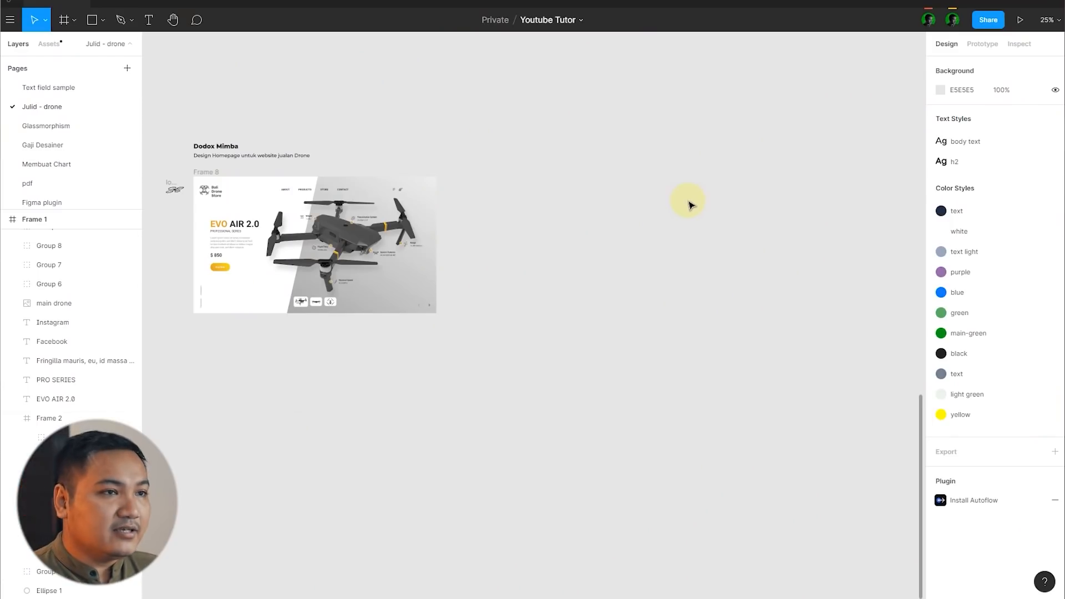
# Step: Move Frame 8 with the drone homepage slightly down beneath its title text
pyautogui.press('space')
pyautogui.moveTo(558, 219); pyautogui.dragTo(623, 234)
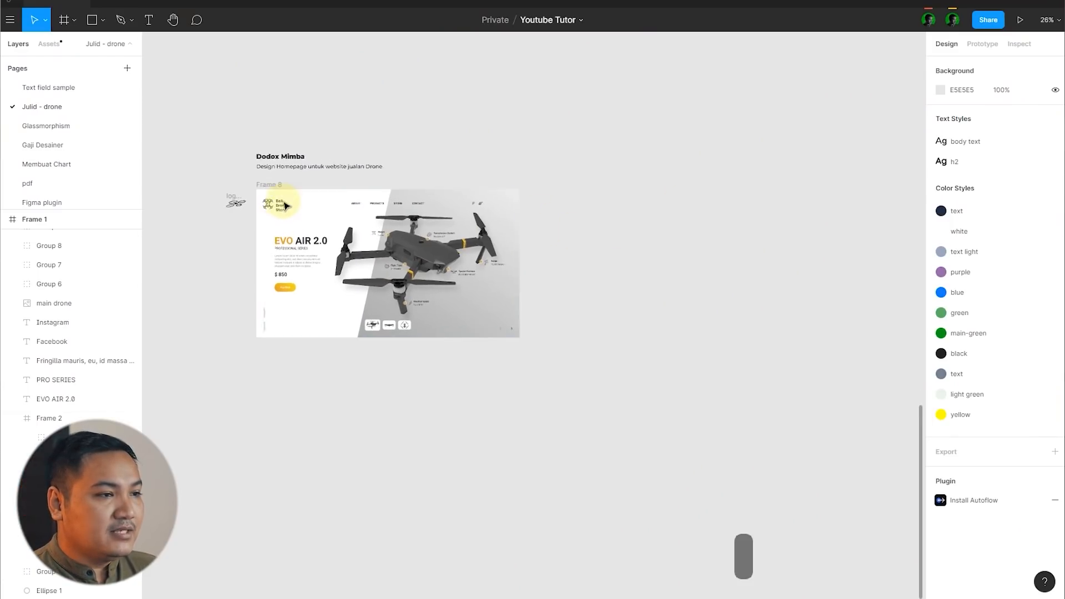
pyautogui.scroll(5, 264, 197)
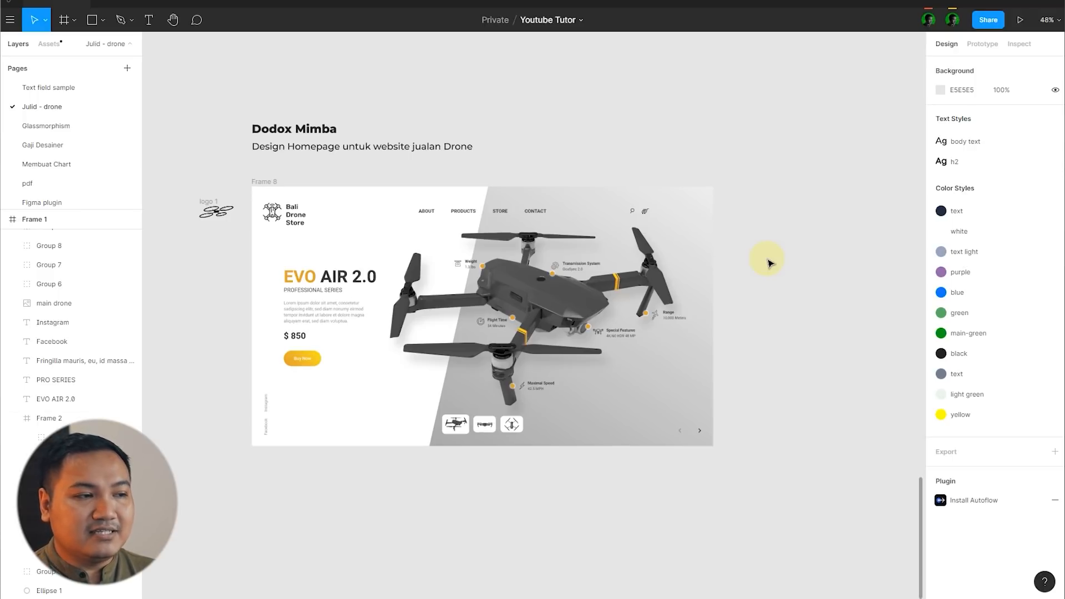
pyautogui.click(675, 269)
pyautogui.click(754, 222)
pyautogui.click(495, 264)
pyautogui.press('Escape')
pyautogui.moveTo(495, 264)
pyautogui.mouseDown()
pyautogui.moveTo(478, 272)
pyautogui.moveTo(485, 280)
pyautogui.mouseUp()
pyautogui.click(587, 150)
pyautogui.moveTo(265, 198); pyautogui.dragTo(275, 184)
pyautogui.click(627, 131)
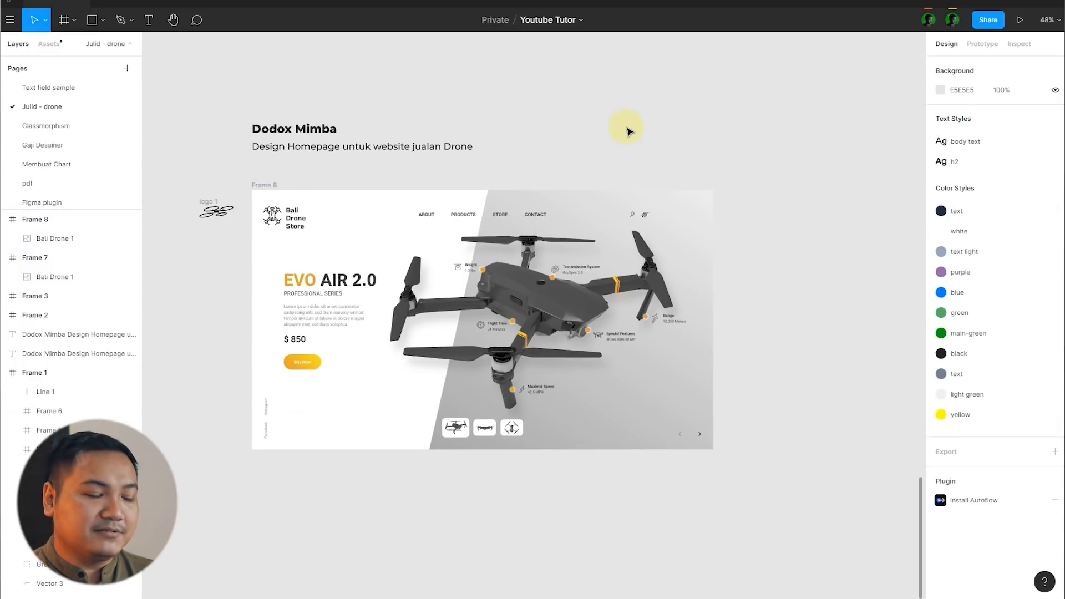
# Step: Show the design comments on the homepage and read comment 1 beside the store logo
pyautogui.scroll(2, 875, 198)
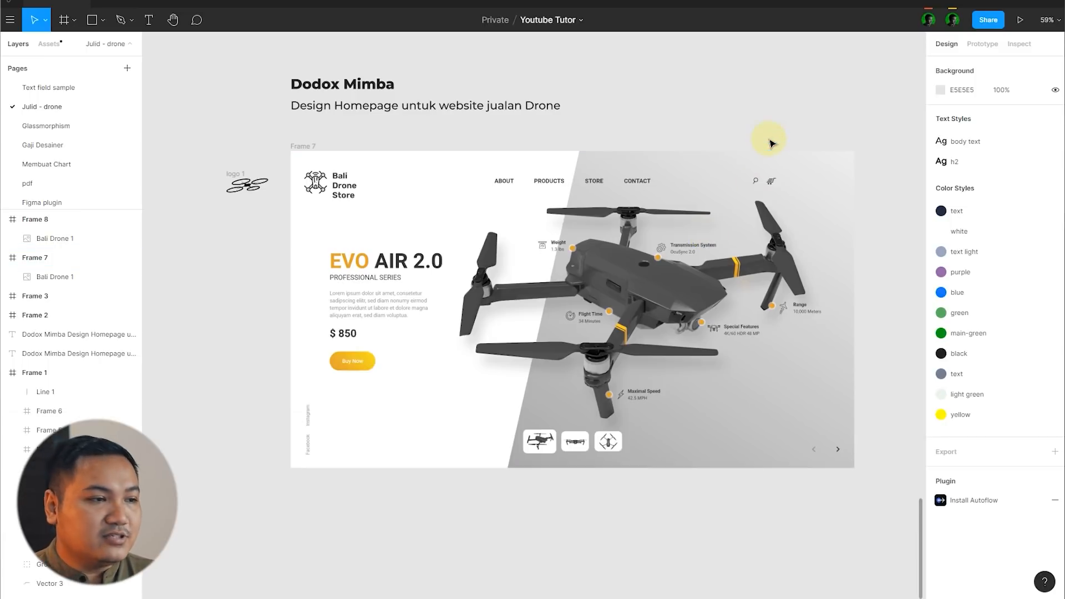
pyautogui.click(766, 157)
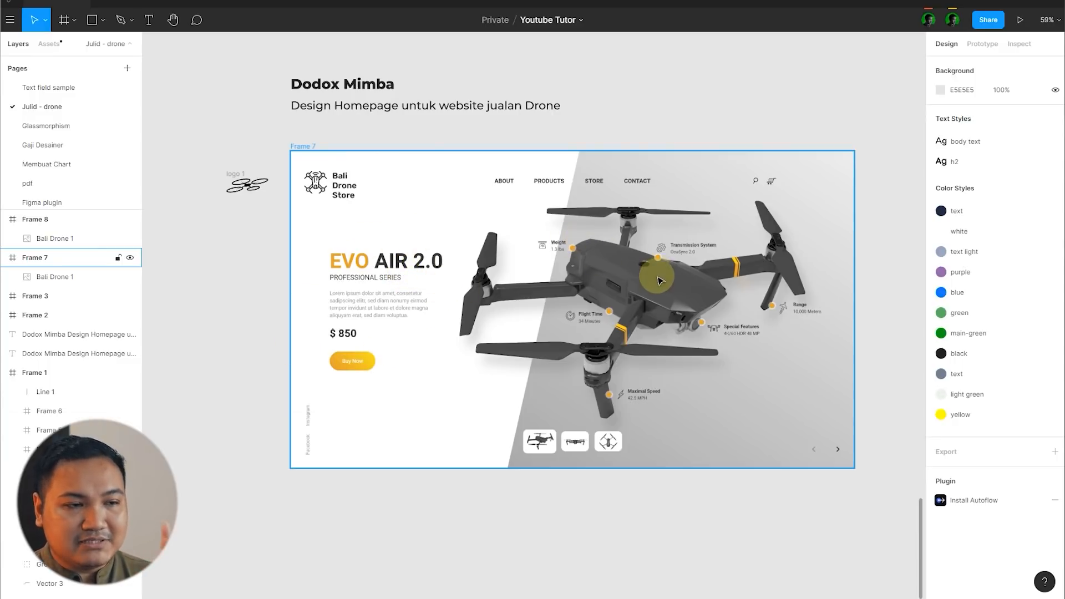
pyautogui.click(887, 264)
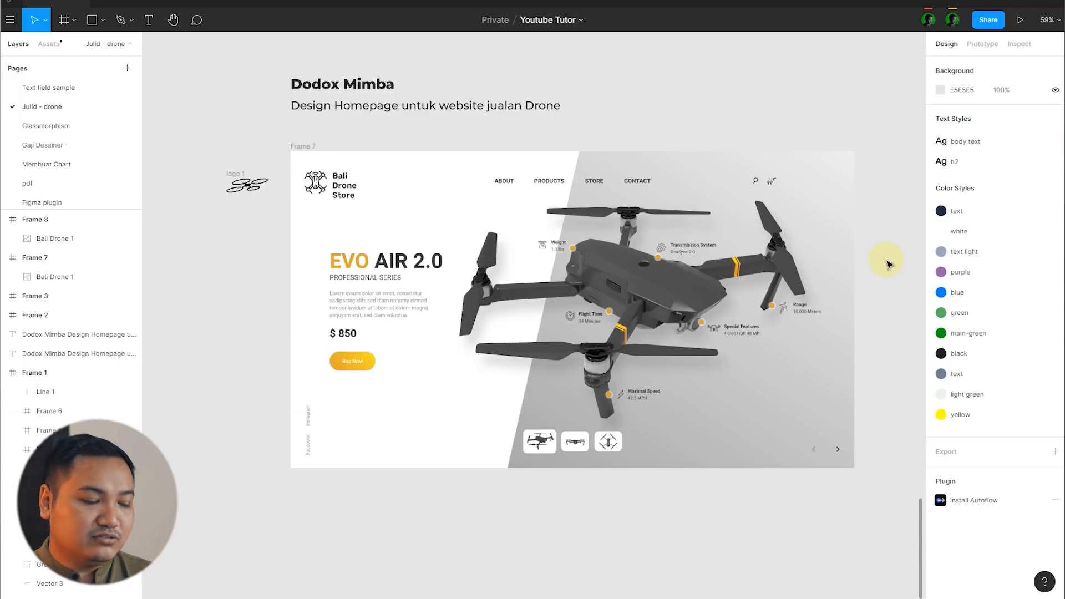
pyautogui.press('c')
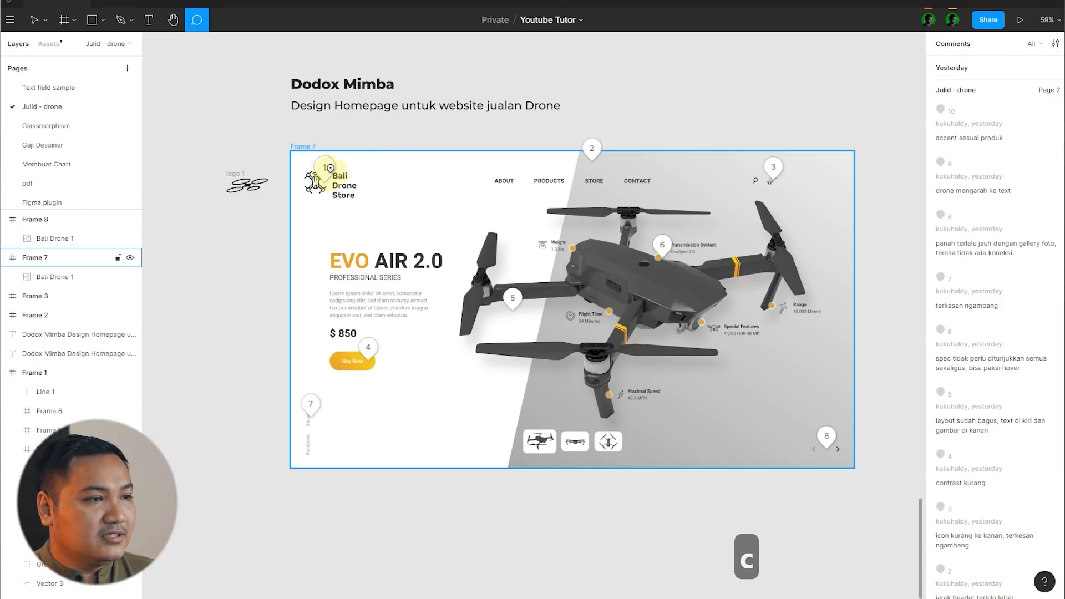
pyautogui.click(325, 174)
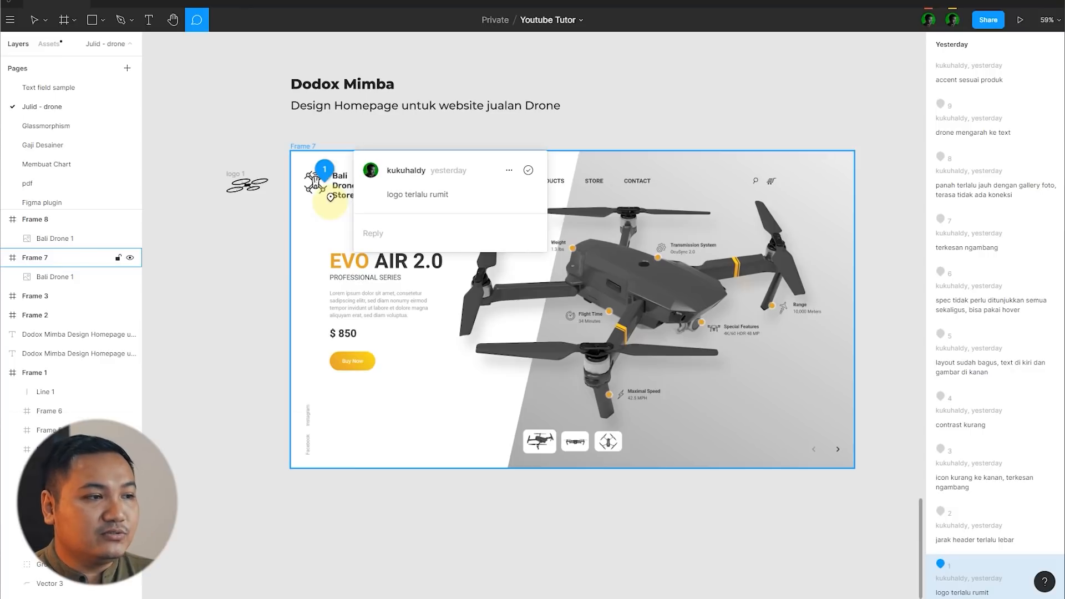
pyautogui.click(330, 197)
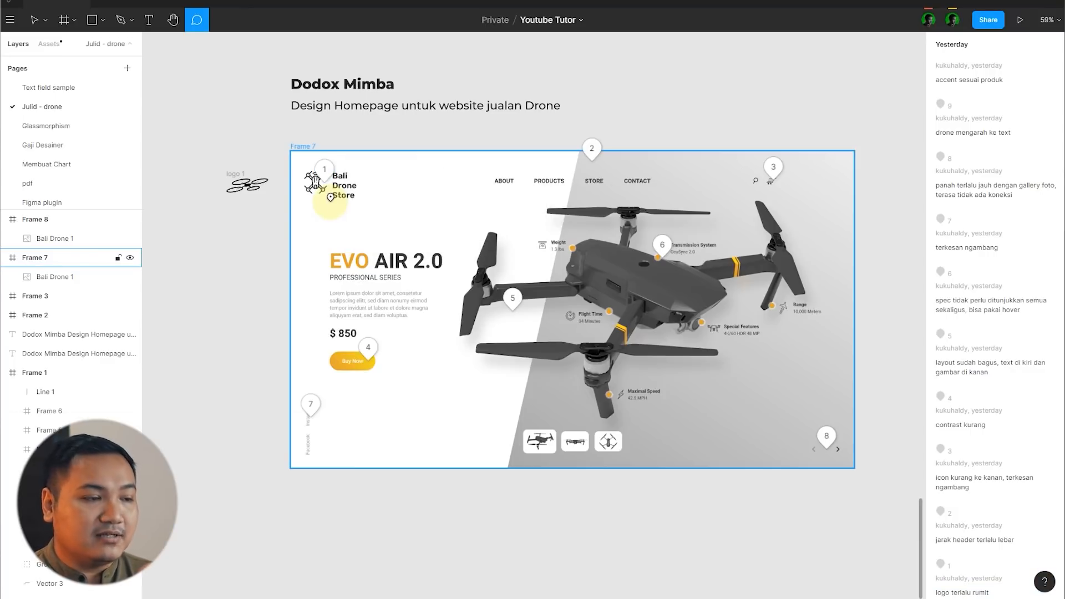
# Step: Inspect the homepage logo up close and compare it with the alternative drone logo beside the frame
pyautogui.scroll(6, 327, 191)
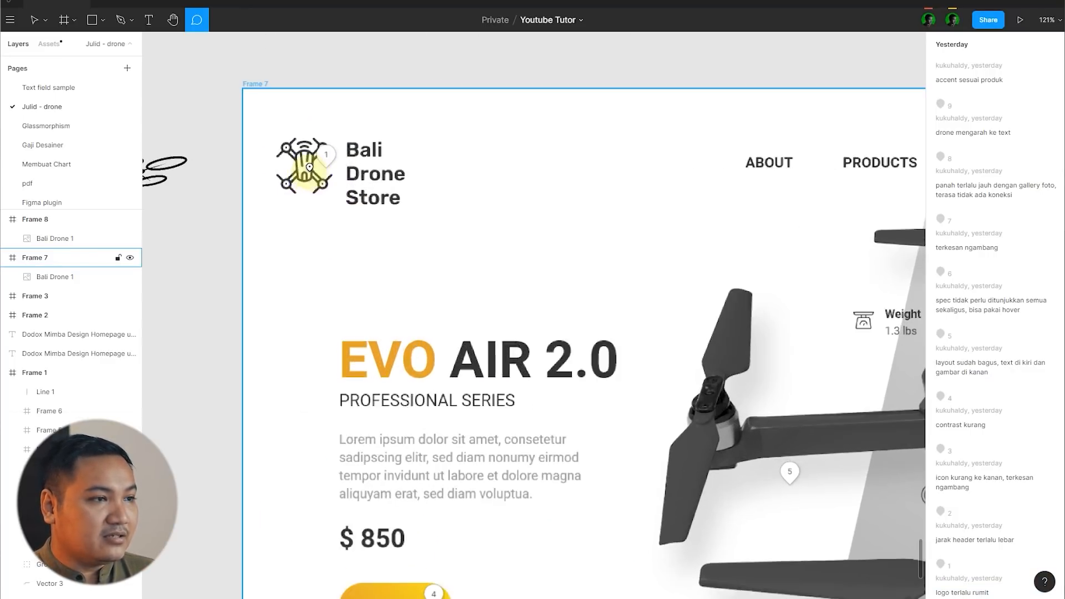
pyautogui.scroll(-3, 485, 144)
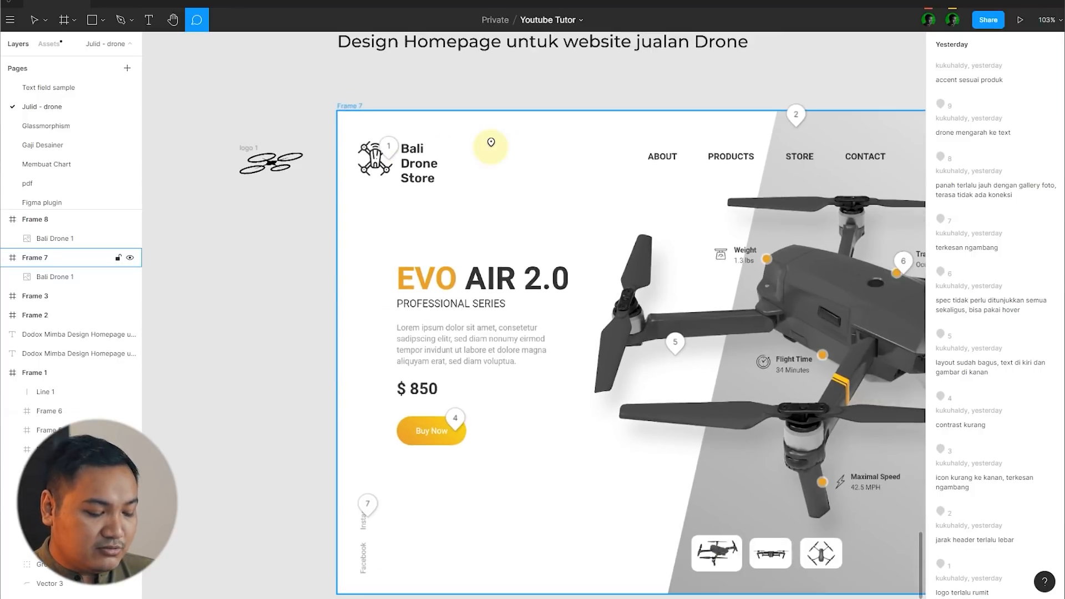
pyautogui.press('v')
pyautogui.click(275, 165)
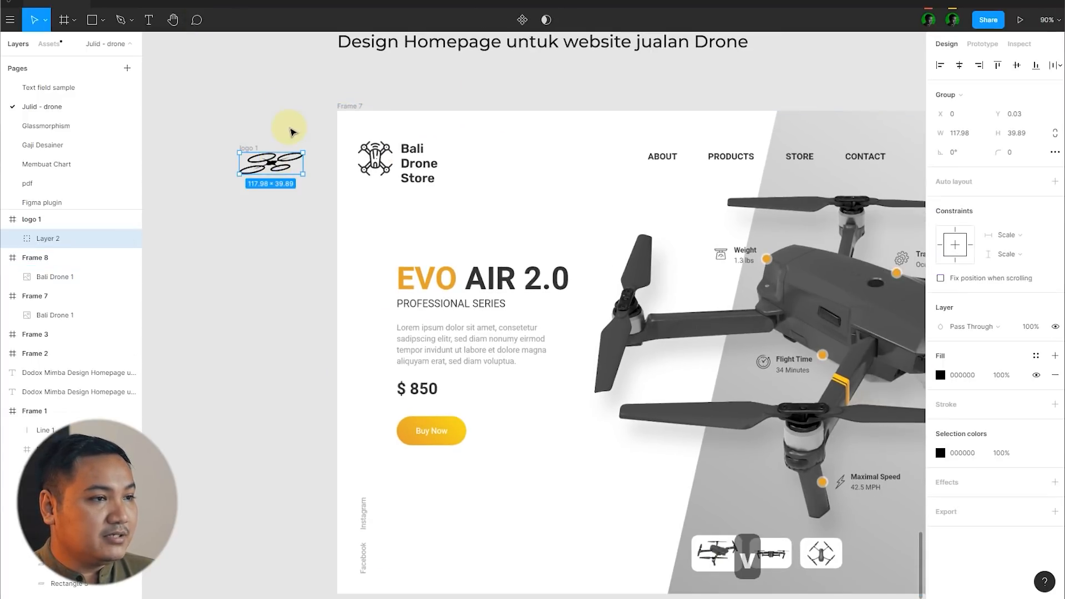
pyautogui.click(291, 129)
pyautogui.click(272, 162)
pyautogui.click(278, 130)
# Step: Show the comments again and read comment 2 above the header navigation
pyautogui.press('c')
pyautogui.scroll(-3, 279, 198)
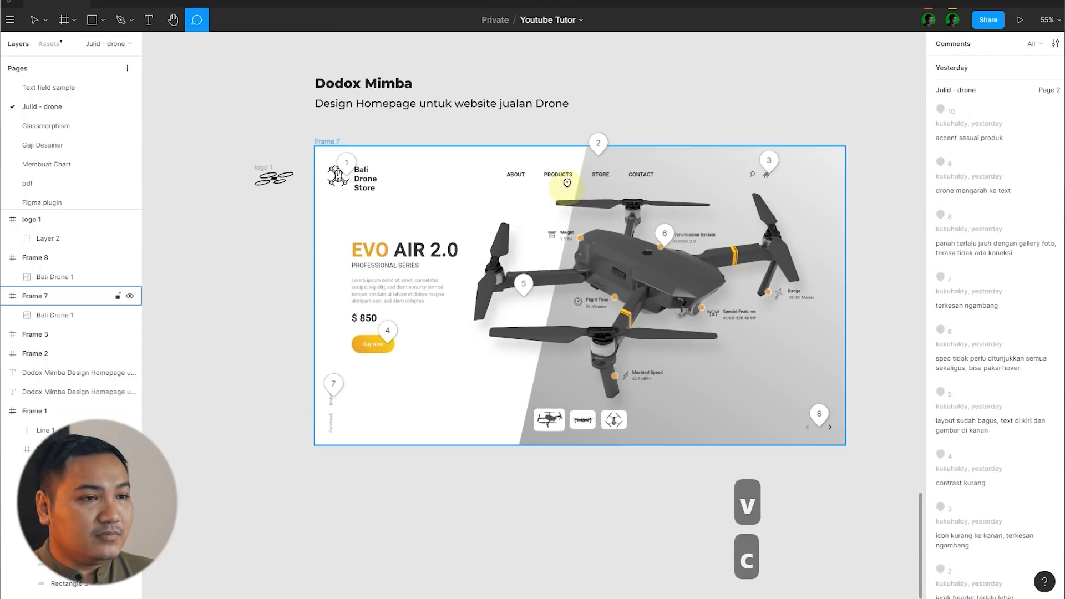
pyautogui.scroll(2, 567, 183)
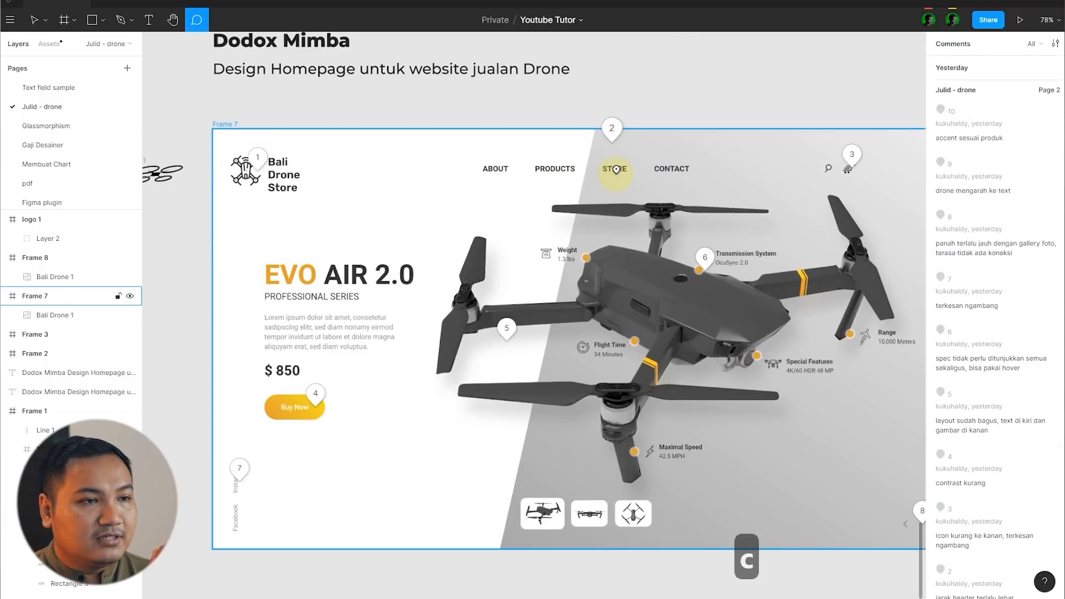
pyautogui.click(611, 132)
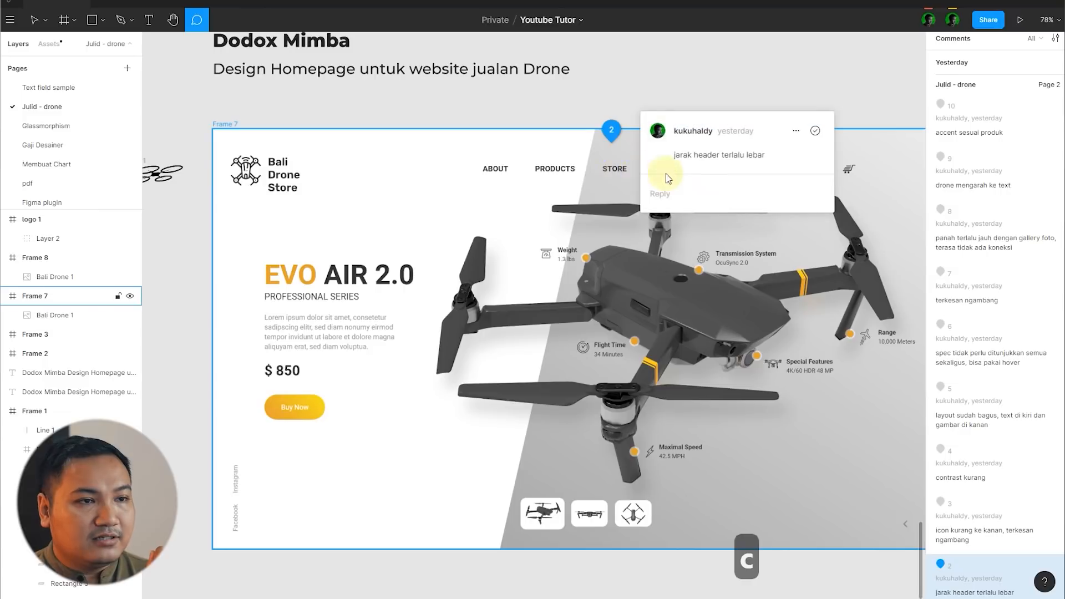
pyautogui.click(557, 170)
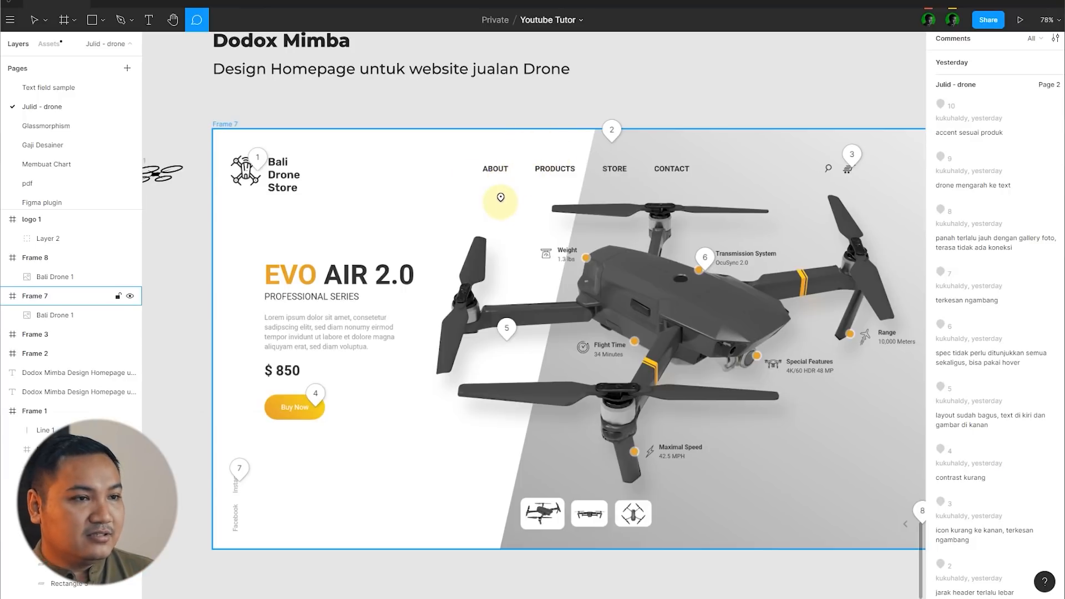
# Step: Read comment 3 next to the search and cart icons in the header
pyautogui.scroll(-3, 502, 192)
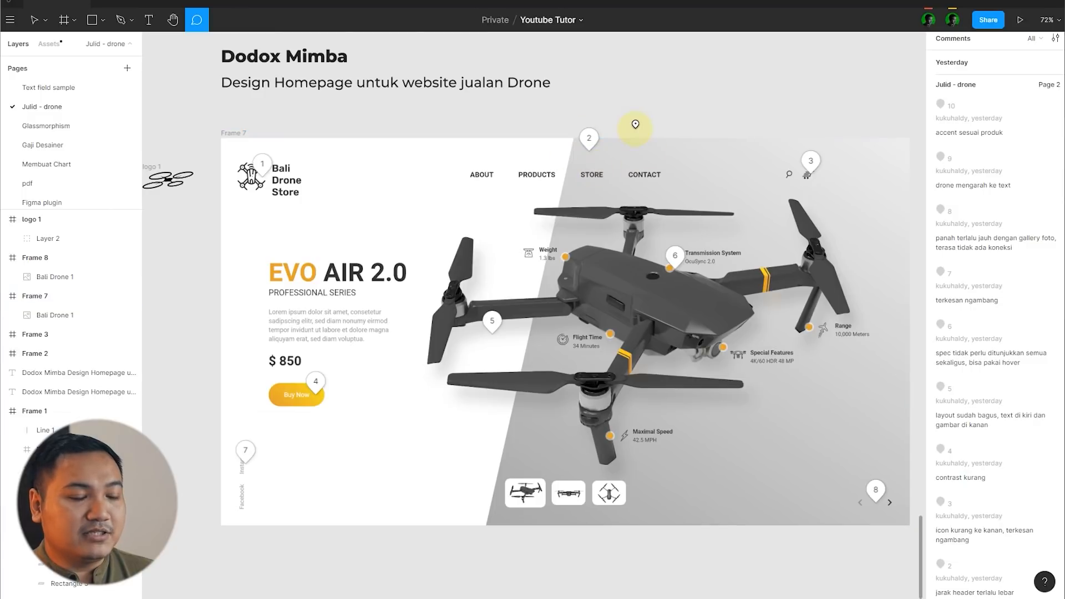
pyautogui.scroll(-1, 450, 204)
pyautogui.scroll(1, 880, 188)
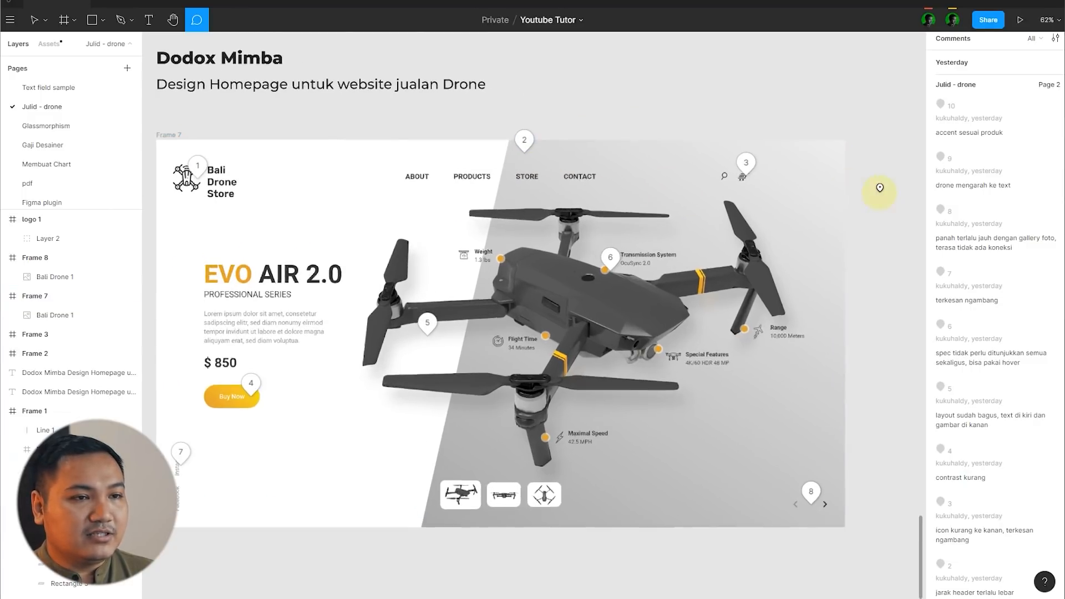
pyautogui.click(745, 164)
pyautogui.click(725, 175)
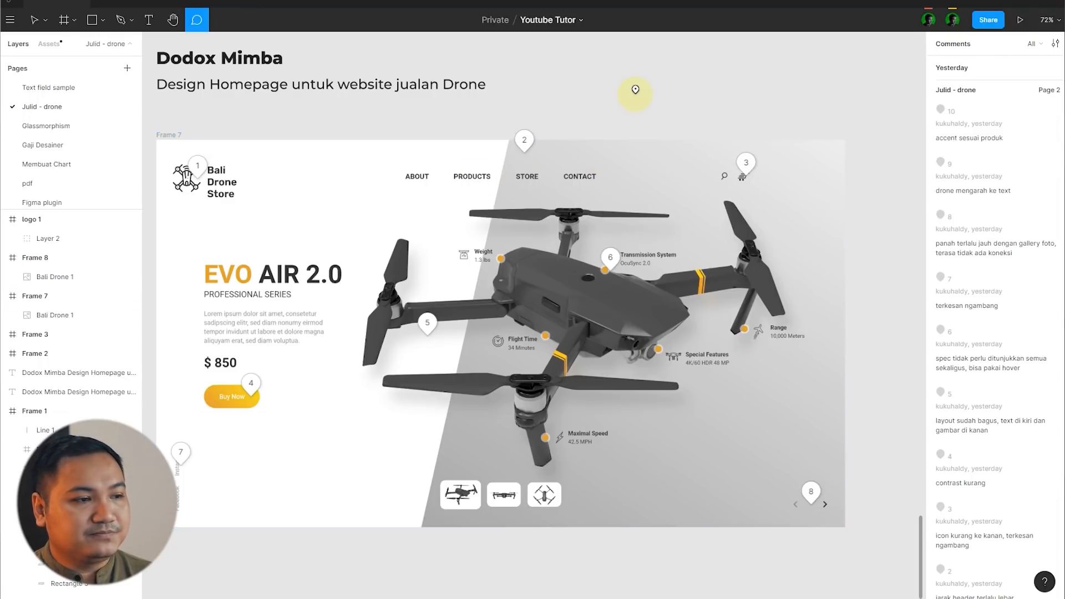
# Step: Open comment 4 on the Buy Now button
pyautogui.press('v')
pyautogui.press('c')
pyautogui.click(251, 382)
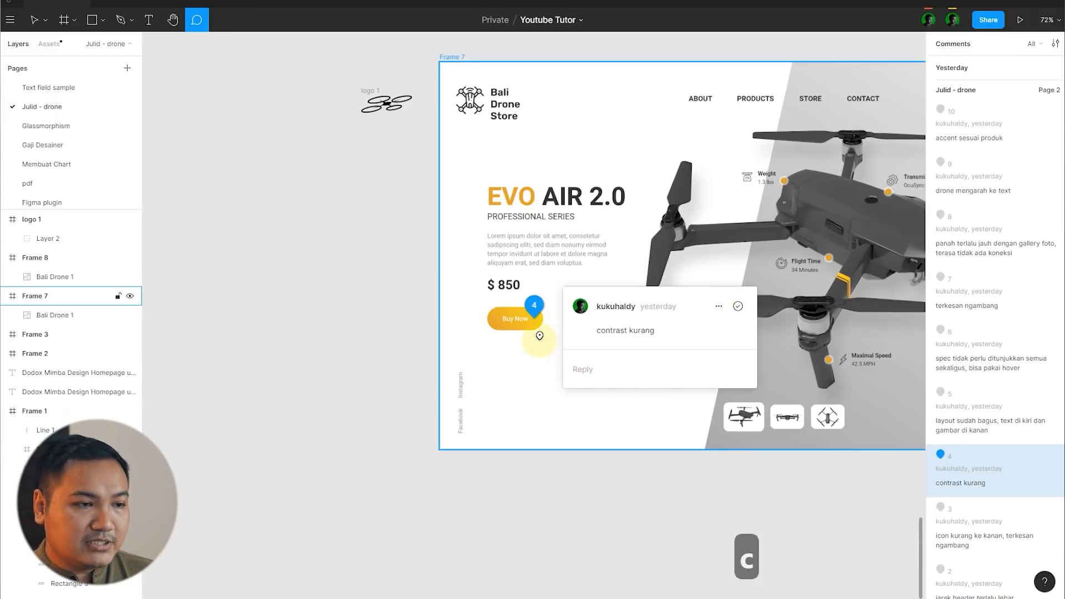
# Step: Examine the contrast between the Buy Now label and its yellow gradient button, both up close and at full-page scale
pyautogui.scroll(5, 538, 330)
pyautogui.press('v')
pyautogui.scroll(5, 540, 286)
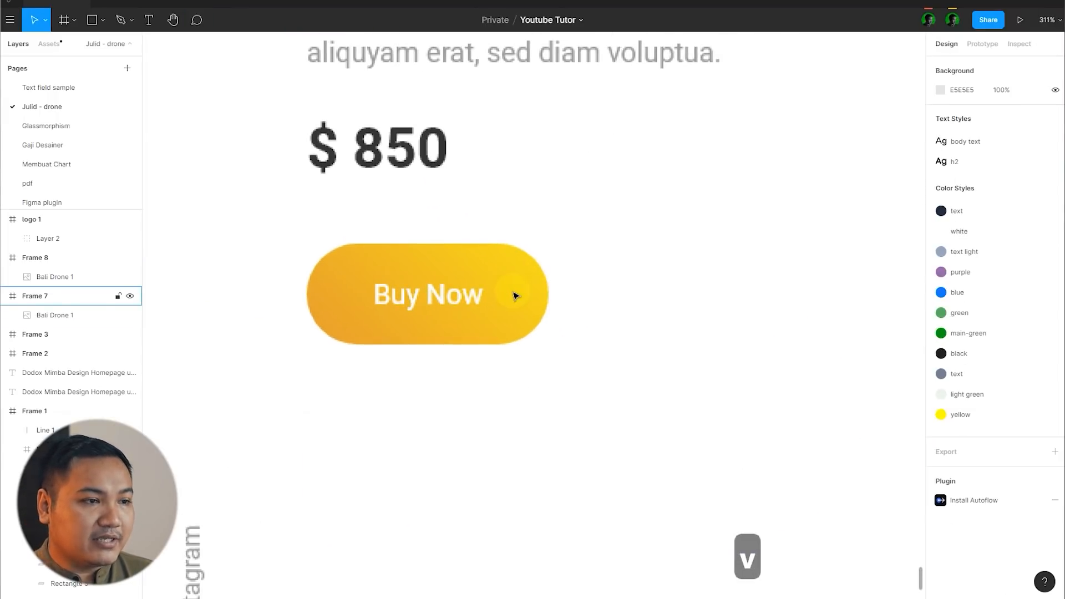
pyautogui.scroll(-3, 532, 280)
pyautogui.scroll(5, 520, 285)
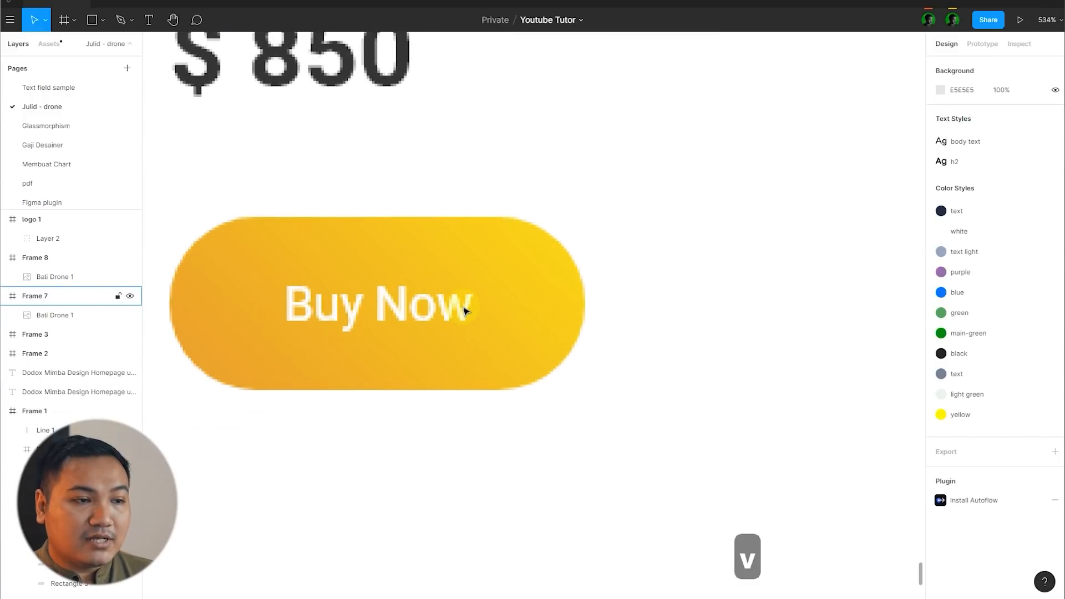
pyautogui.scroll(-8, 465, 306)
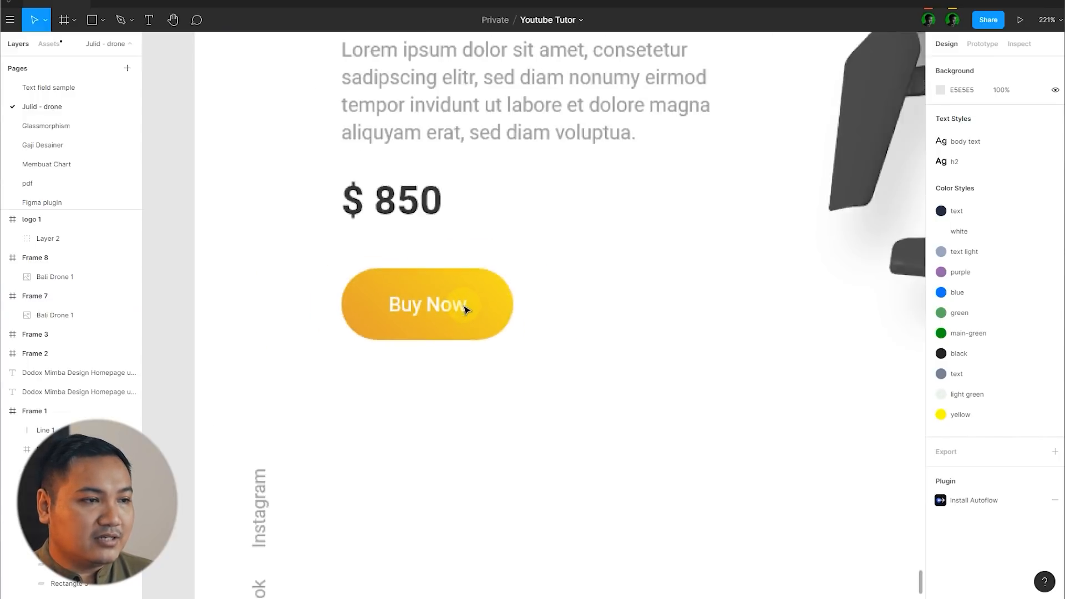
pyautogui.scroll(-8, 430, 437)
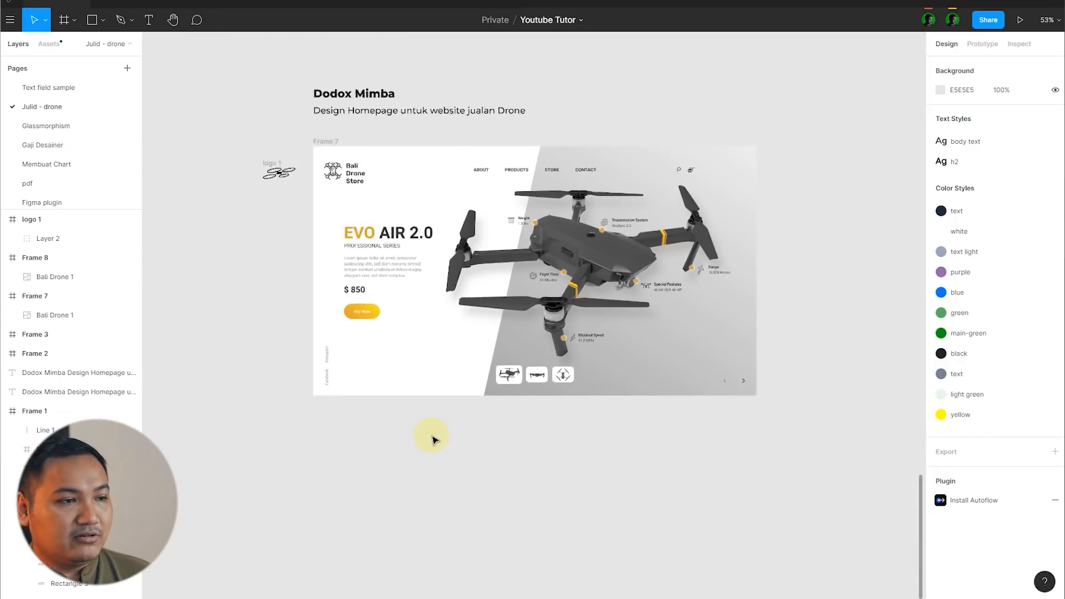
pyautogui.scroll(10, 397, 356)
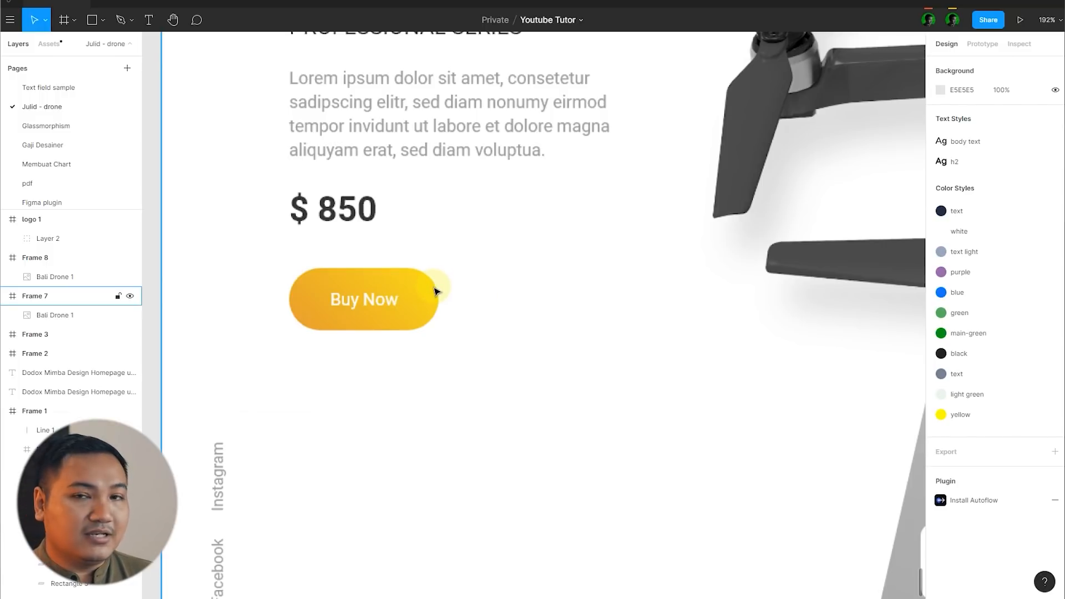
# Step: Read comment 5 on the page layout, and view the homepage's text and drone image without comment markers
pyautogui.scroll(-5, 357, 315)
pyautogui.press('c')
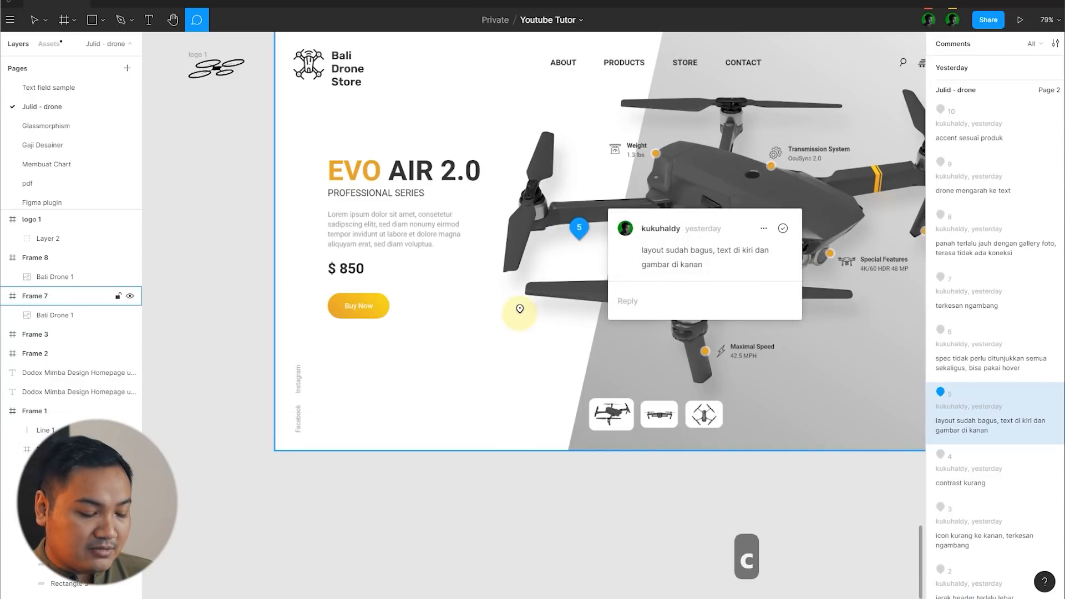
pyautogui.press('v')
pyautogui.hscroll(3, 178, 251)
pyautogui.scroll(2, 178, 251)
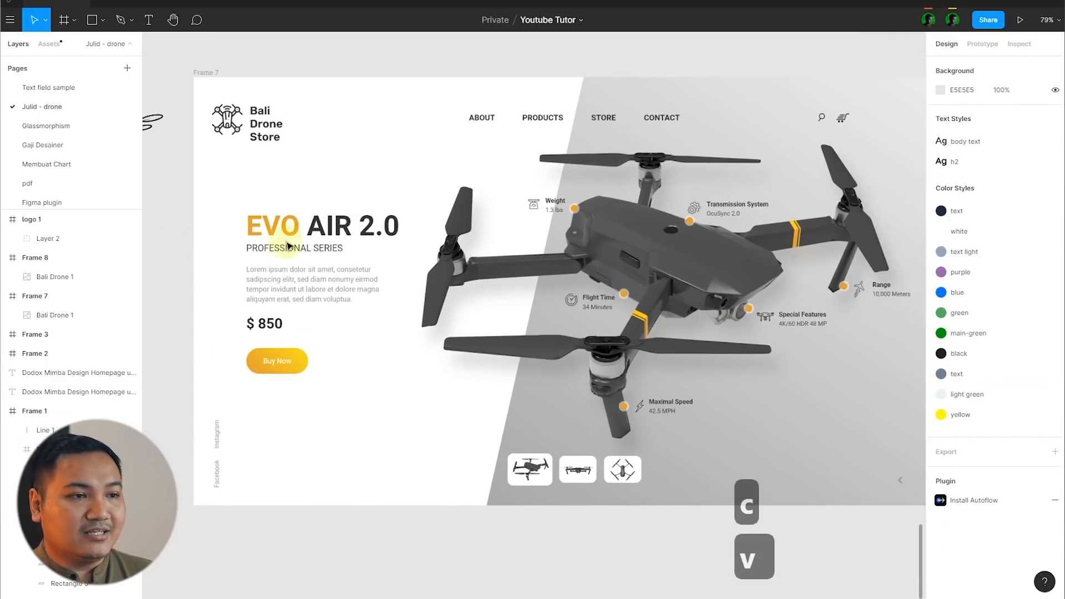
# Step: Show the comments and read comment 6 beside the Transmission System callout
pyautogui.press('c')
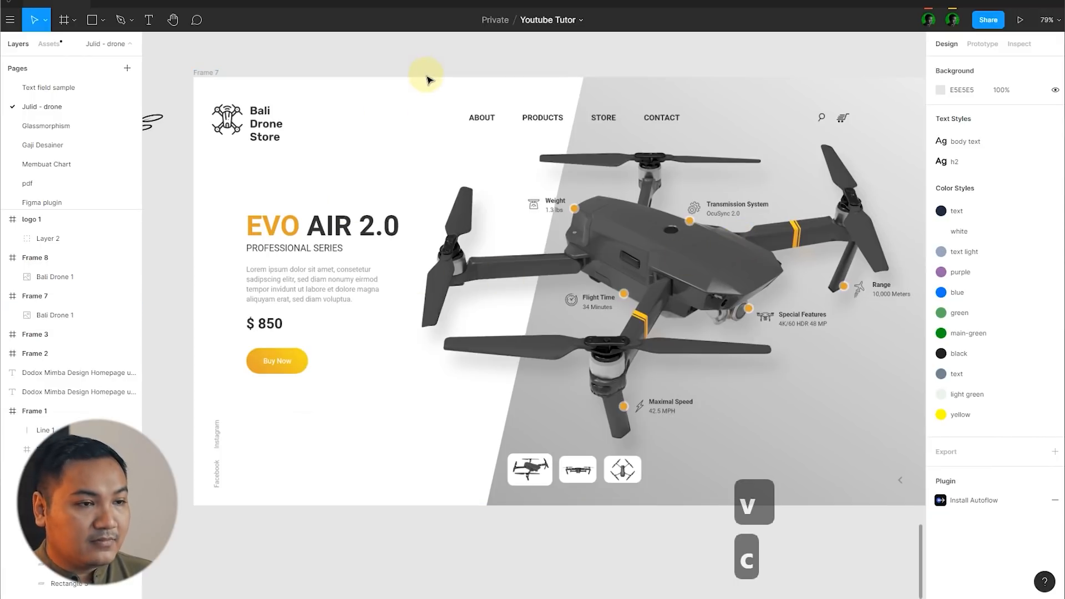
pyautogui.click(692, 217)
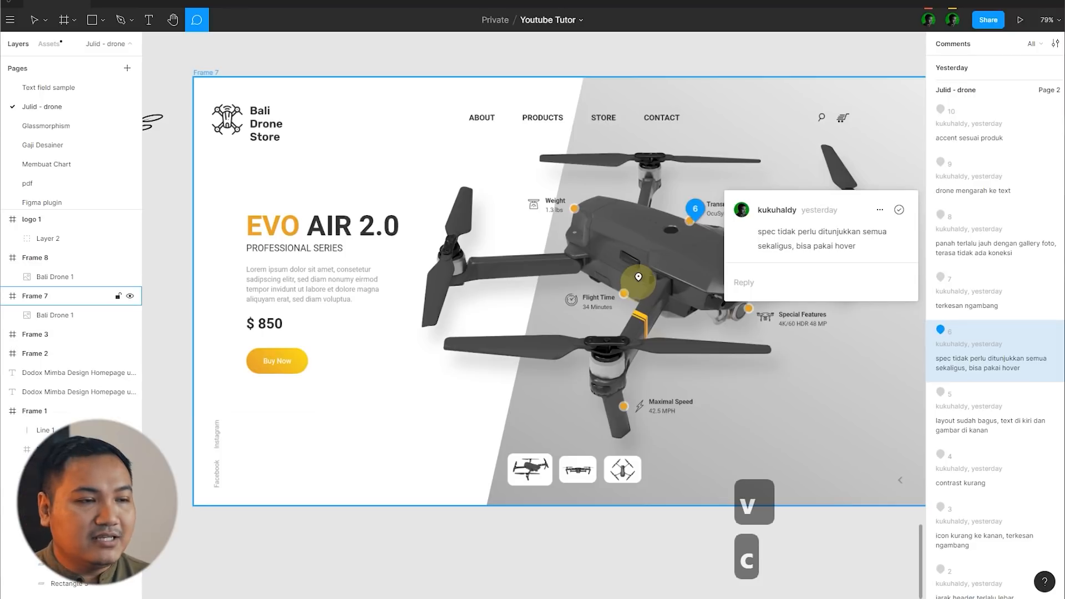
pyautogui.click(642, 270)
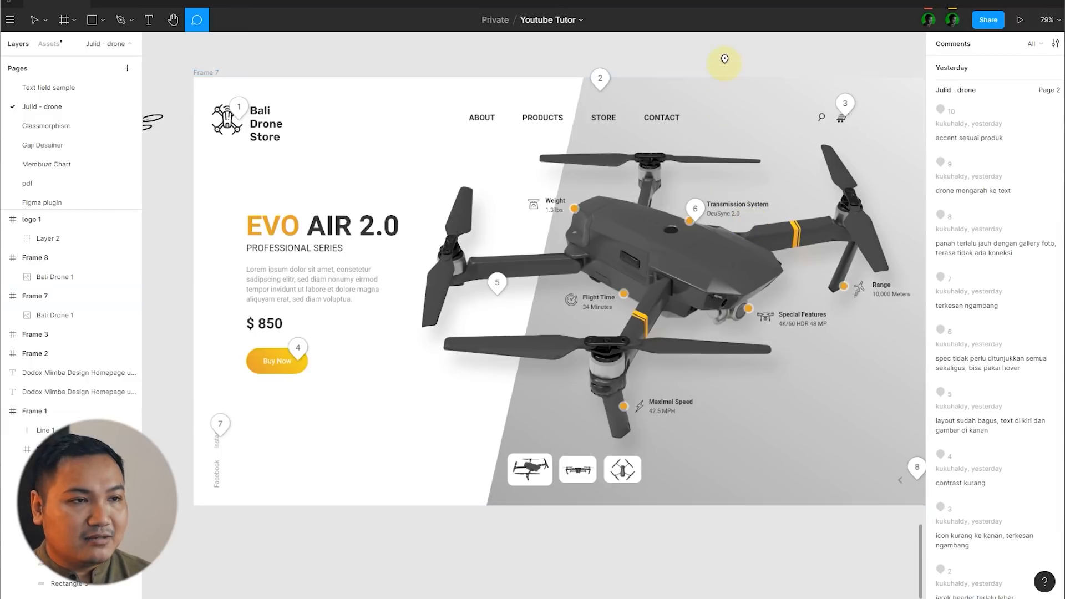
# Step: Look over the drone's specification callouts without markers, and read comment 8 beside the gallery arrows
pyautogui.press('v')
pyautogui.moveTo(768, 48); pyautogui.dragTo(688, 53)
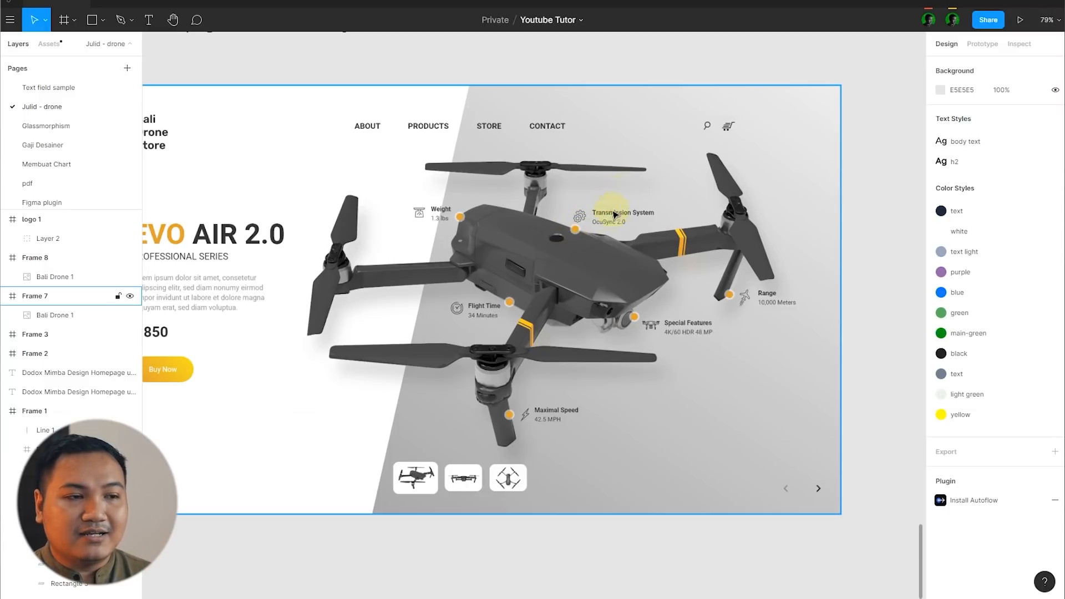
pyautogui.press('c')
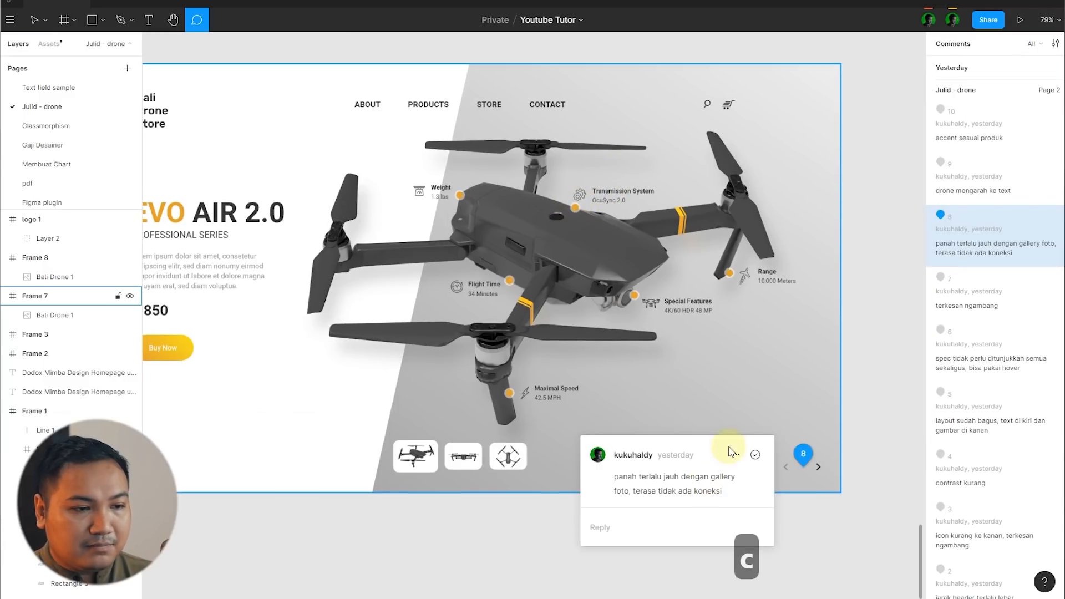
pyautogui.click(766, 411)
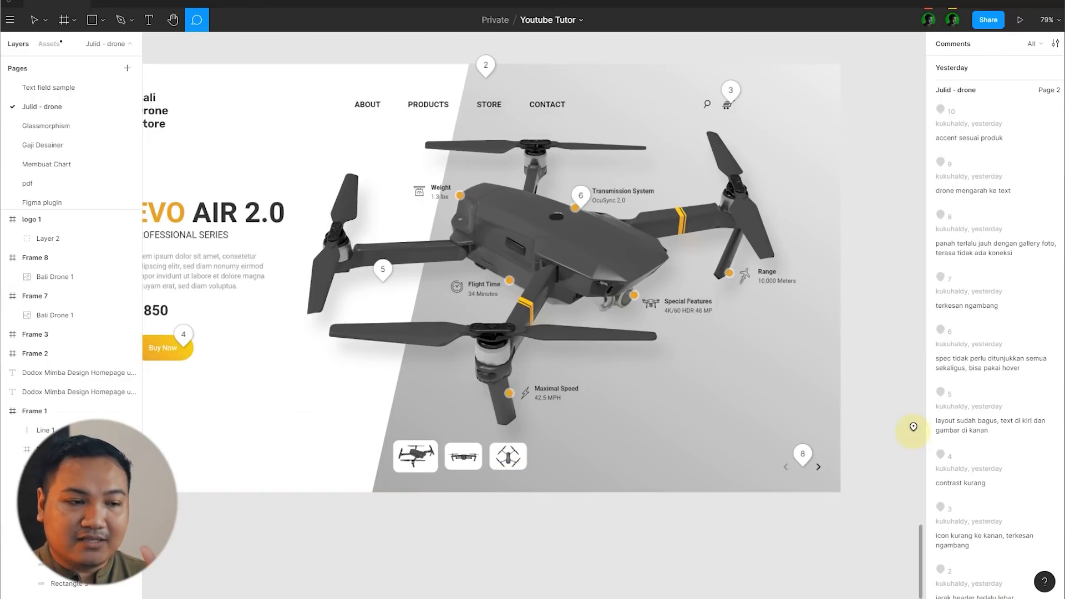
# Step: View the homepage without comment markers, show them again, and read comment 7 beside the vertical social links
pyautogui.press('v')
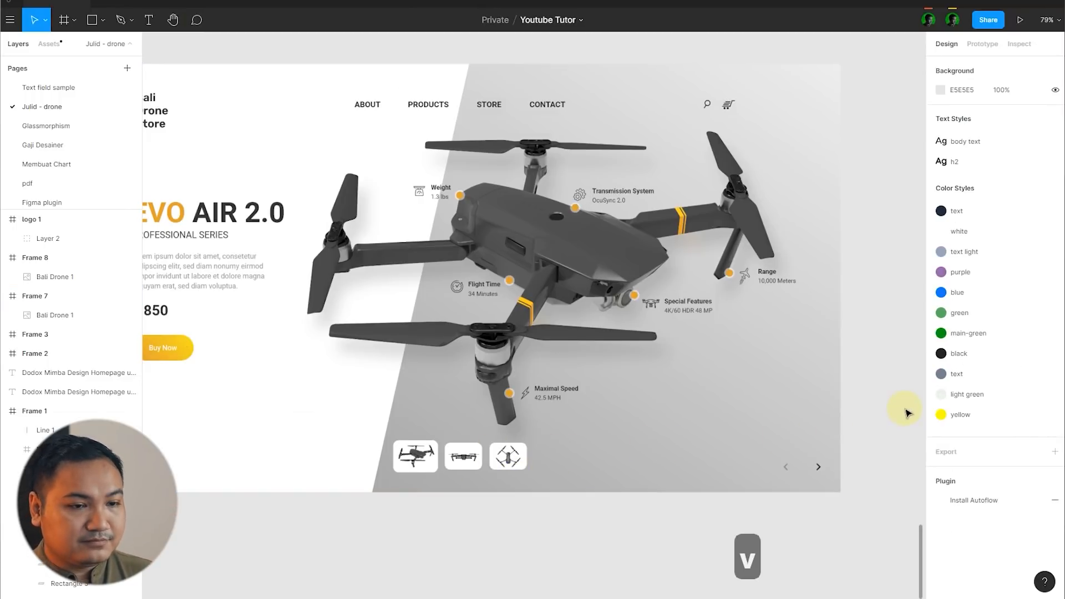
pyautogui.hscroll(-5, 590, 508)
pyautogui.press('c')
pyautogui.scroll(3, 520, 456)
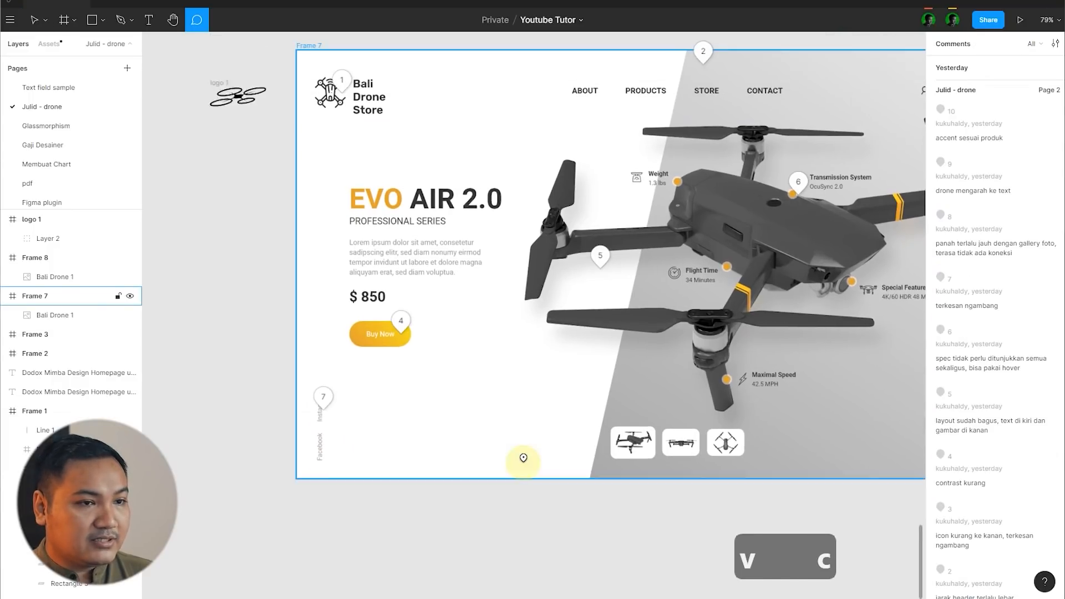
pyautogui.scroll(-3, 427, 405)
pyautogui.scroll(3, 468, 489)
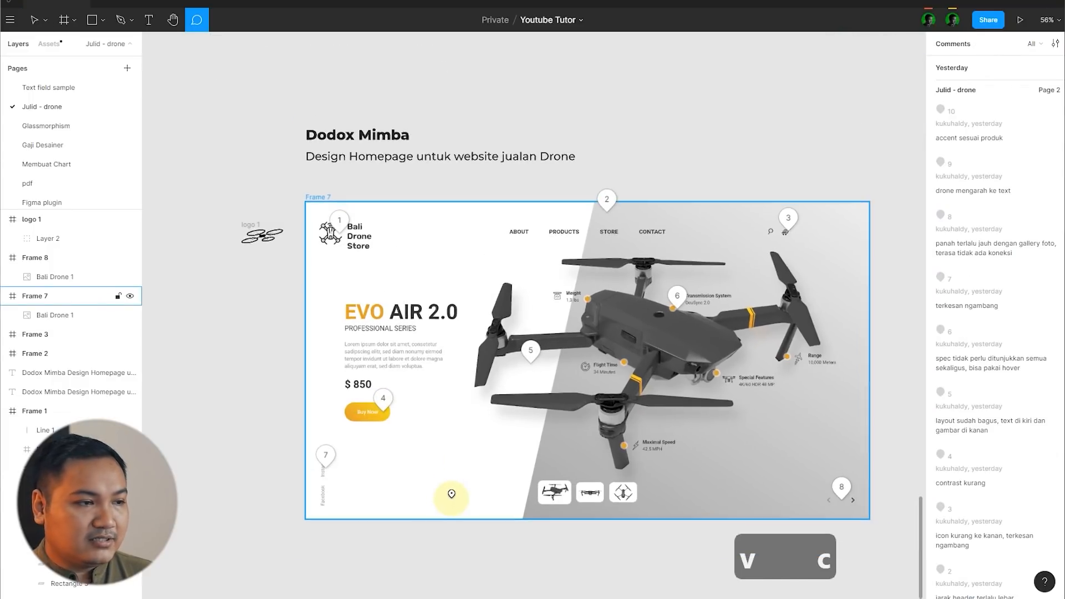
pyautogui.click(317, 452)
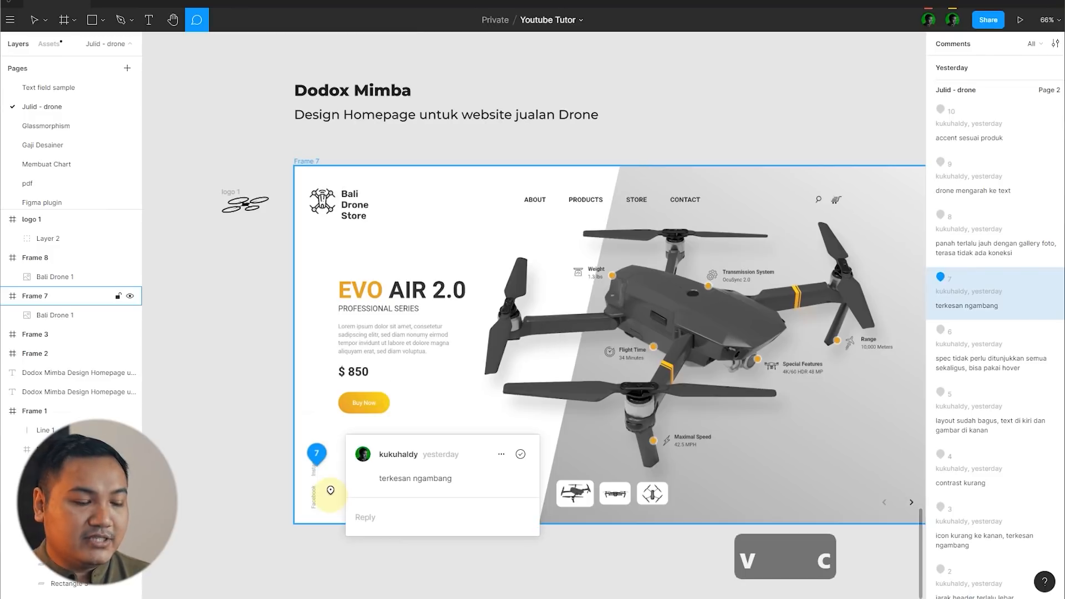
pyautogui.click(332, 496)
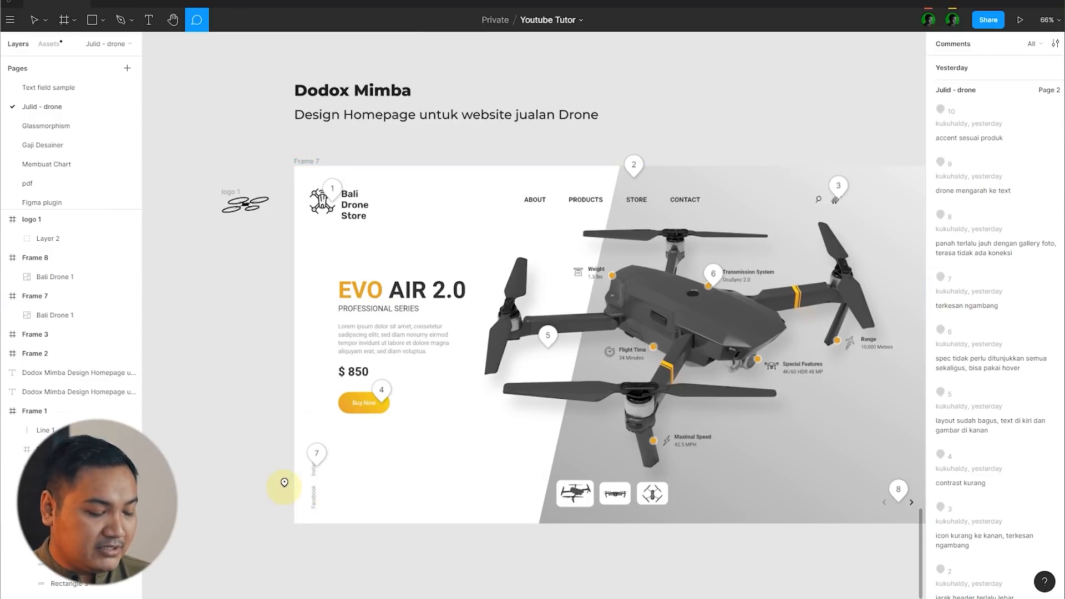
# Step: Hide the comment markers and examine the vertical Facebook and Instagram links against the full homepage layout
pyautogui.press('v')
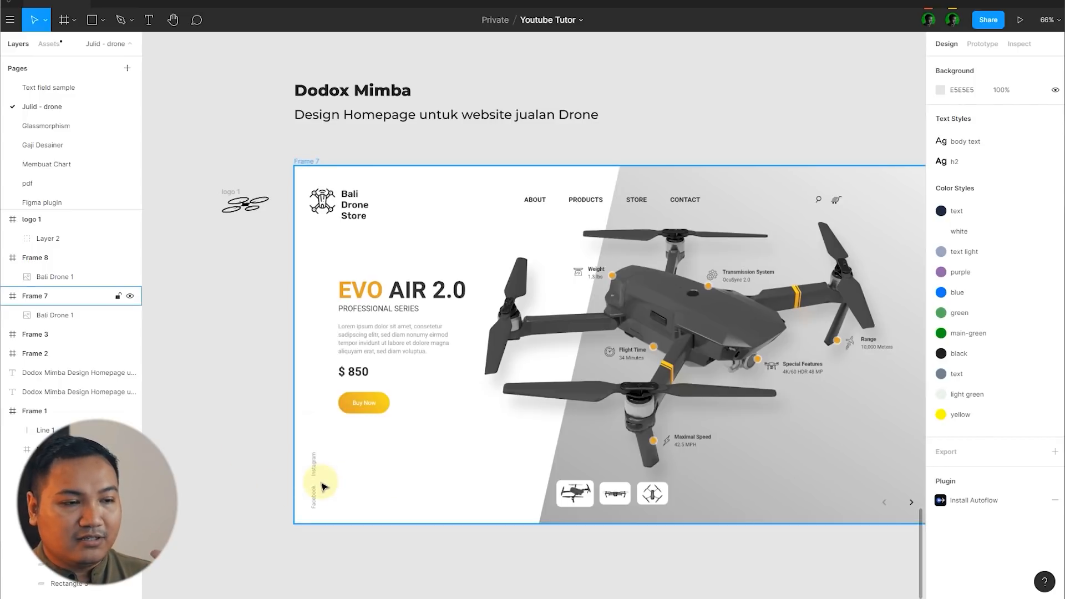
pyautogui.click(218, 474)
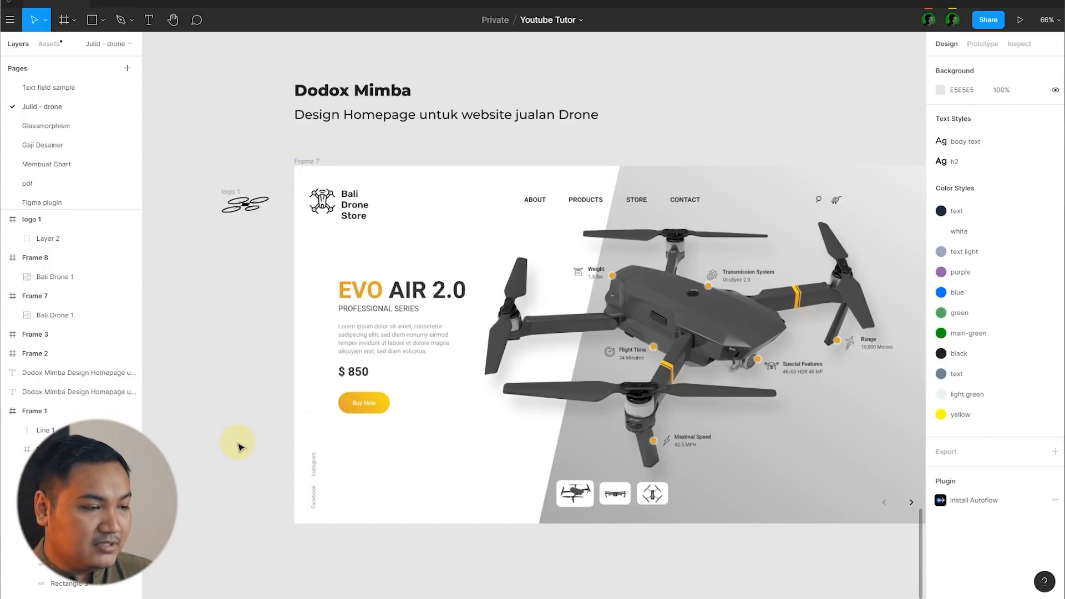
pyautogui.scroll(-5, 264, 354)
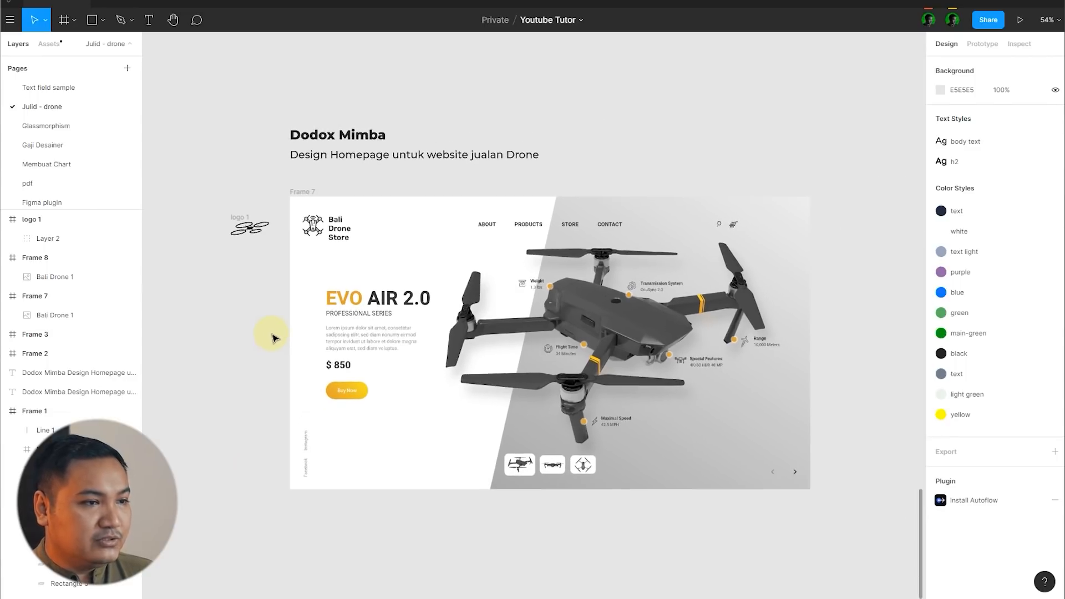
pyautogui.scroll(5, 458, 391)
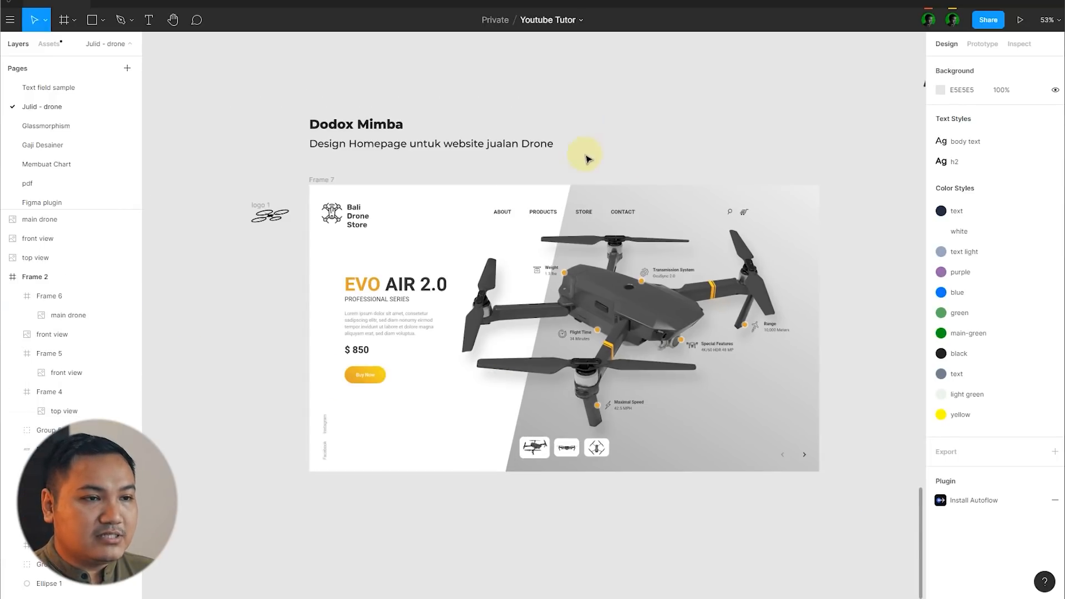
# Step: Move the loose main, front view and top view drone images closer to the homepage frame
pyautogui.moveTo(670, 94); pyautogui.dragTo(506, 175)
pyautogui.scroll(-3, 445, 204)
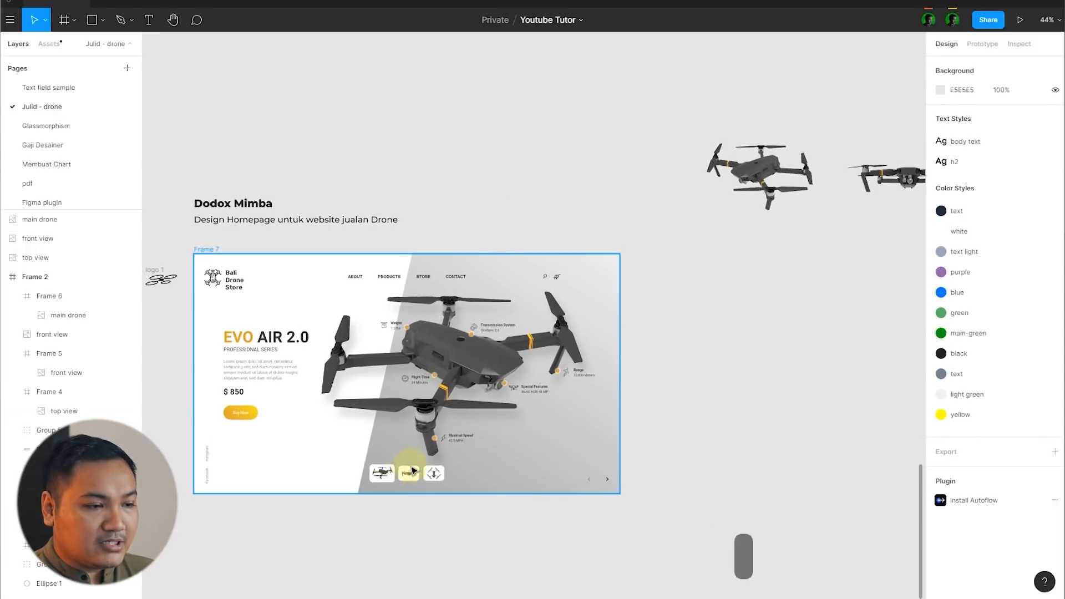
pyautogui.scroll(-3, 542, 150)
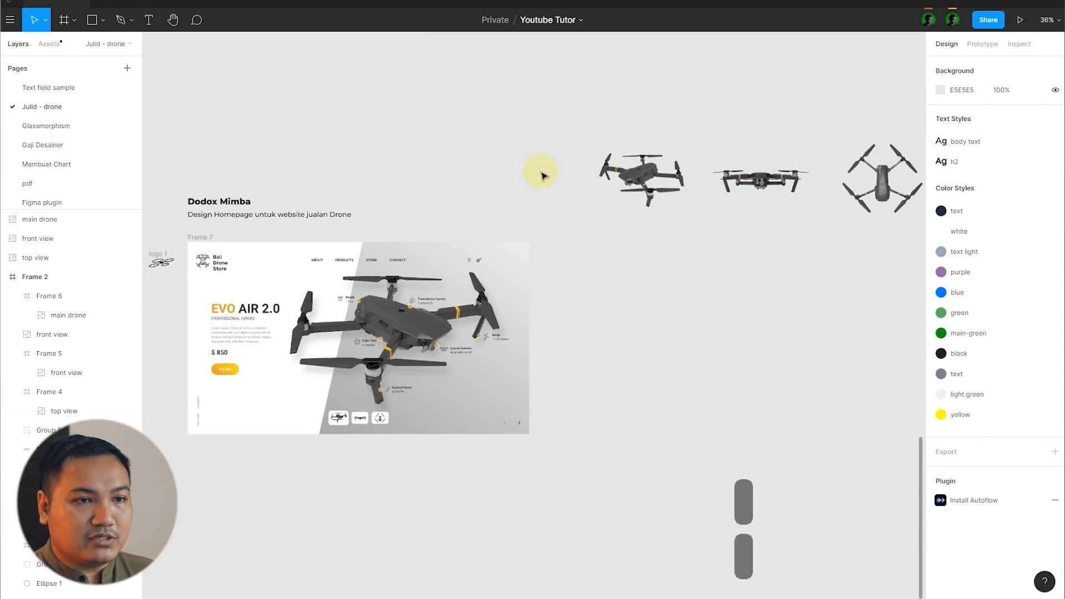
pyautogui.moveTo(889, 236); pyautogui.dragTo(678, 195)
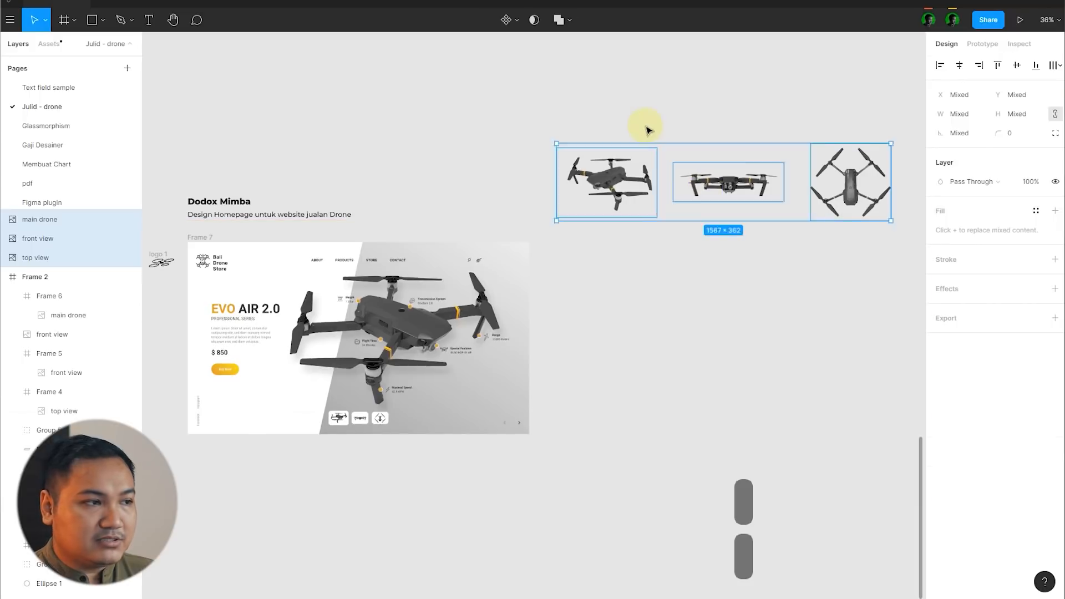
pyautogui.click(646, 131)
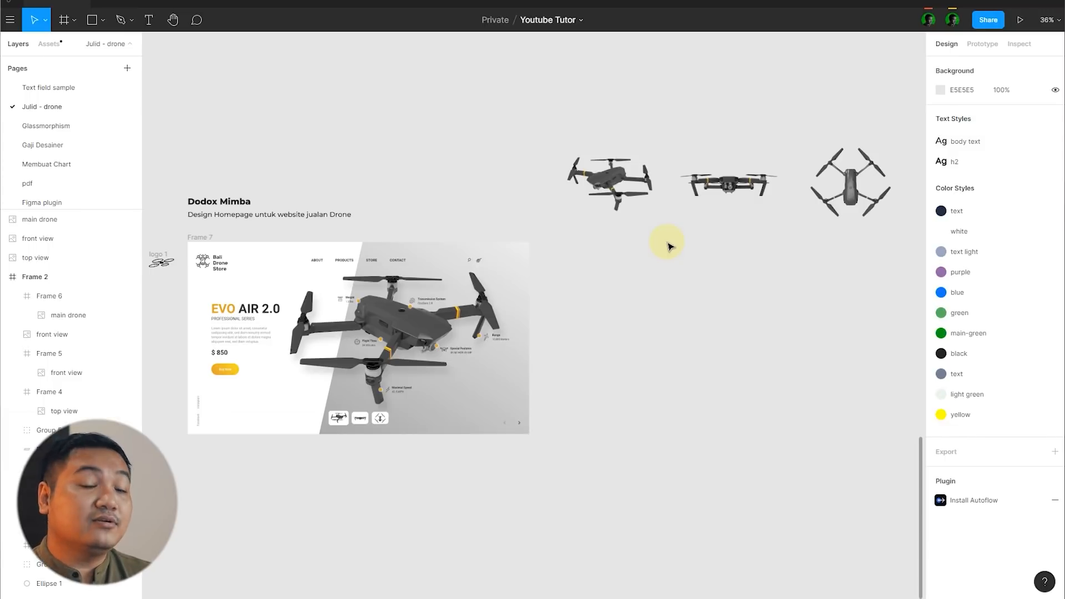
# Step: Draw a new 1600 × 900 frame beside the homepage frame and align it with that design
pyautogui.scroll(-2, 670, 246)
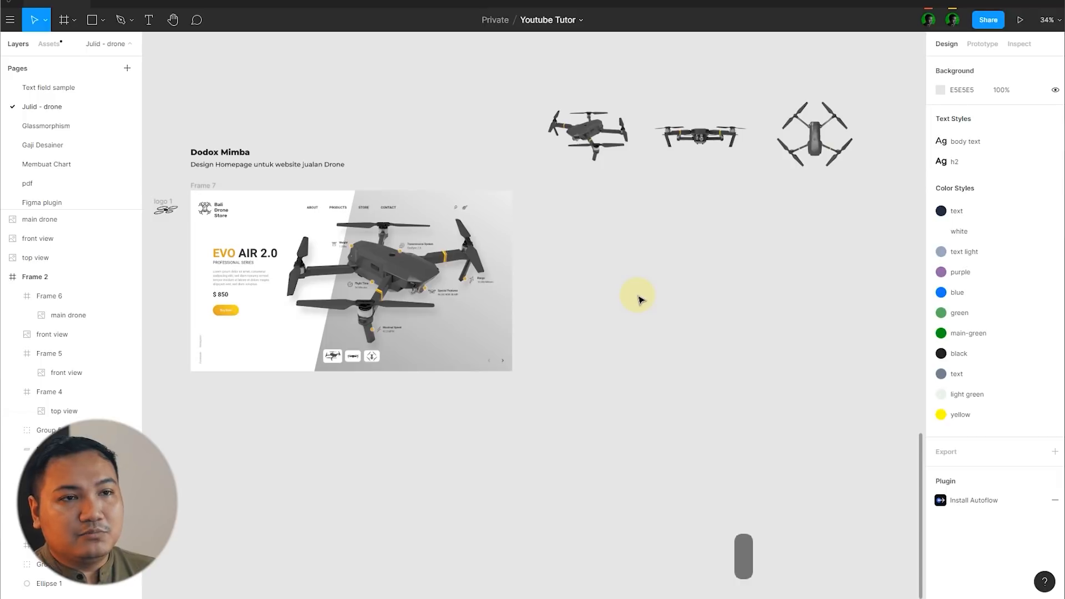
pyautogui.press('f')
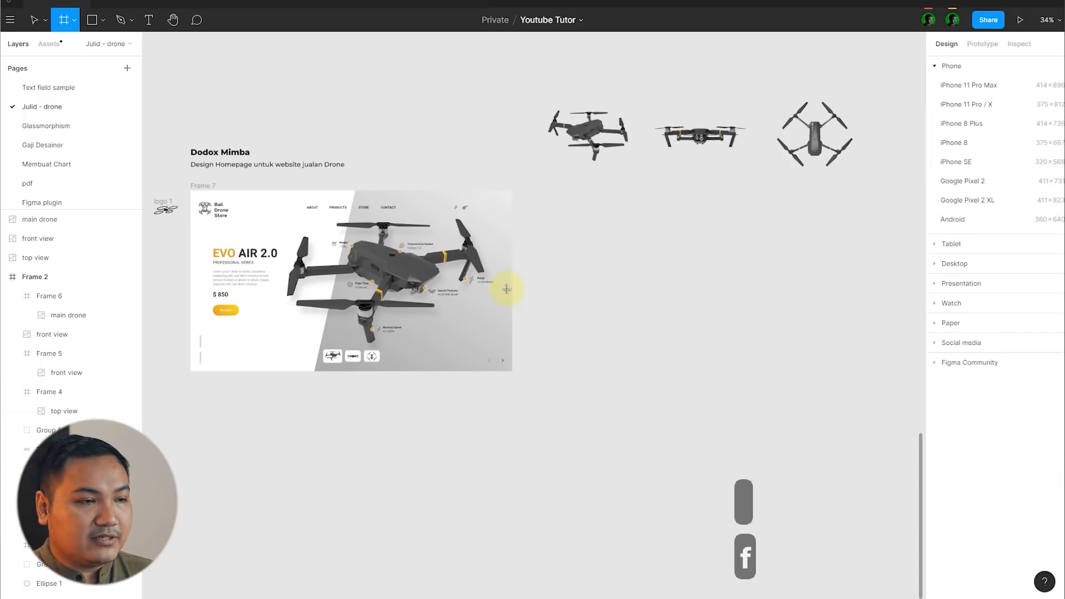
pyautogui.scroll(-2, 506, 288)
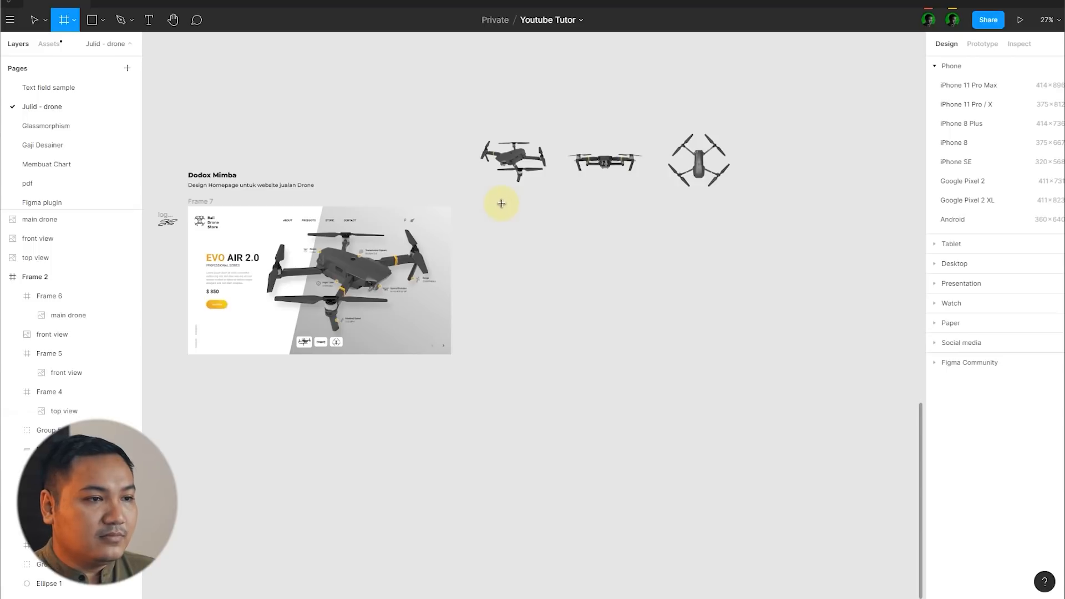
pyautogui.moveTo(494, 211); pyautogui.dragTo(676, 318)
pyautogui.click(968, 135)
pyautogui.write('1600')
pyautogui.press('Return')
pyautogui.click(1025, 135)
pyautogui.write('900')
pyautogui.press('Return')
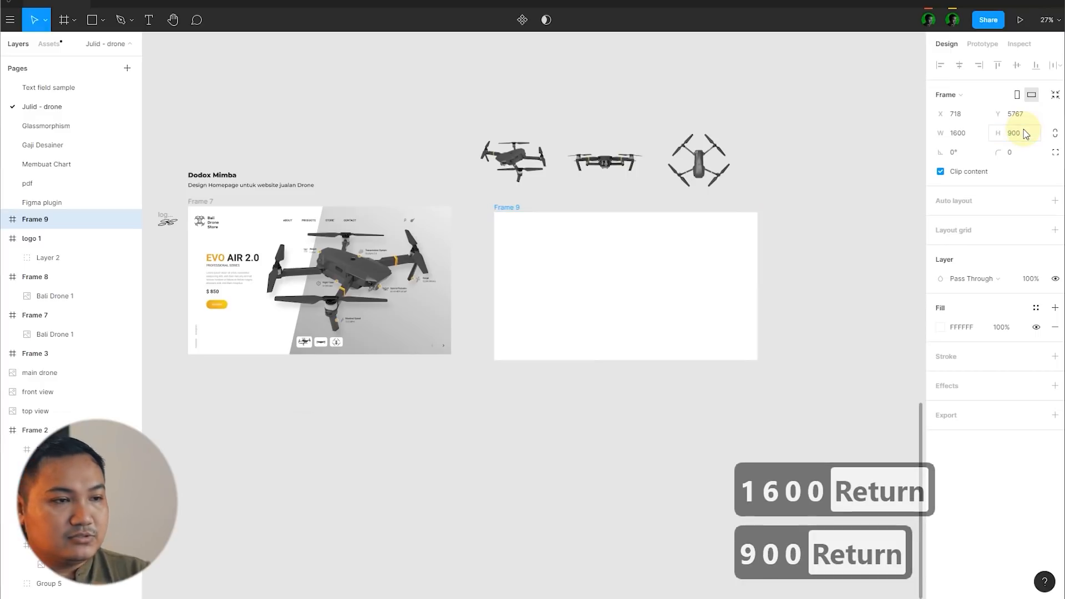
pyautogui.click(429, 183)
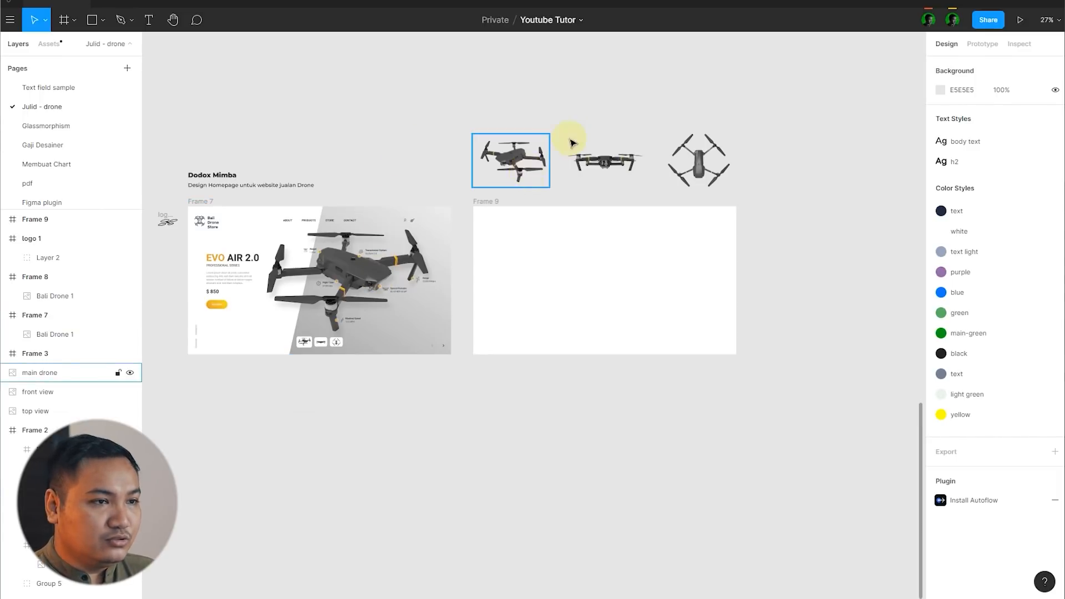
# Step: Duplicate the left-facing main drone image into the new frame and scale it up to about 1051 × 729
pyautogui.click(519, 169)
pyautogui.moveTo(519, 169); pyautogui.dragTo(760, 377)
pyautogui.click(721, 321)
pyautogui.scroll(5, 716, 319)
pyautogui.click(676, 310)
pyautogui.moveTo(643, 279); pyautogui.dragTo(615, 266)
pyautogui.click(846, 223)
# Step: Enlarge the new frame's drone to about 1117 × 775 and align it to the frame's right edge
pyautogui.scroll(-5, 849, 219)
pyautogui.scroll(-1, 850, 221)
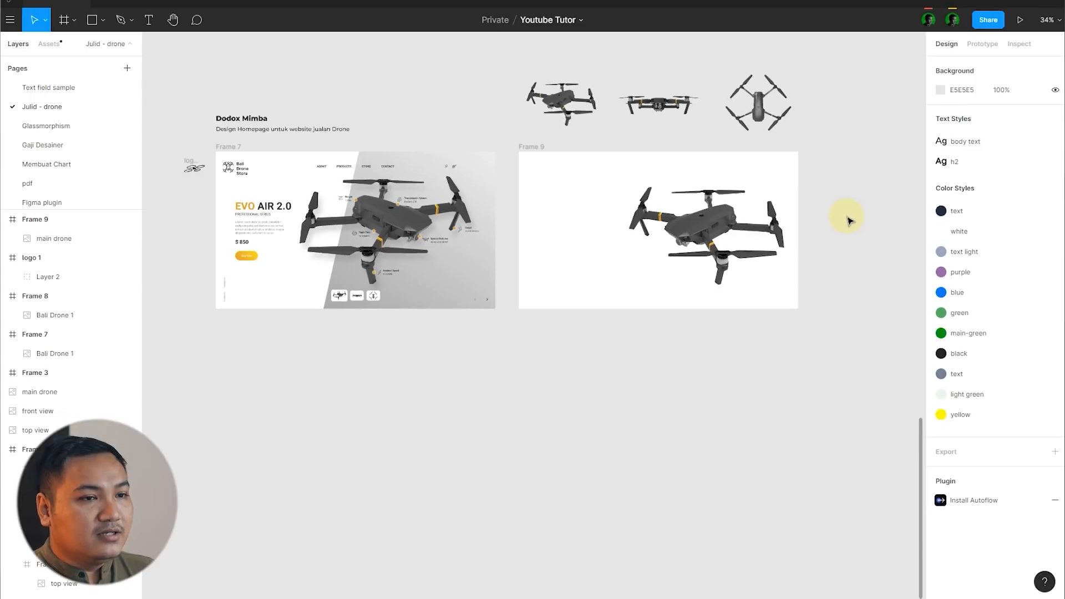
pyautogui.scroll(1, 574, 313)
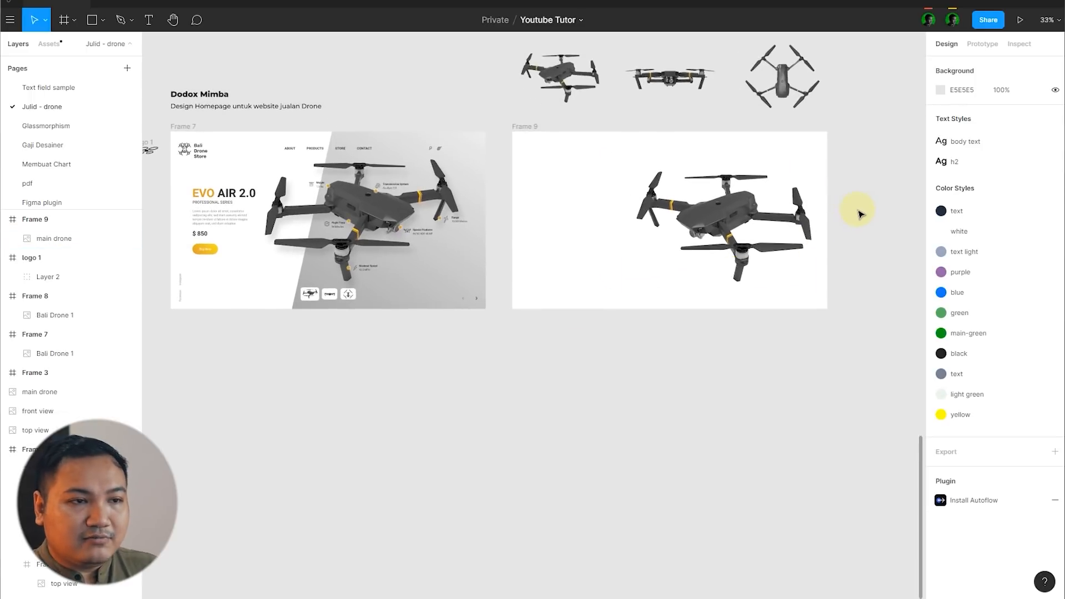
pyautogui.scroll(5, 853, 209)
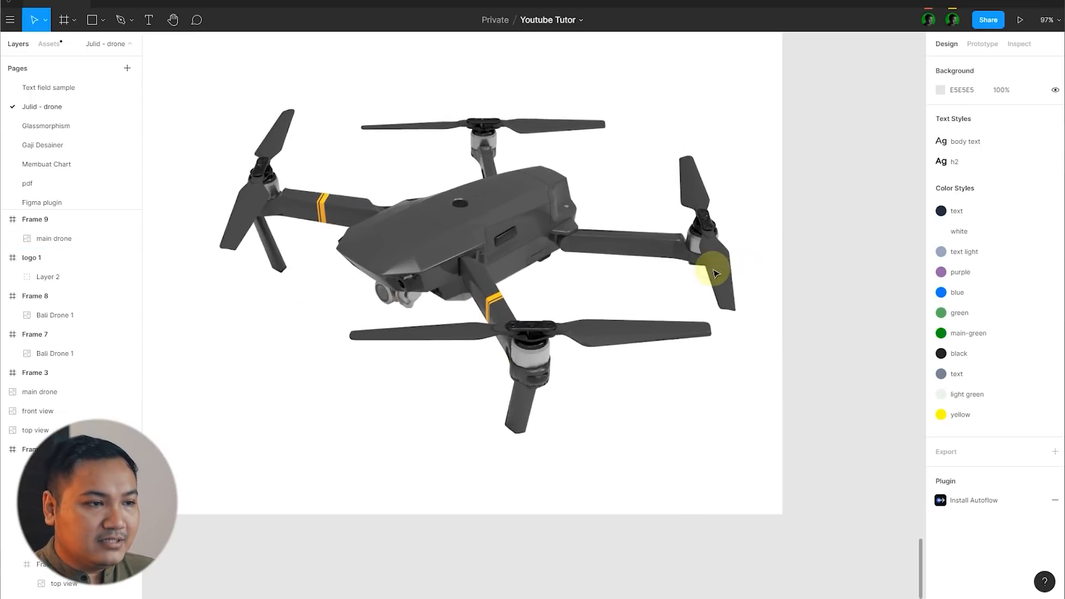
pyautogui.scroll(-5, 708, 268)
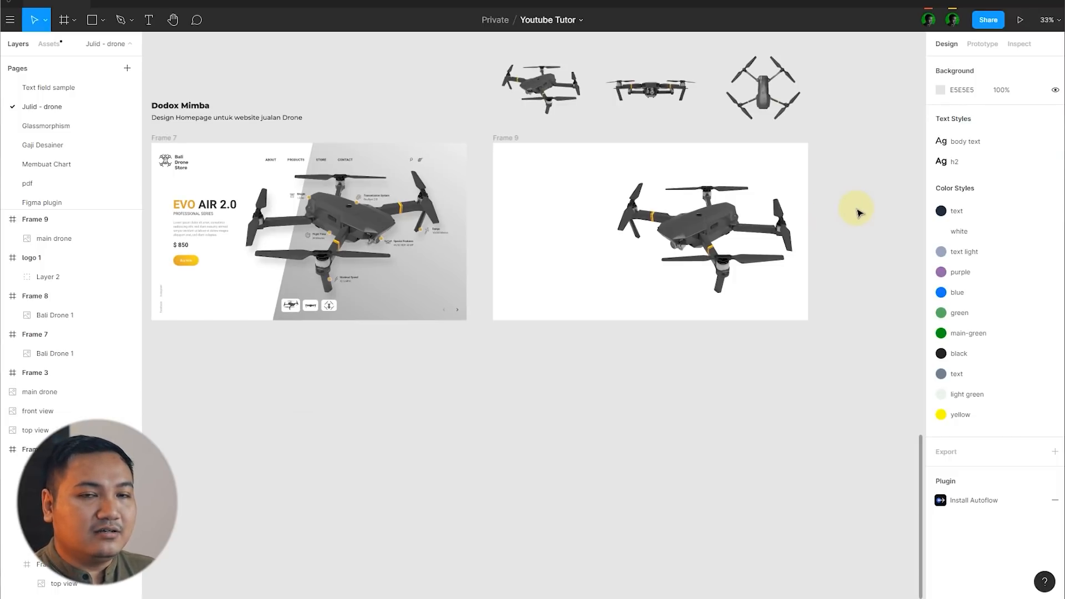
pyautogui.click(733, 245)
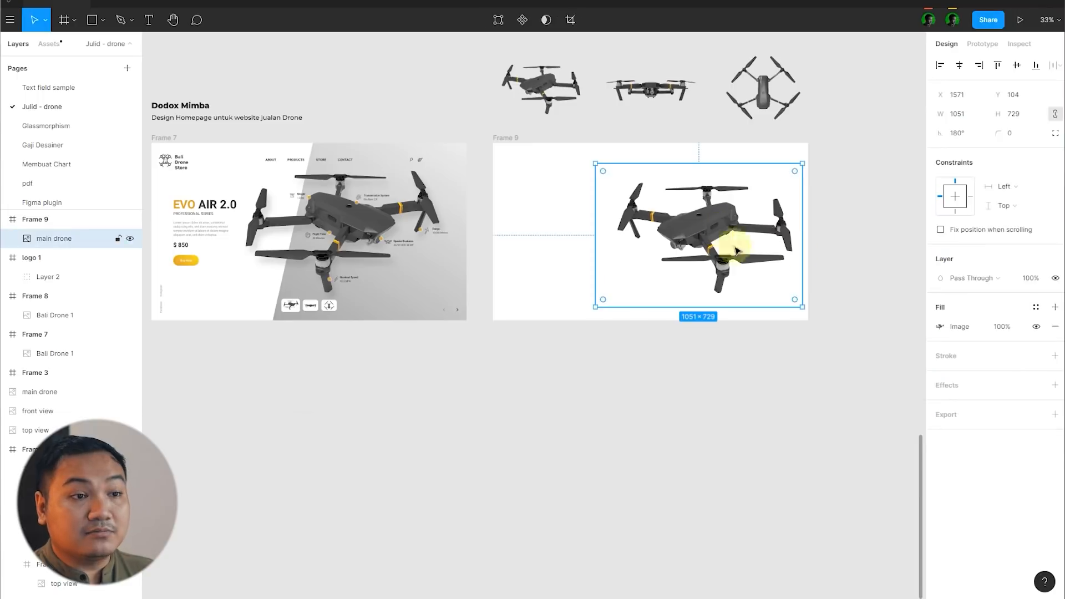
pyautogui.scroll(1, 833, 231)
pyautogui.moveTo(715, 243); pyautogui.dragTo(705, 238)
pyautogui.moveTo(791, 312); pyautogui.dragTo(798, 317)
pyautogui.moveTo(686, 243); pyautogui.dragTo(695, 253)
pyautogui.click(856, 226)
# Step: Slightly lower the exposure of the drone image in the new frame
pyautogui.click(708, 229)
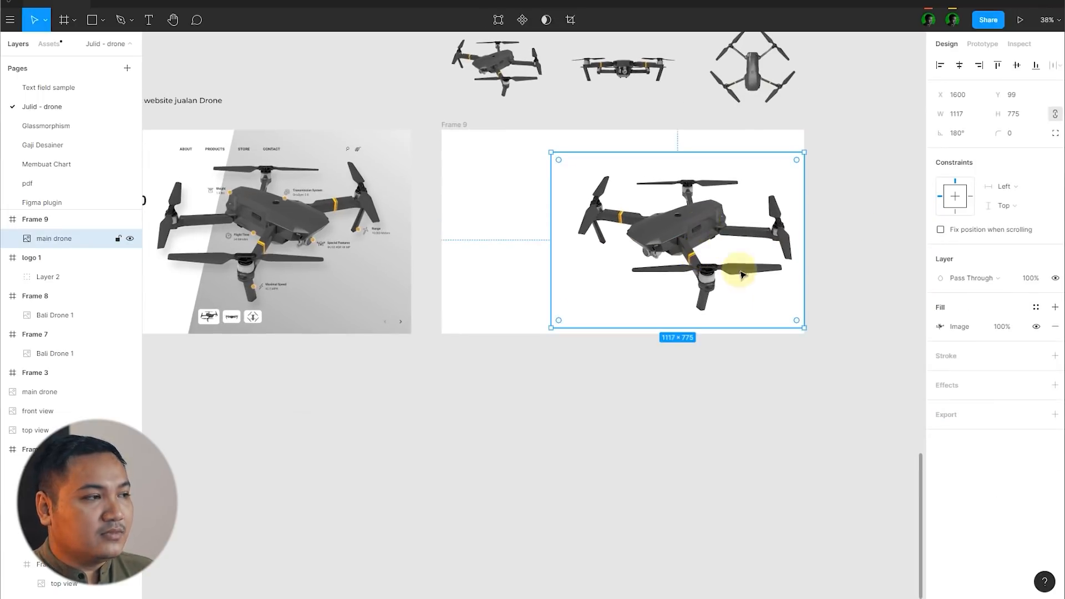
pyautogui.click(949, 322)
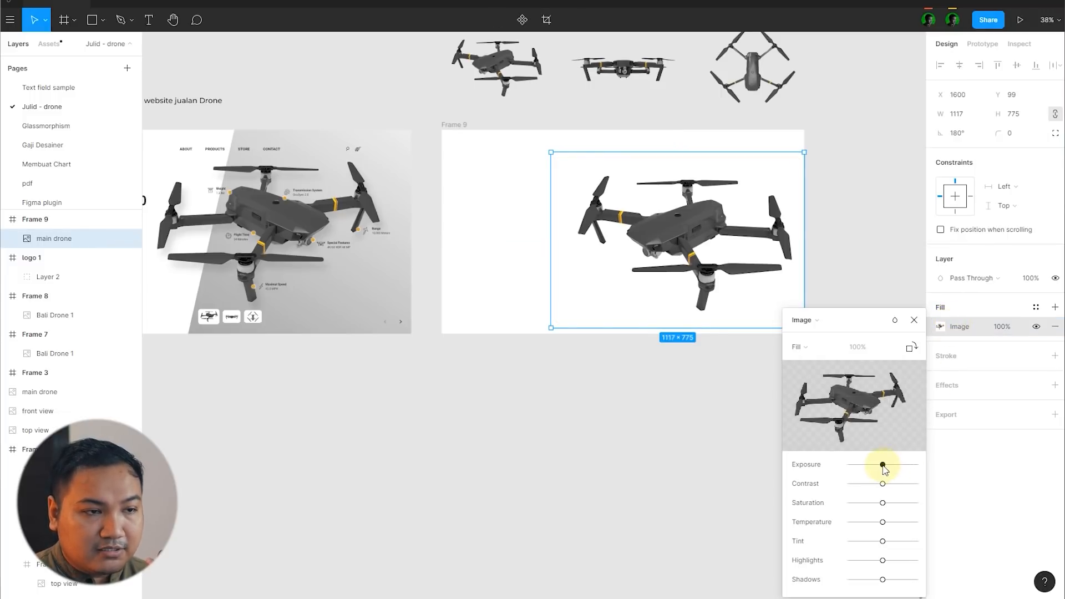
pyautogui.moveTo(883, 467); pyautogui.dragTo(879, 468)
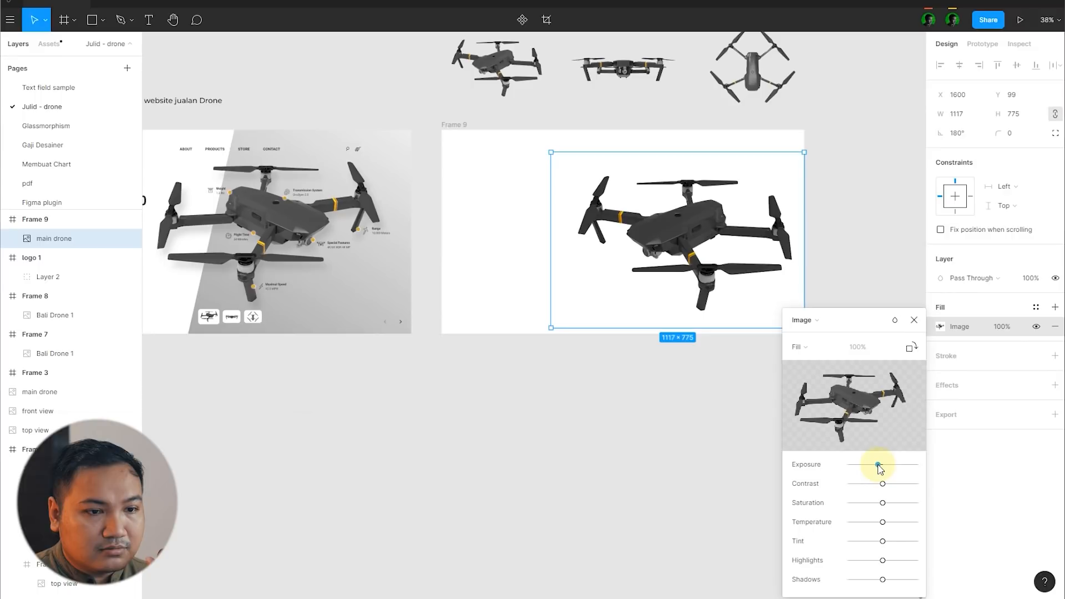
pyautogui.click(899, 282)
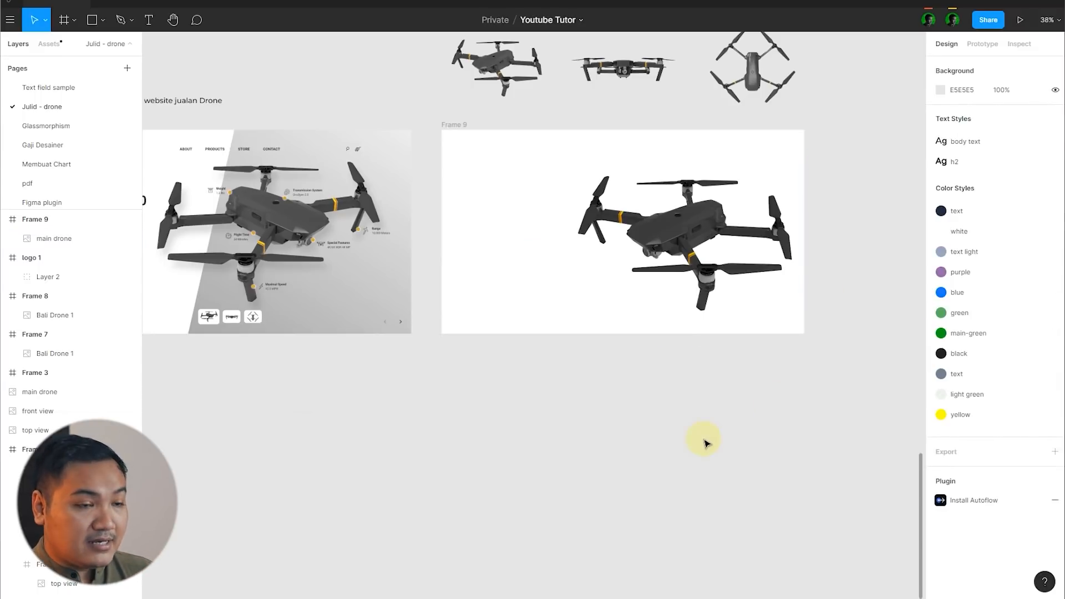
# Step: Flip the loose main drone image above the new frame horizontally so it faces right
pyautogui.scroll(-3, 702, 436)
pyautogui.click(567, 191)
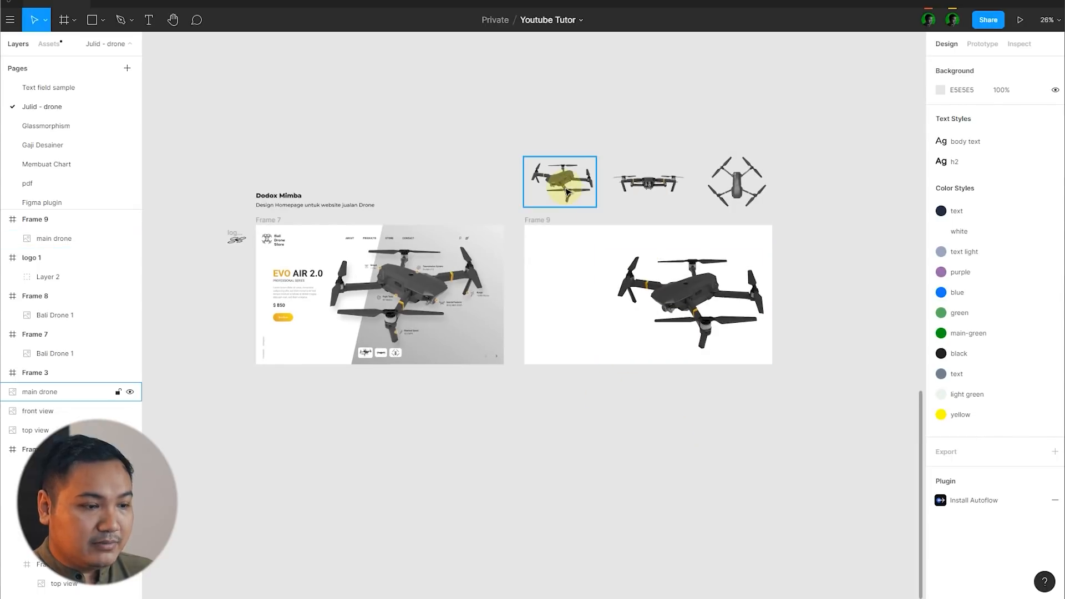
pyautogui.hotkey('shift', 'h')
pyautogui.scroll(3, 527, 218)
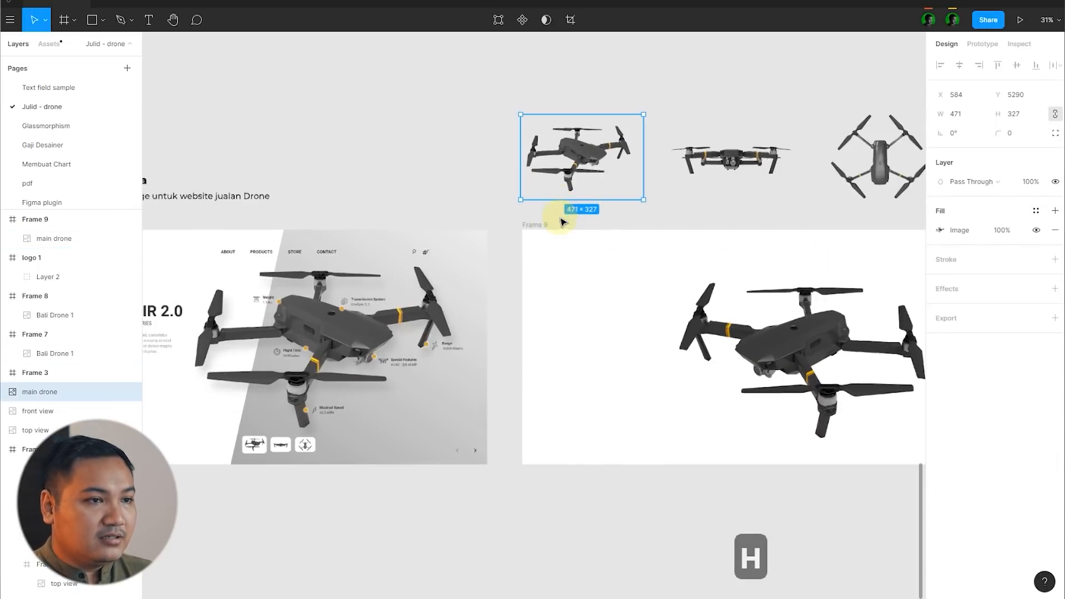
pyautogui.click(697, 200)
# Step: Flip the new frame's drone horizontally so it faces away from the empty text area
pyautogui.click(659, 294)
pyautogui.scroll(-3, 571, 361)
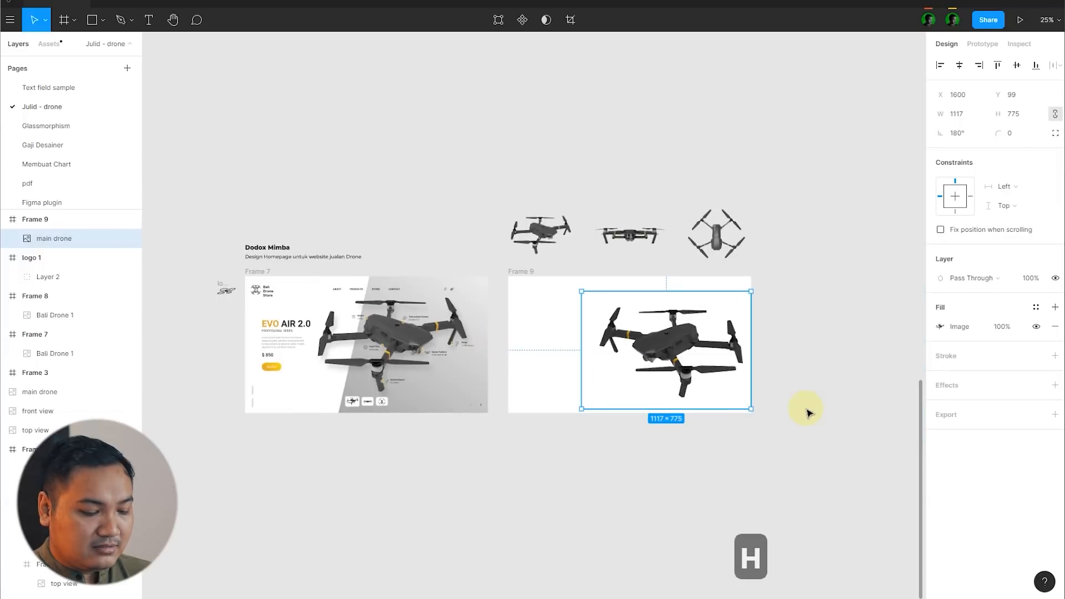
pyautogui.scroll(2, 805, 403)
pyautogui.hotkey('shift', 'h')
pyautogui.click(355, 316)
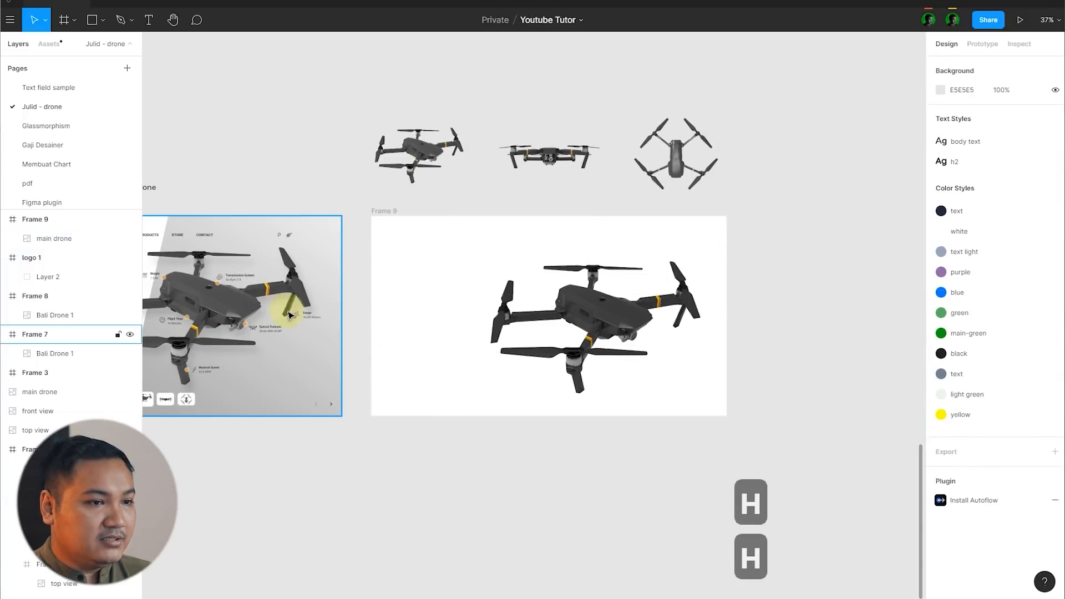
# Step: Flip the new frame's drone horizontally again so it faces the empty text area
pyautogui.click(673, 340)
pyautogui.hscroll(-4, 583, 381)
pyautogui.scroll(-1, 582, 380)
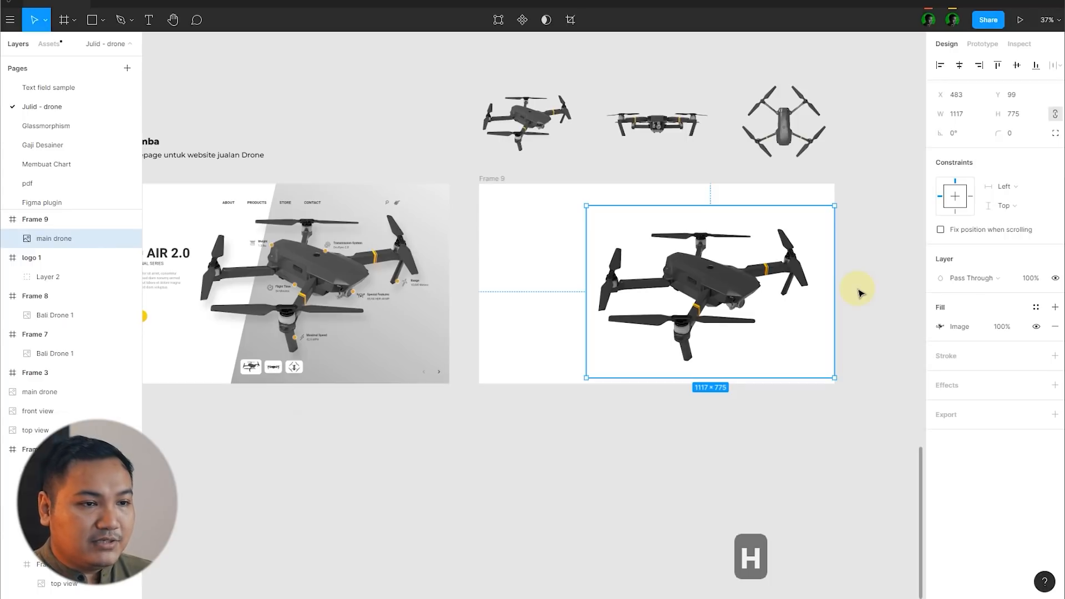
pyautogui.hotkey('shift', 'h')
pyautogui.click(869, 285)
# Step: Compare the direction of the new frame's drone with the original homepage, up close and at full-page scale
pyautogui.scroll(2, 475, 333)
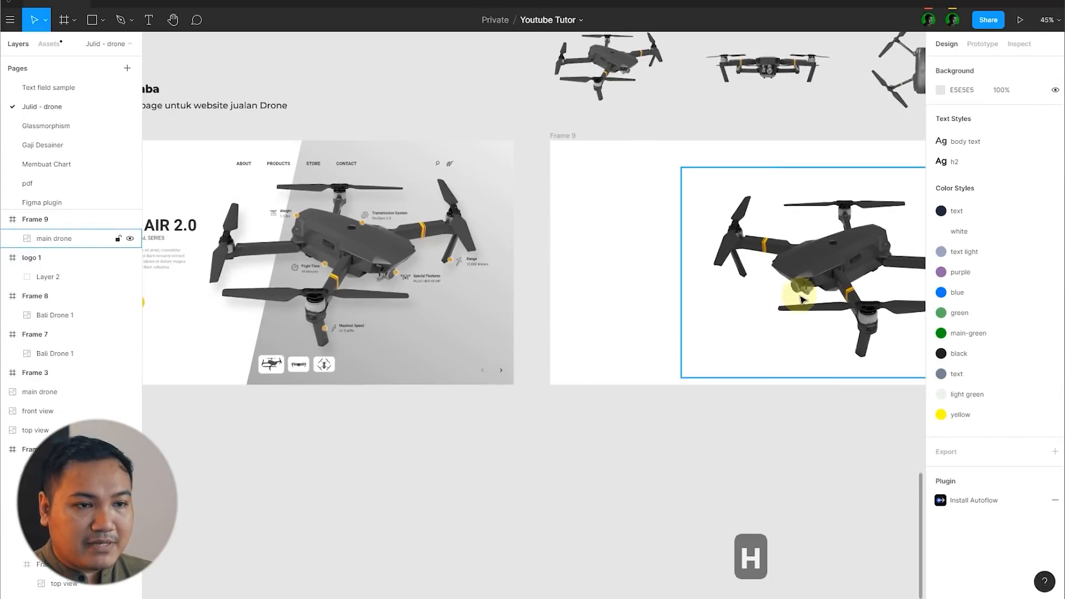
pyautogui.scroll(5, 800, 299)
pyautogui.scroll(-4, 788, 244)
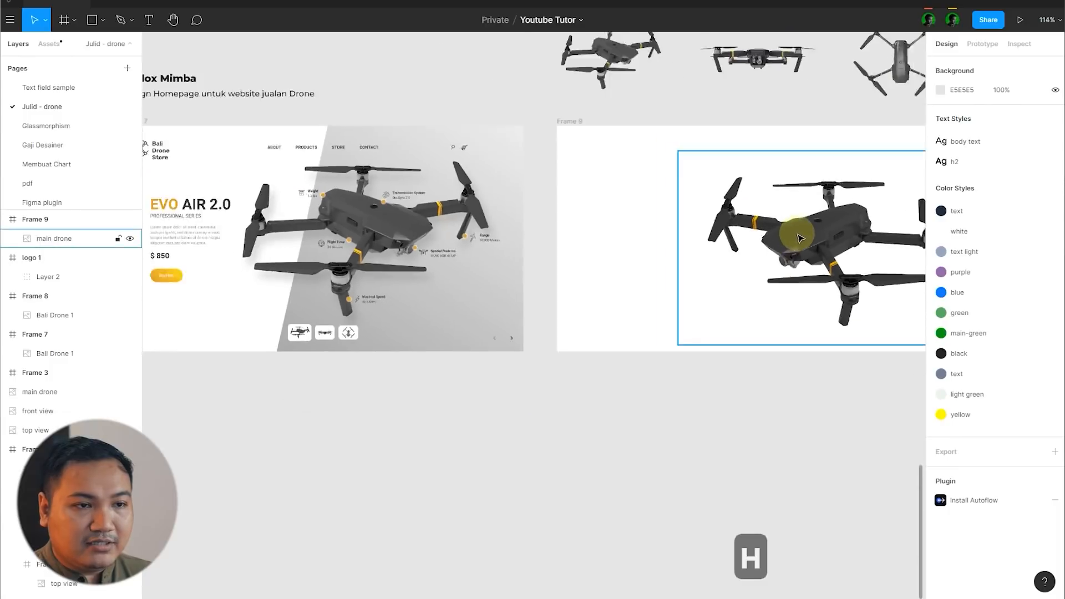
pyautogui.scroll(-3, 800, 238)
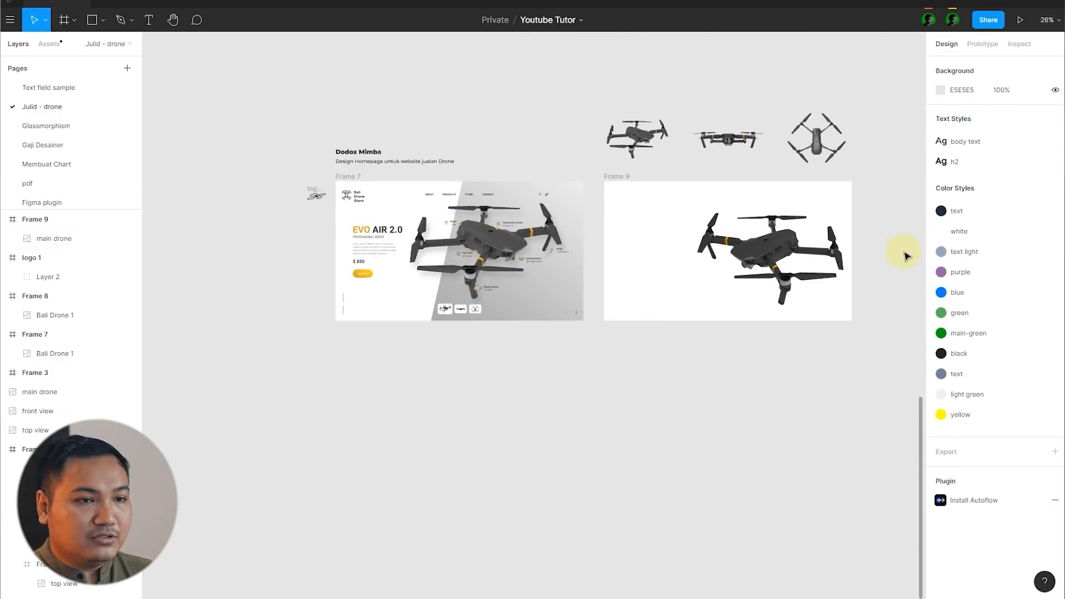
# Step: Examine the new frame's drone and the original homepage layout up close and side by side
pyautogui.scroll(5, 888, 255)
pyautogui.click(612, 287)
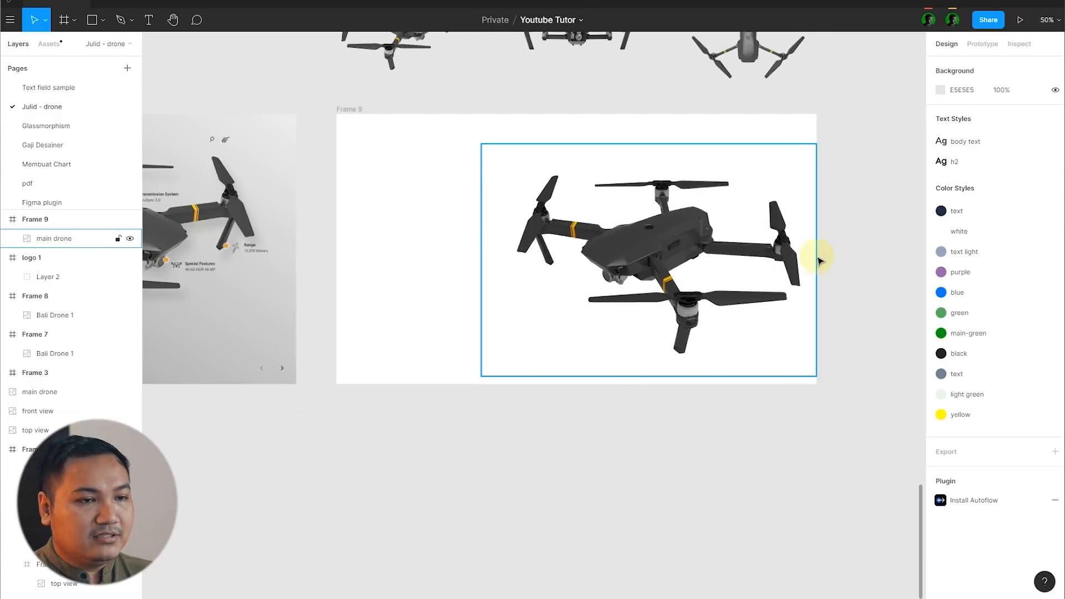
pyautogui.scroll(-1, 817, 256)
pyautogui.click(896, 238)
pyautogui.scroll(-2, 897, 239)
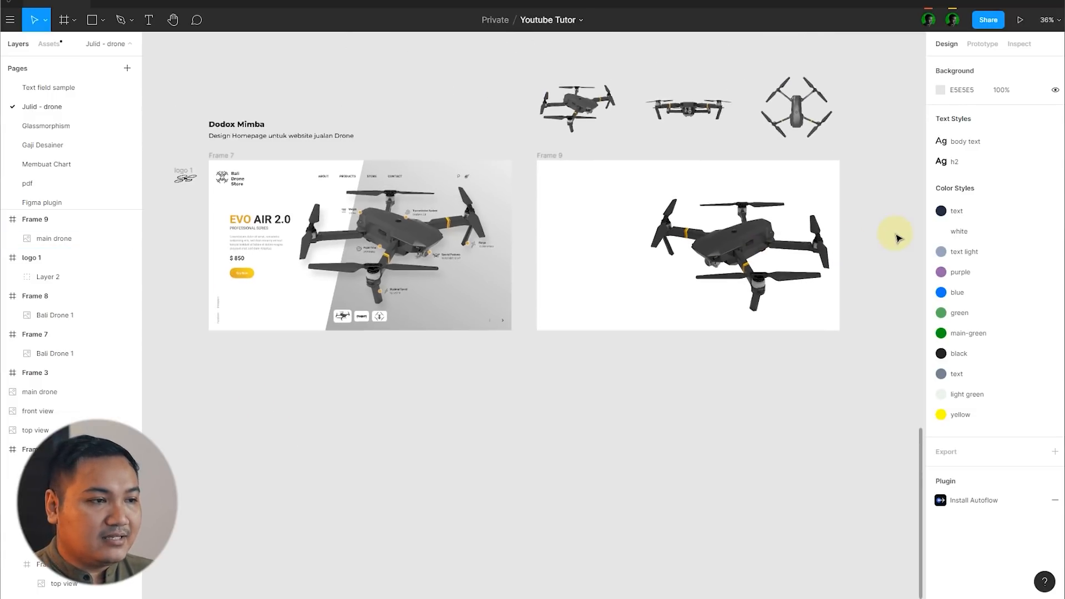
pyautogui.scroll(5, 288, 289)
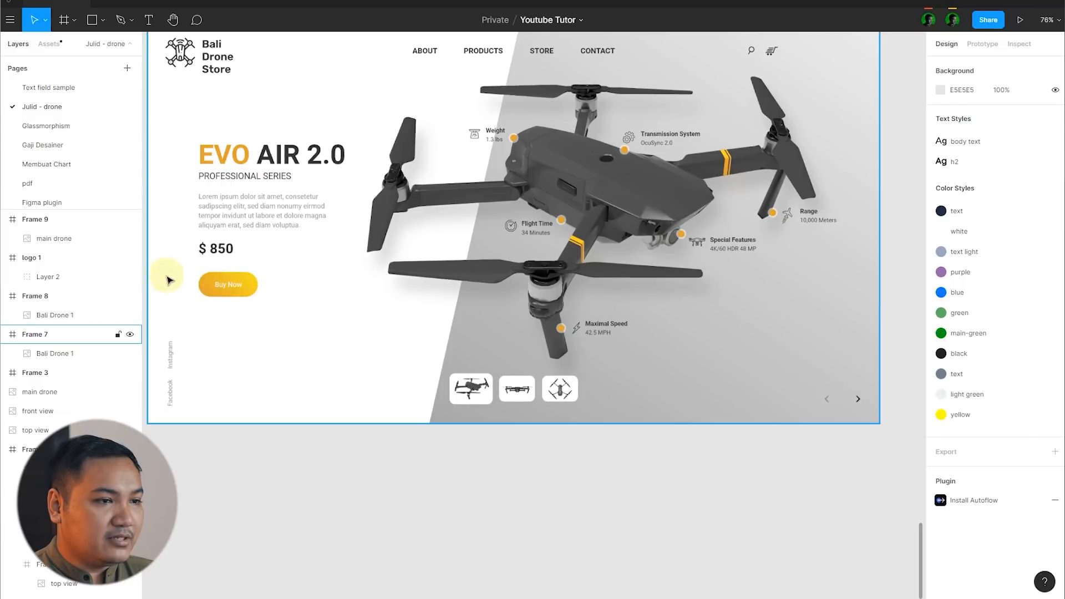
pyautogui.scroll(-2, 218, 279)
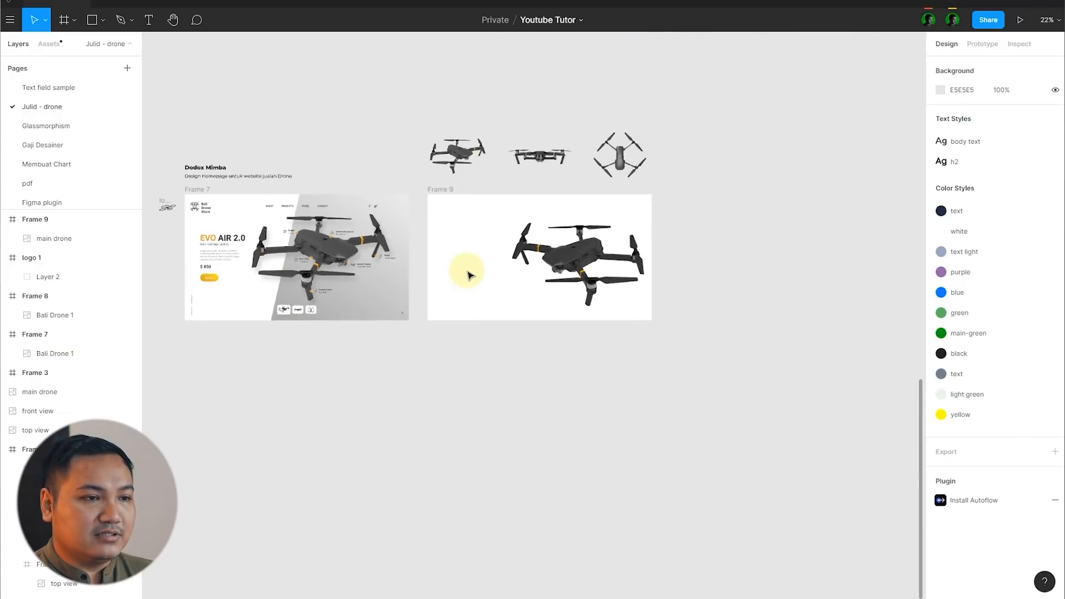
pyautogui.scroll(4, 469, 275)
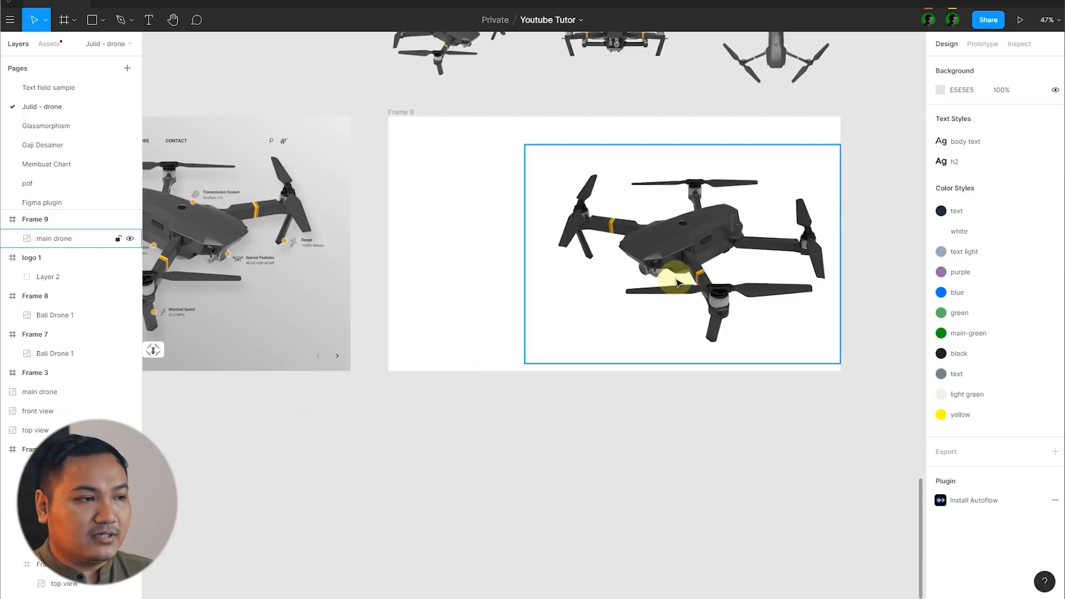
pyautogui.scroll(5, 852, 248)
pyautogui.scroll(-7, 776, 270)
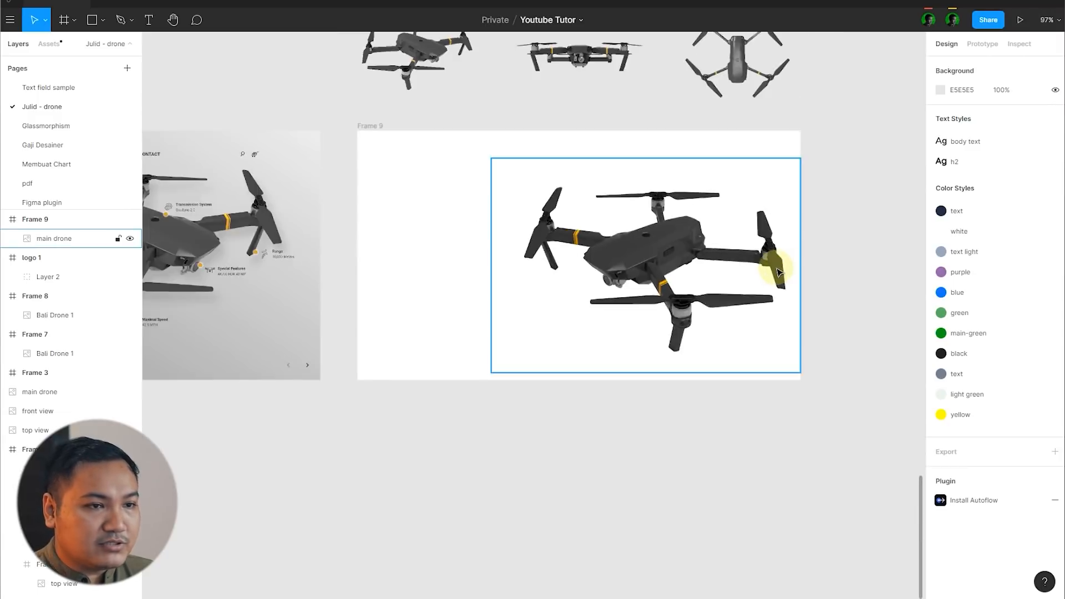
# Step: Move the drone in the new frame slightly up and inward, away from the frame's right edge, to Y 62
pyautogui.click(709, 271)
pyautogui.scroll(2, 705, 271)
pyautogui.moveTo(703, 274); pyautogui.dragTo(698, 260)
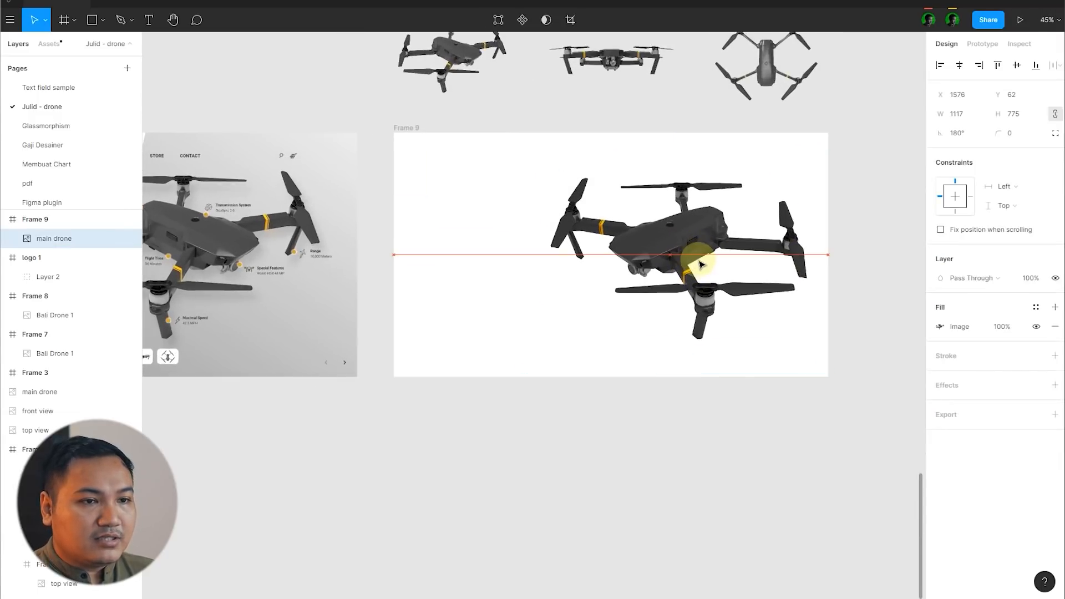
pyautogui.click(870, 252)
# Step: Change the new frame's background fill from solid to a linear gradient
pyautogui.click(404, 133)
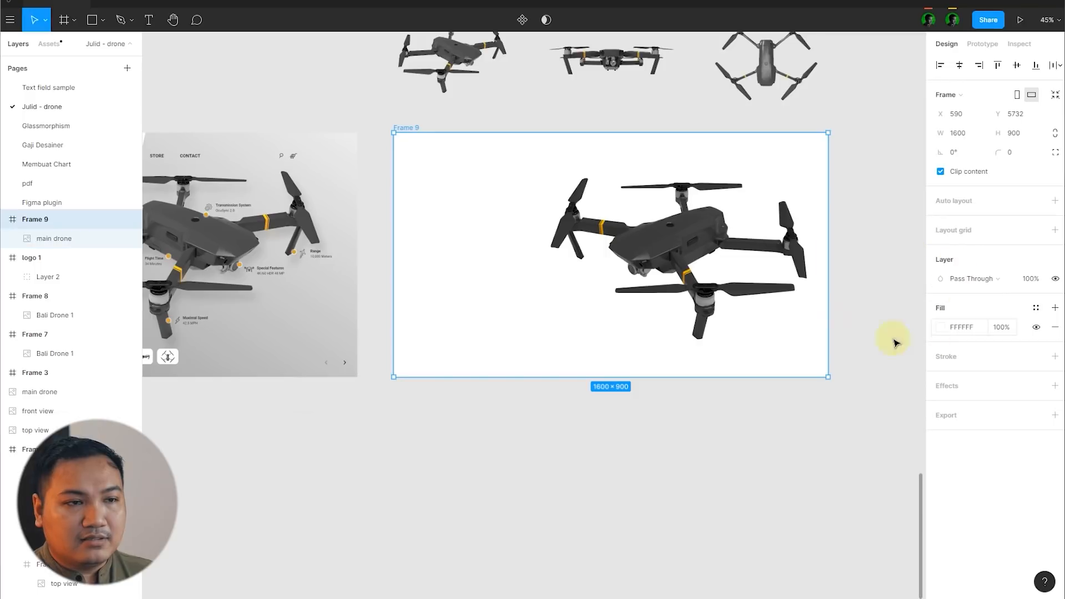
pyautogui.click(558, 119)
pyautogui.click(399, 130)
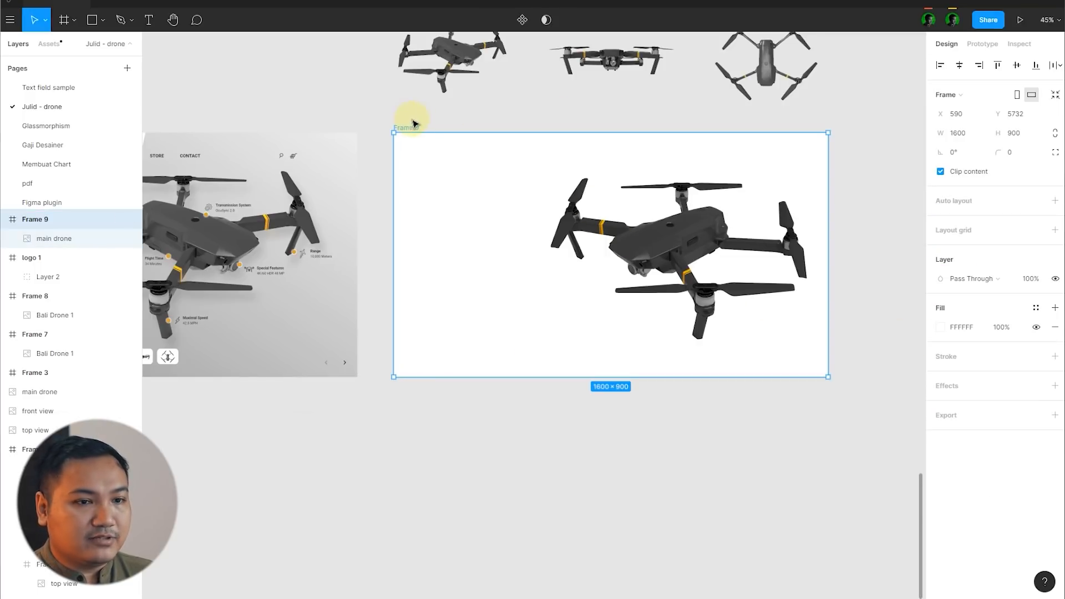
pyautogui.click(940, 328)
pyautogui.click(802, 294)
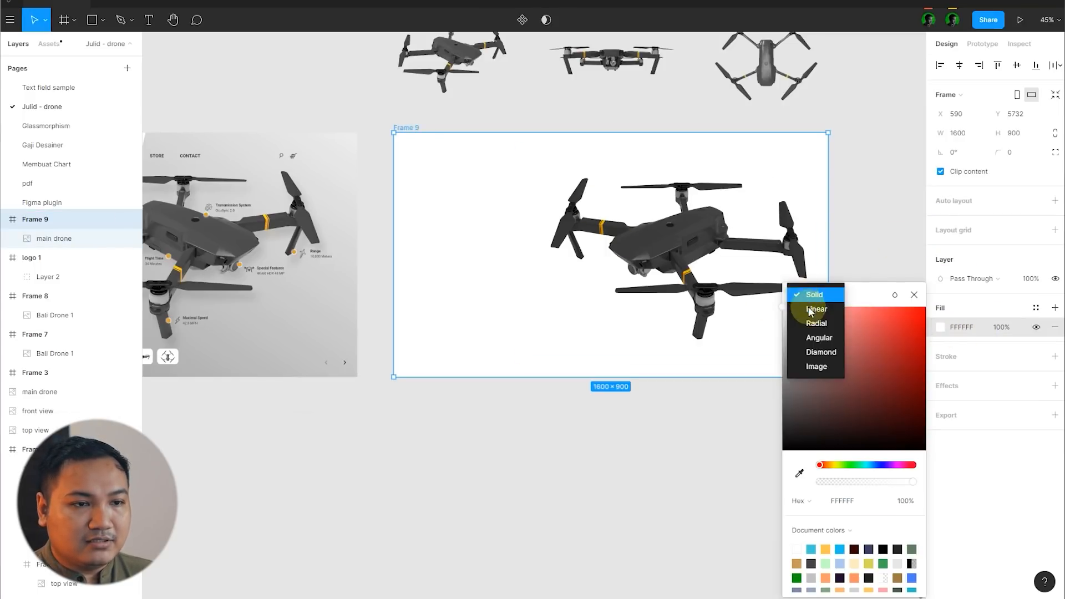
pyautogui.click(808, 308)
# Step: Sample dark greys from the drone's body for both gradient stops, setting the transparent end stop to 100% opacity and colour 3A3A3A
pyautogui.scroll(-5, 607, 250)
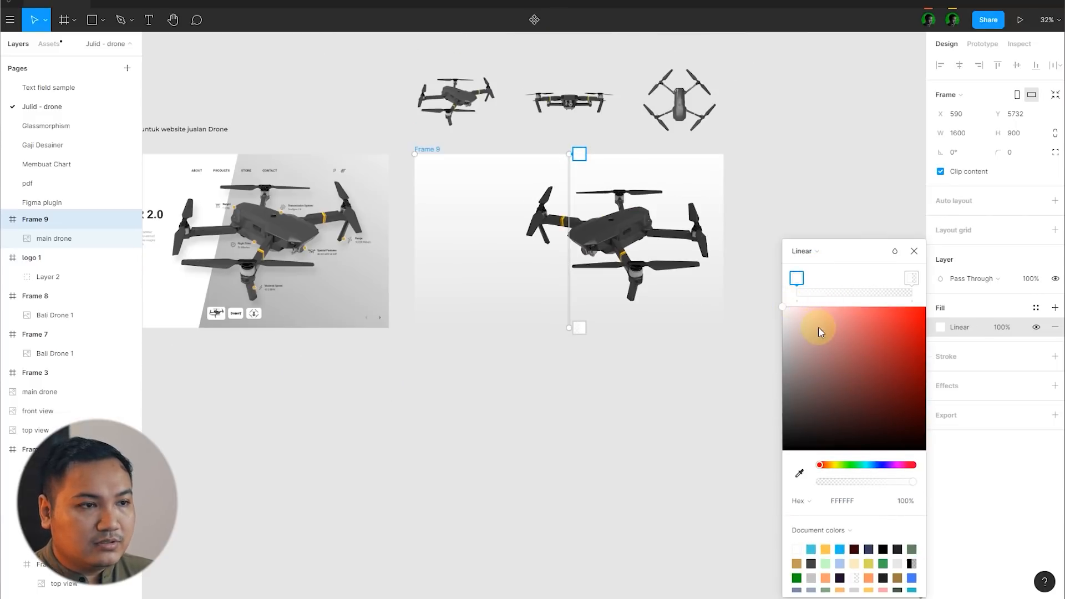
pyautogui.scroll(3, 686, 270)
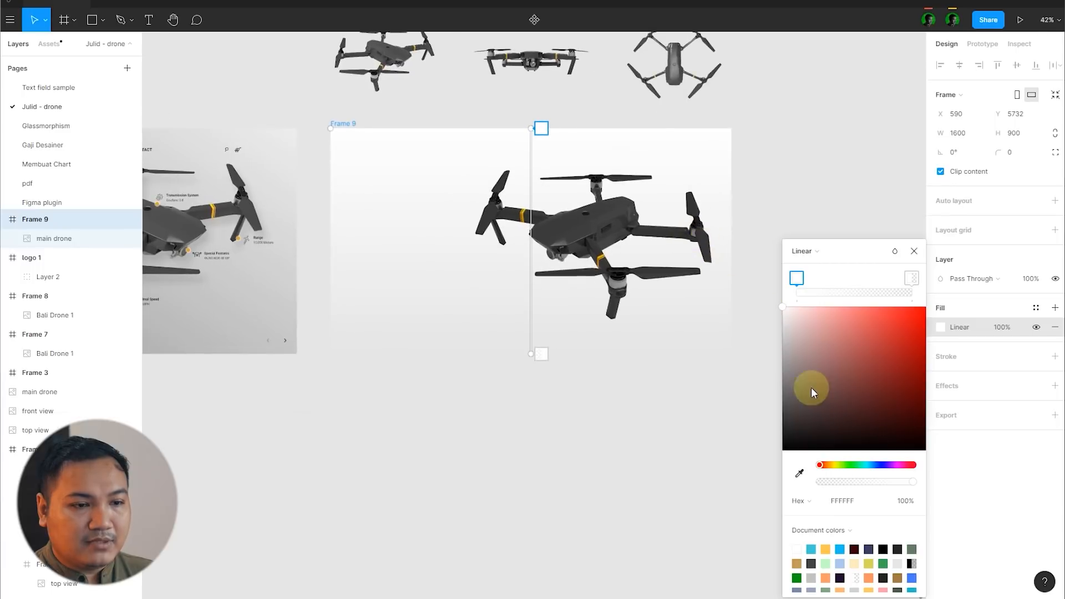
pyautogui.click(799, 473)
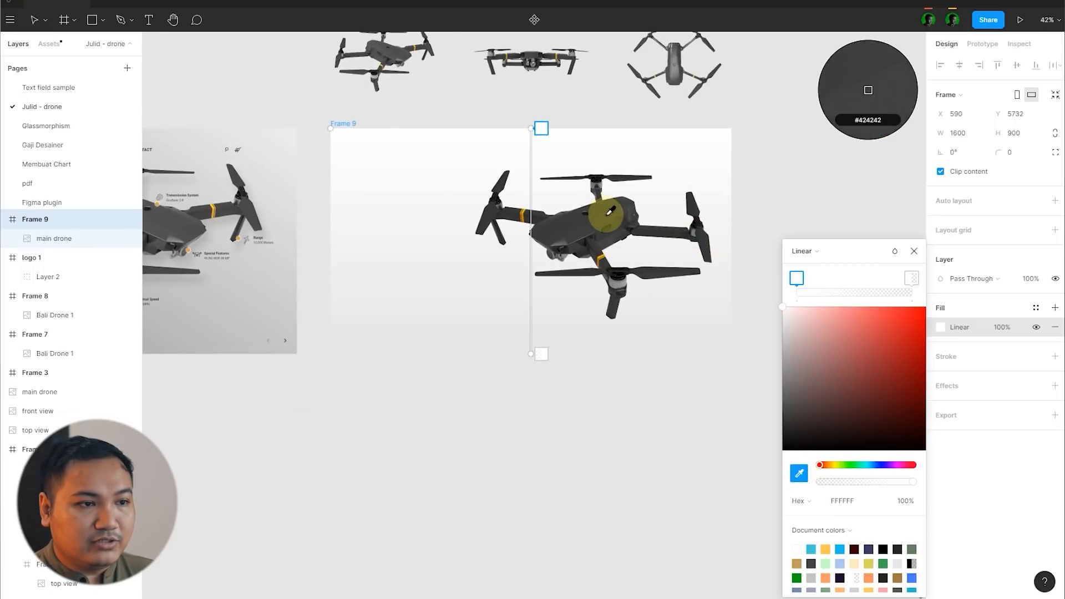
pyautogui.click(609, 211)
pyautogui.click(912, 279)
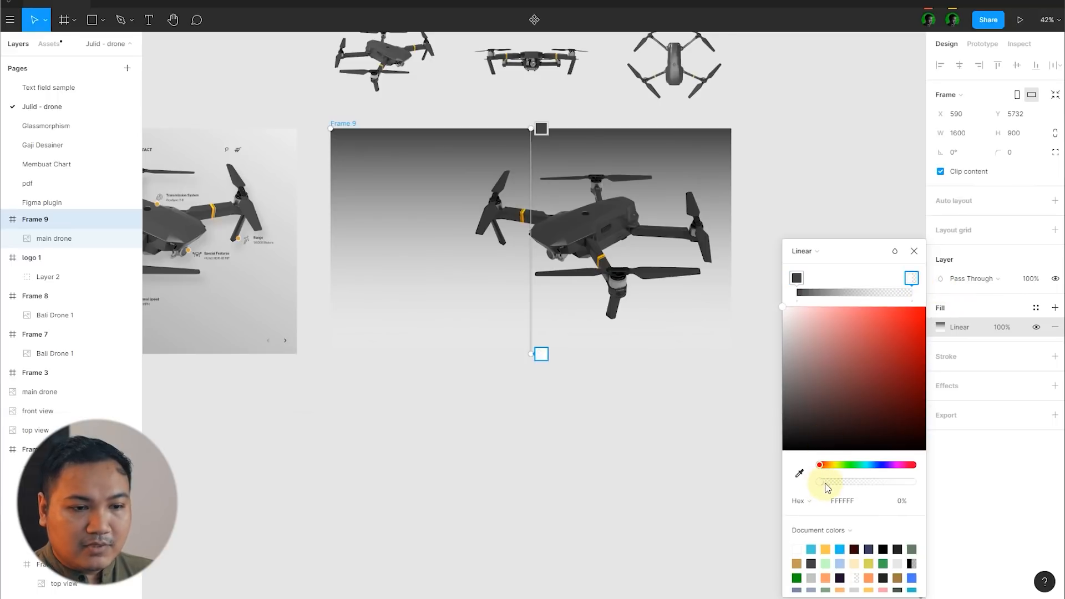
pyautogui.moveTo(827, 487); pyautogui.dragTo(921, 482)
pyautogui.click(799, 473)
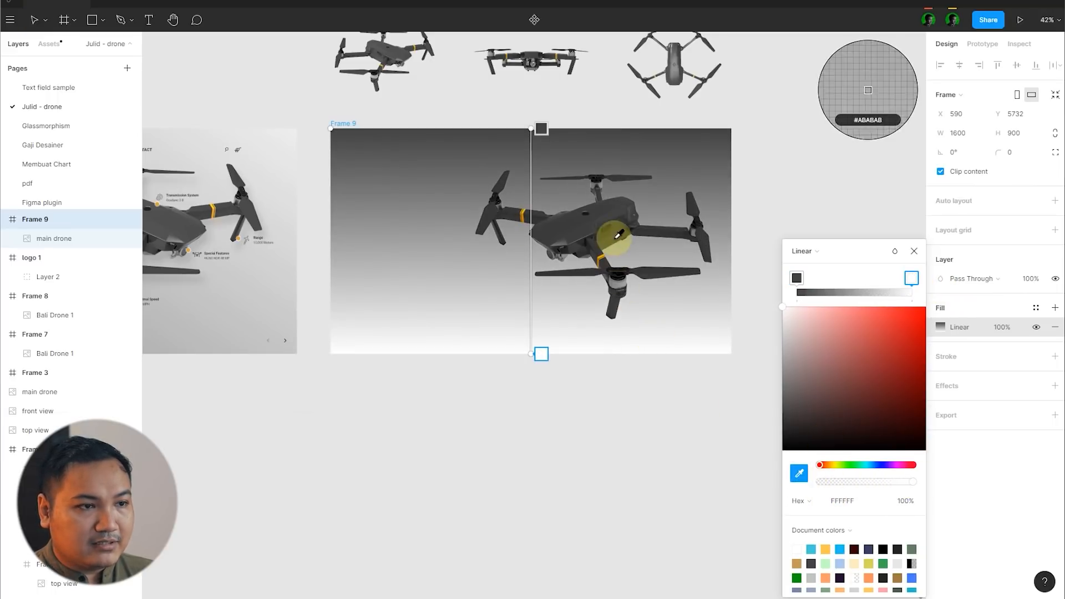
pyautogui.click(616, 237)
# Step: Angle the frame's gradient diagonally from near its top-left corner to near its bottom-right corner
pyautogui.moveTo(421, 143); pyautogui.dragTo(360, 134)
pyautogui.click(539, 363)
pyautogui.moveTo(529, 352); pyautogui.dragTo(682, 351)
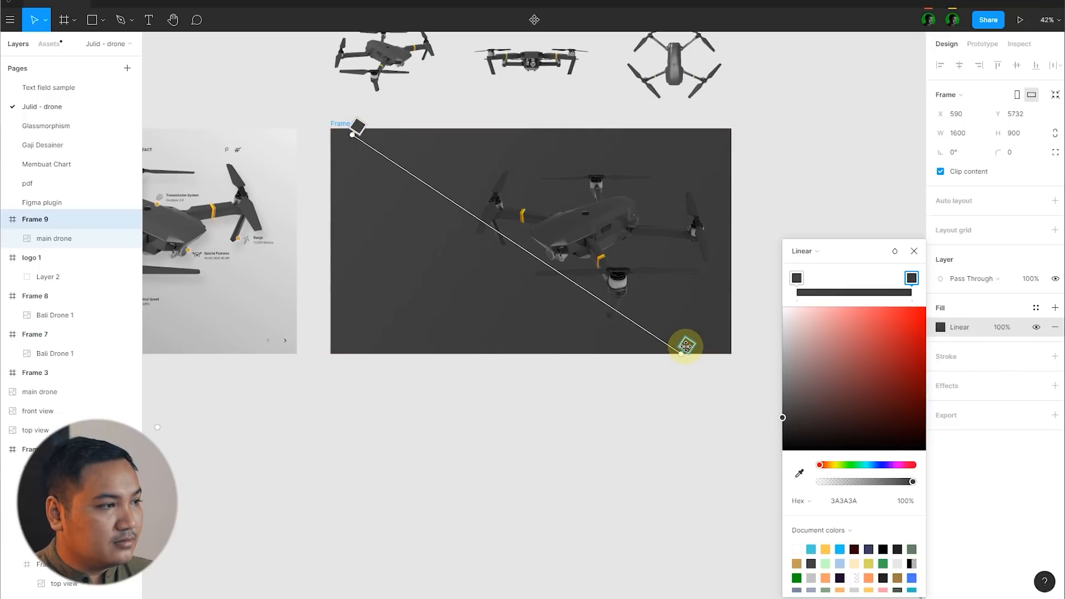
# Step: Lighten the frame's gradient to 525252 at the start stop and 444444 at the end stop
pyautogui.scroll(1, 726, 346)
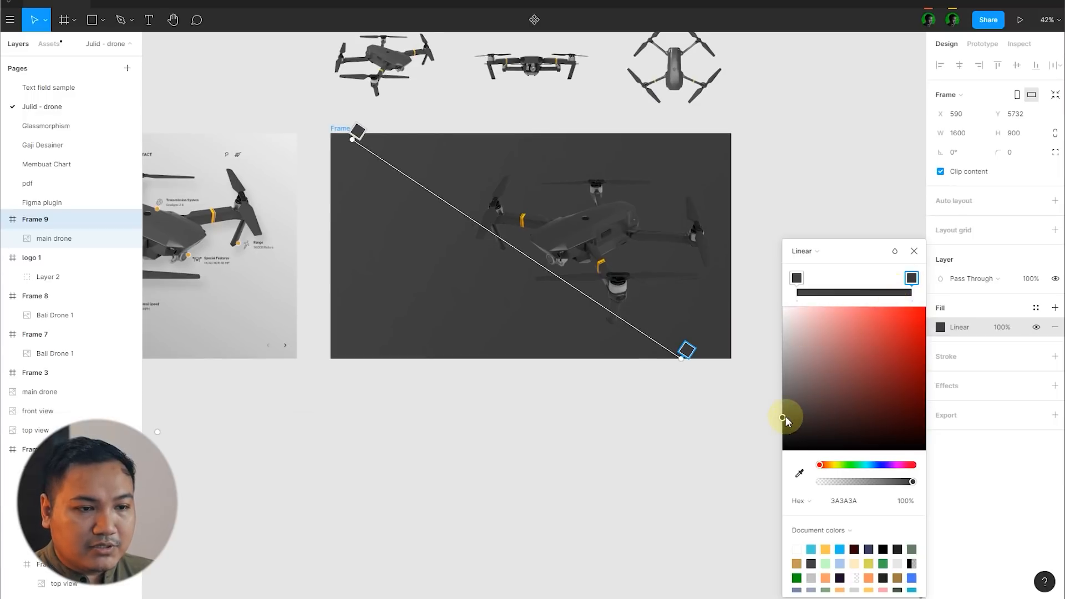
pyautogui.moveTo(784, 421); pyautogui.dragTo(783, 417)
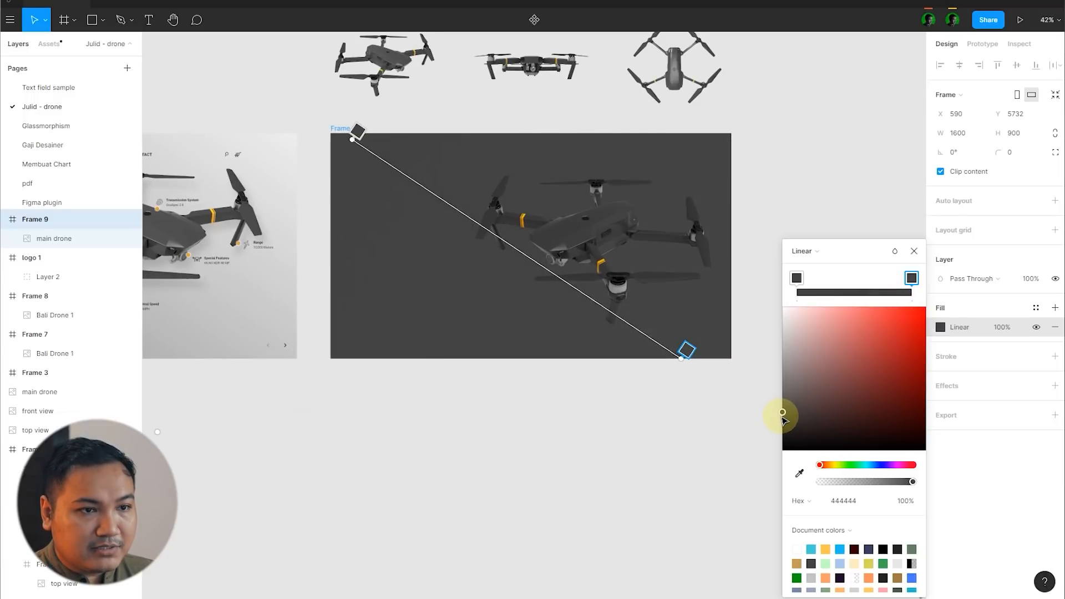
pyautogui.click(784, 414)
pyautogui.moveTo(781, 414); pyautogui.dragTo(775, 409)
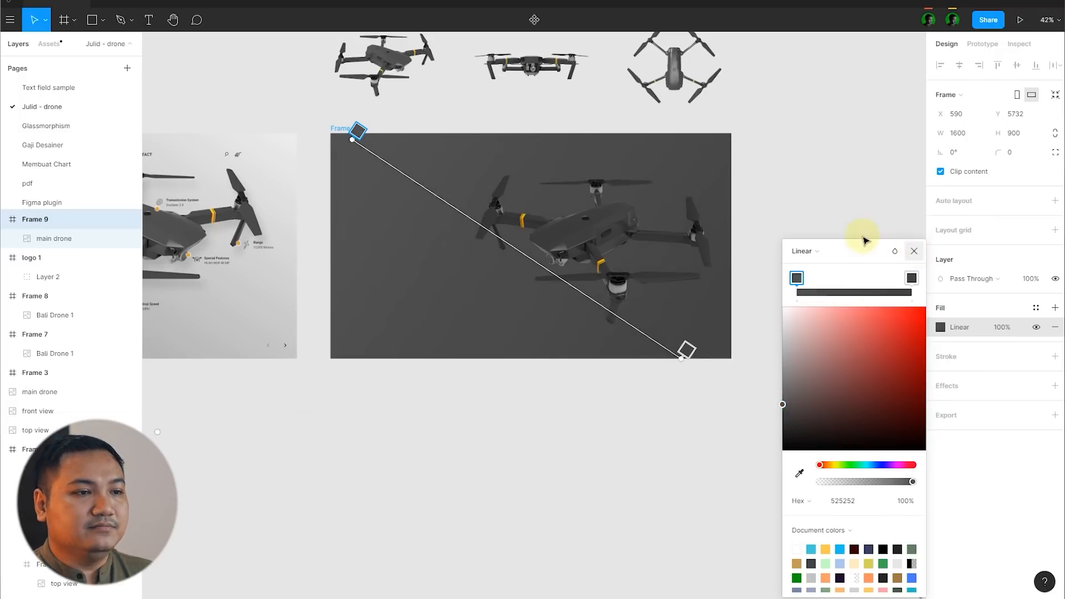
pyautogui.click(864, 237)
pyautogui.scroll(-3, 739, 263)
pyautogui.scroll(2, 776, 200)
pyautogui.scroll(3, 561, 214)
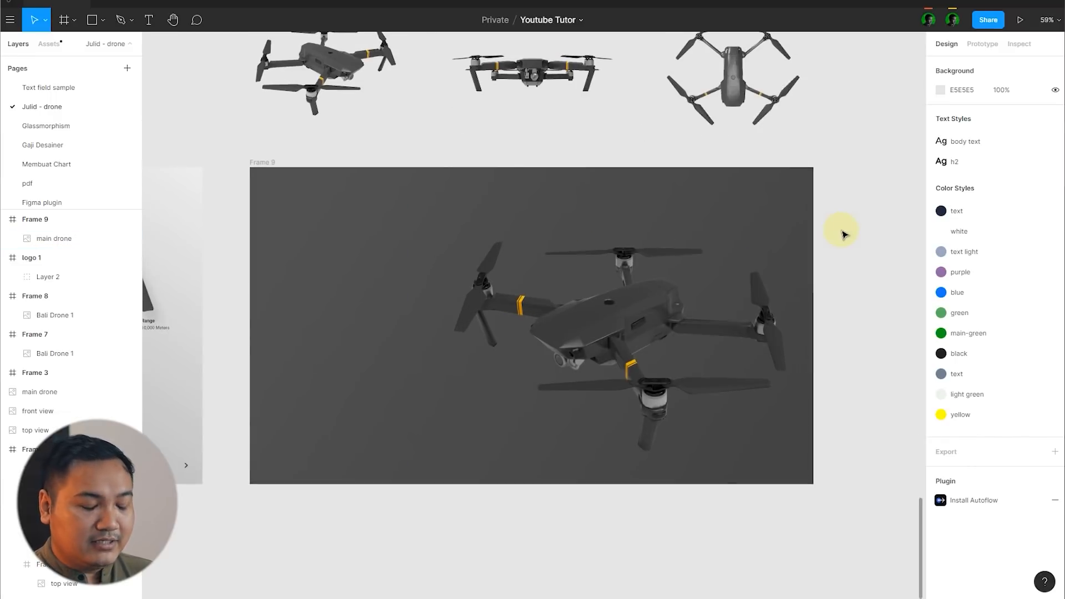
# Step: Draw a header frame about 276 × 102 inside the dark frame and align it to the frame's top-left corner
pyautogui.scroll(-2, 842, 233)
pyautogui.press('f')
pyautogui.moveTo(356, 190); pyautogui.dragTo(440, 220)
pyautogui.hotkey('alt', 'a')
pyautogui.hotkey('alt', 'w')
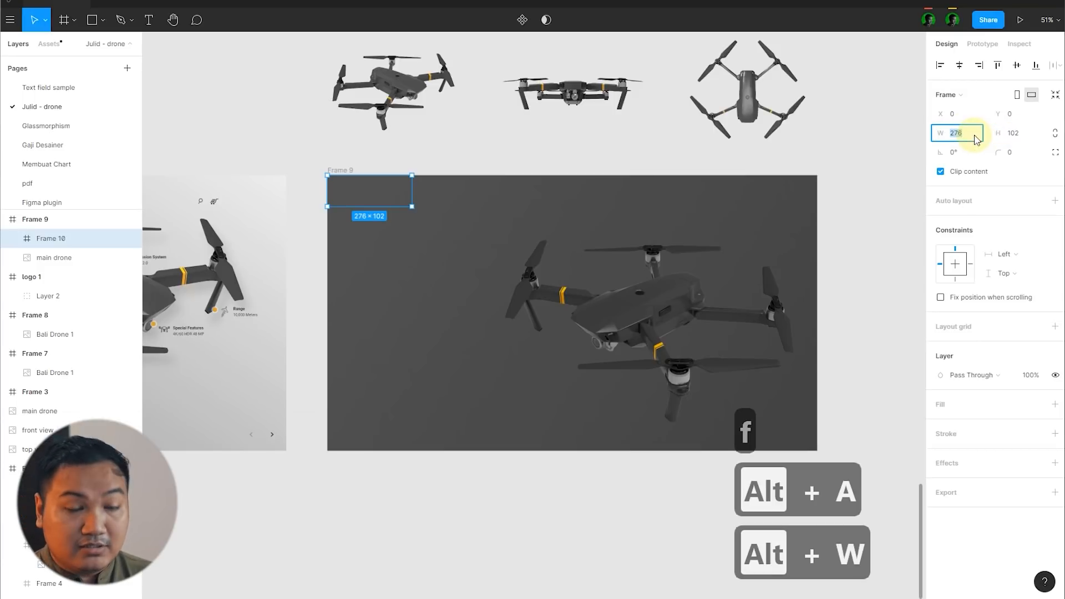
# Step: Set the header frame's height to 100 and stretch it across the full 1600 width of the homepage frame
pyautogui.click(1023, 135)
pyautogui.write('100')
pyautogui.press('Return')
pyautogui.moveTo(410, 188); pyautogui.dragTo(811, 191)
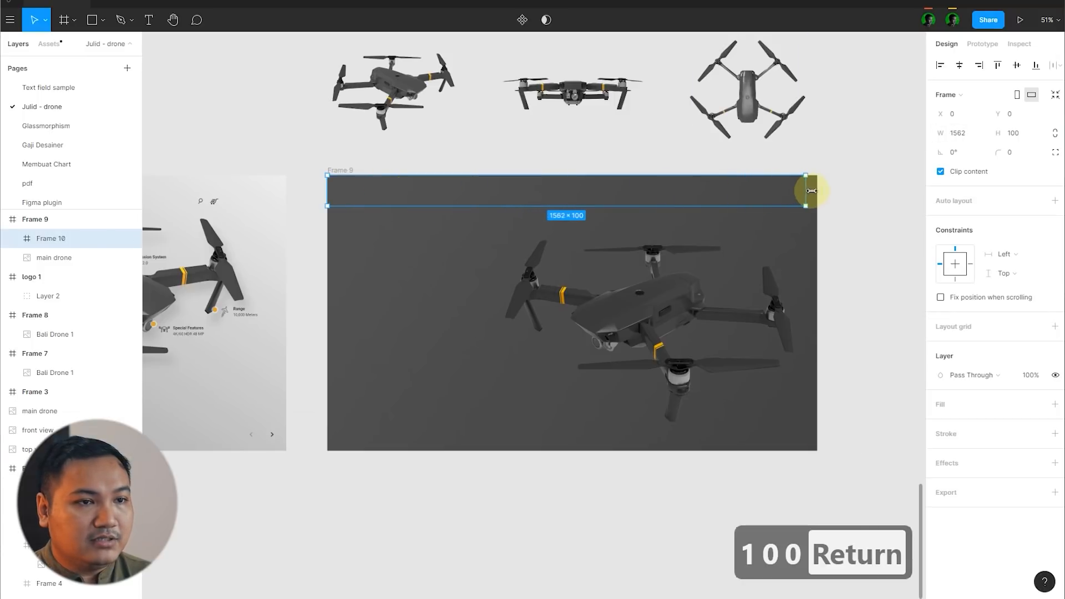
pyautogui.click(847, 200)
pyautogui.click(409, 135)
pyautogui.click(848, 223)
# Step: Copy the loose drone logo beside the original homepage into the left end of the new header frame
pyautogui.scroll(-3, 850, 225)
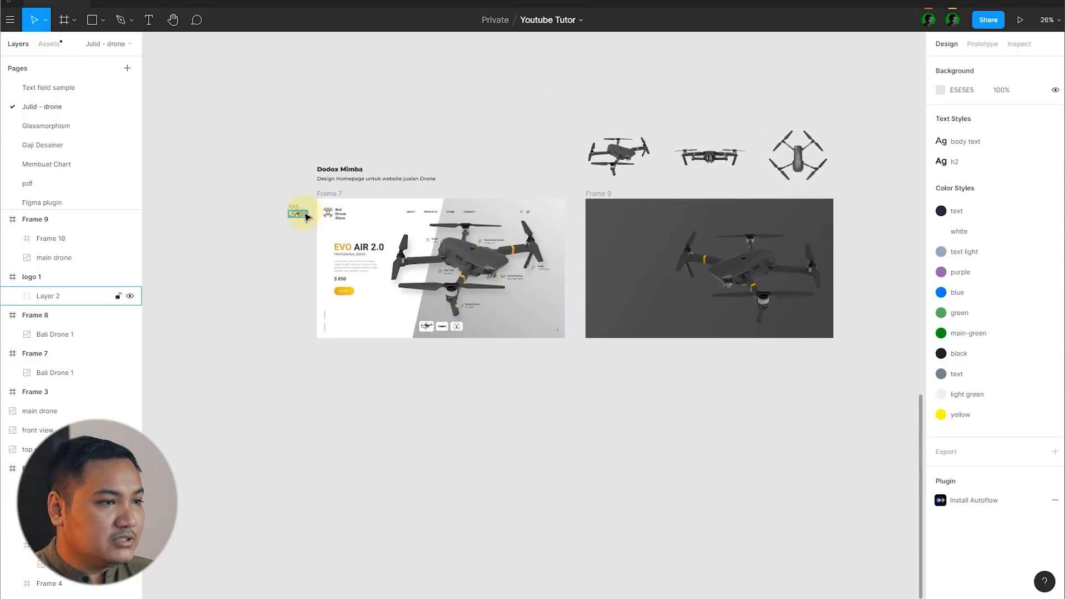
pyautogui.moveTo(295, 218); pyautogui.dragTo(613, 216)
pyautogui.scroll(5, 687, 215)
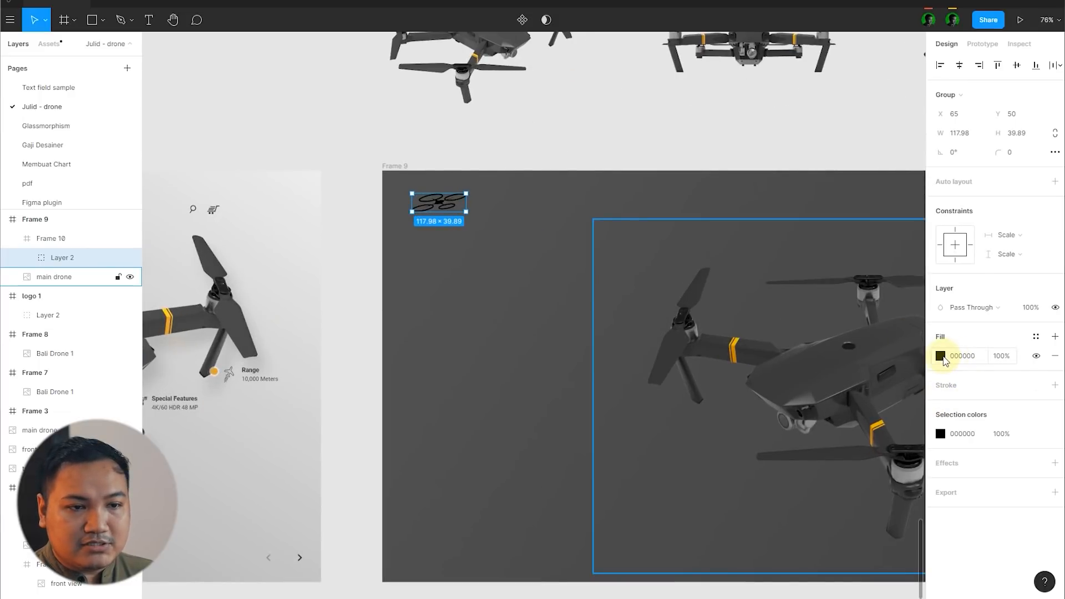
# Step: Recolour the header's drone logo white and move it slightly up and left
pyautogui.click(941, 356)
pyautogui.moveTo(839, 363); pyautogui.dragTo(687, 258)
pyautogui.click(547, 224)
pyautogui.scroll(3, 452, 207)
pyautogui.moveTo(452, 210); pyautogui.dragTo(438, 194)
pyautogui.click(344, 228)
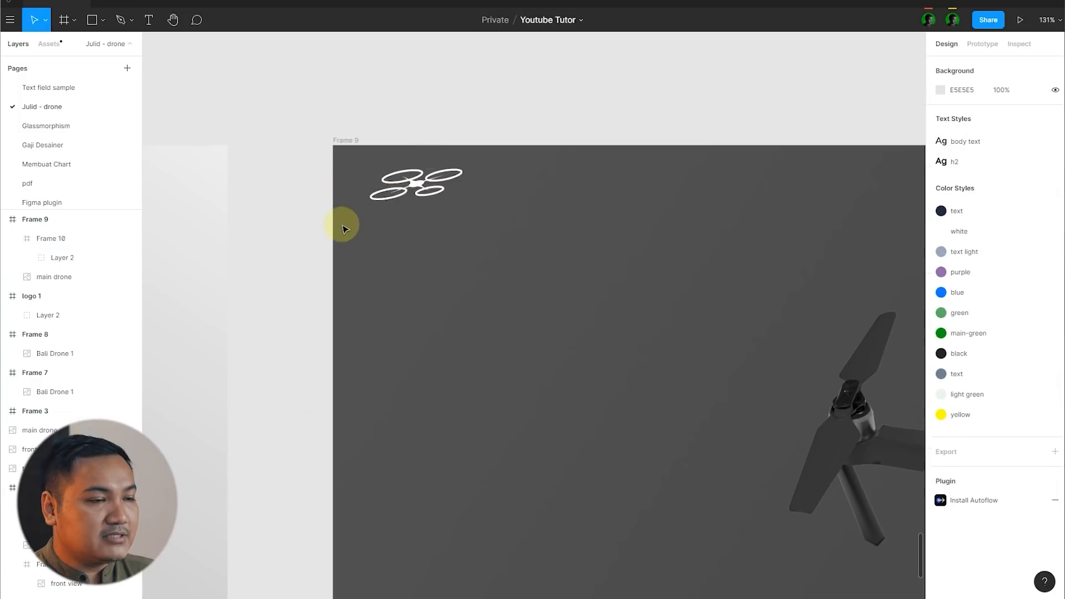
# Step: Add the text "Bali" to the right of the drone logo in the header
pyautogui.scroll(2, 440, 183)
pyautogui.press('t')
pyautogui.scroll(4, 438, 198)
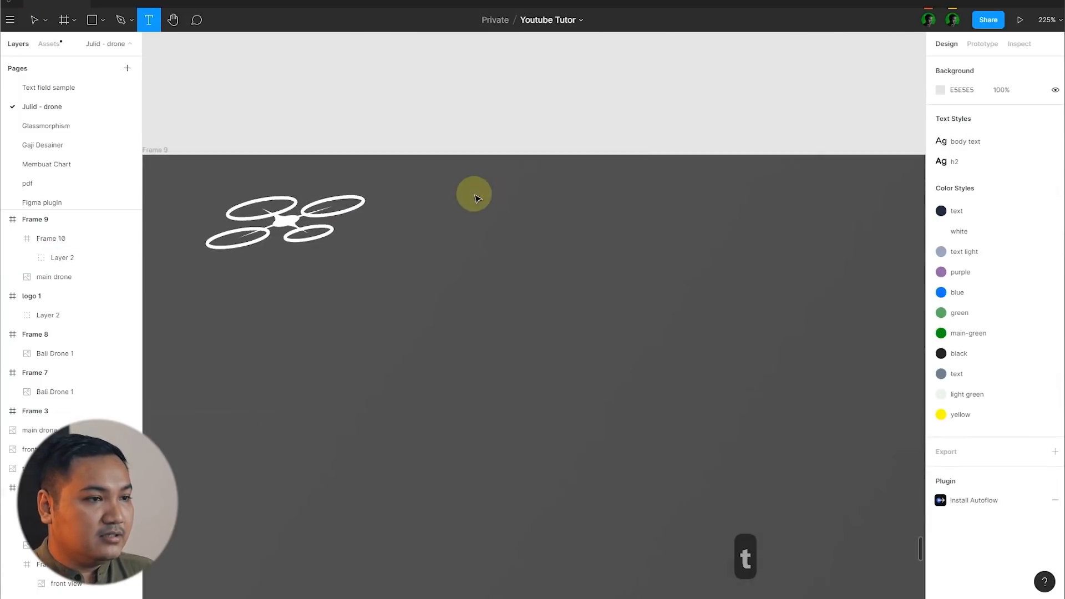
pyautogui.click(475, 197)
pyautogui.scroll(-10, 674, 228)
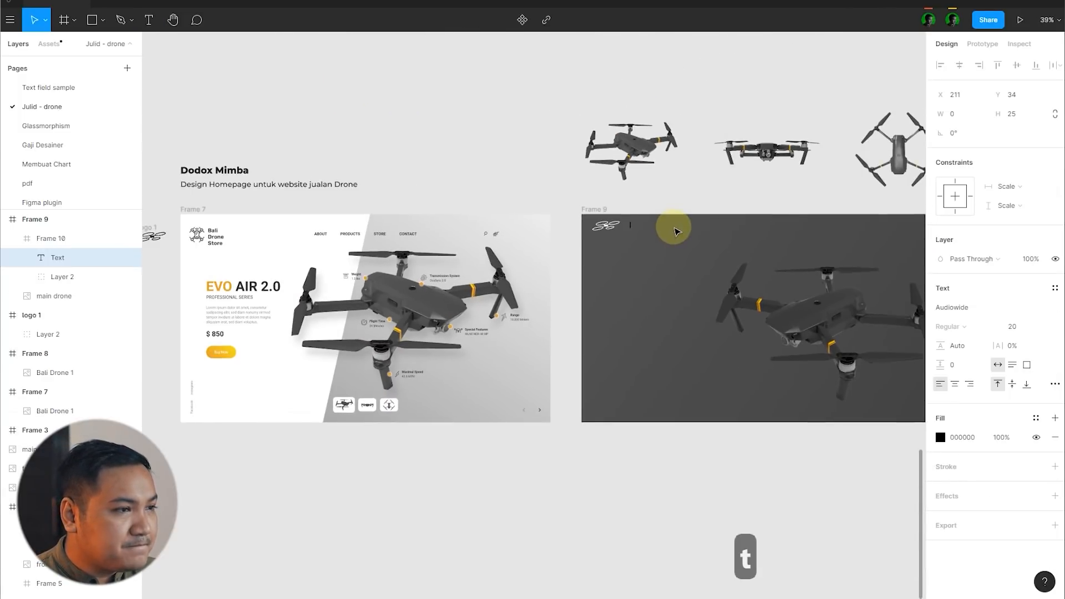
pyautogui.scroll(12, 673, 228)
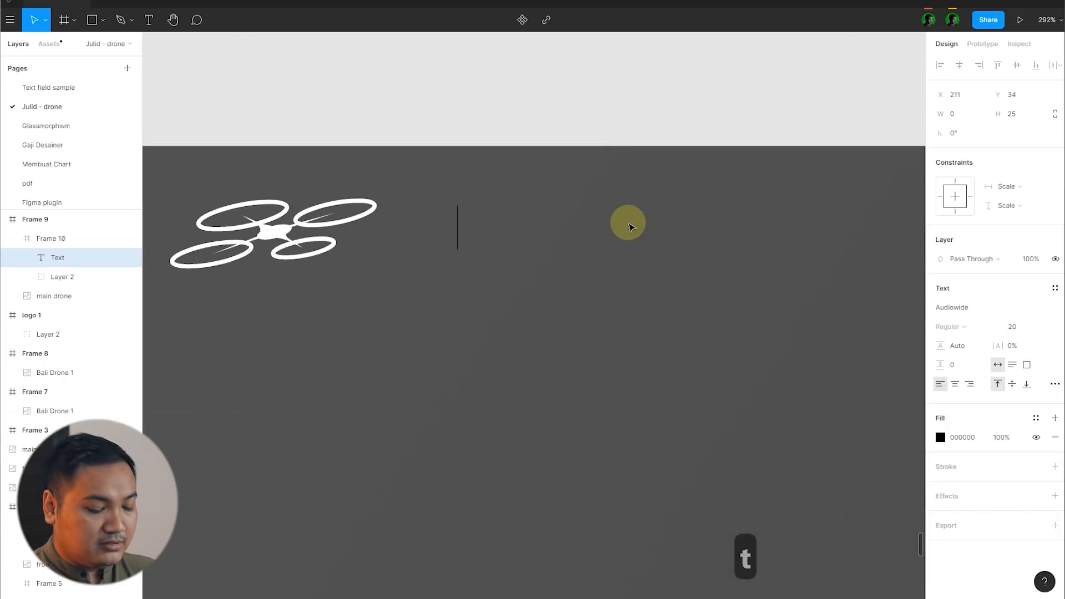
pyautogui.write('Bali')
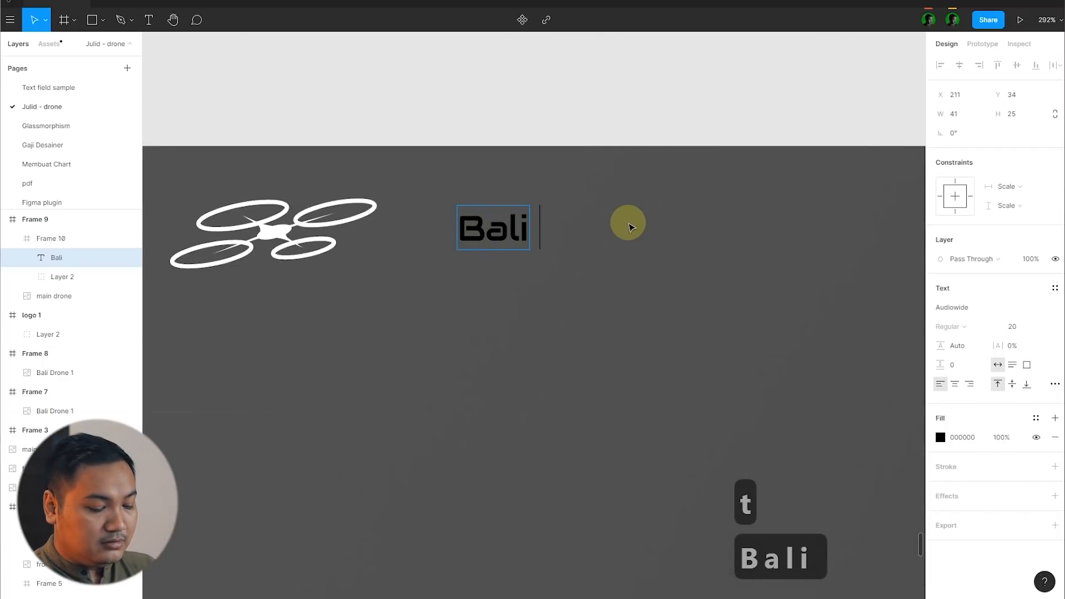
pyautogui.write(' Drone S')
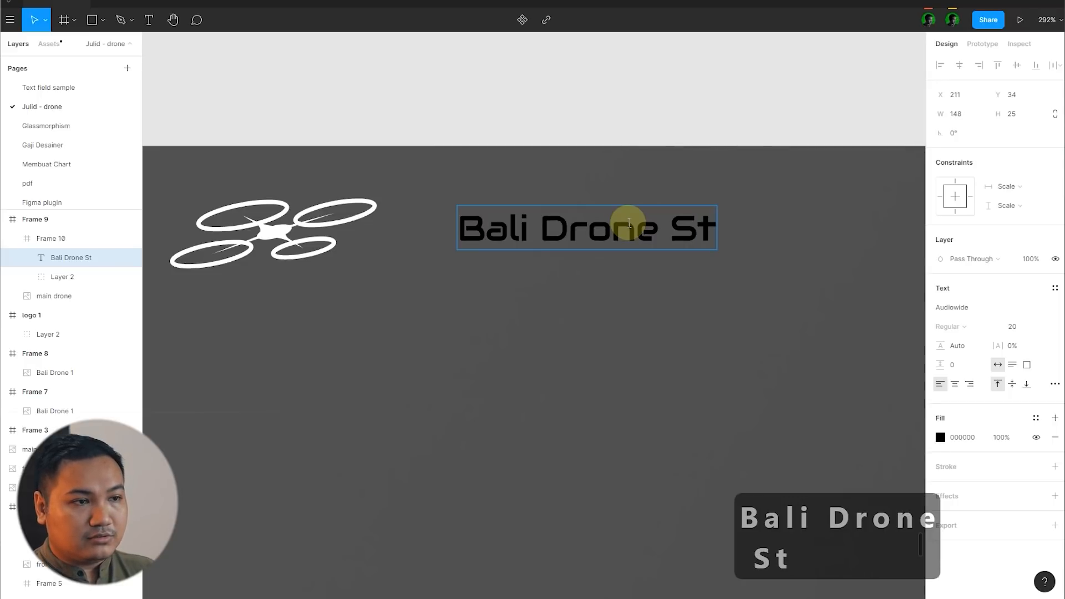
pyautogui.write('t')
pyautogui.press('BackSpace')
pyautogui.press('BackSpace')
pyautogui.press('BackSpace')
pyautogui.press('BackSpace')
pyautogui.press('BackSpace')
pyautogui.press('BackSpace')
pyautogui.press('BackSpace')
pyautogui.press('BackSpace')
pyautogui.press('BackSpace')
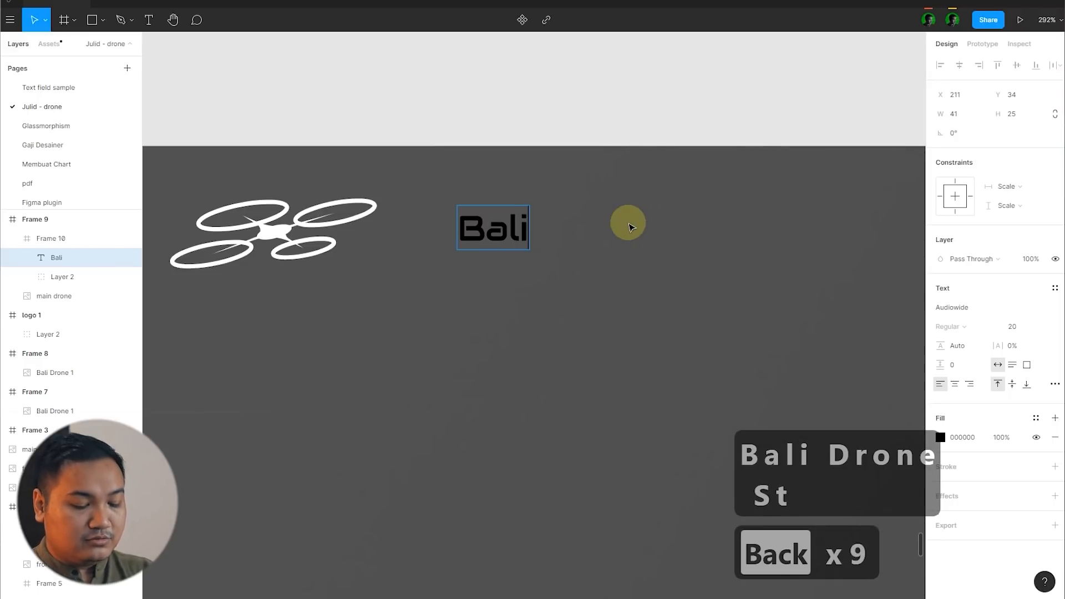
pyautogui.press('BackSpace')
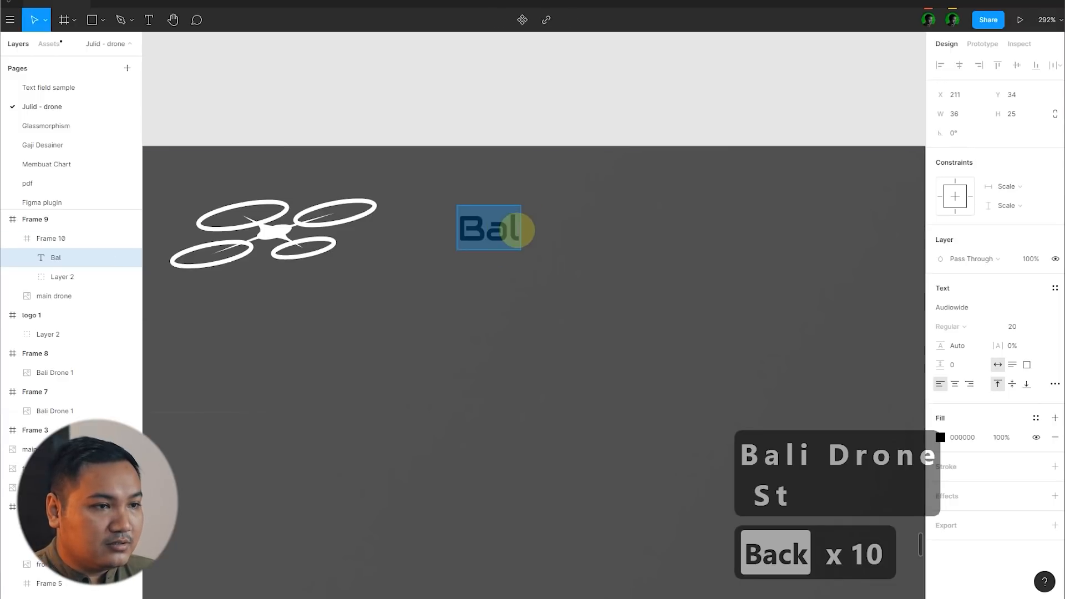
pyautogui.write('i')
# Step: Move the "Bali" text closer to the logo at X 196, Y 27 and recolour it white (FFFFFF)
pyautogui.moveTo(501, 227); pyautogui.dragTo(475, 214)
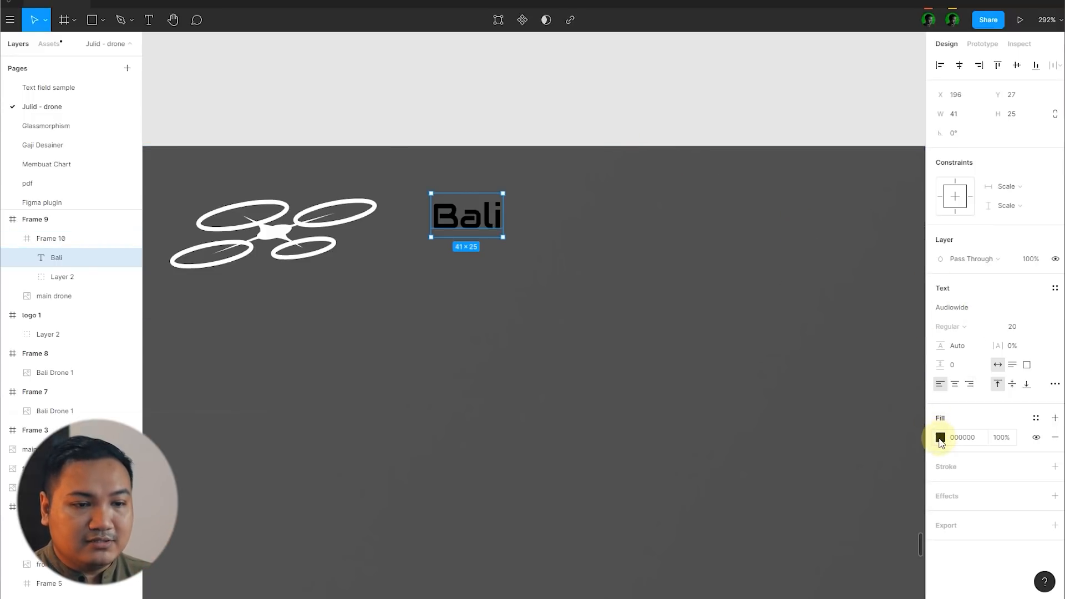
pyautogui.click(940, 437)
pyautogui.moveTo(824, 391); pyautogui.dragTo(638, 198)
pyautogui.click(466, 208)
# Step: Duplicate the header's "Bali" text directly below it and change the copy to "DroneStore"
pyautogui.doubleClick(466, 208)
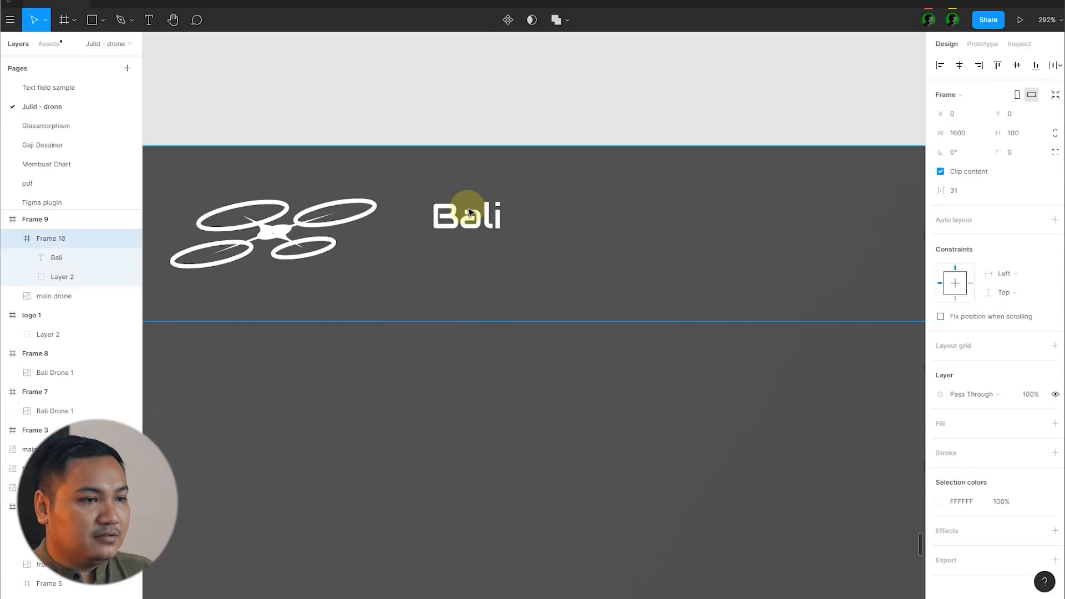
pyautogui.hotkey('ctrl', 'd')
pyautogui.doubleClick(471, 262)
pyautogui.write('Dro')
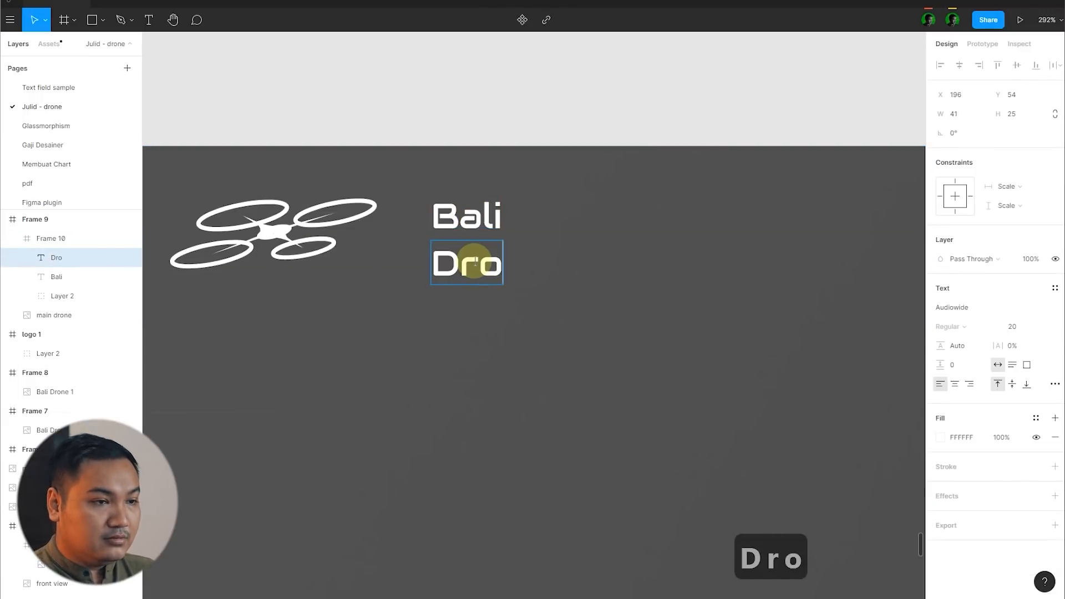
pyautogui.write('ne Store')
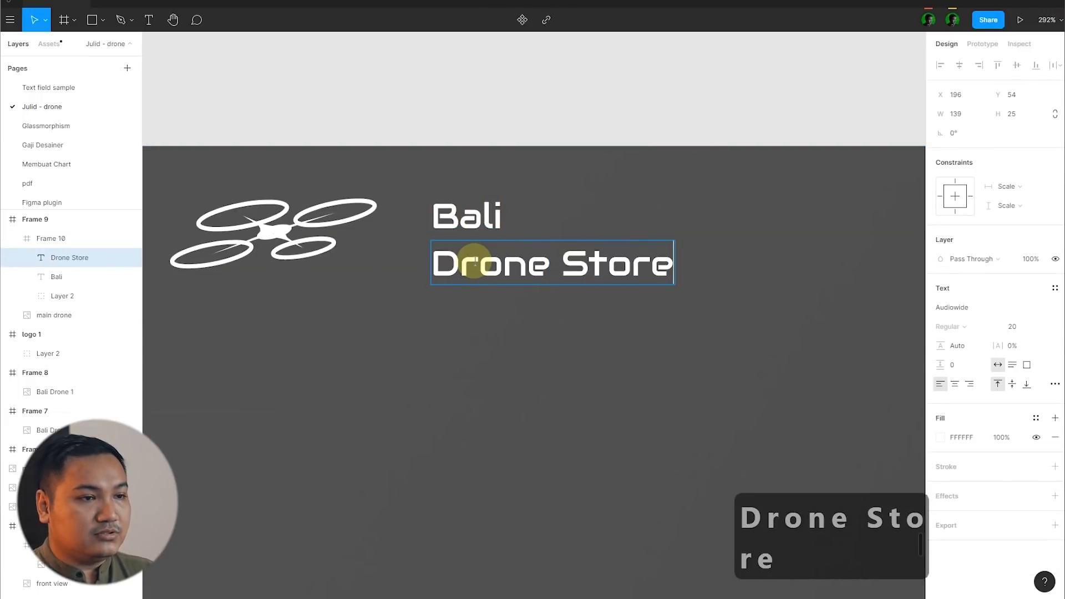
pyautogui.press('BackSpace')
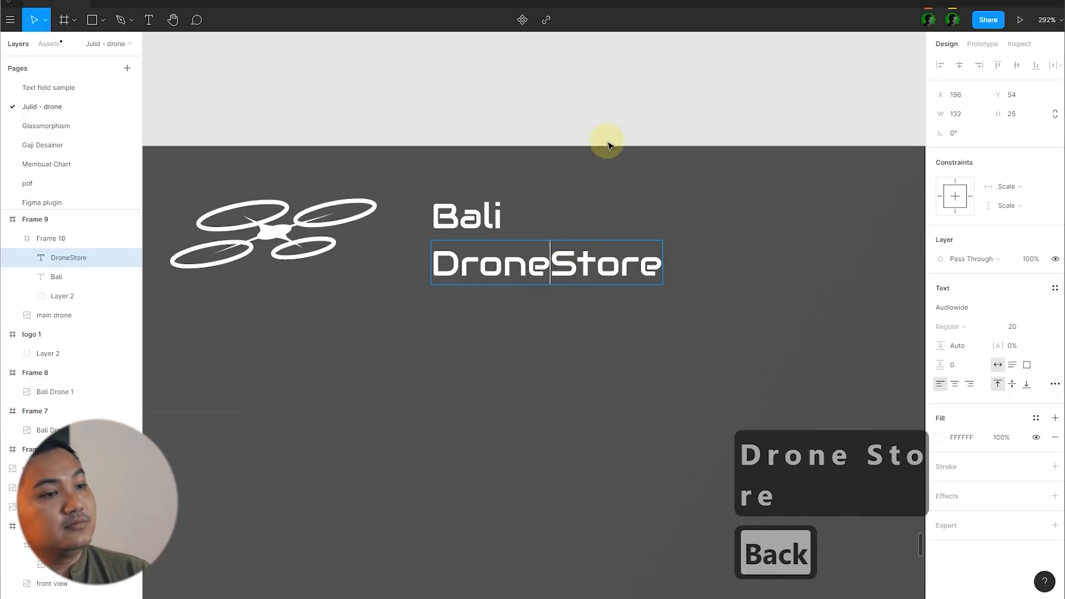
pyautogui.click(621, 114)
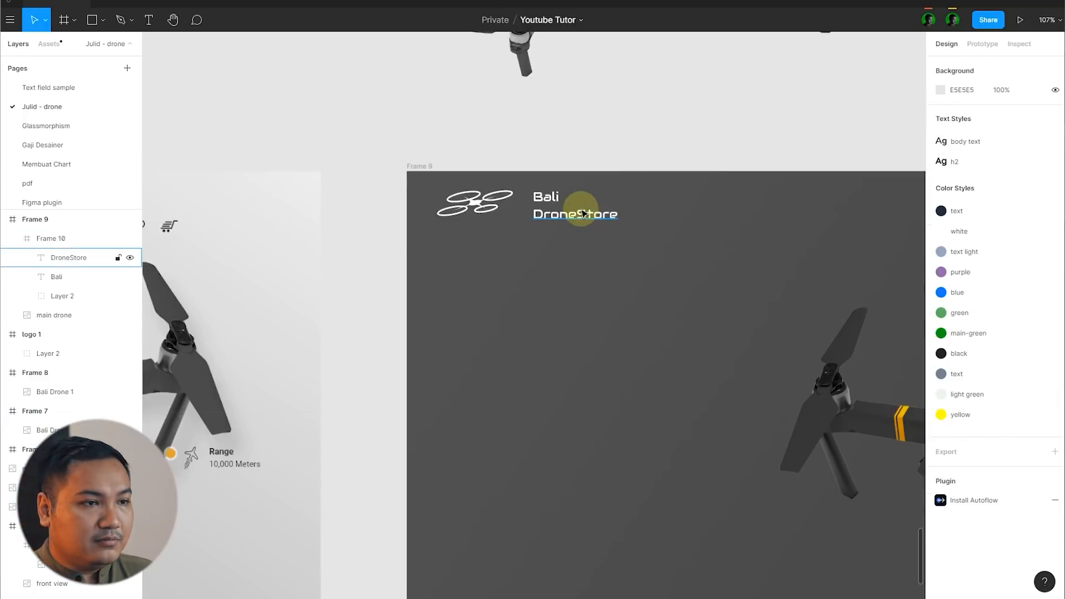
# Step: Set the "Bali" text's font size to 14 and move "DroneStore" up to Y 43, close beneath it
pyautogui.scroll(4, 558, 204)
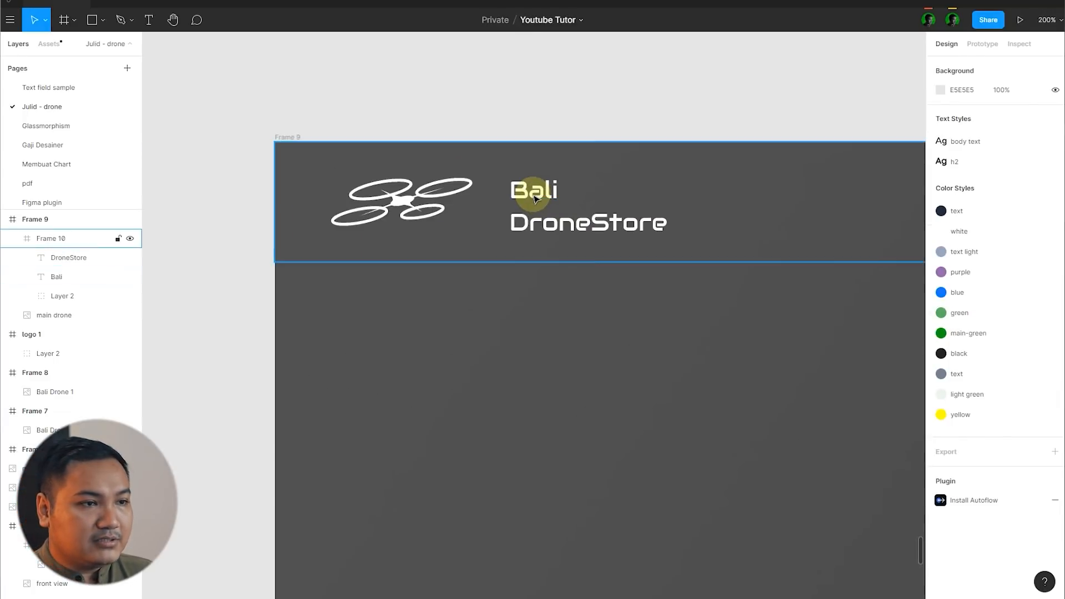
pyautogui.doubleClick(535, 198)
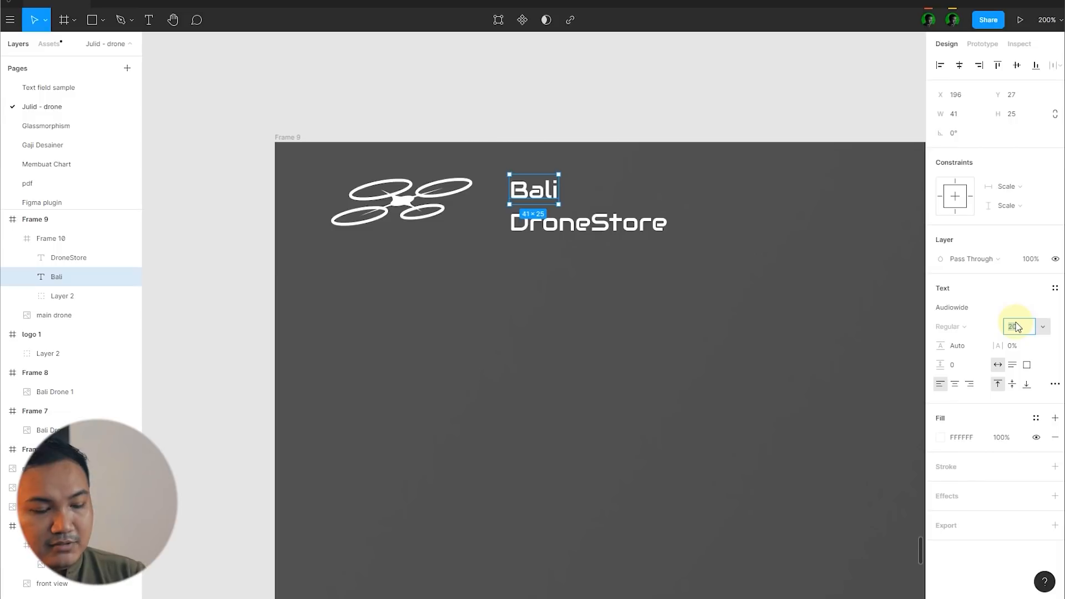
pyautogui.write('14')
pyautogui.press('Return')
pyautogui.click(606, 209)
pyautogui.scroll(3, 550, 232)
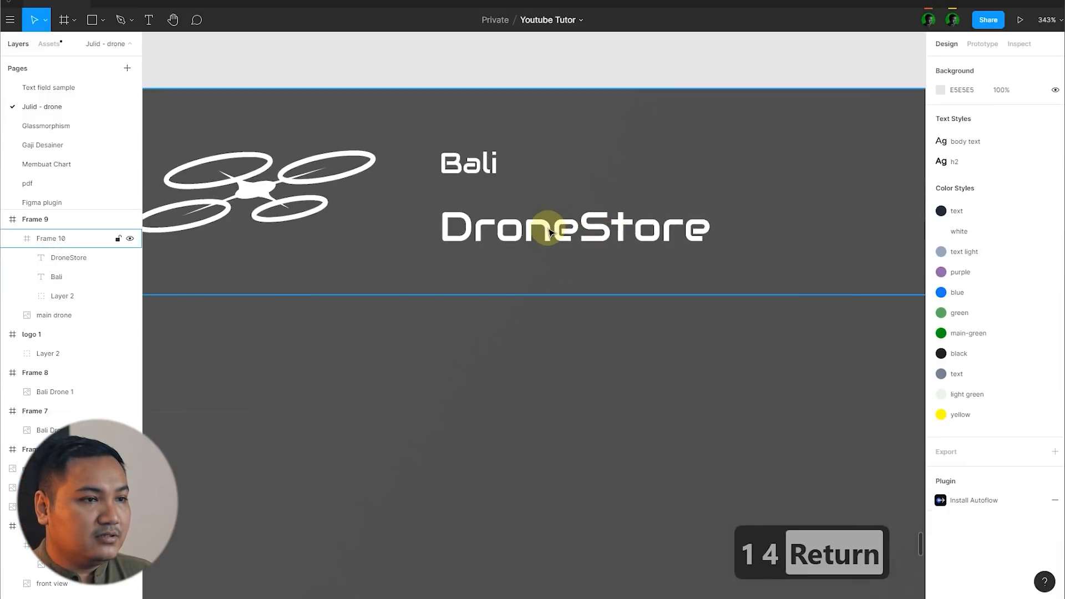
pyautogui.doubleClick(516, 232)
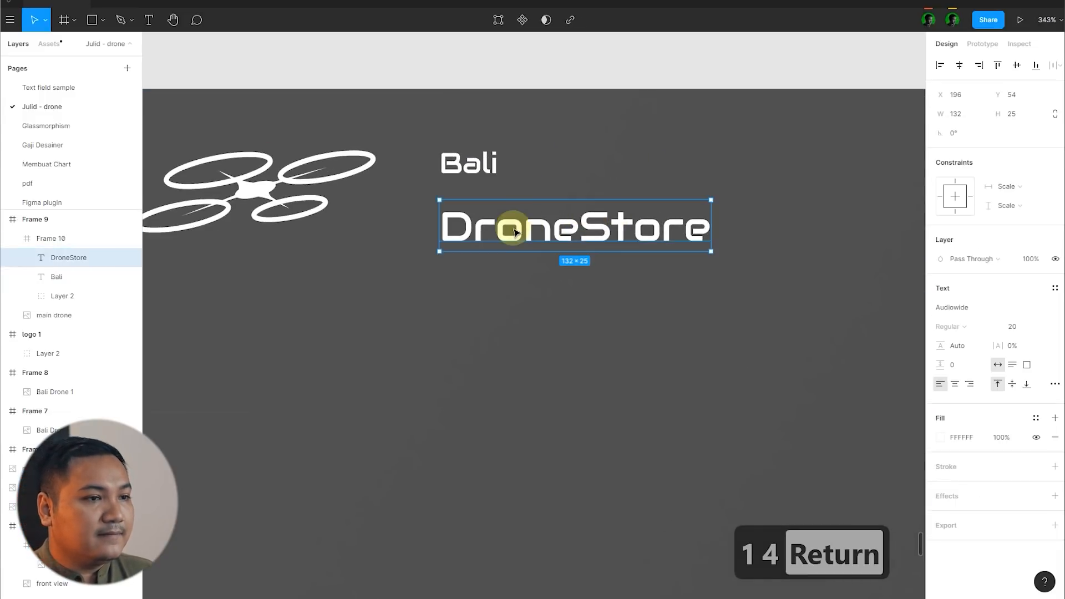
# Step: Group the "Bali" and "DroneStore" texts and centre the group vertically in the header frame
pyautogui.keyDown('shift'); pyautogui.click(475, 159); pyautogui.keyUp('shift')
pyautogui.hotkey('ctrl', 'g')
pyautogui.hotkey('alt', 'v')
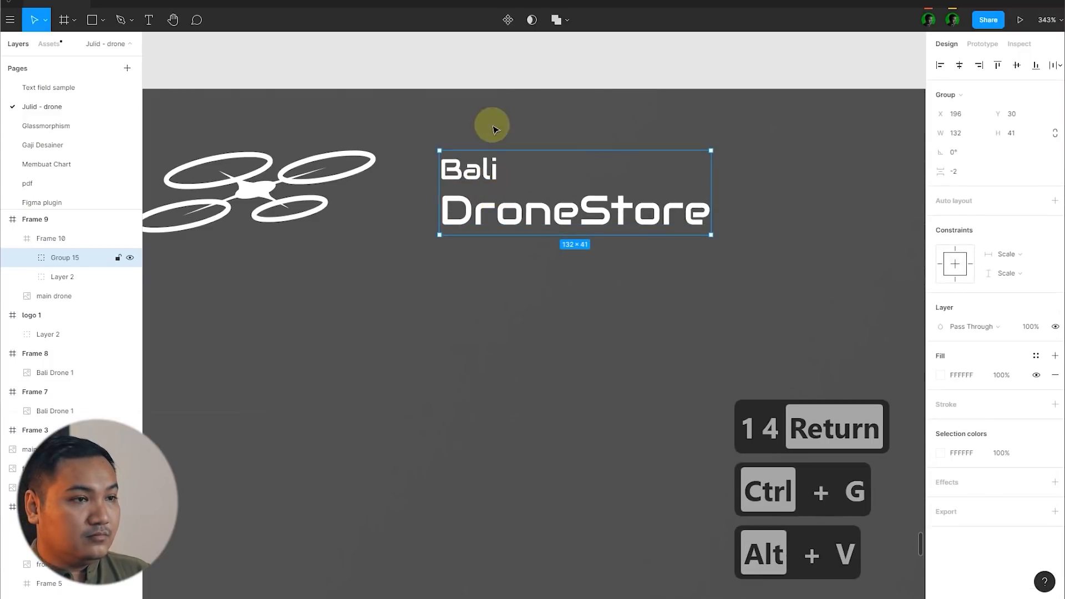
pyautogui.click(484, 107)
# Step: Centre the white drone logo vertically in the header frame
pyautogui.scroll(-5, 439, 162)
pyautogui.click(456, 189)
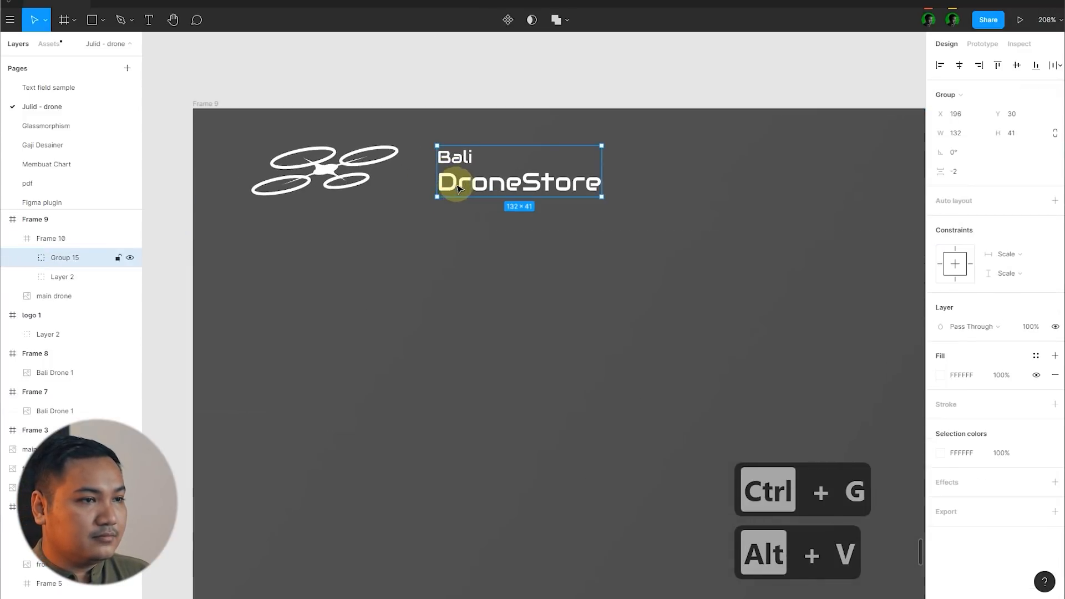
pyautogui.scroll(5, 451, 185)
pyautogui.press('Escape')
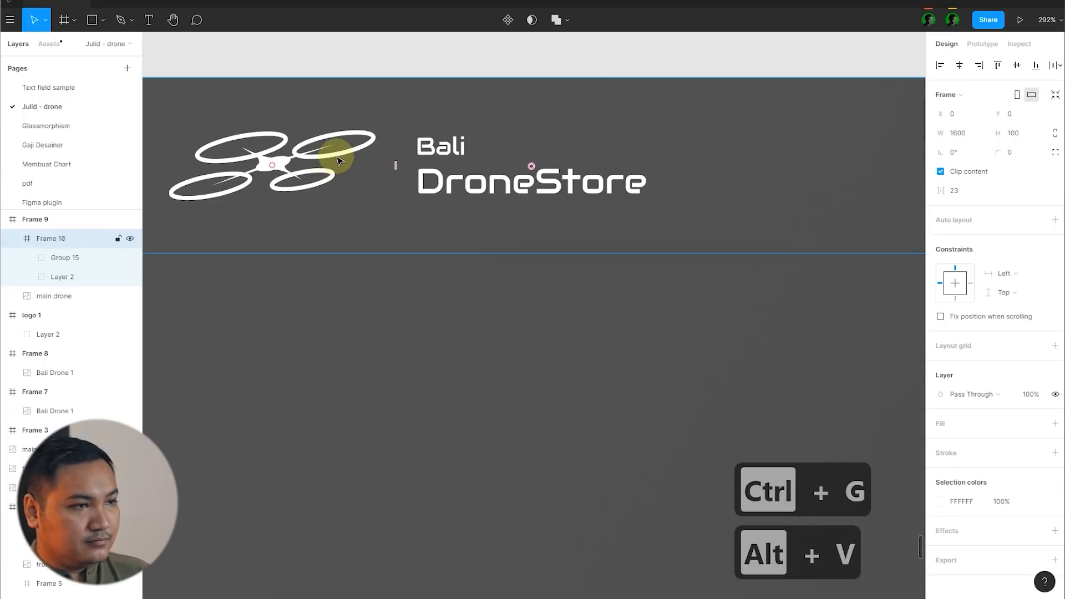
pyautogui.click(338, 162)
pyautogui.hotkey('alt', 'v')
pyautogui.scroll(-1, 442, 159)
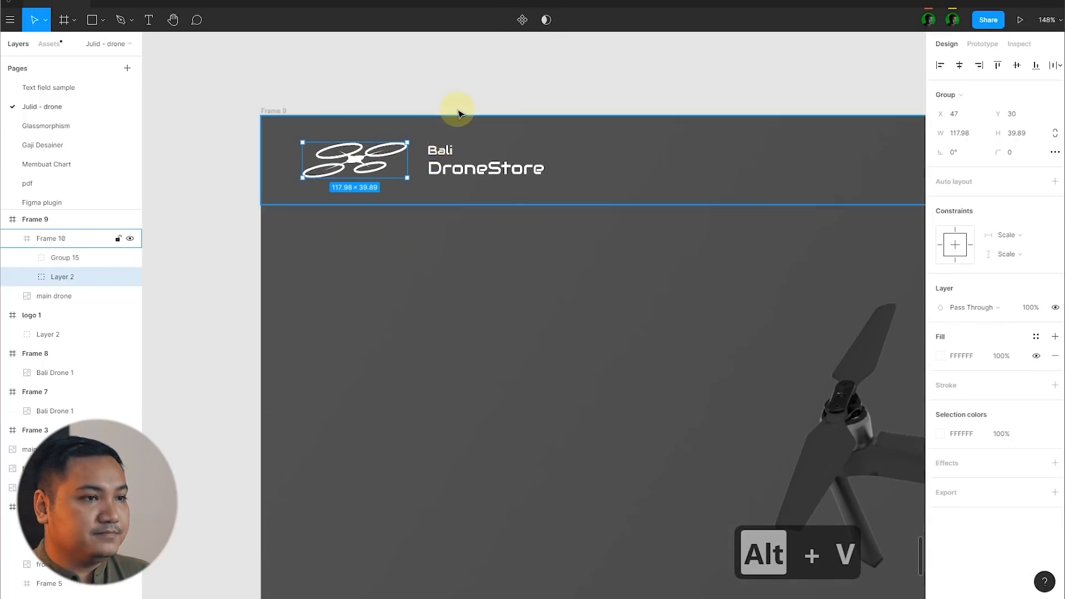
pyautogui.click(452, 114)
# Step: Nudge the "Bali DroneStore" text group left, closer to the drone logo
pyautogui.scroll(-2, 457, 111)
pyautogui.scroll(-1, 676, 126)
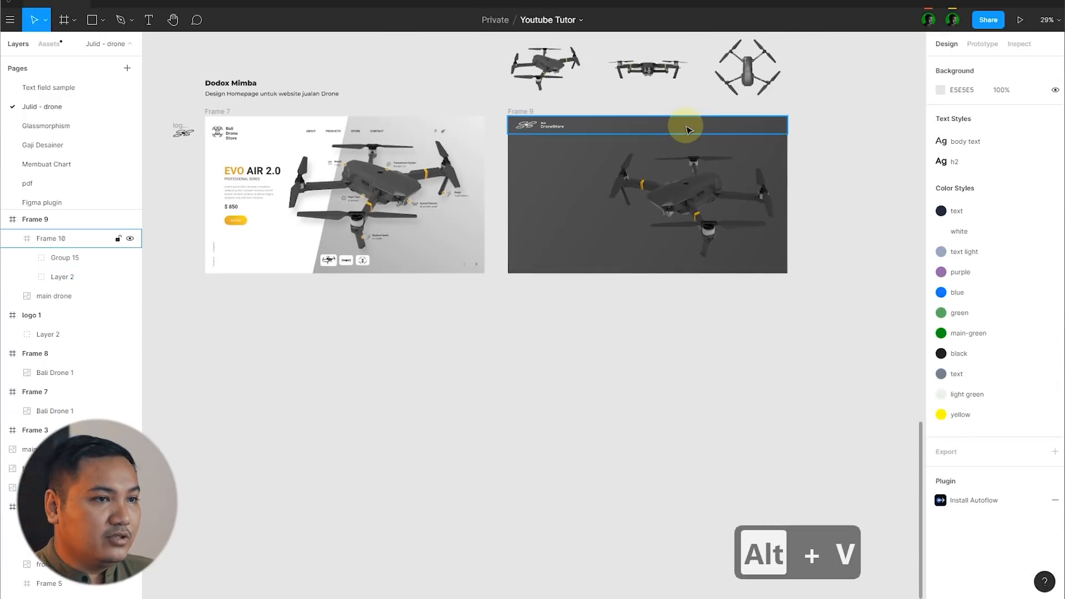
pyautogui.scroll(7, 682, 126)
pyautogui.click(486, 155)
pyautogui.press('Left')
pyautogui.press('Left')
pyautogui.press('Left')
pyautogui.press('Left')
pyautogui.press('Left')
pyautogui.press('Left')
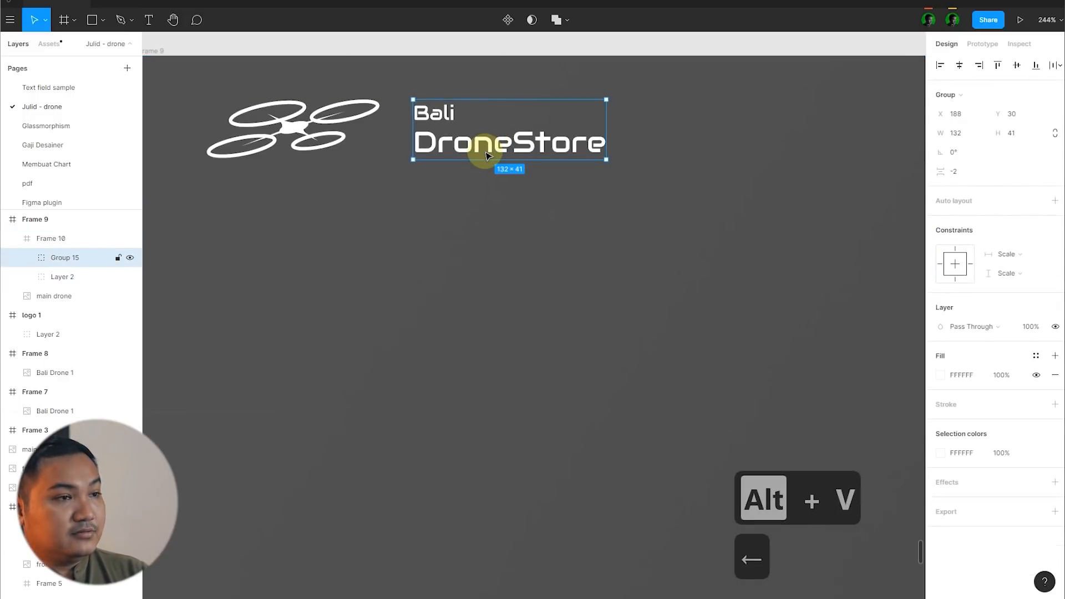
pyautogui.click(423, 159)
# Step: Add the menu text "About" in the new header at X 578, Y 45, well to the right of the store name
pyautogui.scroll(-4, 546, 112)
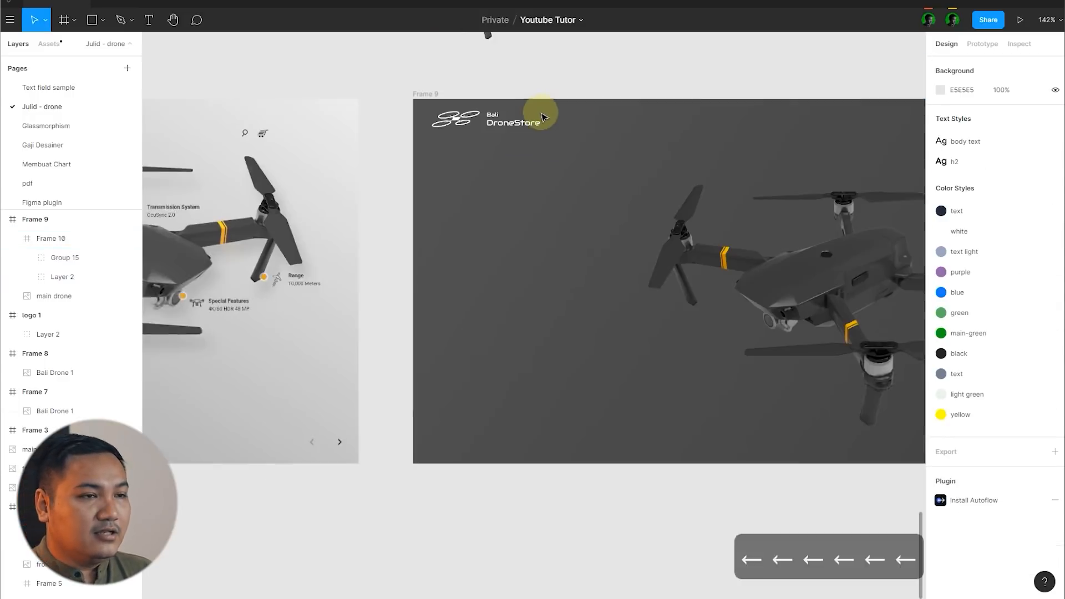
pyautogui.scroll(-5, 546, 112)
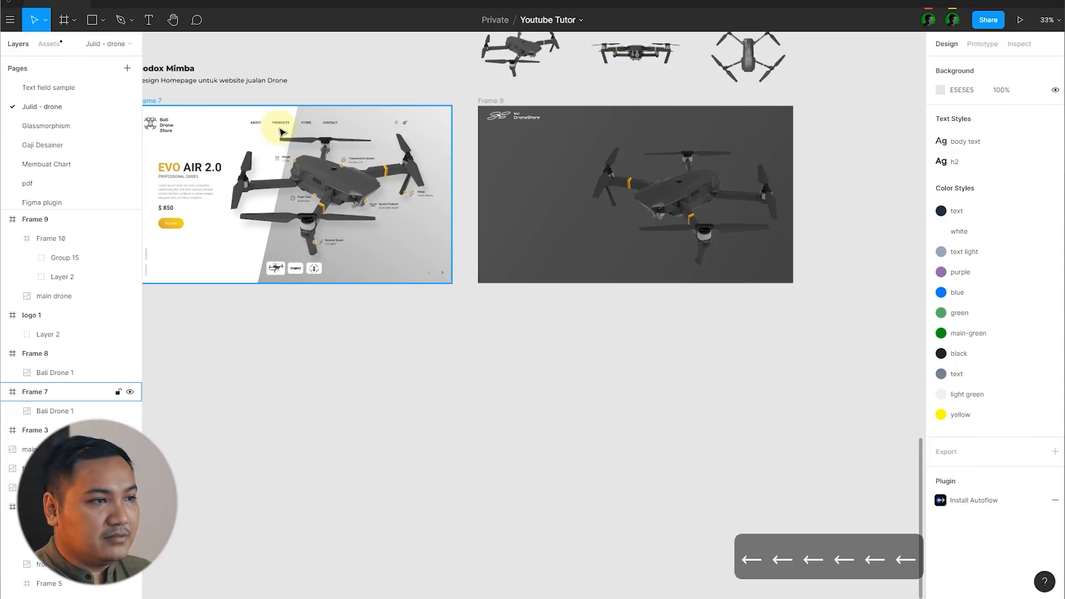
pyautogui.scroll(2, 281, 131)
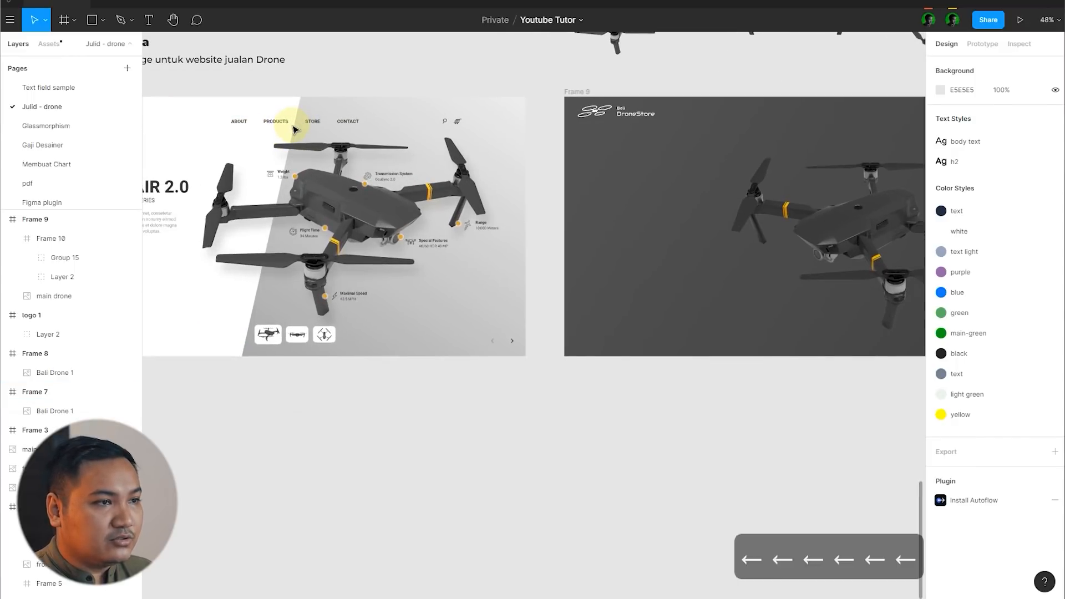
pyautogui.scroll(-2, 249, 155)
pyautogui.press('y')
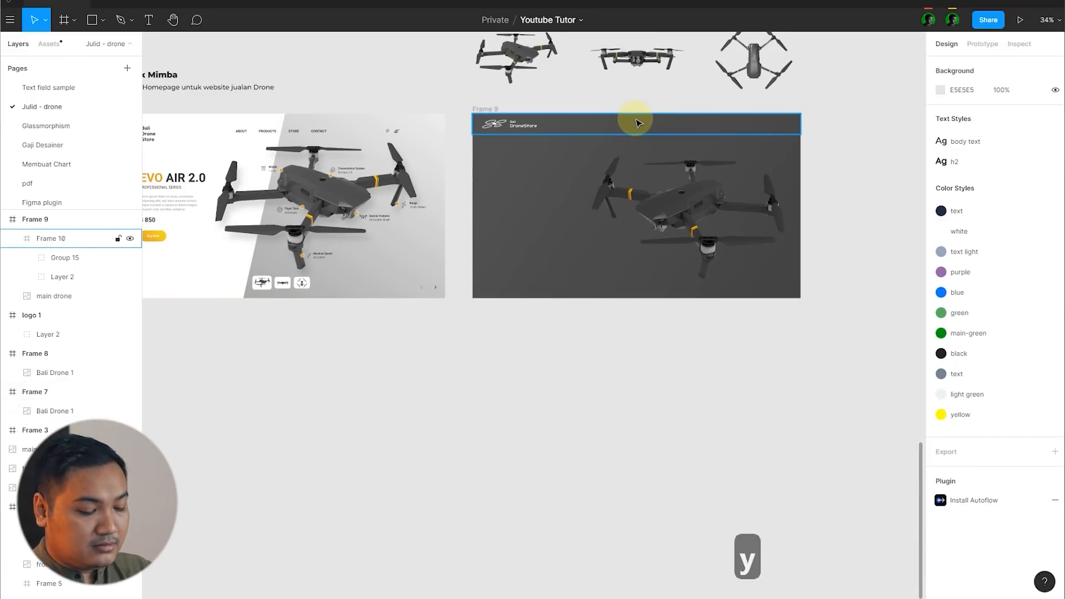
pyautogui.press('t')
pyautogui.scroll(5, 612, 119)
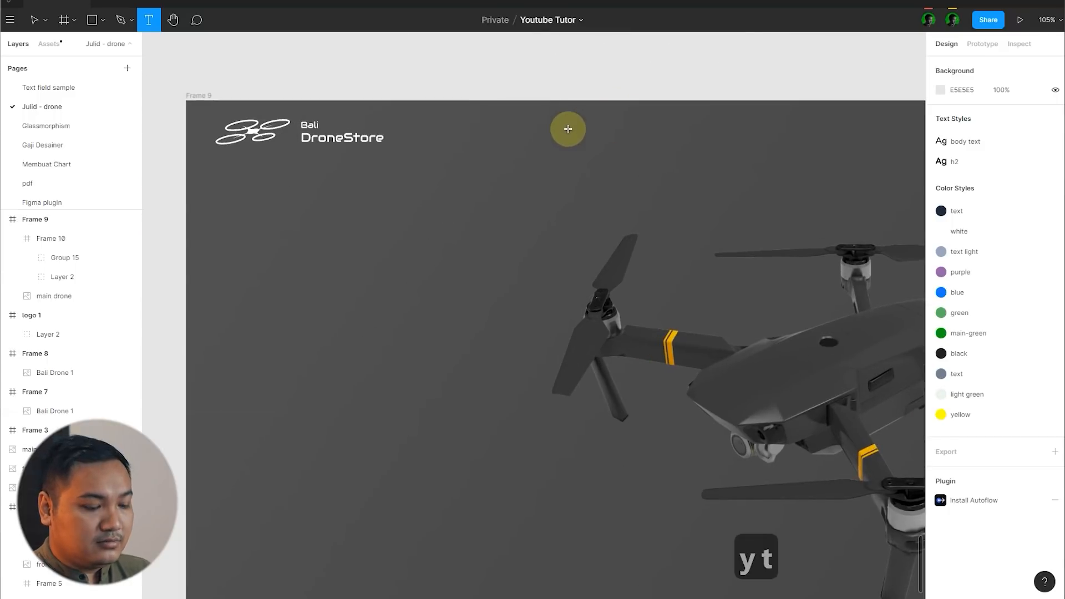
pyautogui.click(552, 129)
pyautogui.write('About')
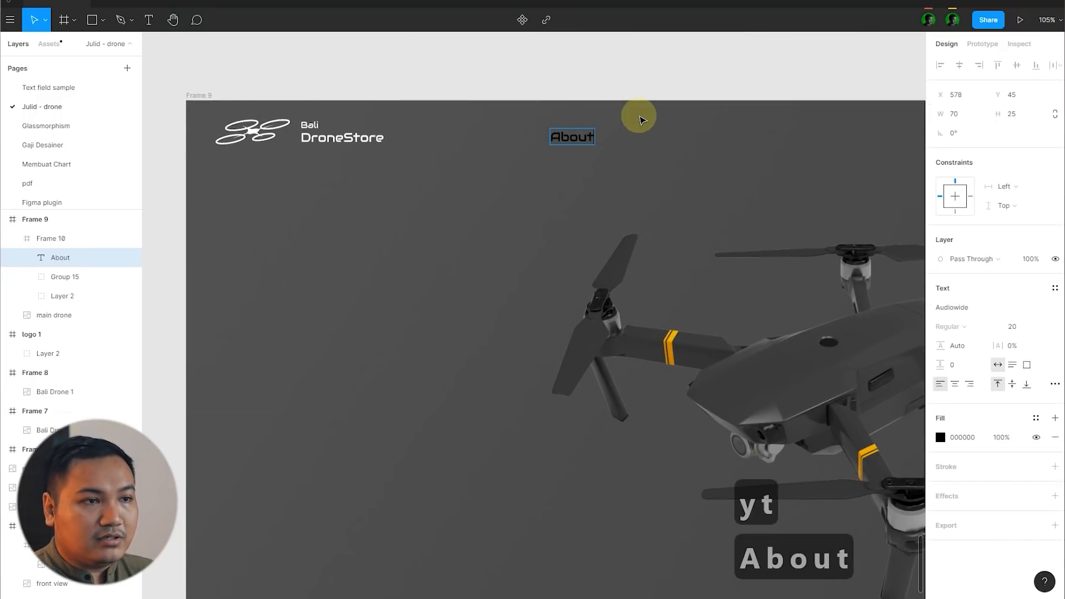
pyautogui.press('Escape')
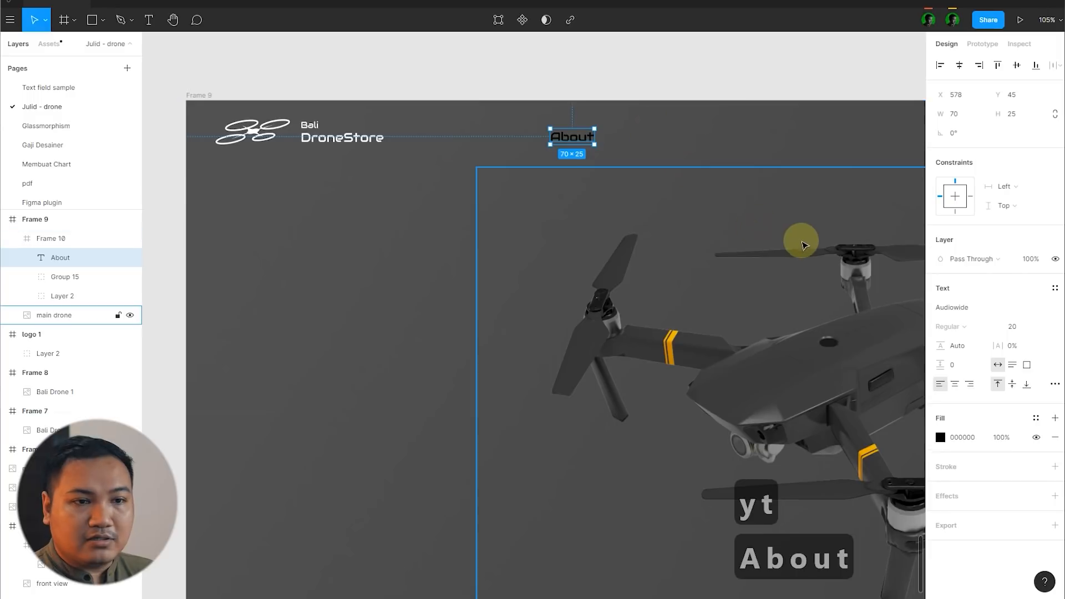
# Step: Set the "About" text's font to Montserrat at size 16
pyautogui.click(955, 308)
pyautogui.write('monts')
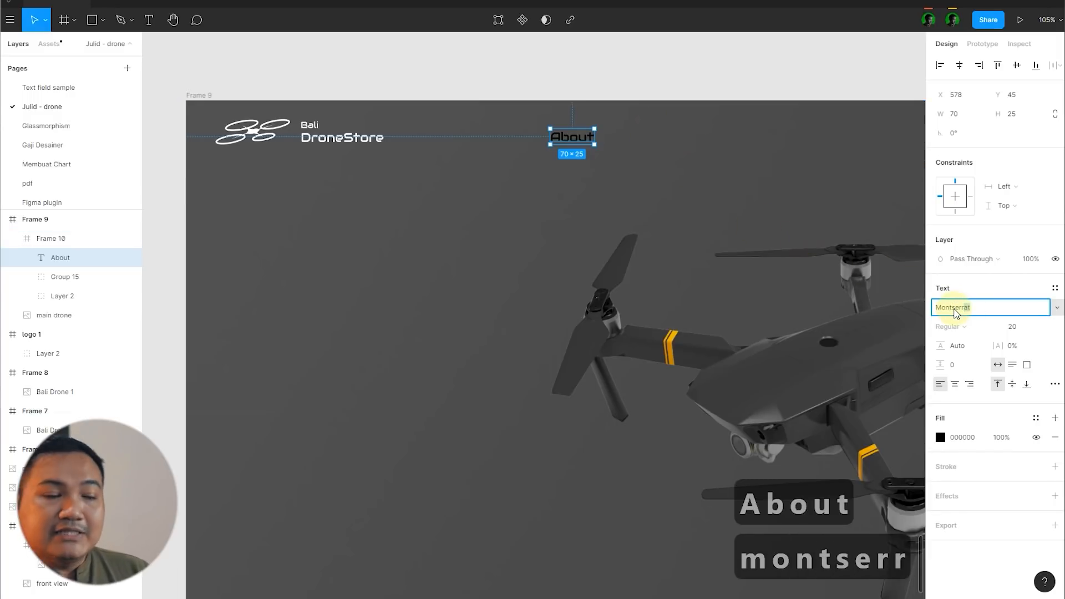
pyautogui.write('err')
pyautogui.press('Return')
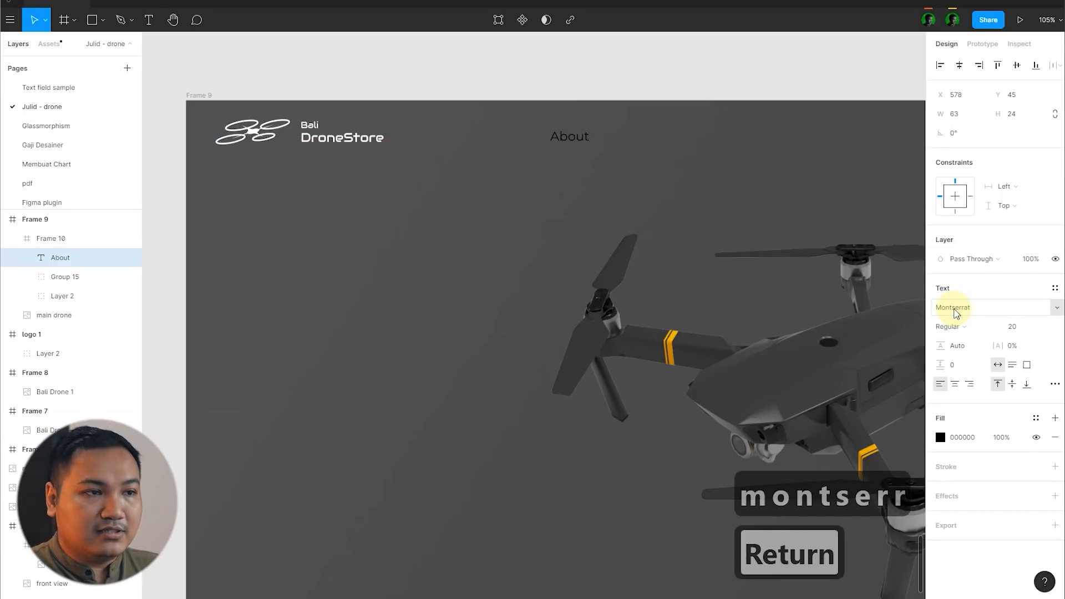
pyautogui.click(1014, 327)
pyautogui.write('16')
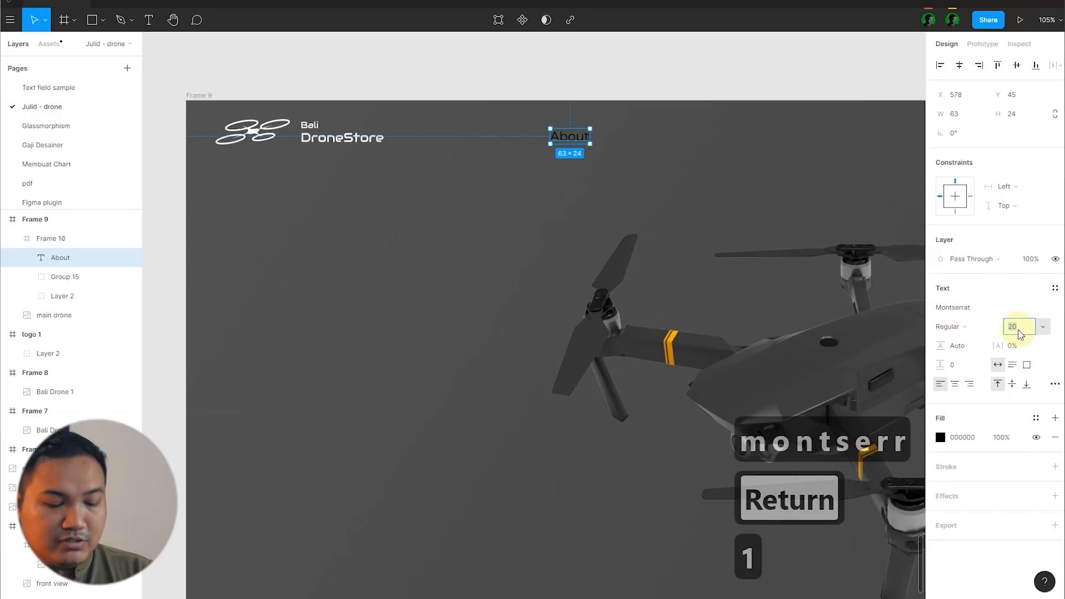
pyautogui.press('Return')
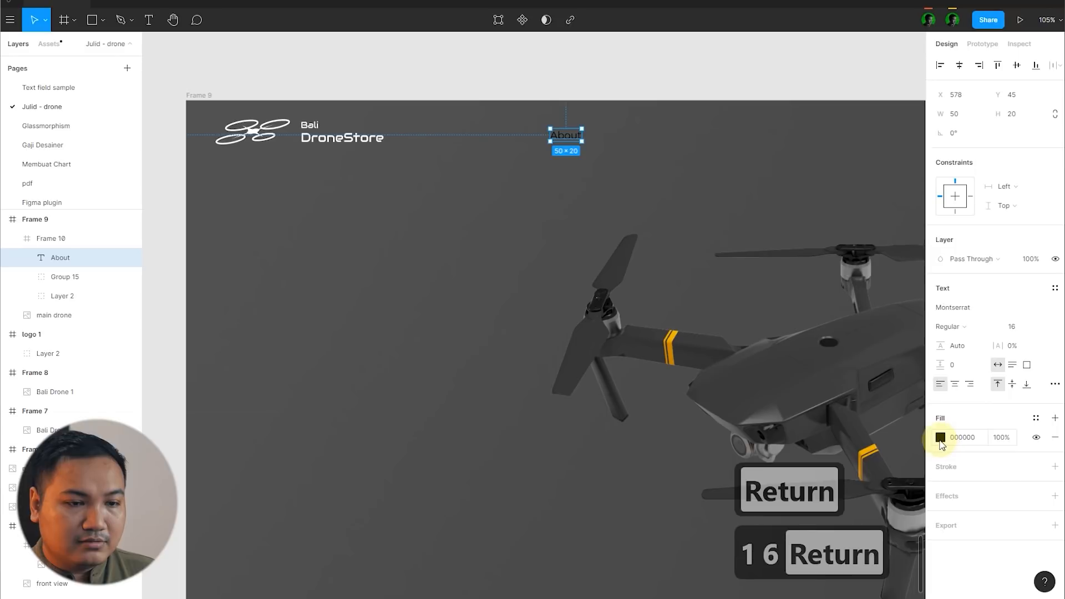
# Step: Recolour the "About" text white (FFFFFF) and set its font weight to Medium
pyautogui.click(940, 437)
pyautogui.moveTo(870, 435); pyautogui.dragTo(643, 247)
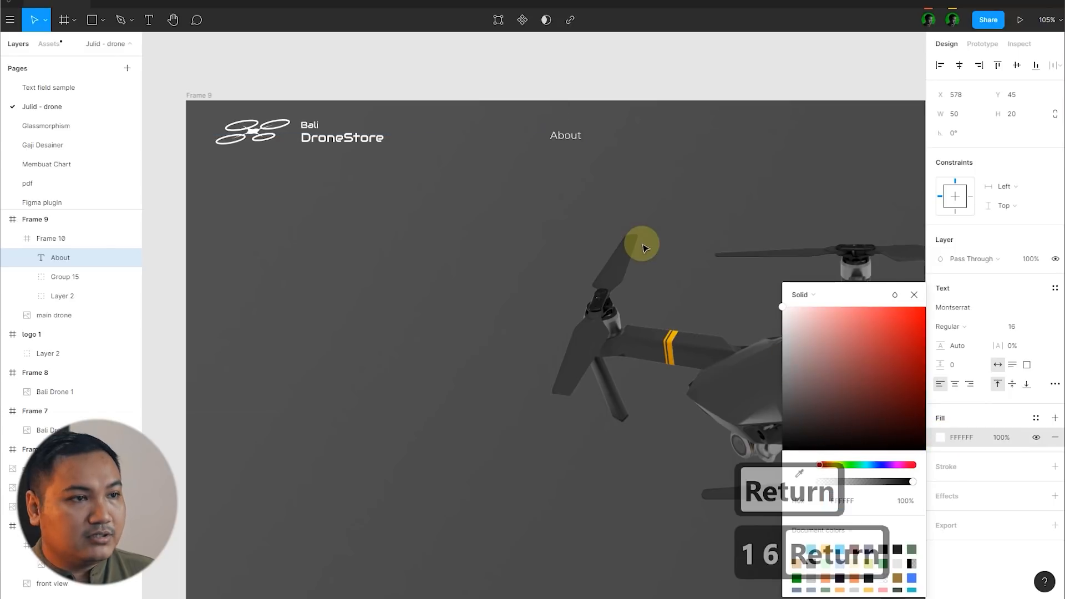
pyautogui.click(950, 327)
pyautogui.click(968, 339)
pyautogui.click(915, 297)
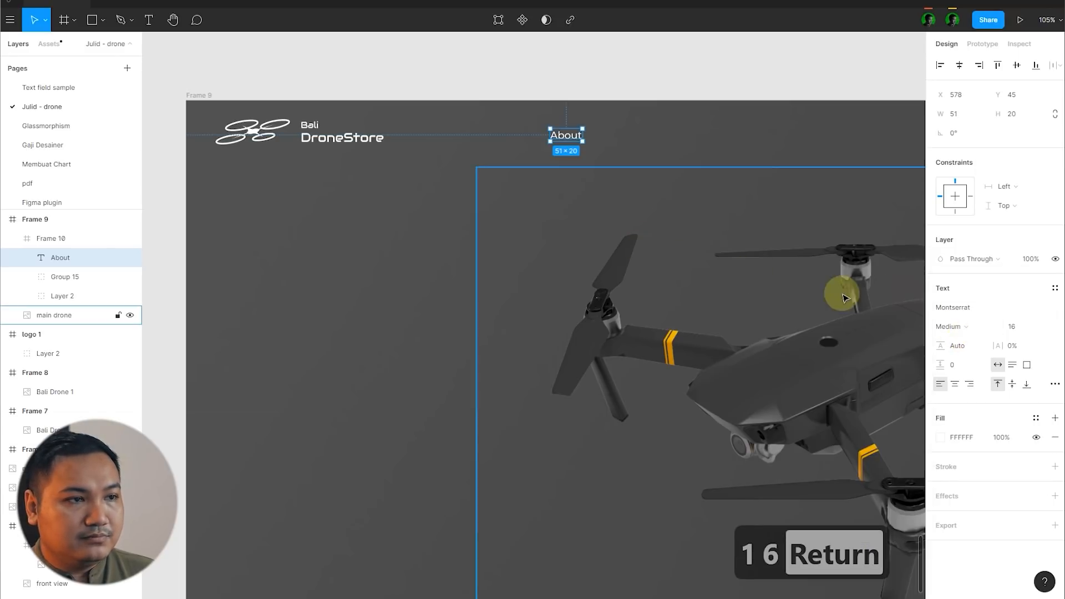
# Step: Set the "About" text's letter spacing to 5% and centre it vertically in the header
pyautogui.scroll(-3, 516, 288)
pyautogui.scroll(3, 616, 191)
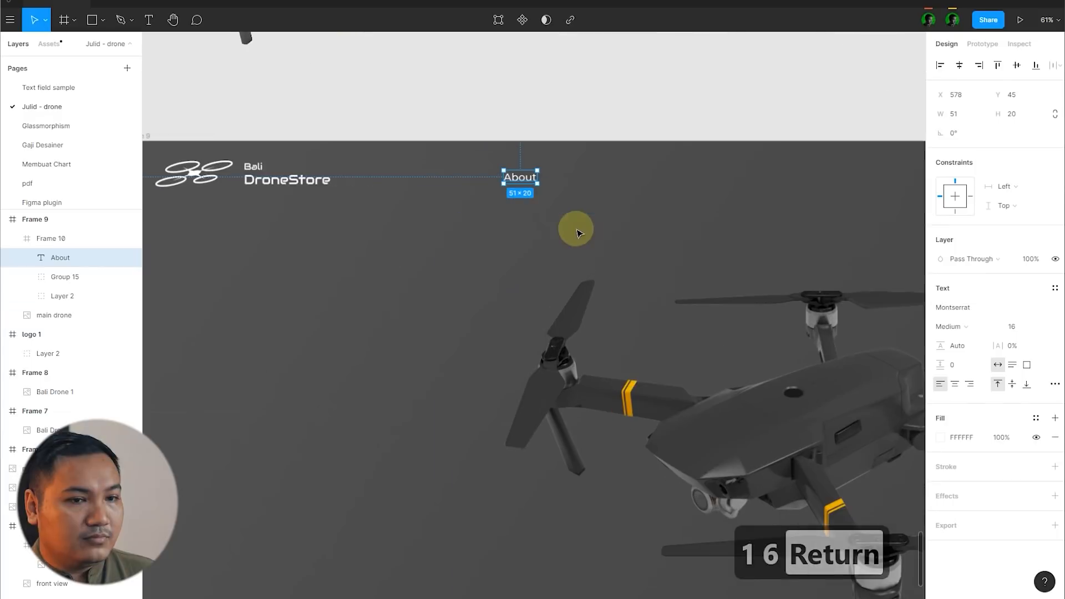
pyautogui.click(1018, 352)
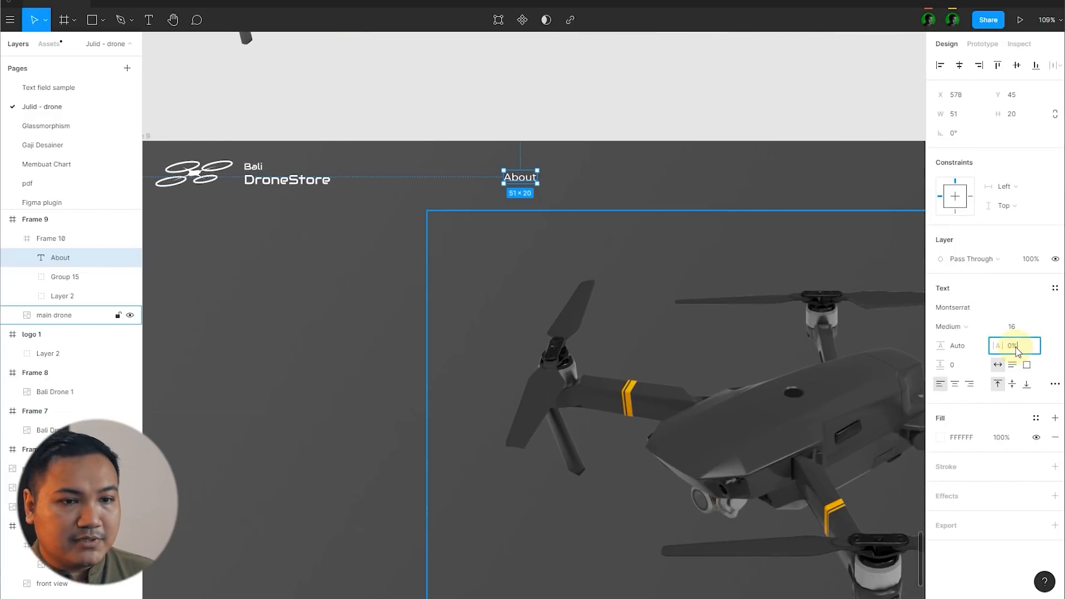
pyautogui.write('5')
pyautogui.press('Return')
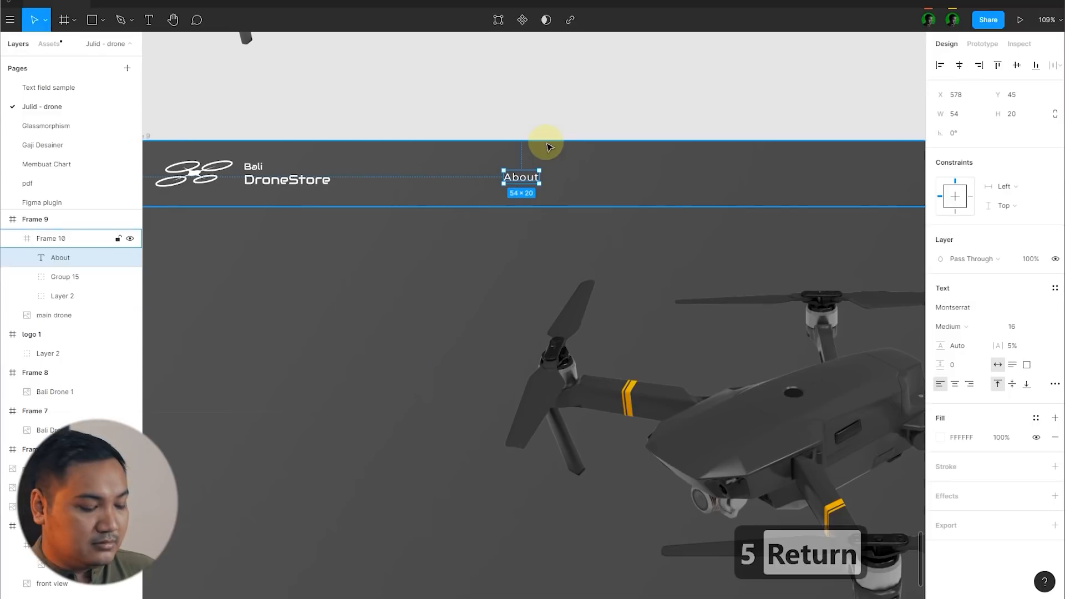
pyautogui.hotkey('alt', 'v')
pyautogui.click(548, 108)
# Step: Duplicate the "About" menu text to its right at X 698 and change the copy to "Products"
pyautogui.scroll(-4, 537, 105)
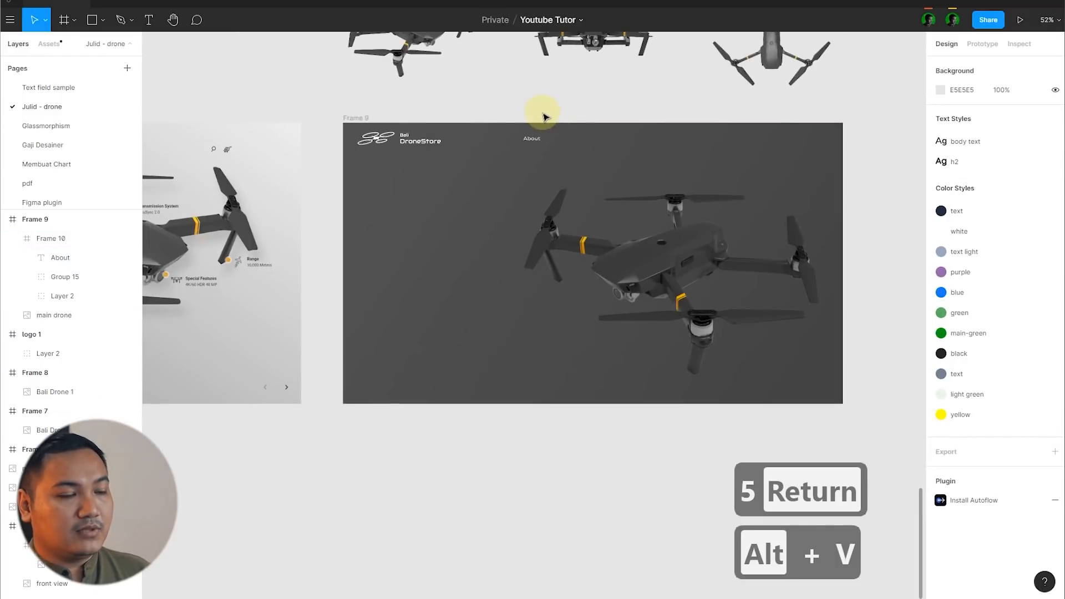
pyautogui.scroll(5, 749, 162)
pyautogui.scroll(-6, 756, 172)
pyautogui.scroll(5, 754, 137)
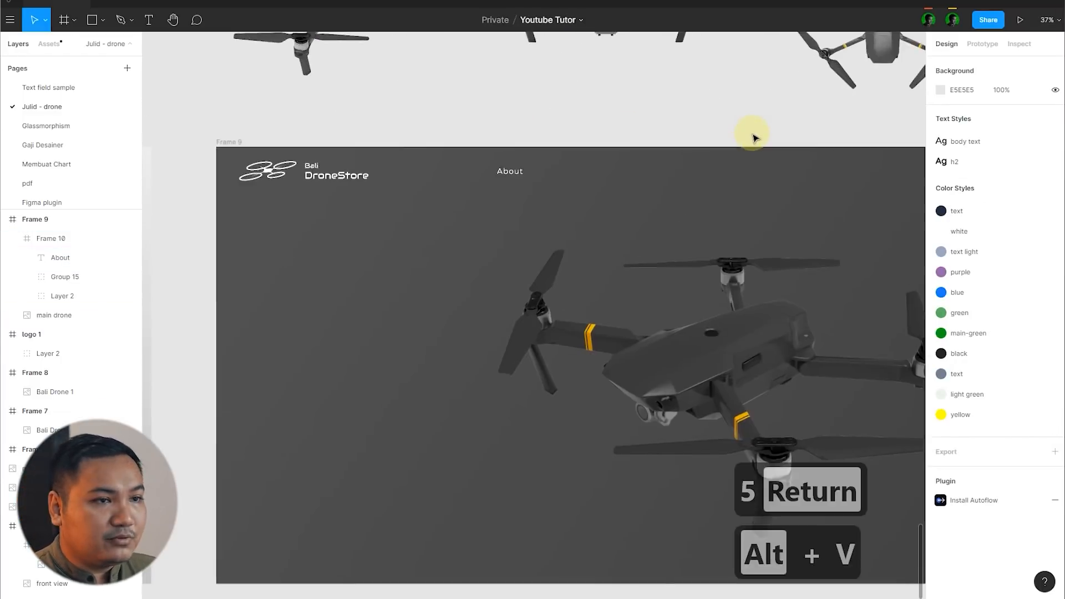
pyautogui.scroll(5, 574, 159)
pyautogui.click(340, 202)
pyautogui.moveTo(340, 202); pyautogui.dragTo(447, 203)
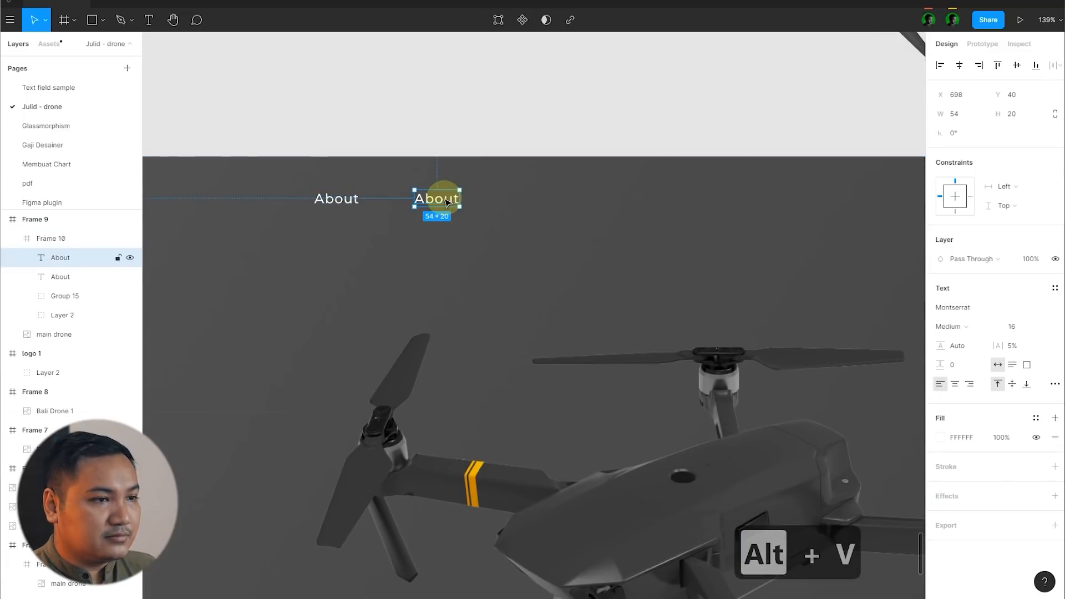
pyautogui.doubleClick(446, 201)
pyautogui.write('Products')
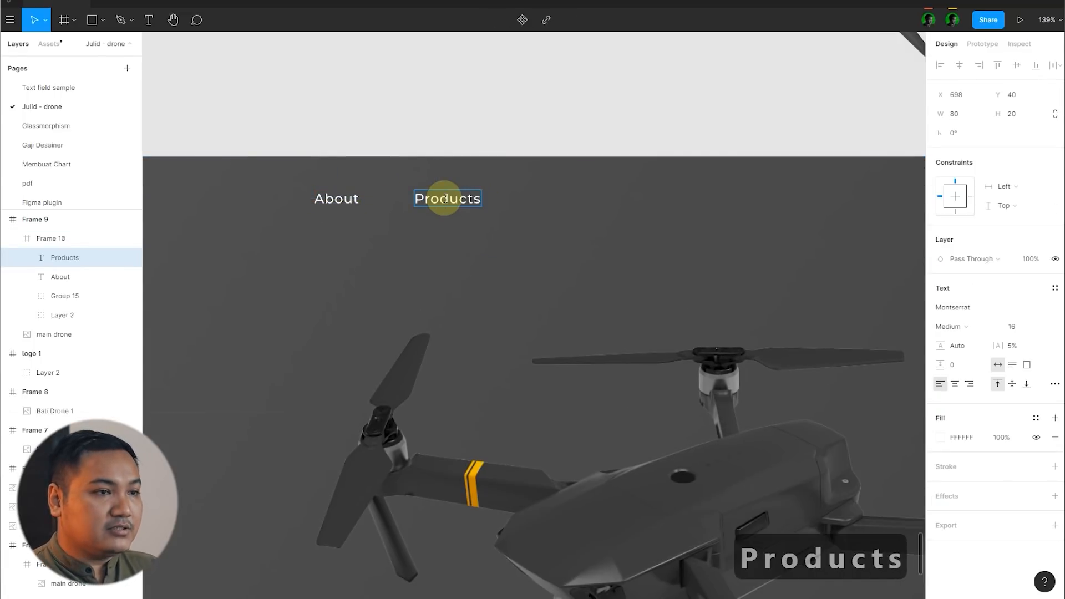
pyautogui.press('Escape')
# Step: Duplicate the menu text rightwards twice, changing the copies to "Store" at X 812 and "Contact" at X 902
pyautogui.moveTo(475, 197); pyautogui.dragTo(551, 200)
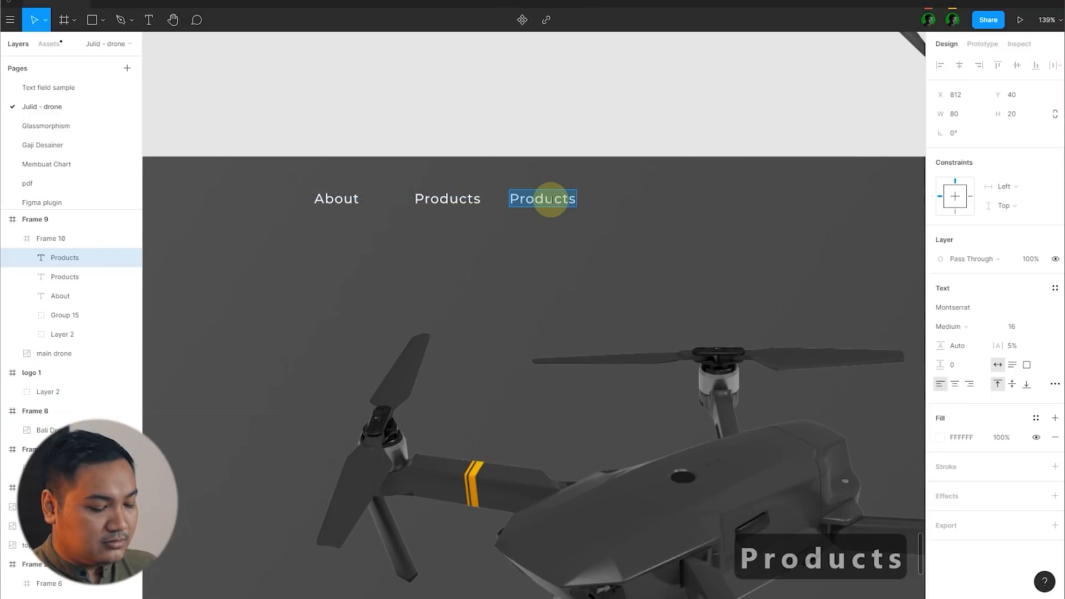
pyautogui.write('Store')
pyautogui.press('Escape')
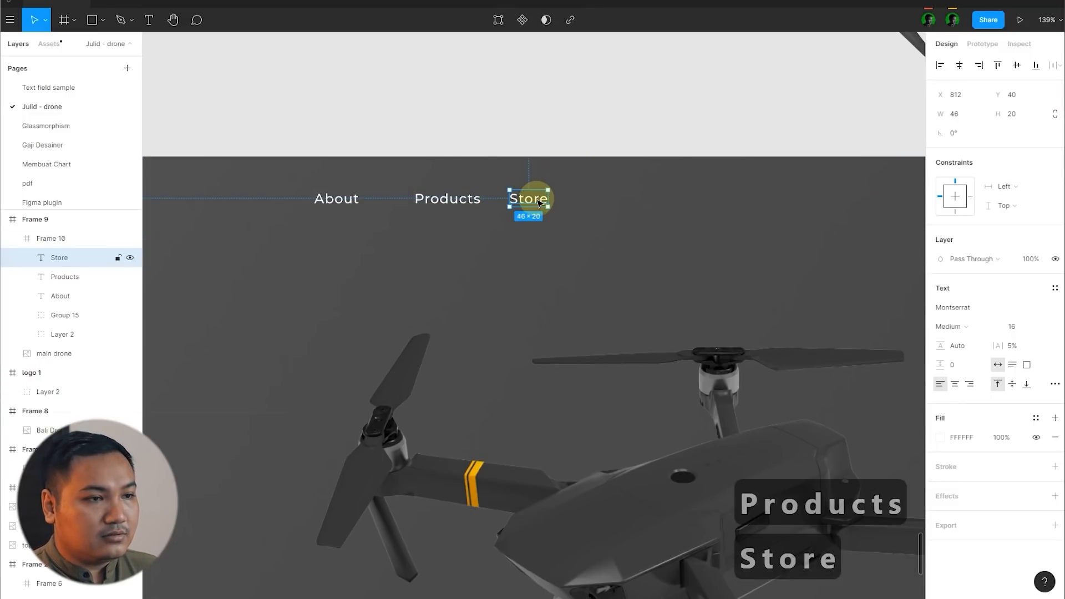
pyautogui.moveTo(538, 203); pyautogui.dragTo(605, 199)
pyautogui.doubleClick(610, 200)
pyautogui.write('Conta')
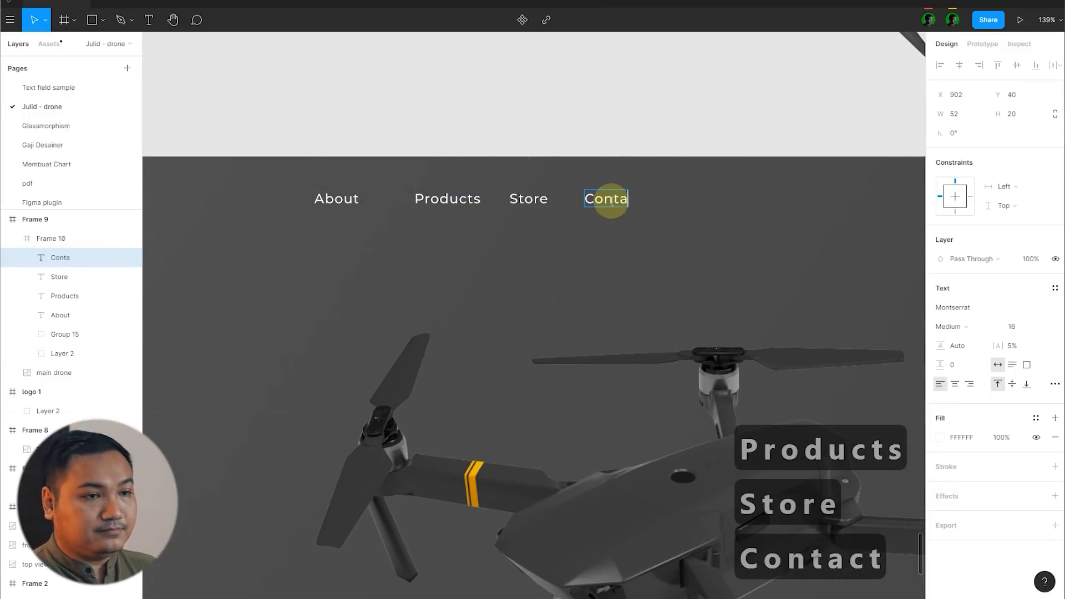
pyautogui.write('ct')
pyautogui.press('Escape')
# Step: Select the About, Products, Store and Contact texts together and distribute their horizontal spacing evenly
pyautogui.doubleClick(344, 202)
pyautogui.press('Escape')
pyautogui.keyDown('shift'); pyautogui.click(449, 199); pyautogui.keyUp('shift')
pyautogui.keyDown('shift'); pyautogui.click(528, 199); pyautogui.keyUp('shift')
pyautogui.keyDown('shift'); pyautogui.click(612, 199); pyautogui.keyUp('shift')
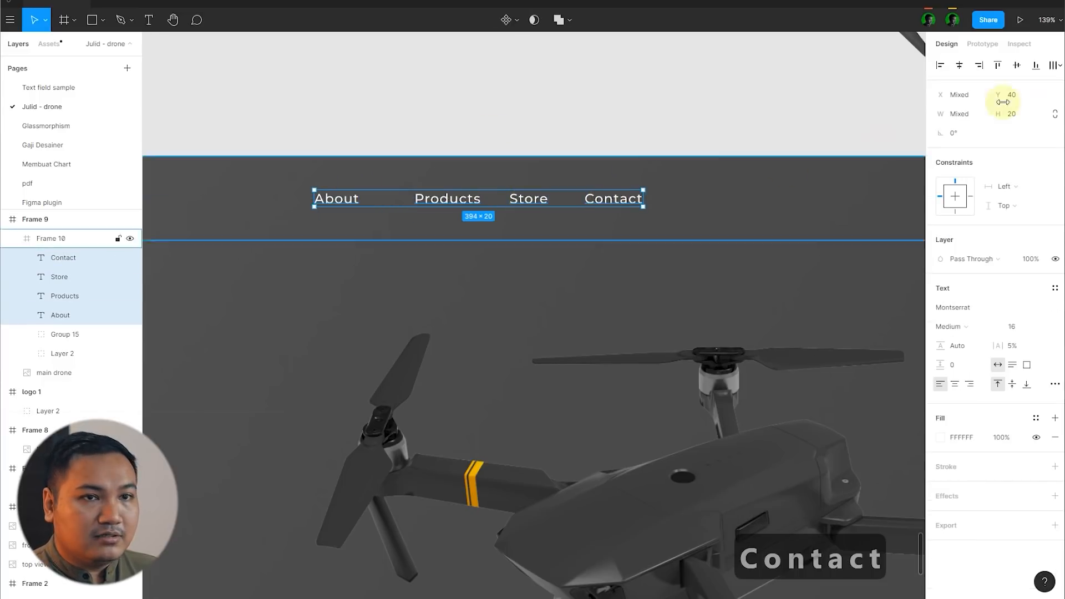
pyautogui.click(1056, 65)
pyautogui.click(925, 115)
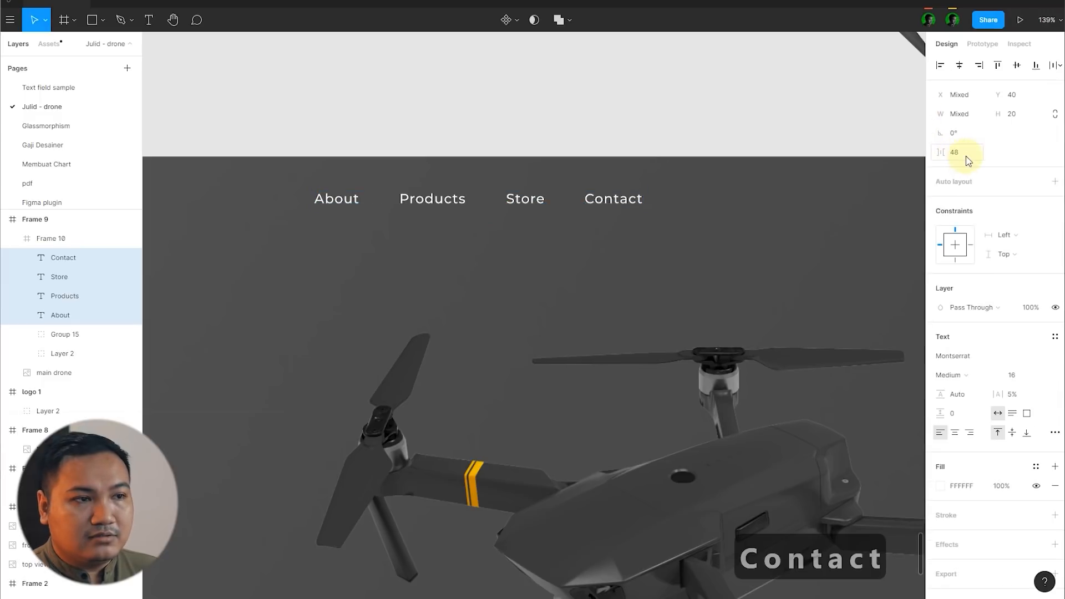
# Step: Group the four menu texts and centre the group horizontally and vertically in the header
pyautogui.keyDown('ctrl'); pyautogui.scroll(-8, 599, 167); pyautogui.keyUp('ctrl')
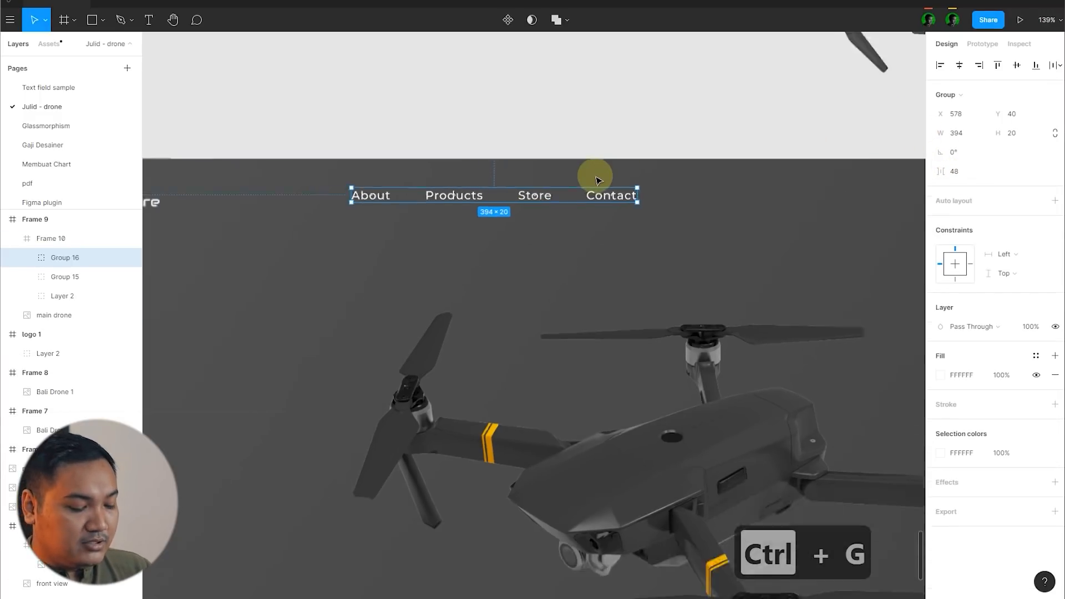
pyautogui.hotkey('alt', 'h')
pyautogui.click(623, 138)
pyautogui.keyDown('ctrl'); pyautogui.scroll(4, 624, 149); pyautogui.keyUp('ctrl')
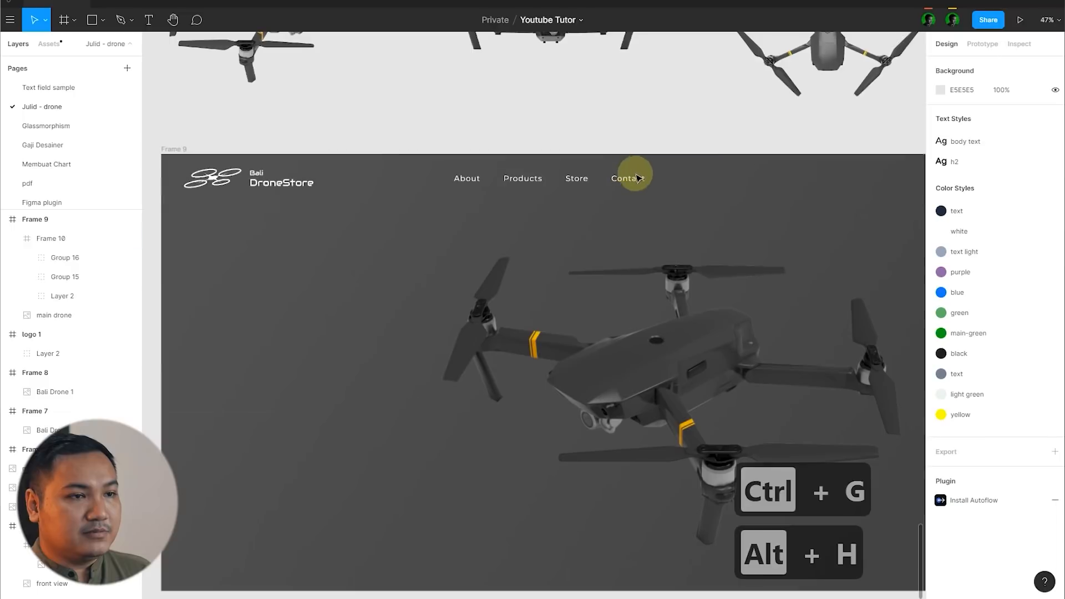
pyautogui.click(637, 182)
pyautogui.doubleClick(638, 182)
pyautogui.hotkey('alt', 'v')
pyautogui.click(637, 142)
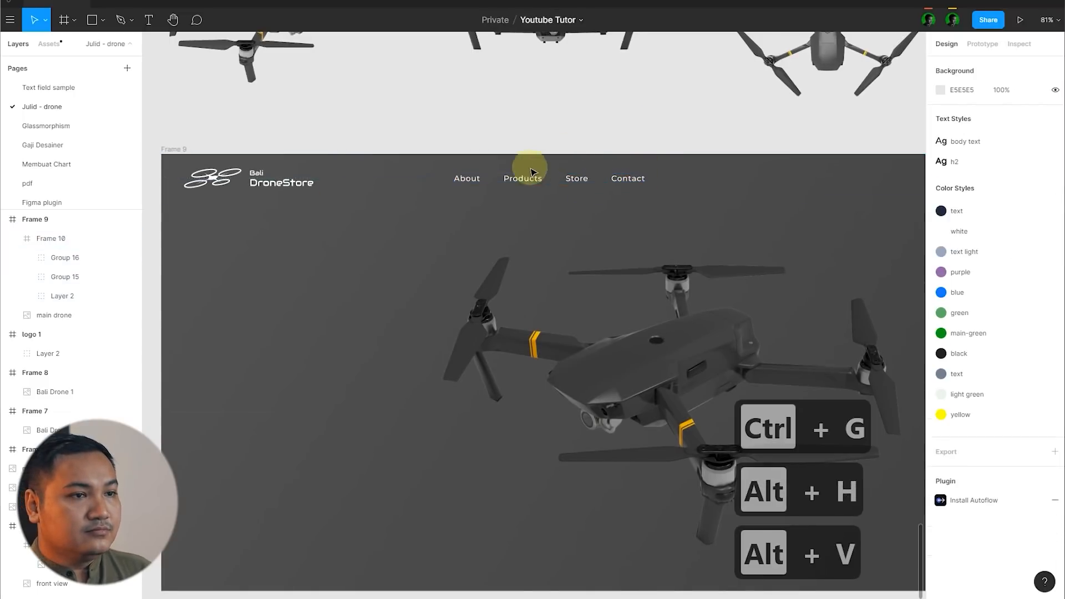
# Step: Switch to the browser and open the Feather icons site, feathericons.com
pyautogui.keyDown('ctrl'); pyautogui.scroll(-3, 604, 143); pyautogui.keyUp('ctrl')
pyautogui.keyDown('ctrl'); pyautogui.scroll(-3, 872, 171); pyautogui.keyUp('ctrl')
pyautogui.keyDown('ctrl'); pyautogui.scroll(-2, 872, 177); pyautogui.keyUp('ctrl')
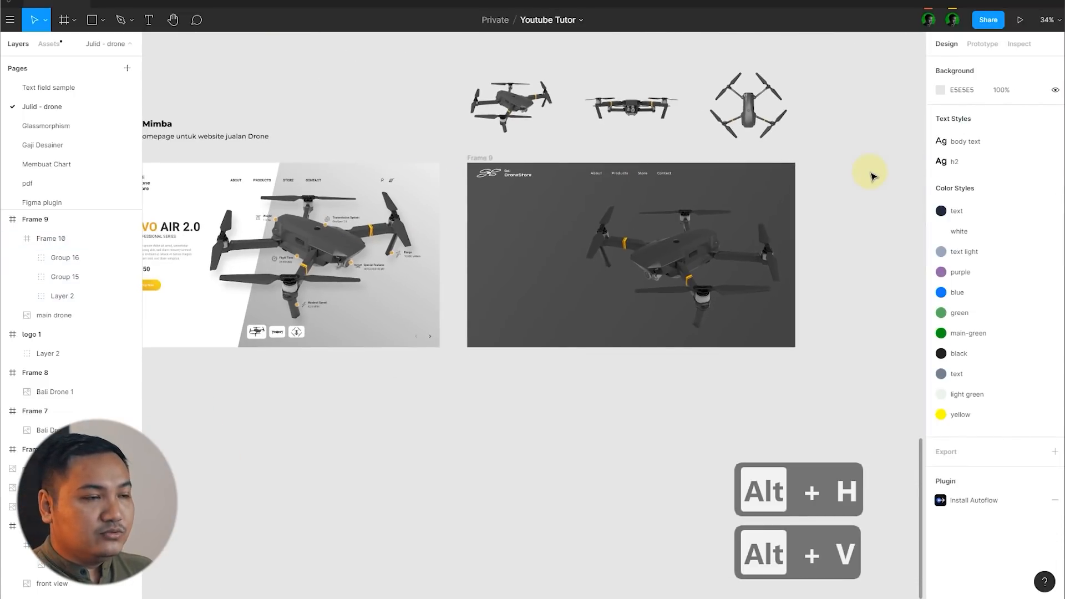
pyautogui.keyDown('ctrl'); pyautogui.scroll(3, 820, 197); pyautogui.keyUp('ctrl')
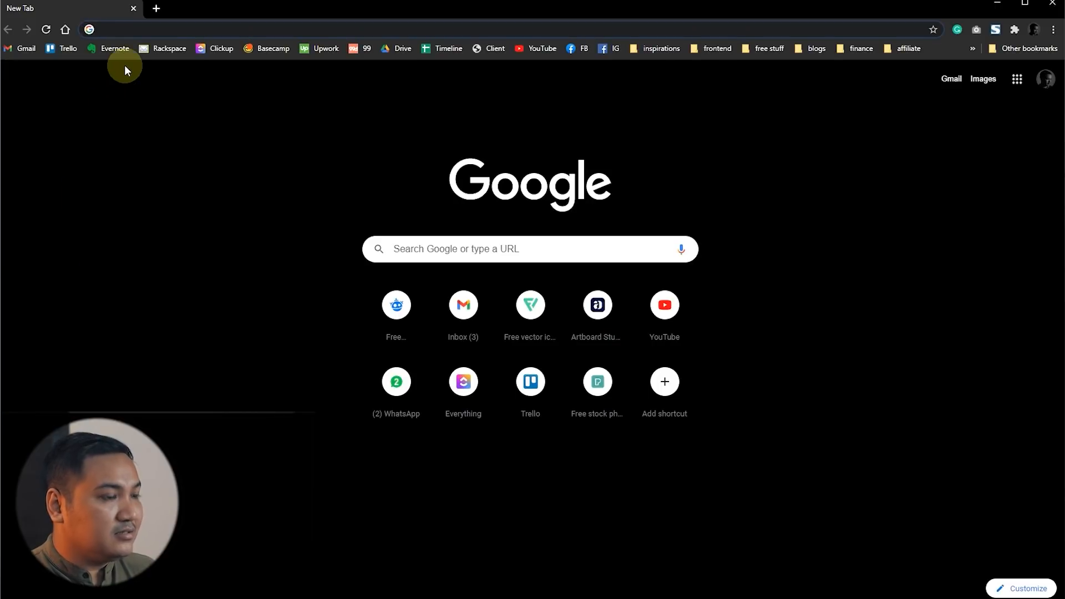
pyautogui.write('feathericons.com')
pyautogui.press('Return')
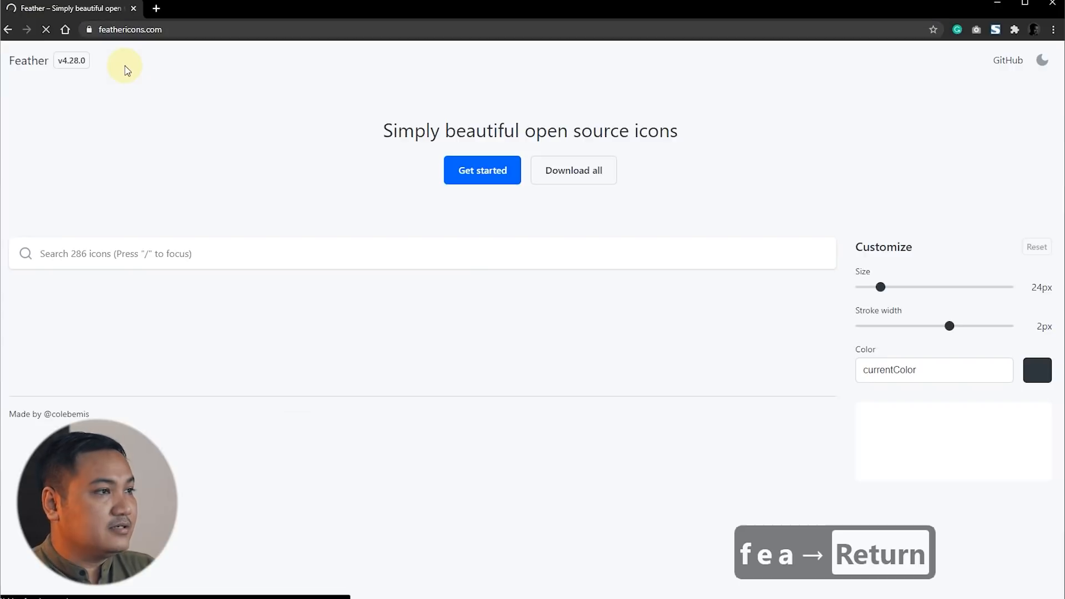
# Step: Search the Feather icon library for "cart"
pyautogui.click(113, 263)
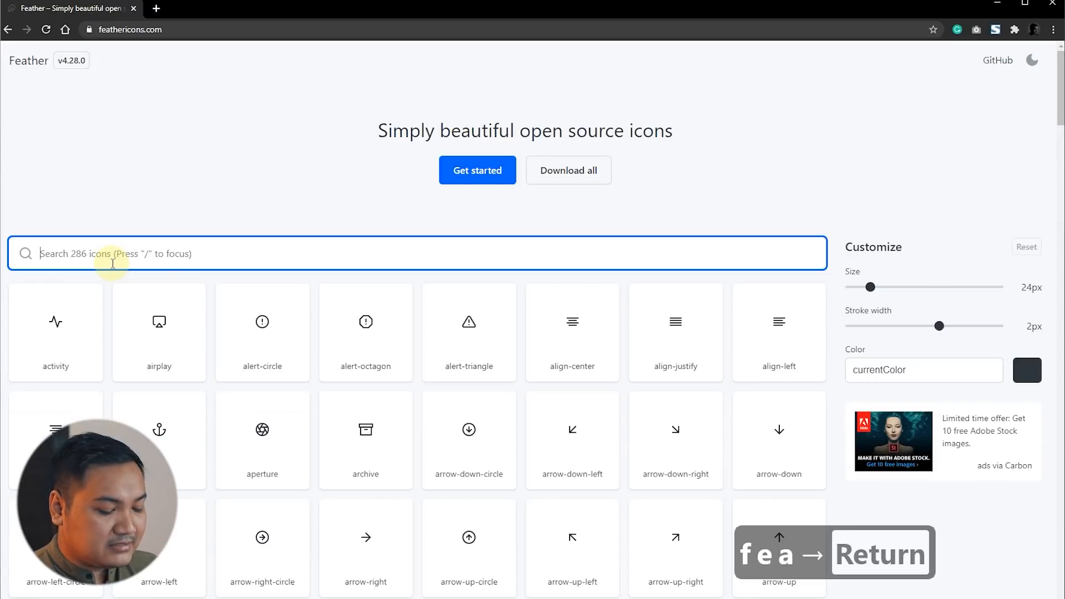
pyautogui.write('art')
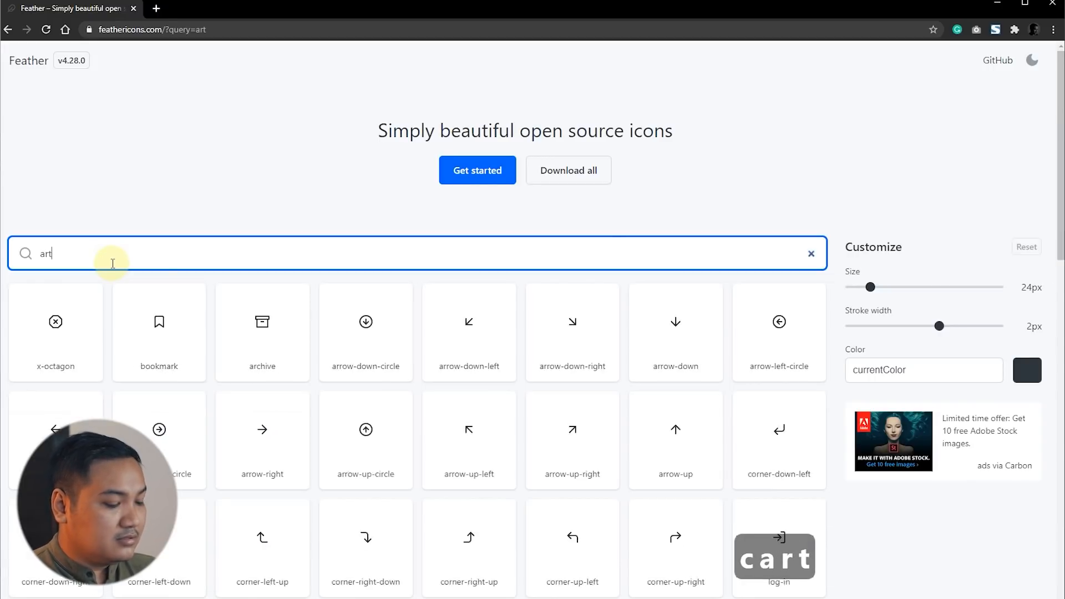
pyautogui.press('BackSpace')
pyautogui.press('BackSpace')
pyautogui.write('art')
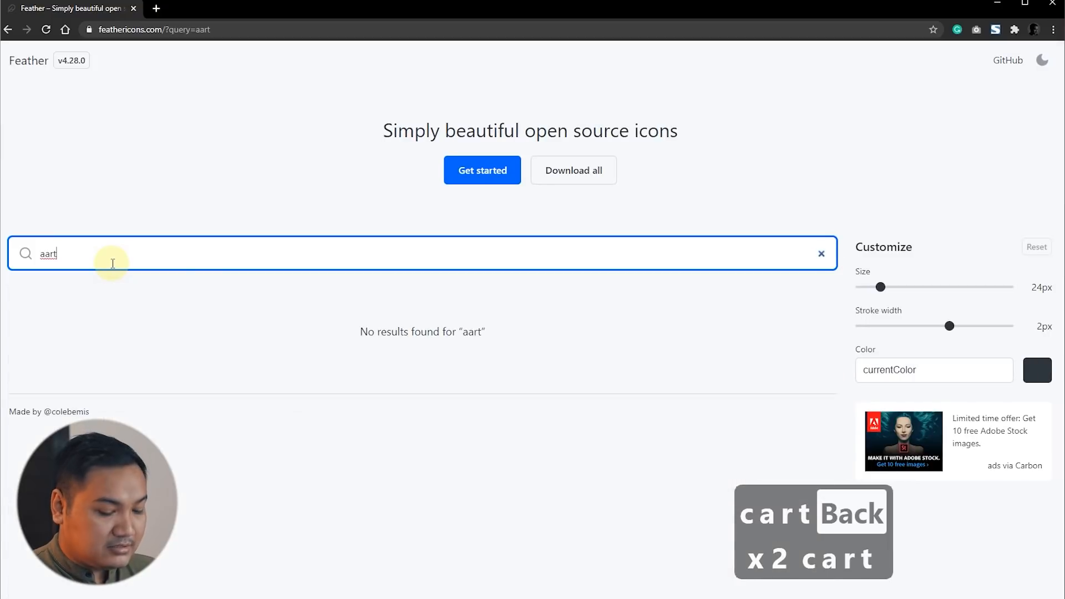
pyautogui.press('BackSpace')
pyautogui.write('cart')
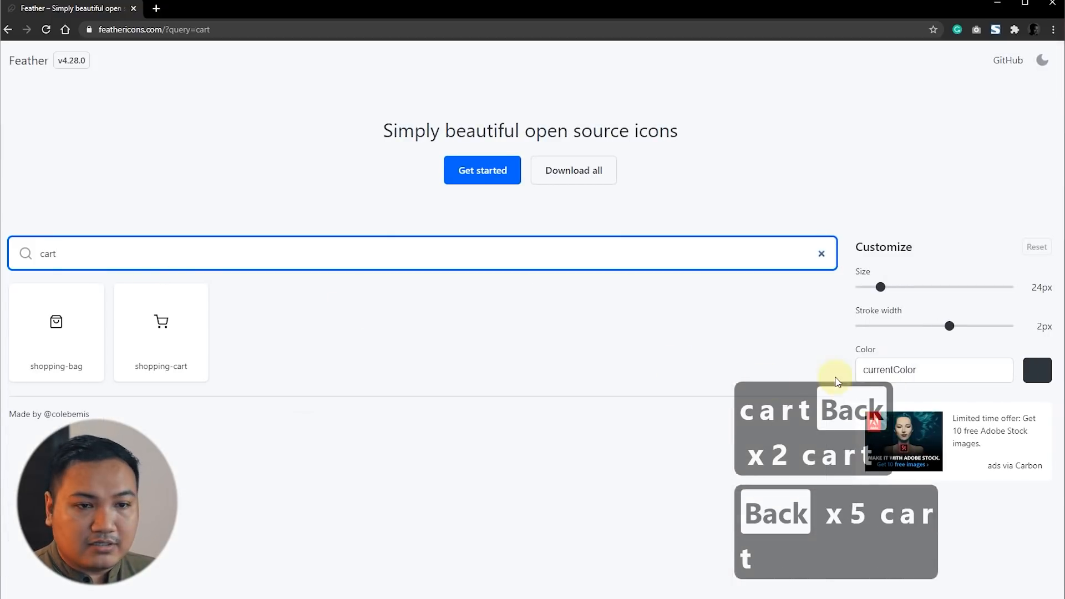
# Step: Set the icon stroke width to 1.5px and download the shopping-cart icon
pyautogui.moveTo(950, 327); pyautogui.dragTo(925, 327)
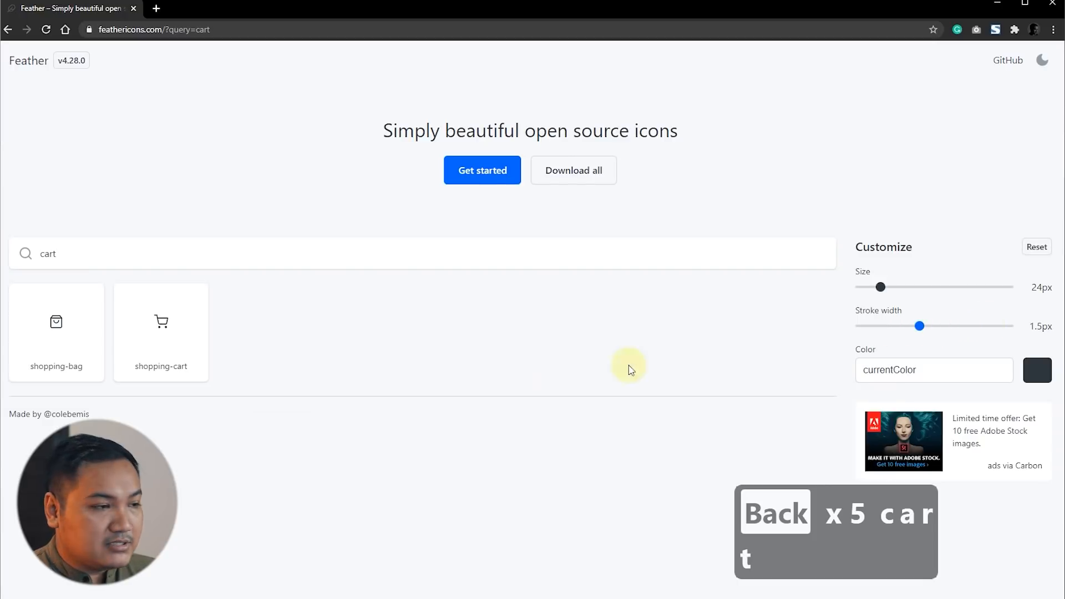
pyautogui.click(165, 332)
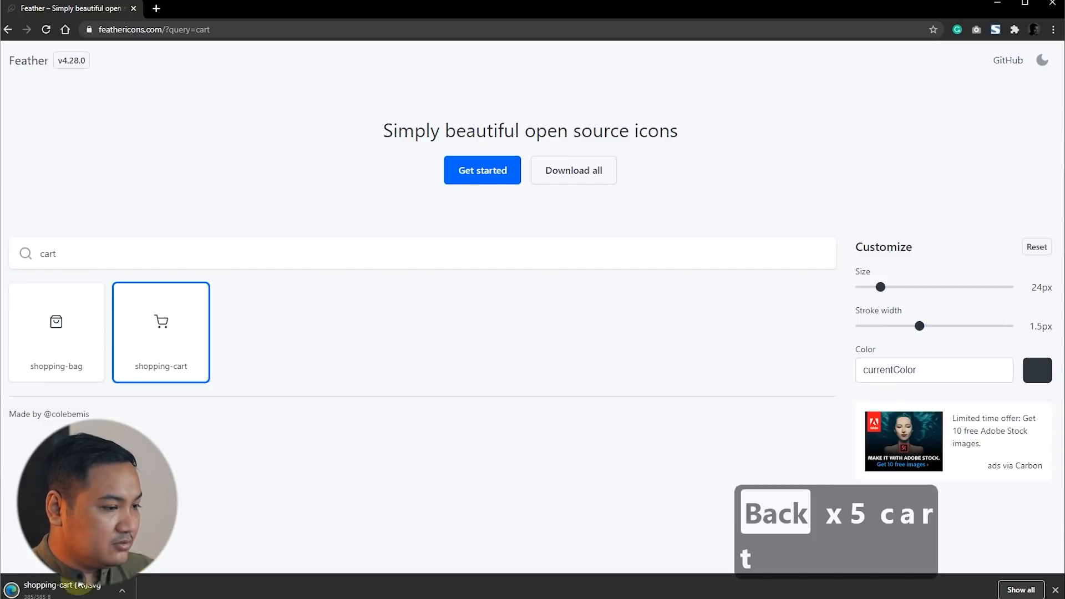
pyautogui.click(241, 521)
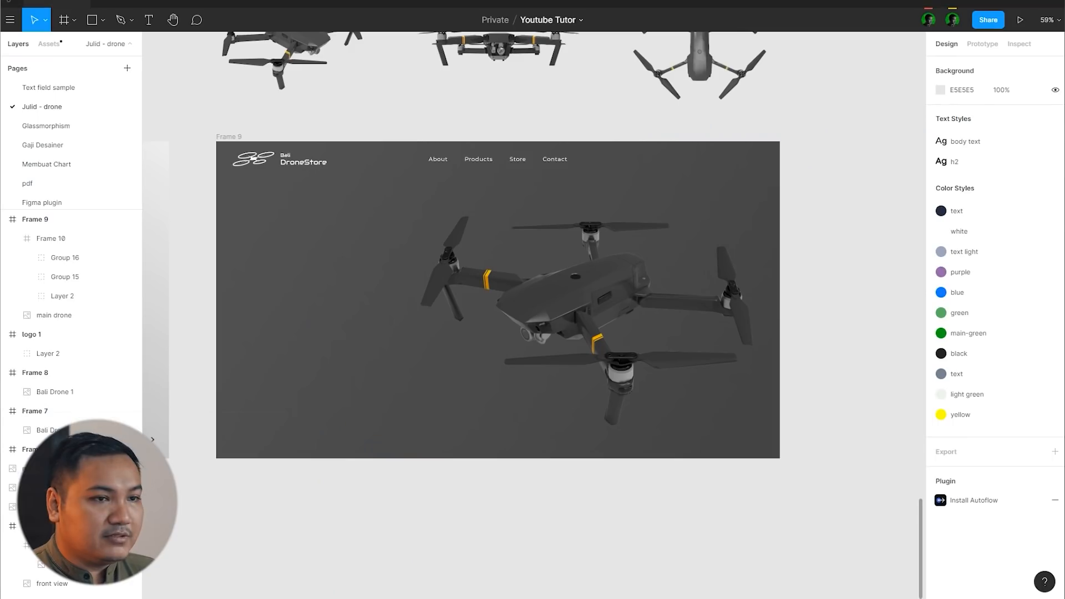
# Step: Switch to Figma, place the downloaded cart SVG near the header's right end at X 1467, and centre it vertically
pyautogui.moveTo(490, 258); pyautogui.dragTo(733, 161)
pyautogui.scroll(5, 807, 161)
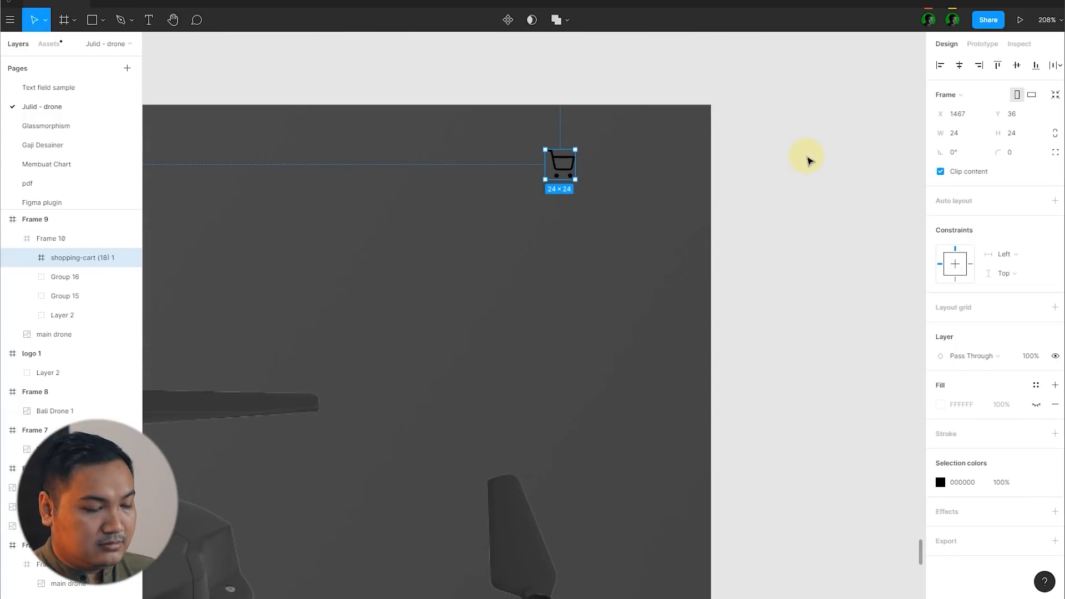
pyautogui.hotkey('alt', 'v')
pyautogui.click(808, 162)
pyautogui.doubleClick(558, 165)
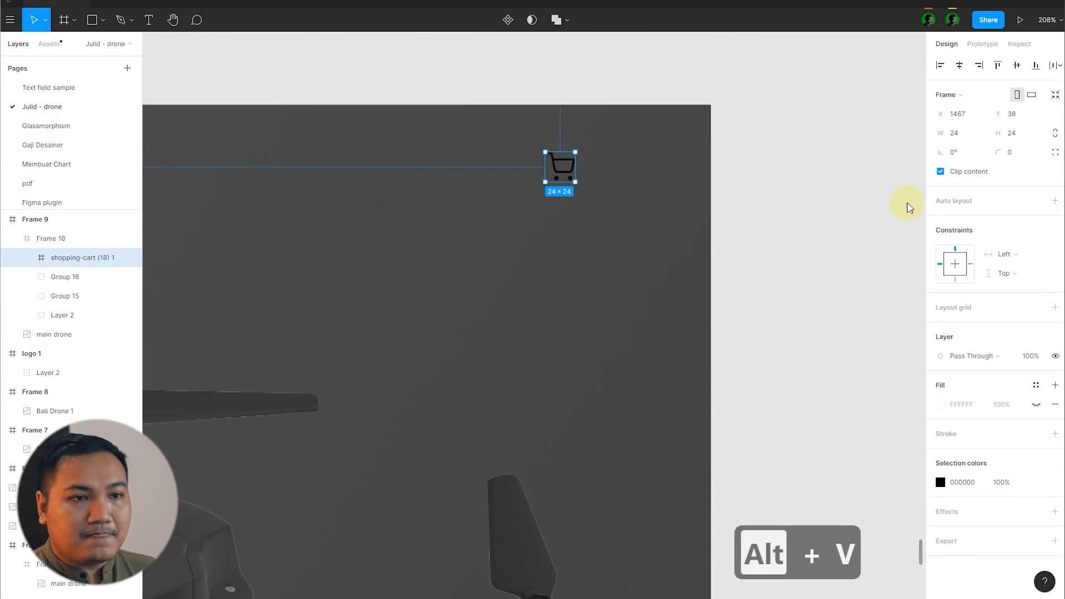
# Step: Resize the cart icon proportionally to 20 × 20 and centre it vertically in the header again
pyautogui.scroll(-3, 828, 231)
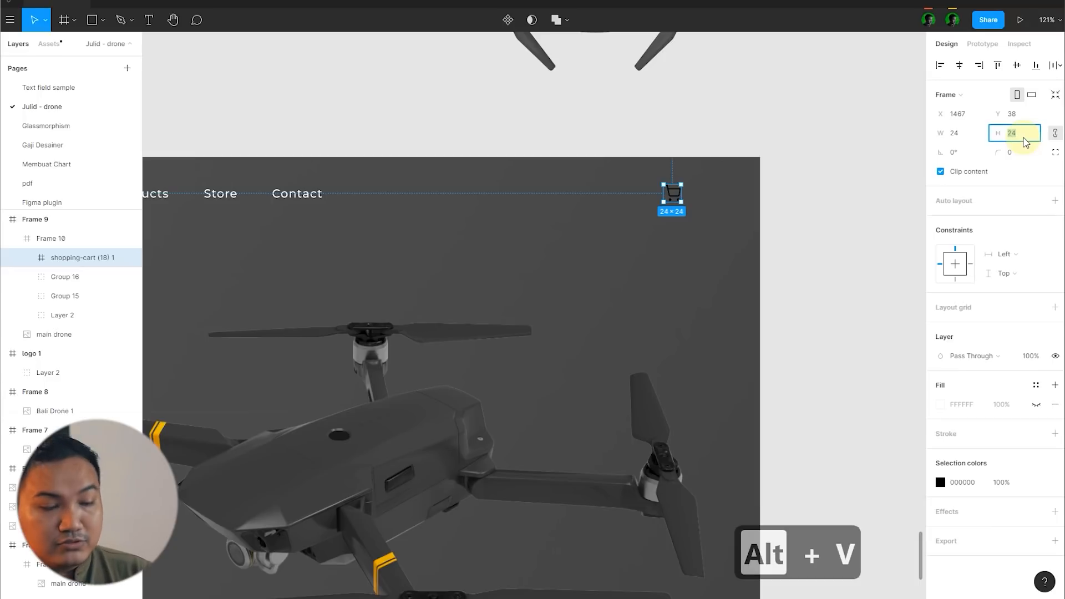
pyautogui.write('20')
pyautogui.press('Return')
pyautogui.hotkey('alt', 'v')
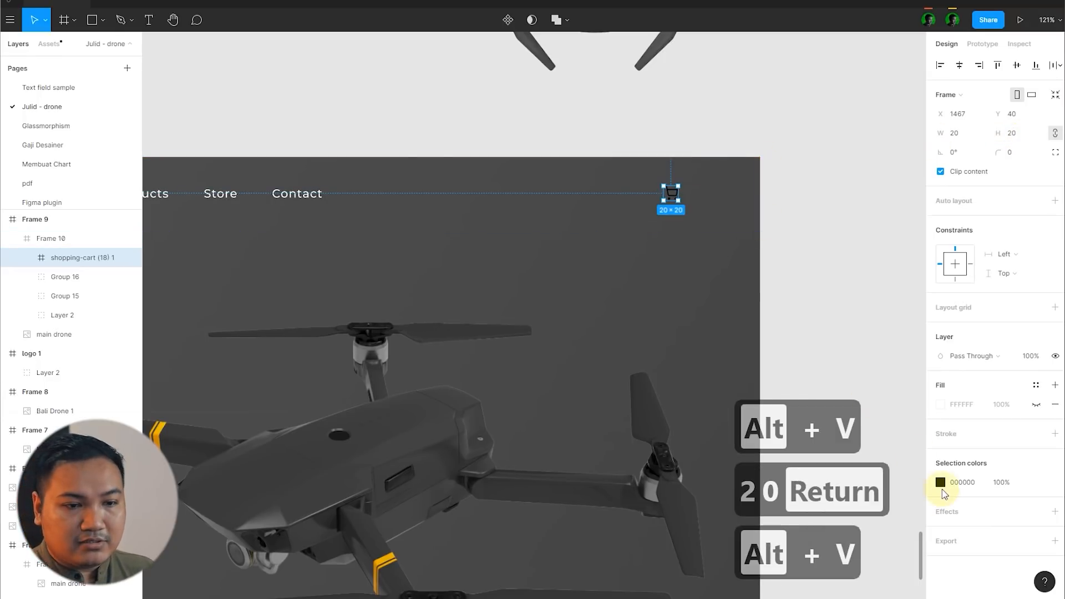
# Step: Recolour the cart icon white (FFFFFF) and move it right to X 1512
pyautogui.click(940, 482)
pyautogui.click(820, 209)
pyautogui.scroll(5, 743, 191)
pyautogui.click(563, 197)
pyautogui.moveTo(563, 198); pyautogui.dragTo(650, 193)
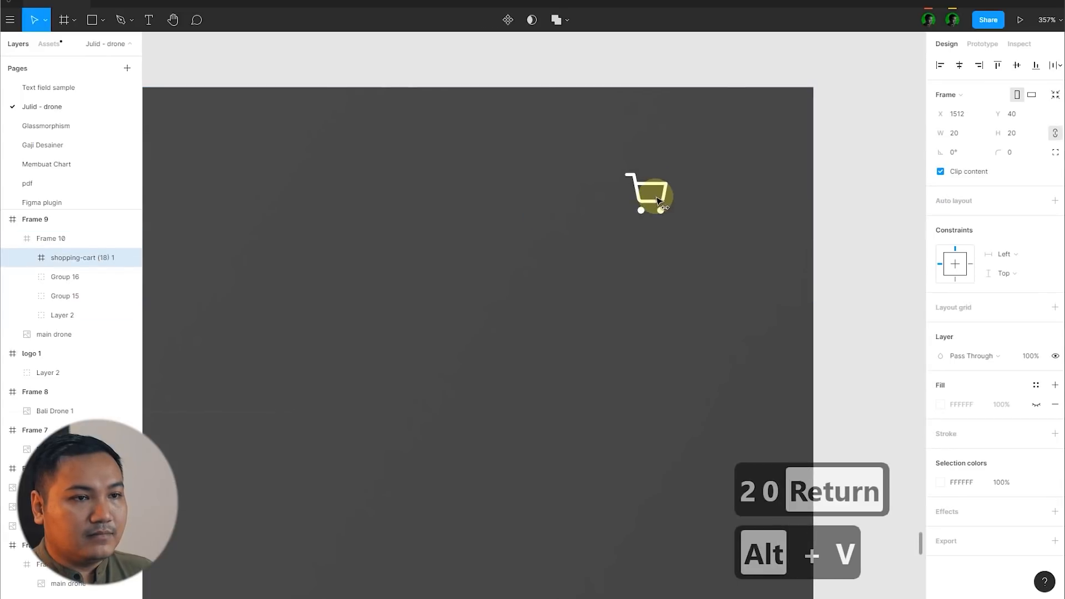
pyautogui.click(861, 210)
# Step: Switch to the Feather icons site in the browser, find the search icon and download it
pyautogui.scroll(-10, 829, 219)
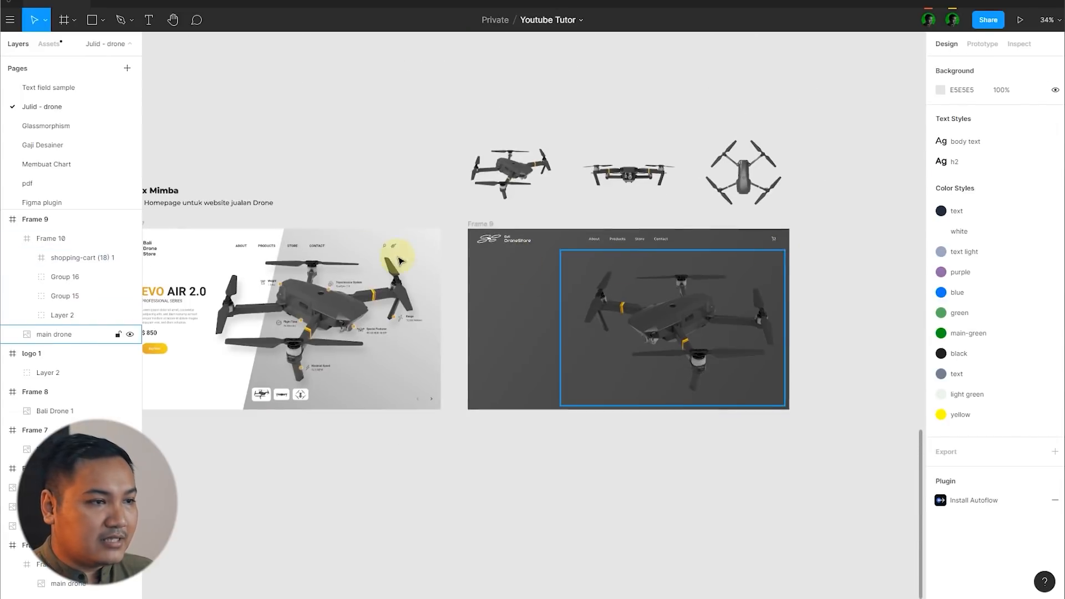
pyautogui.scroll(-5, 385, 245)
pyautogui.scroll(5, 721, 260)
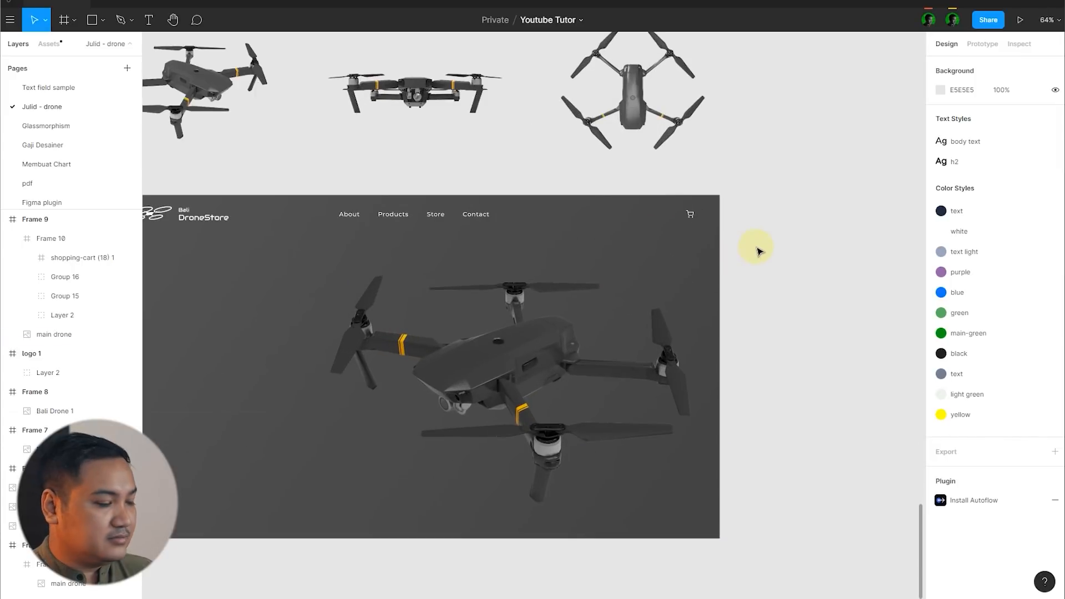
pyautogui.hotkey('alt', 'Tab')
pyautogui.moveTo(79, 263); pyautogui.dragTo(31, 269)
pyautogui.write('search')
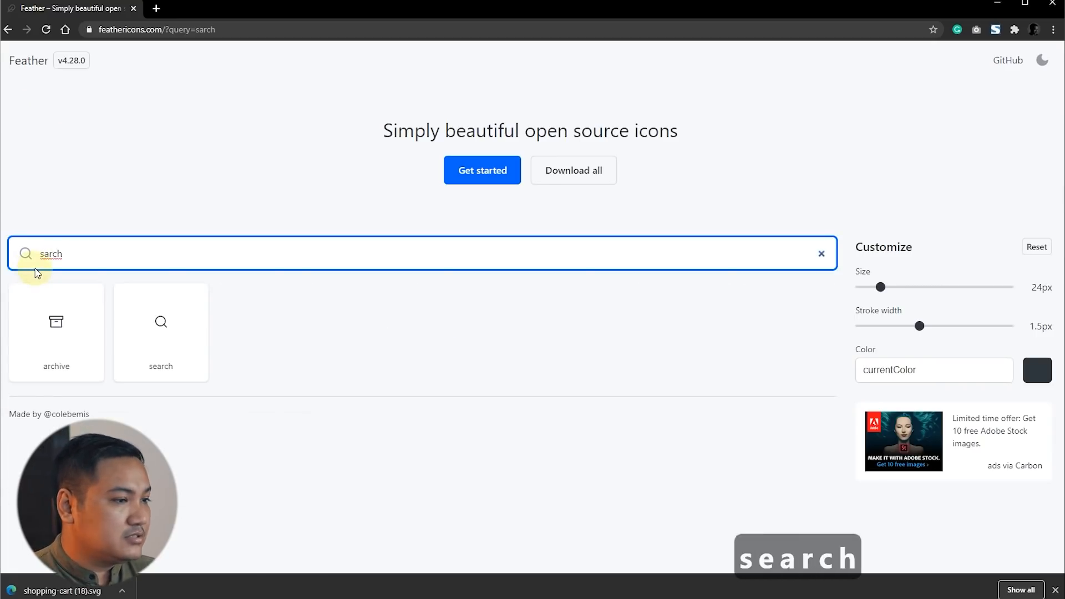
pyautogui.click(171, 333)
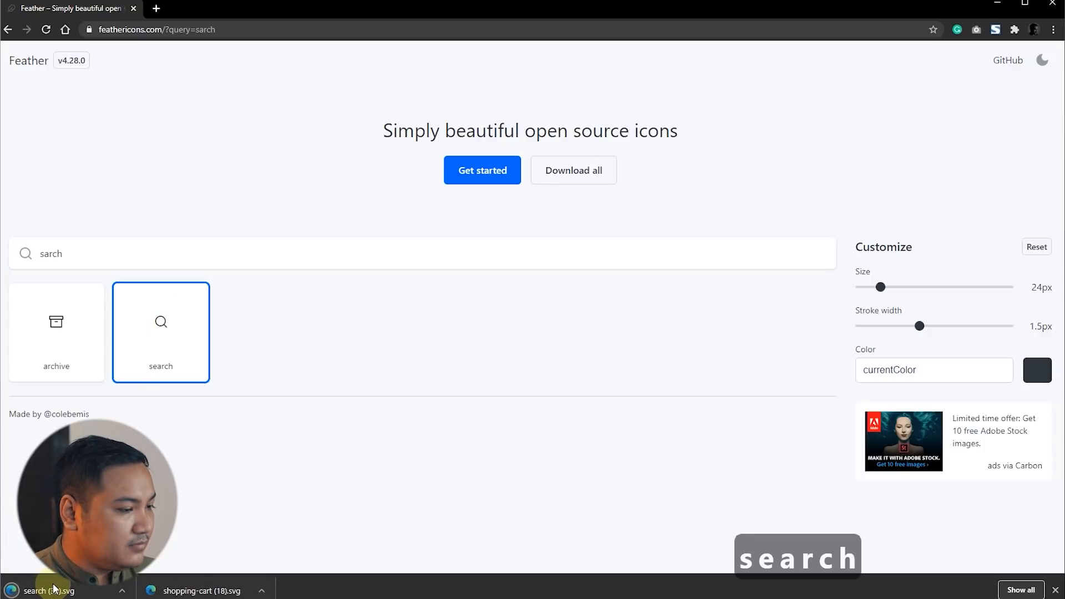
# Step: Switch to Figma and place the downloaded search SVG in the header left of the cart, sized 20 × 20 and vertically centred
pyautogui.hotkey('alt', 'Tab')
pyautogui.moveTo(49, 591); pyautogui.dragTo(653, 213)
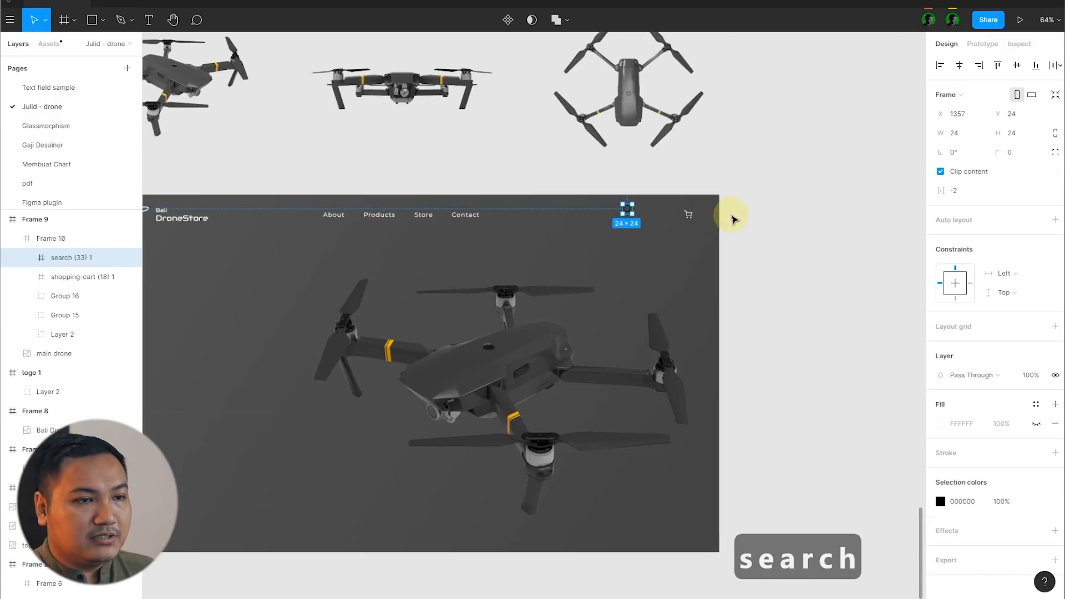
pyautogui.scroll(5, 732, 215)
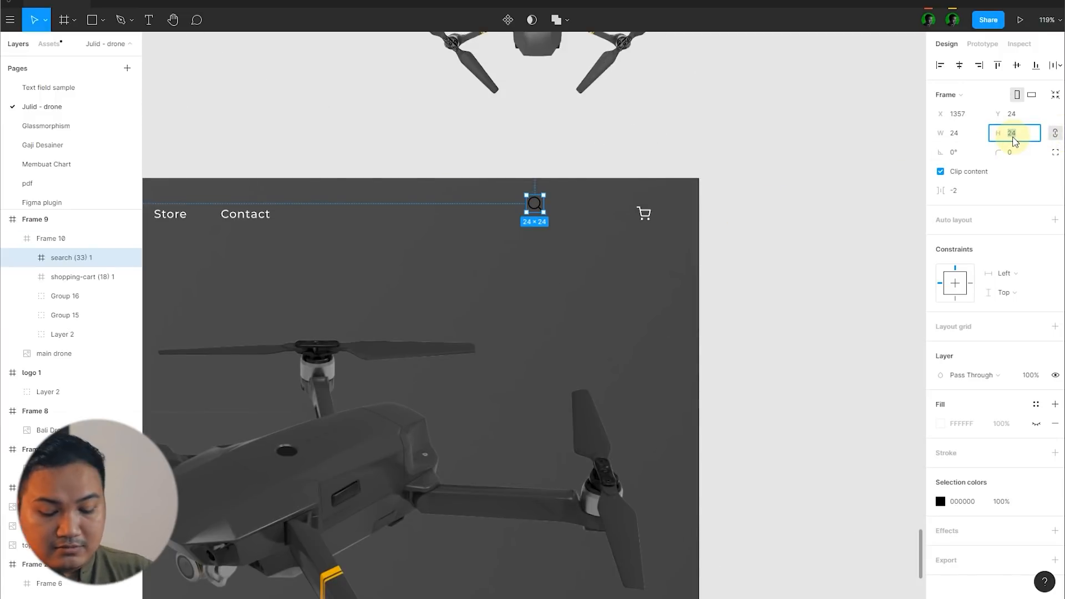
pyautogui.write('20')
pyautogui.press('Return')
pyautogui.hotkey('alt', 'v')
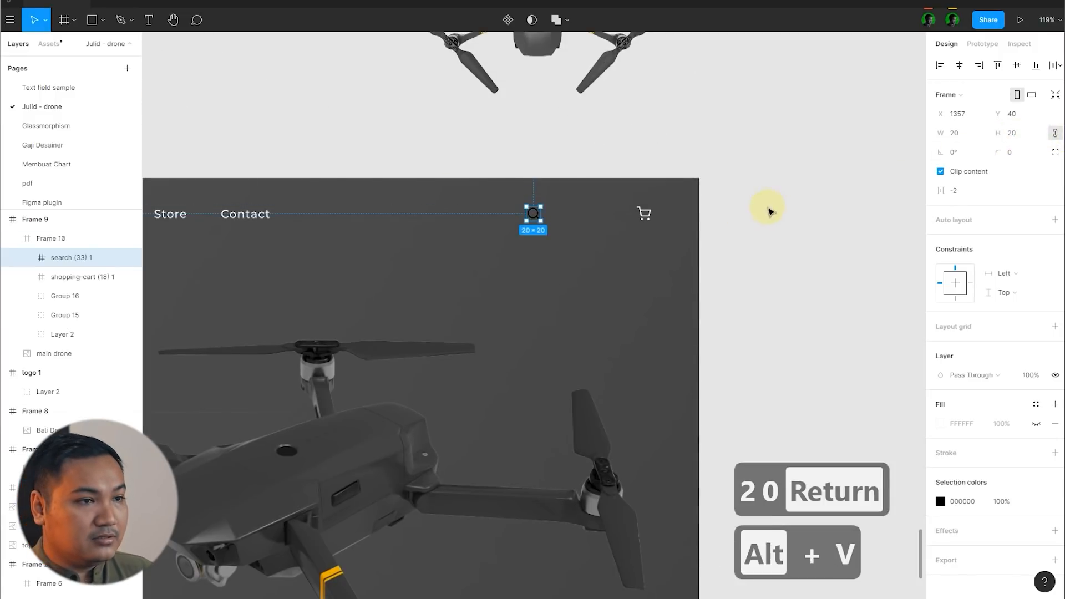
# Step: Move the search icon closer to the cart icon, to X 1461 in the header
pyautogui.click(768, 209)
pyautogui.scroll(4, 617, 223)
pyautogui.scroll(2, 616, 224)
pyautogui.click(357, 208)
pyautogui.click(360, 221)
pyautogui.moveTo(359, 224); pyautogui.dragTo(580, 225)
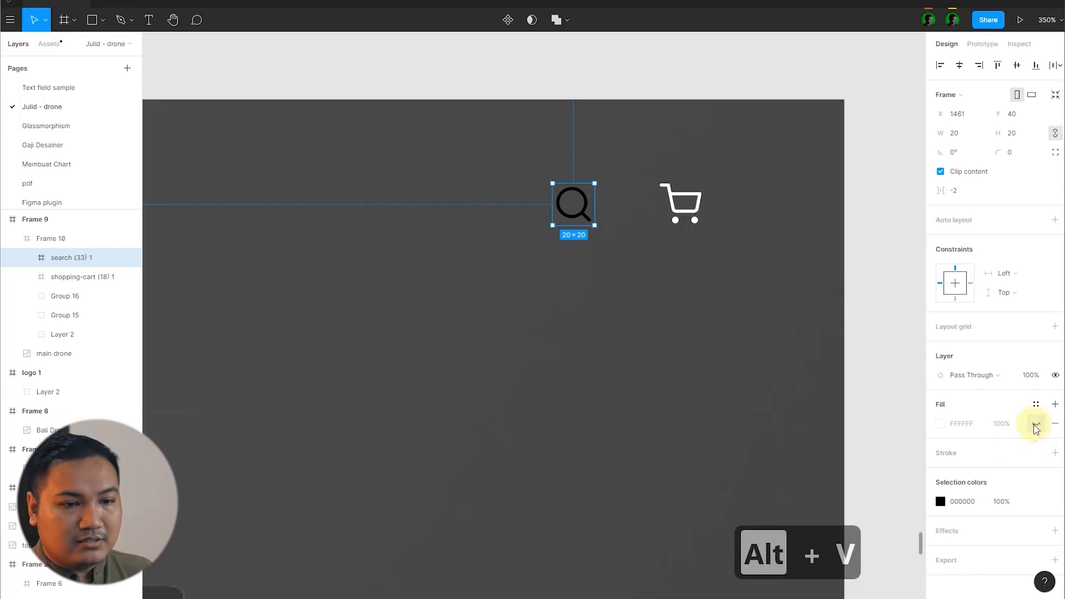
# Step: Recolour the search icon white (FFFFFF) to match the cart icon
pyautogui.click(940, 502)
pyautogui.moveTo(798, 375); pyautogui.dragTo(700, 285)
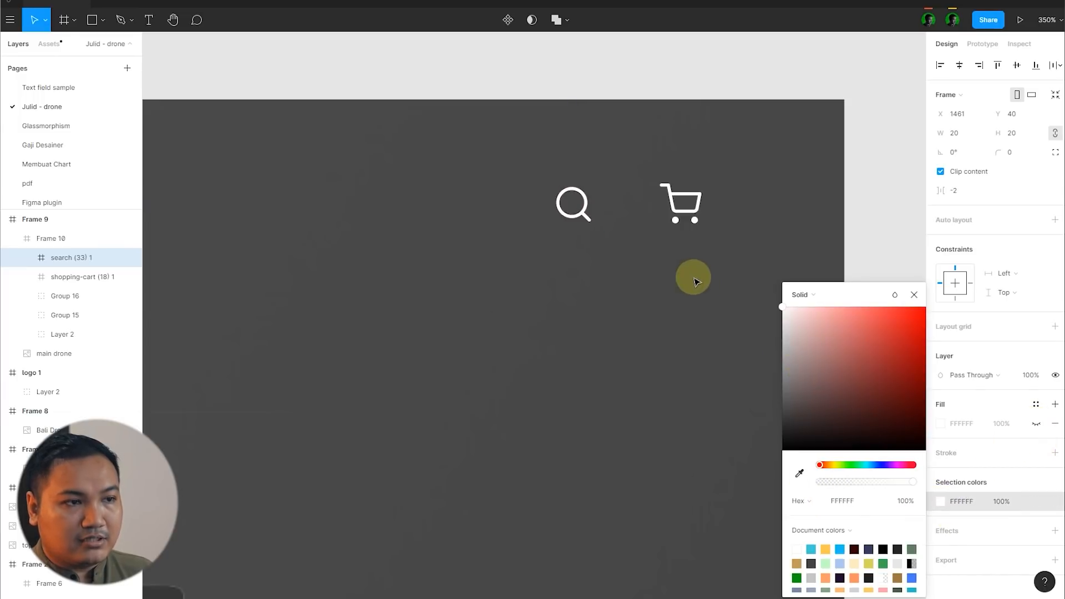
pyautogui.click(891, 239)
pyautogui.scroll(-10, 740, 299)
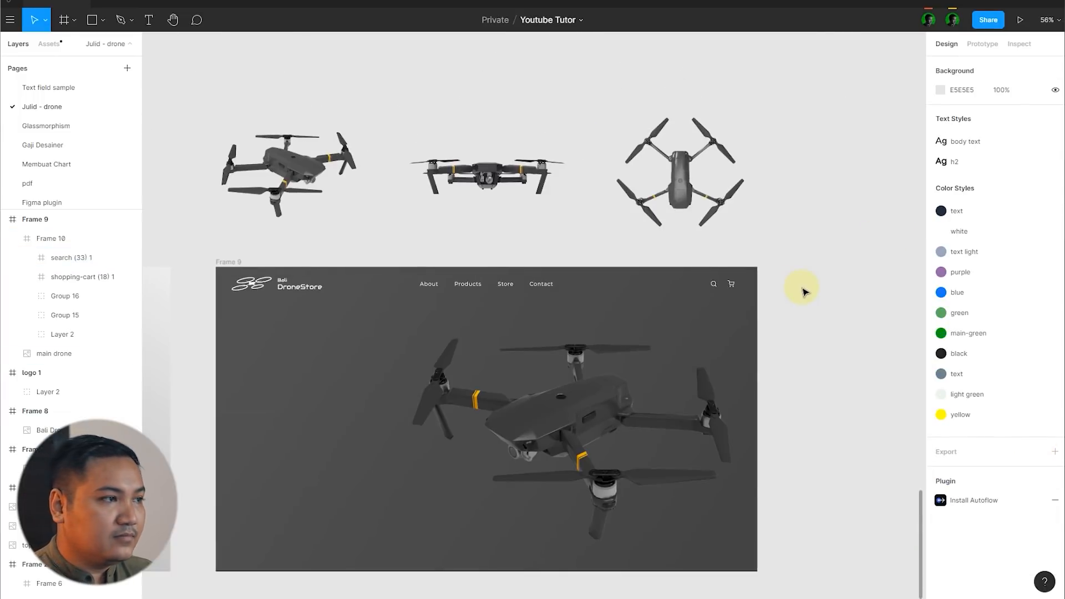
pyautogui.scroll(-1, 804, 292)
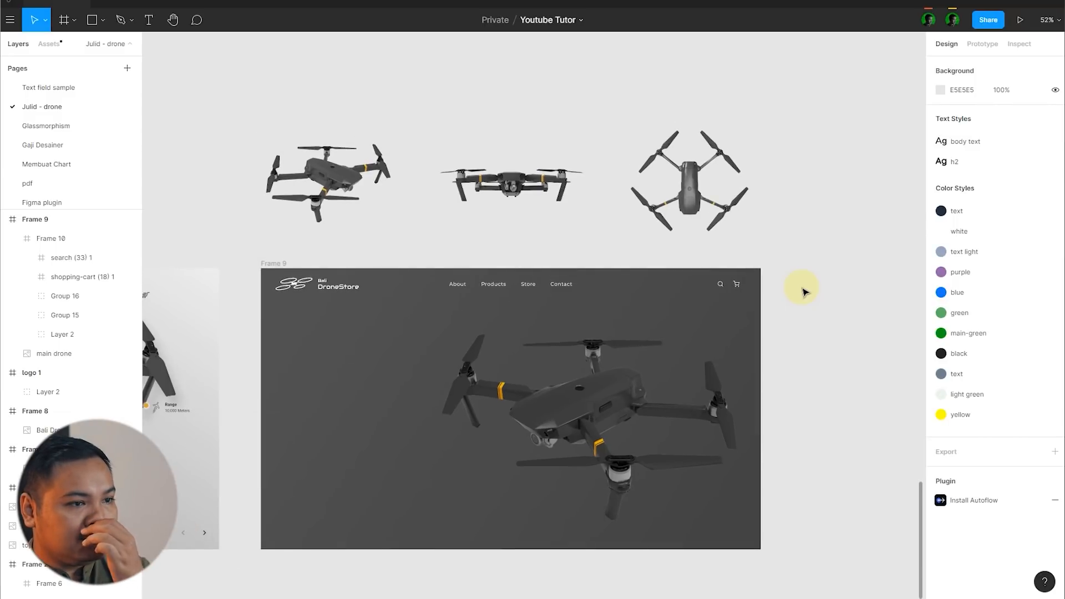
pyautogui.scroll(-2, 737, 300)
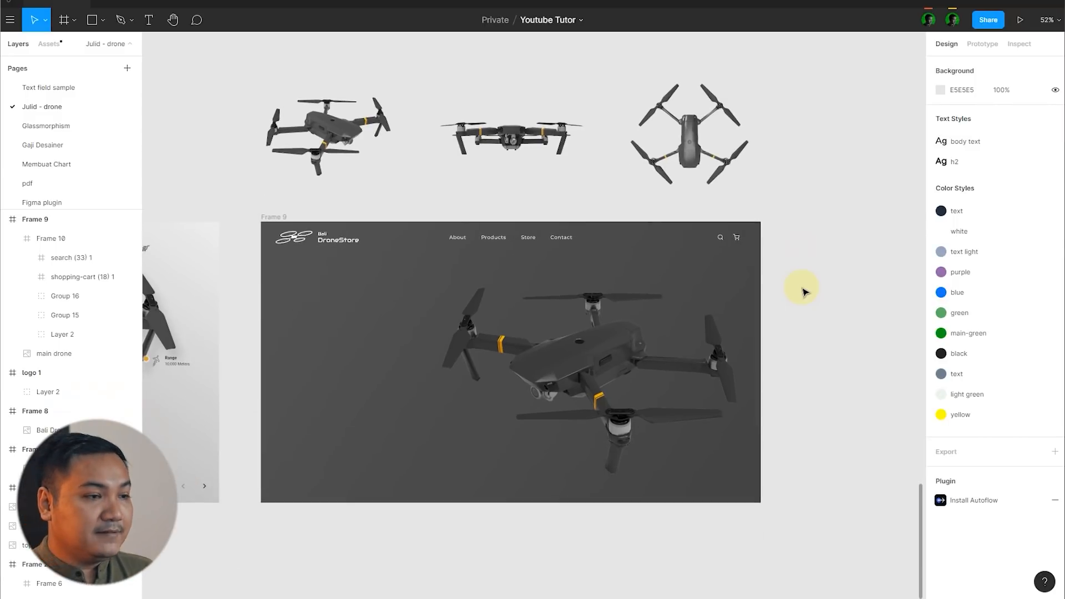
# Step: Add a layout grid to the dark homepage frame and make it a 12-column grid
pyautogui.click(278, 217)
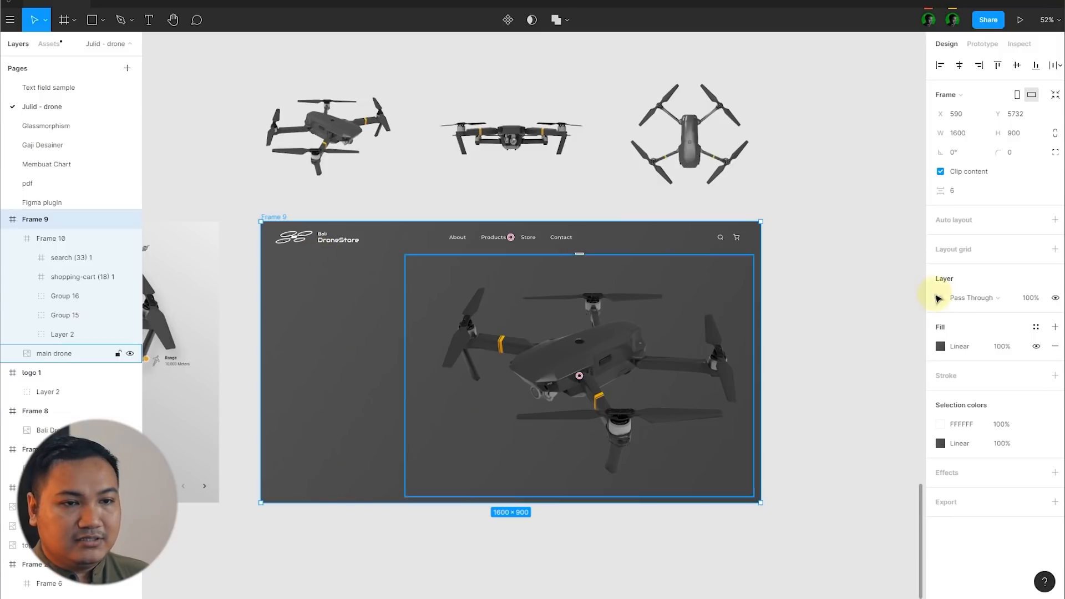
pyautogui.click(1056, 250)
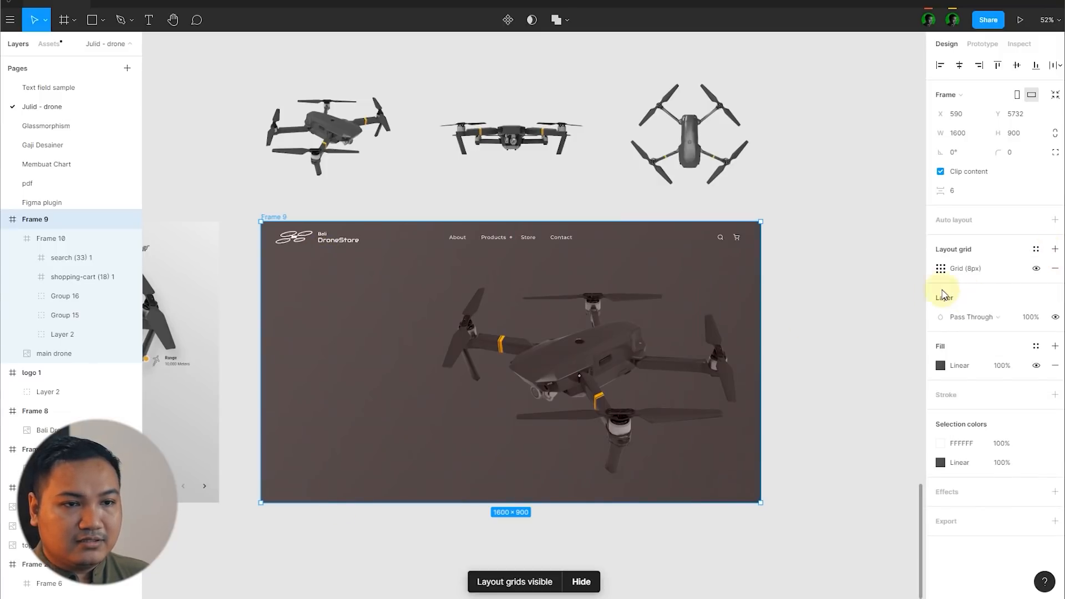
pyautogui.click(940, 268)
pyautogui.click(822, 277)
pyautogui.click(821, 285)
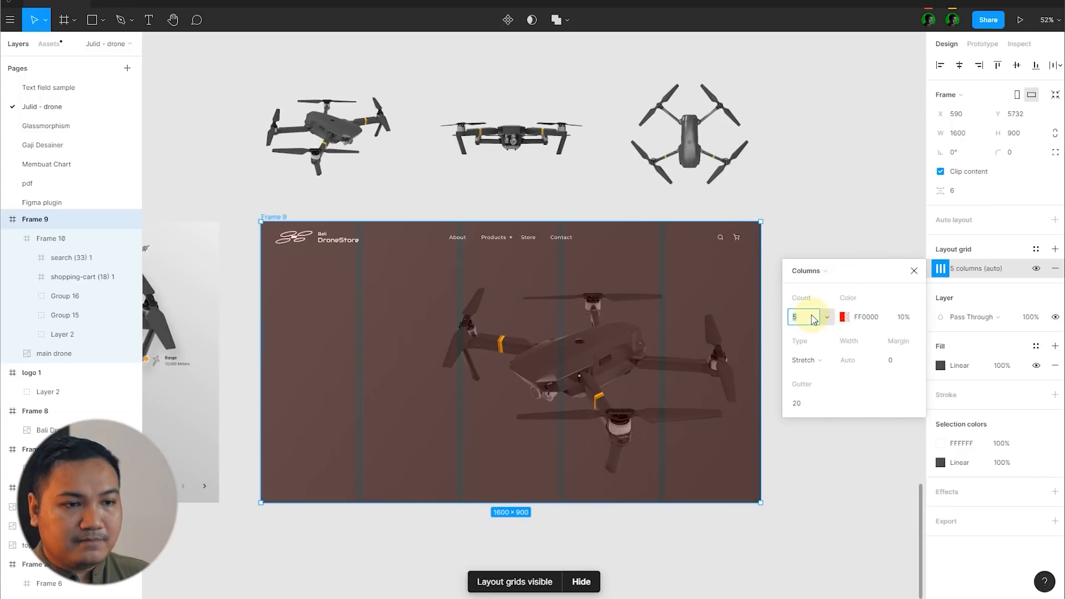
pyautogui.write('12')
# Step: Set the column grid to Center type with a column width of 80 and a gutter of 32
pyautogui.click(807, 360)
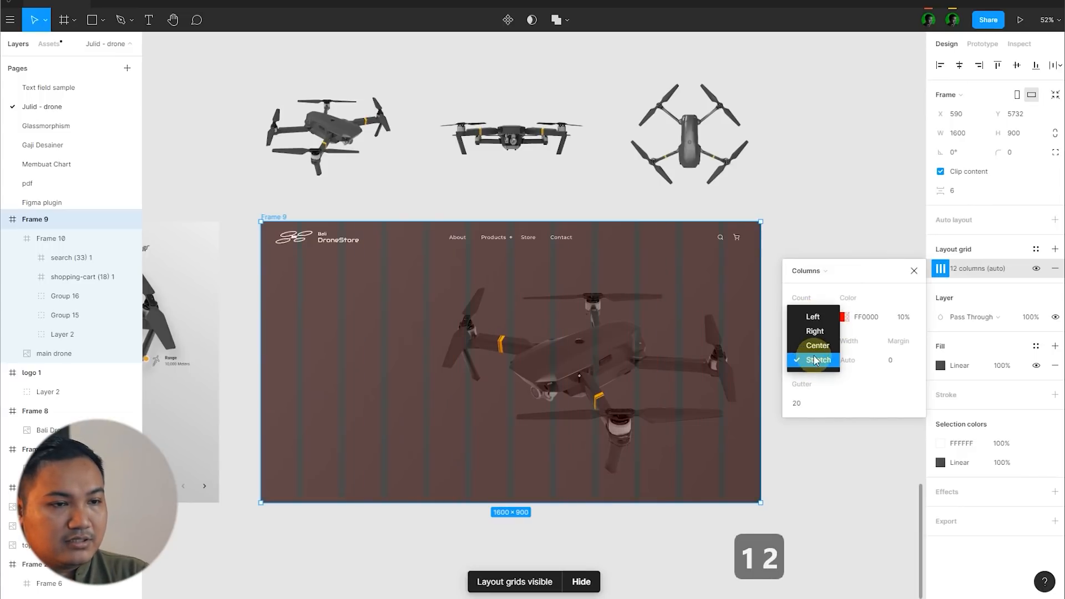
pyautogui.click(817, 345)
pyautogui.click(849, 360)
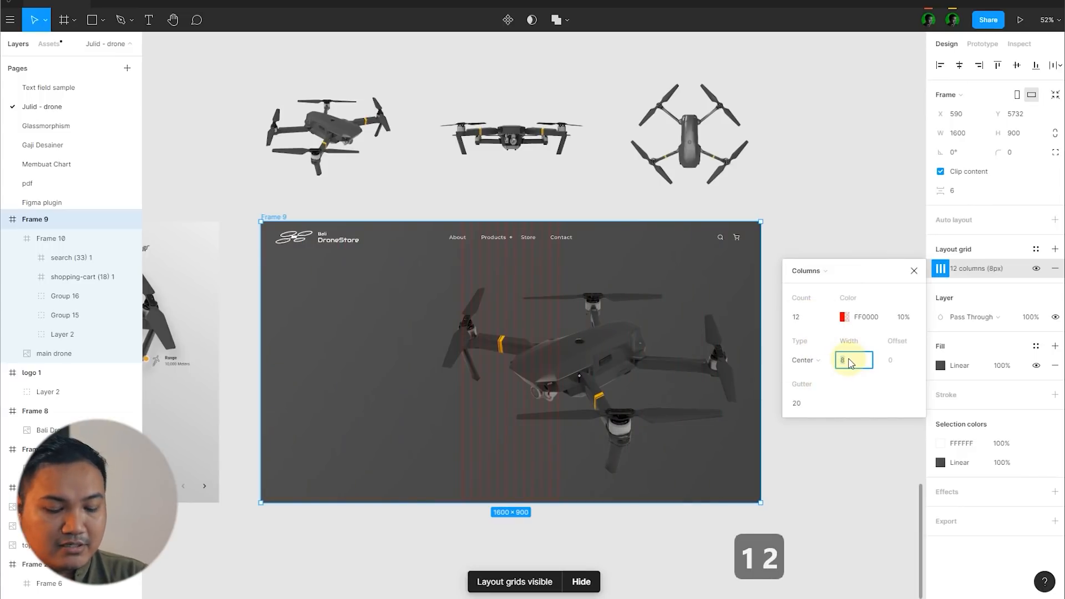
pyautogui.write('80')
pyautogui.press('Return')
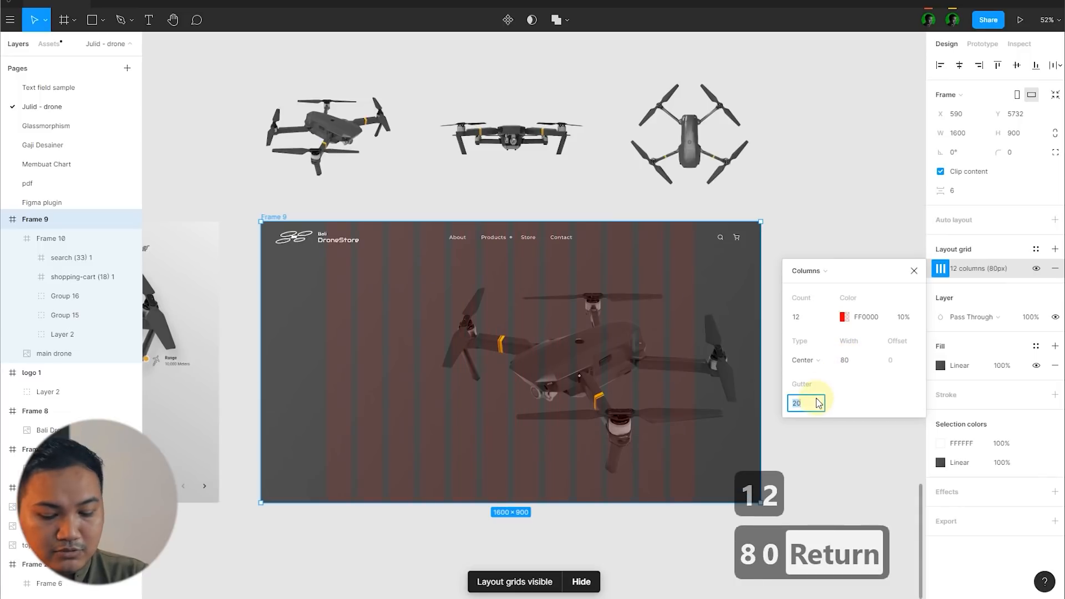
pyautogui.write('24')
pyautogui.press('Return')
pyautogui.write('32')
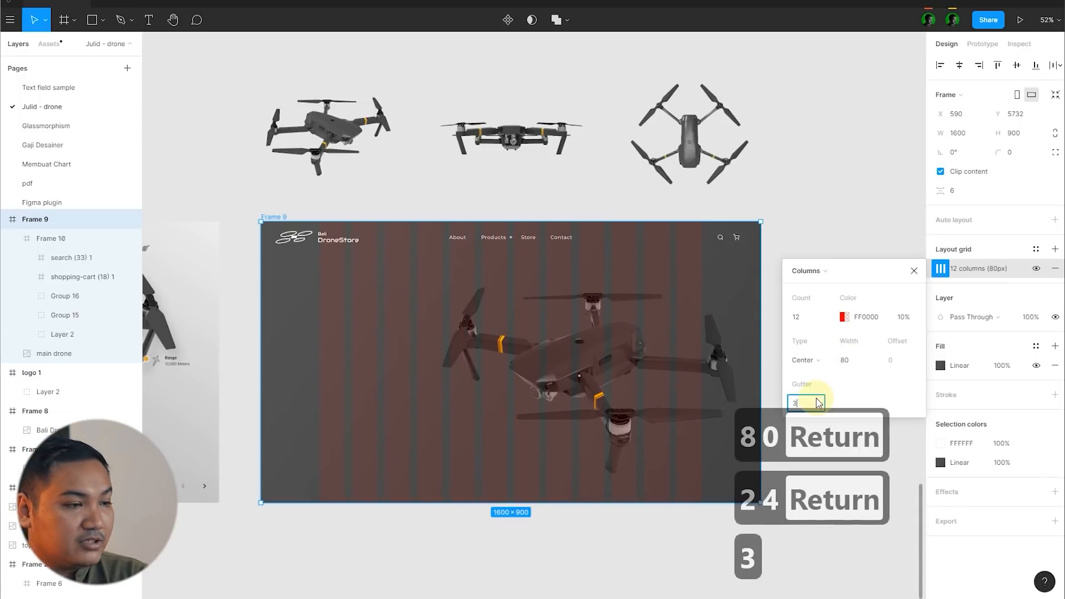
pyautogui.press('Return')
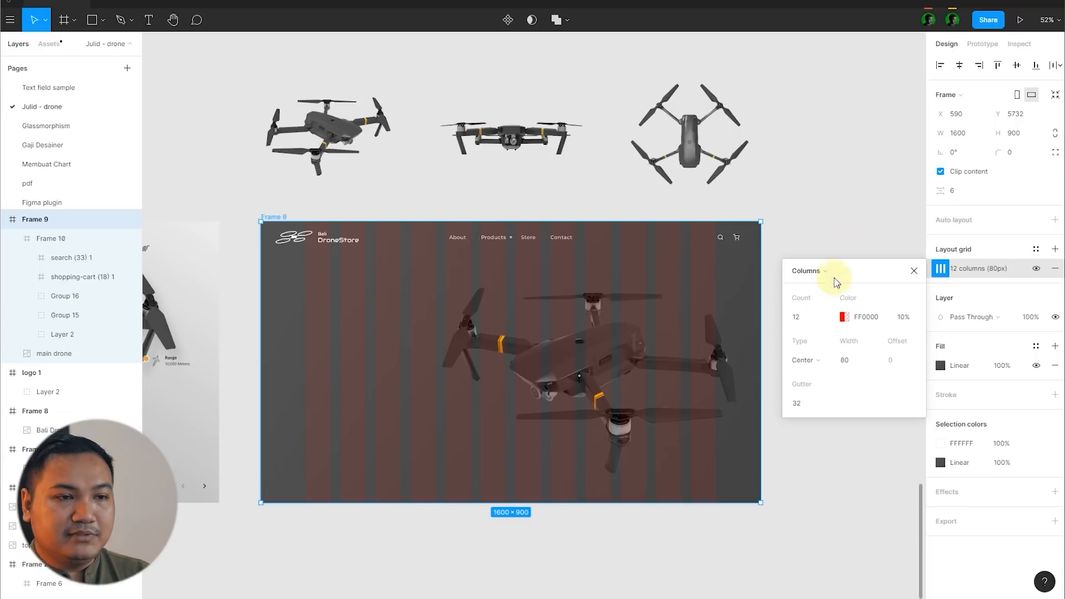
pyautogui.click(860, 214)
# Step: Examine the old homepage layout beside the new dark frame for the content that is still missing
pyautogui.scroll(-3, 819, 285)
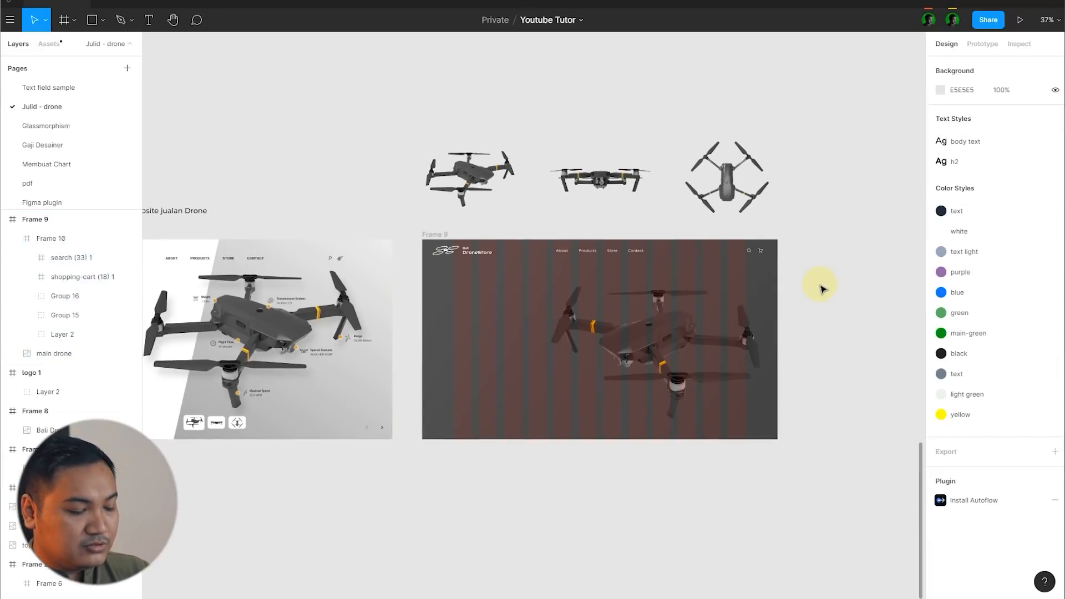
pyautogui.scroll(-2, 826, 368)
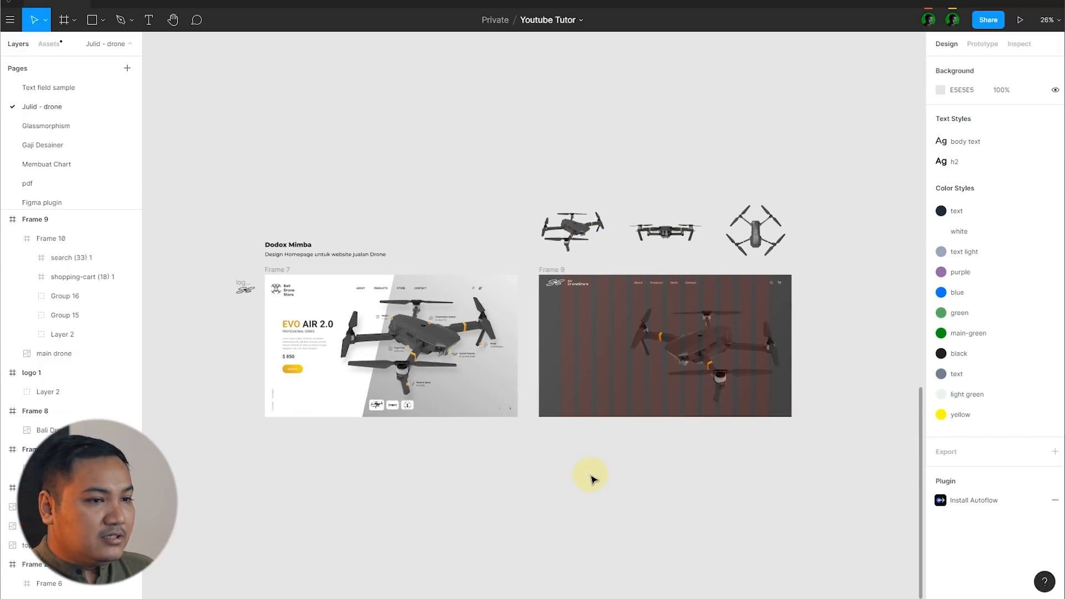
pyautogui.scroll(2, 684, 430)
pyautogui.scroll(-2, 686, 427)
pyautogui.click(320, 331)
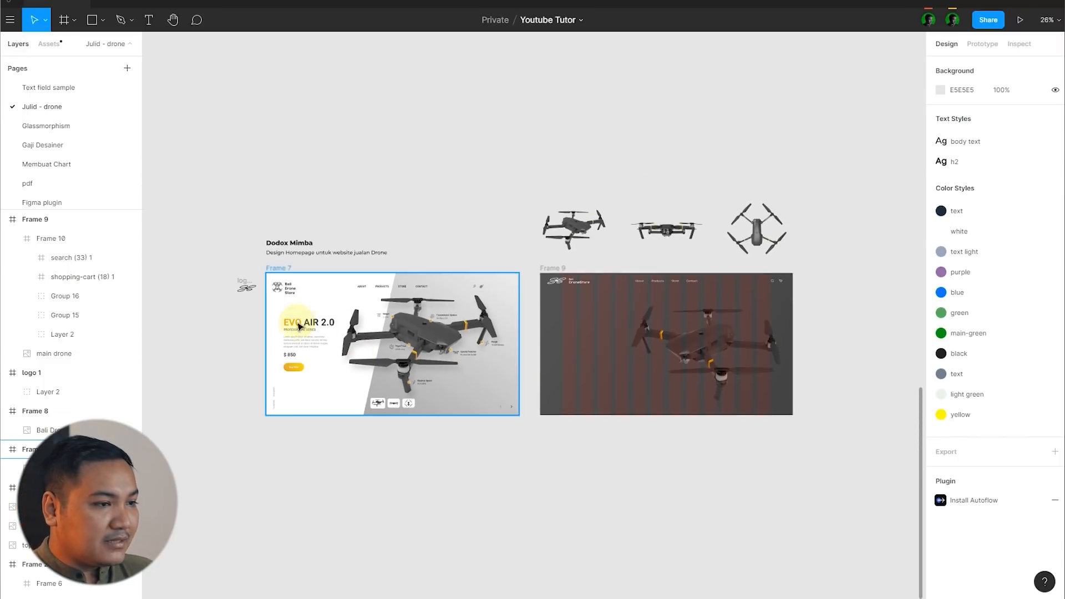
pyautogui.scroll(1, 367, 384)
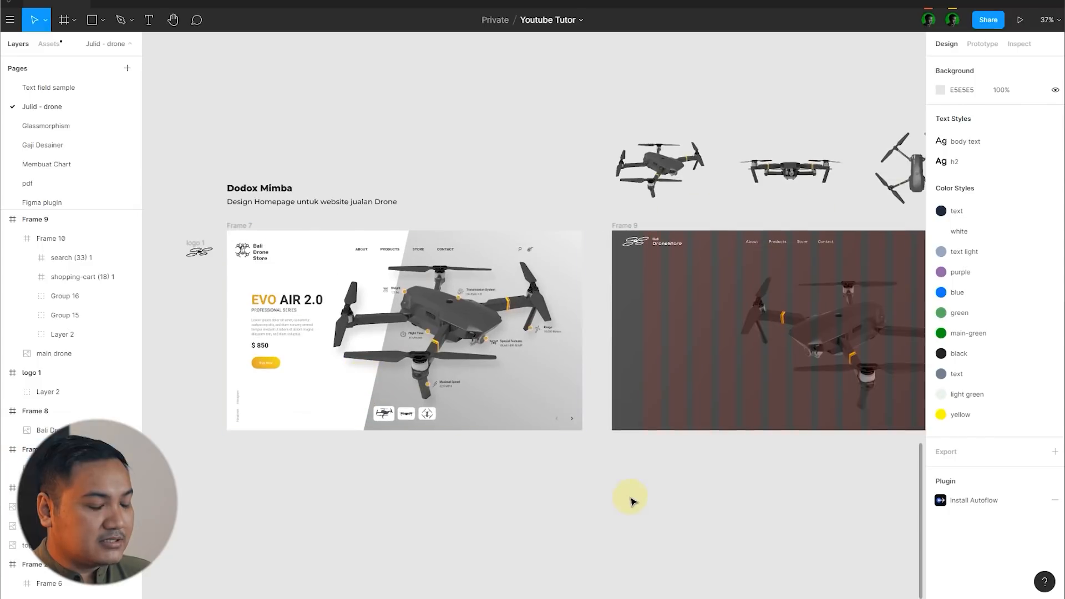
pyautogui.scroll(-1, 307, 419)
pyautogui.scroll(2, 589, 296)
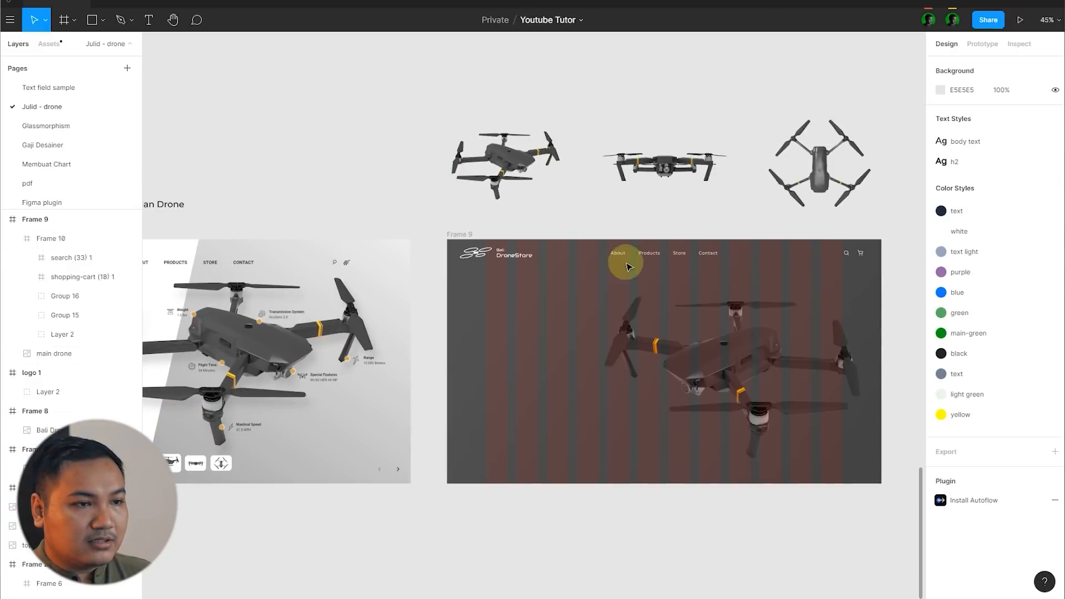
# Step: Duplicate the Products menu label into the empty area left of the drone, at about X 211, Y 374
pyautogui.scroll(2, 625, 262)
pyautogui.click(687, 246)
pyautogui.doubleClick(682, 245)
pyautogui.moveTo(673, 244); pyautogui.dragTo(439, 402)
# Step: Examine the product title, subtitle, description and price block in the old homepage design
pyautogui.scroll(-1, 521, 388)
pyautogui.scroll(-5, 650, 317)
pyautogui.scroll(1, 628, 359)
pyautogui.scroll(-2, 622, 358)
pyautogui.scroll(3, 317, 347)
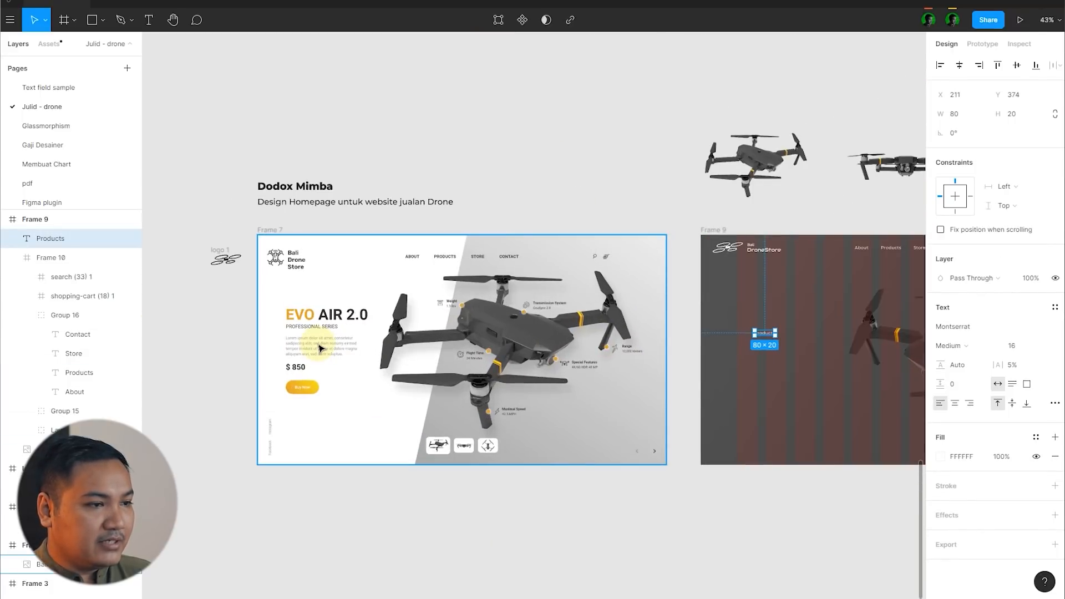
pyautogui.scroll(-2, 272, 347)
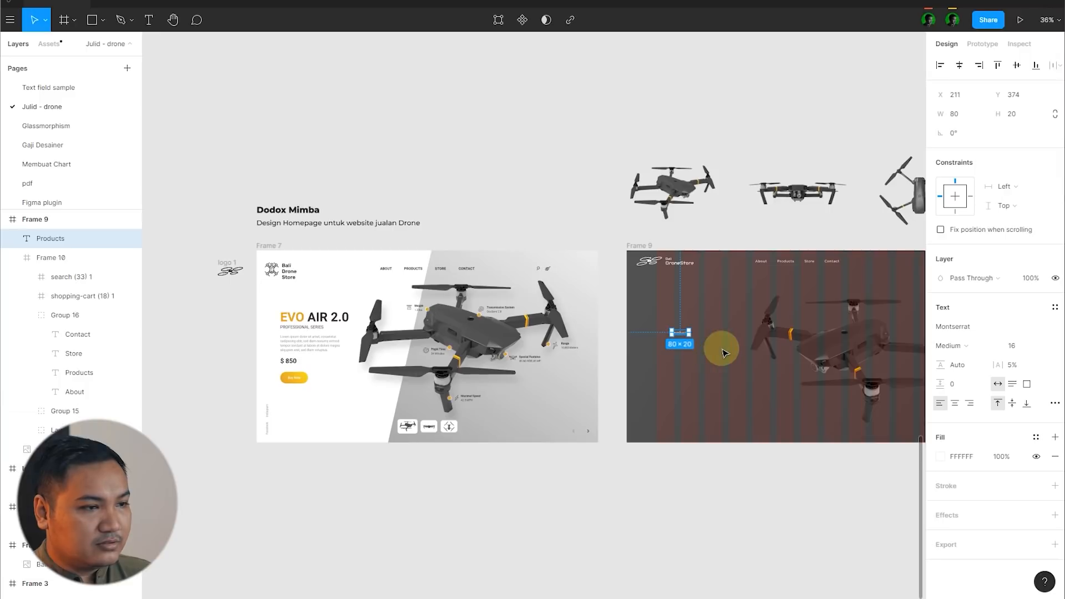
pyautogui.scroll(5, 300, 344)
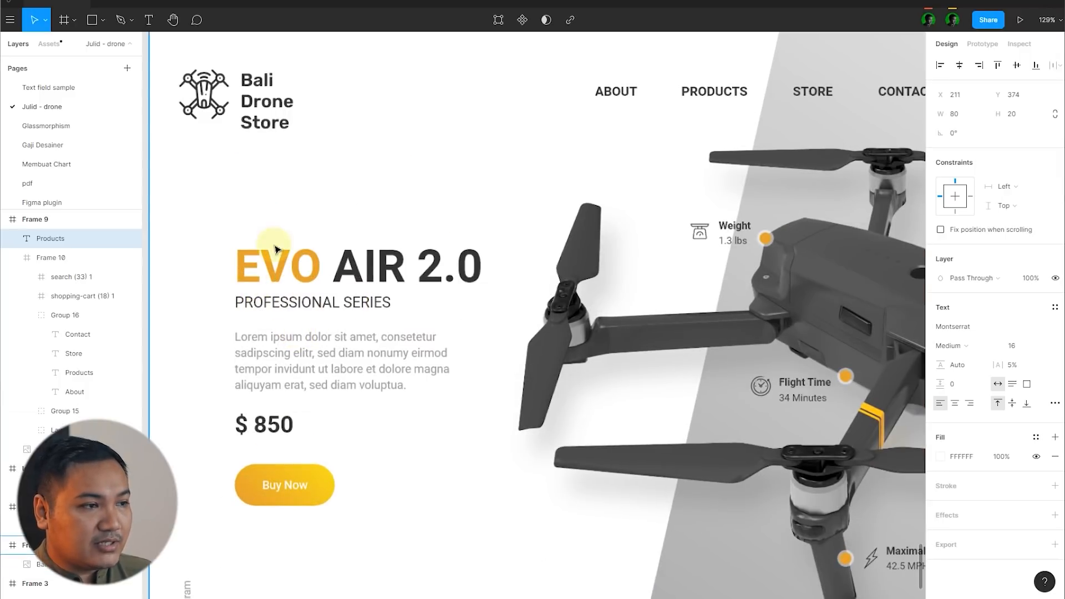
pyautogui.scroll(-2, 293, 281)
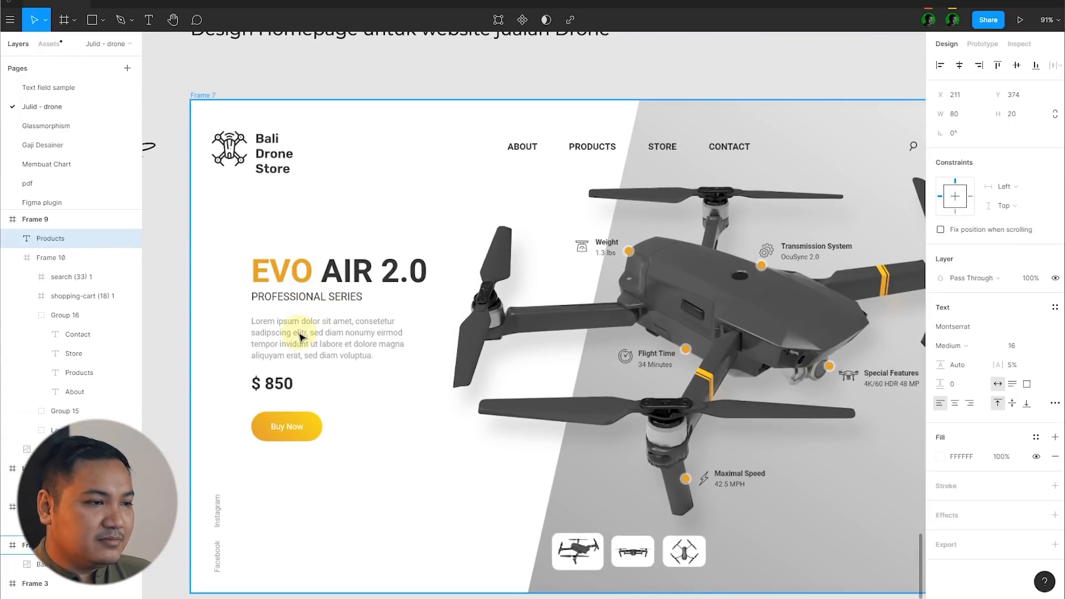
pyautogui.scroll(-3, 283, 322)
pyautogui.scroll(5, 272, 311)
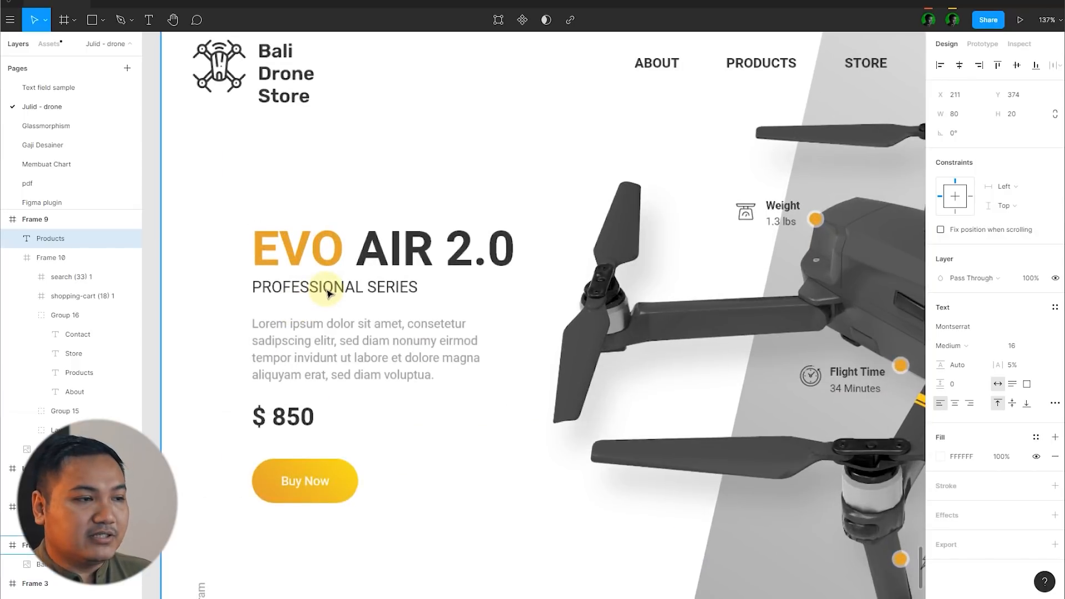
pyautogui.scroll(-5, 302, 220)
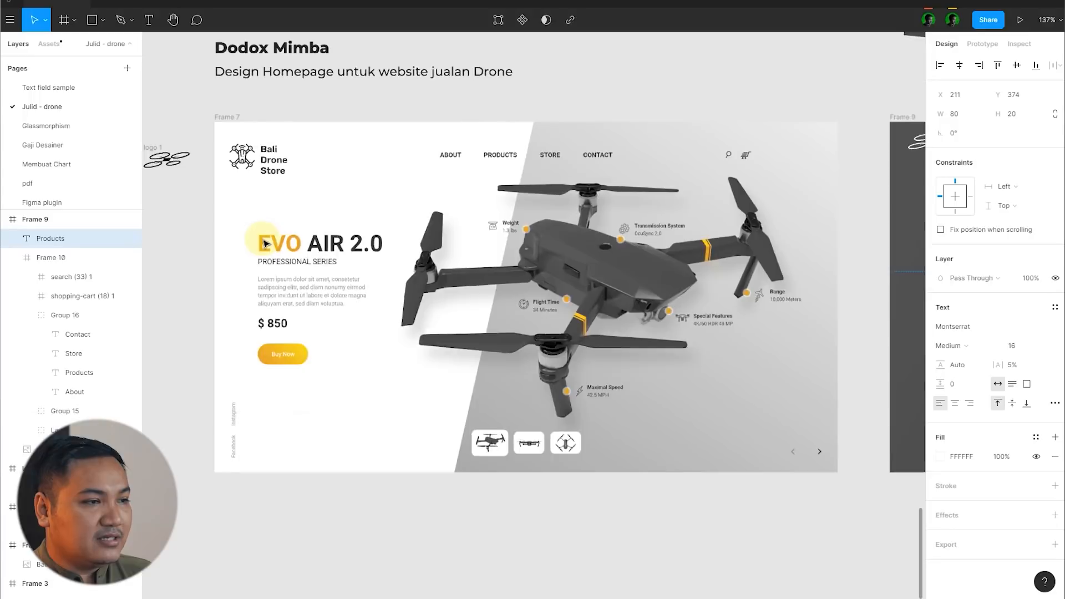
# Step: Replace the duplicated label's text with PROFESSIONAL SERIES
pyautogui.scroll(5, 461, 241)
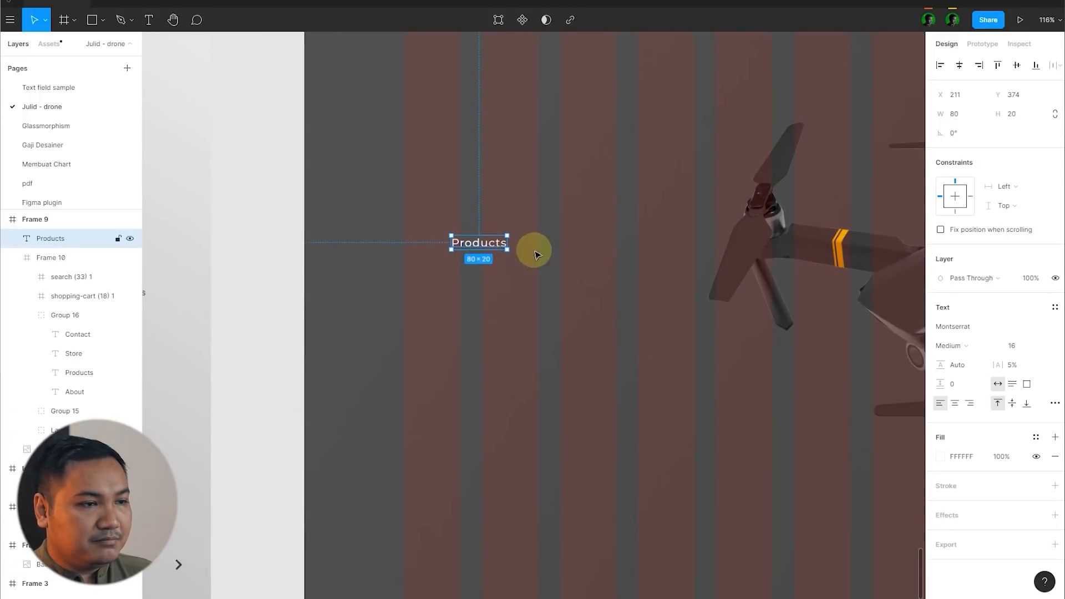
pyautogui.scroll(-5, 484, 248)
pyautogui.scroll(8, 677, 252)
pyautogui.doubleClick(624, 255)
pyautogui.write('PROFE')
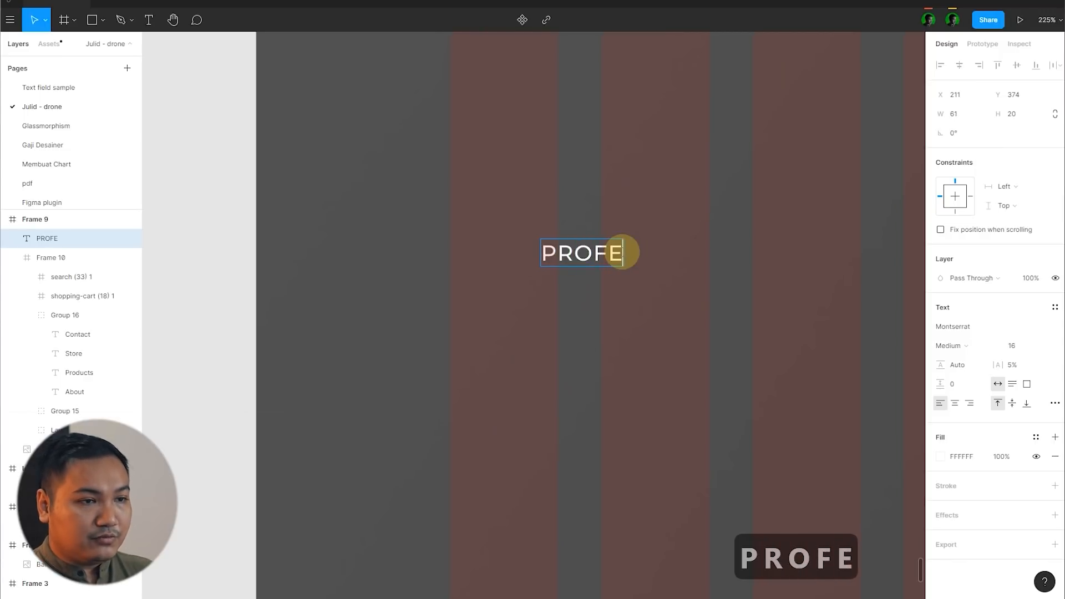
pyautogui.write('SSIONAL ER')
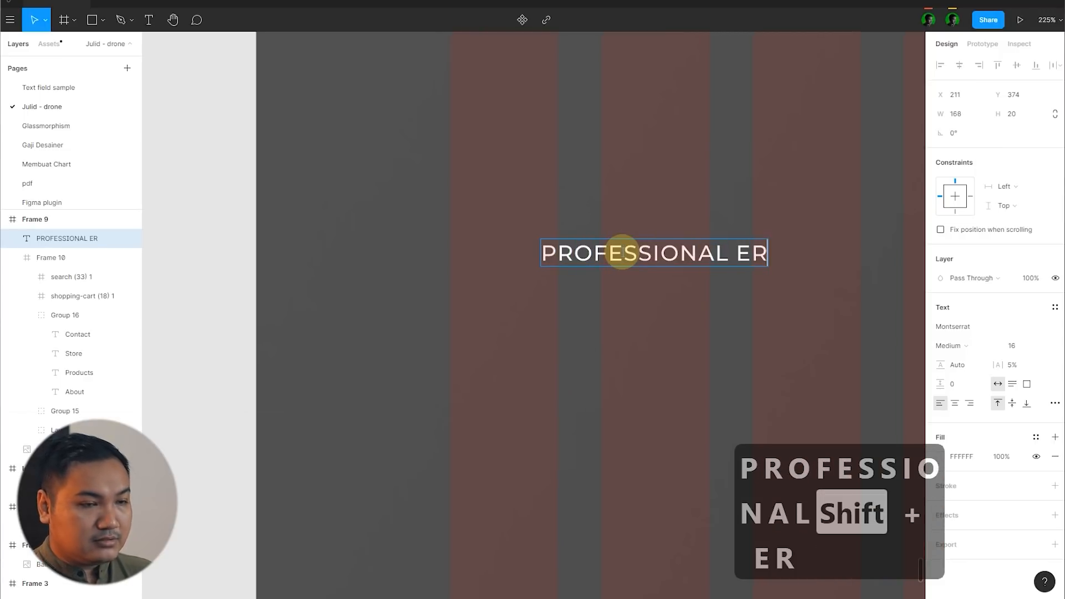
pyautogui.press('Left')
pyautogui.press('Left')
pyautogui.press('Left')
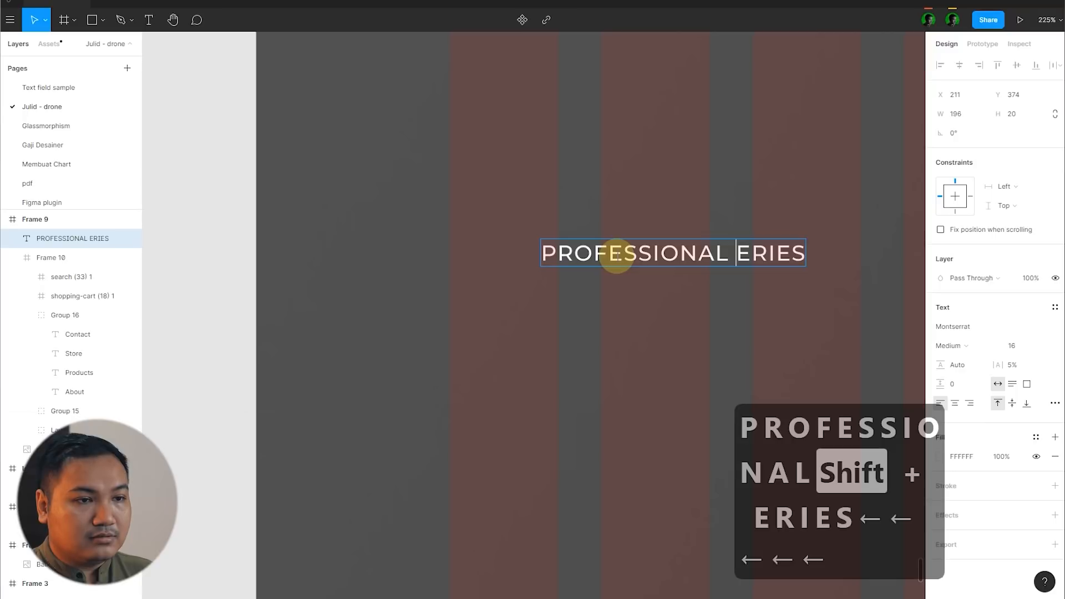
pyautogui.write('S')
pyautogui.click(183, 200)
# Step: Align the PROFESSIONAL SERIES text with the first grid column and place a copy below it at X 144, Y 336
pyautogui.scroll(-6, 570, 271)
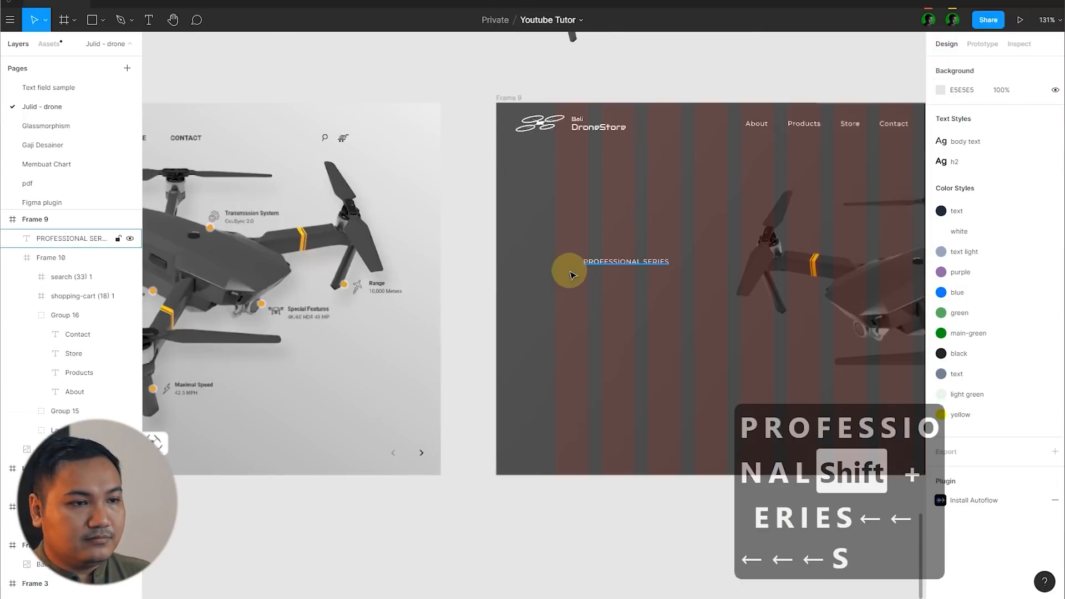
pyautogui.scroll(4, 610, 261)
pyautogui.moveTo(575, 280); pyautogui.dragTo(534, 248)
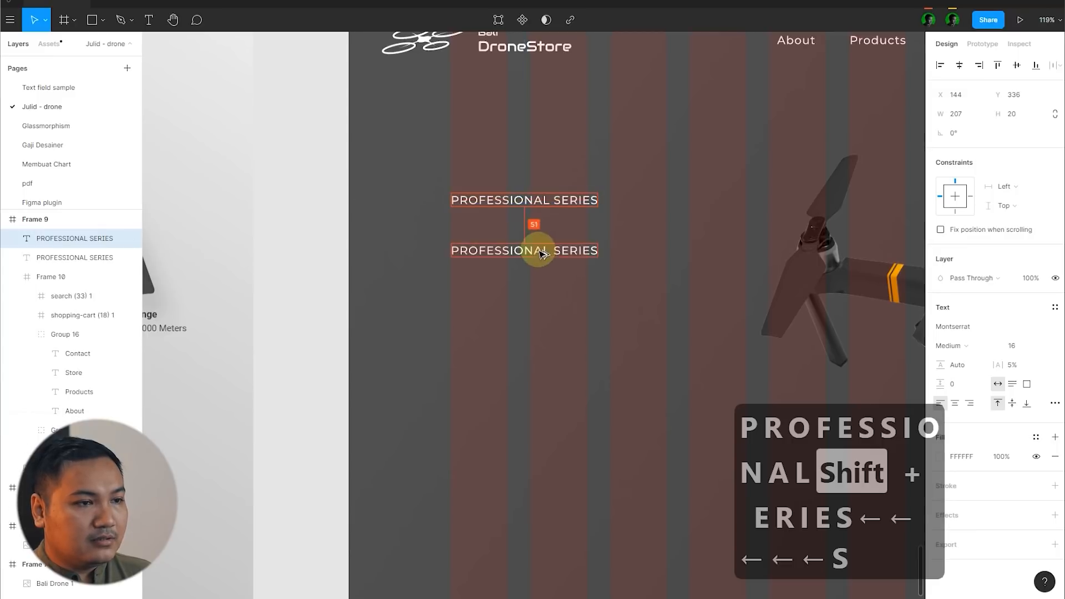
pyautogui.scroll(-6, 735, 233)
pyautogui.scroll(6, 737, 240)
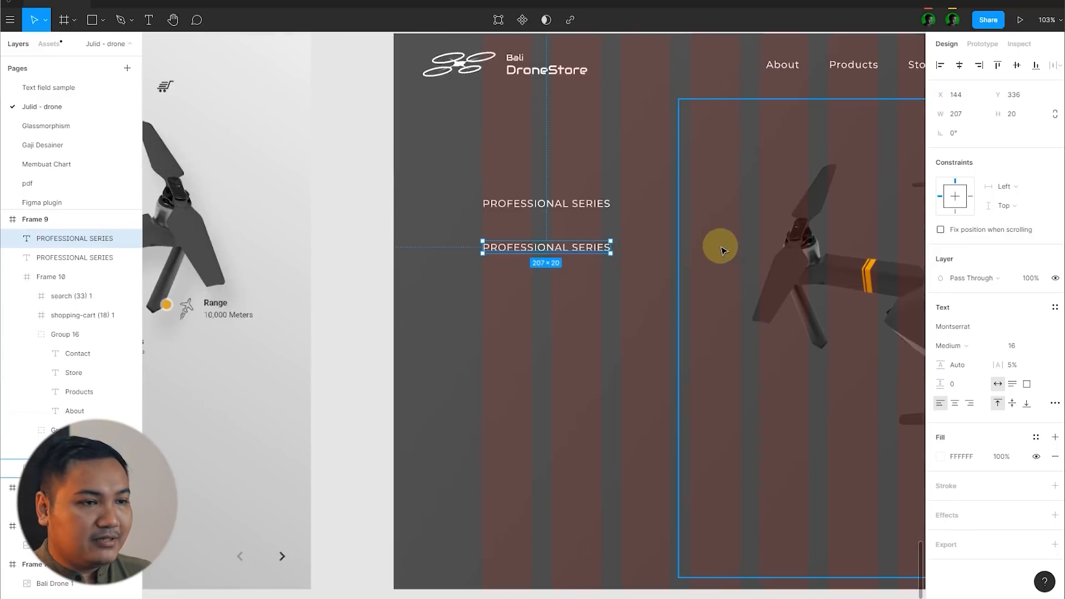
# Step: Change the lower copy's text to EVO AIR 2.0 and set its font size to 64
pyautogui.doubleClick(542, 248)
pyautogui.write('EVO AIR 2.0')
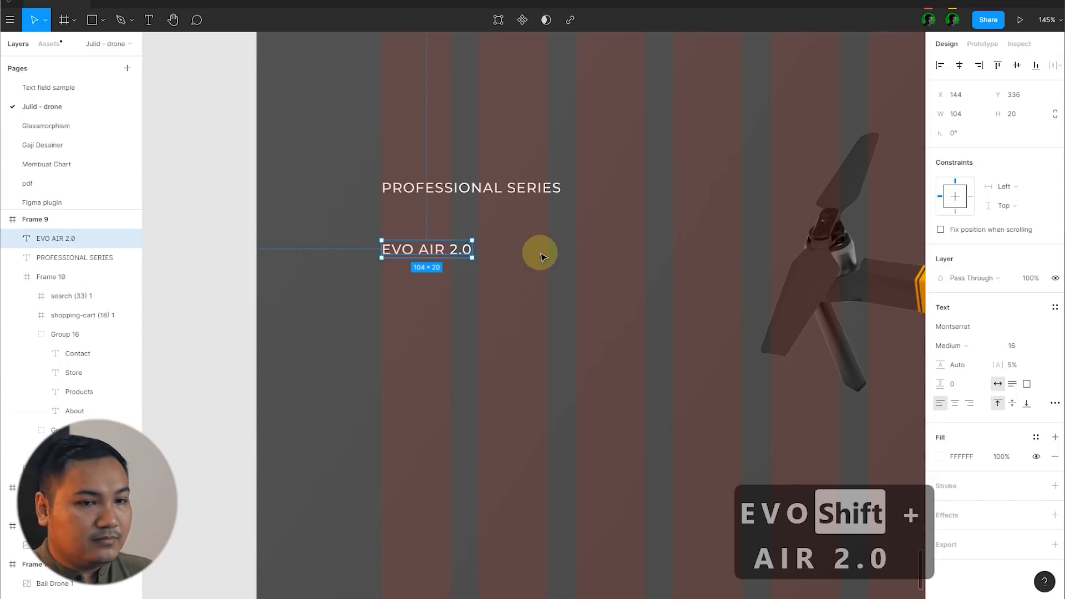
pyautogui.write('64')
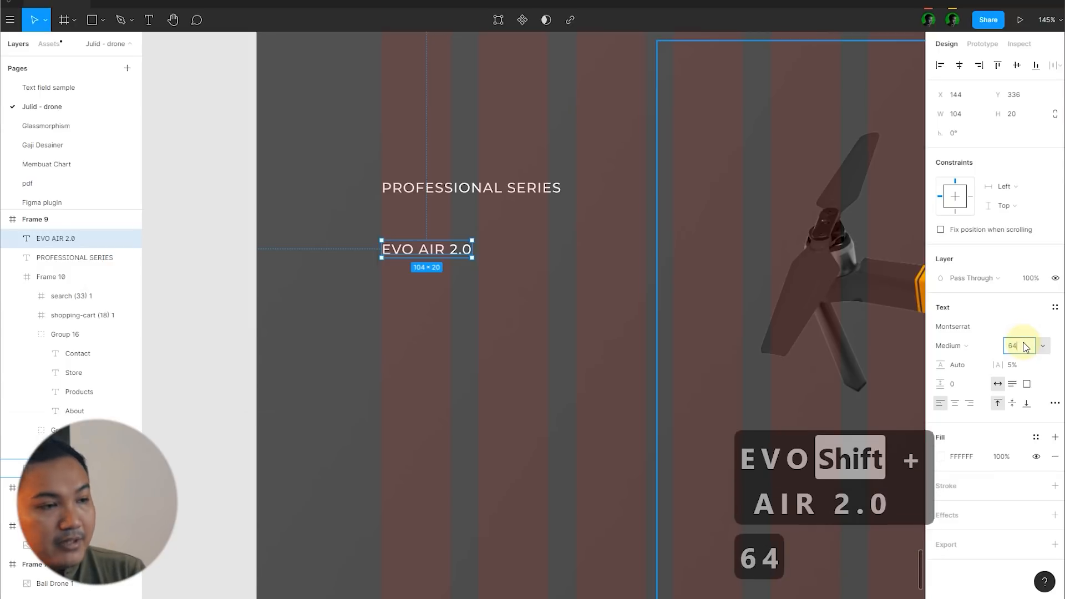
pyautogui.press('Return')
# Step: Set the EVO AIR 2.0 title to the Black weight and move it up under the subtitle, to Y 291
pyautogui.scroll(-10, 488, 340)
pyautogui.scroll(5, 556, 339)
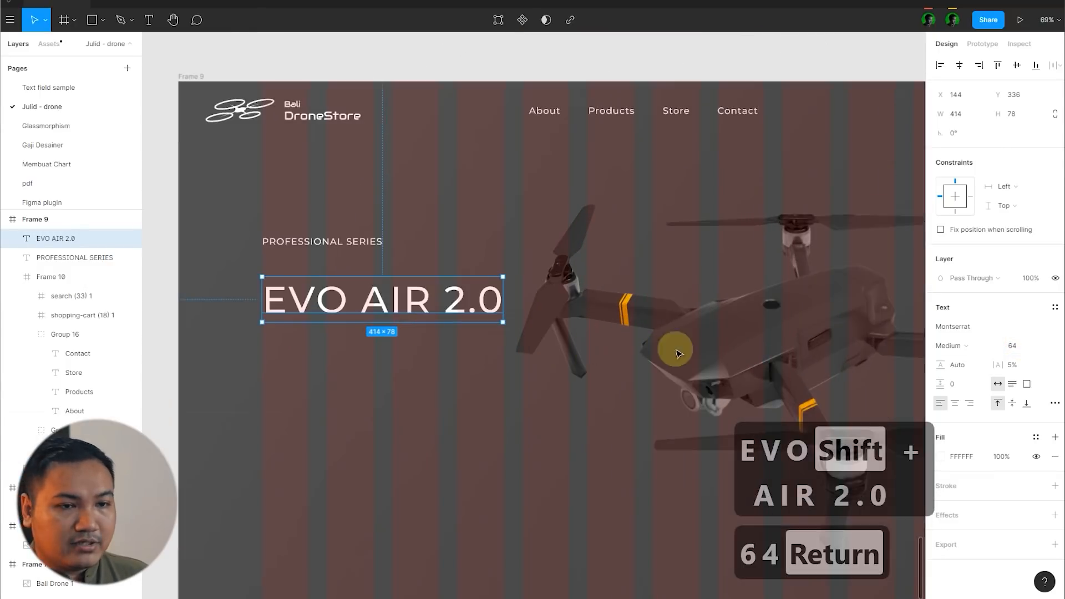
pyautogui.click(965, 345)
pyautogui.click(976, 402)
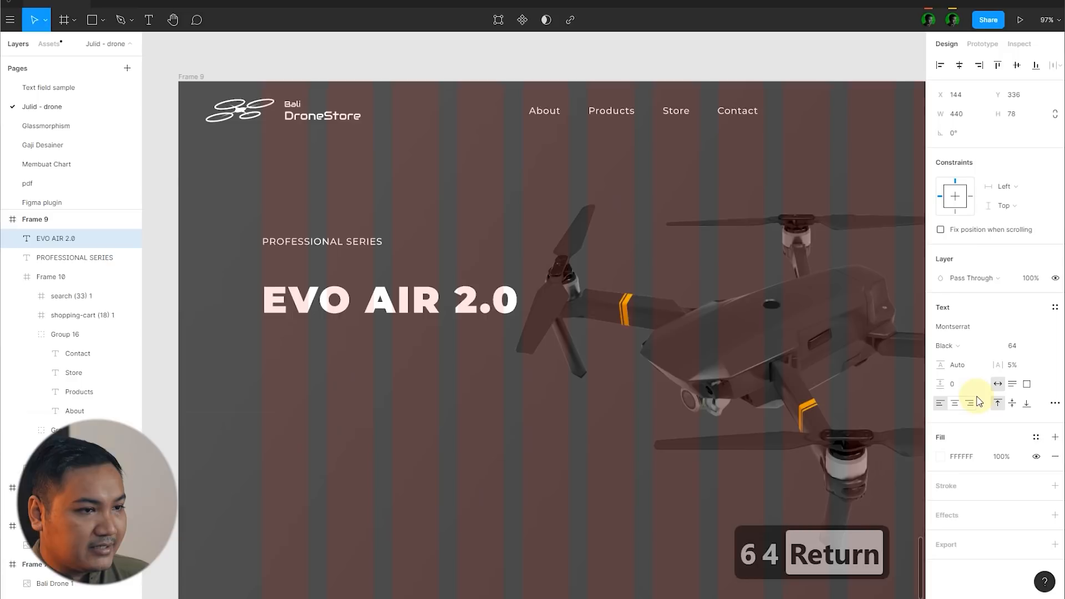
pyautogui.scroll(3, 409, 300)
pyautogui.click(417, 265)
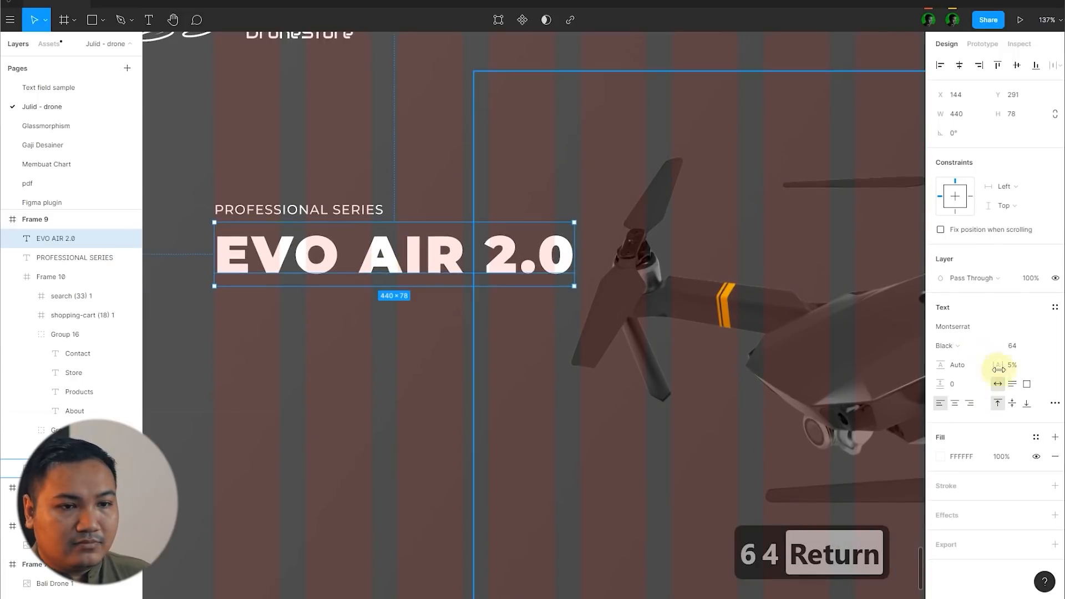
# Step: Set the letter spacing of the EVO AIR 2.0 title to 2%
pyautogui.click(1026, 367)
pyautogui.write('0')
pyautogui.press('Return')
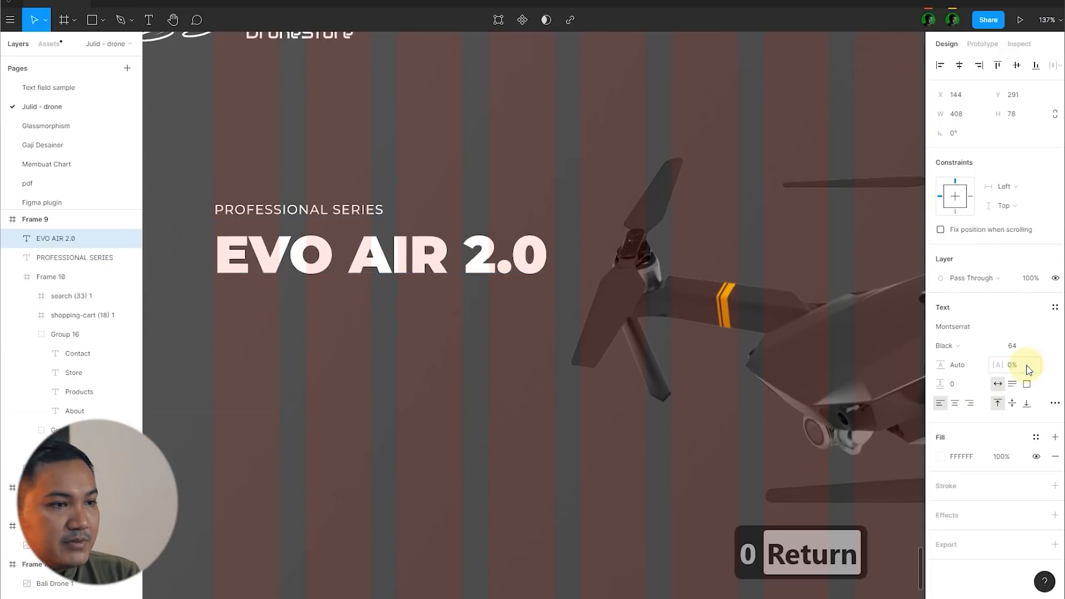
pyautogui.write('2')
pyautogui.press('Return')
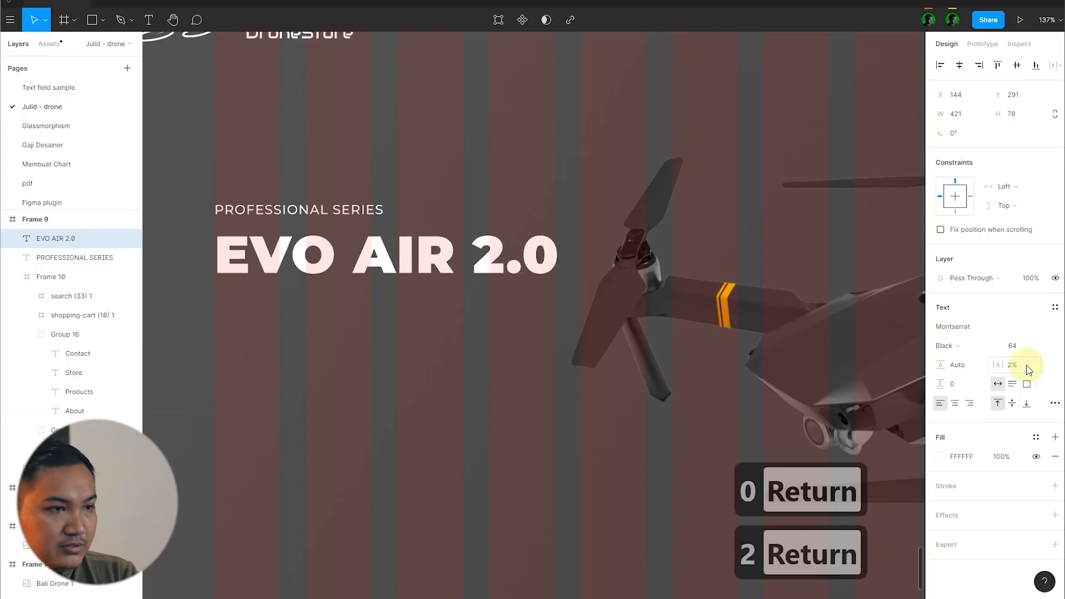
# Step: Deselect the title and hide the layout grids to check the design without columns
pyautogui.scroll(-10, 686, 325)
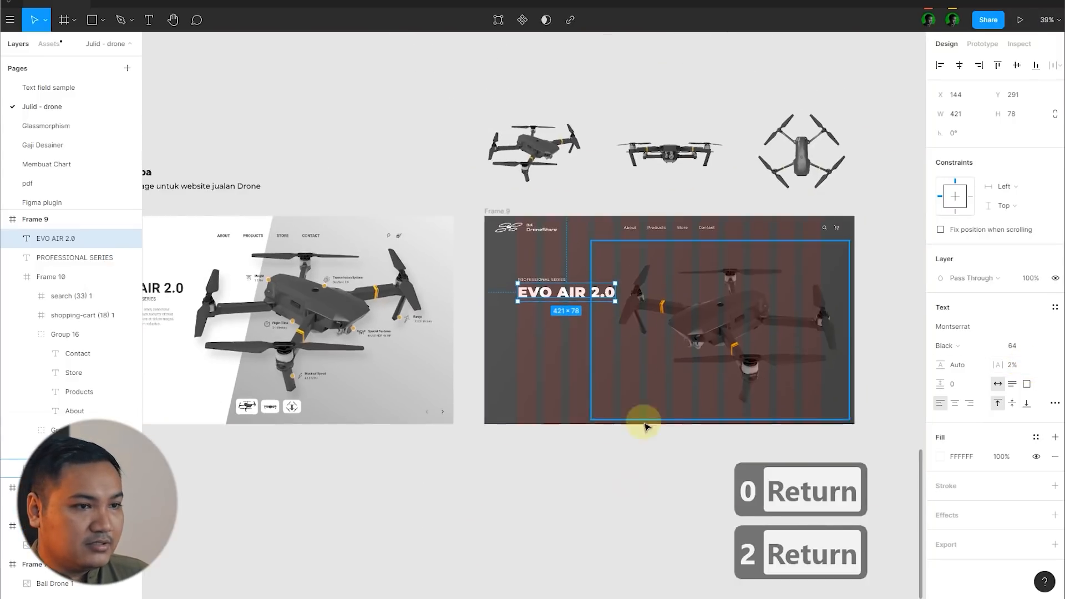
pyautogui.click(626, 491)
pyautogui.hotkey('ctrl', 'shift', '4')
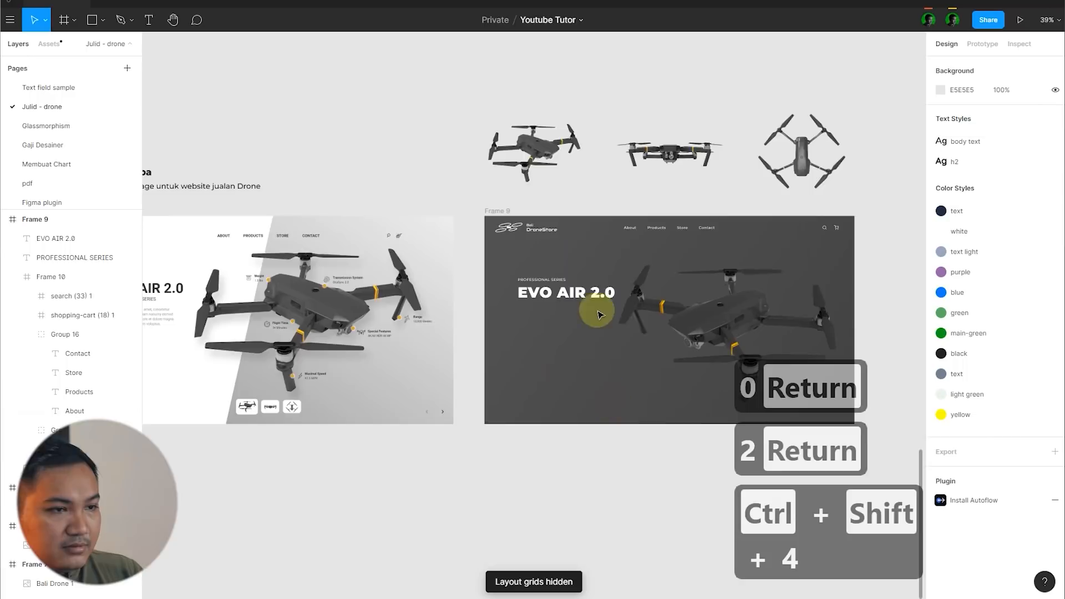
# Step: Move the EVO AIR 2.0 title up slightly to Y 289 and deselect it
pyautogui.scroll(5, 570, 304)
pyautogui.click(570, 304)
pyautogui.press('Up')
pyautogui.press('Up')
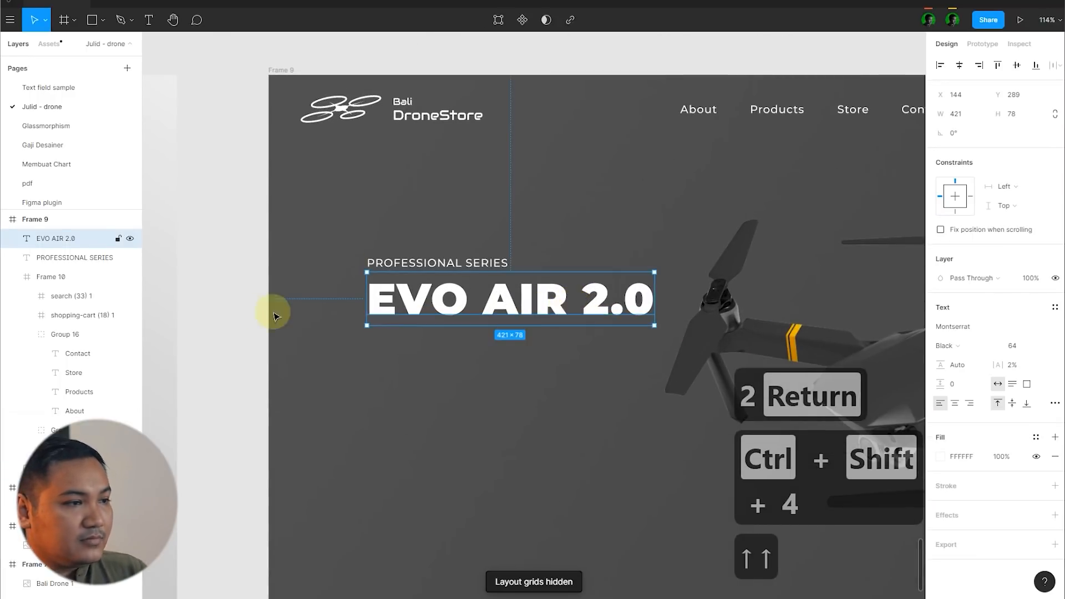
pyautogui.click(240, 309)
pyautogui.scroll(-3, 239, 308)
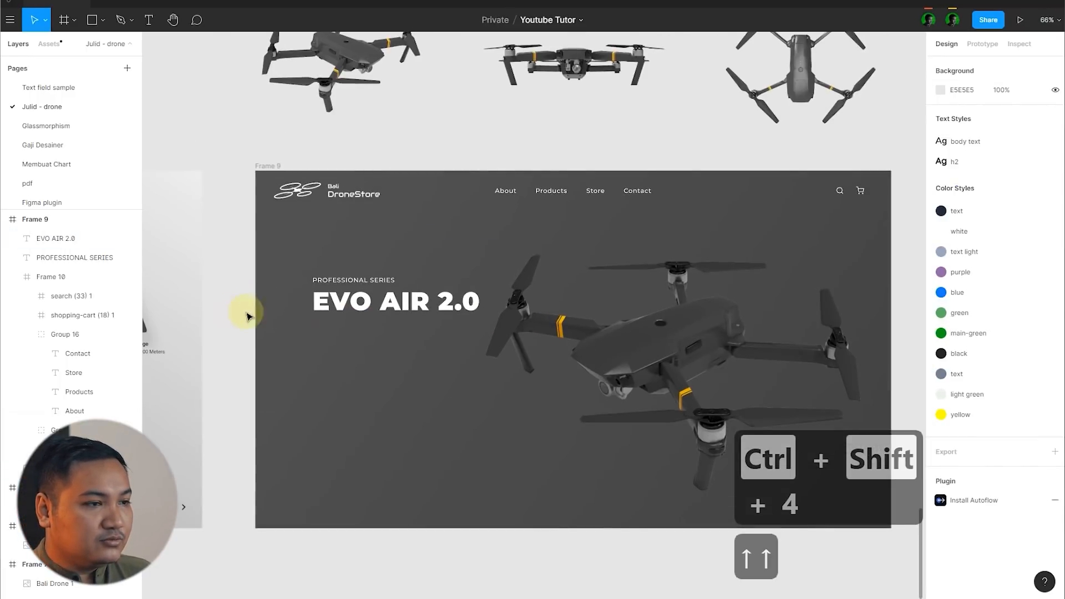
# Step: Duplicate the PROFESSIONAL SERIES subtitle below the title at Y 390 and set the copy's letter spacing to 0%
pyautogui.click(361, 280)
pyautogui.moveTo(368, 281); pyautogui.dragTo(372, 334)
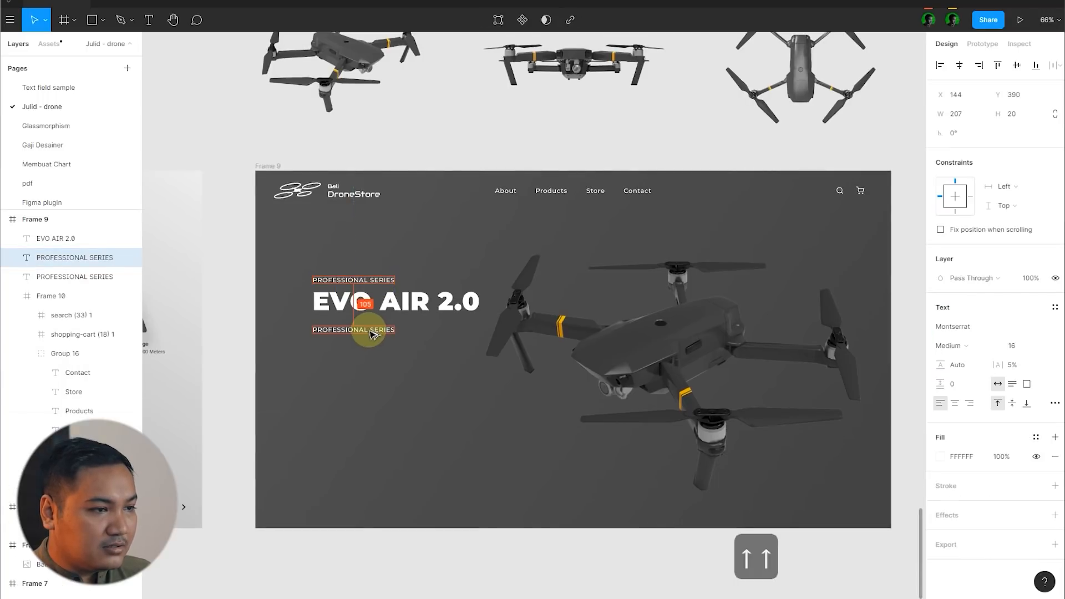
pyautogui.scroll(3, 344, 361)
pyautogui.click(1013, 366)
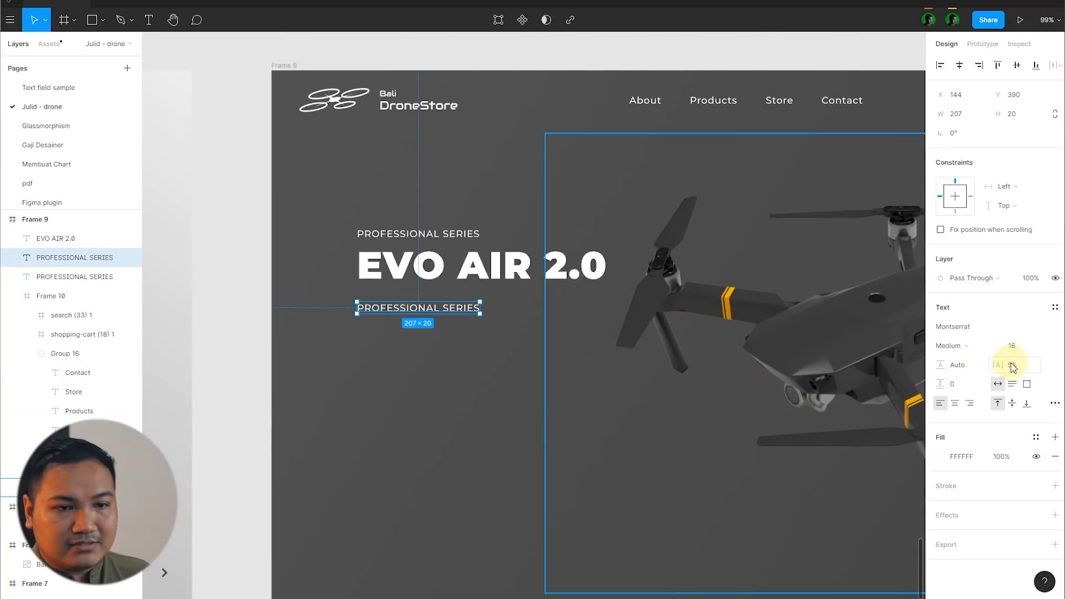
pyautogui.write('0')
pyautogui.press('Return')
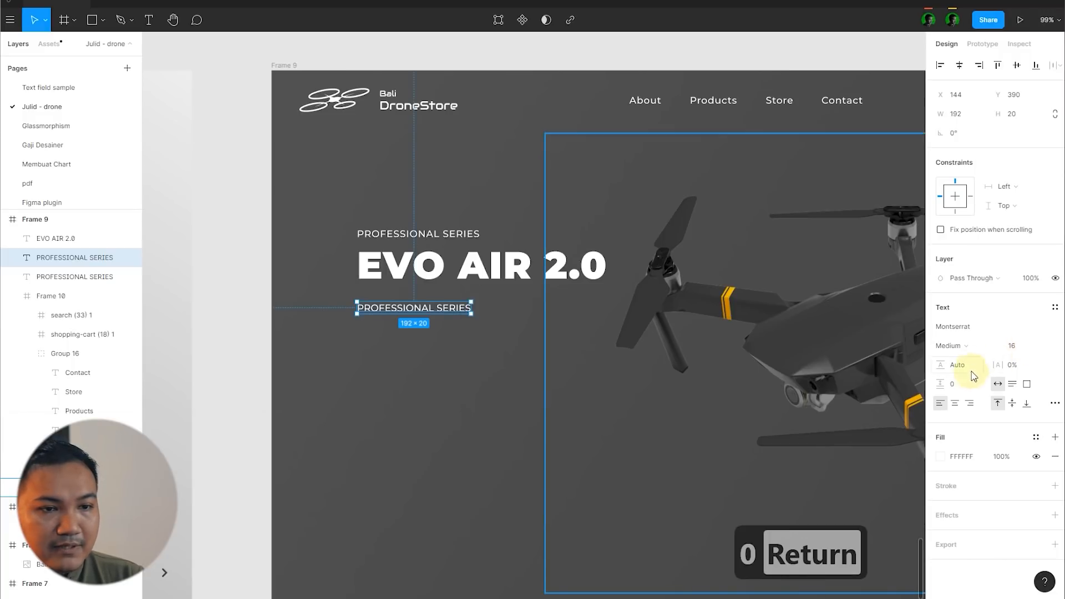
# Step: Try the Regular weight on the lower subtitle copy and return it to Medium
pyautogui.click(961, 347)
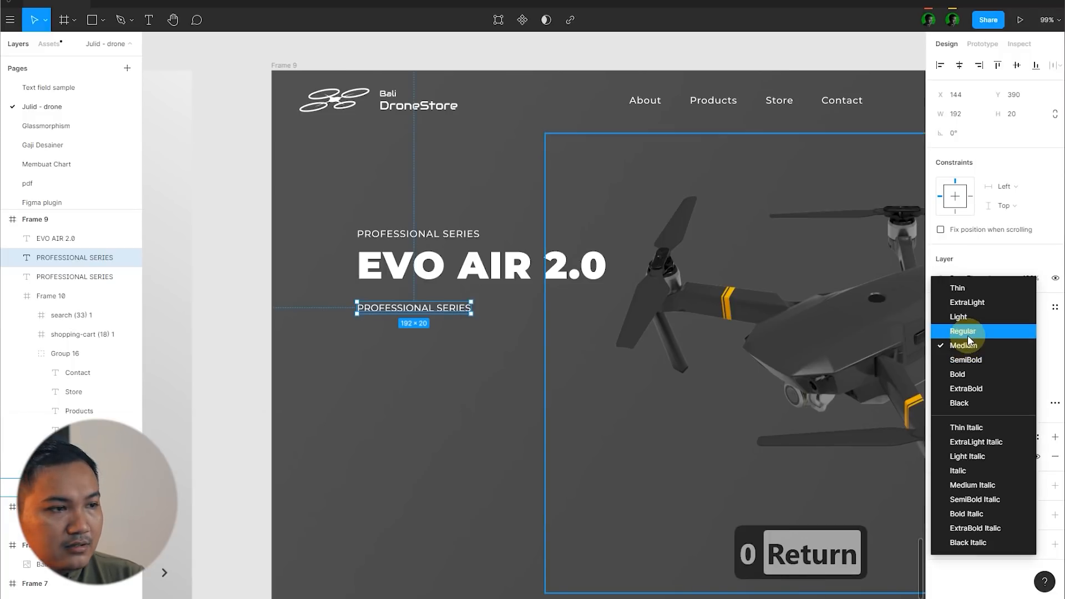
pyautogui.click(967, 335)
pyautogui.click(971, 348)
pyautogui.click(973, 356)
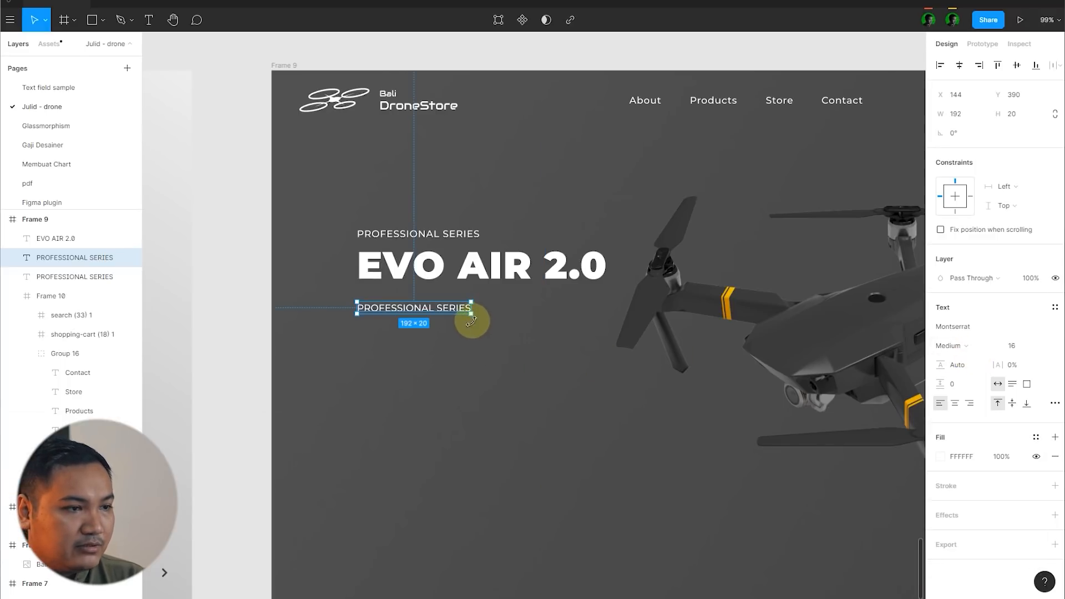
# Step: Enlarge the lower copy's text box to 361 × 158 and fill it with lorem ipsum text using a plugin
pyautogui.moveTo(470, 314); pyautogui.dragTo(571, 395)
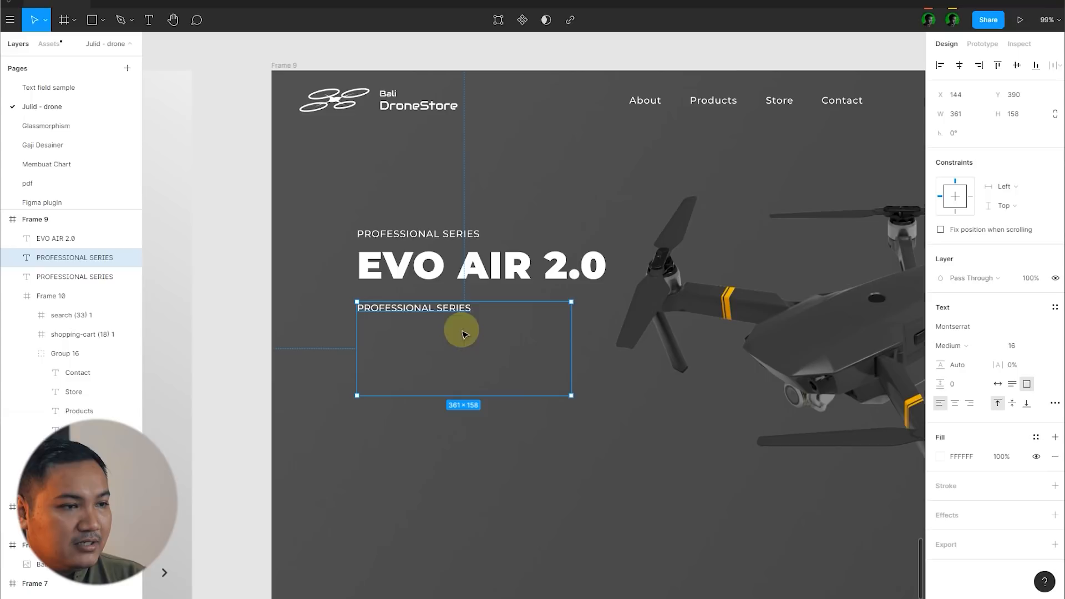
pyautogui.rightClick(454, 305)
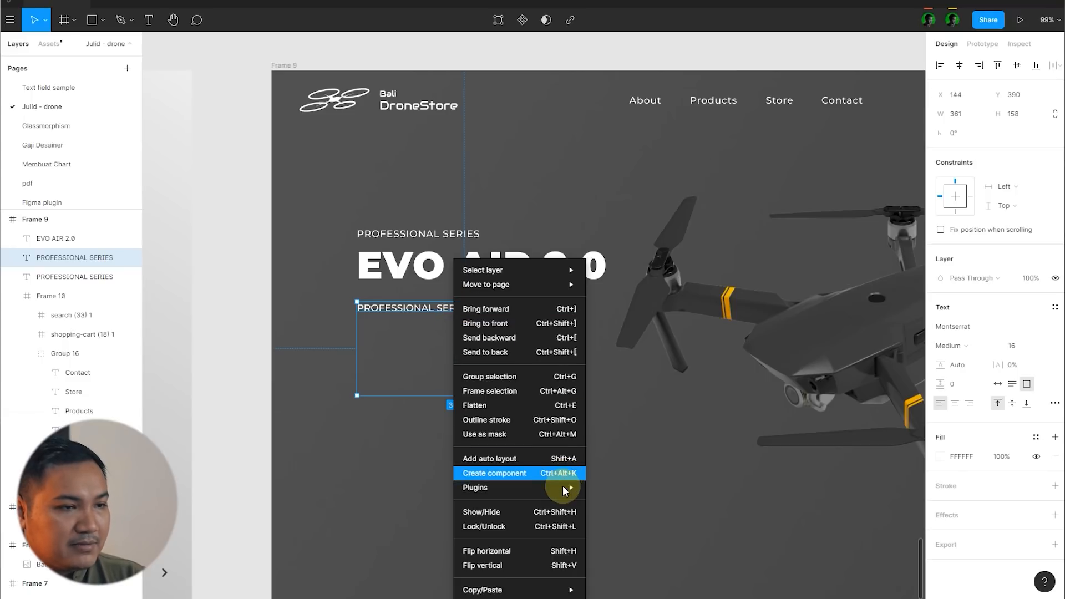
pyautogui.moveTo(563, 486)
pyautogui.click(644, 295)
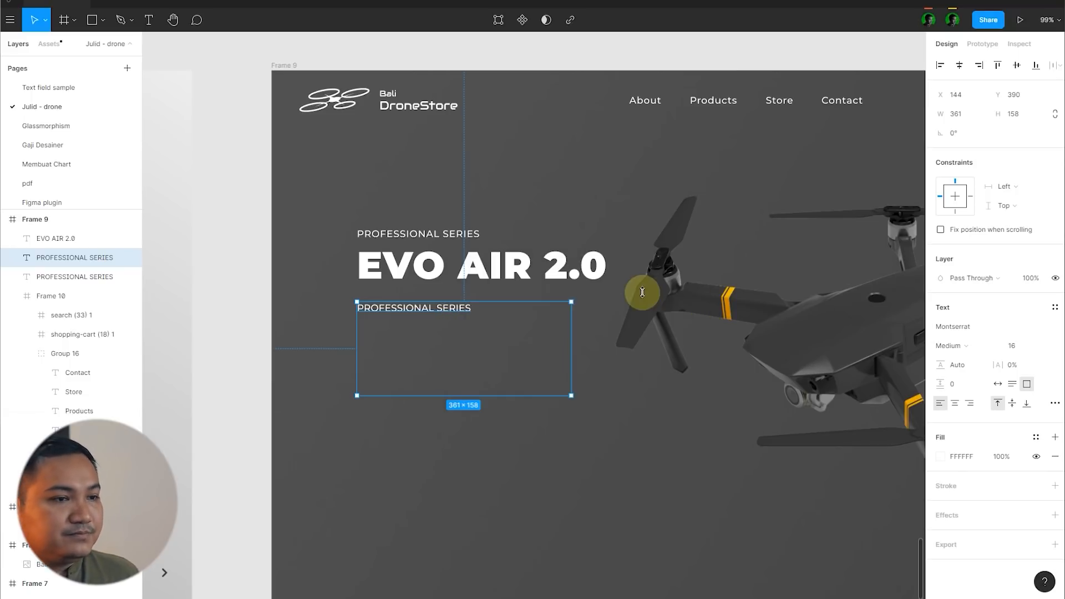
pyautogui.click(840, 243)
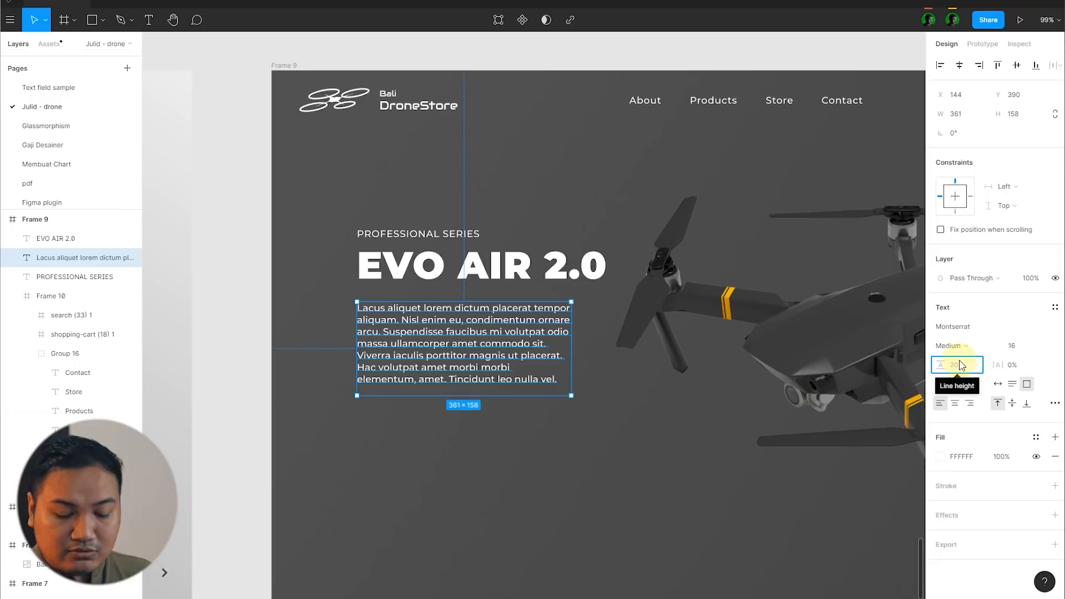
# Step: Try line heights of 160% and 180% on the placeholder paragraph
pyautogui.write('160%')
pyautogui.press('Return')
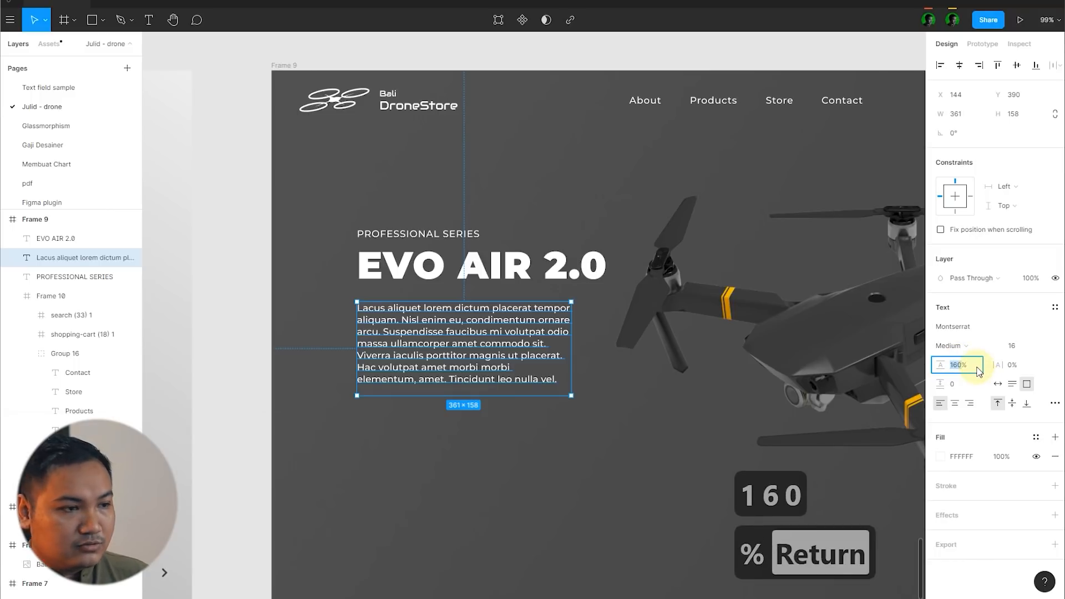
pyautogui.write('80')
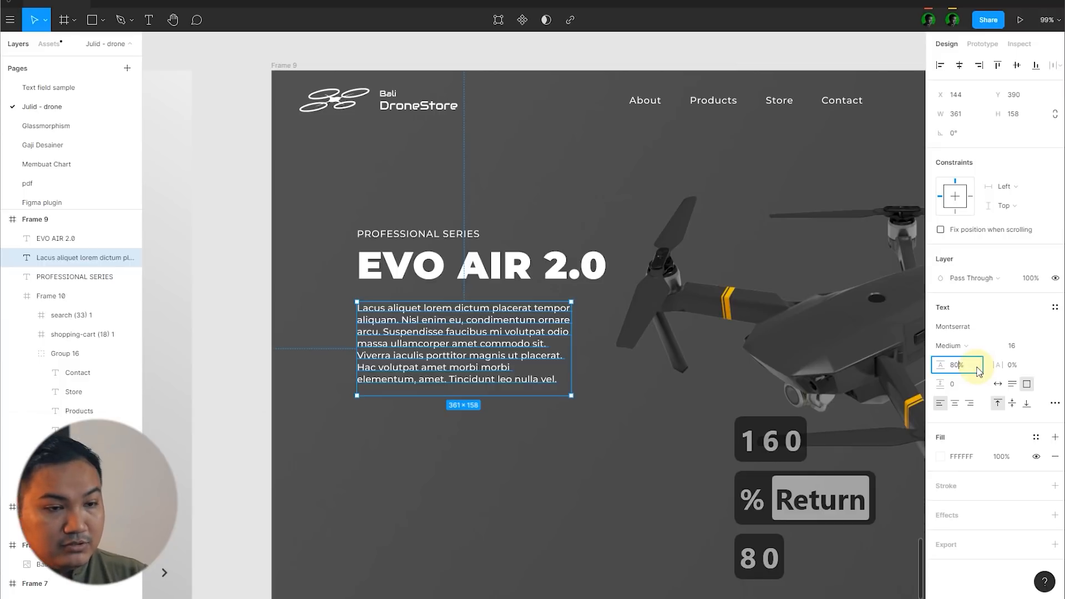
pyautogui.press('BackSpace')
pyautogui.press('BackSpace')
pyautogui.write('180')
pyautogui.press('Return')
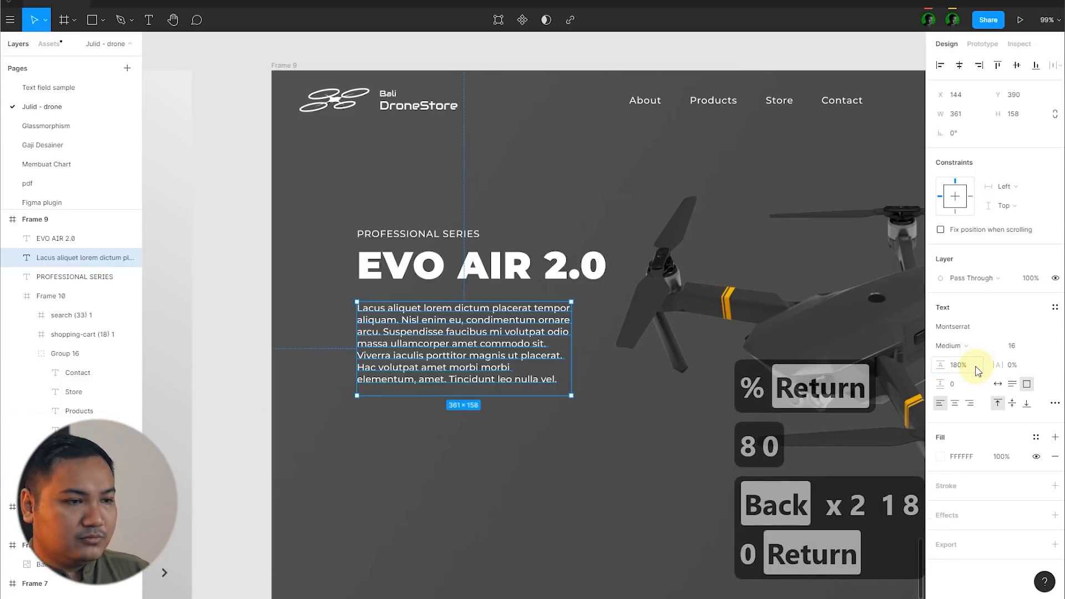
# Step: Reselect the placeholder paragraph and set its line height to 160%
pyautogui.click(277, 348)
pyautogui.click(438, 340)
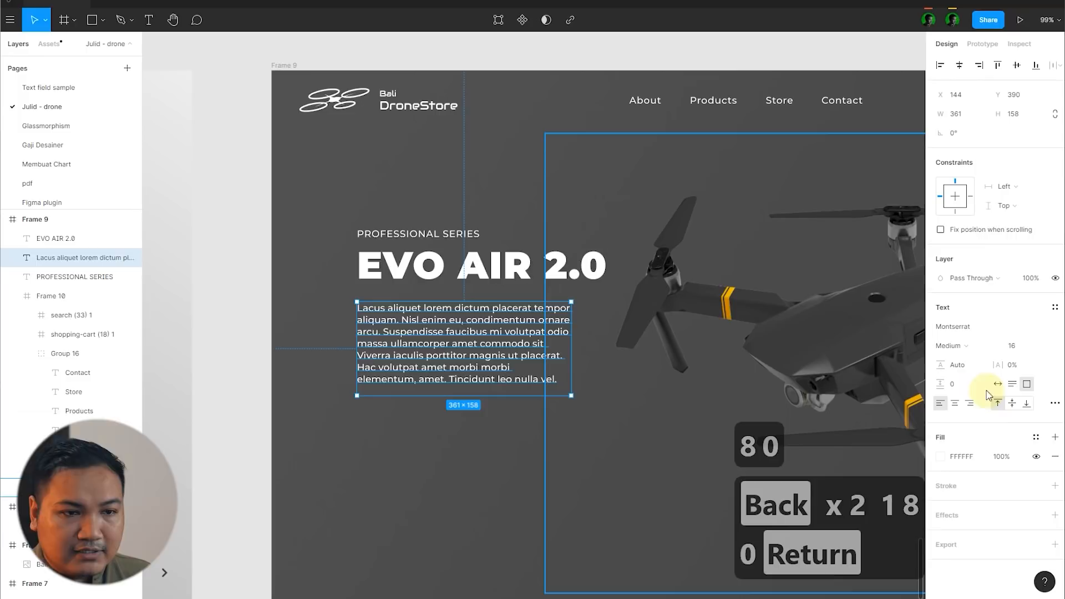
pyautogui.write('160')
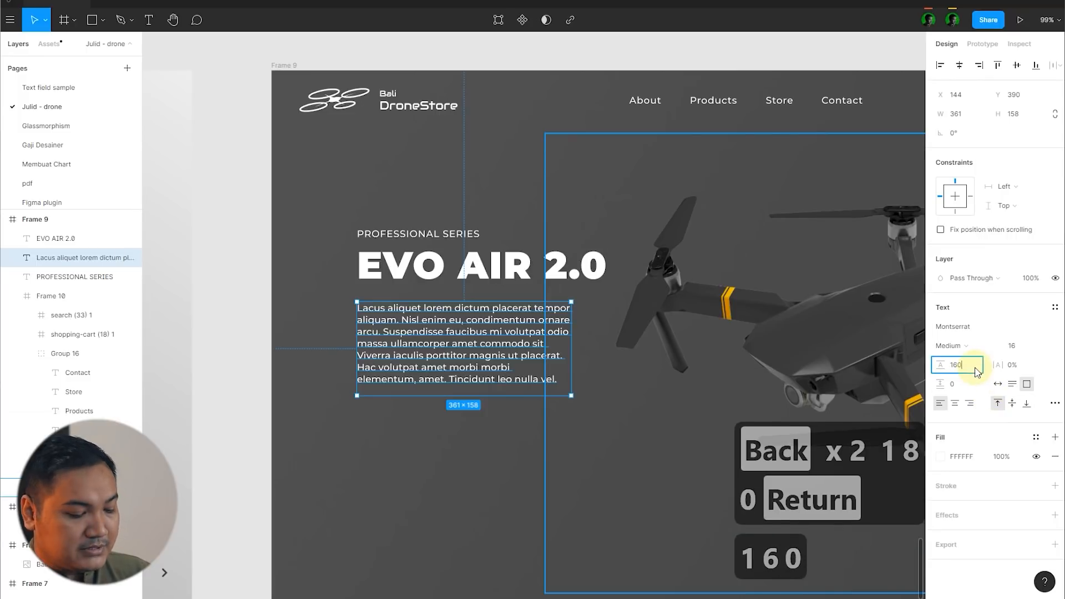
pyautogui.write('%')
pyautogui.press('Return')
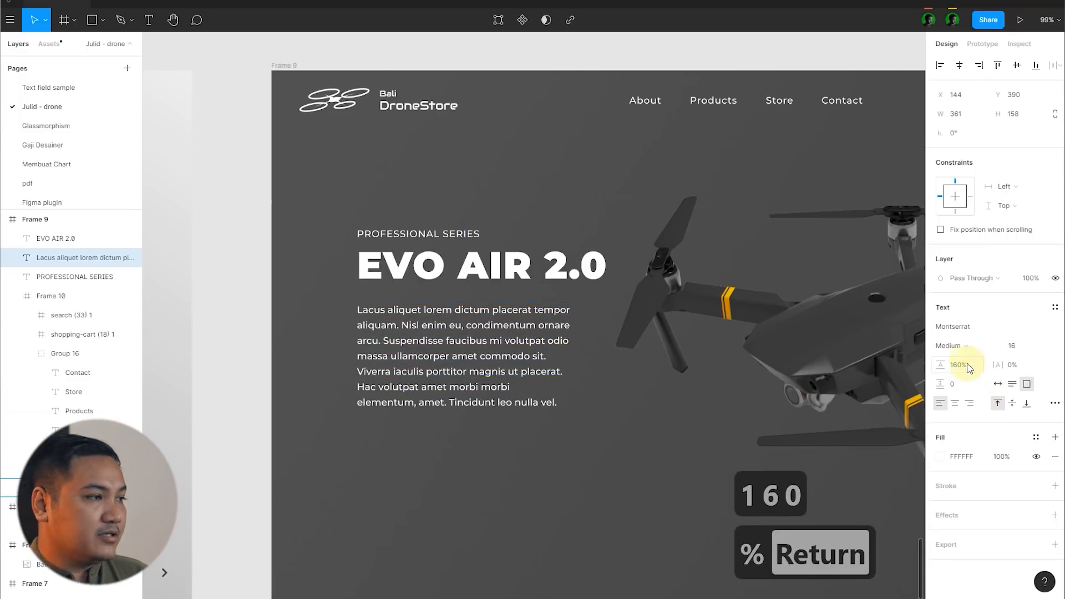
# Step: Delete the paragraph's text after "commodo sit." and set its text box to auto height
pyautogui.scroll(3, 519, 380)
pyautogui.doubleClick(567, 342)
pyautogui.moveTo(568, 343); pyautogui.dragTo(668, 476)
pyautogui.press('BackSpace')
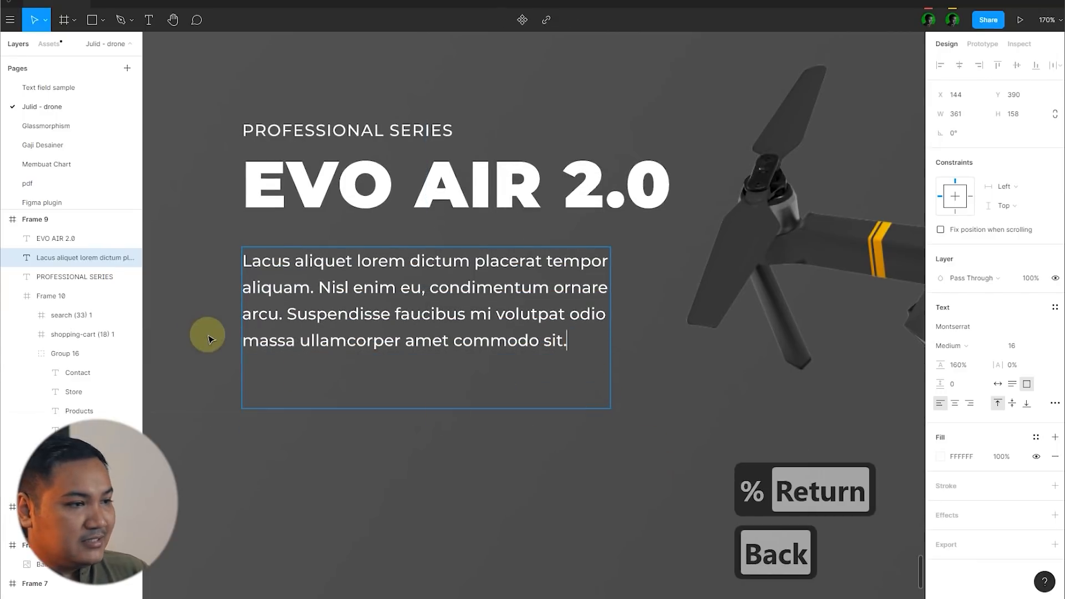
pyautogui.press('Escape')
pyautogui.click(1012, 384)
# Step: Move the paragraph down to Y 405 and set its line height to 180%
pyautogui.scroll(-2, 513, 311)
pyautogui.moveTo(499, 304); pyautogui.dragTo(496, 316)
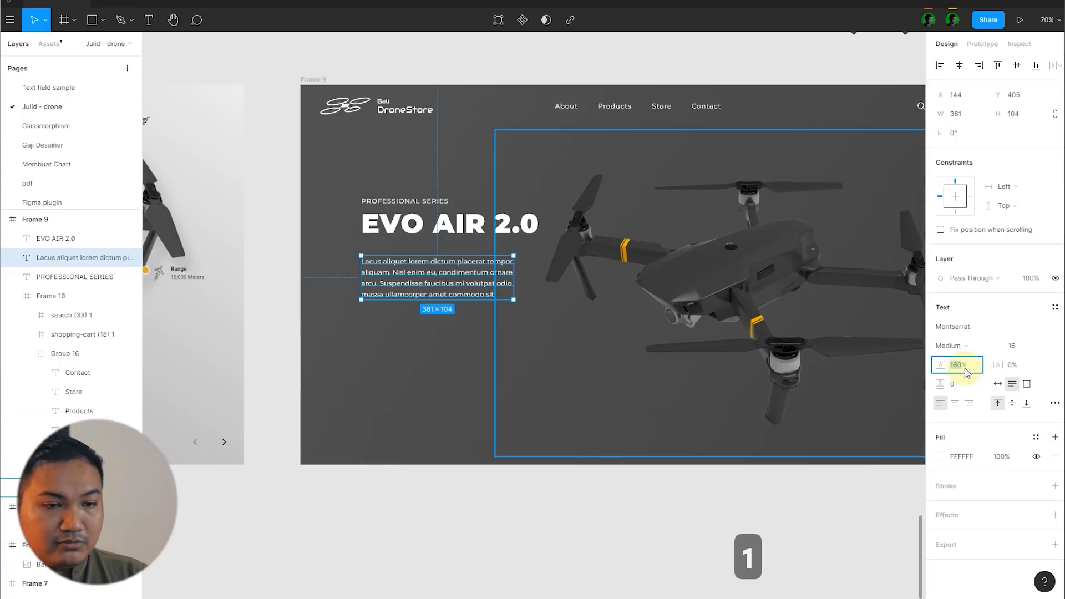
pyautogui.click(965, 366)
pyautogui.write('180')
pyautogui.press('Return')
pyautogui.scroll(1, 637, 346)
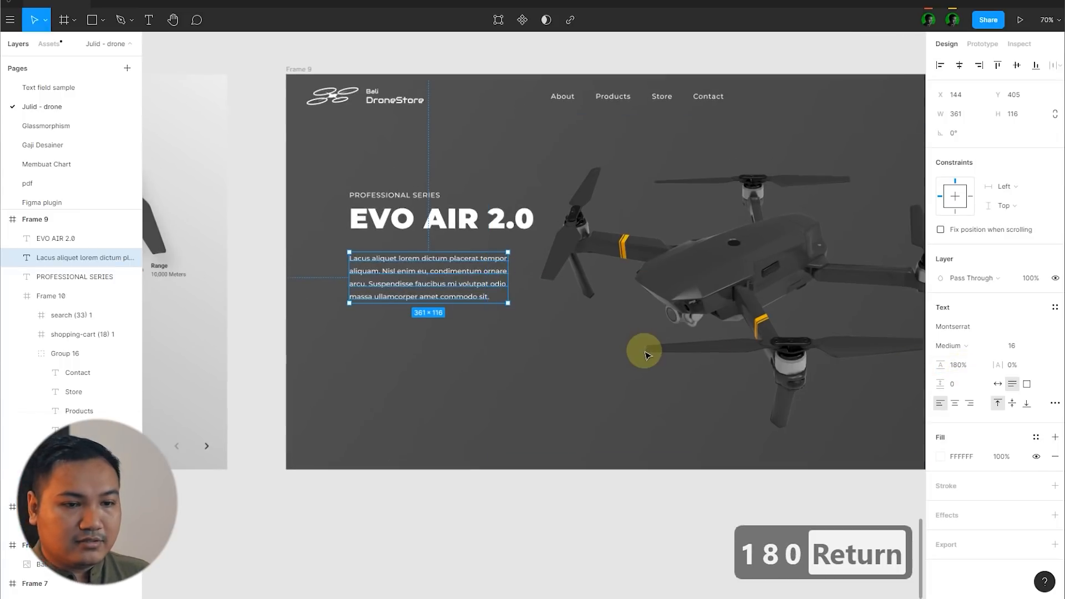
pyautogui.click(1035, 438)
pyautogui.click(1034, 439)
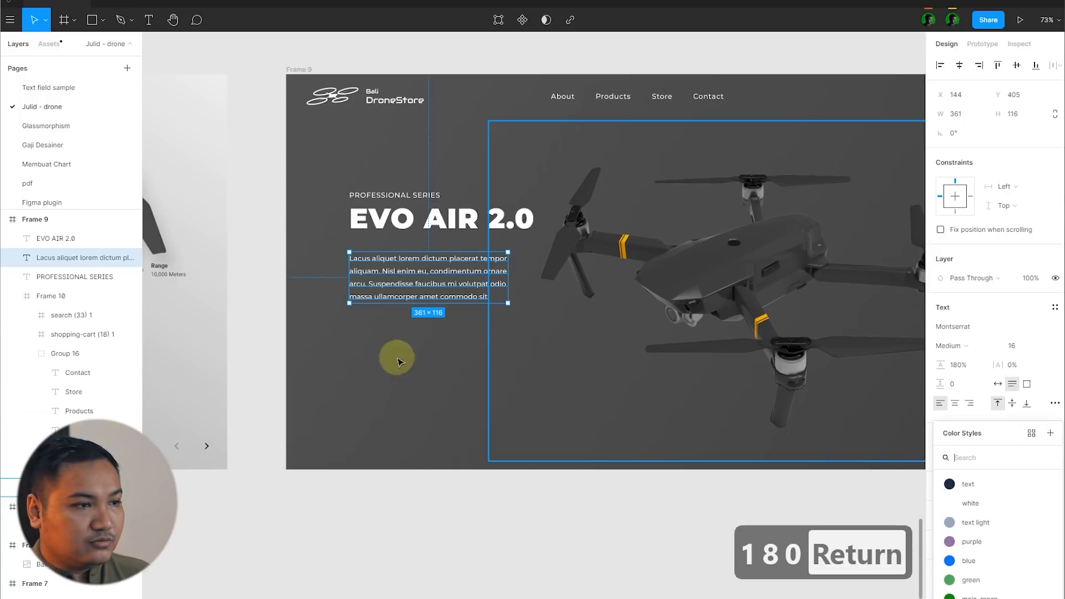
pyautogui.click(323, 314)
pyautogui.scroll(2, 508, 286)
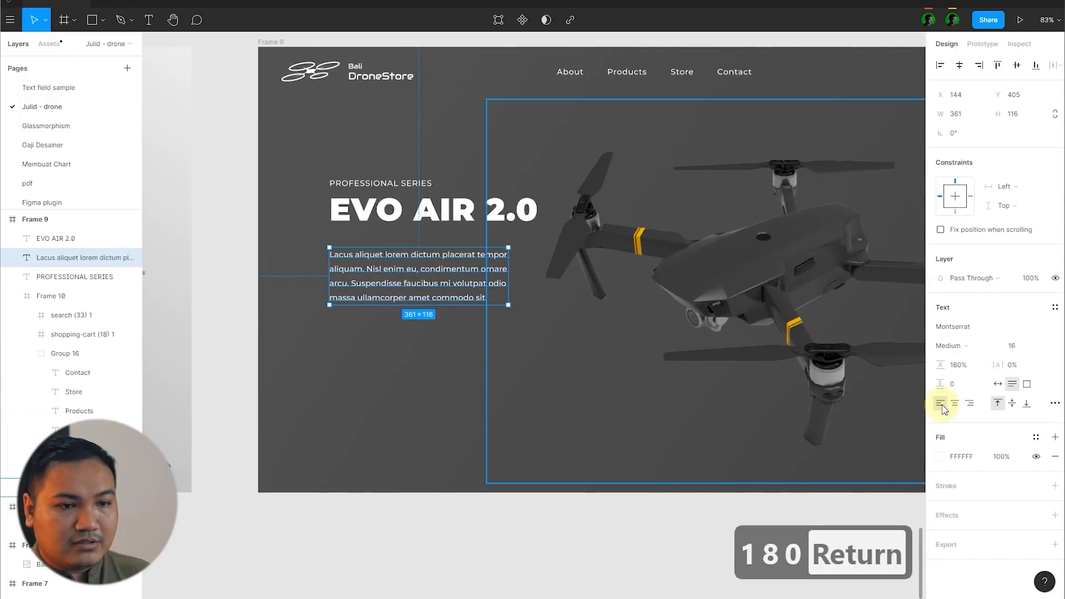
# Step: Set the paragraph's fill to grey C9C9C9 and its weight to Regular
pyautogui.click(941, 456)
pyautogui.moveTo(782, 307); pyautogui.dragTo(771, 340)
pyautogui.click(959, 345)
pyautogui.click(964, 333)
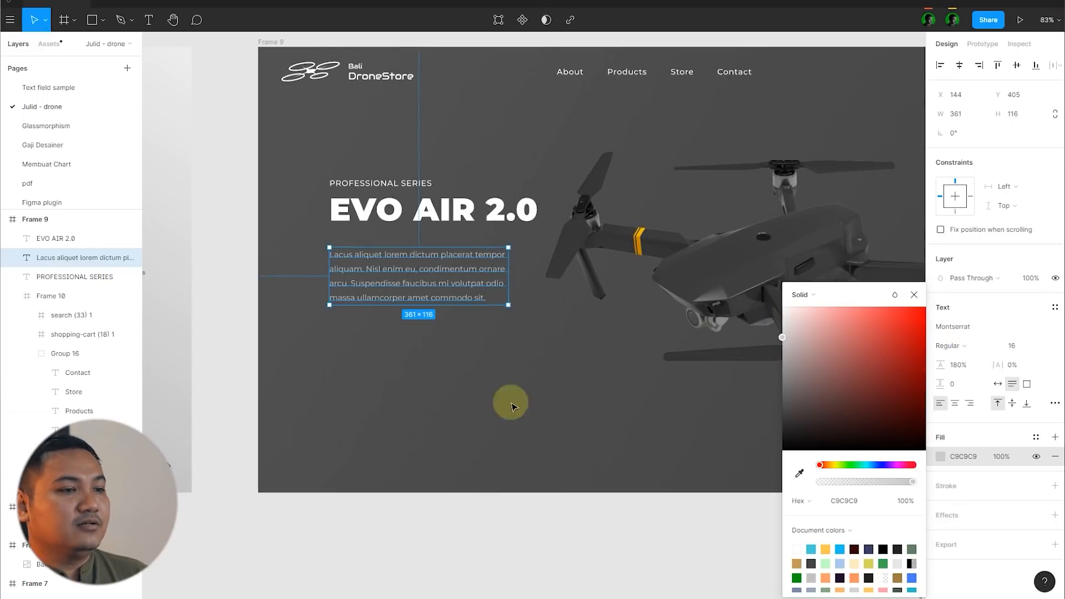
pyautogui.click(506, 399)
# Step: Widen the paragraph's text box until "arcu." fits on the second line, and deselect it
pyautogui.click(461, 267)
pyautogui.scroll(3, 504, 261)
pyautogui.moveTo(515, 265); pyautogui.dragTo(543, 265)
pyautogui.click(221, 124)
pyautogui.scroll(3, 224, 127)
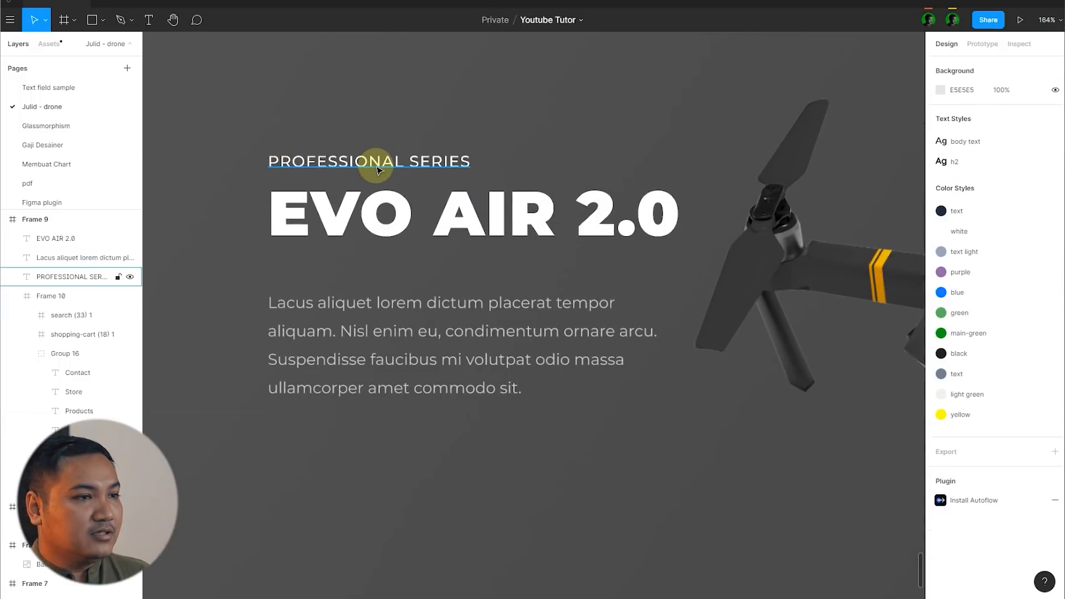
# Step: Set the PROFESSIONAL SERIES subtitle above the title to font size 18 and SemiBold weight
pyautogui.click(376, 167)
pyautogui.scroll(-6, 375, 192)
pyautogui.click(437, 488)
pyautogui.scroll(3, 366, 200)
pyautogui.click(416, 168)
pyautogui.write('18')
pyautogui.press('Return')
pyautogui.click(979, 350)
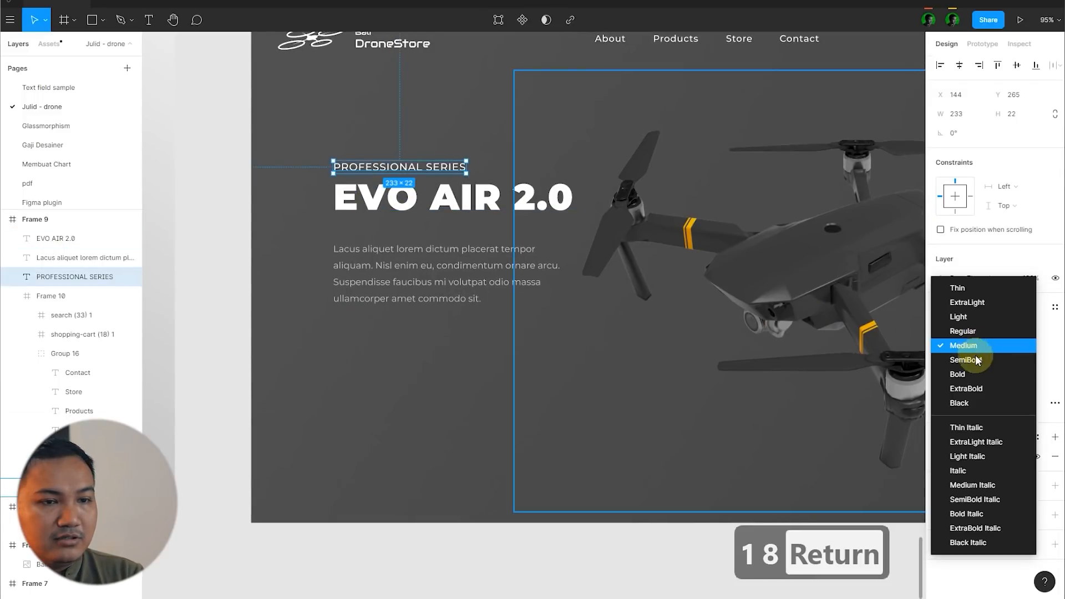
pyautogui.click(977, 365)
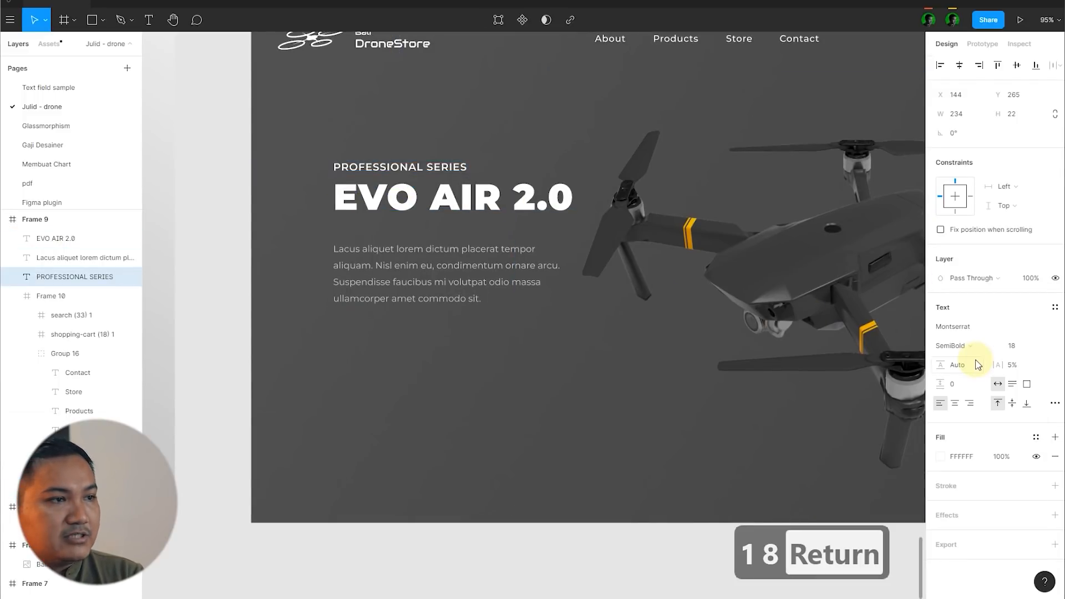
pyautogui.click(214, 252)
pyautogui.scroll(-5, 398, 309)
pyautogui.scroll(5, 401, 309)
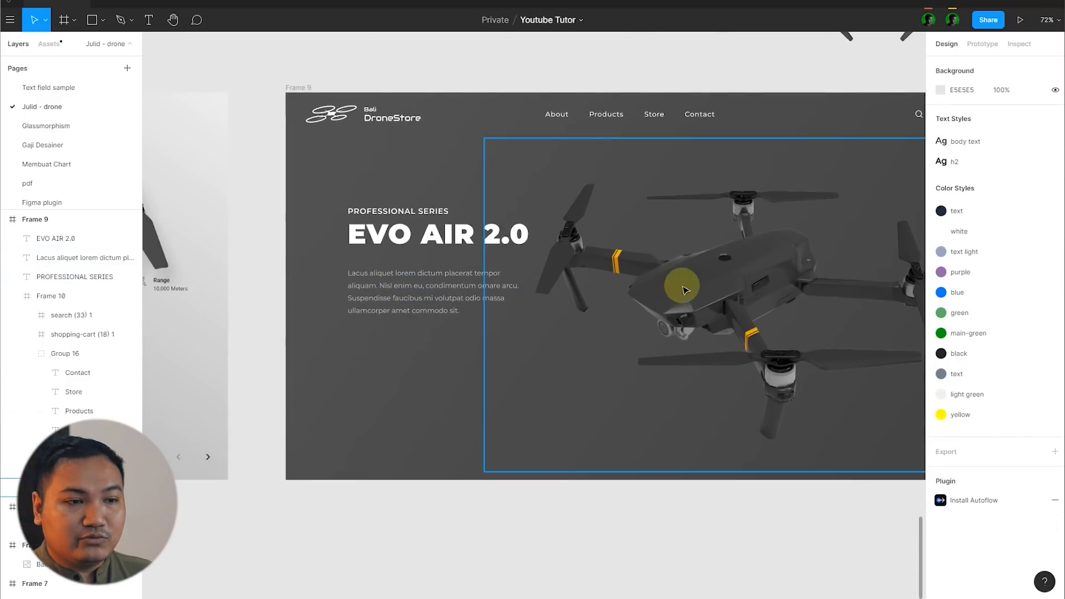
pyautogui.scroll(-6, 660, 274)
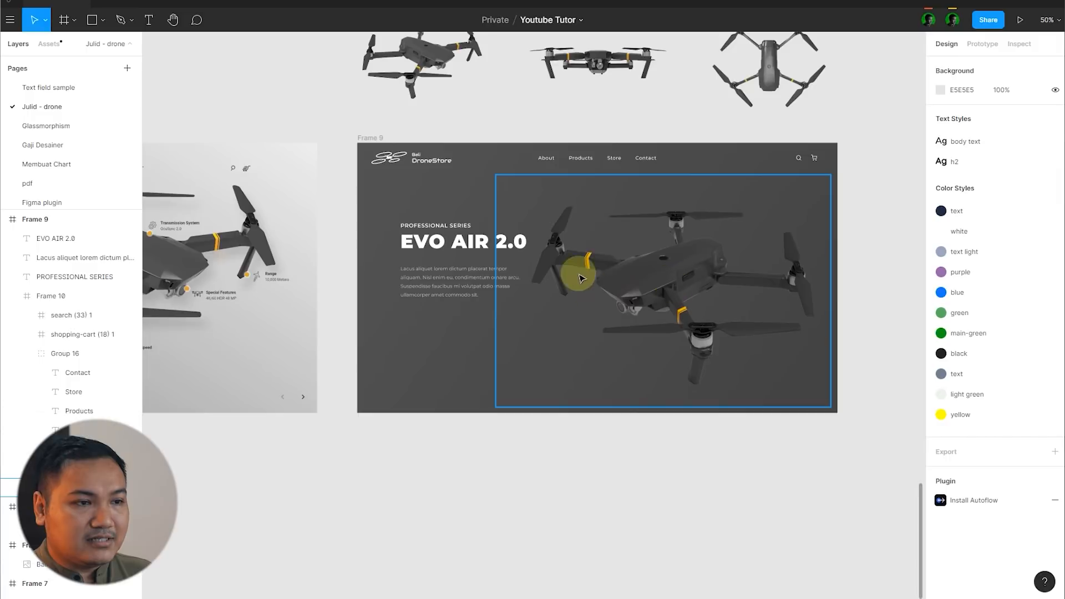
pyautogui.scroll(8, 585, 255)
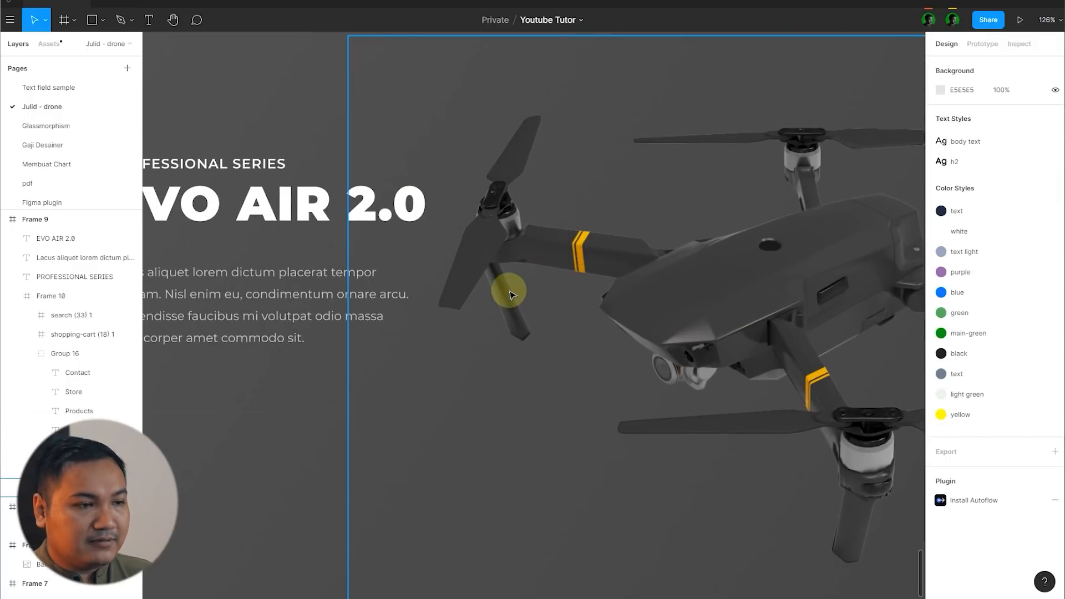
pyautogui.scroll(-5, 456, 269)
pyautogui.scroll(5, 357, 253)
# Step: Recolor only the "2.0" in the EVO AIR 2.0 title with the yellow EBB500 sampled from the drone's arm stripe
pyautogui.click(358, 254)
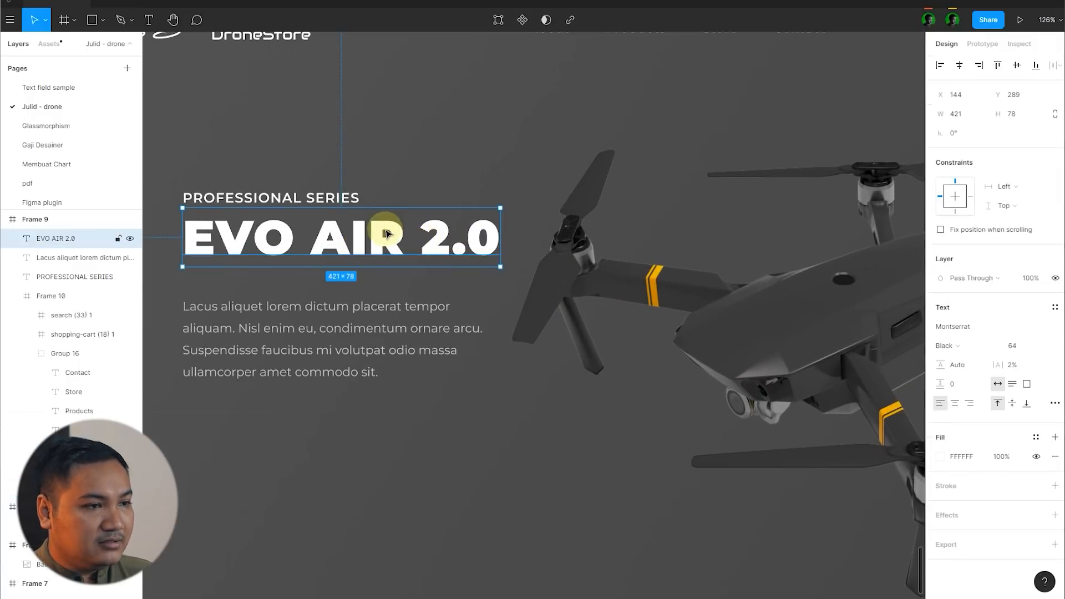
pyautogui.doubleClick(436, 238)
pyautogui.click(431, 237)
pyautogui.moveTo(431, 237); pyautogui.dragTo(487, 247)
pyautogui.scroll(-3, 404, 248)
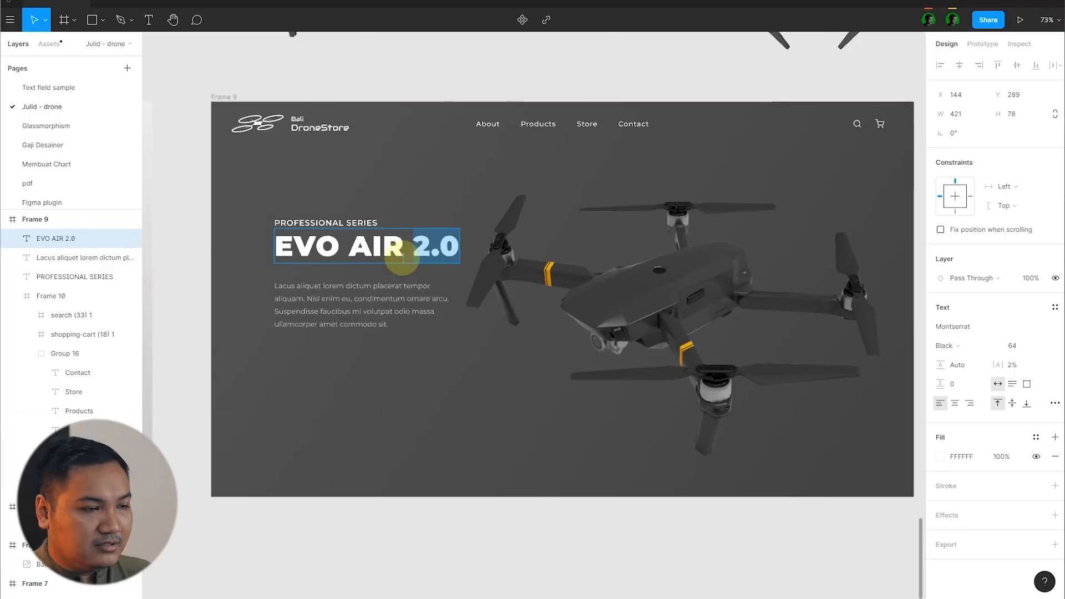
pyautogui.click(939, 459)
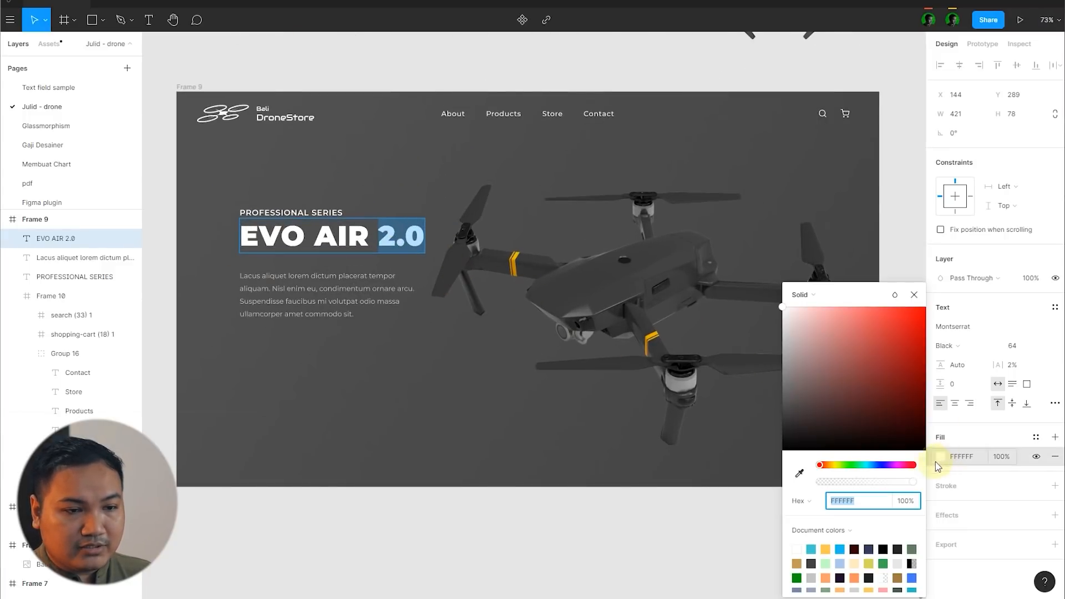
pyautogui.click(799, 473)
pyautogui.scroll(5, 508, 253)
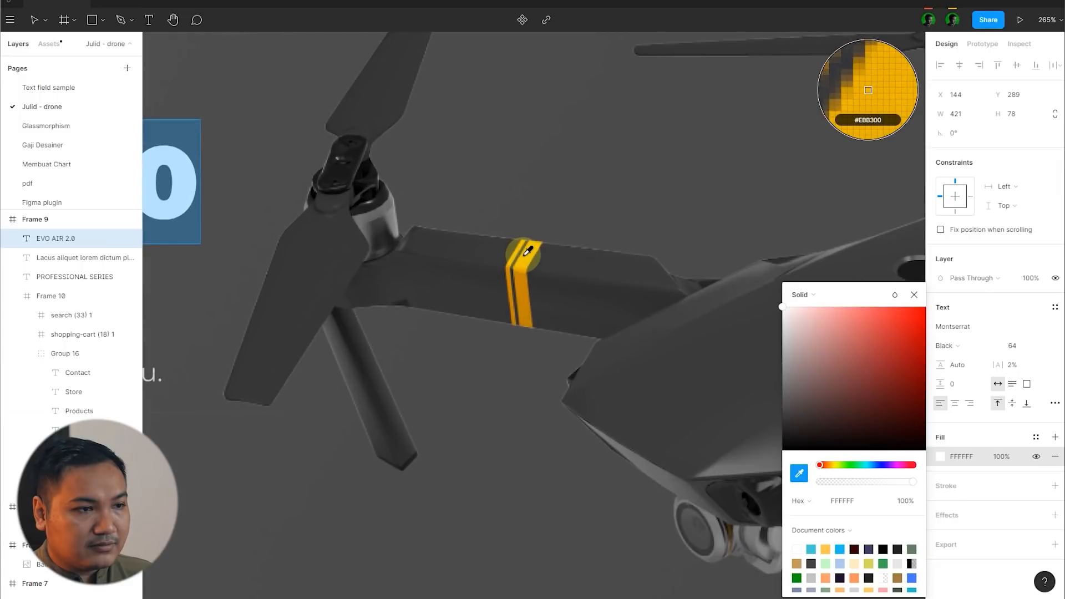
pyautogui.click(525, 258)
pyautogui.scroll(-6, 525, 259)
pyautogui.click(518, 421)
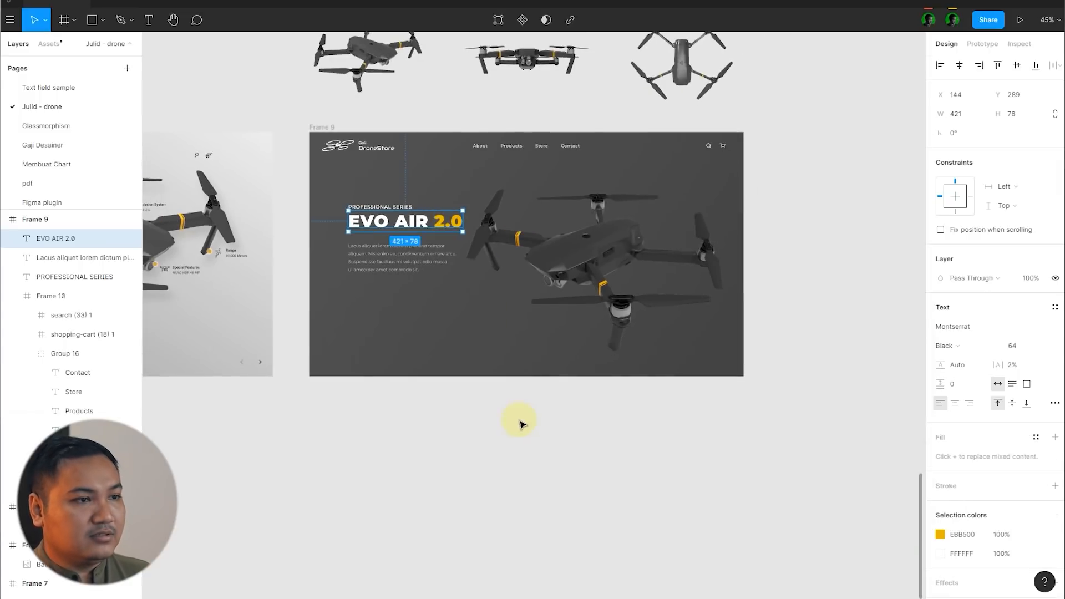
pyautogui.click(857, 299)
pyautogui.scroll(-3, 857, 299)
pyautogui.scroll(4, 858, 272)
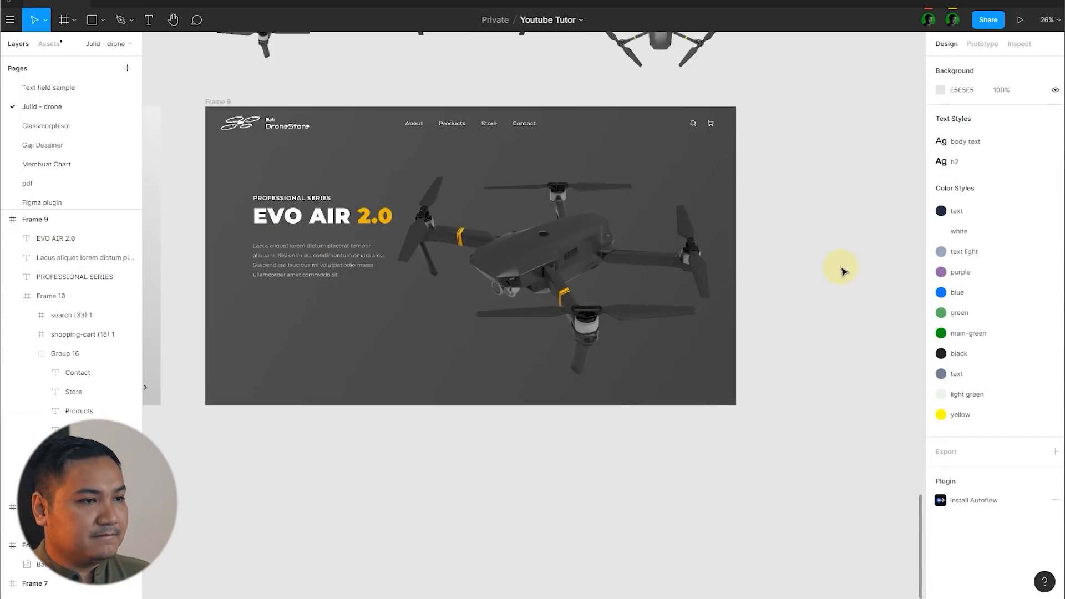
pyautogui.scroll(-2, 844, 269)
pyautogui.click(613, 276)
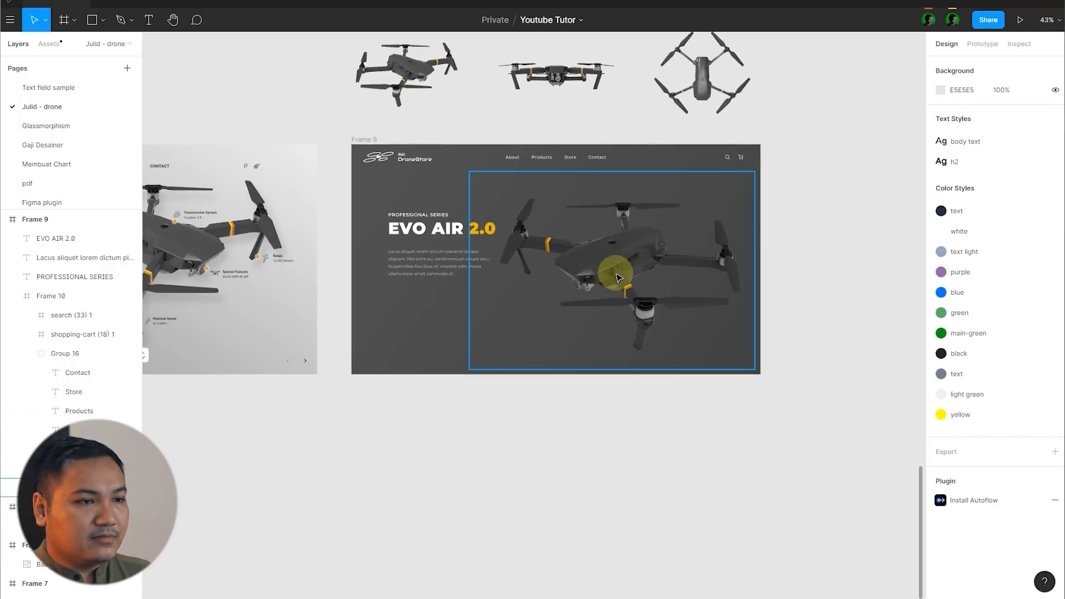
# Step: Enlarge the drone image to about 1233 × 857 and shift it so its propeller runs past the frame's right edge
pyautogui.click(870, 257)
pyautogui.scroll(4, 849, 257)
pyautogui.click(566, 275)
pyautogui.scroll(-3, 740, 258)
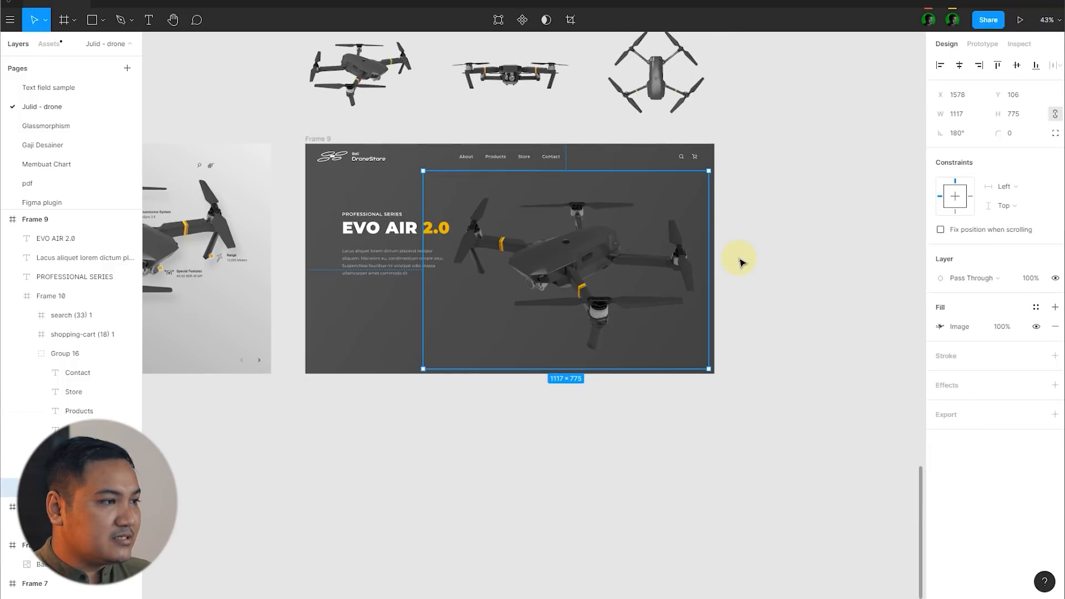
pyautogui.scroll(1, 701, 352)
pyautogui.moveTo(704, 352); pyautogui.dragTo(729, 353)
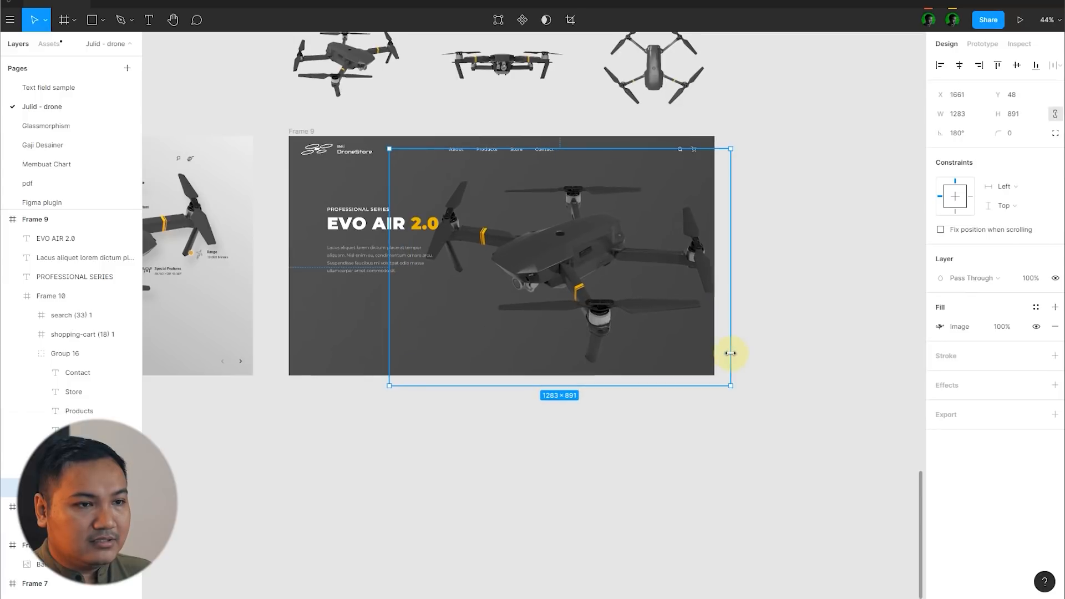
pyautogui.scroll(3, 542, 245)
pyautogui.moveTo(542, 246)
pyautogui.mouseDown()
pyautogui.moveTo(553, 256)
pyautogui.moveTo(541, 266)
pyautogui.mouseUp()
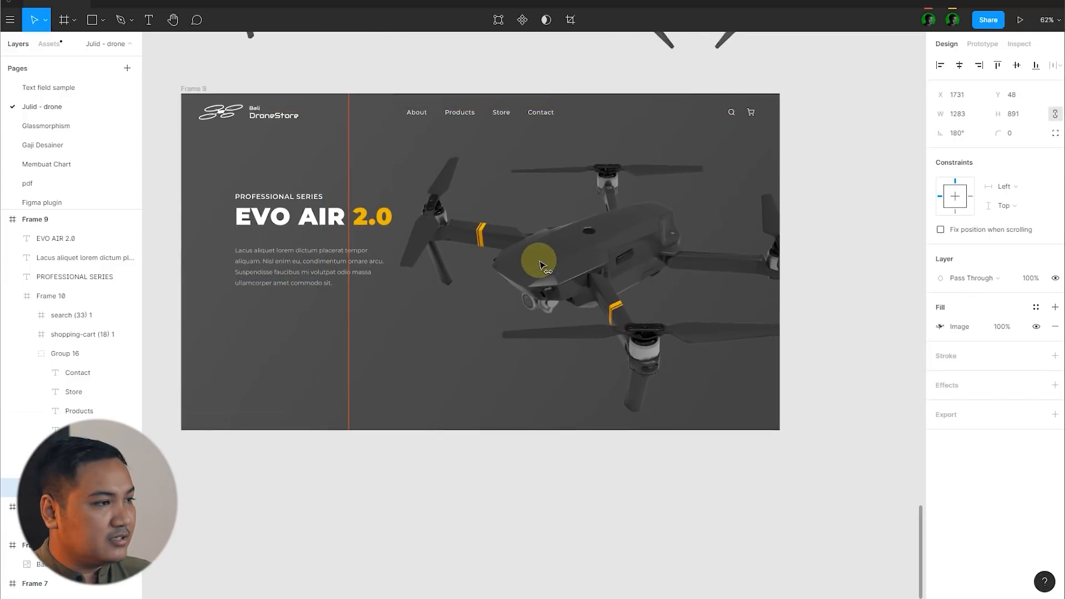
pyautogui.scroll(-2, 532, 258)
pyautogui.click(858, 302)
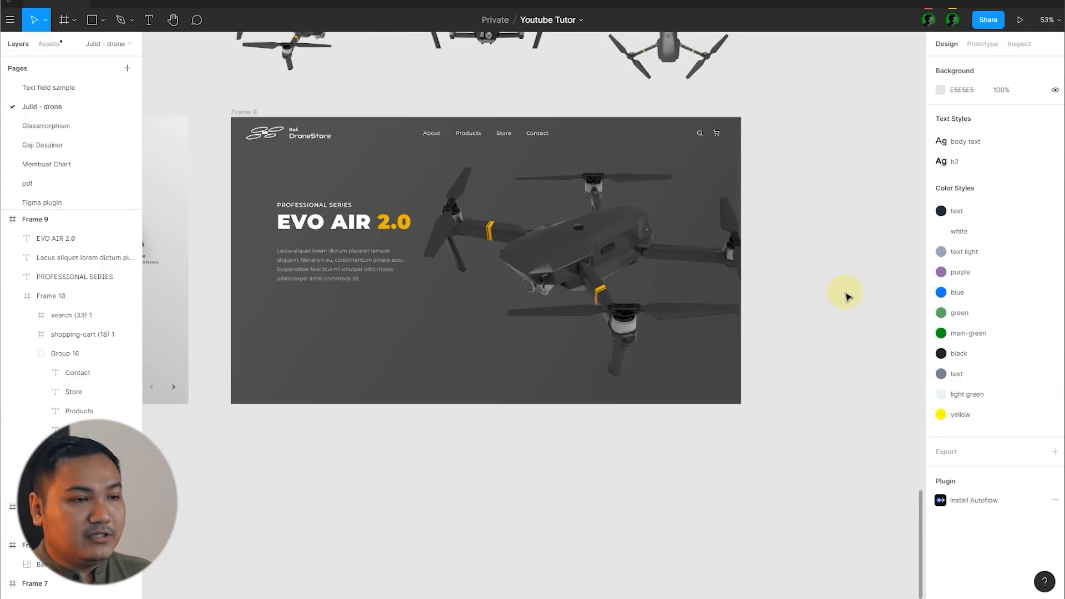
# Step: Add a drop shadow with a blur of 120 to the drone image
pyautogui.click(667, 287)
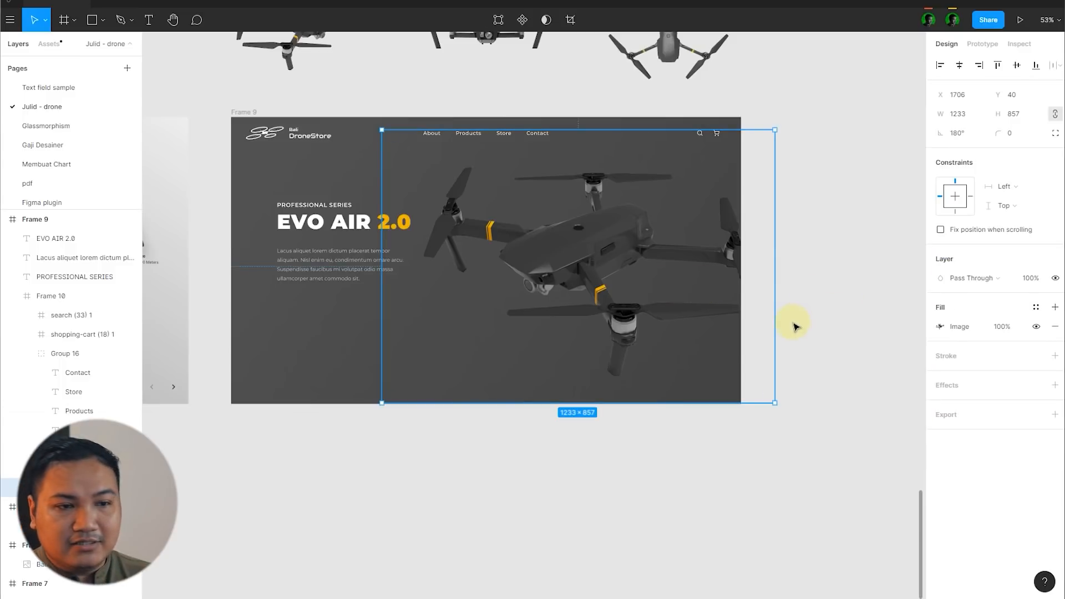
pyautogui.click(1055, 385)
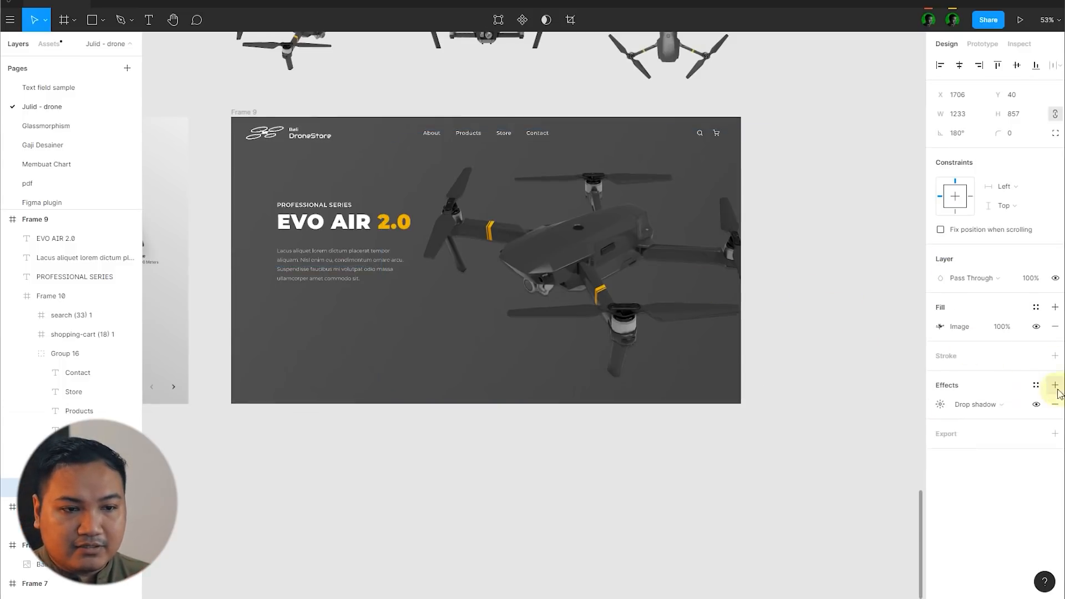
pyautogui.click(940, 404)
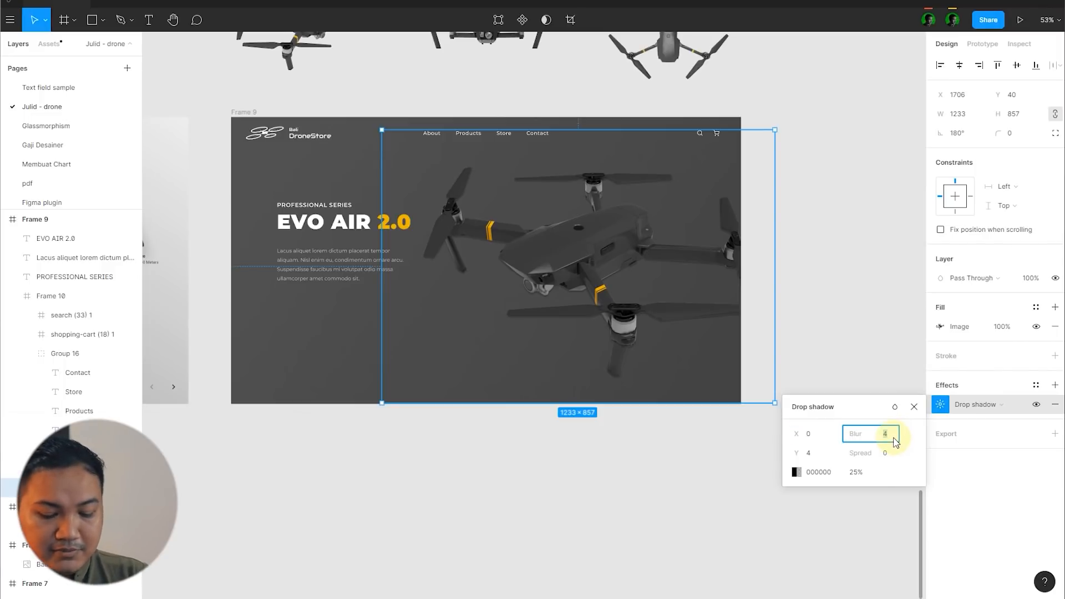
pyautogui.click(893, 441)
pyautogui.write('120')
pyautogui.press('Return')
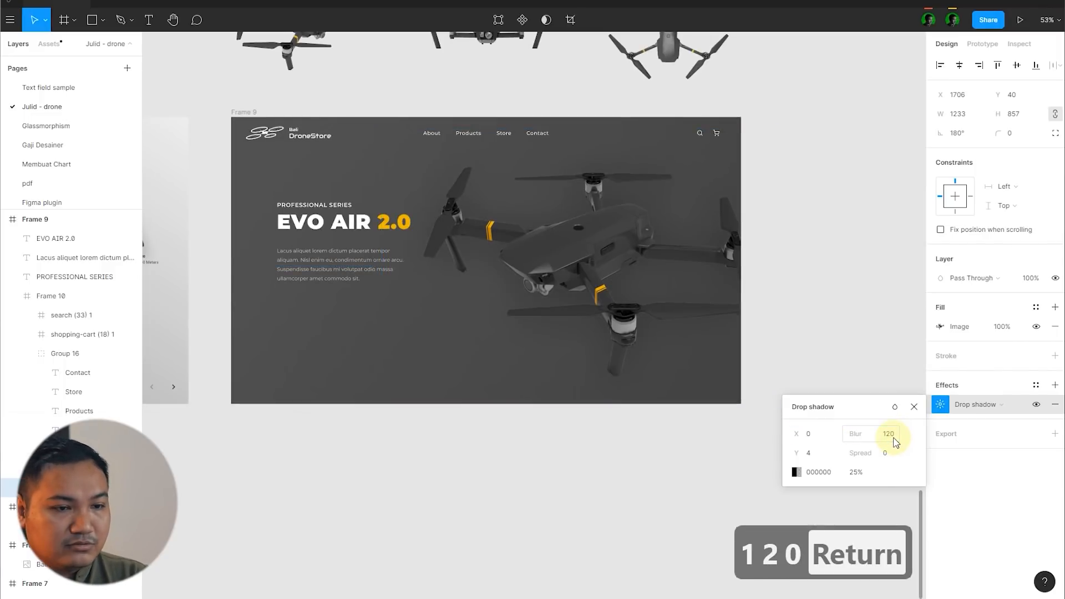
# Step: Offset the drone's drop shadow by X 80 and Y 100, and set its opacity to 50%
pyautogui.write('100')
pyautogui.press('Return')
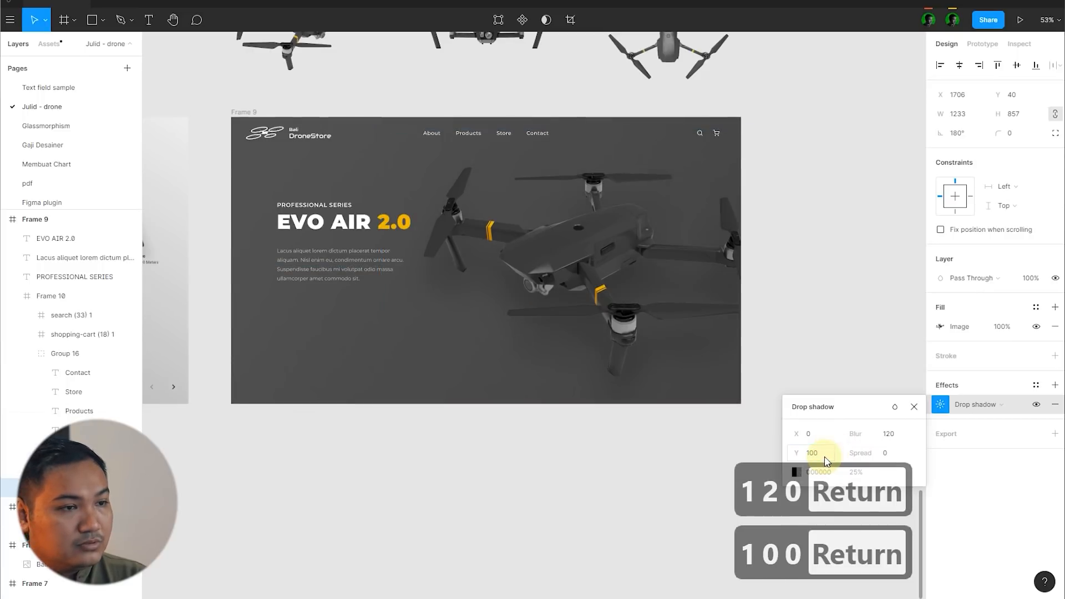
pyautogui.write('80')
pyautogui.press('Return')
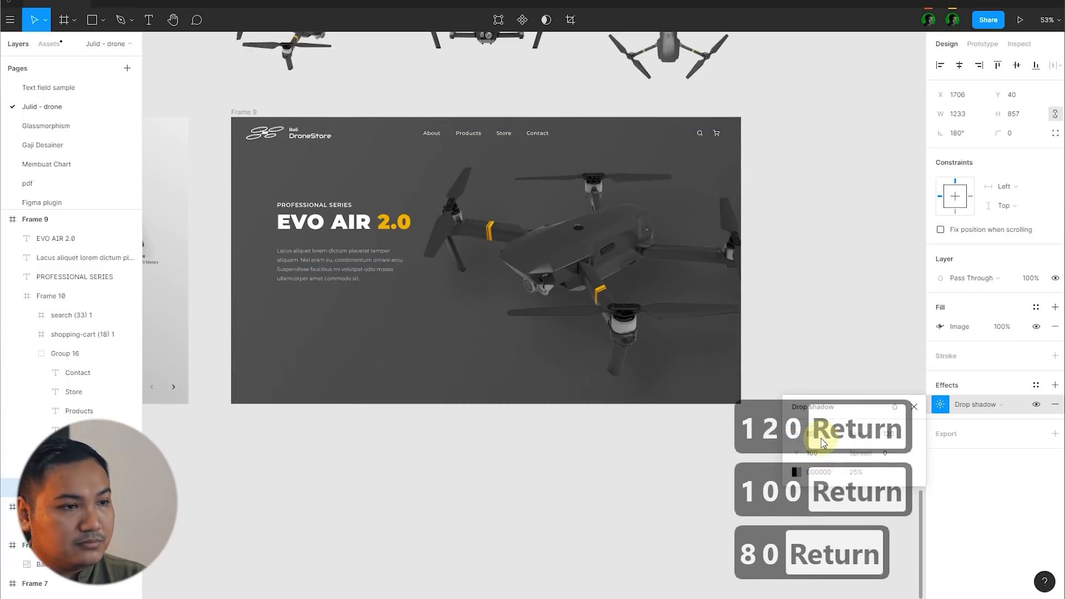
pyautogui.click(862, 475)
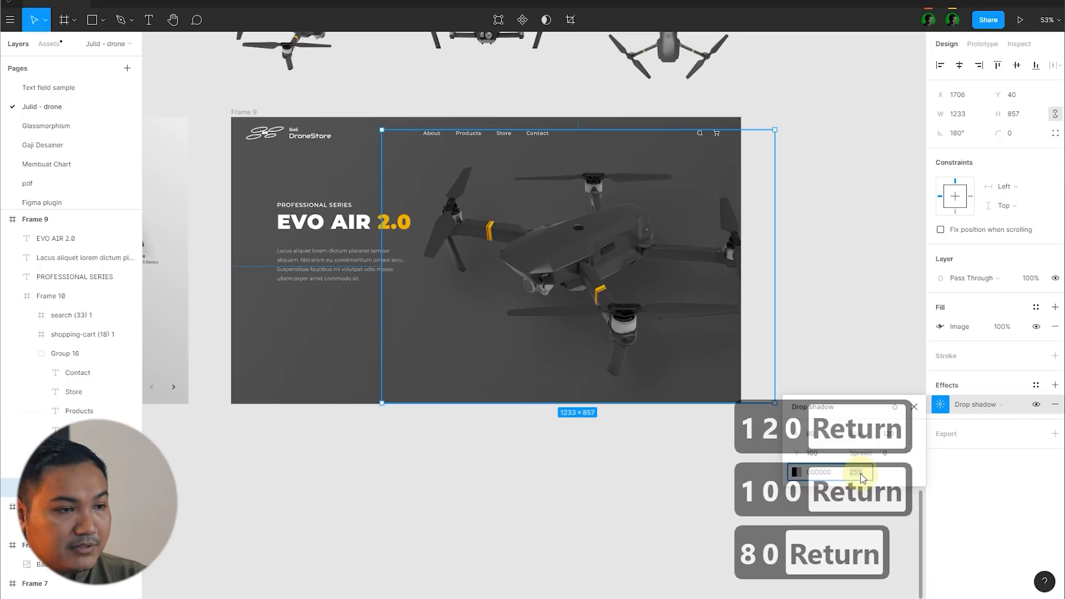
pyautogui.write('50')
pyautogui.press('Return')
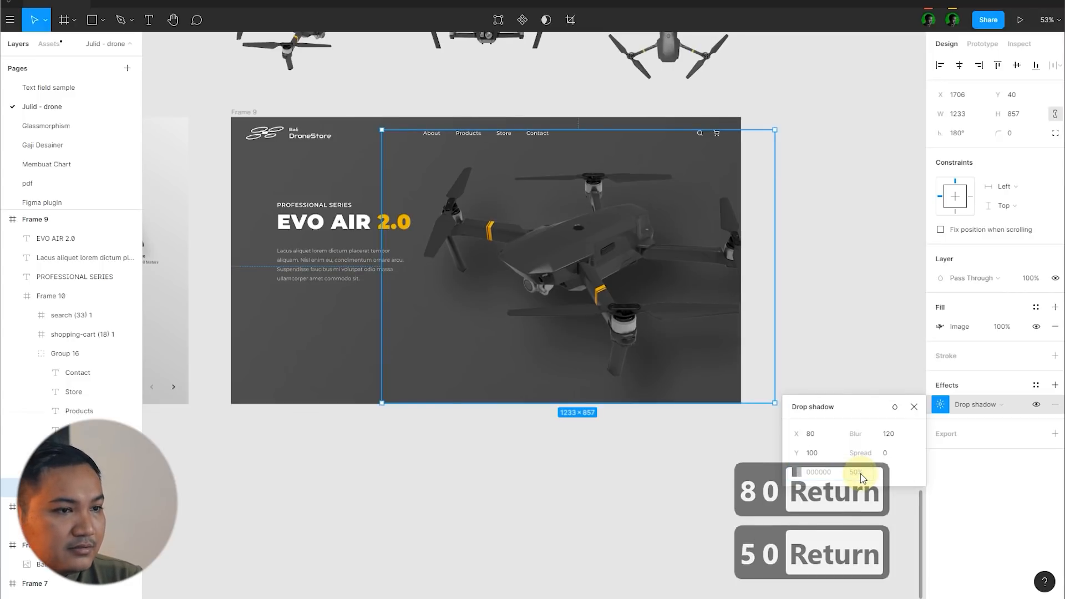
pyautogui.click(869, 320)
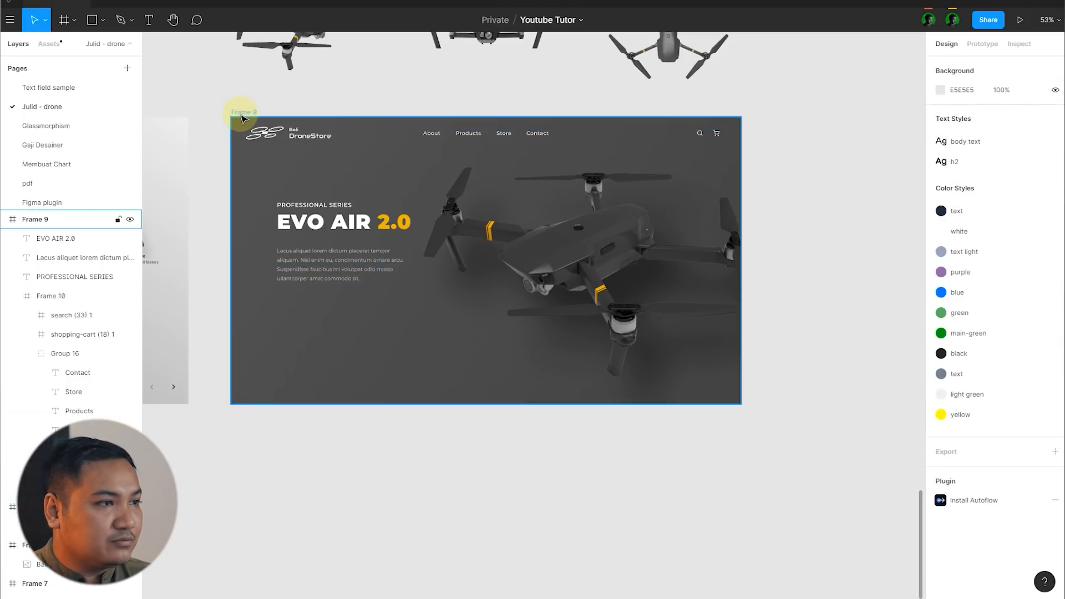
# Step: Darken Frame 9's linear gradient fill, with 484848 at the upper-left stop and 333333 at the lower-right stop
pyautogui.click(242, 118)
pyautogui.click(942, 347)
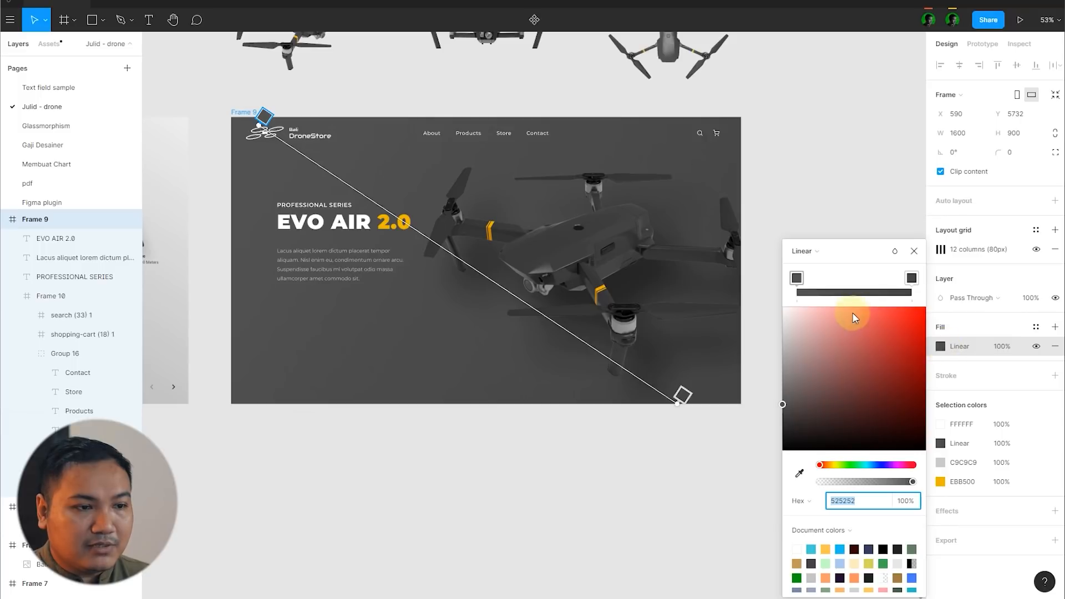
pyautogui.click(686, 393)
pyautogui.moveTo(782, 412); pyautogui.dragTo(784, 434)
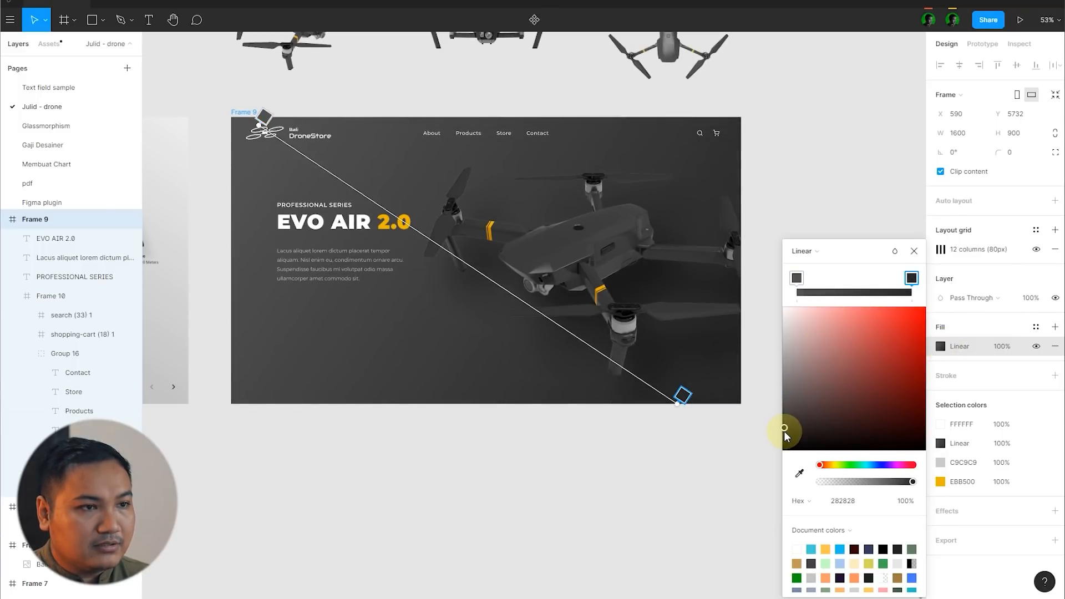
pyautogui.click(265, 116)
pyautogui.moveTo(783, 404); pyautogui.dragTo(786, 414)
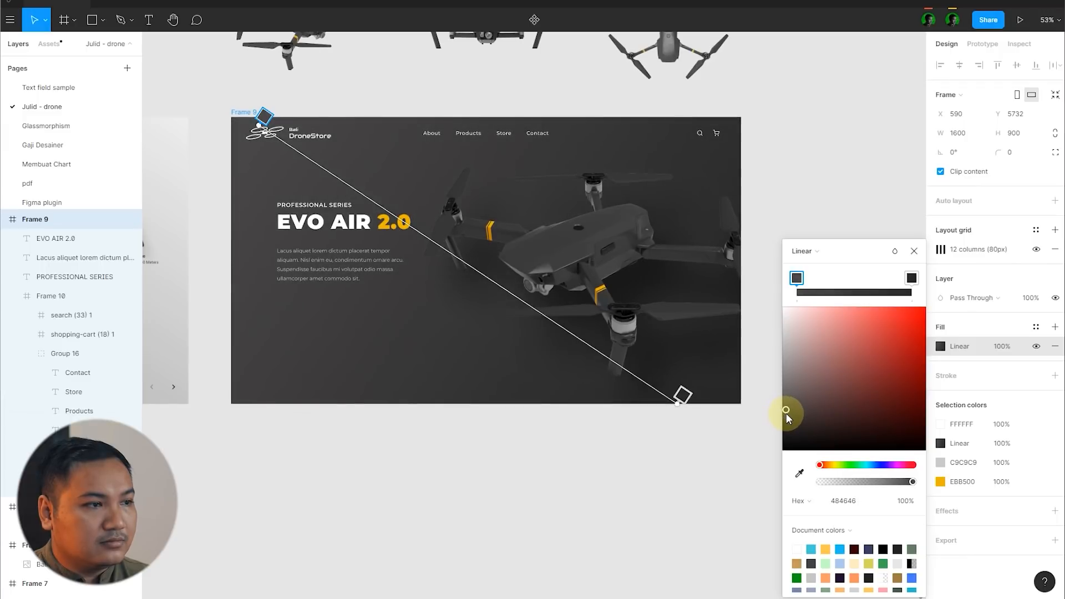
pyautogui.moveTo(788, 414); pyautogui.dragTo(790, 416)
pyautogui.click(913, 251)
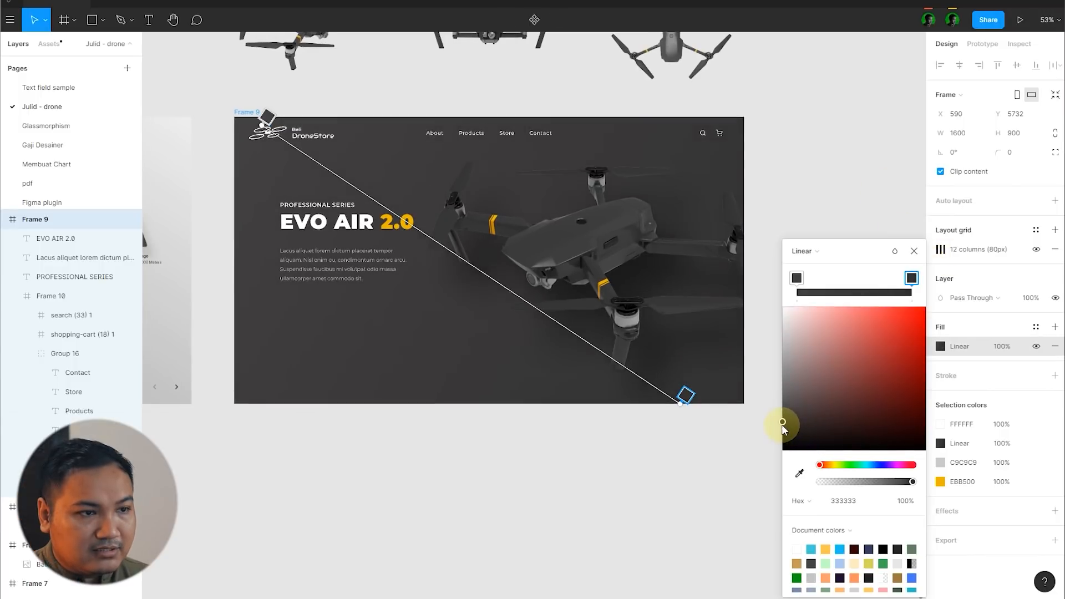
pyautogui.moveTo(782, 424); pyautogui.dragTo(774, 415)
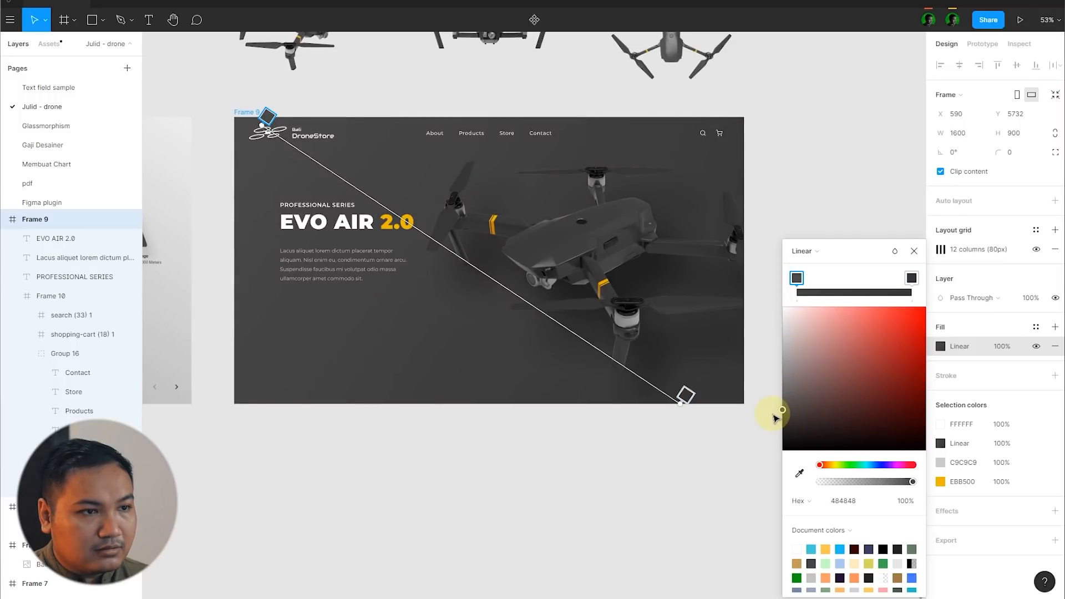
pyautogui.click(913, 251)
pyautogui.click(871, 200)
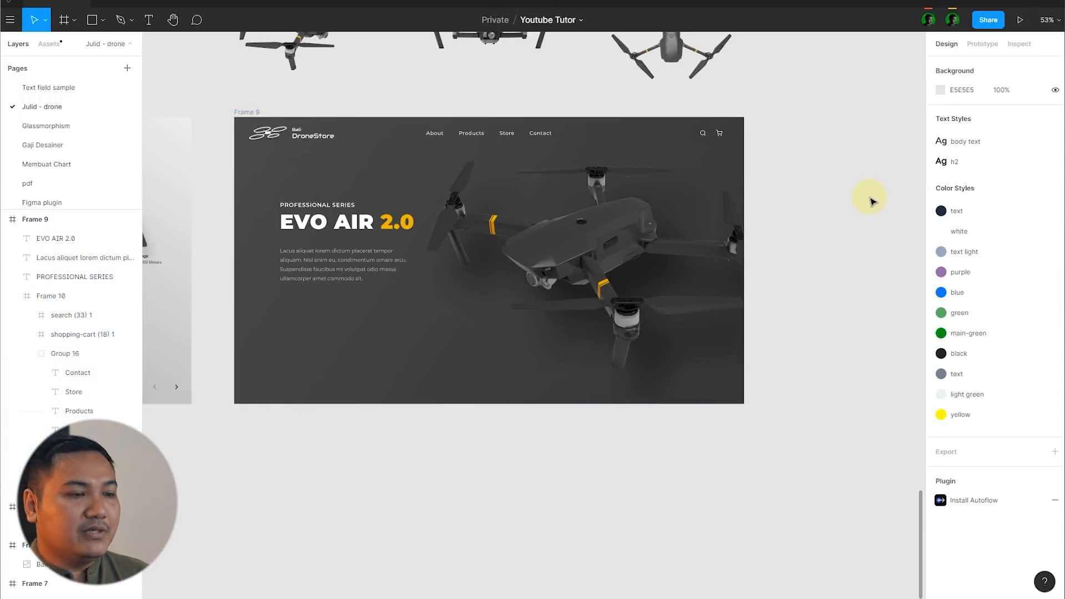
# Step: Draw a circle about 838 × 838 centred near Frame 9's upper-left corner, at about X -393, Y -419
pyautogui.scroll(-3, 871, 200)
pyautogui.click(551, 307)
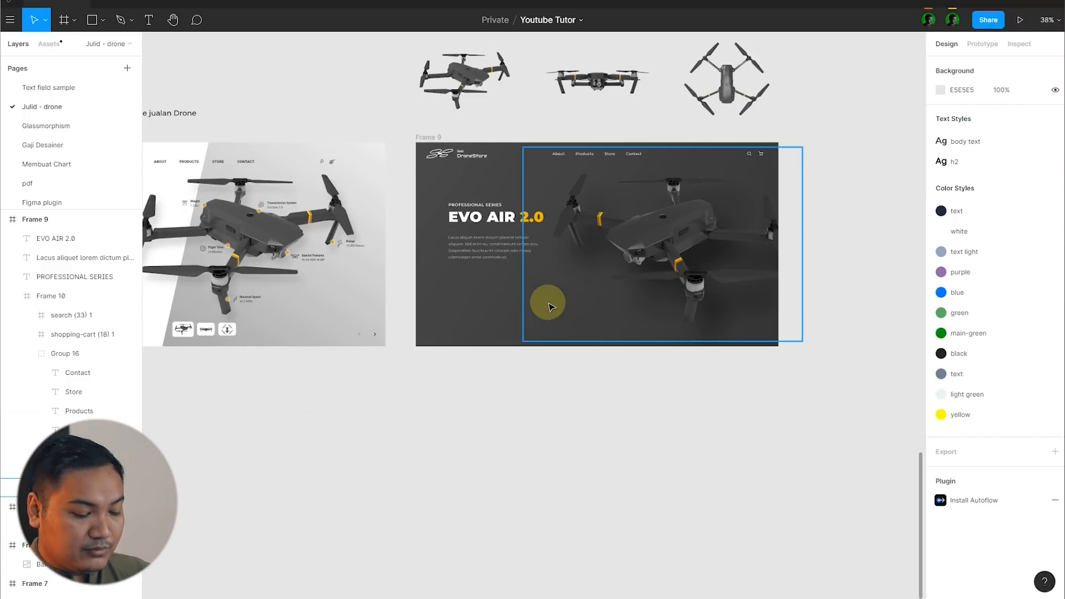
pyautogui.press('o')
pyautogui.scroll(5, 503, 171)
pyautogui.moveTo(466, 181); pyautogui.dragTo(708, 372)
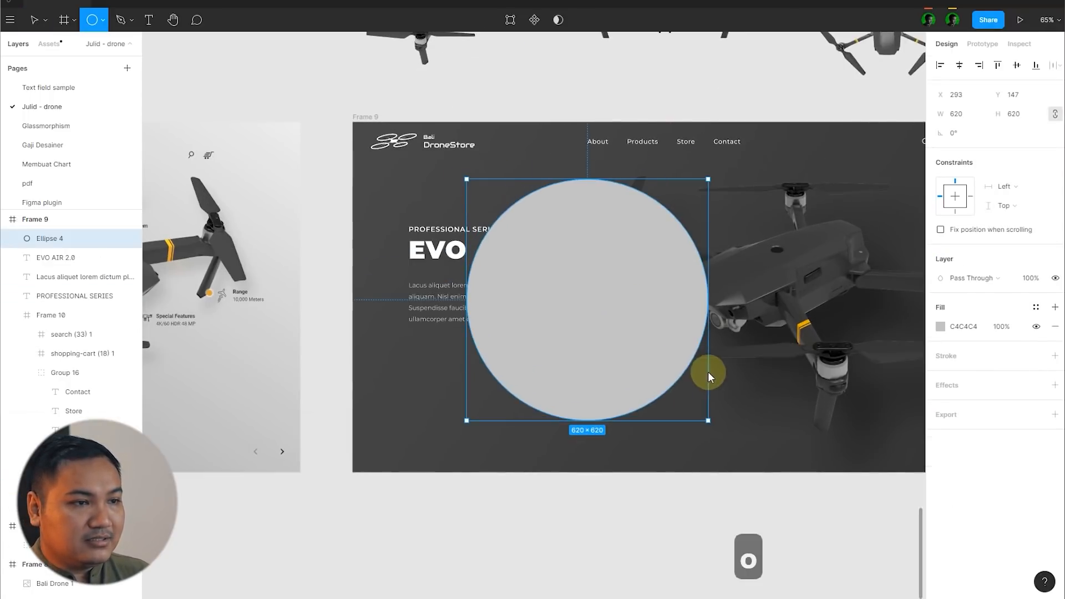
pyautogui.moveTo(540, 334)
pyautogui.mouseDown()
pyautogui.moveTo(453, 267)
pyautogui.moveTo(492, 250)
pyautogui.moveTo(427, 238)
pyautogui.moveTo(444, 209)
pyautogui.moveTo(432, 212)
pyautogui.mouseUp()
pyautogui.moveTo(485, 250); pyautogui.dragTo(526, 285)
# Step: Apply a Layer blur effect of 400 to the circle
pyautogui.click(1054, 385)
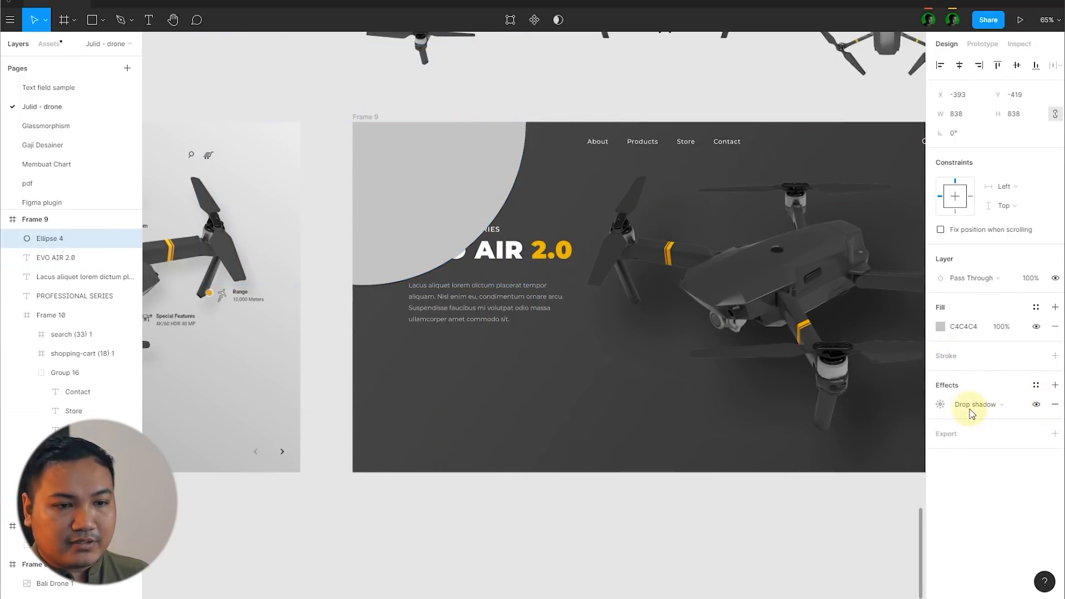
pyautogui.click(950, 406)
pyautogui.click(987, 419)
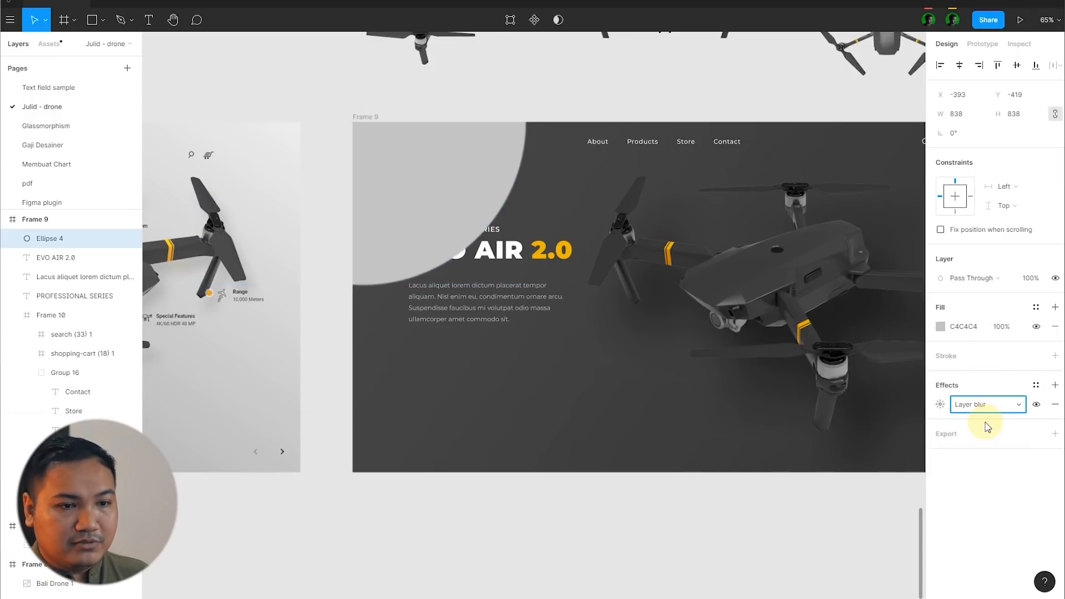
pyautogui.click(939, 406)
pyautogui.write('400')
pyautogui.press('Return')
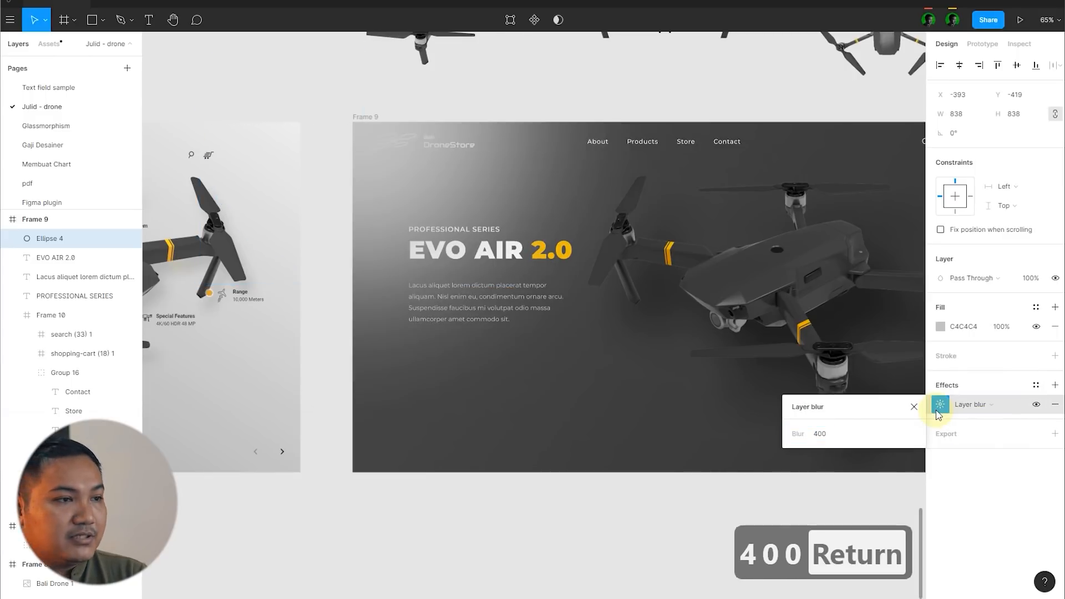
# Step: Change the circle's fill to a radial gradient from C4C4C4 at the centre to 000000 at 0% opacity outside
pyautogui.click(940, 326)
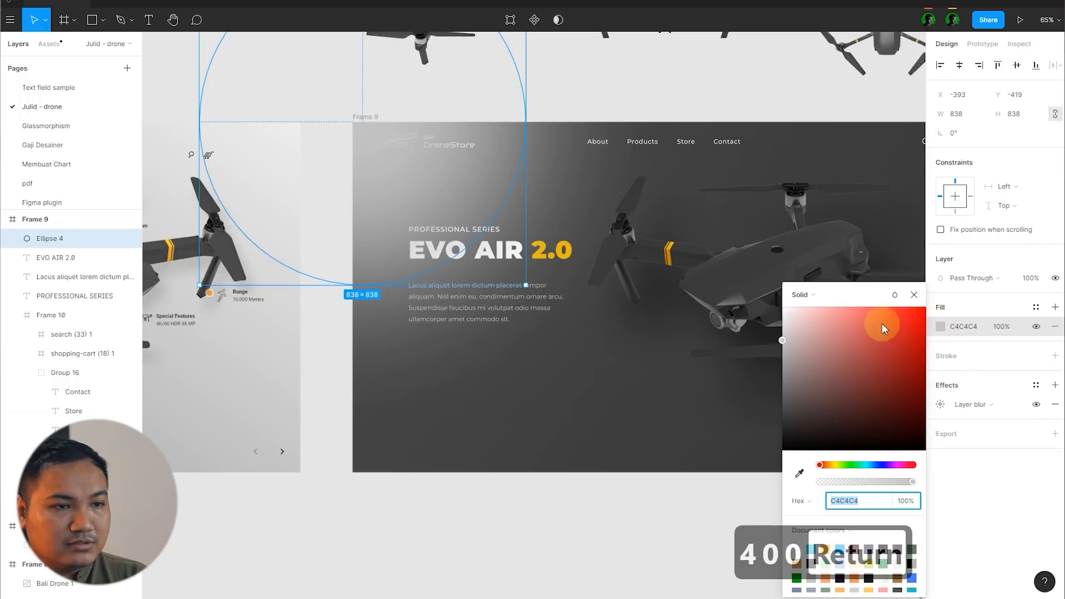
pyautogui.click(804, 298)
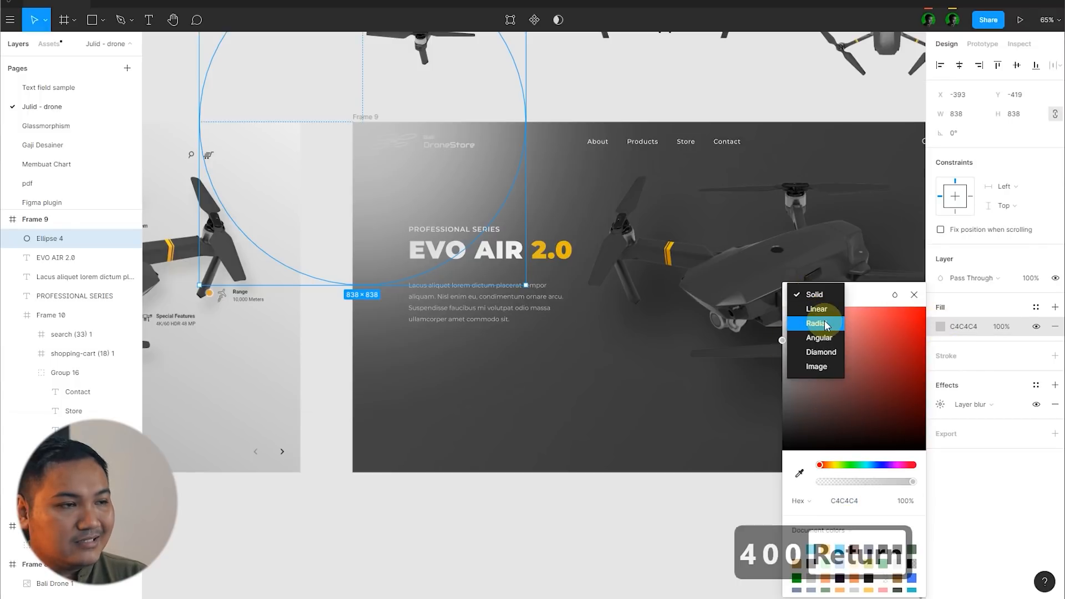
pyautogui.click(815, 324)
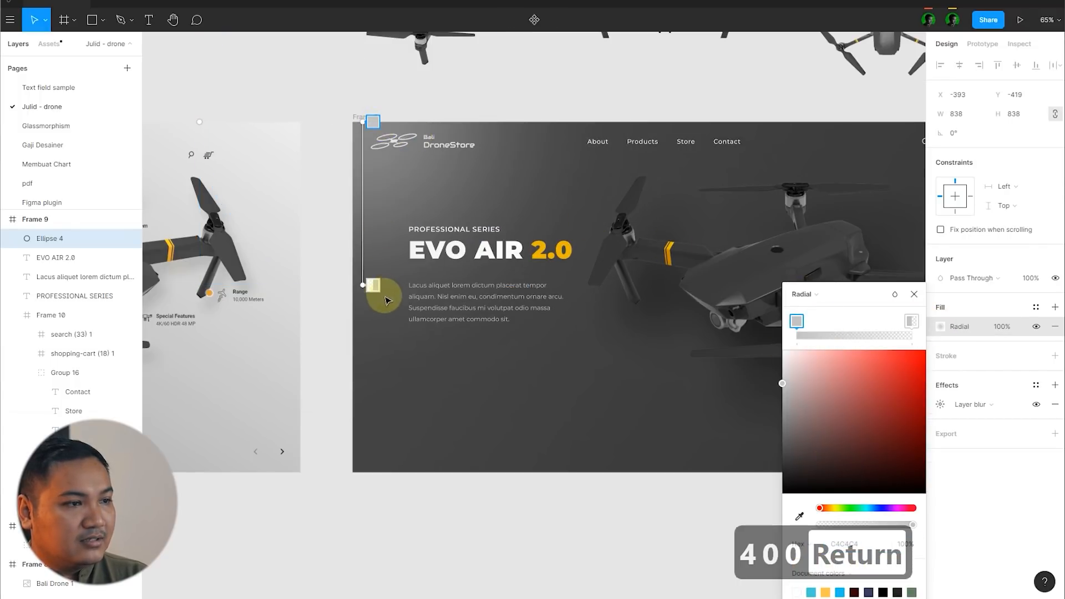
pyautogui.click(372, 285)
pyautogui.moveTo(835, 437); pyautogui.dragTo(721, 549)
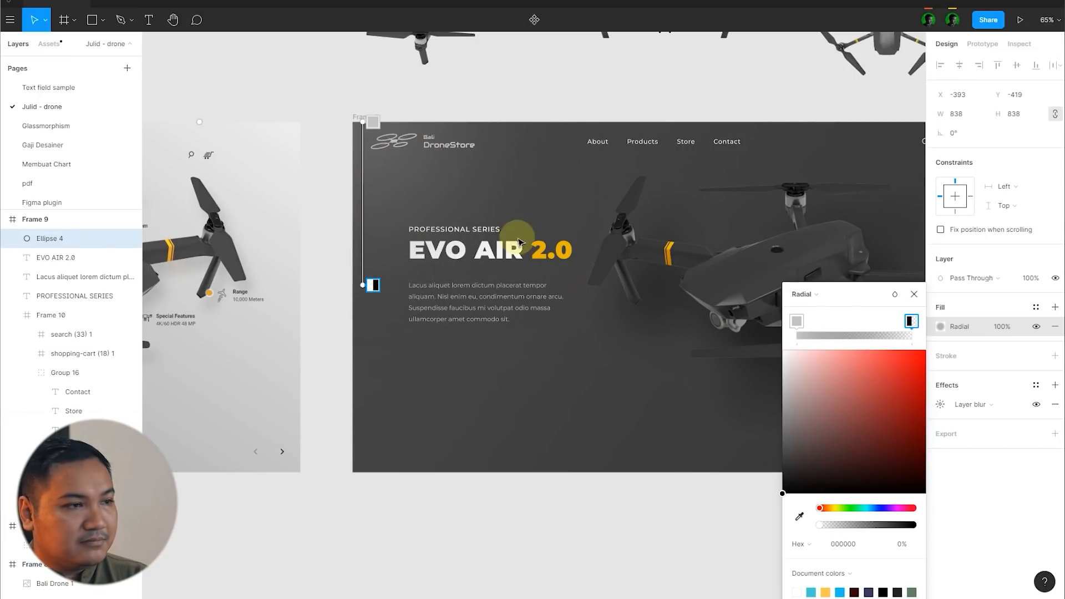
pyautogui.click(372, 122)
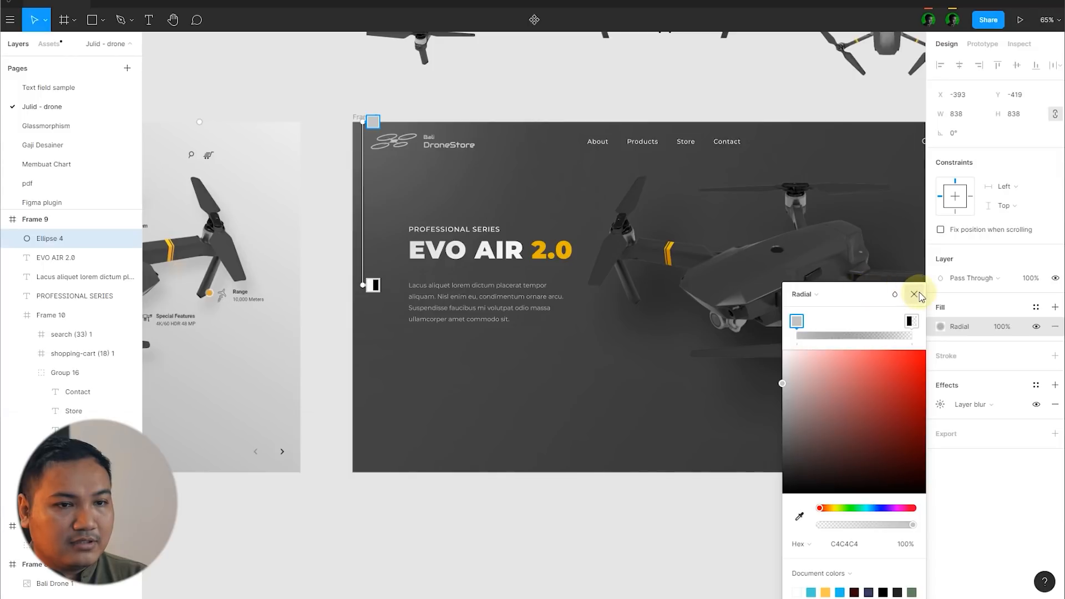
pyautogui.click(914, 294)
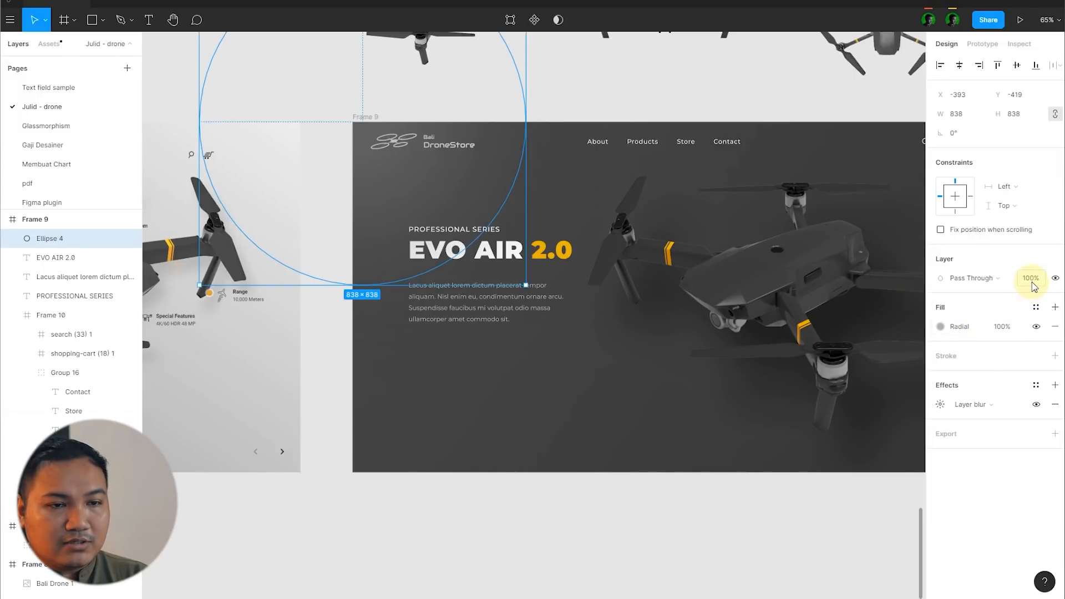
# Step: Reduce the circle's layer opacity to 50% and enlarge it from its centre to about 966 × 966
pyautogui.write('50')
pyautogui.press('Return')
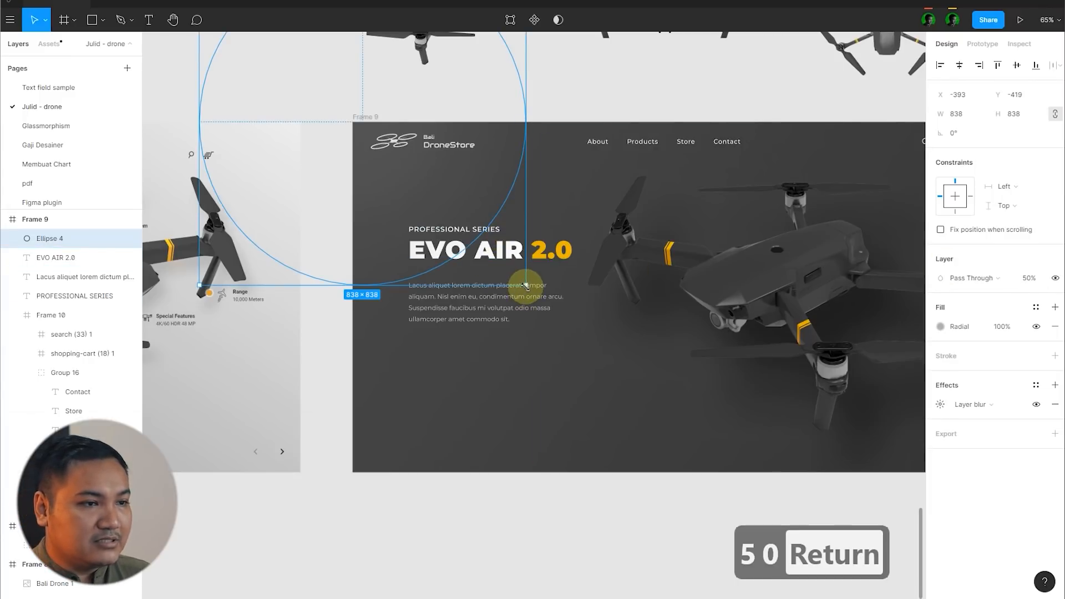
pyautogui.moveTo(524, 285); pyautogui.dragTo(550, 310)
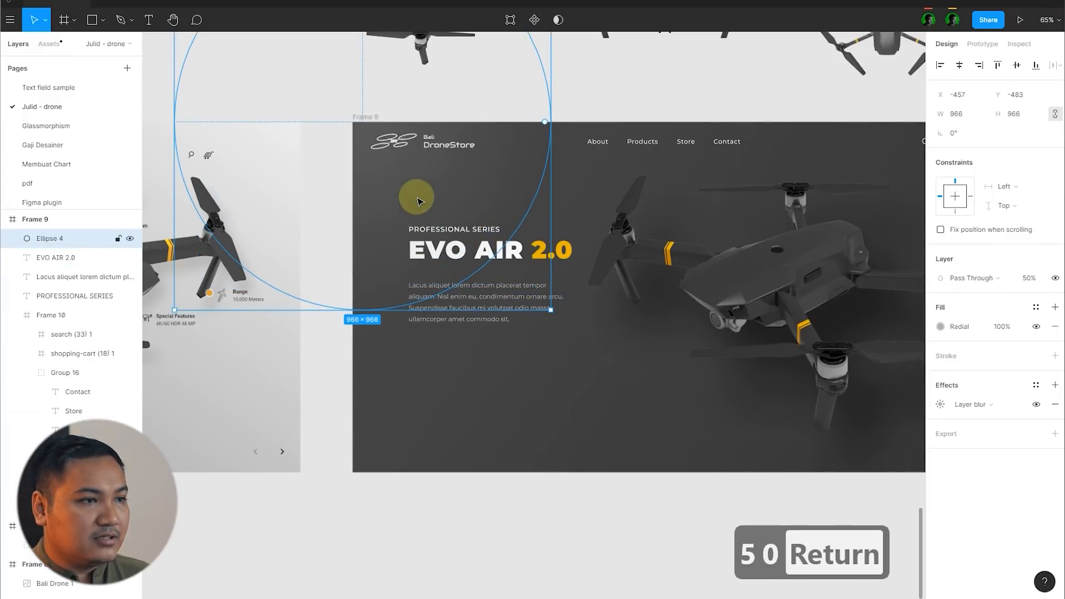
# Step: Send the blurred circle to the back of Frame 9 and deselect it
pyautogui.rightClick(417, 201)
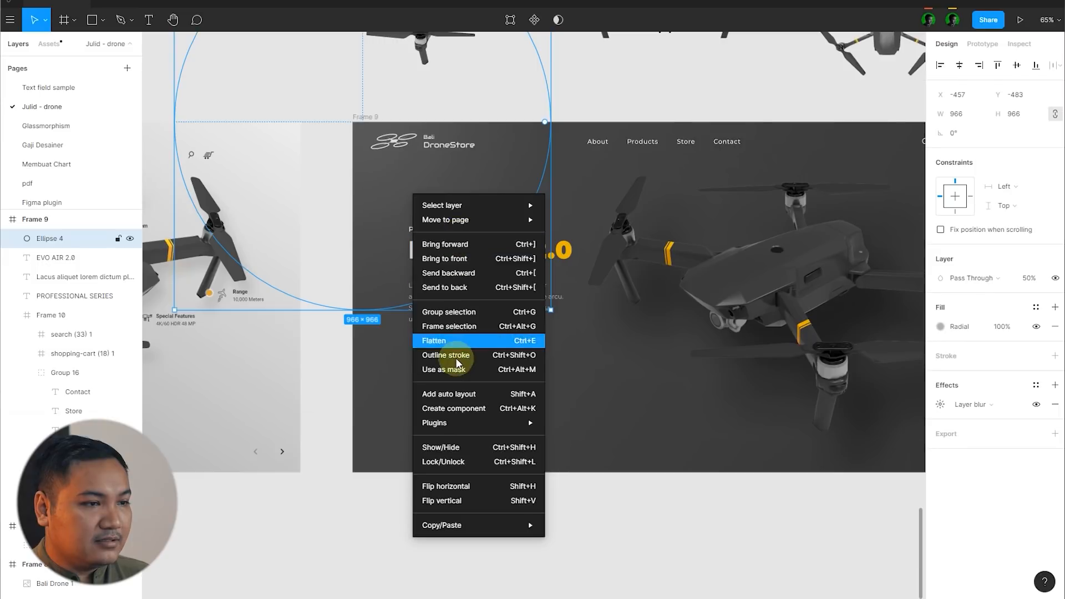
pyautogui.click(460, 287)
pyautogui.scroll(-5, 461, 294)
pyautogui.click(564, 427)
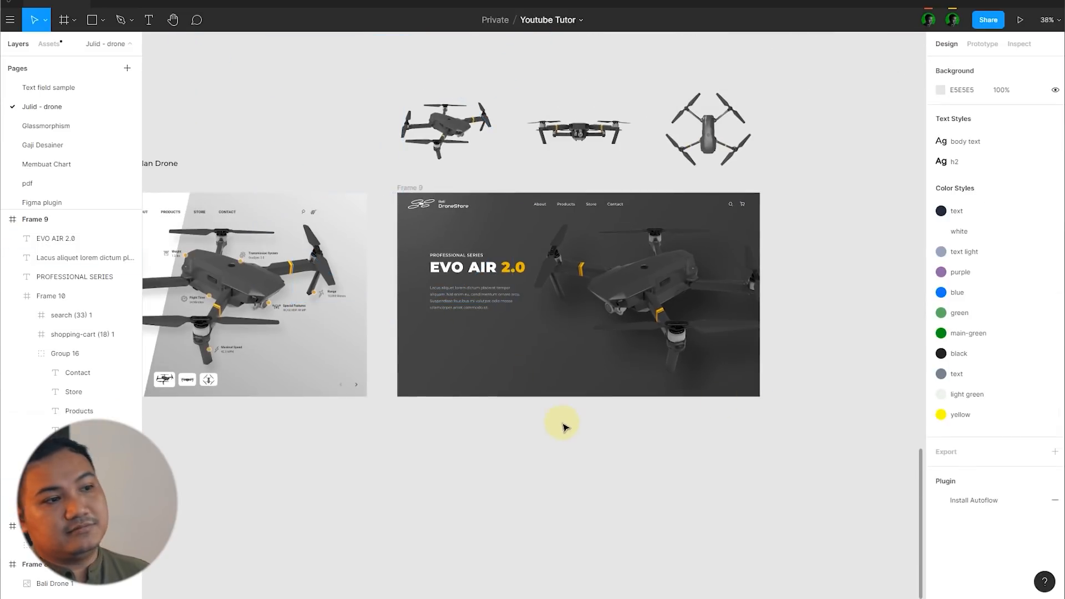
pyautogui.scroll(3, 880, 366)
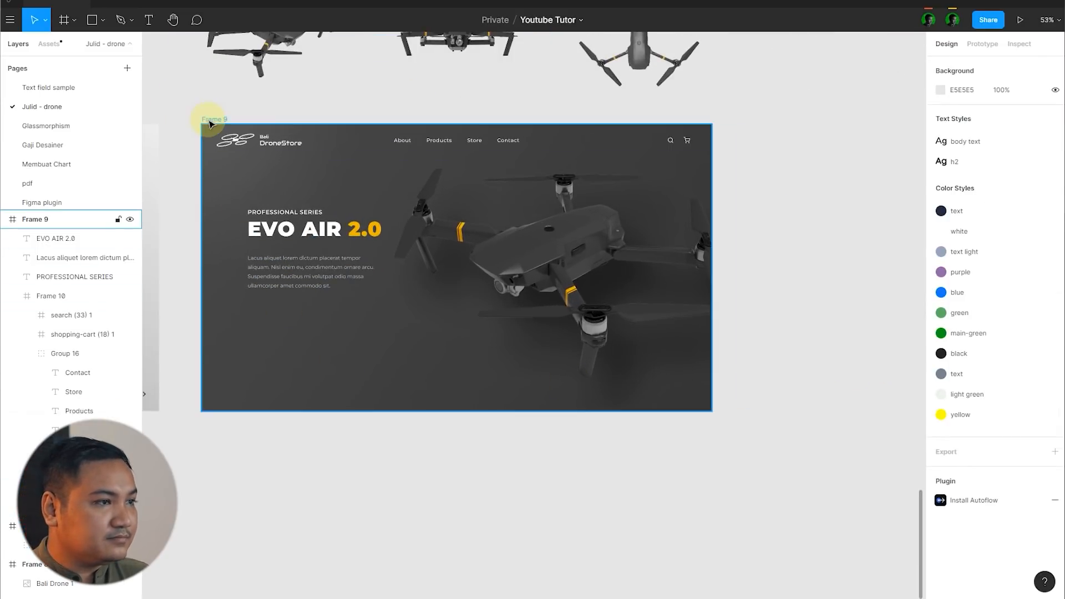
# Step: Move the start point of Frame 9's linear gradient to the frame's upper-left corner and darken the start colour to 3E3E3E
pyautogui.click(210, 120)
pyautogui.scroll(-2, 893, 278)
pyautogui.click(940, 347)
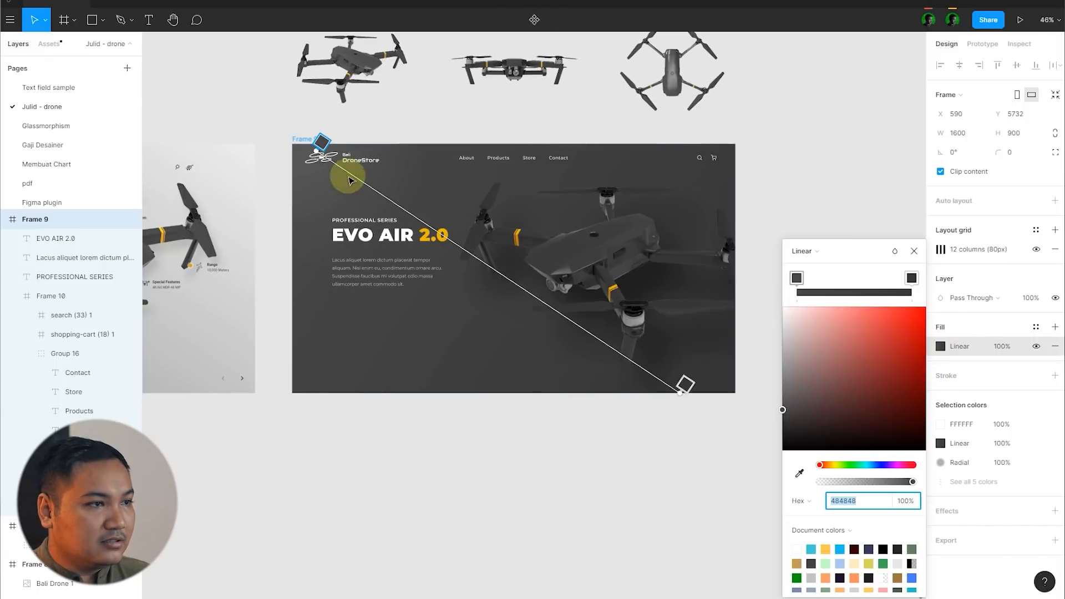
pyautogui.moveTo(316, 153); pyautogui.dragTo(289, 145)
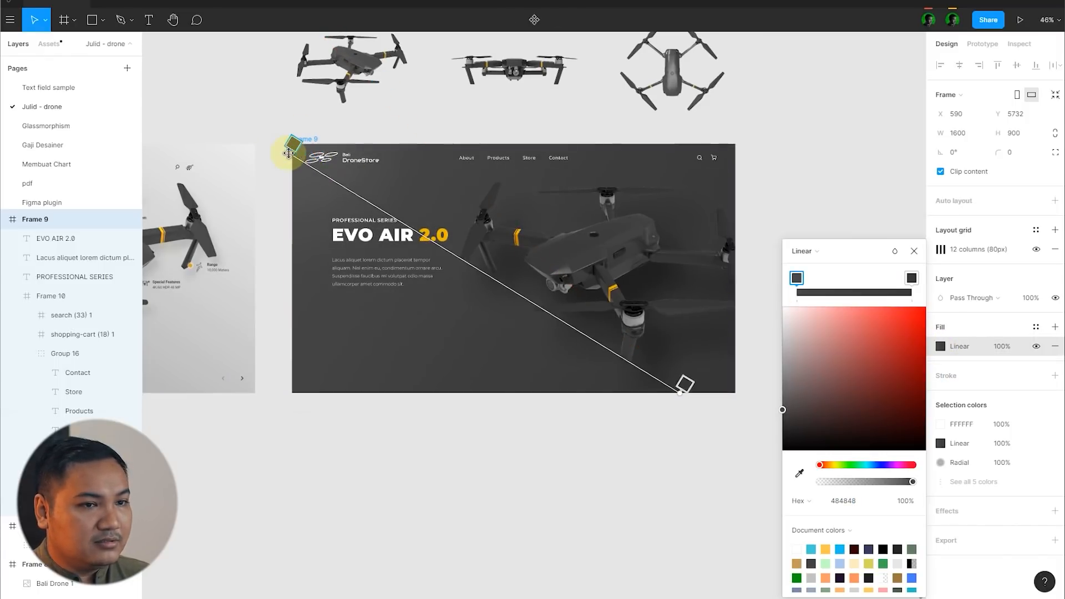
pyautogui.click(797, 279)
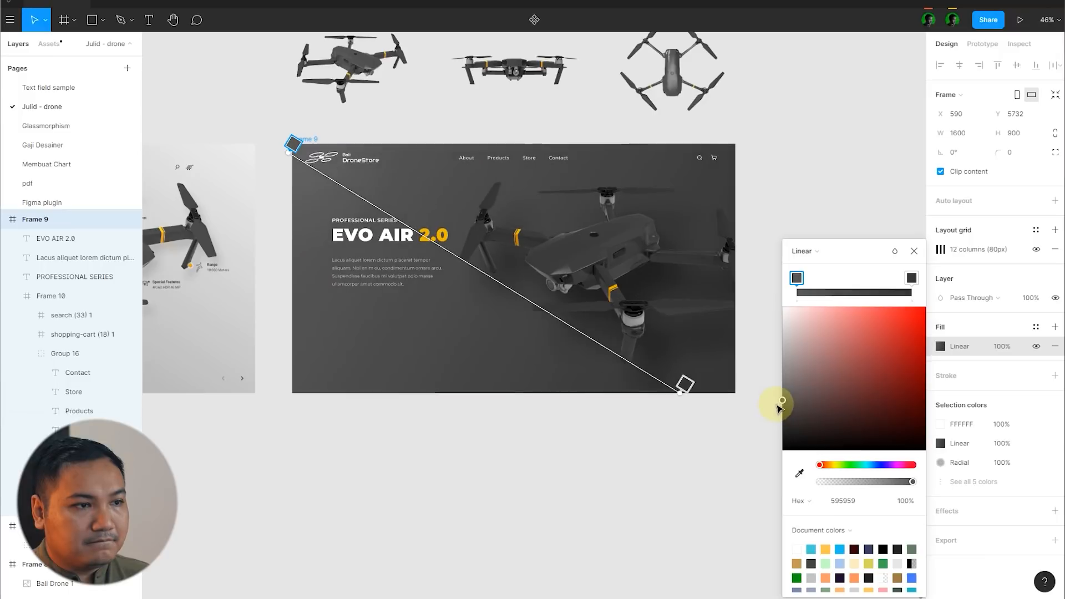
pyautogui.moveTo(783, 411); pyautogui.dragTo(778, 424)
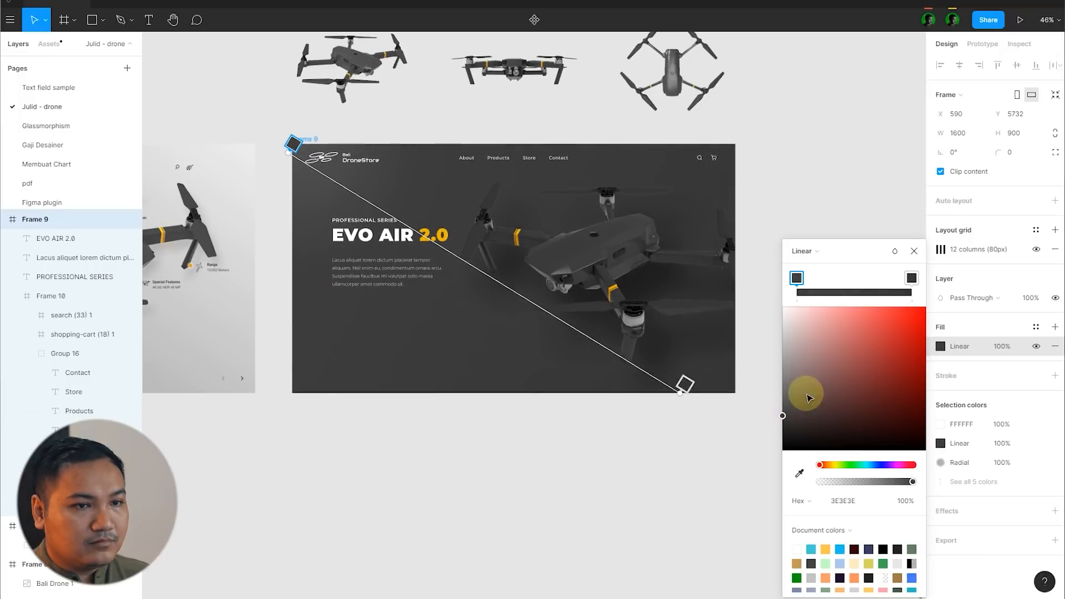
# Step: Set the end colour of Frame 9's gradient to 313131 and shift its start point inward, near the logo
pyautogui.click(911, 278)
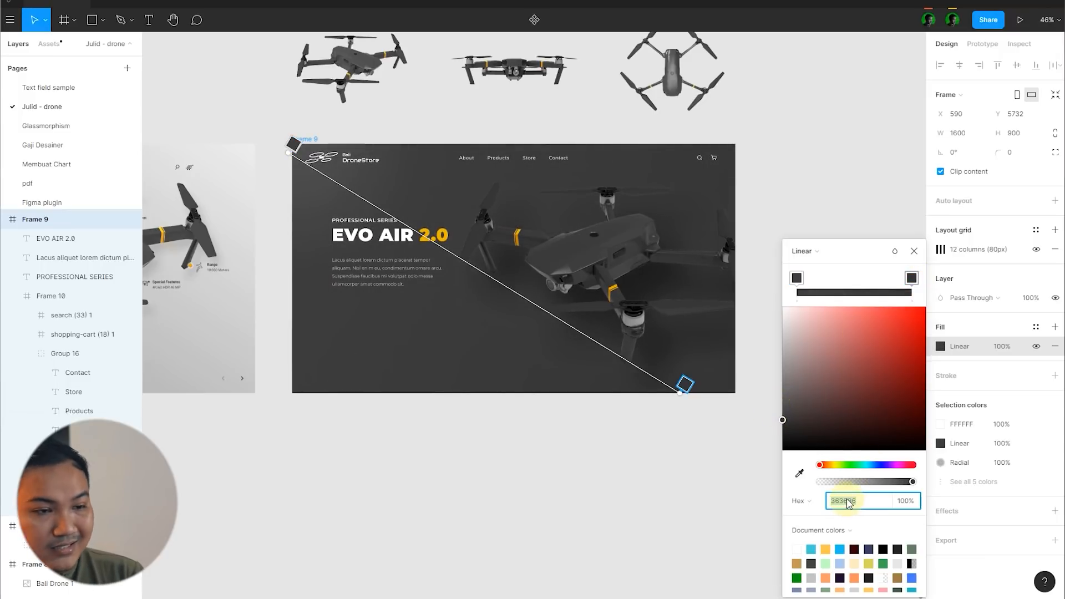
pyautogui.write('313131')
pyautogui.press('Return')
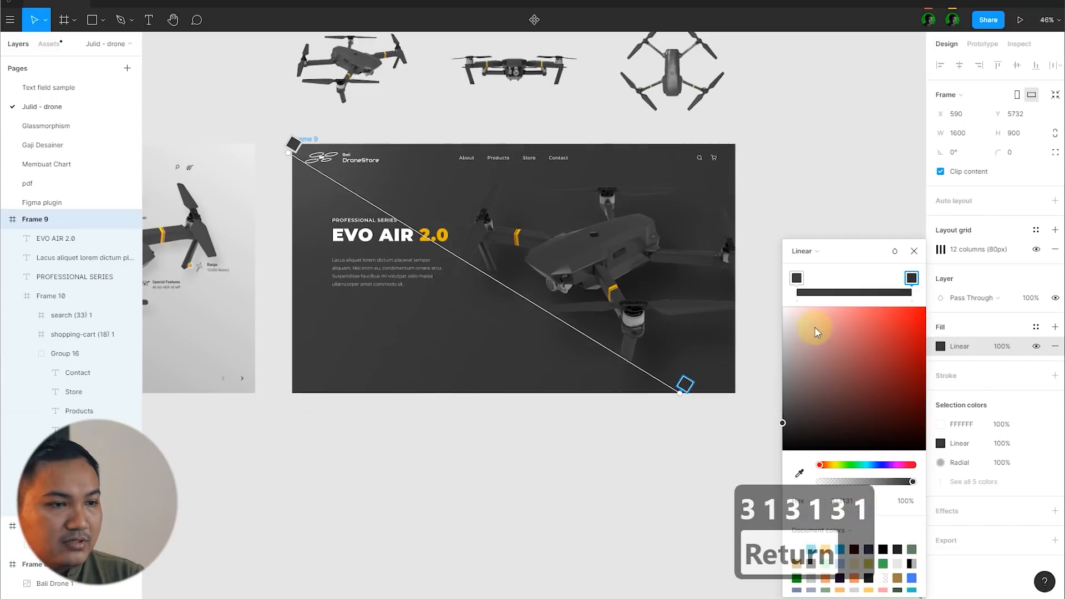
pyautogui.moveTo(294, 146); pyautogui.dragTo(347, 173)
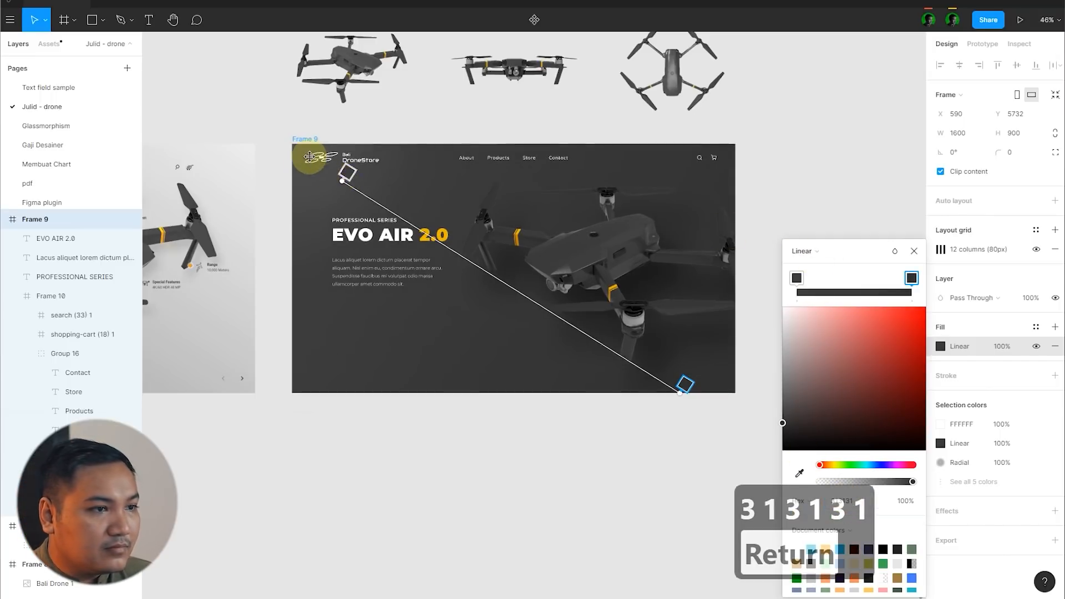
pyautogui.click(891, 235)
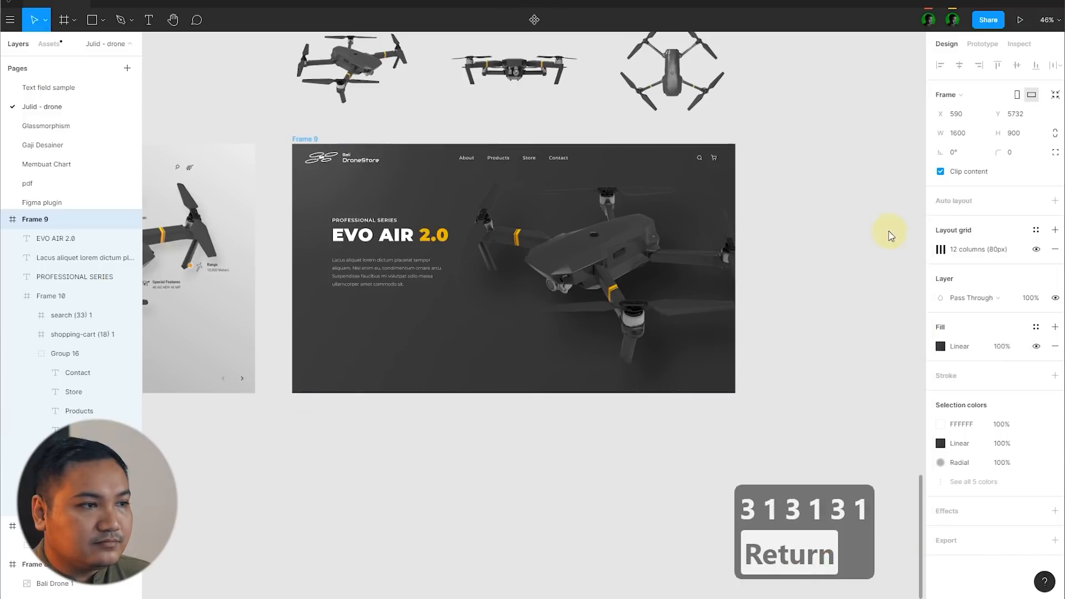
pyautogui.click(890, 236)
pyautogui.scroll(3, 815, 236)
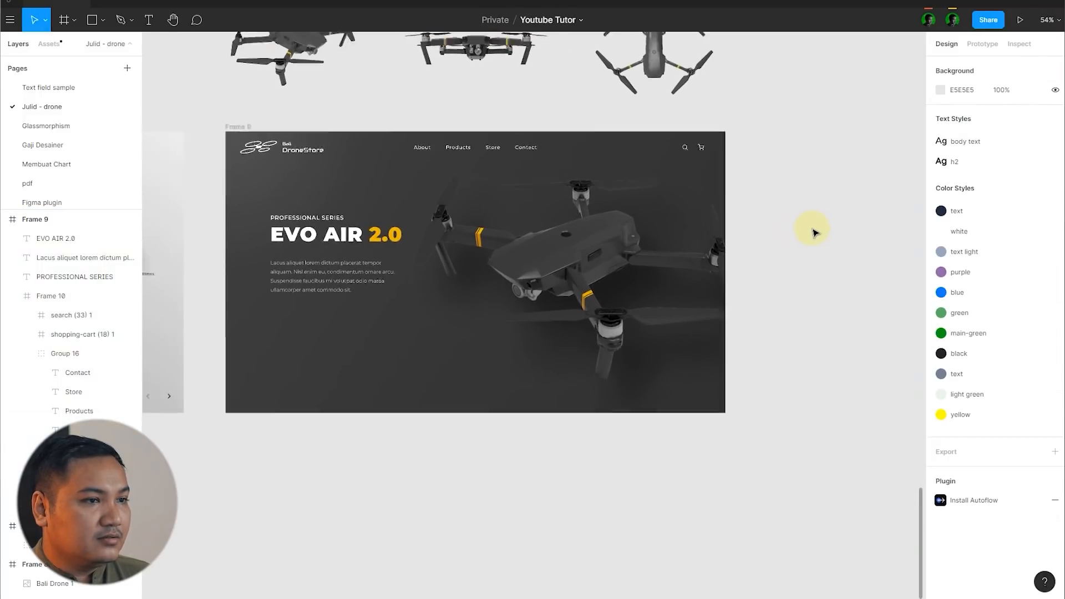
# Step: Enlarge the blurred glow circle at Frame 9's upper-left corner from its centre to about 1228 × 1228 and deselect it
pyautogui.scroll(-4, 815, 233)
pyautogui.hscroll(-2, 816, 233)
pyautogui.click(501, 212)
pyautogui.scroll(5, 567, 262)
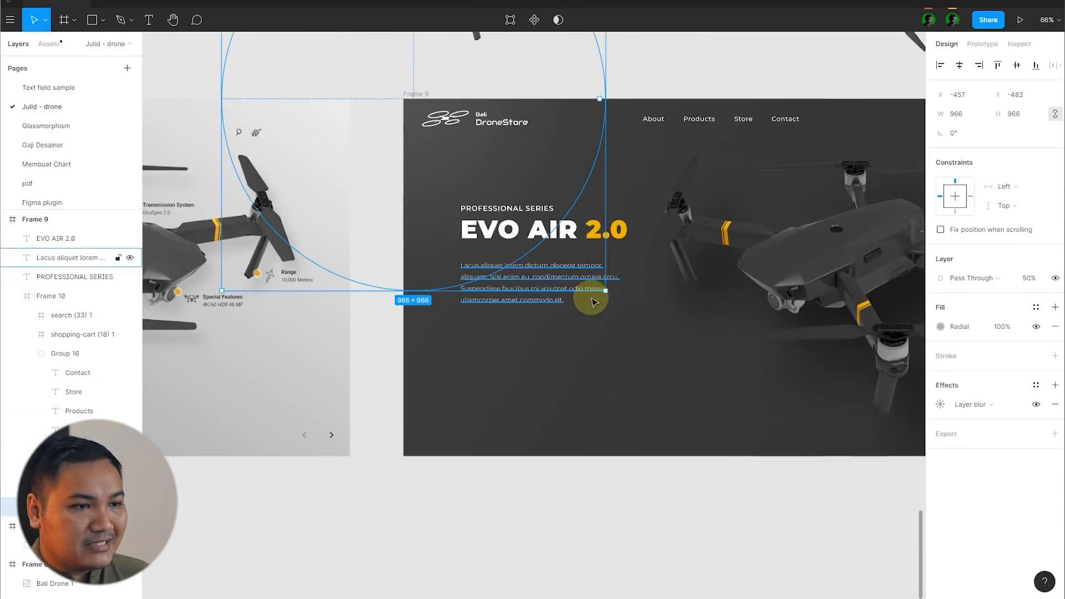
pyautogui.moveTo(605, 290); pyautogui.dragTo(657, 322)
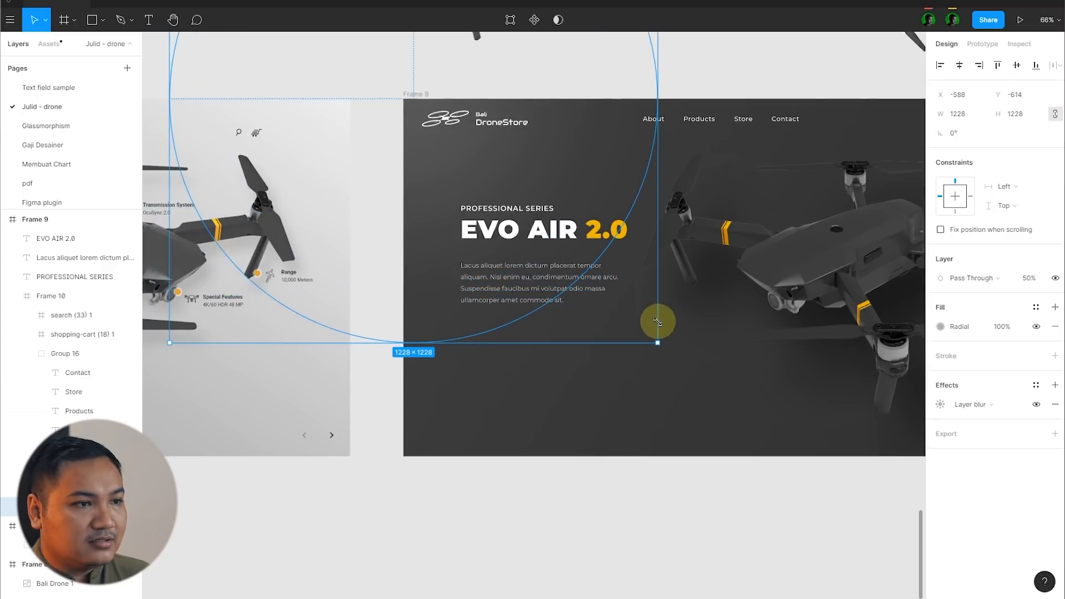
pyautogui.scroll(-5, 473, 240)
pyautogui.click(790, 289)
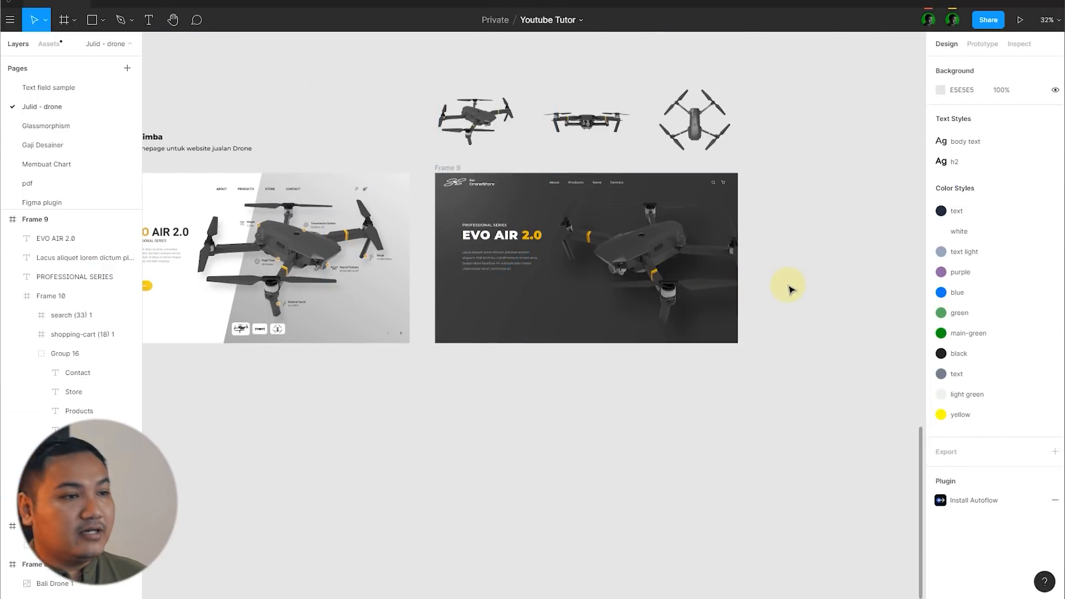
pyautogui.scroll(-1, 788, 288)
pyautogui.scroll(4, 755, 293)
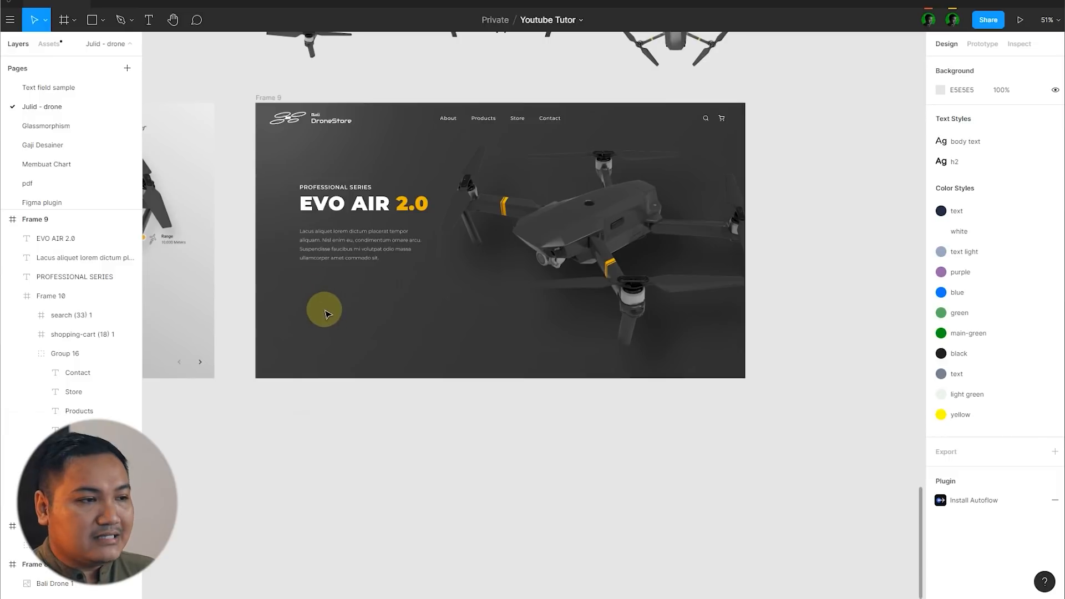
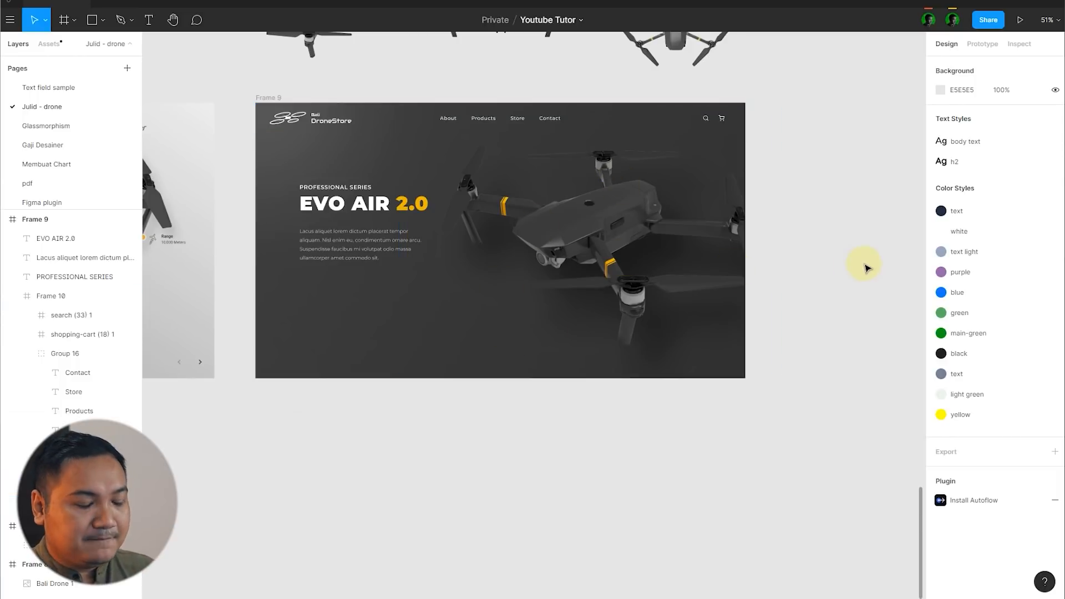
# Step: Draw a tall rectangle over the drone's left arm in Frame 9 and place a thinner copy beside it, about 29 × 697
pyautogui.scroll(-5, 868, 268)
pyautogui.scroll(5, 865, 263)
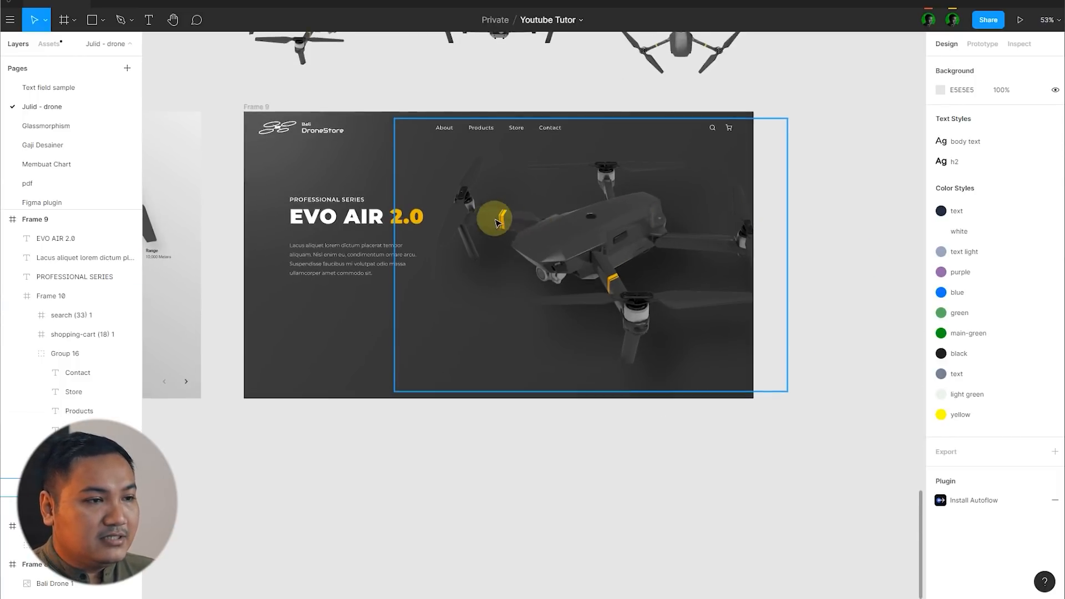
pyautogui.scroll(10, 497, 222)
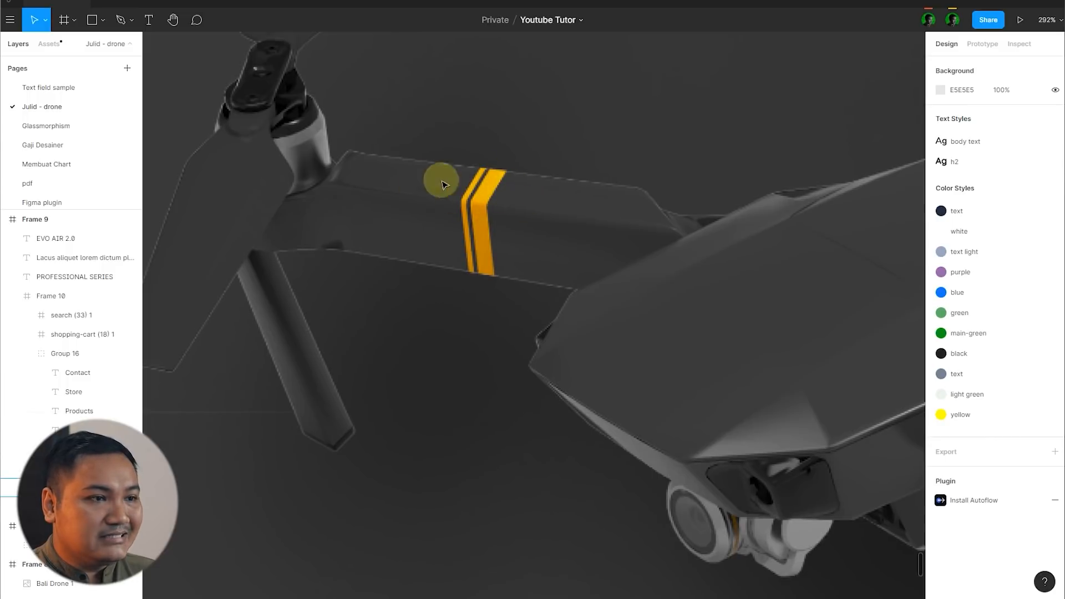
pyautogui.scroll(-10, 458, 255)
pyautogui.scroll(2, 461, 278)
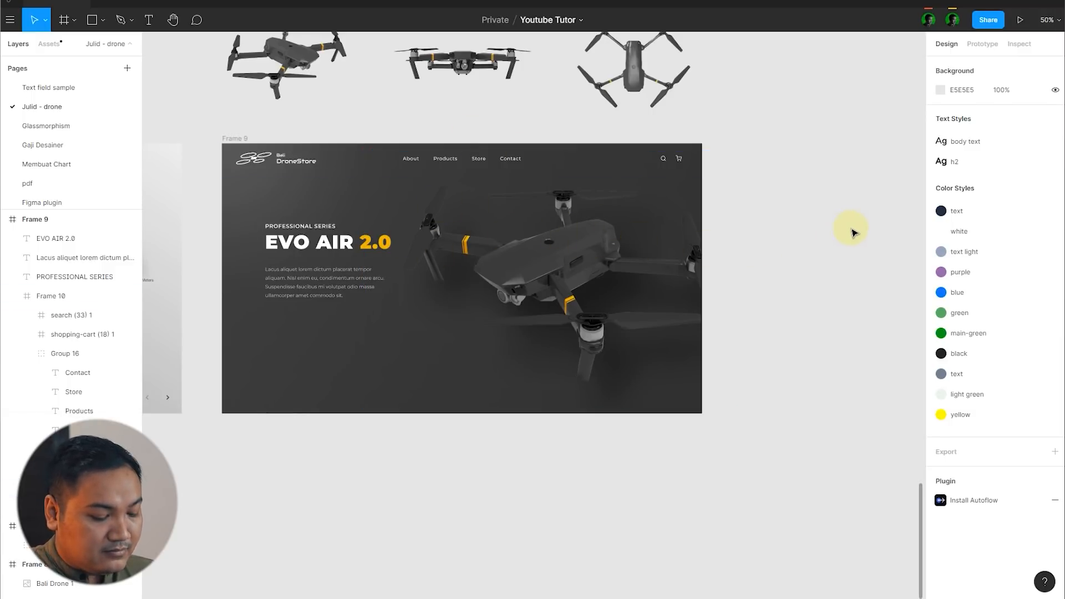
pyautogui.press('r')
pyautogui.moveTo(429, 184); pyautogui.dragTo(466, 394)
pyautogui.scroll(3, 438, 259)
pyautogui.moveTo(470, 262); pyautogui.dragTo(418, 268)
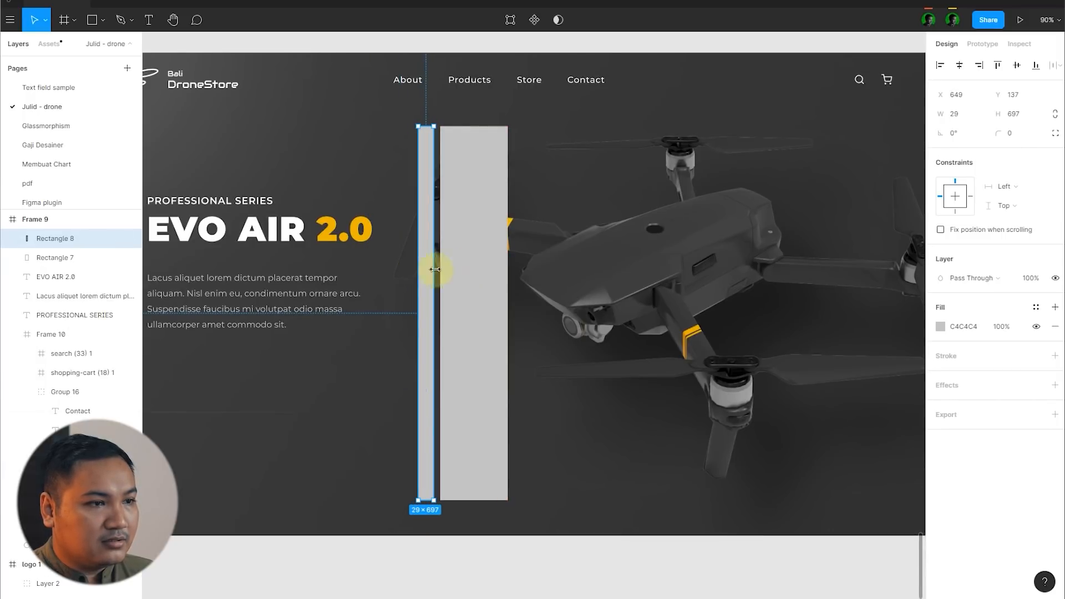
# Step: Narrow the wide rectangle to a width of 106 and the thin rectangle beside it to a width of 25
pyautogui.click(497, 264)
pyautogui.moveTo(506, 255); pyautogui.dragTo(497, 255)
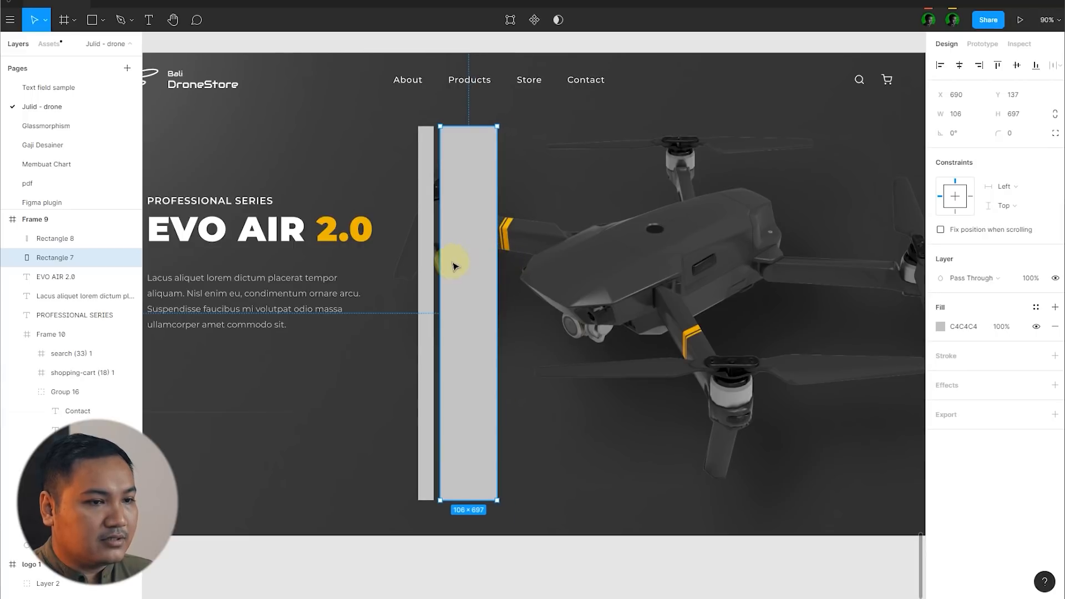
pyautogui.click(419, 265)
pyautogui.scroll(5, 420, 265)
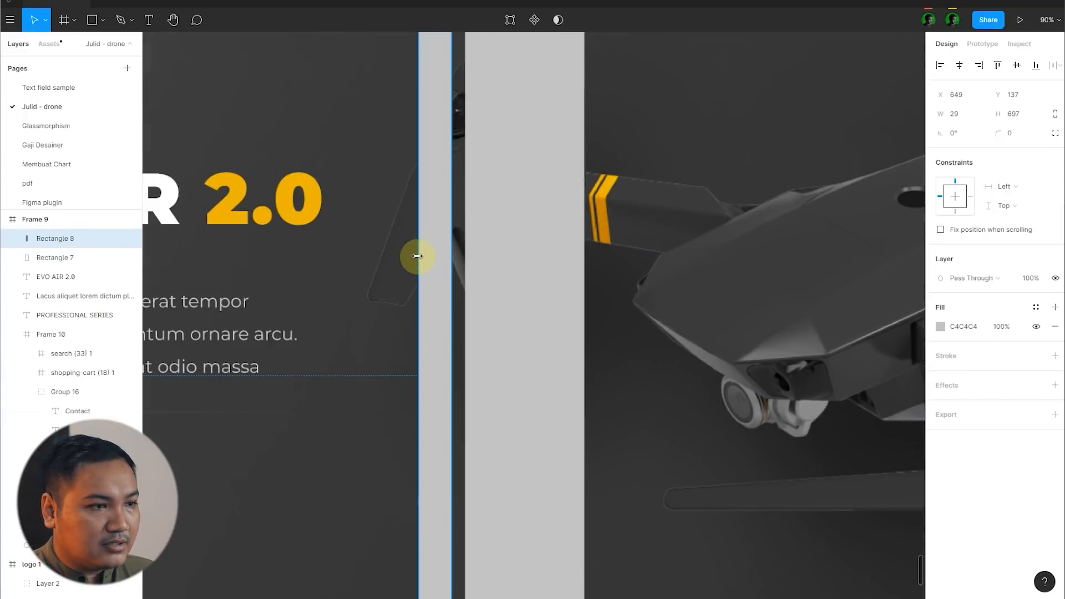
pyautogui.hscroll(2, 422, 255)
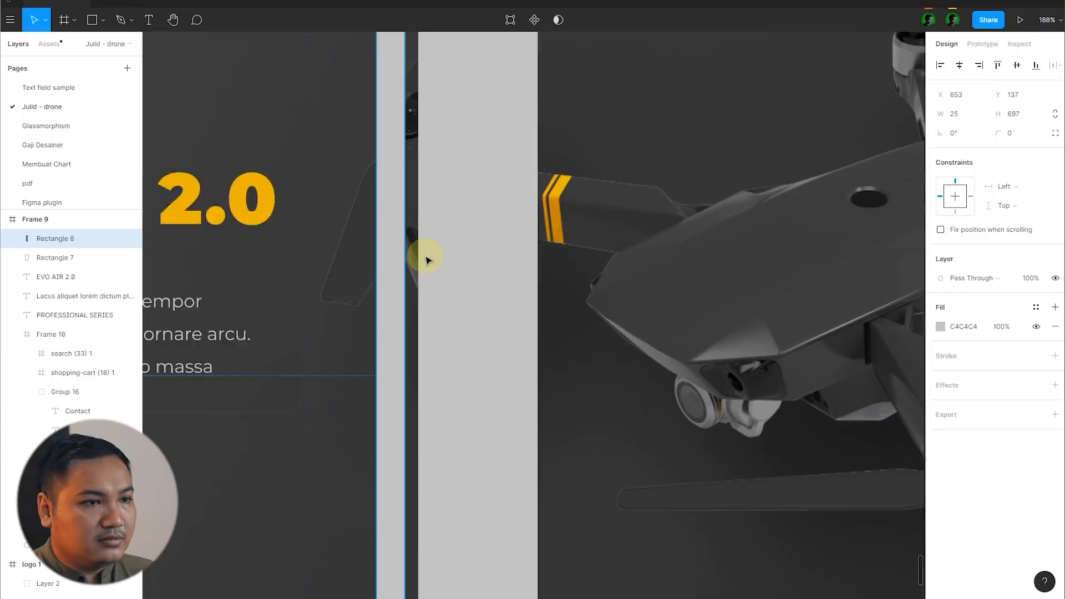
pyautogui.scroll(-6, 423, 256)
# Step: Group the two rectangles and fill them with the yellow EBB400 sampled from the drone's arm stripe
pyautogui.keyDown('shift'); pyautogui.click(387, 277); pyautogui.keyUp('shift')
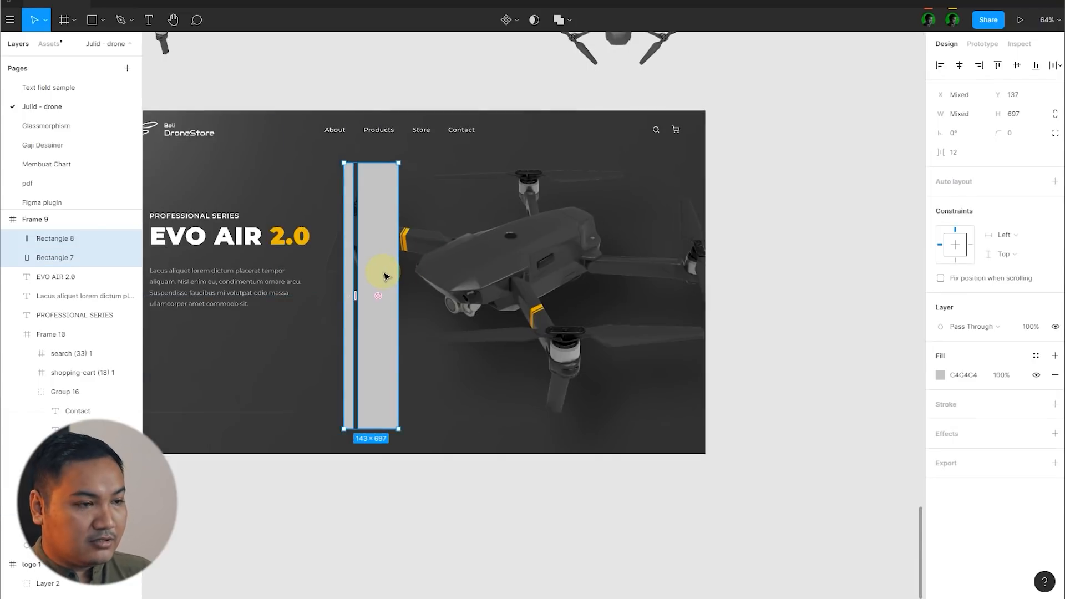
pyautogui.hotkey('ctrl', 'g')
pyautogui.press('i')
pyautogui.scroll(4, 421, 261)
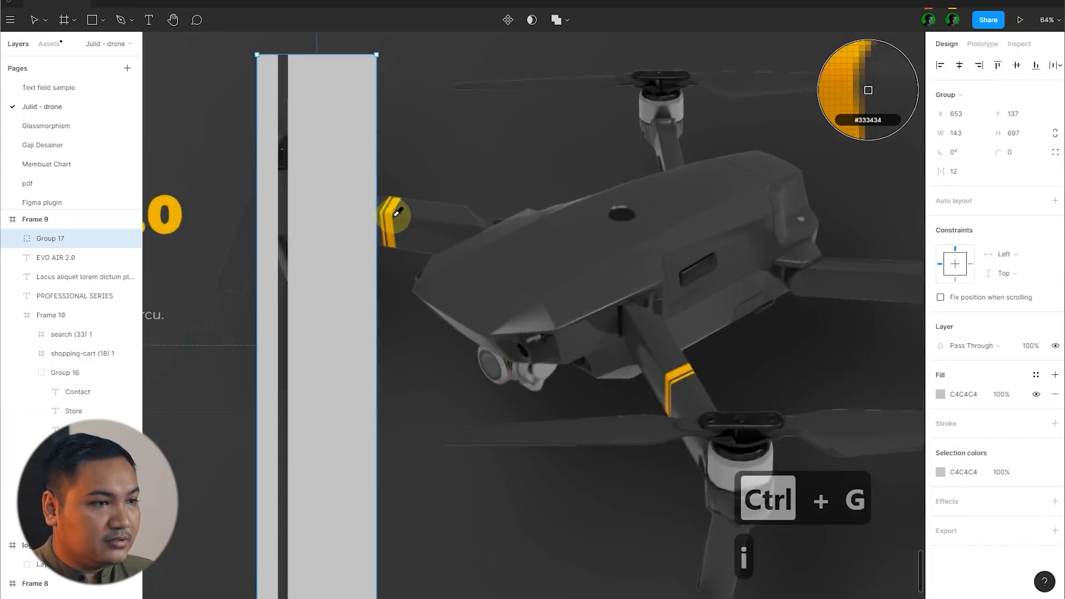
pyautogui.click(398, 213)
pyautogui.scroll(-3, 488, 267)
pyautogui.click(827, 269)
# Step: Try rotating the yellow stripe group by 20°, -20° and 25°, and settle on a rotation of -25°
pyautogui.click(452, 210)
pyautogui.click(976, 154)
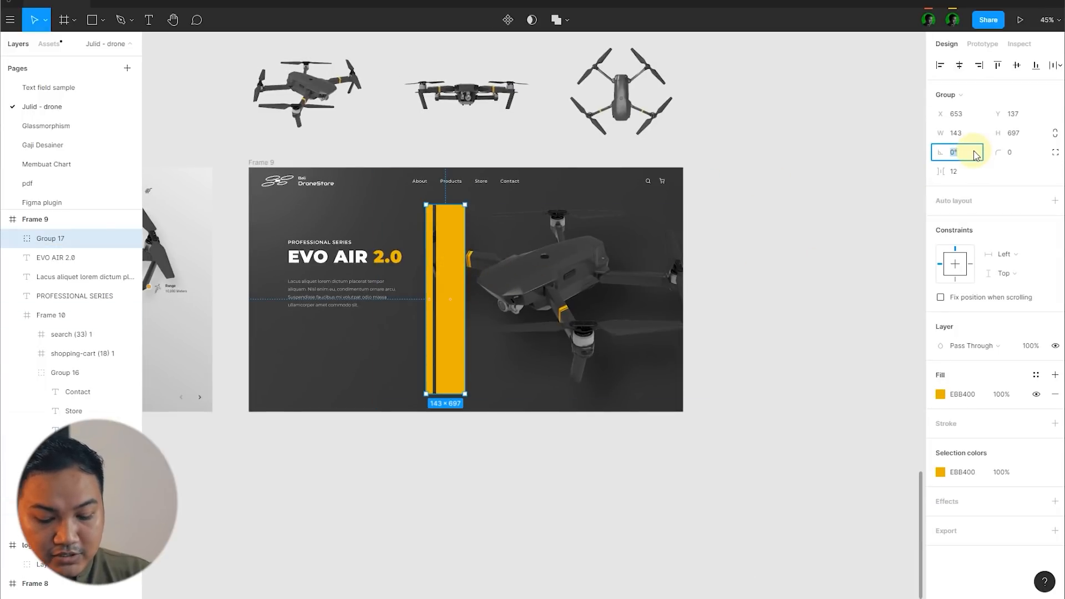
pyautogui.write('20')
pyautogui.press('Return')
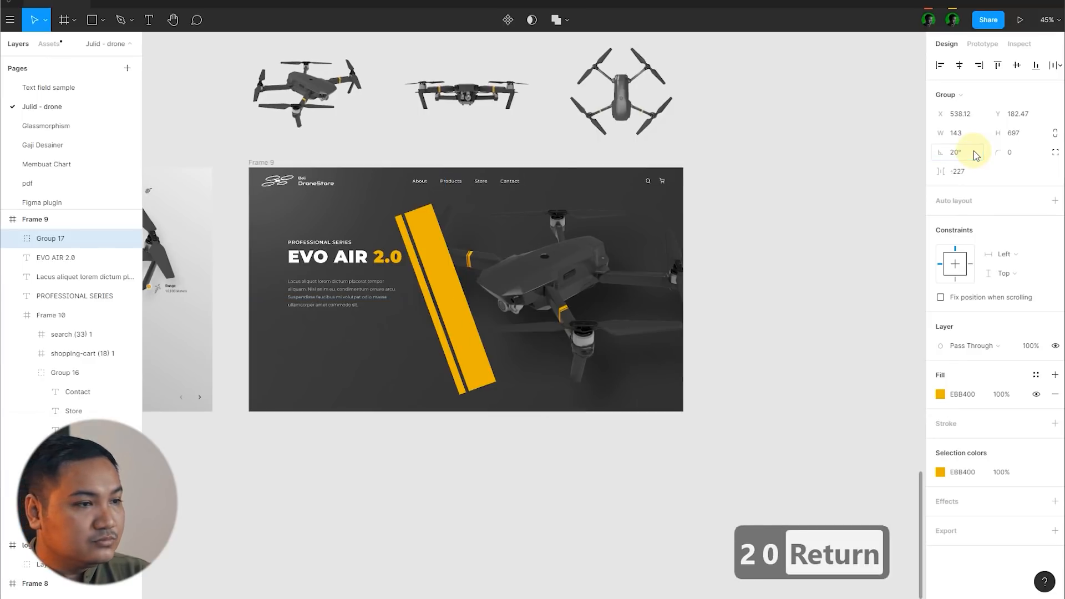
pyautogui.write('-20')
pyautogui.press('Return')
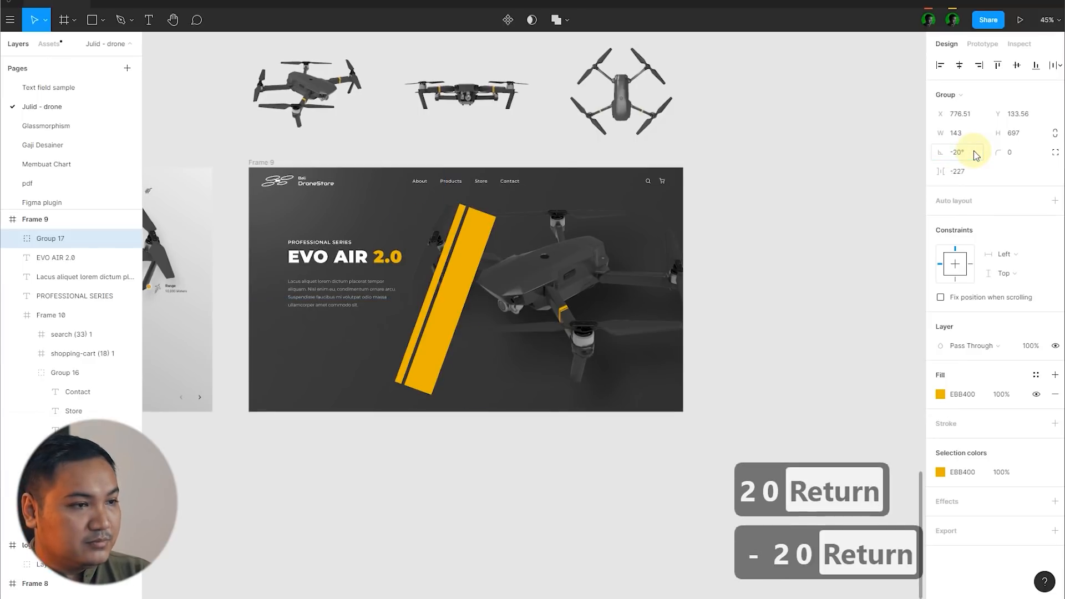
pyautogui.write('25')
pyautogui.press('Return')
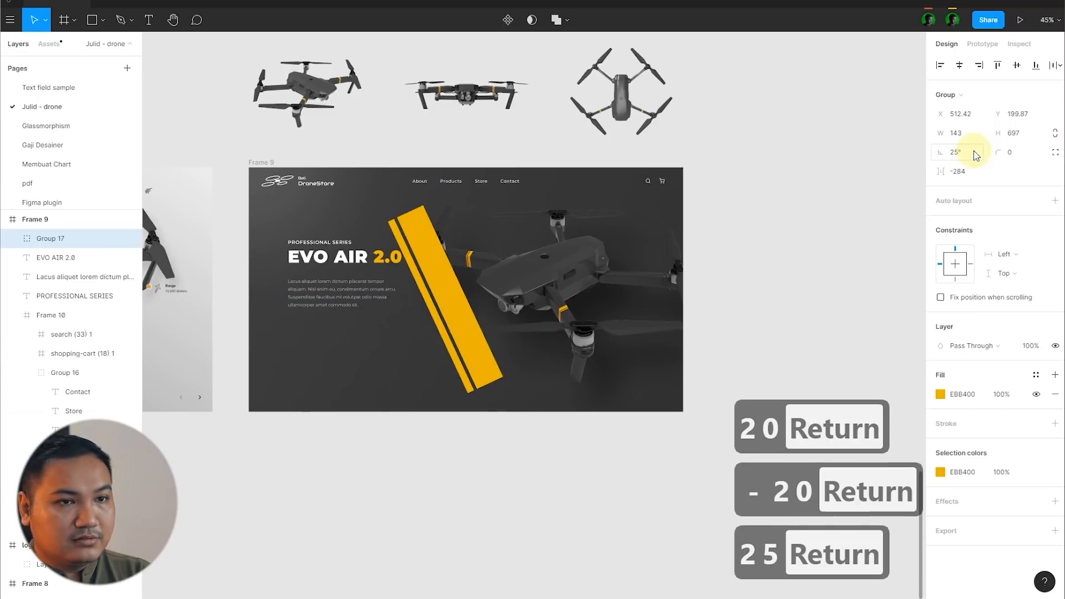
pyautogui.write('-25')
pyautogui.press('Return')
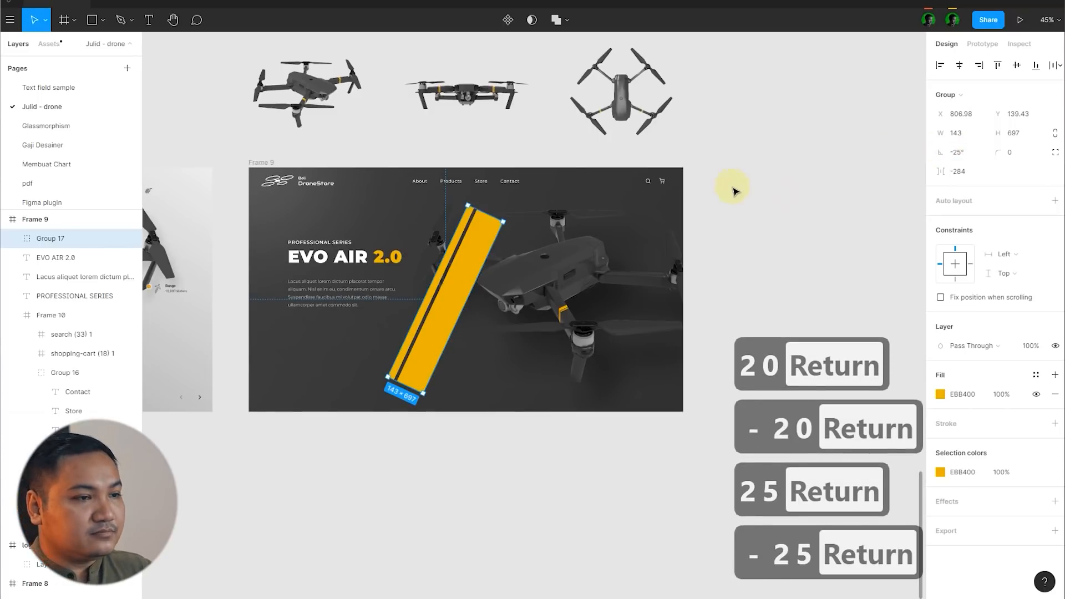
pyautogui.click(735, 192)
# Step: Stretch the tilted stripe group past Frame 9's upper and lower edges to a length of about 1498
pyautogui.click(483, 217)
pyautogui.moveTo(486, 214); pyautogui.dragTo(577, 125)
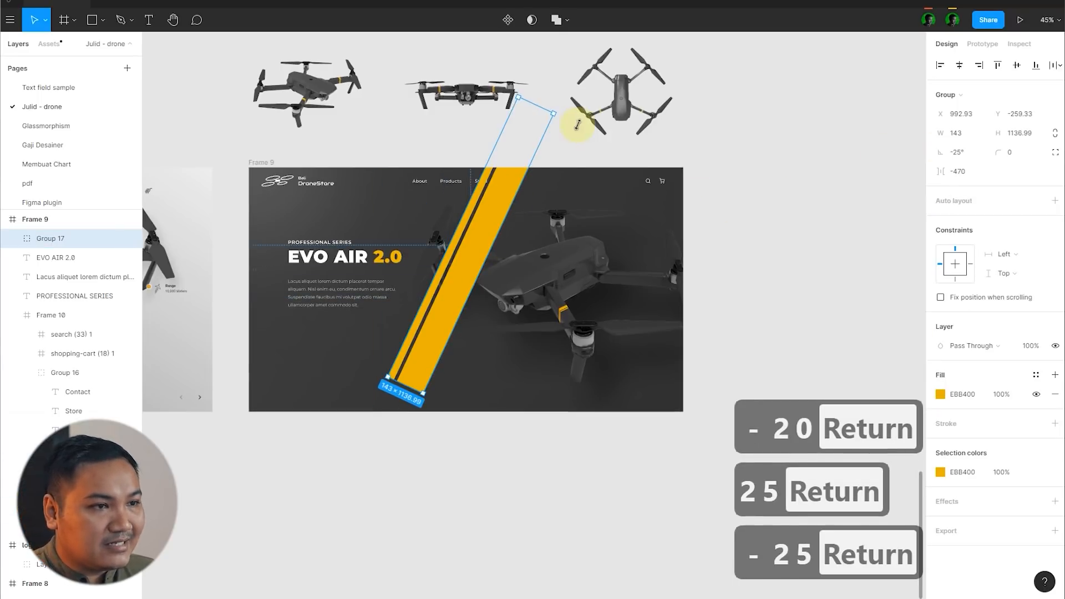
pyautogui.moveTo(404, 386); pyautogui.dragTo(363, 474)
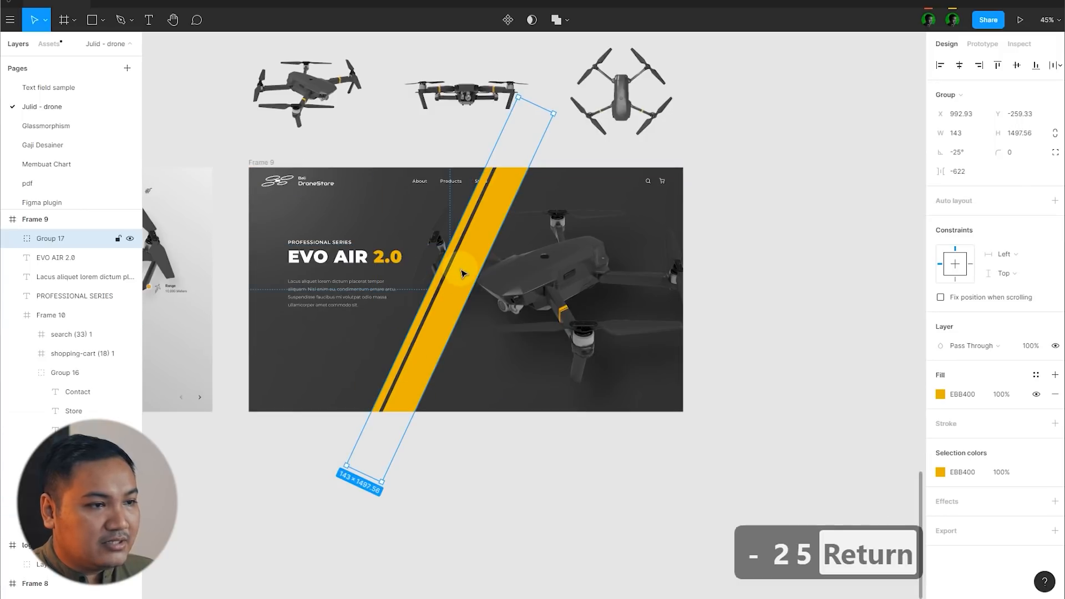
# Step: Send the stripe group to the back of Frame 9 and shift it right behind the drone's body, to about X 1288
pyautogui.rightClick(460, 246)
pyautogui.click(504, 336)
pyautogui.moveTo(506, 354)
pyautogui.mouseDown()
pyautogui.moveTo(464, 355)
pyautogui.moveTo(498, 355)
pyautogui.mouseUp()
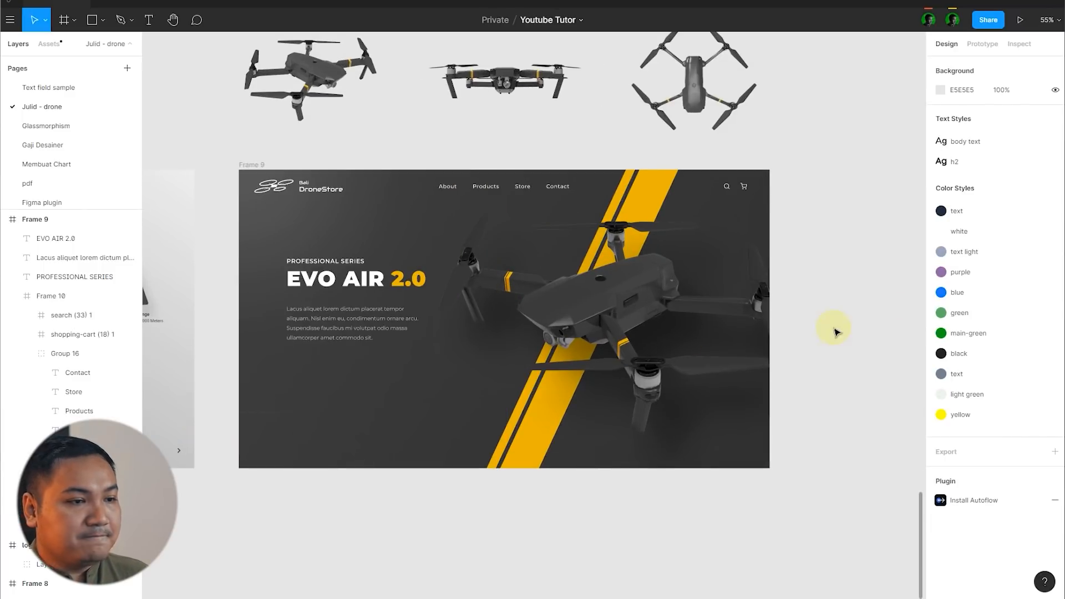
# Step: Examine Frame 9's composition with the diagonal yellow stripes behind the drone, both as an overview and close up
pyautogui.scroll(-3, 836, 331)
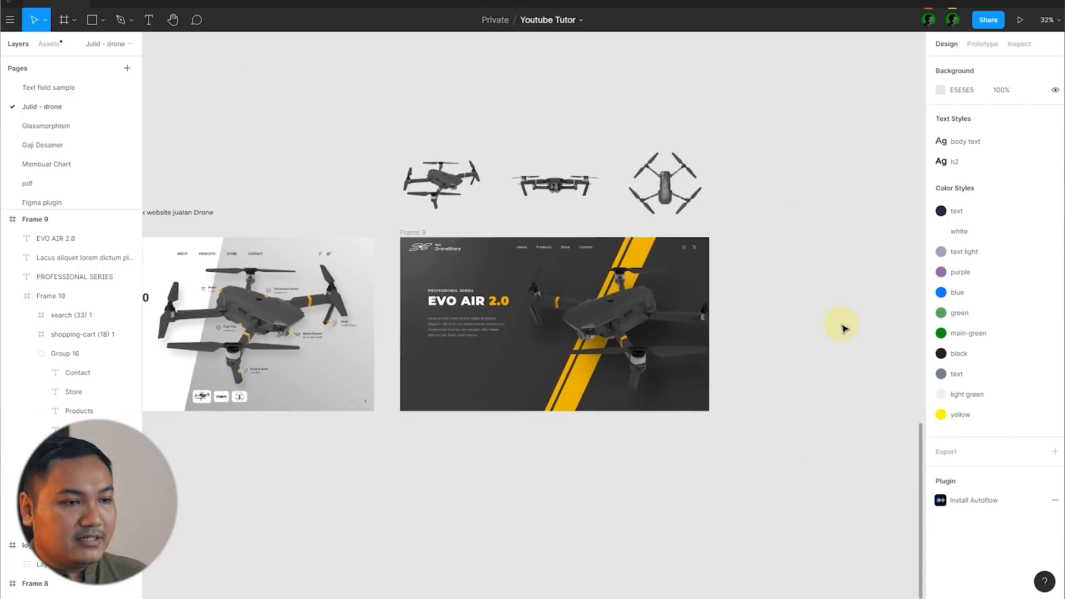
pyautogui.scroll(3, 821, 328)
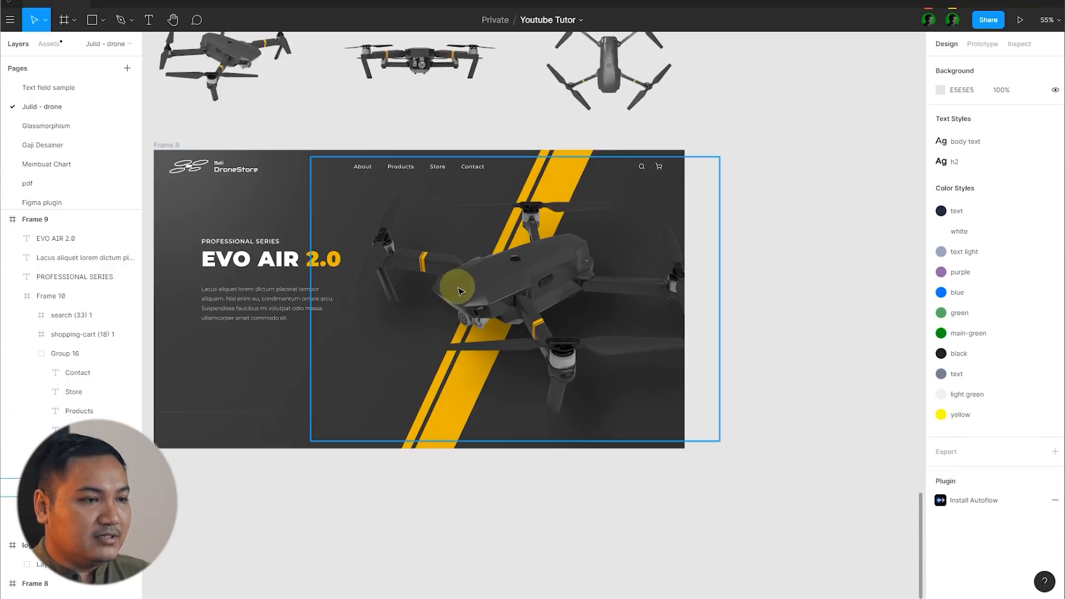
pyautogui.scroll(5, 452, 277)
pyautogui.scroll(-5, 466, 293)
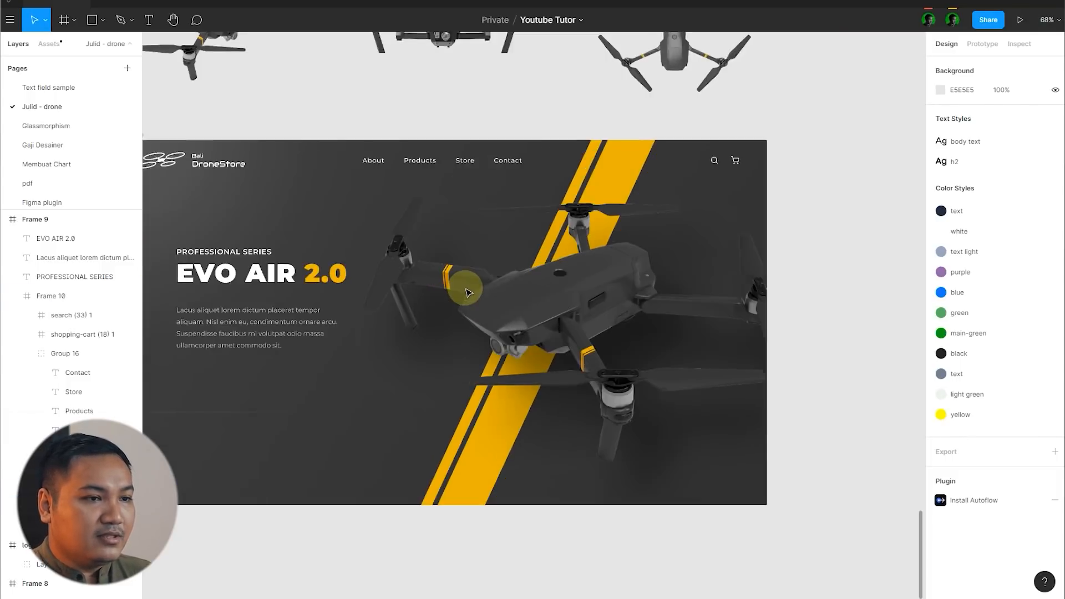
pyautogui.scroll(4, 301, 326)
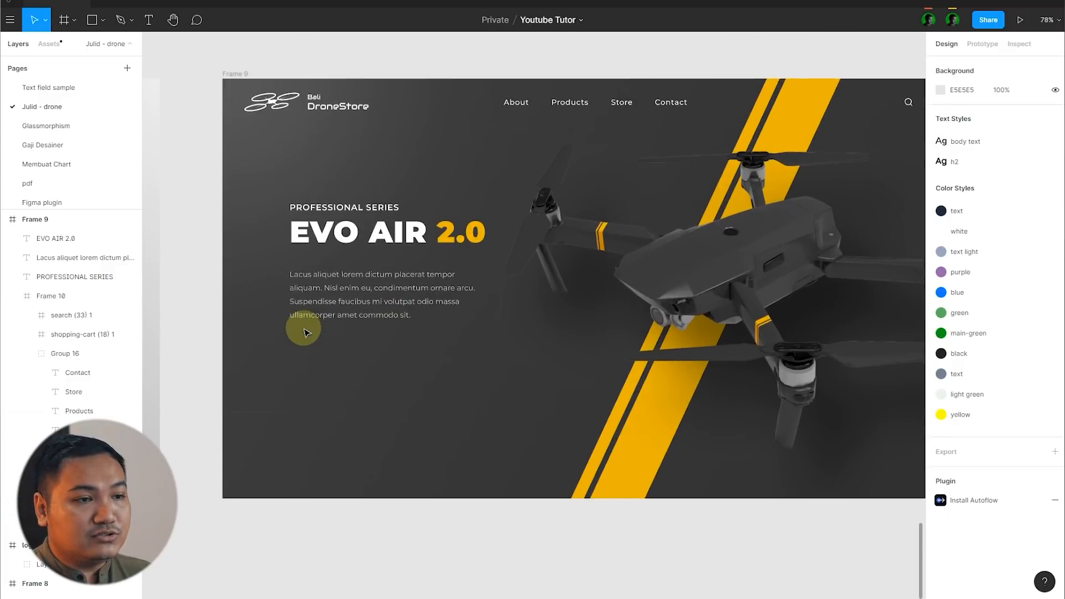
pyautogui.scroll(-2, 671, 285)
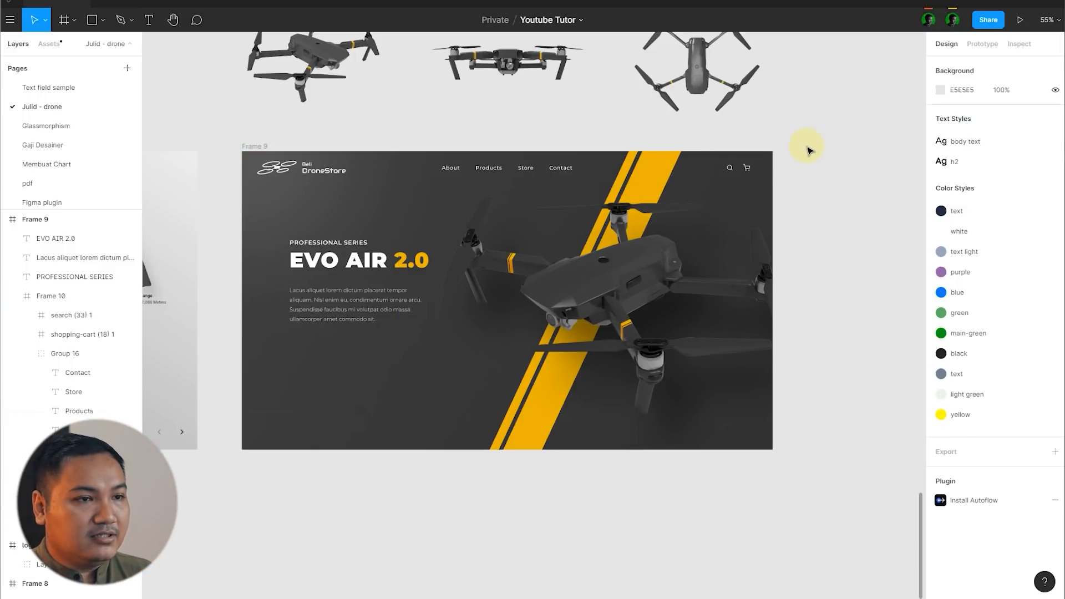
pyautogui.scroll(5, 808, 151)
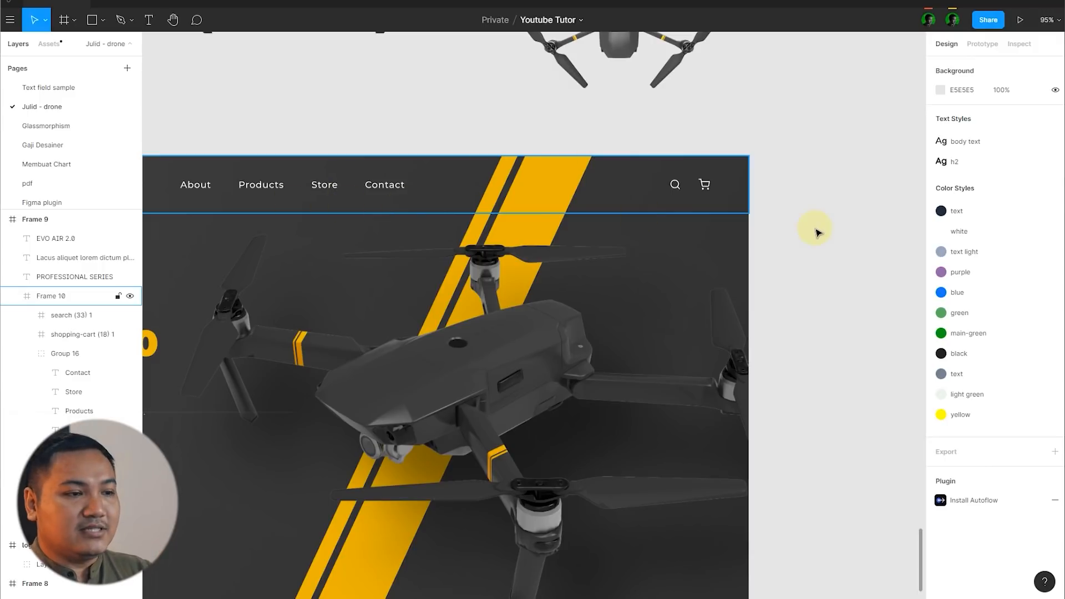
# Step: Set the opacity of the drone image's drop shadow to 60% and deselect the image
pyautogui.scroll(-4, 708, 205)
pyautogui.click(492, 285)
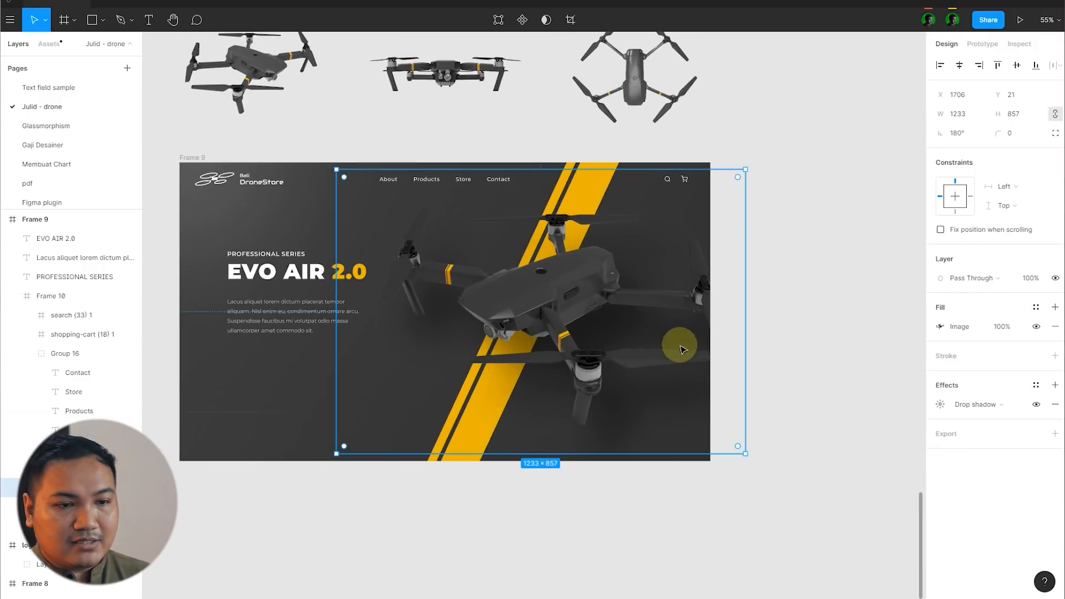
pyautogui.click(940, 405)
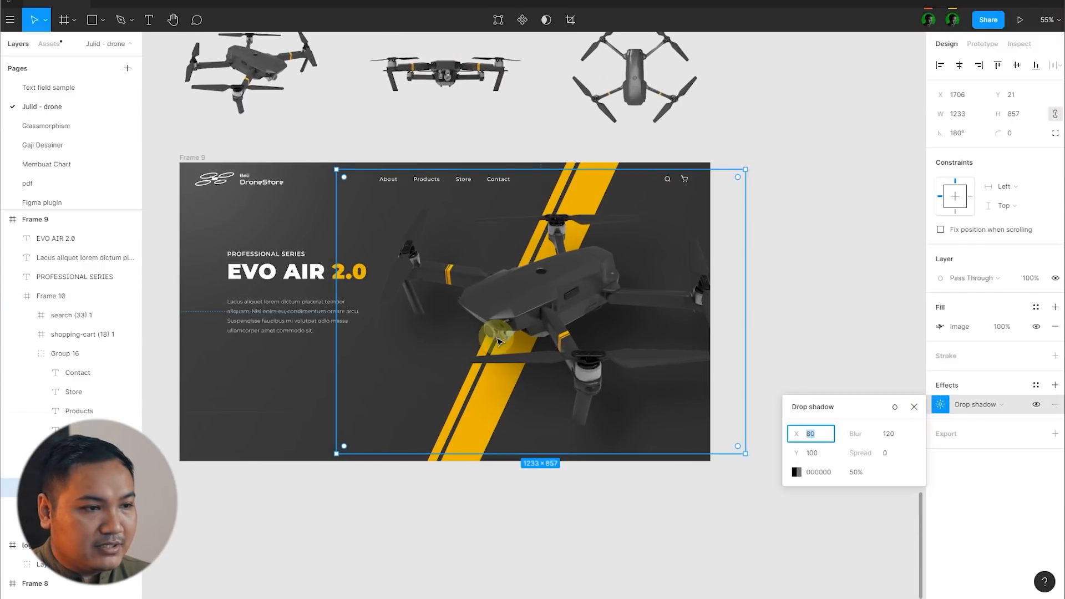
pyautogui.write('60')
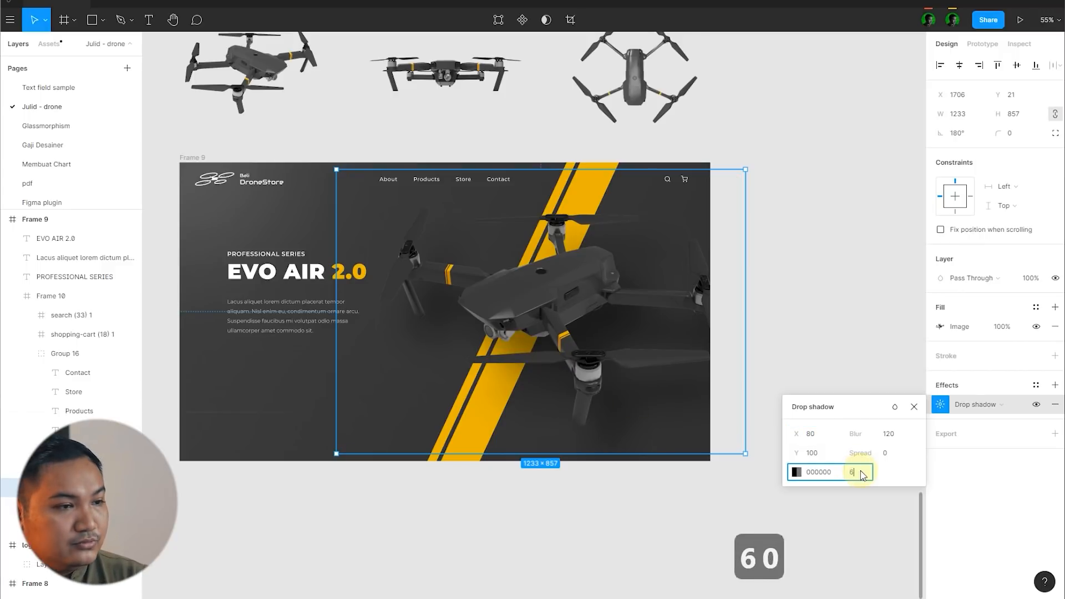
pyautogui.press('Return')
pyautogui.click(820, 289)
pyautogui.scroll(-4, 819, 288)
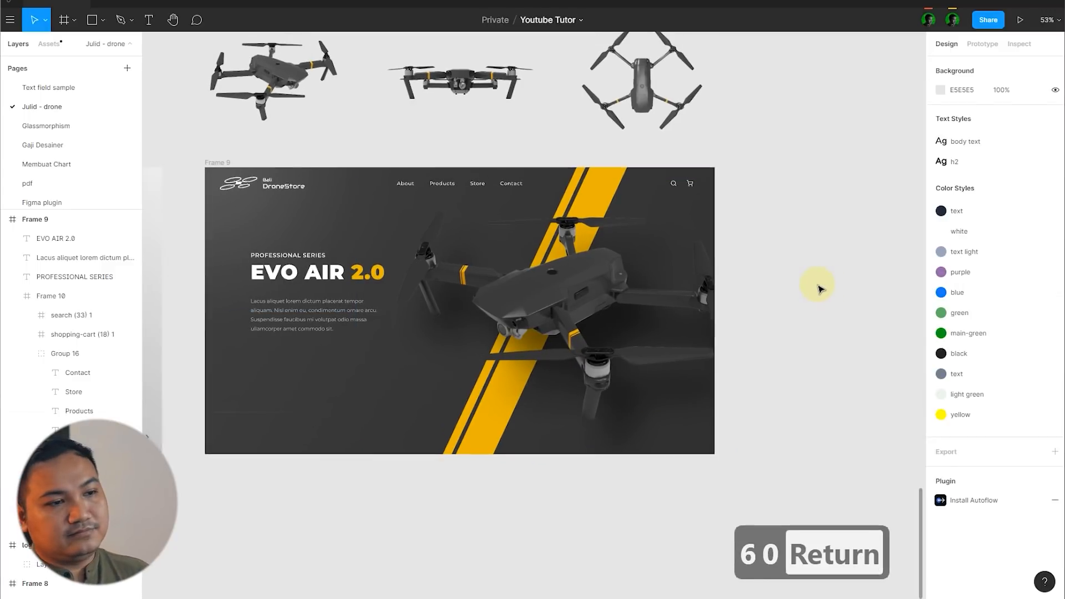
# Step: Duplicate the EVO AIR 2.0 title and place the copy up and to the right, at X 603, Y 204
pyautogui.scroll(3, 819, 292)
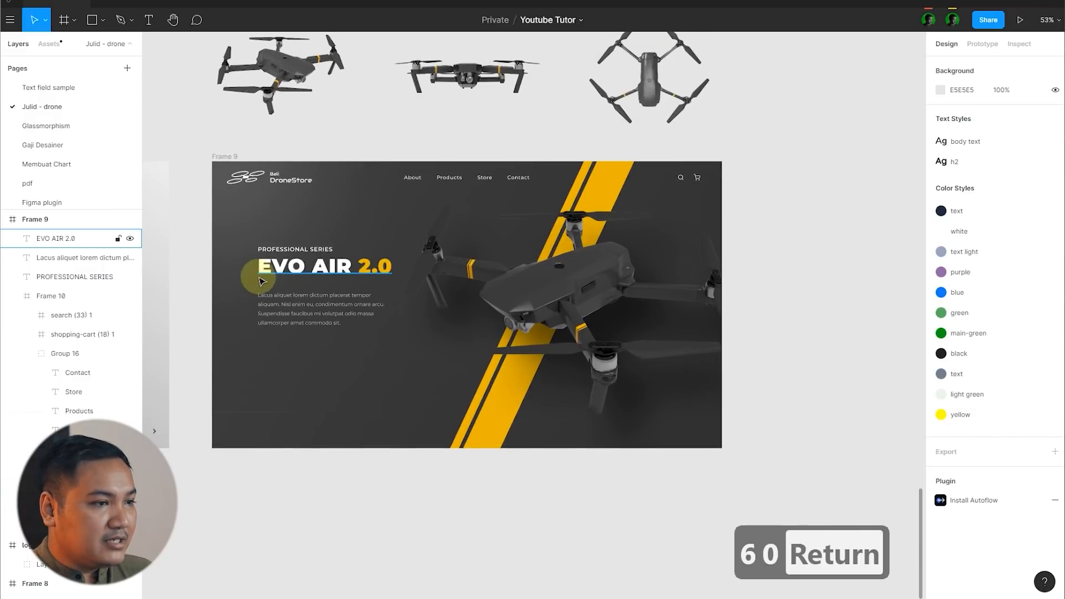
pyautogui.click(295, 269)
pyautogui.keyDown('alt'); pyautogui.moveTo(294, 269); pyautogui.dragTo(441, 242); pyautogui.keyUp('alt')
pyautogui.scroll(3, 502, 268)
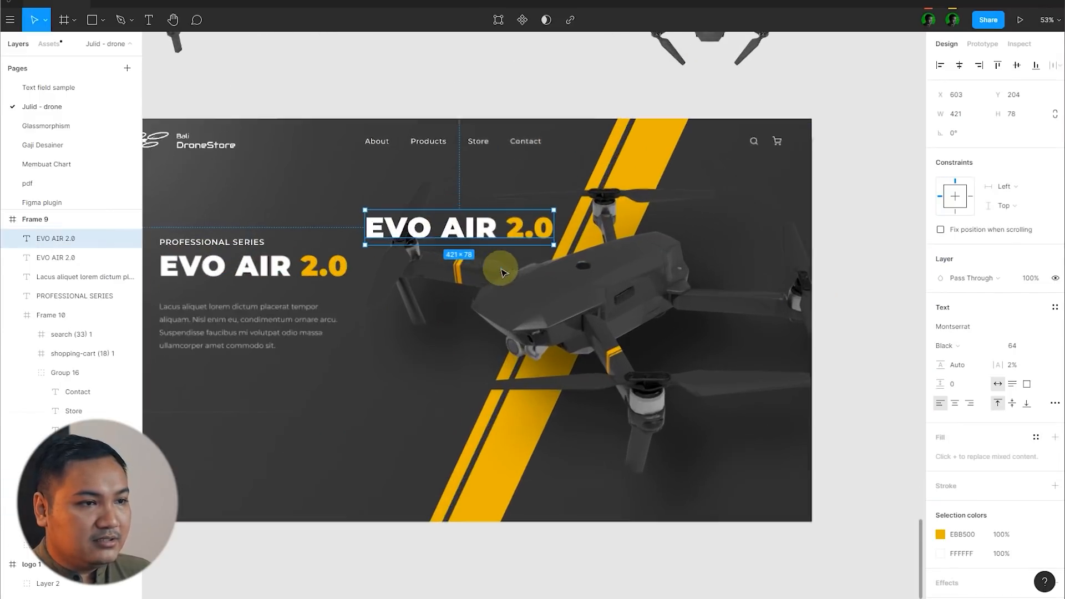
# Step: Set the copied title's font size to 400 and move it to X 314, Y 18
pyautogui.scroll(-3, 485, 349)
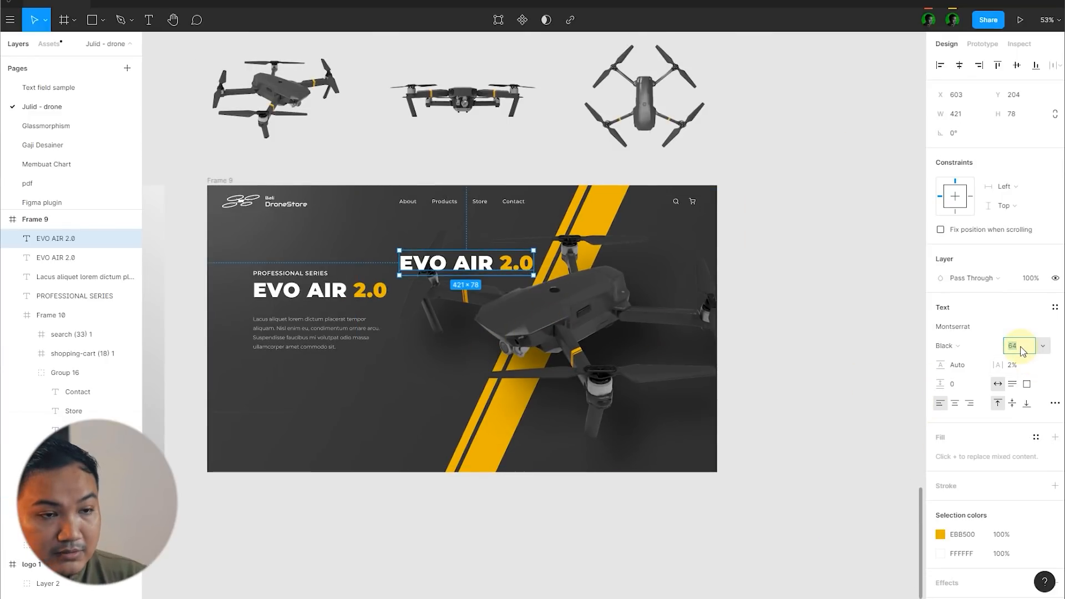
pyautogui.write('400')
pyautogui.press('Return')
pyautogui.moveTo(664, 337); pyautogui.dragTo(571, 278)
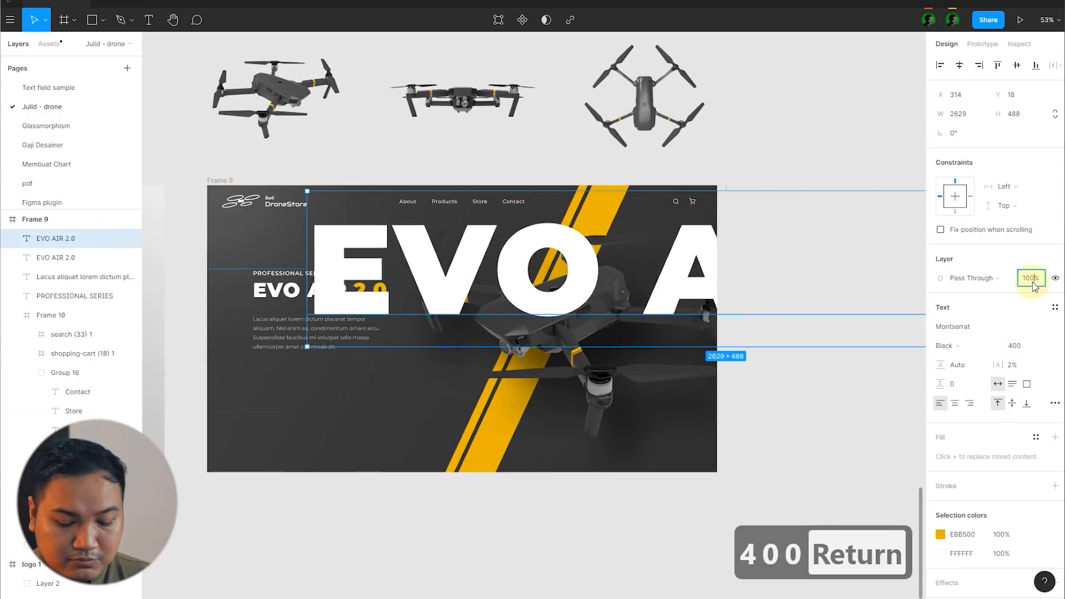
# Step: Lower the oversized title's layer opacity to 5%, send it to the back of Frame 9 and deselect it
pyautogui.write('5')
pyautogui.press('Return')
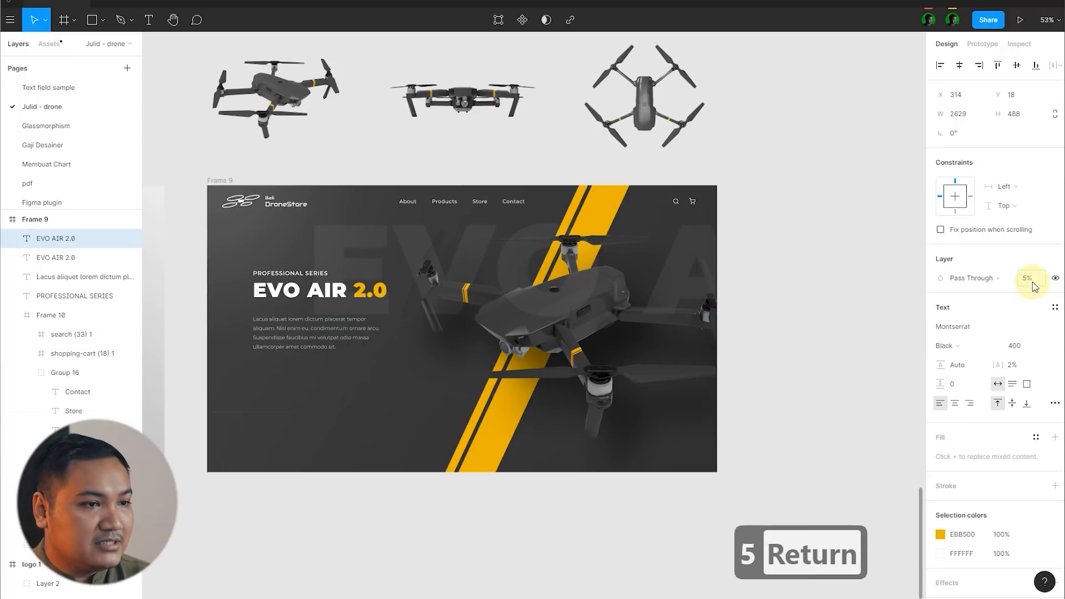
pyautogui.rightClick(699, 254)
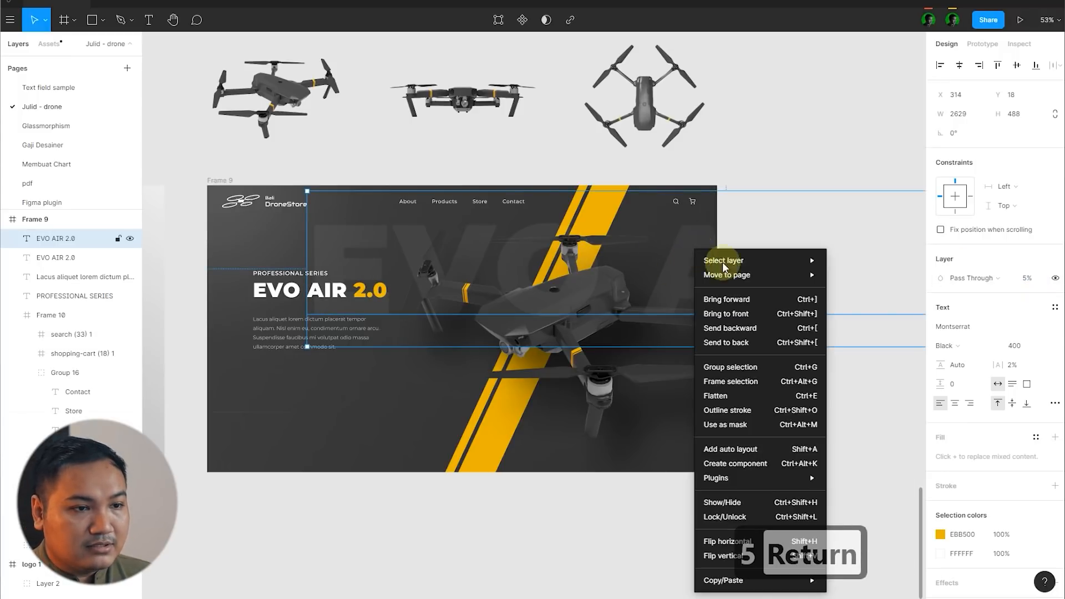
pyautogui.click(740, 343)
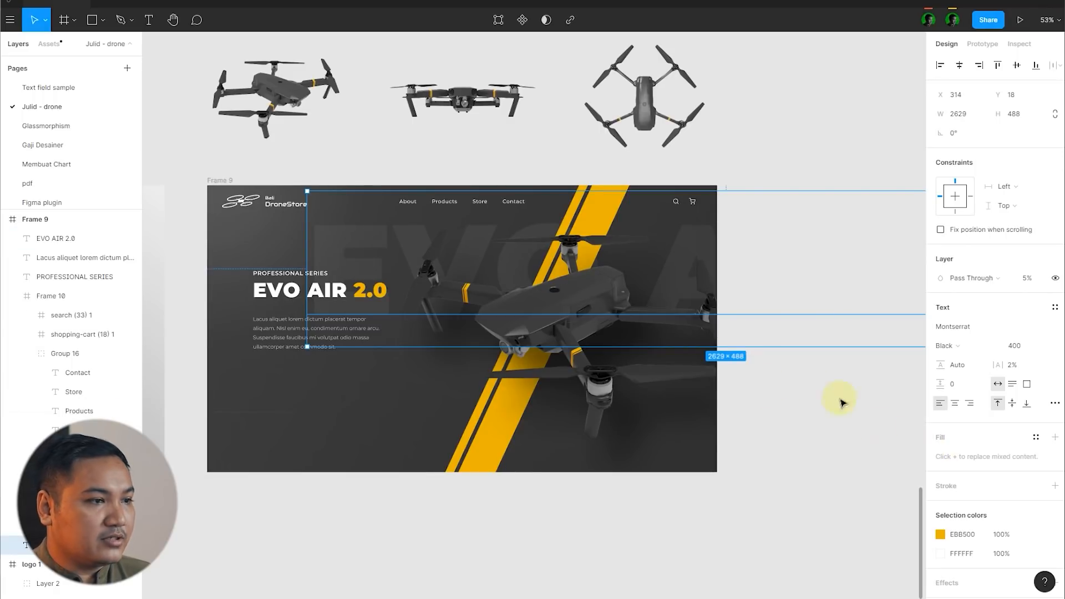
pyautogui.click(813, 276)
pyautogui.scroll(-1, 826, 333)
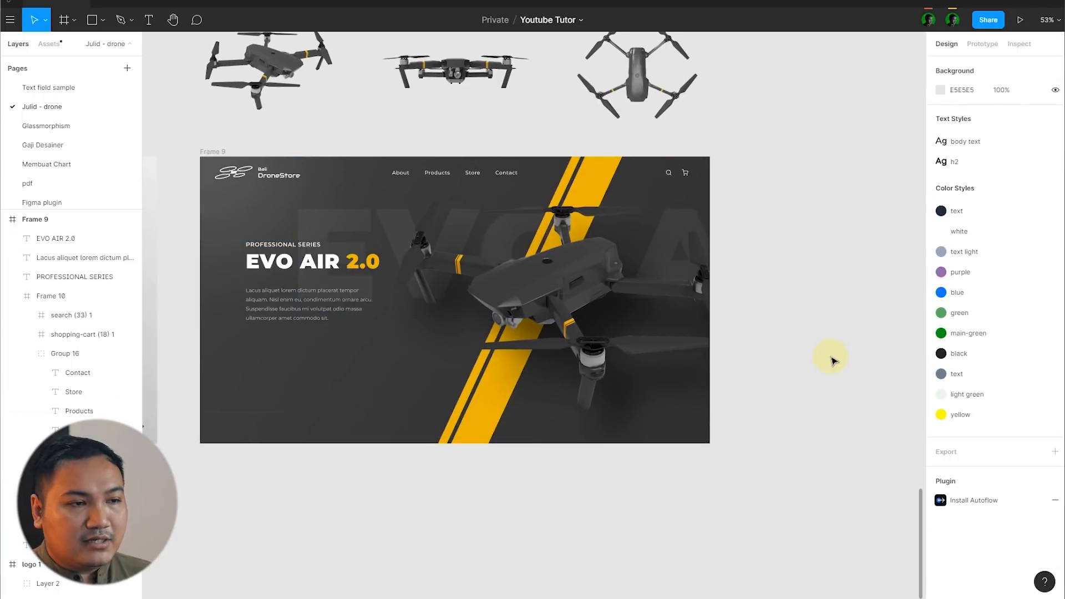
# Step: Try rotating the diagonal yellow stripes group to -20 degrees
pyautogui.scroll(5, 687, 230)
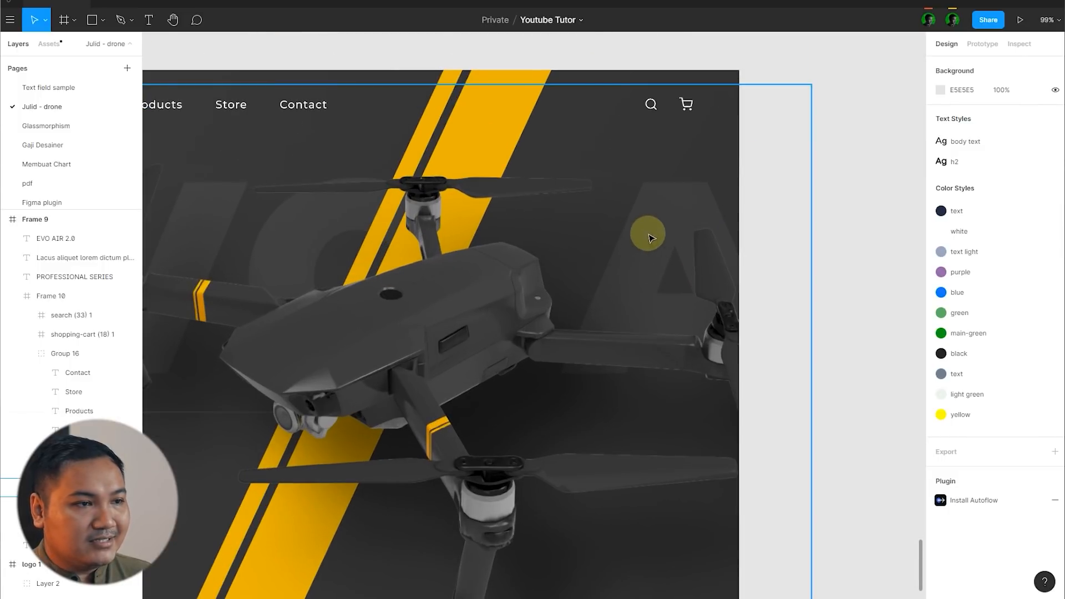
pyautogui.scroll(-5, 578, 237)
pyautogui.scroll(6, 610, 232)
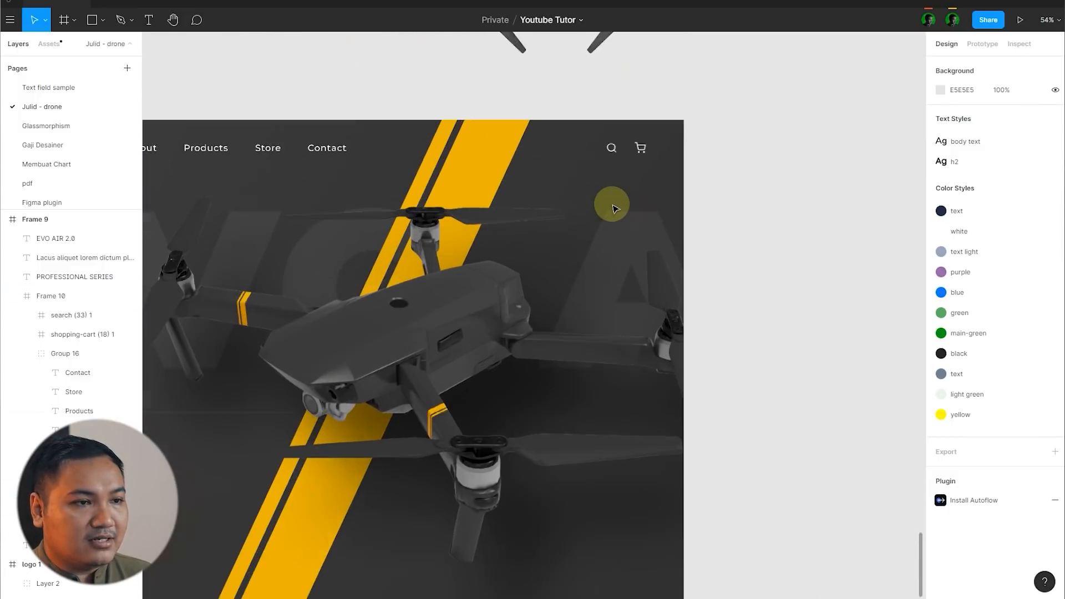
pyautogui.scroll(3, 610, 246)
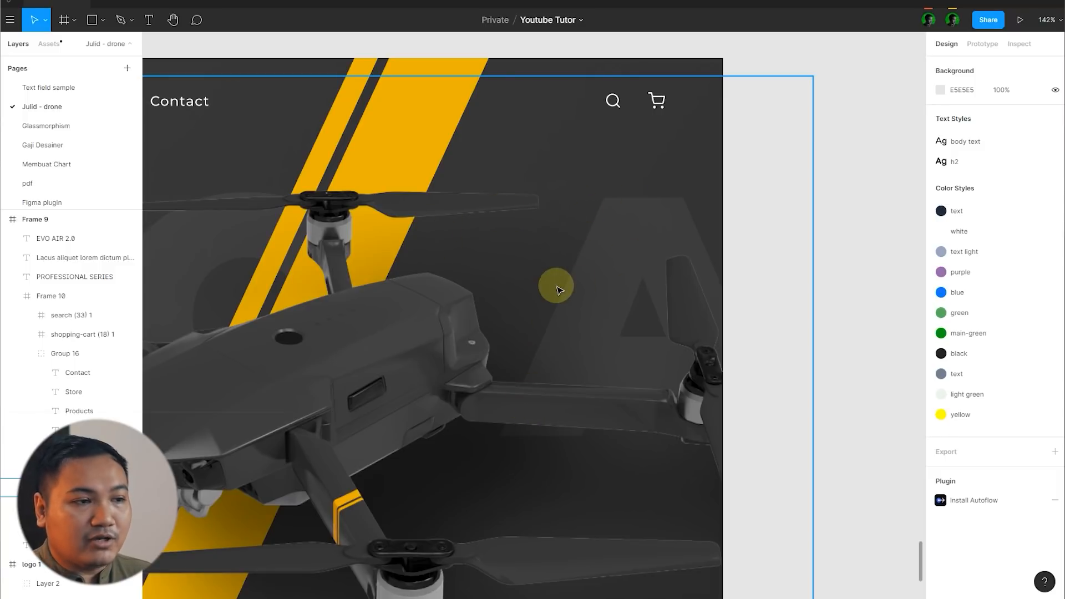
pyautogui.scroll(-5, 557, 289)
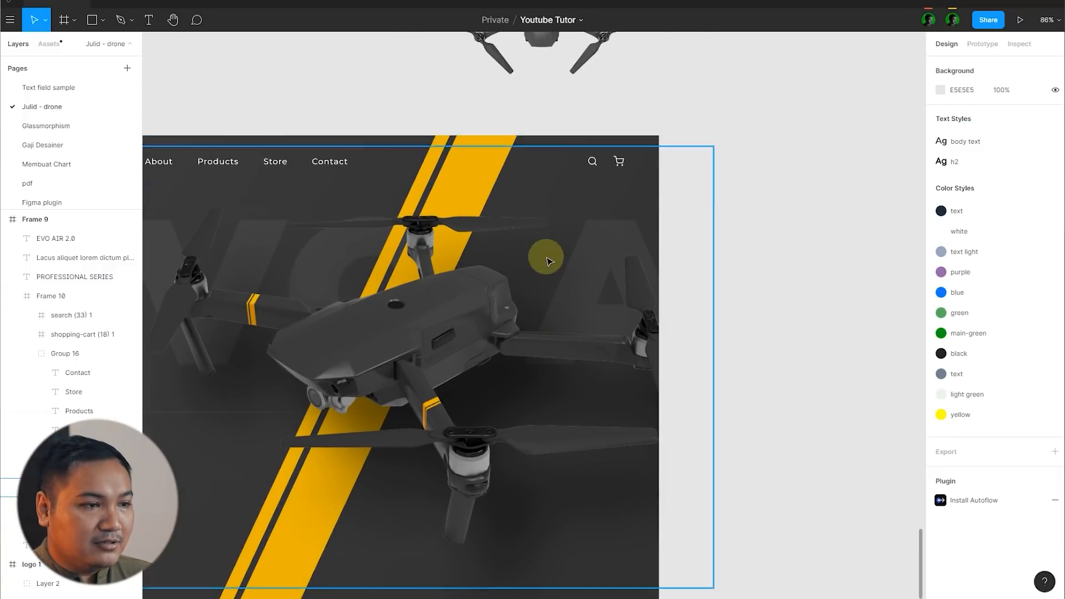
pyautogui.scroll(-1, 359, 506)
pyautogui.click(359, 506)
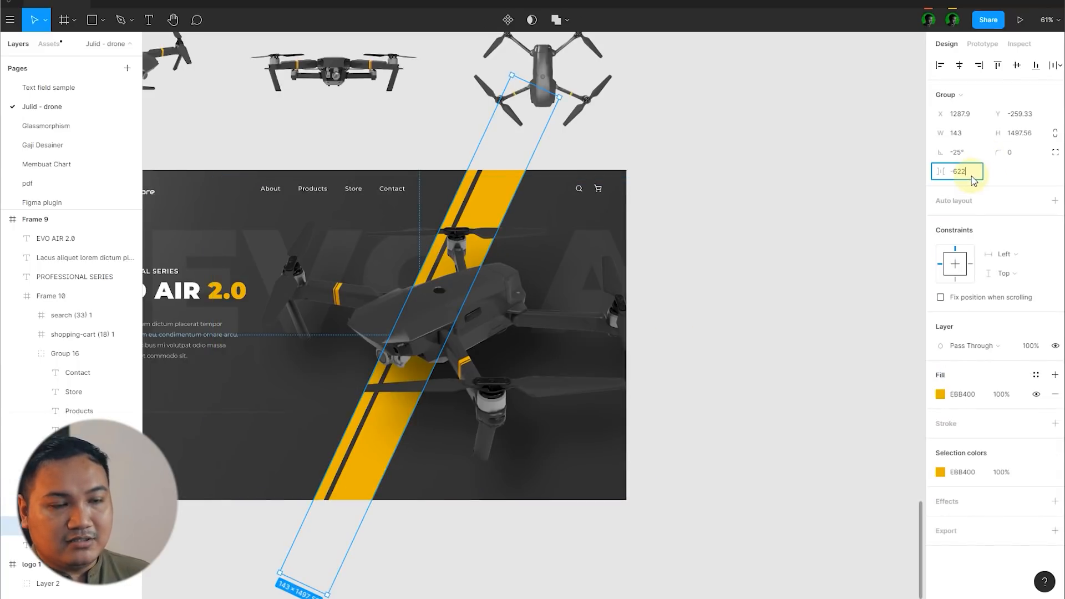
pyautogui.write('-20')
pyautogui.press('Return')
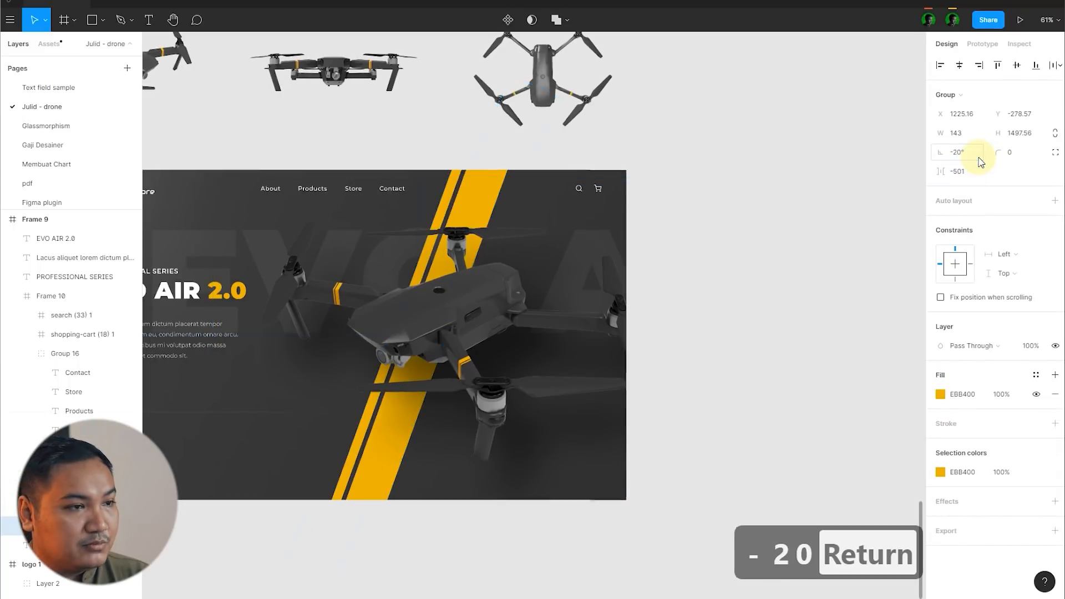
# Step: Check the tilted stripes behind the drone and undo their last rotation change
pyautogui.hscroll(-2, 761, 249)
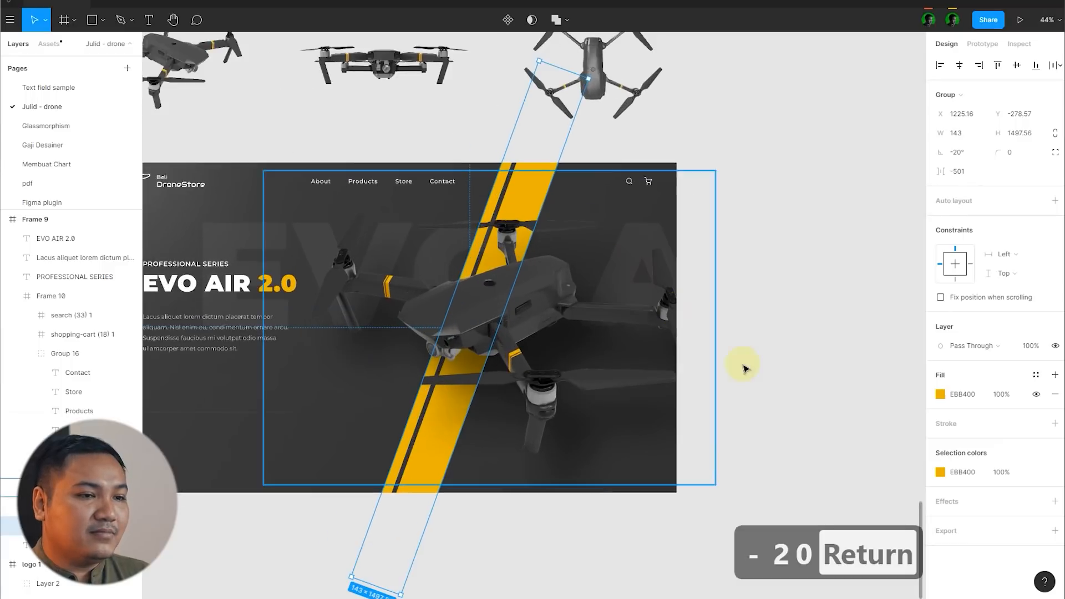
pyautogui.click(800, 403)
pyautogui.scroll(2, 589, 306)
pyautogui.scroll(2, 589, 308)
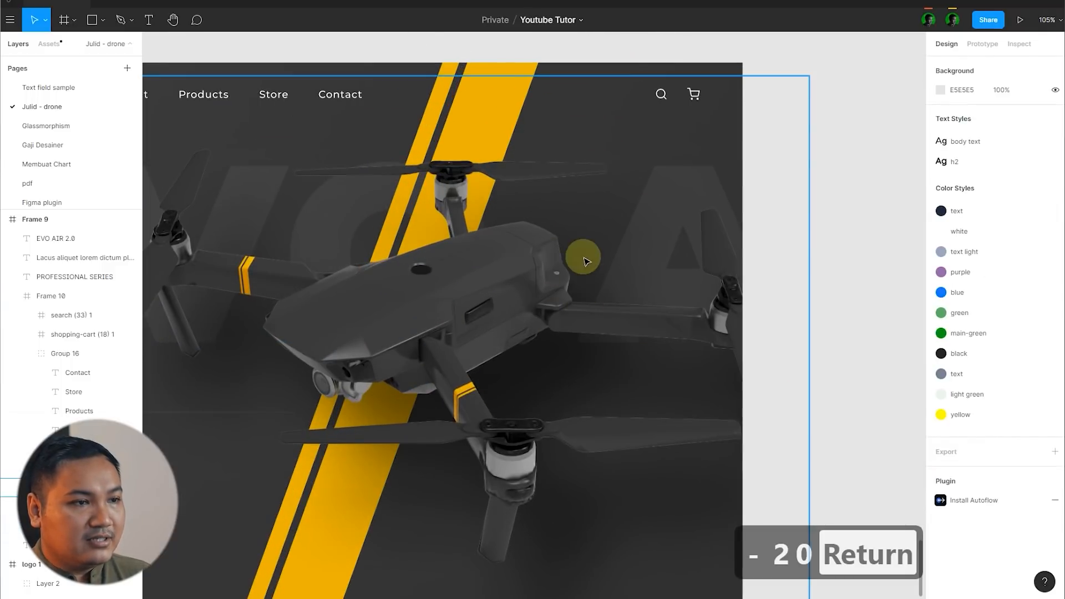
pyautogui.scroll(-2, 575, 232)
pyautogui.scroll(-3, 571, 227)
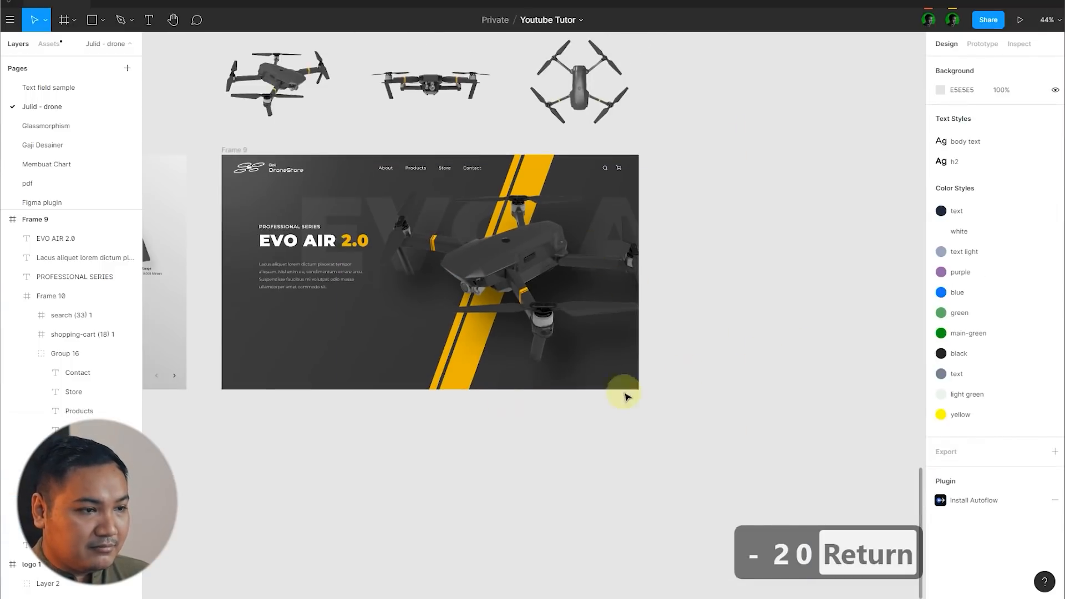
pyautogui.click(450, 386)
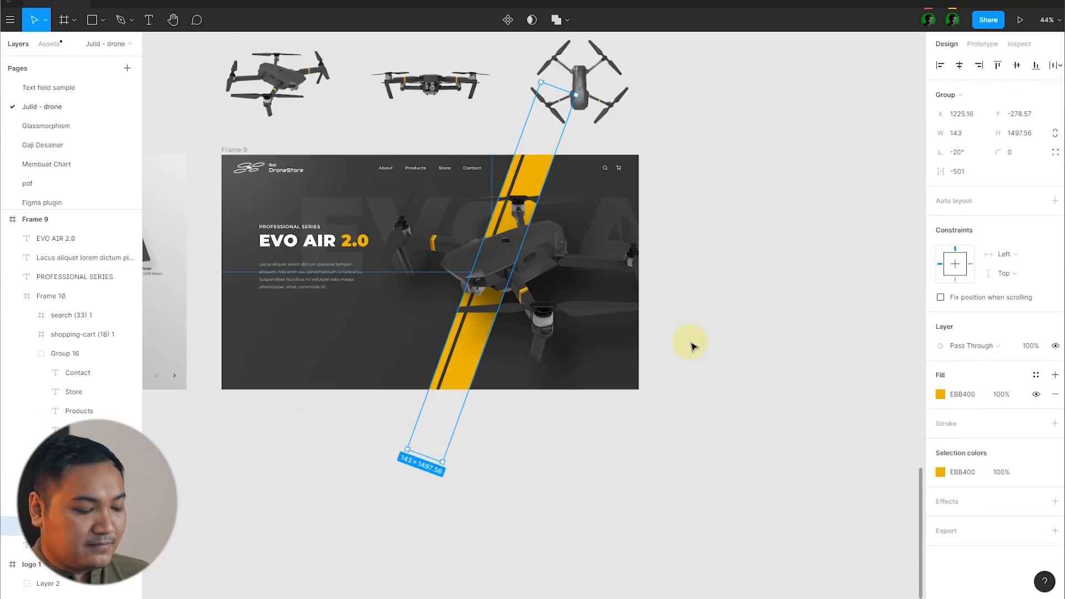
pyautogui.hotkey('ctrl', 'z')
pyautogui.hotkey('ctrl', 'z')
pyautogui.hotkey('ctrl', 'z')
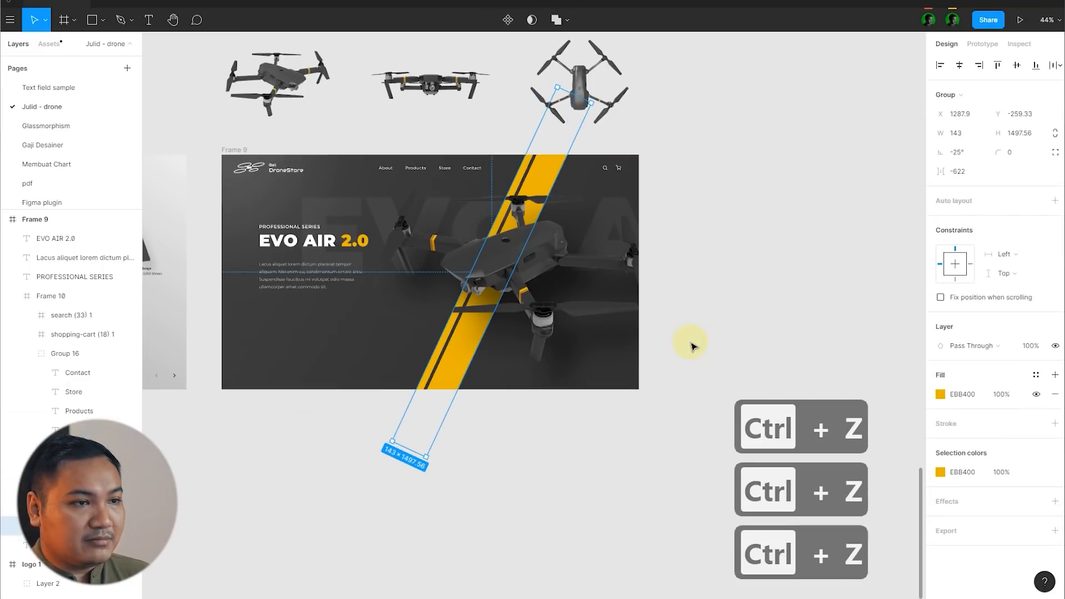
# Step: Draw a rectangle about 106 × 69 below the description paragraph in Frame 9
pyautogui.scroll(5, 592, 219)
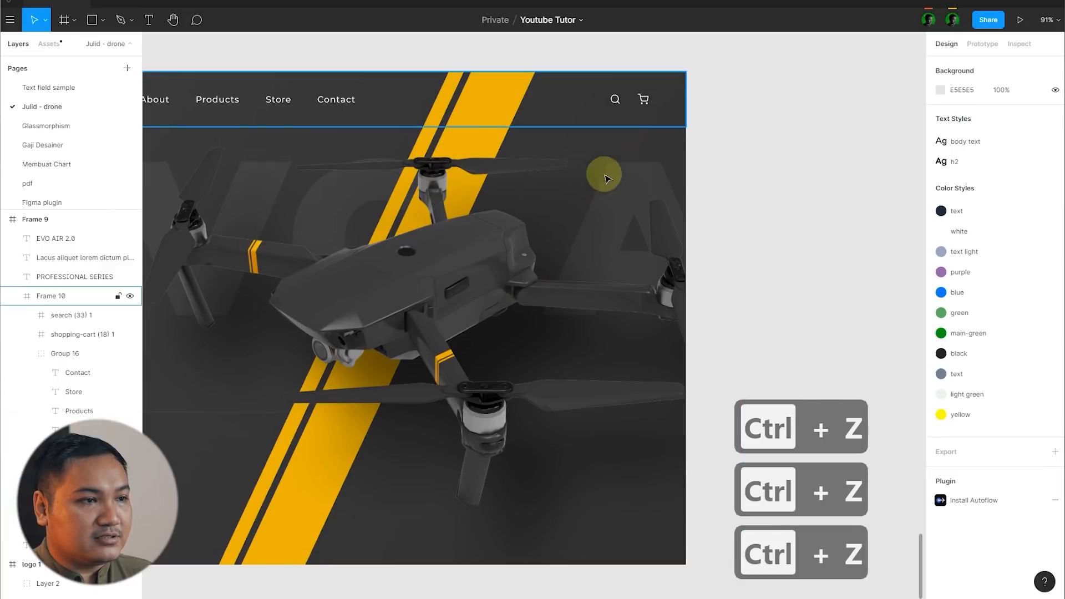
pyautogui.scroll(-7, 525, 258)
pyautogui.scroll(2, 413, 305)
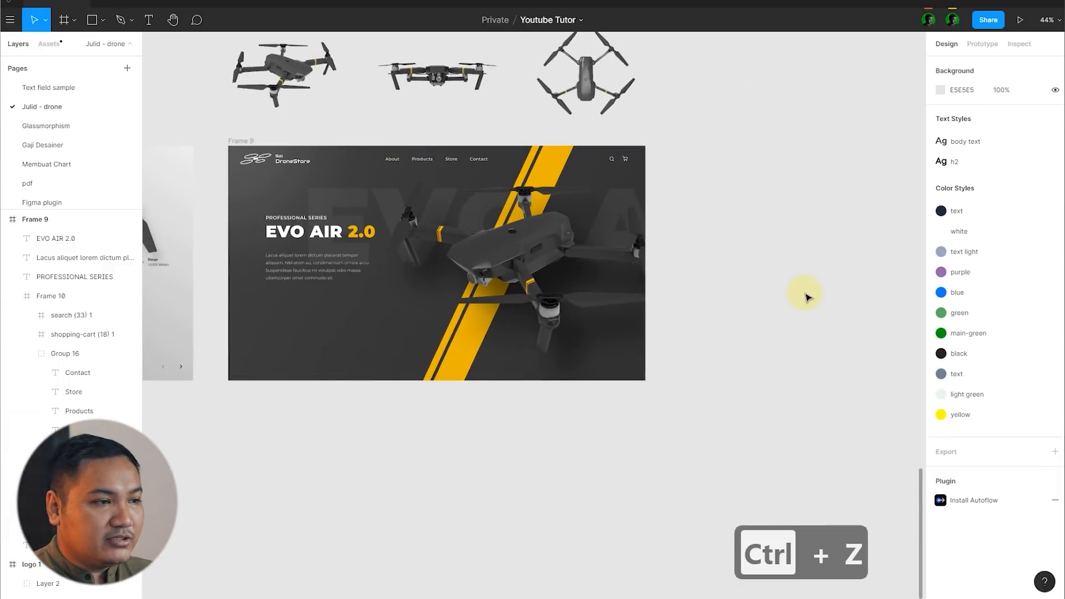
pyautogui.hscroll(-10, 687, 400)
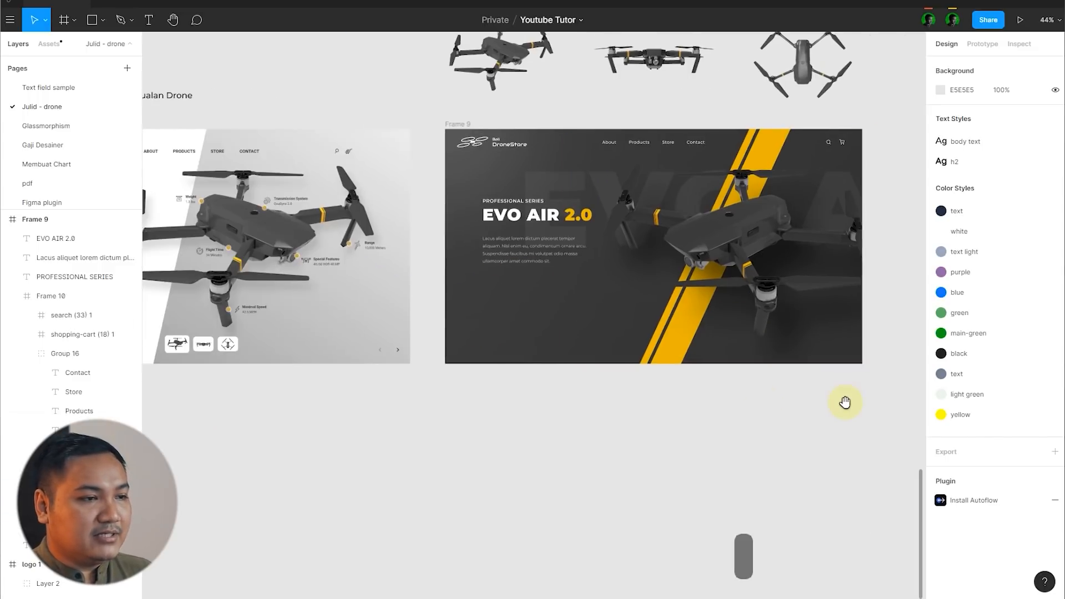
pyautogui.scroll(-3, 376, 362)
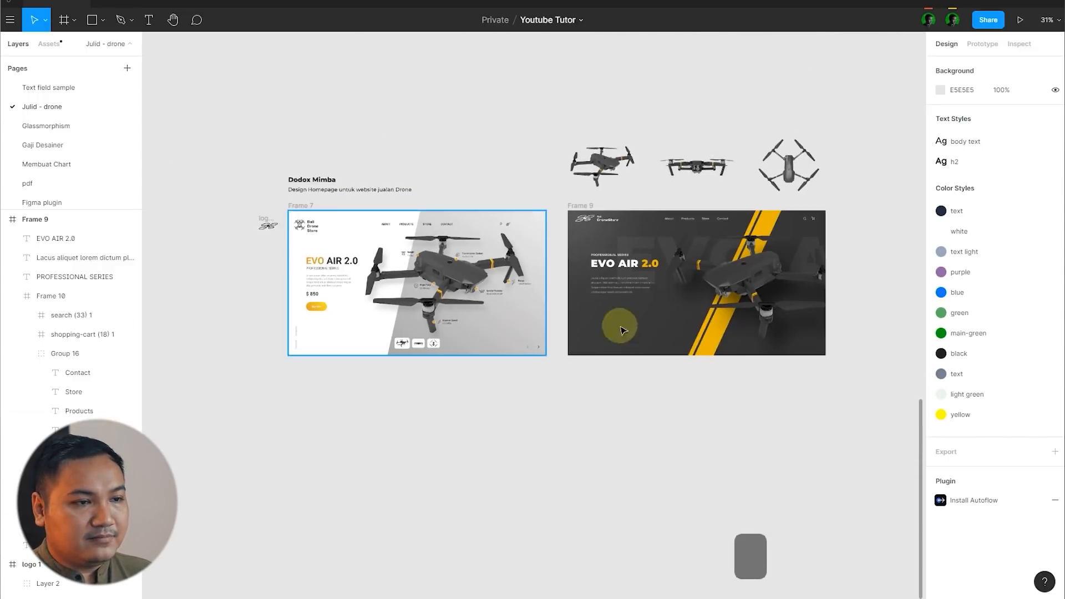
pyautogui.scroll(5, 766, 335)
pyautogui.scroll(1, 407, 289)
pyautogui.press('r')
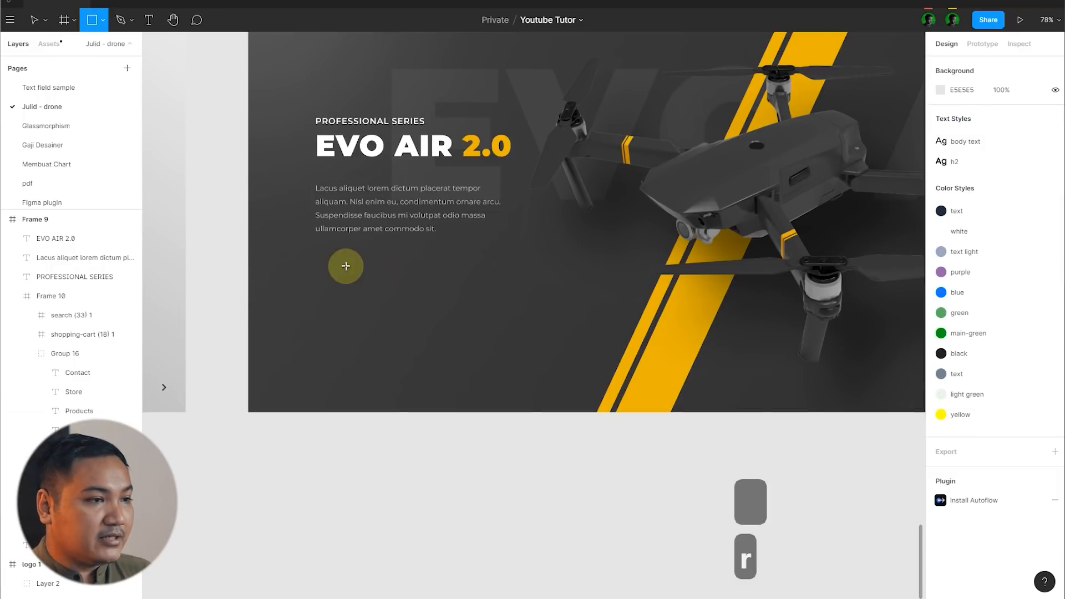
pyautogui.scroll(2, 311, 254)
pyautogui.moveTo(313, 255); pyautogui.dragTo(383, 300)
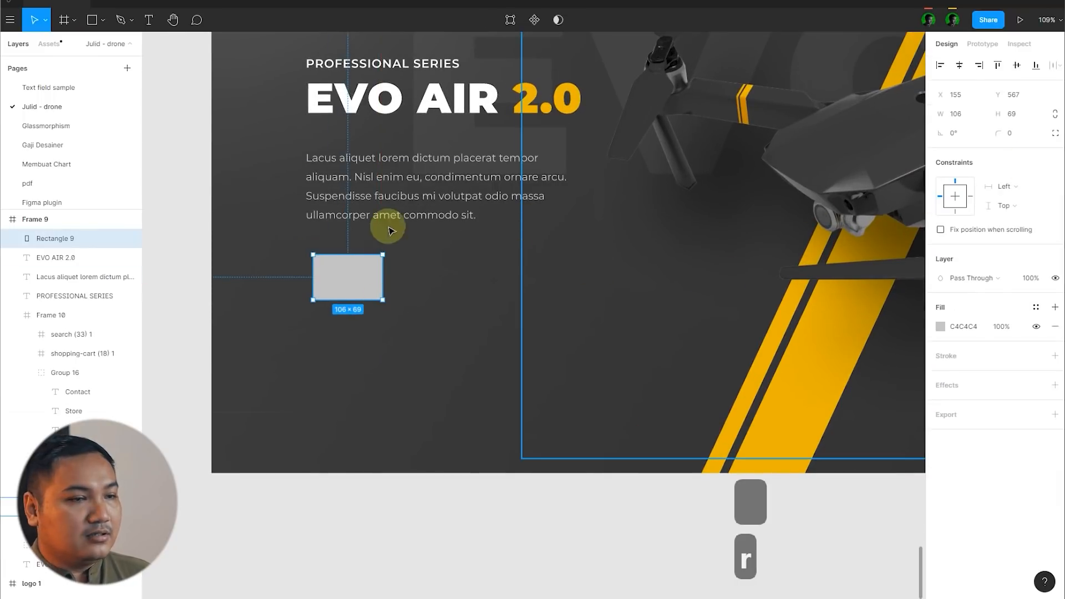
# Step: Set the new rectangle's height to 64
pyautogui.click(1030, 115)
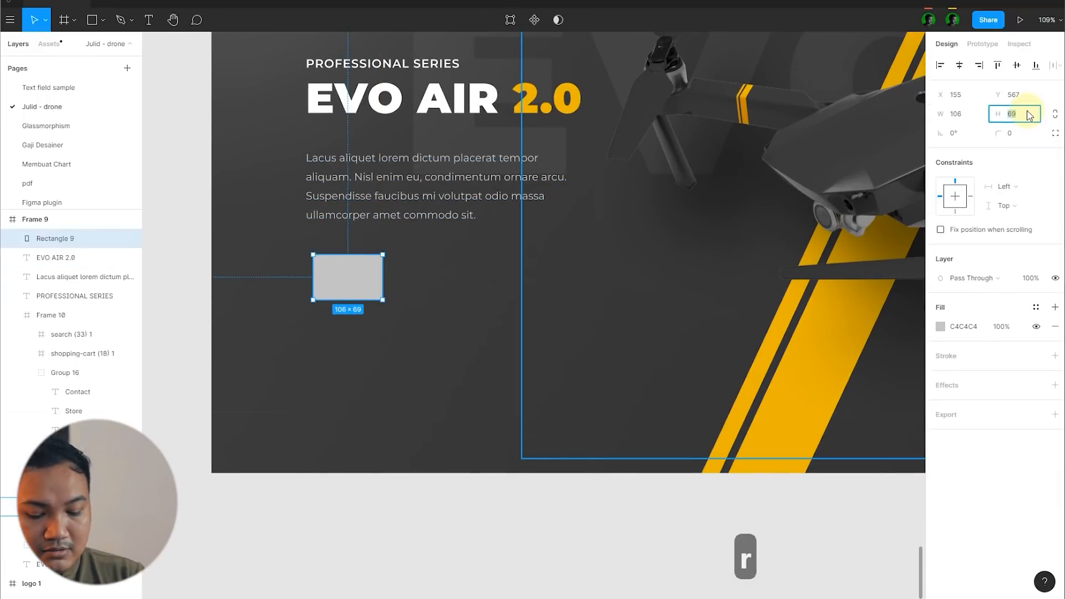
pyautogui.write('64')
pyautogui.press('Return')
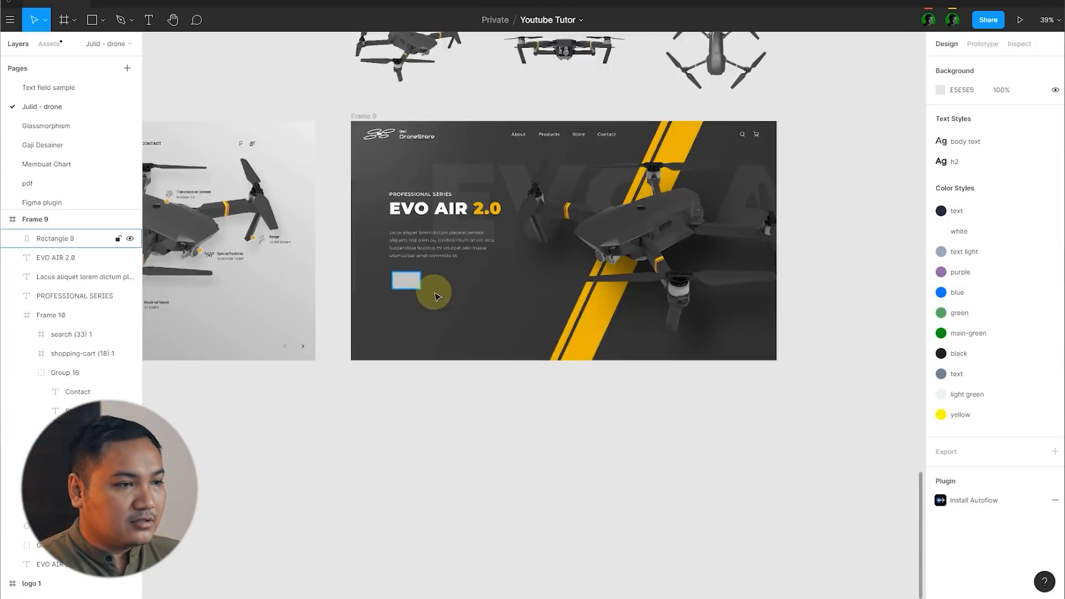
# Step: Set the rectangle's height to 72, widen it and align it with the paragraph's left edge at X 144, Y 591
pyautogui.scroll(3, 435, 293)
pyautogui.click(380, 292)
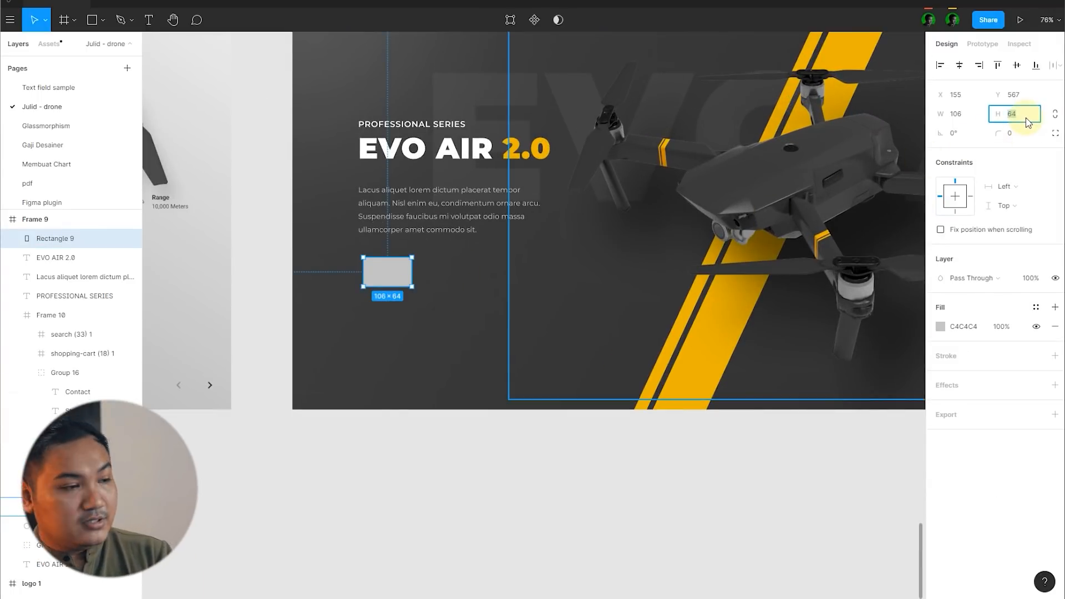
pyautogui.write('72')
pyautogui.press('Return')
pyautogui.scroll(3, 378, 268)
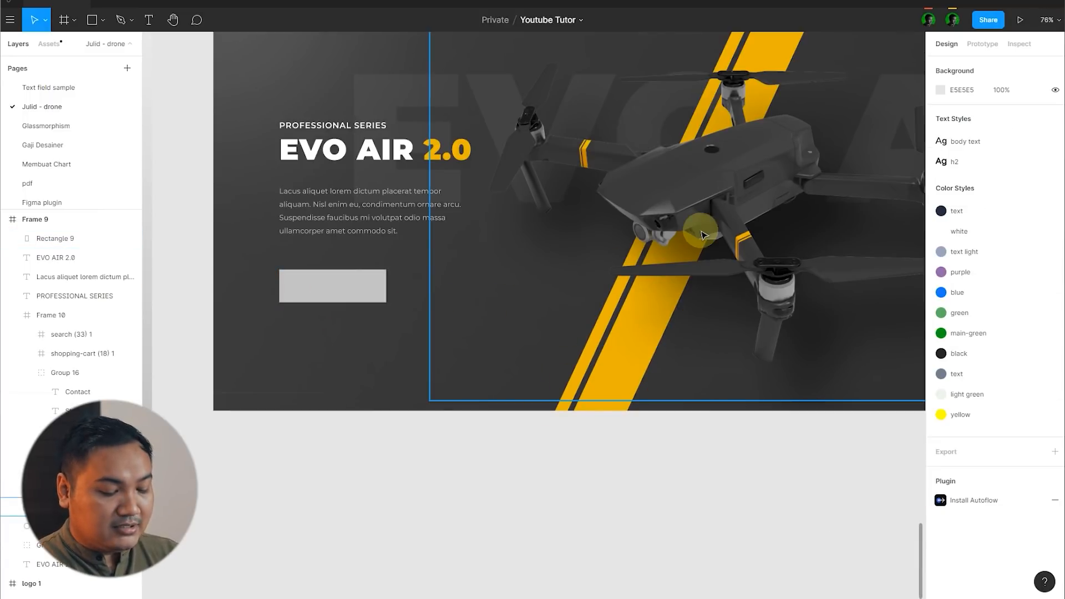
# Step: Draw a line about 222 long parallel to the thick yellow stripe's lower right edge and make its stroke white
pyautogui.press('l')
pyautogui.scroll(5, 688, 383)
pyautogui.moveTo(627, 76)
pyautogui.mouseDown()
pyautogui.moveTo(475, 423)
pyautogui.moveTo(473, 406)
pyautogui.mouseUp()
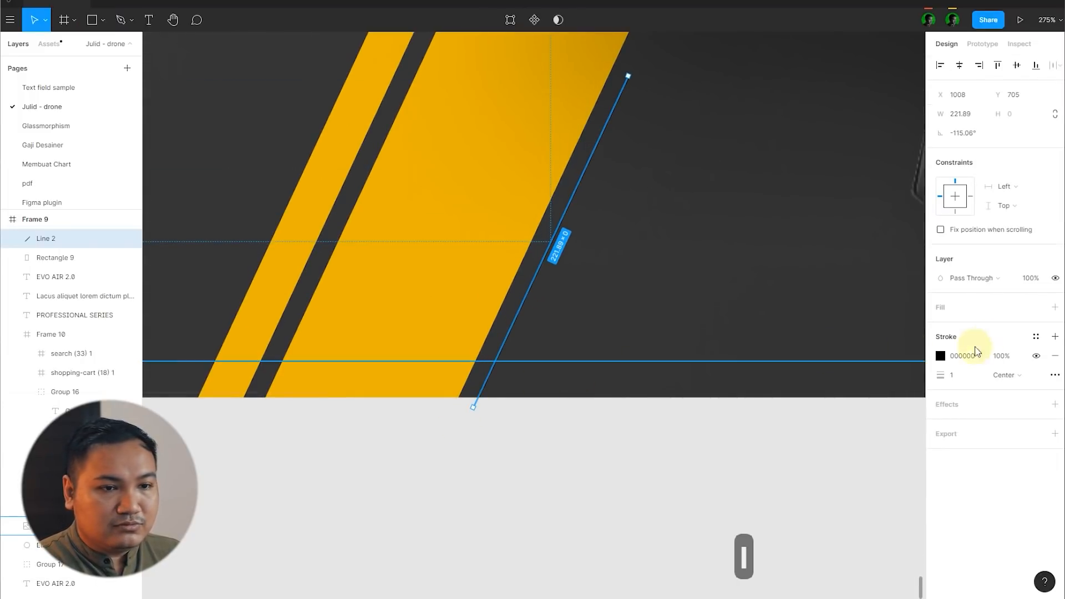
pyautogui.click(943, 357)
pyautogui.moveTo(886, 400); pyautogui.dragTo(681, 256)
pyautogui.click(631, 462)
pyautogui.scroll(-4, 733, 384)
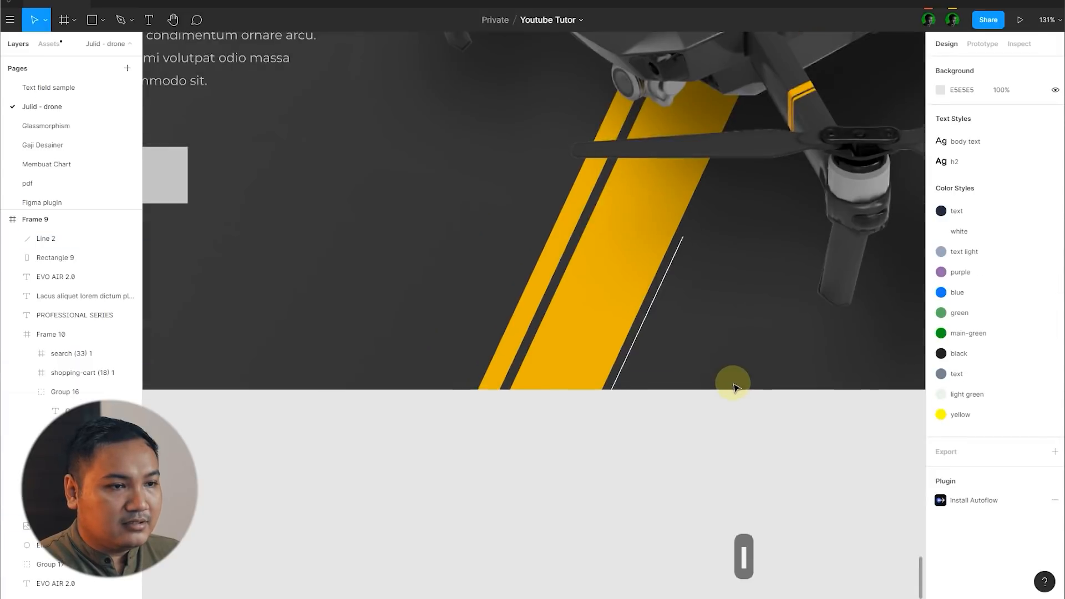
# Step: Move the slanted white line so it passes through the rectangle's bottom-right corner
pyautogui.moveTo(673, 293); pyautogui.dragTo(294, 199)
pyautogui.scroll(-5, 638, 344)
pyautogui.click(623, 462)
# Step: Edit the rectangle's points, shifting its top edge right until the side matches the white line's slope
pyautogui.scroll(8, 372, 269)
pyautogui.doubleClick(399, 244)
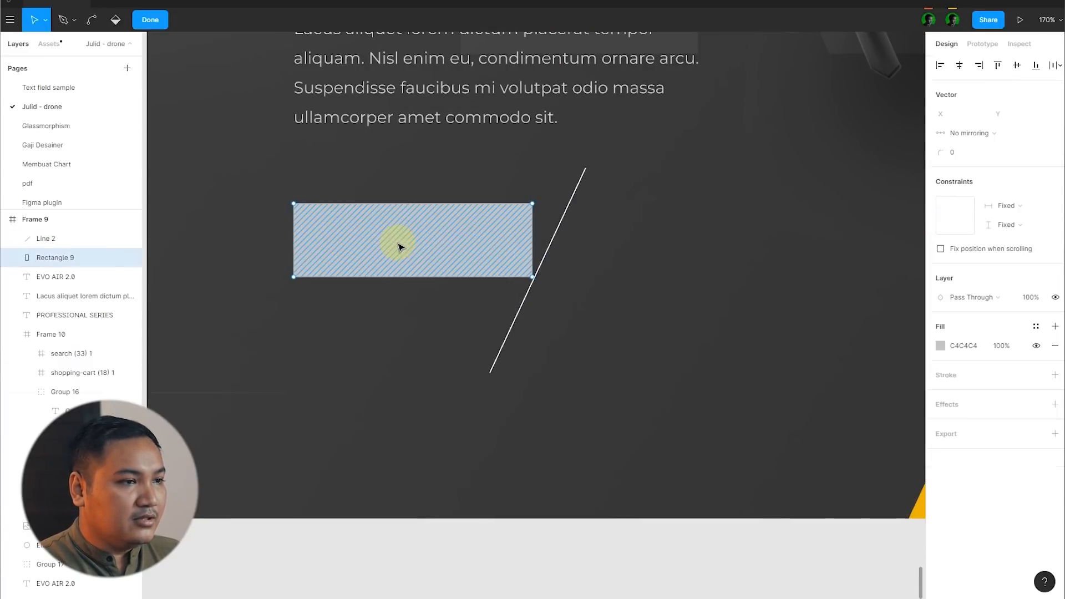
pyautogui.scroll(5, 389, 201)
pyautogui.moveTo(190, 183); pyautogui.dragTo(750, 243)
pyautogui.moveTo(637, 204); pyautogui.dragTo(694, 206)
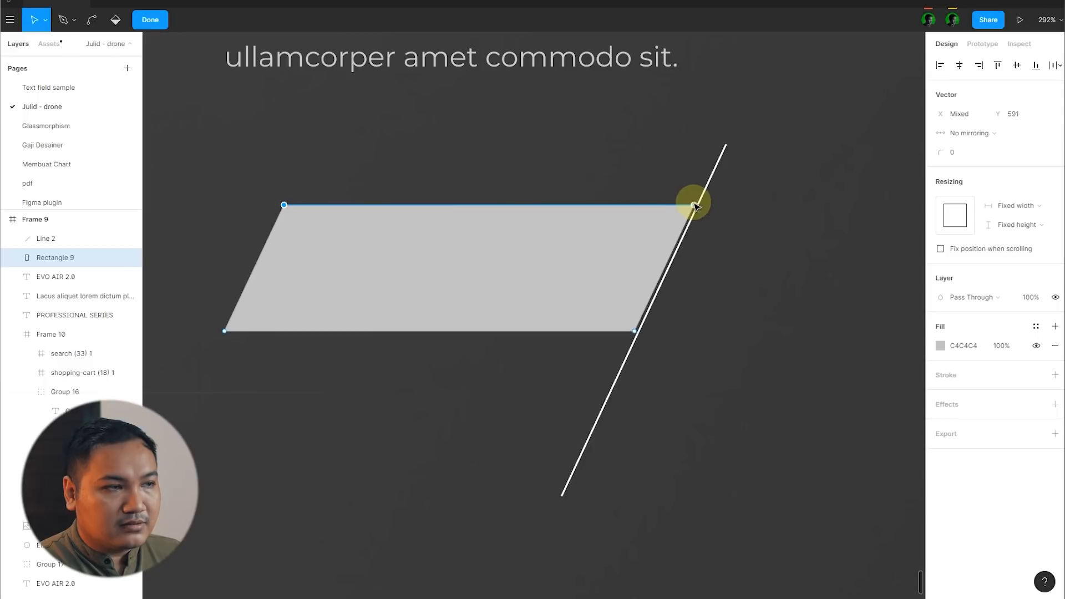
pyautogui.click(146, 23)
# Step: Move the white guide line out of Frame 9 onto the empty canvas below it
pyautogui.scroll(-5, 499, 191)
pyautogui.moveTo(613, 187); pyautogui.dragTo(551, 432)
pyautogui.click(611, 434)
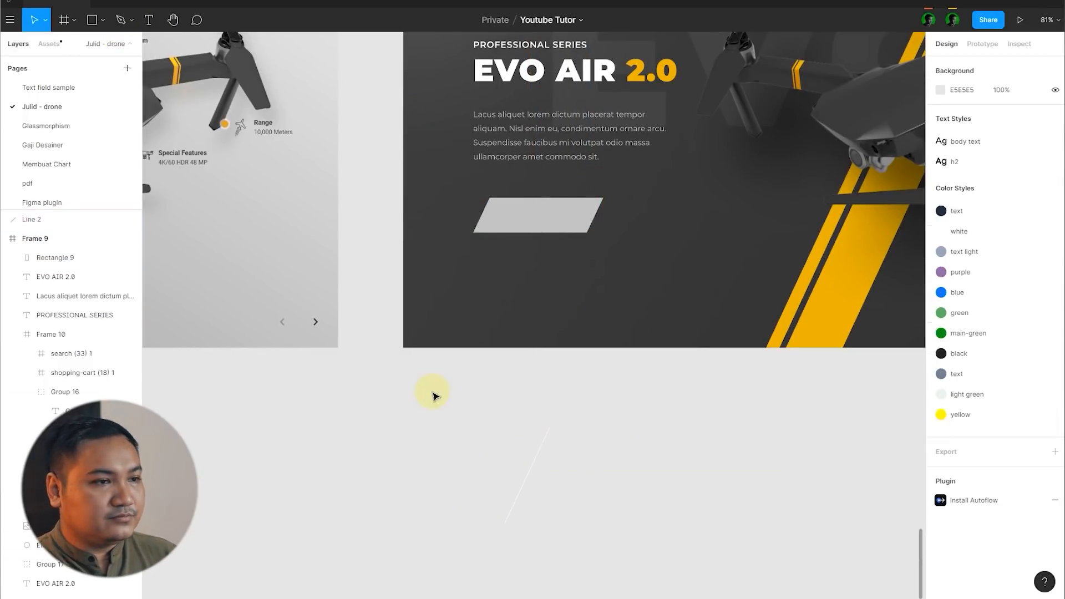
# Step: Fill the slanted button shape with the yellow sampled from the diagonal stripe
pyautogui.scroll(-3, 434, 394)
pyautogui.scroll(5, 627, 308)
pyautogui.click(401, 297)
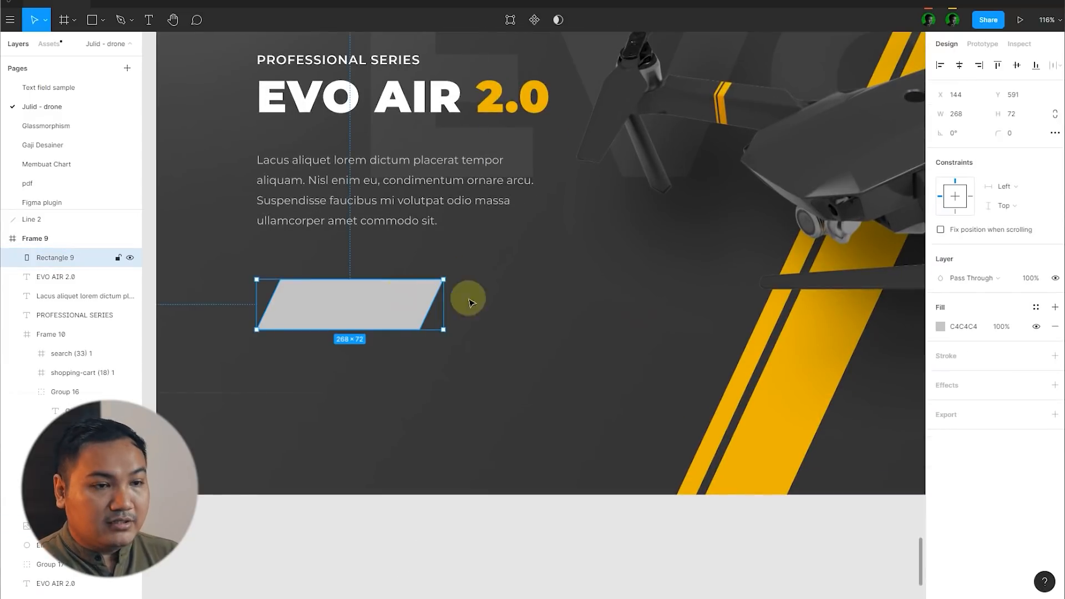
pyautogui.press('i')
pyautogui.click(737, 476)
pyautogui.click(533, 398)
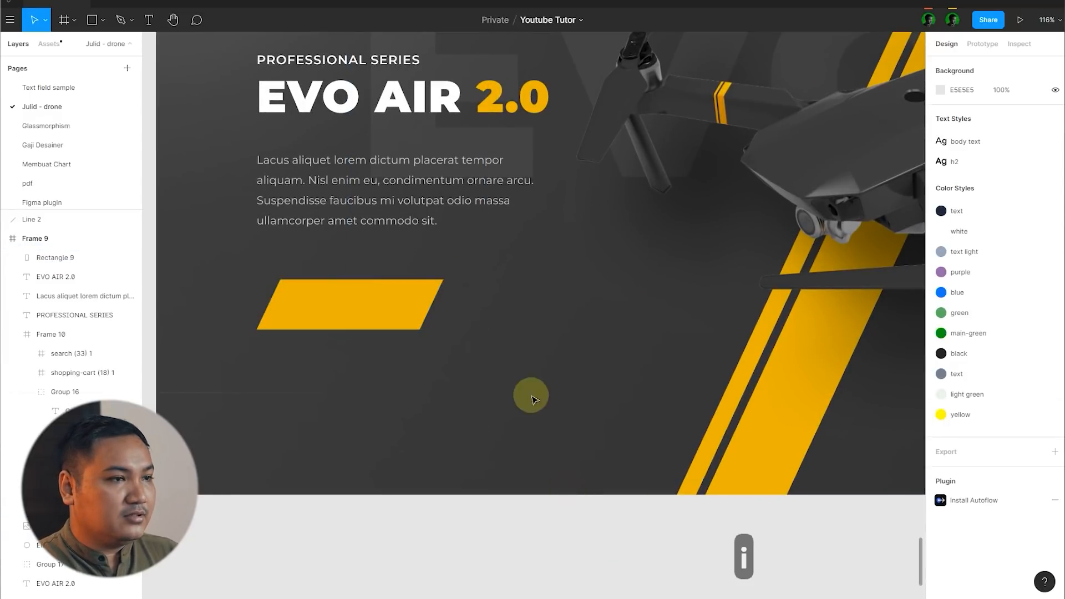
# Step: Duplicate the PROFESSIONAL SERIES text onto the yellow button and change its wording to BUY NOW
pyautogui.click(349, 59)
pyautogui.moveTo(349, 59); pyautogui.dragTo(469, 305)
pyautogui.hotkey('ctrl', 'x')
pyautogui.hotkey('ctrl', 'v')
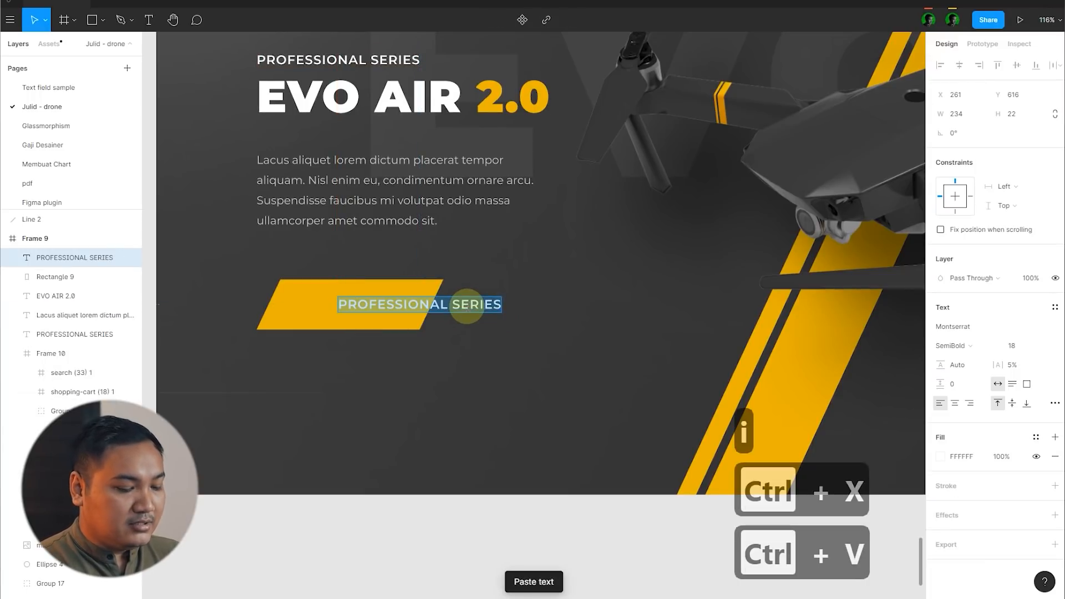
pyautogui.write('BU')
pyautogui.write('NOW')
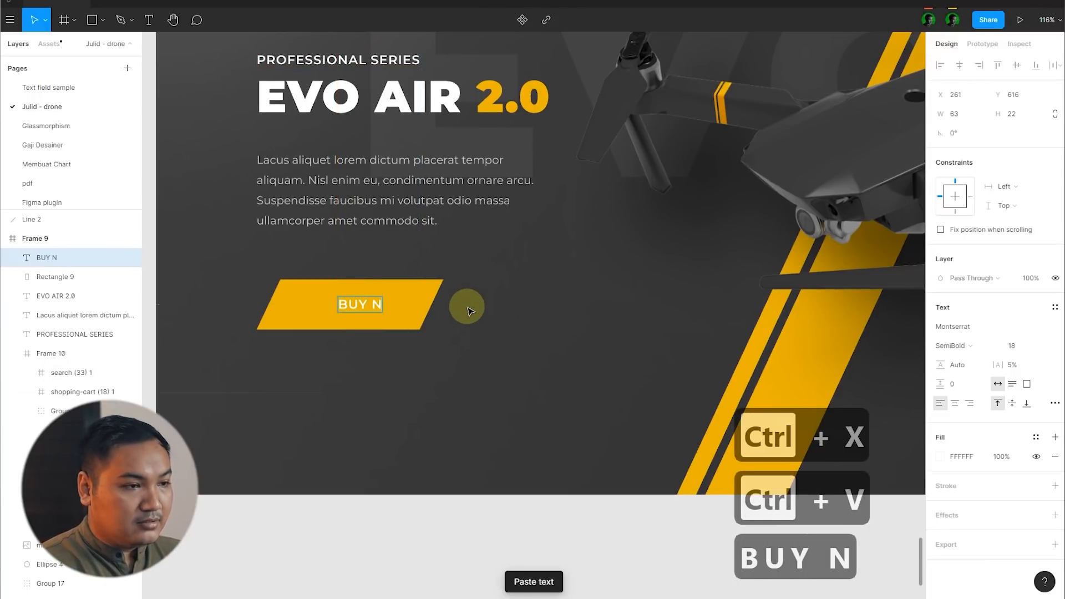
pyautogui.press('Escape')
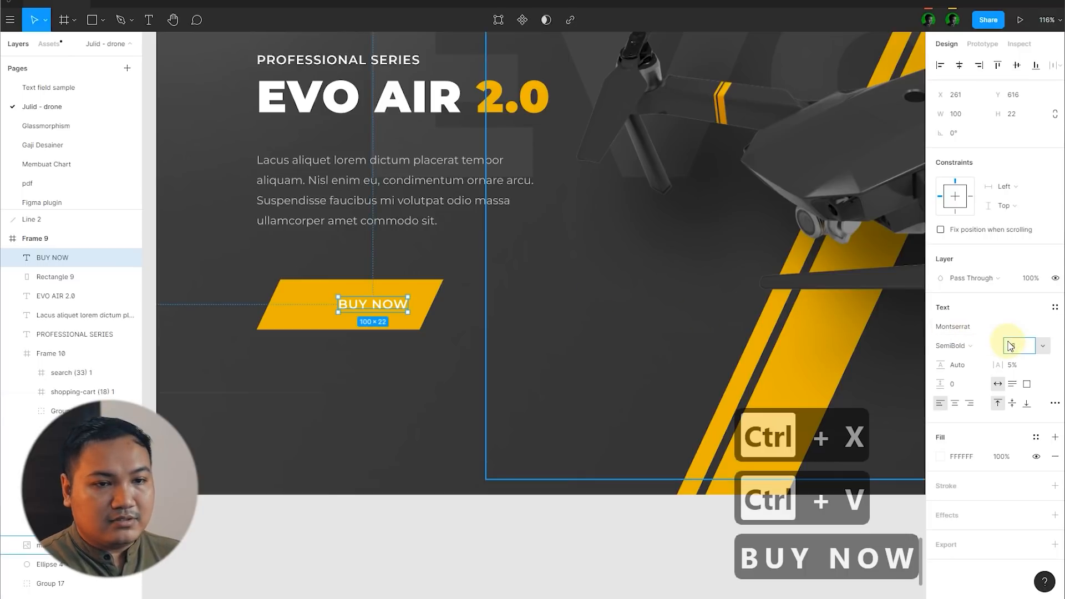
pyautogui.click(505, 501)
# Step: Change the BUY NOW text's fill colour to dark grey 222222
pyautogui.scroll(-5, 652, 301)
pyautogui.scroll(7, 579, 329)
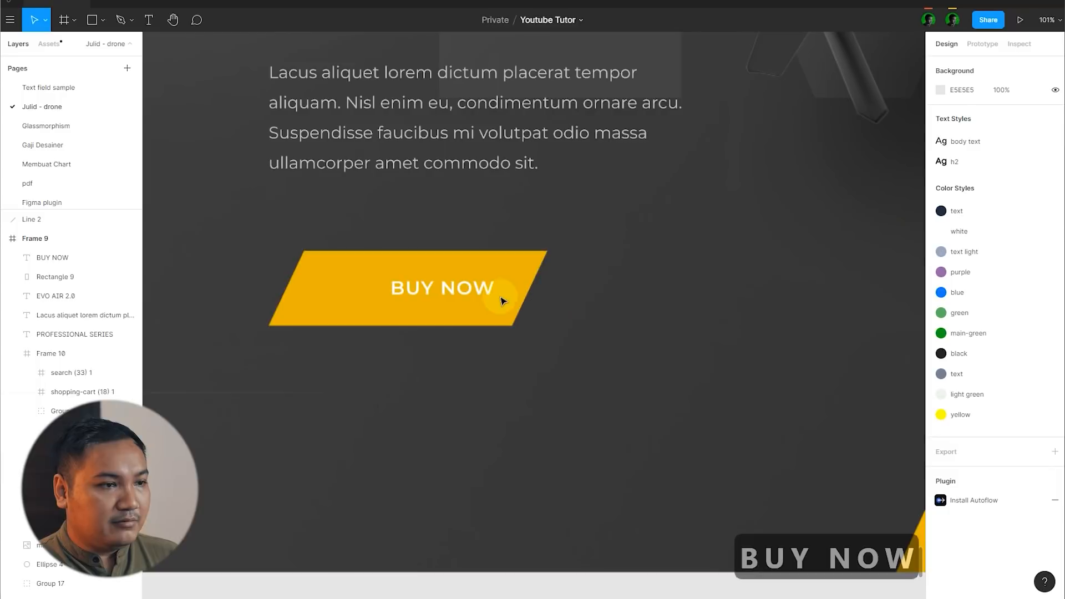
pyautogui.click(469, 296)
pyautogui.click(943, 458)
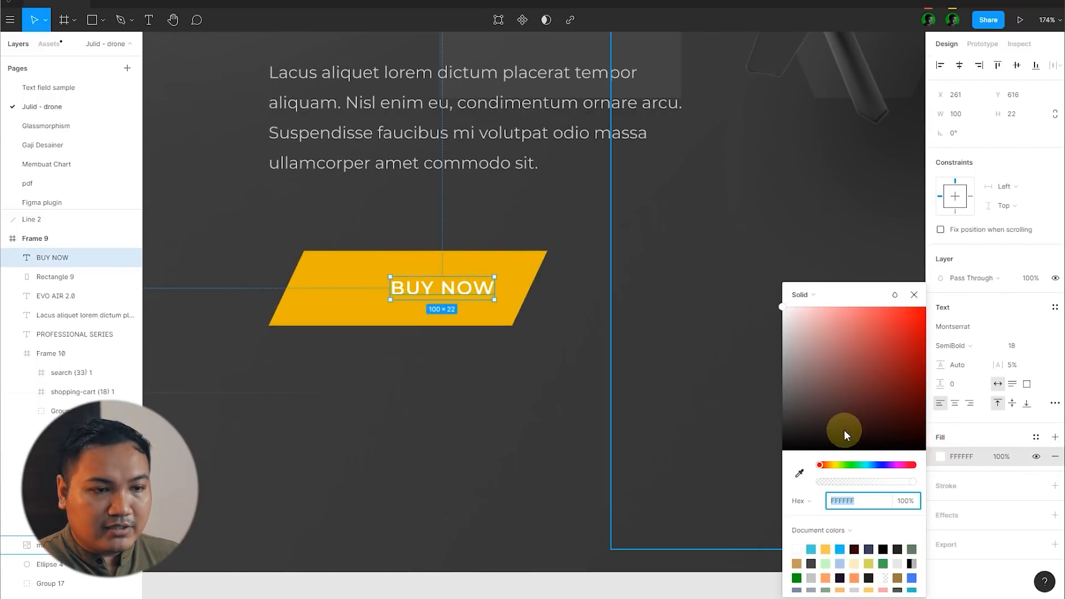
pyautogui.moveTo(843, 432); pyautogui.dragTo(706, 456)
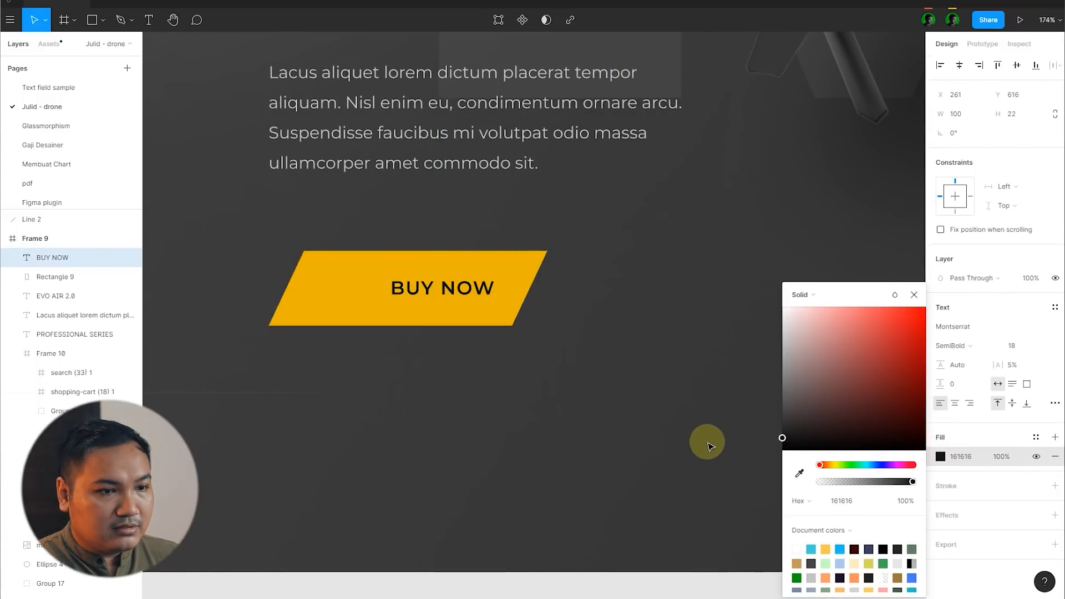
pyautogui.click(708, 440)
# Step: Draw an open arrowhead pointing right, about 6 × 12 px, beside the BUY NOW text with the Pen tool
pyautogui.scroll(3, 468, 300)
pyautogui.click(441, 299)
pyautogui.press('p')
pyautogui.scroll(10, 499, 305)
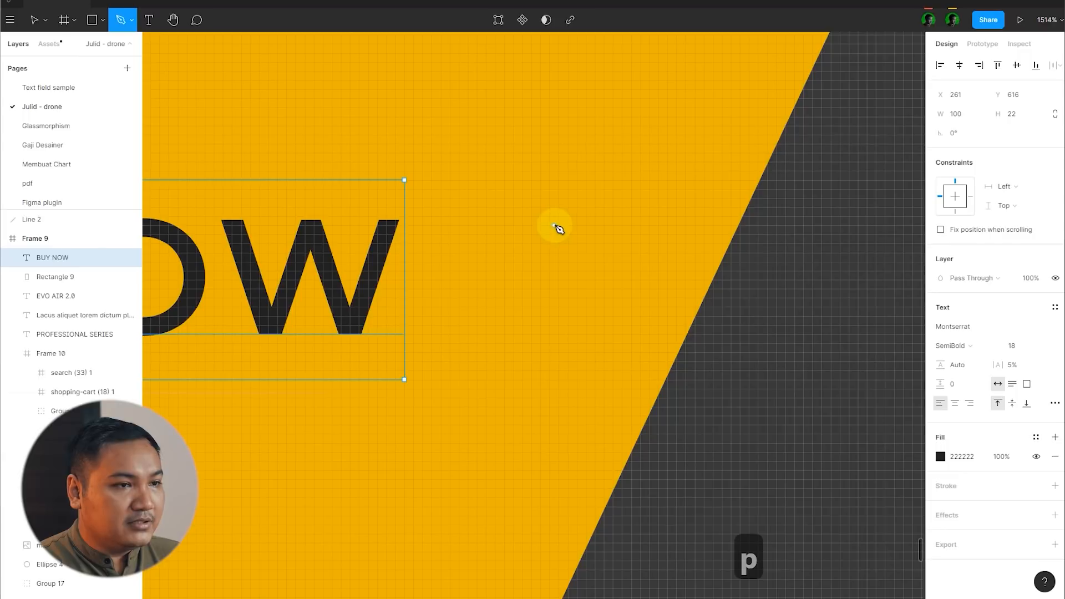
pyautogui.click(554, 225)
pyautogui.click(609, 279)
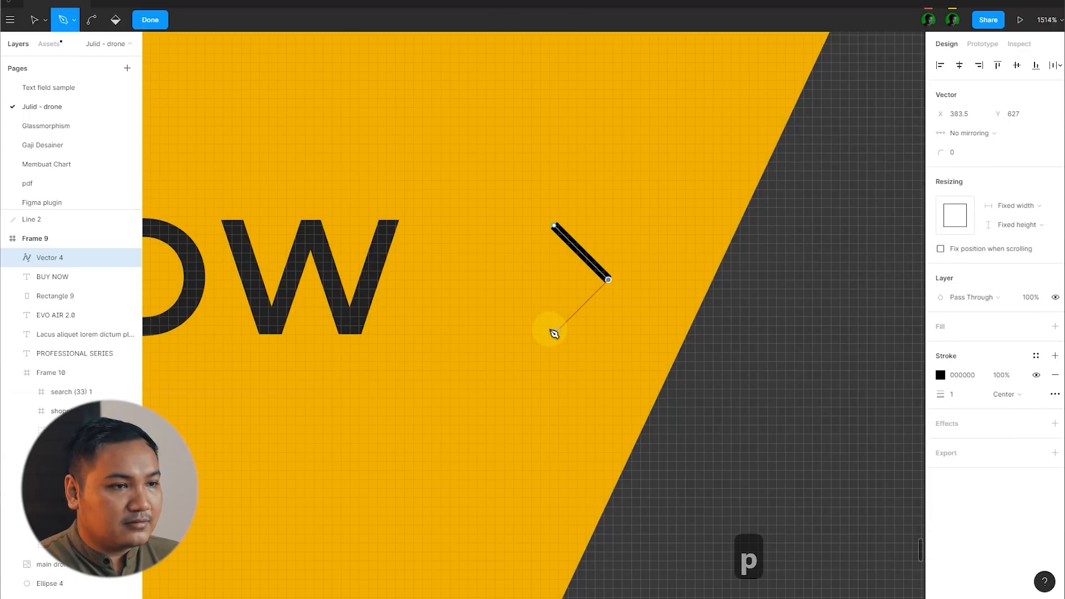
pyautogui.click(554, 334)
pyautogui.press('Return')
# Step: Draw a horizontal shaft about 18 px long from the arrowhead's tip back towards the BUY NOW text
pyautogui.press('p')
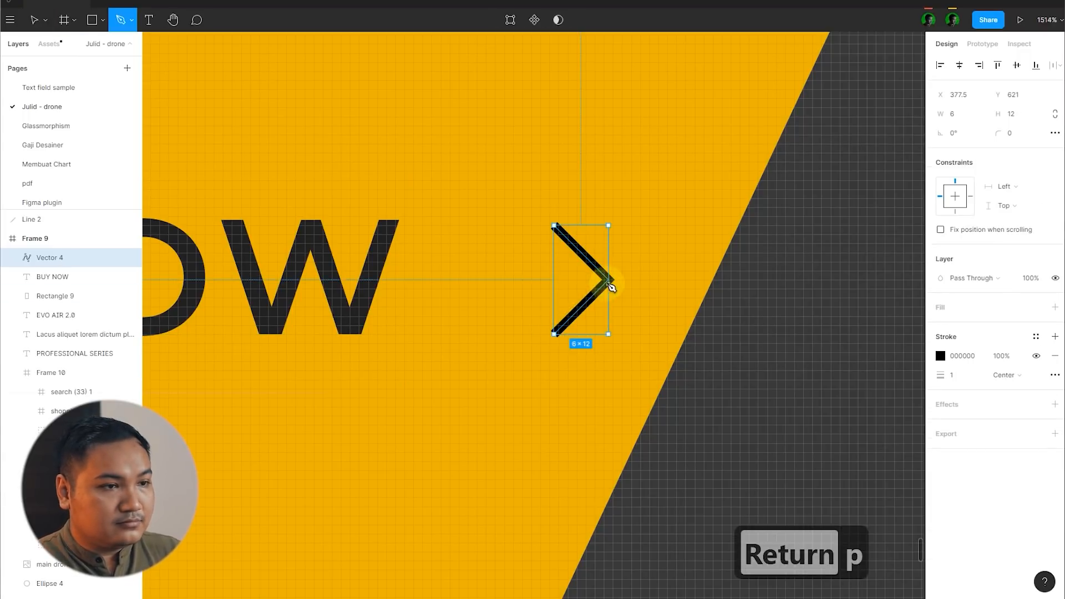
pyautogui.click(609, 279)
pyautogui.click(450, 279)
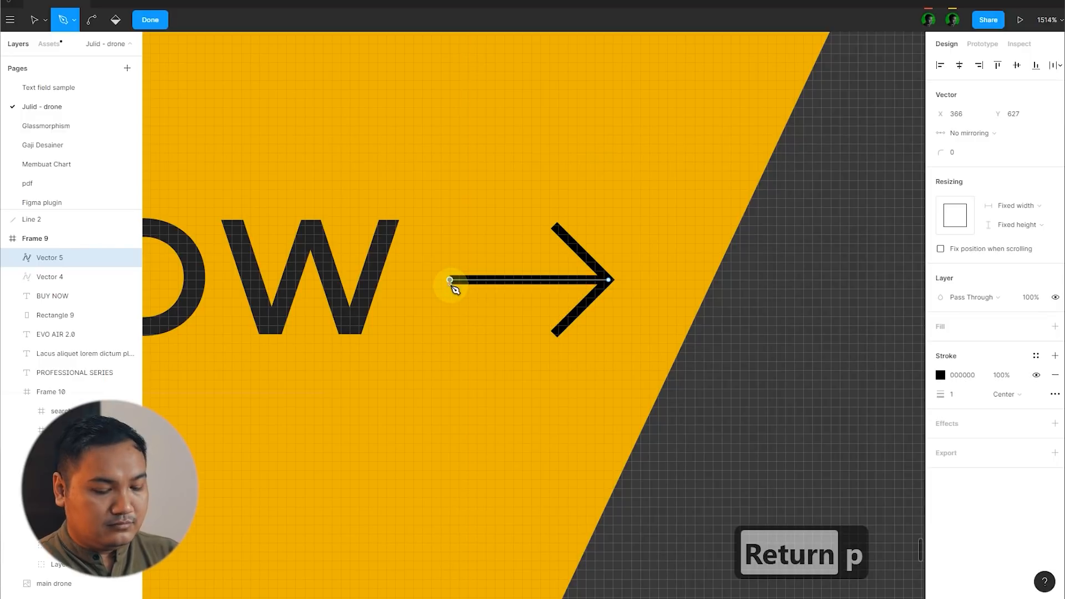
pyautogui.press('Return')
# Step: Shrink the arrowhead to 10 px high and group it with the shaft
pyautogui.click(582, 252)
pyautogui.moveTo(610, 338); pyautogui.dragTo(601, 297)
pyautogui.keyDown('shift'); pyautogui.click(513, 288); pyautogui.keyUp('shift')
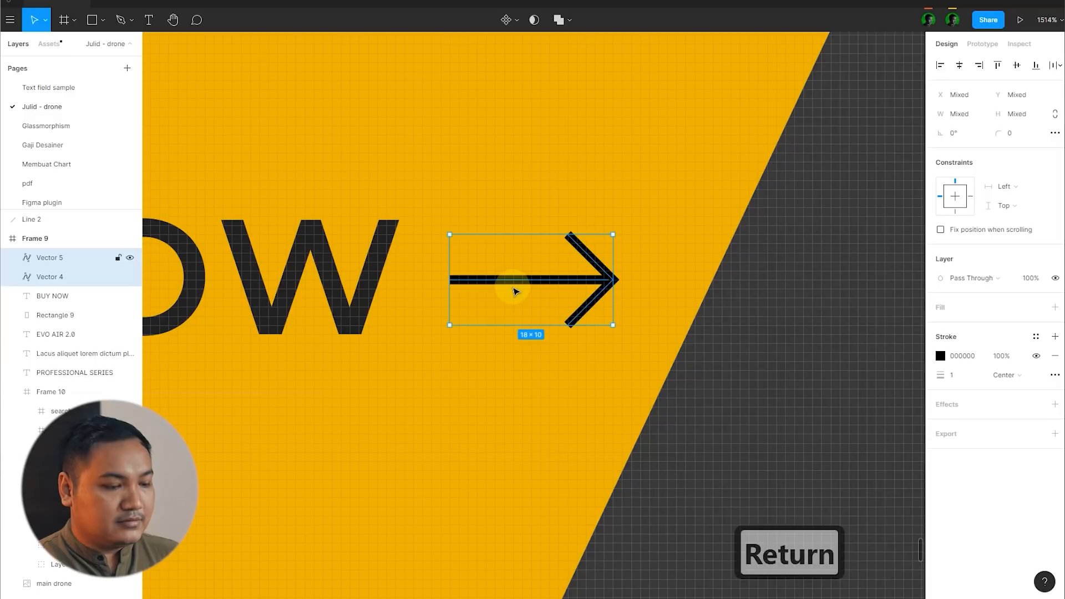
pyautogui.hotkey('ctrl', 'g')
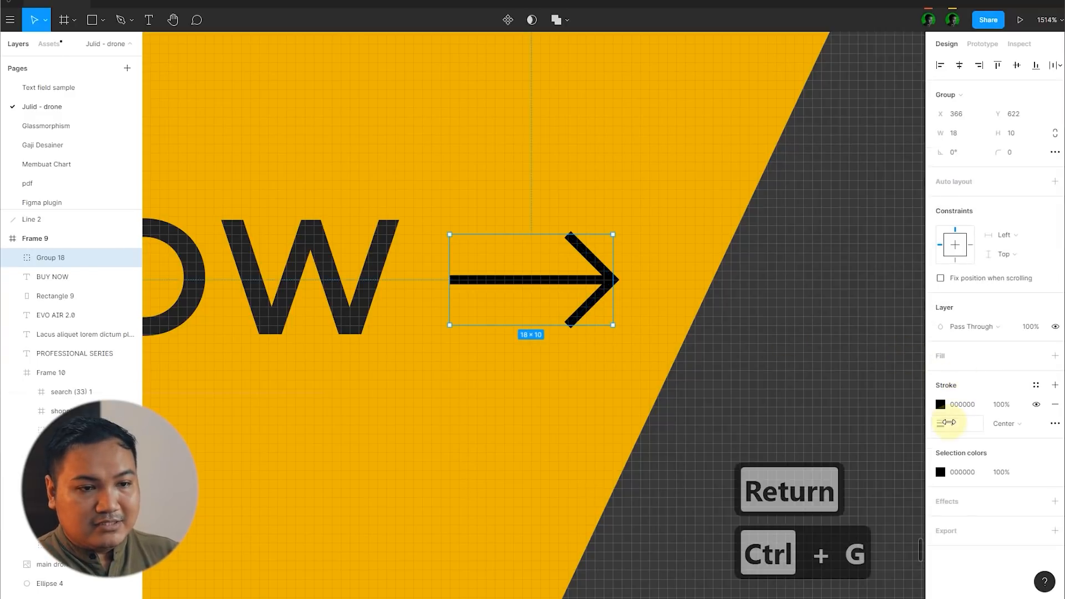
# Step: Set the arrow group's stroke to 1.5 thick and colour it with the dark grey sampled from the BUY NOW text
pyautogui.write('1.5')
pyautogui.press('Return')
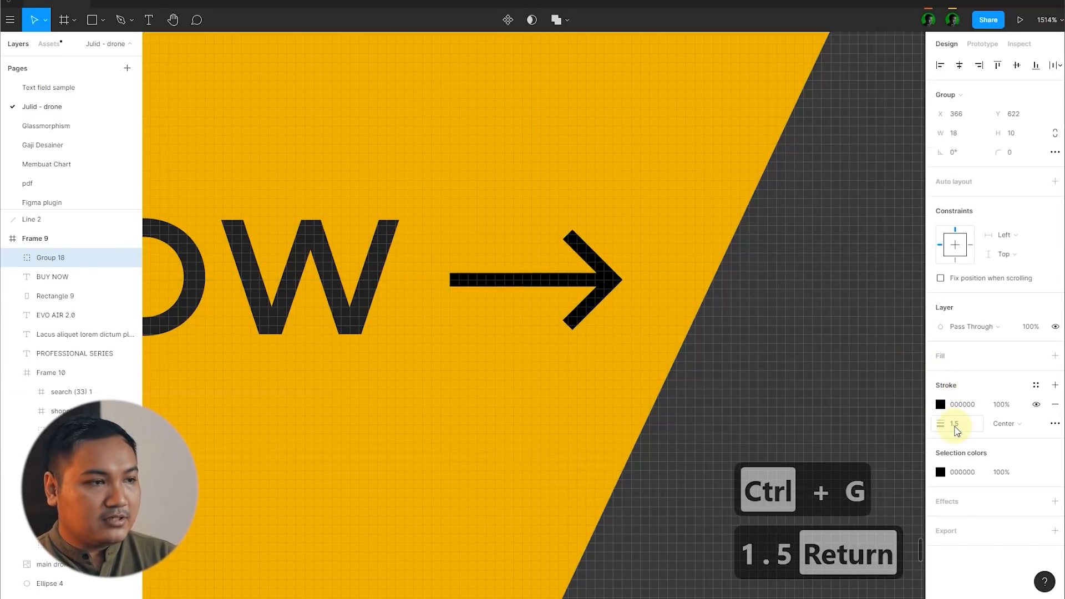
pyautogui.press('i')
pyautogui.click(382, 242)
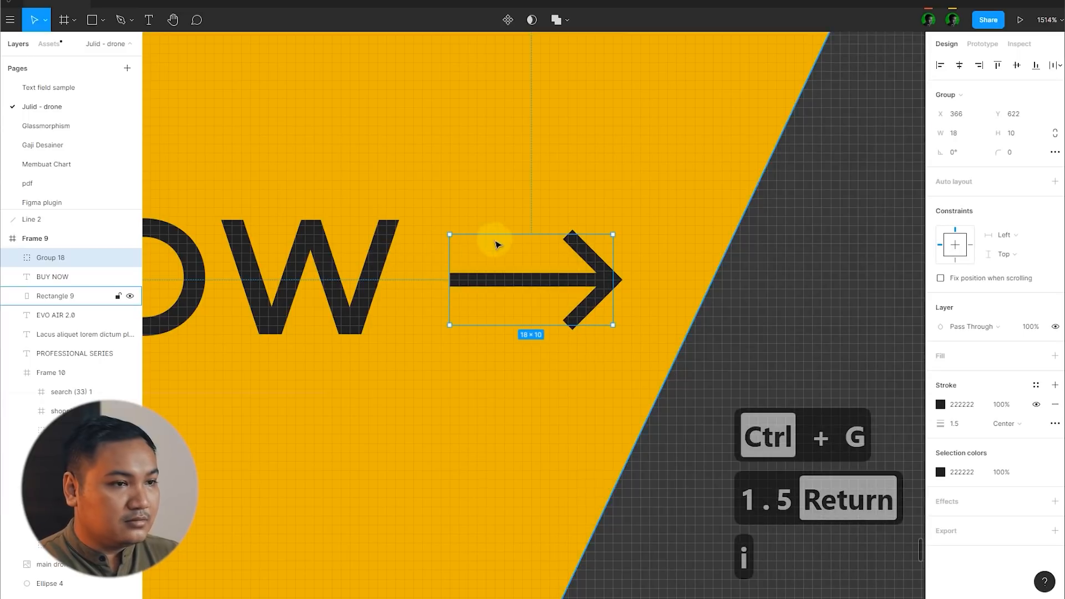
# Step: Group the arrow with the BUY NOW text
pyautogui.scroll(-5, 496, 234)
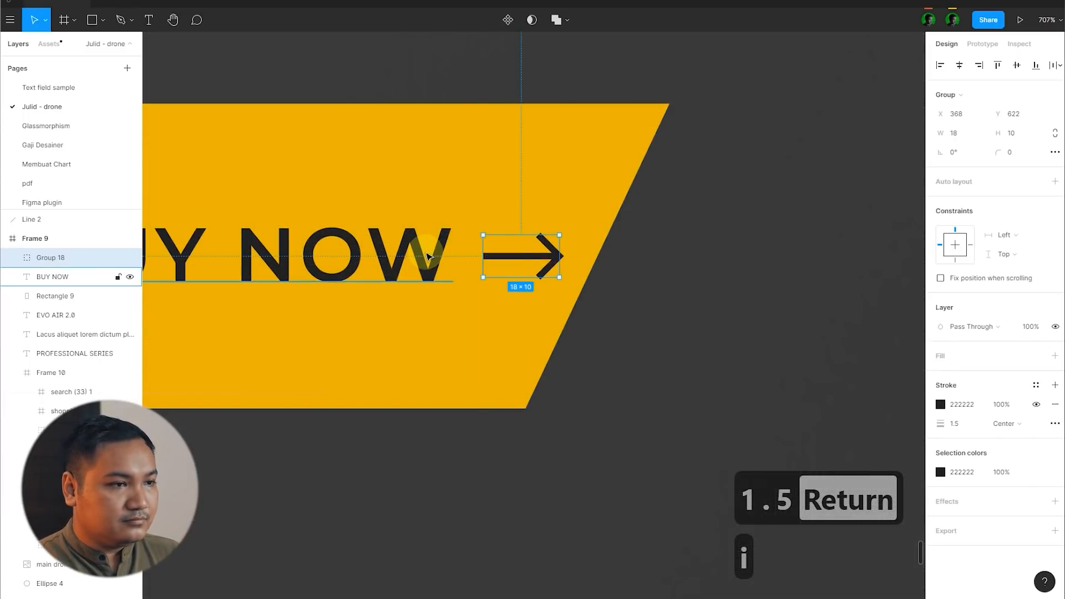
pyautogui.keyDown('shift'); pyautogui.click(432, 256); pyautogui.keyUp('shift')
pyautogui.hotkey('ctrl', 'g')
pyautogui.scroll(-5, 432, 255)
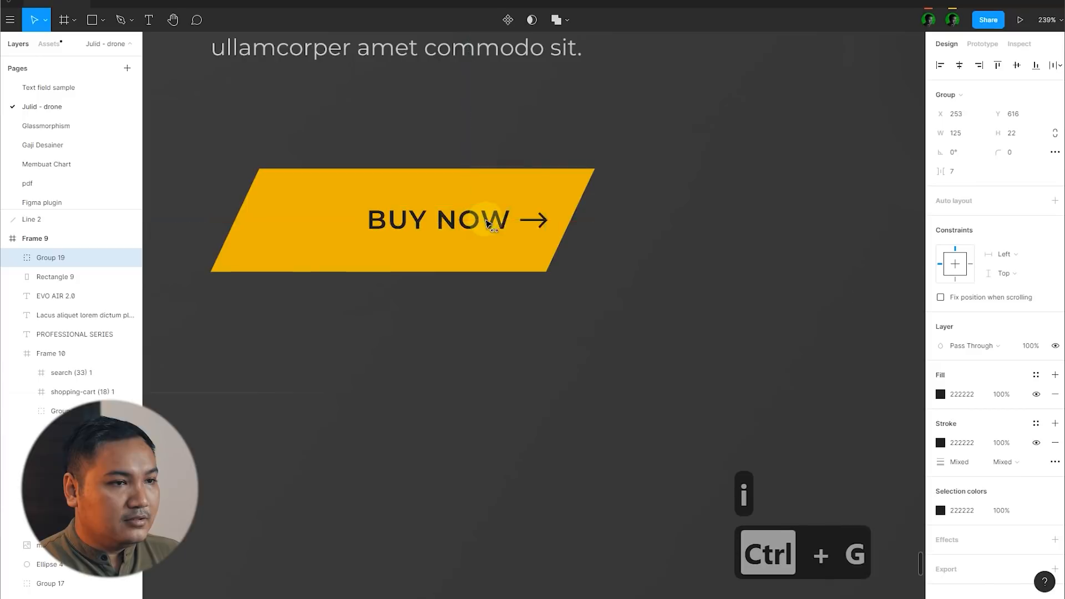
# Step: Widen the yellow button shape to 308 px by moving its right slanted edge, and shift the BUY NOW group right to X 279
pyautogui.click(506, 194)
pyautogui.scroll(-3, 562, 209)
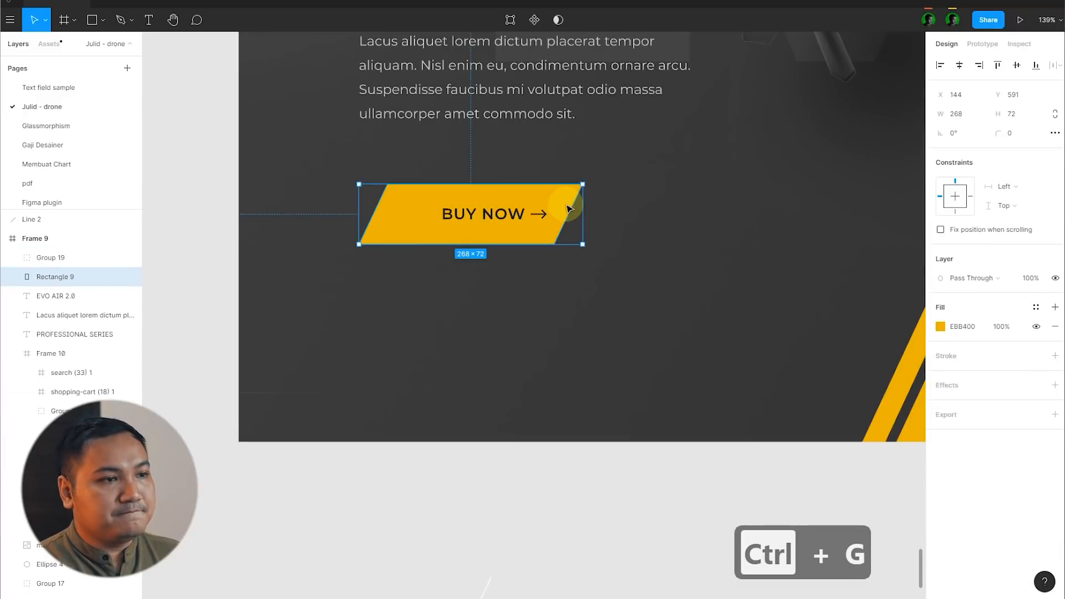
pyautogui.click(523, 487)
pyautogui.scroll(-5, 773, 268)
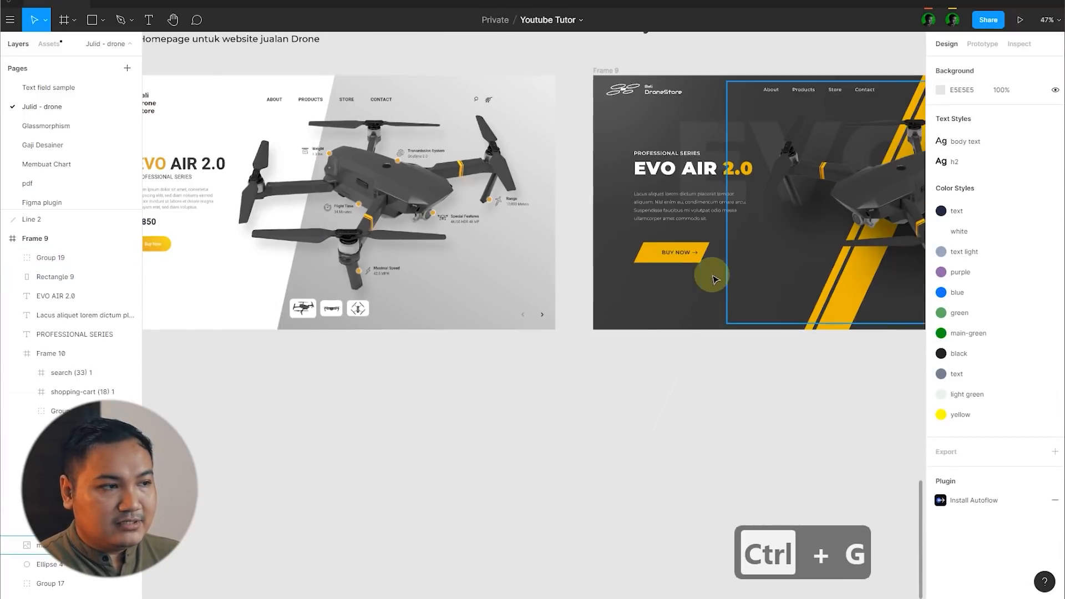
pyautogui.scroll(4, 677, 256)
pyautogui.scroll(5, 774, 230)
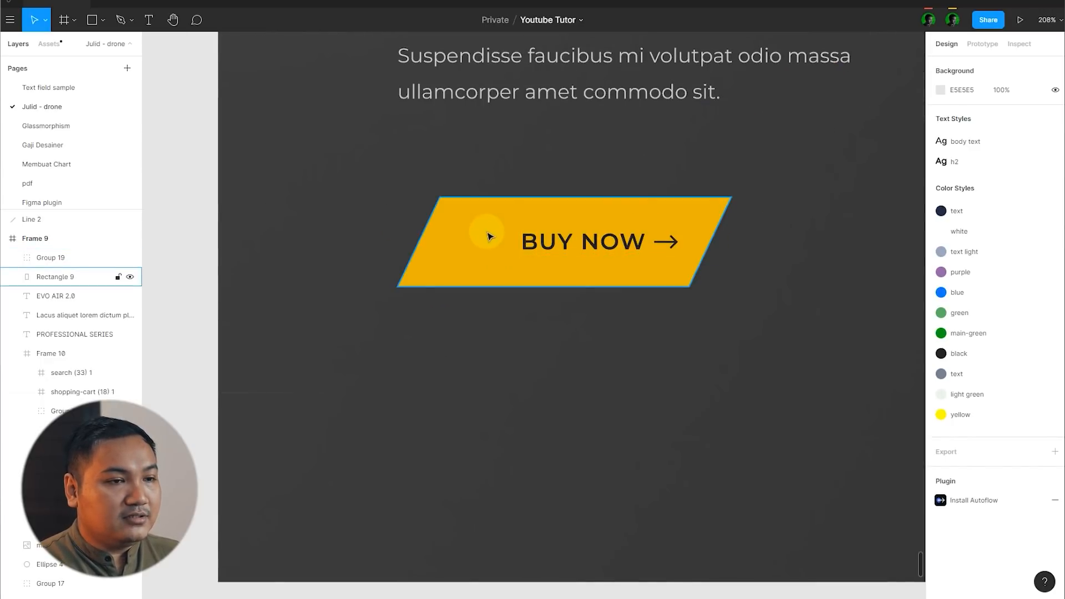
pyautogui.scroll(3, 776, 222)
pyautogui.click(561, 219)
pyautogui.scroll(-3, 566, 219)
pyautogui.doubleClick(571, 222)
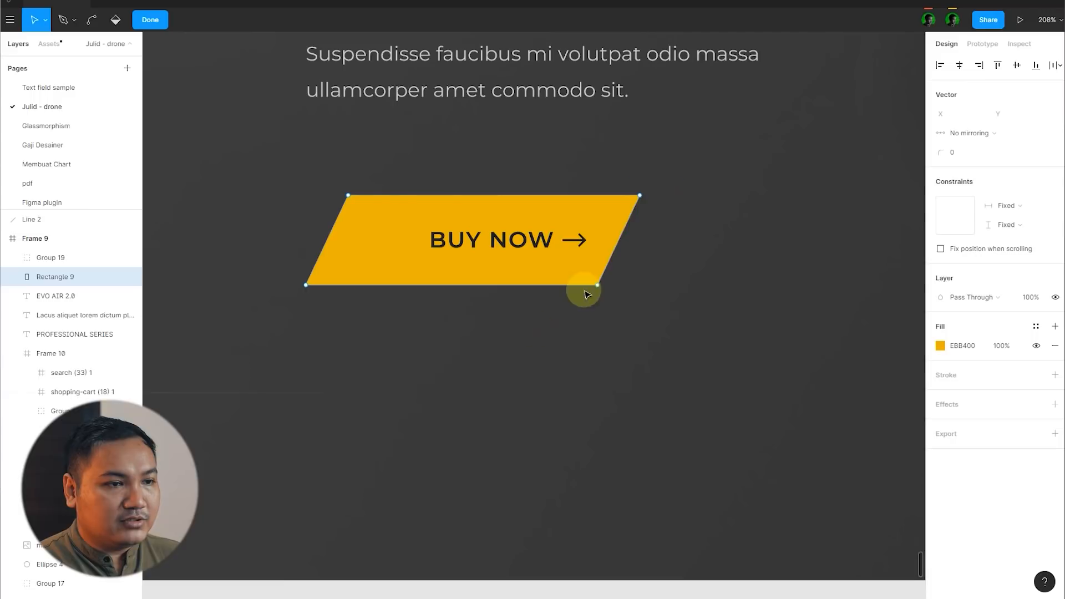
pyautogui.moveTo(604, 291); pyautogui.dragTo(655, 289)
pyautogui.click(153, 19)
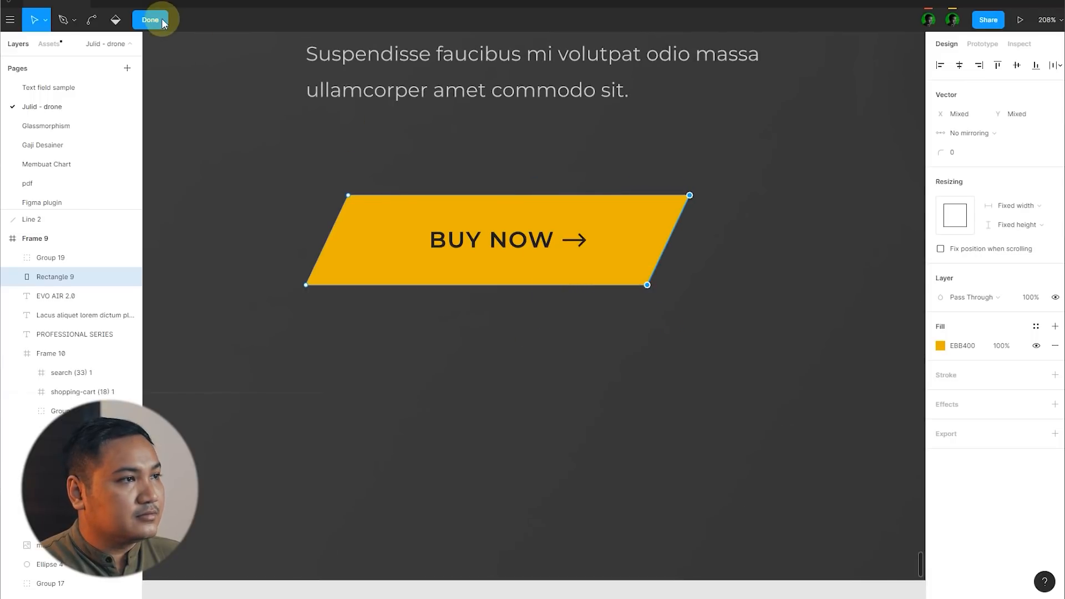
pyautogui.moveTo(528, 239); pyautogui.dragTo(571, 240)
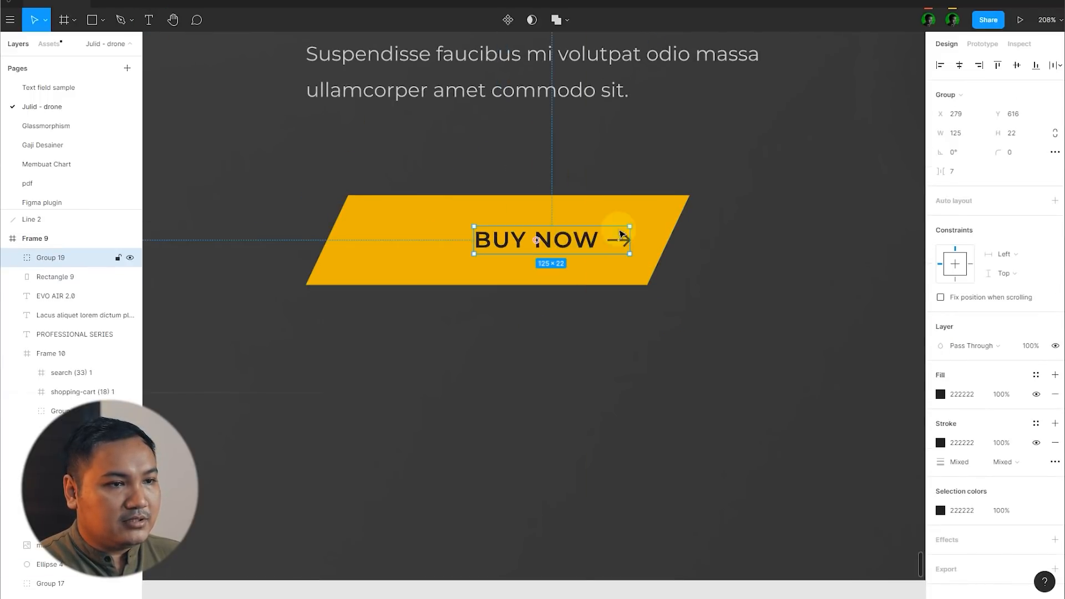
# Step: Duplicate the yellow button shape in place and narrow the copy to 125.5 px by moving its right slanted edge inward
pyautogui.click(663, 222)
pyautogui.hotkey('ctrl', 'c')
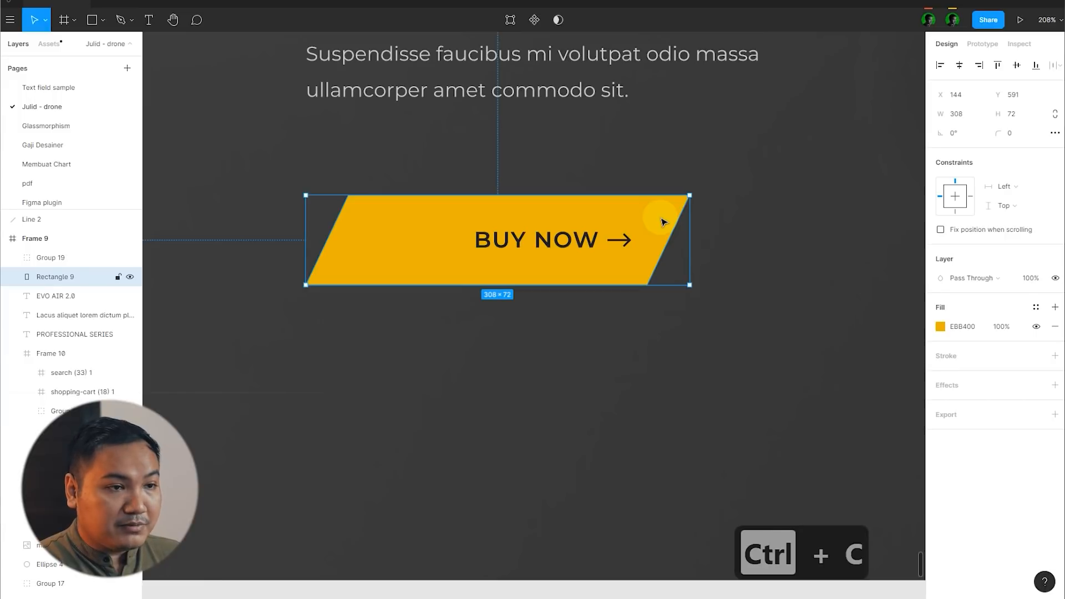
pyautogui.hotkey('ctrl', 'v')
pyautogui.doubleClick(667, 215)
pyautogui.moveTo(722, 188); pyautogui.dragTo(597, 326)
pyautogui.moveTo(690, 196); pyautogui.dragTo(467, 211)
pyautogui.click(159, 21)
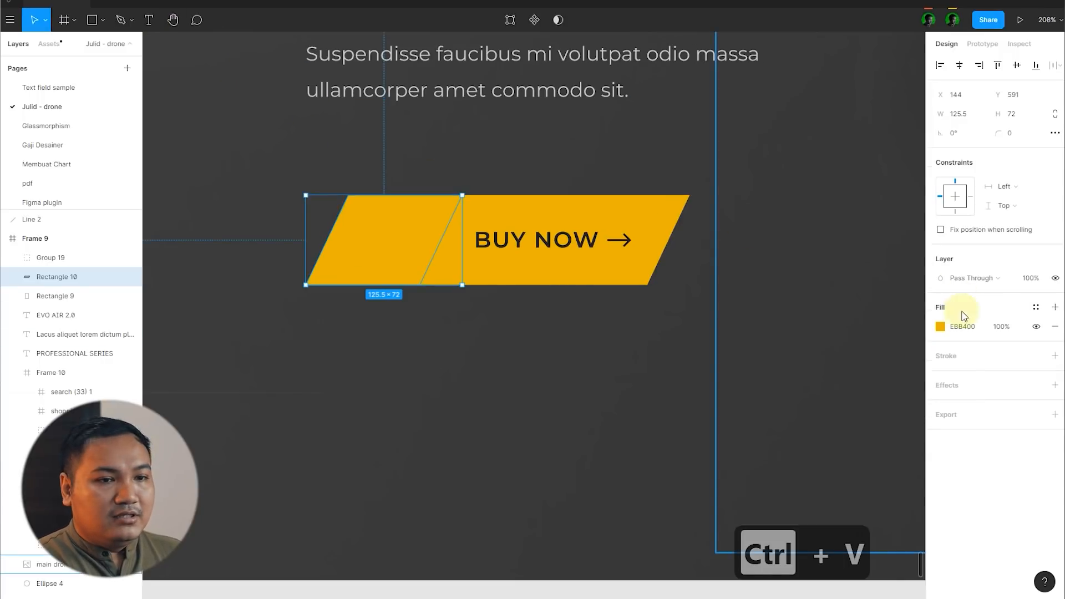
# Step: Change the narrow button section's fill to the slightly darker yellow E4A400
pyautogui.click(940, 327)
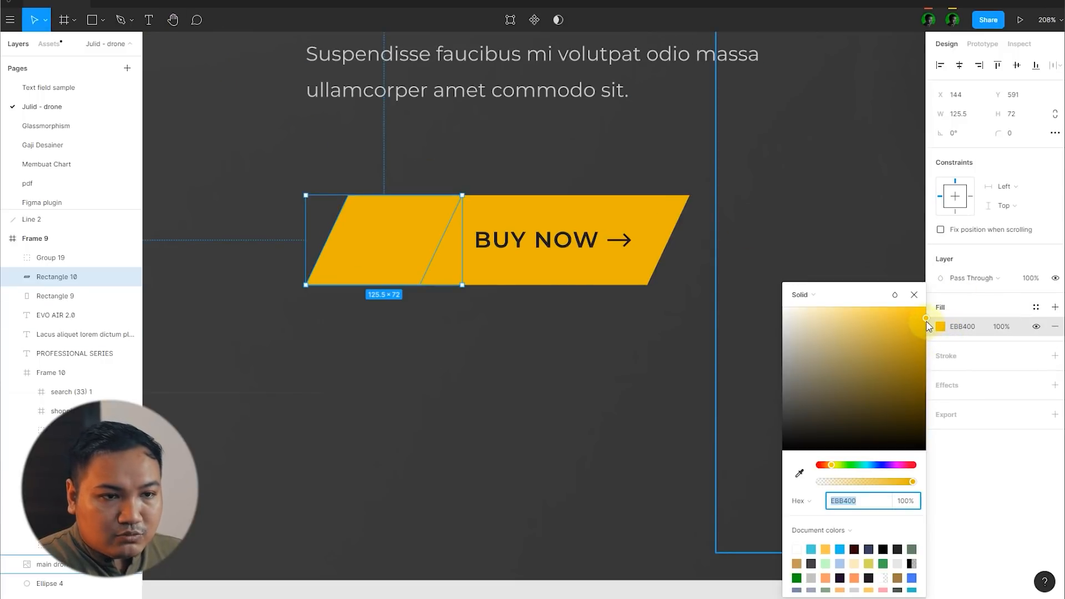
pyautogui.moveTo(927, 323); pyautogui.dragTo(928, 326)
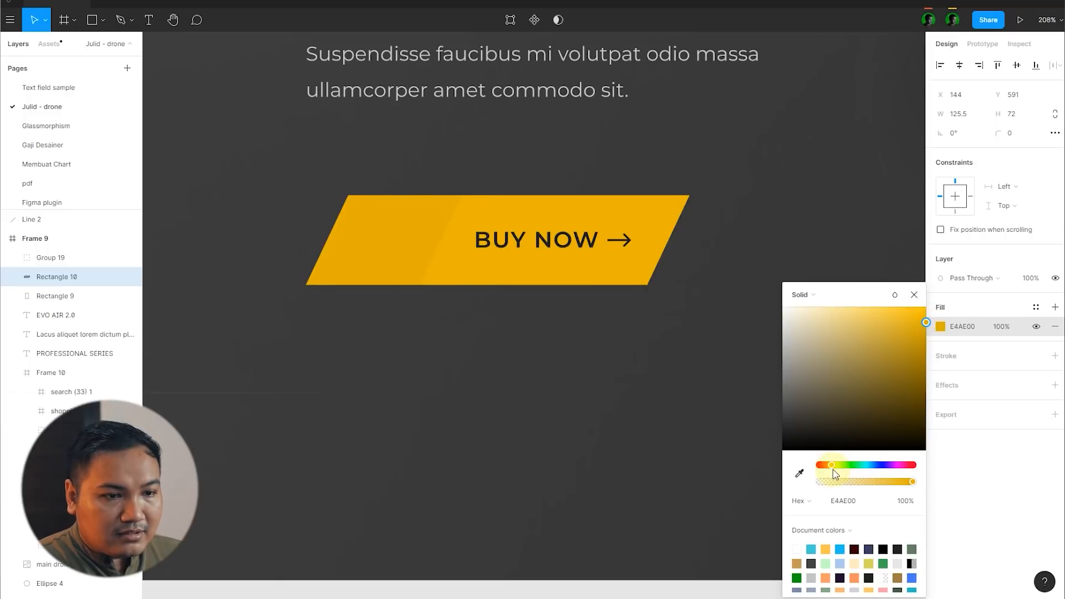
pyautogui.moveTo(832, 469); pyautogui.dragTo(829, 469)
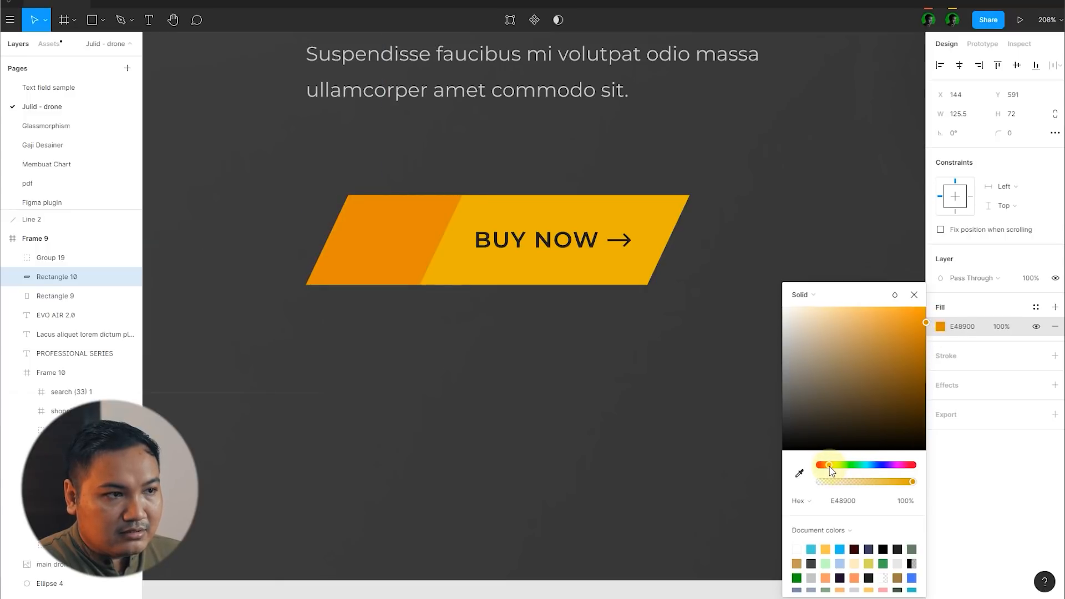
pyautogui.scroll(-10, 459, 330)
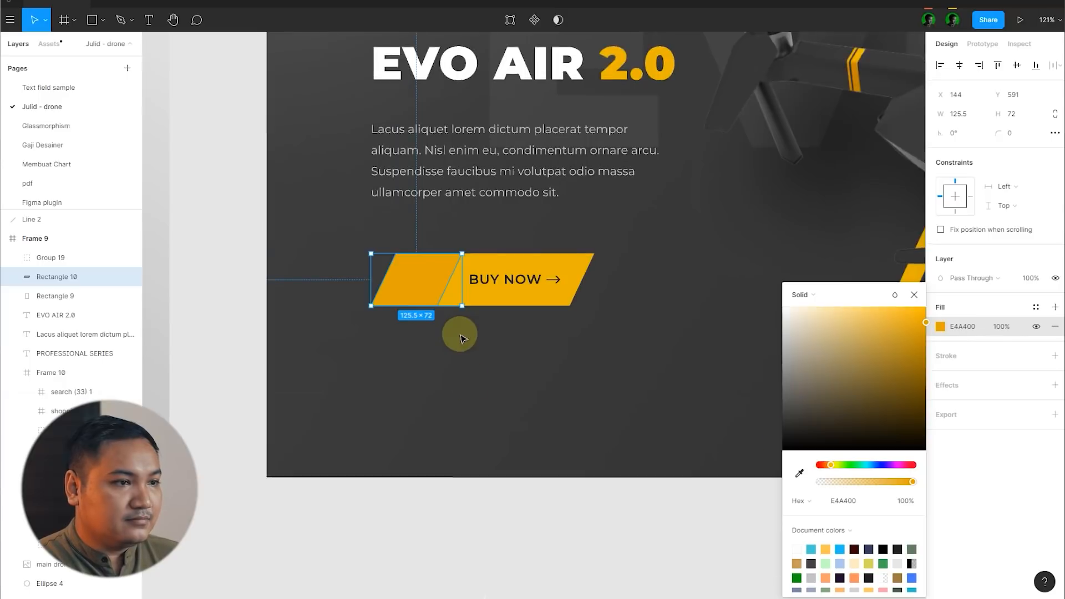
pyautogui.click(513, 495)
pyautogui.scroll(5, 466, 275)
pyautogui.scroll(1, 427, 355)
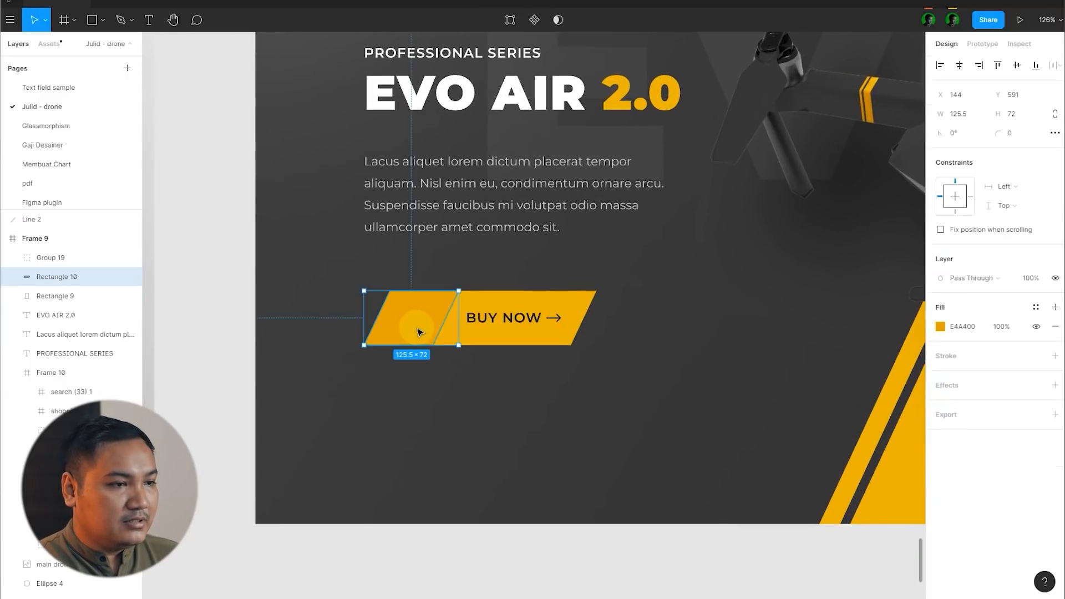
# Step: Shift the hue of the narrow button section's fill to orange E49600
pyautogui.click(417, 330)
pyautogui.scroll(6, 541, 345)
pyautogui.click(941, 328)
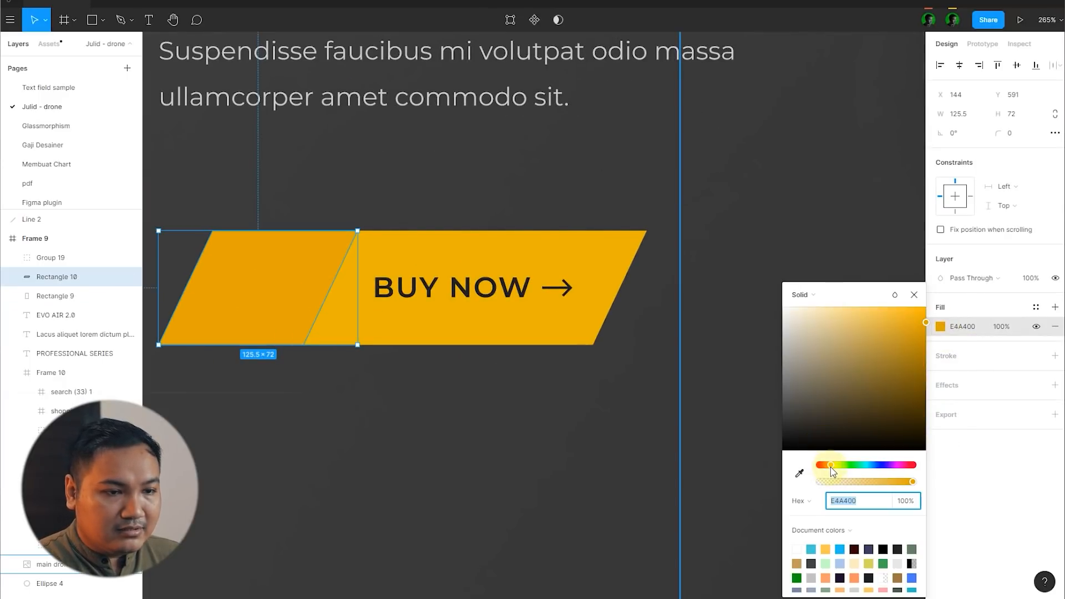
pyautogui.moveTo(830, 467); pyautogui.dragTo(829, 467)
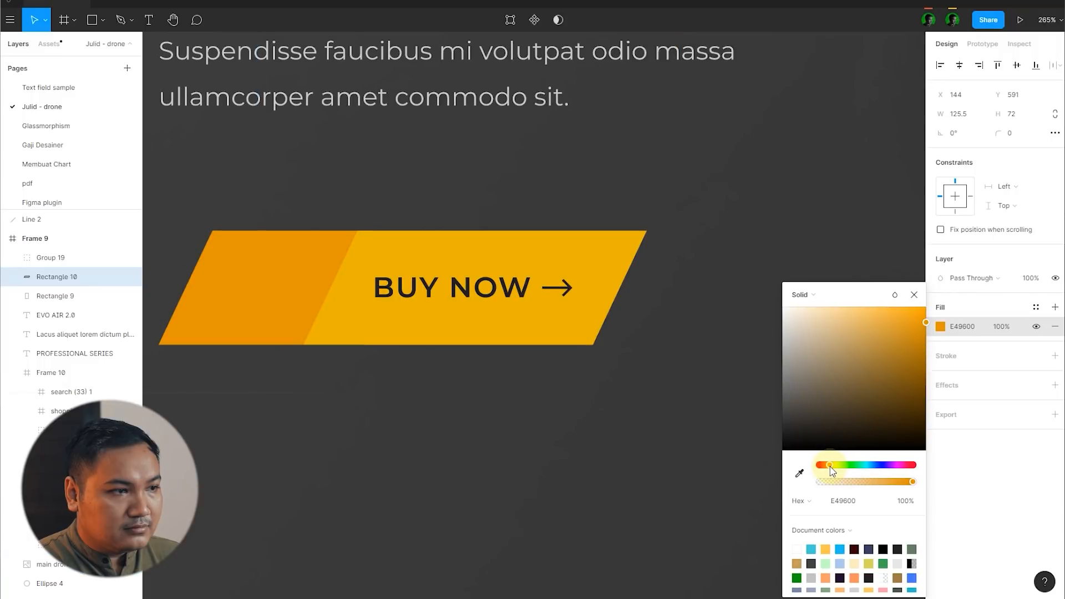
pyautogui.scroll(-6, 519, 306)
pyautogui.click(527, 458)
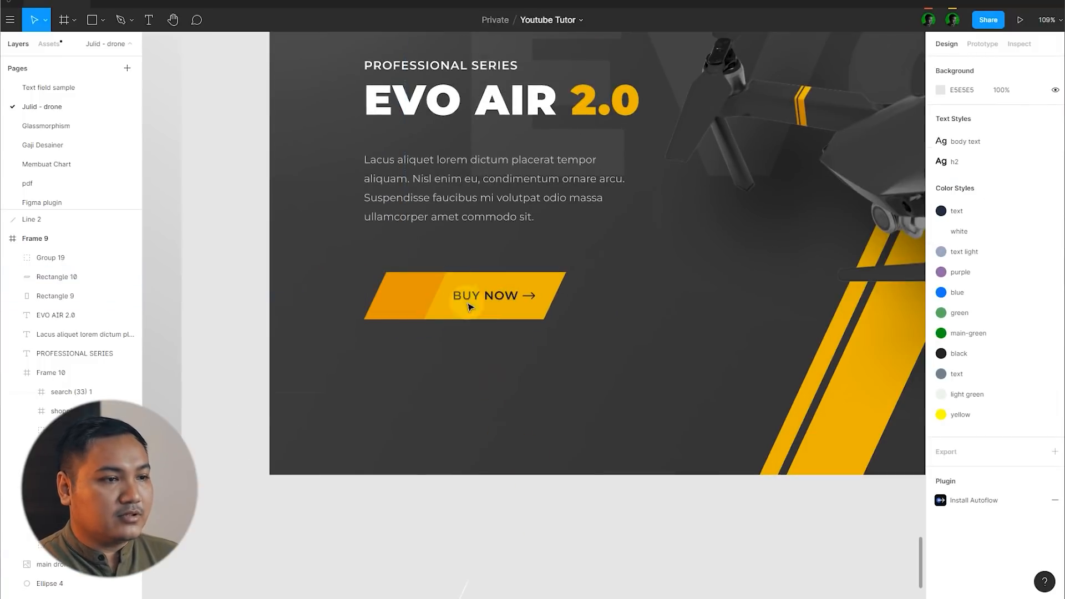
# Step: Duplicate the BUY NOW group onto the orange section, ungroup the copy and delete its arrow
pyautogui.scroll(5, 462, 292)
pyautogui.click(541, 304)
pyautogui.moveTo(557, 305); pyautogui.dragTo(424, 305)
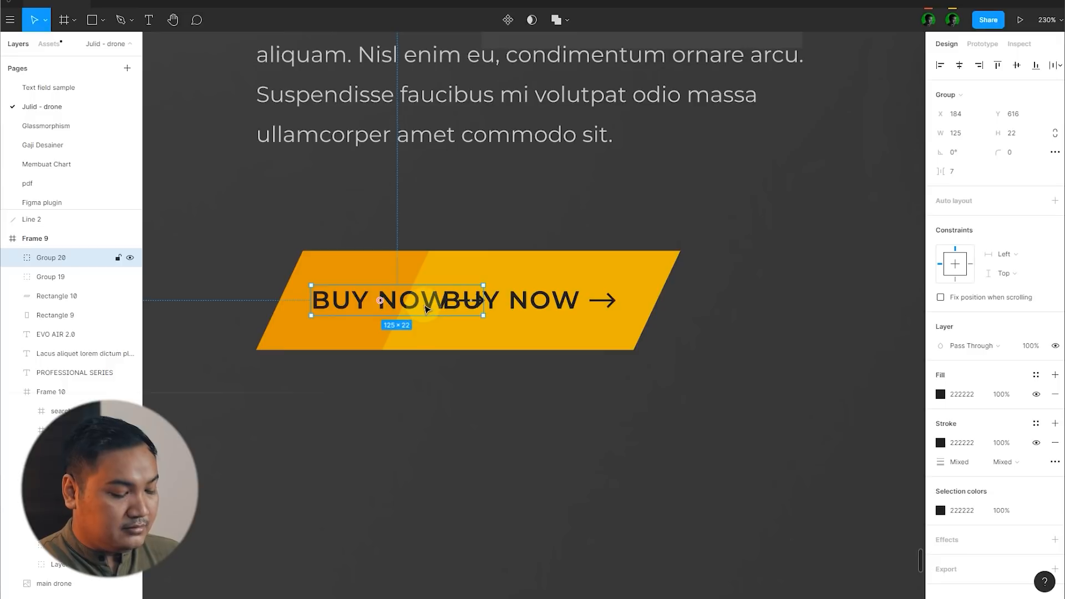
pyautogui.hotkey('ctrl', 'shift', 'g')
pyautogui.click(471, 303)
pyautogui.press('Delete')
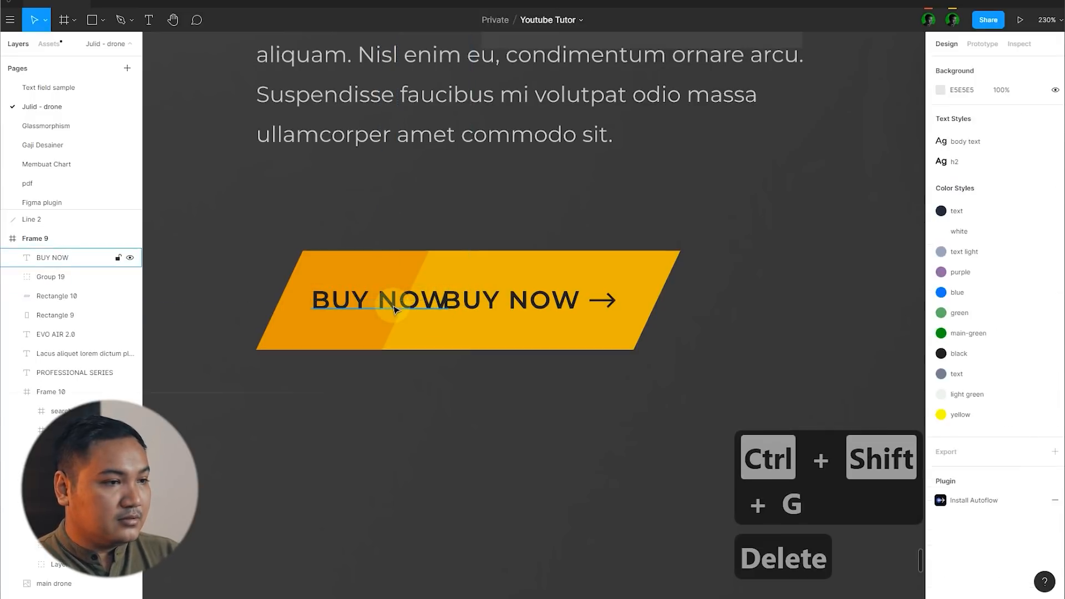
# Step: Change the copied text's wording to $850 and centre it on the orange section of the button
pyautogui.click(396, 309)
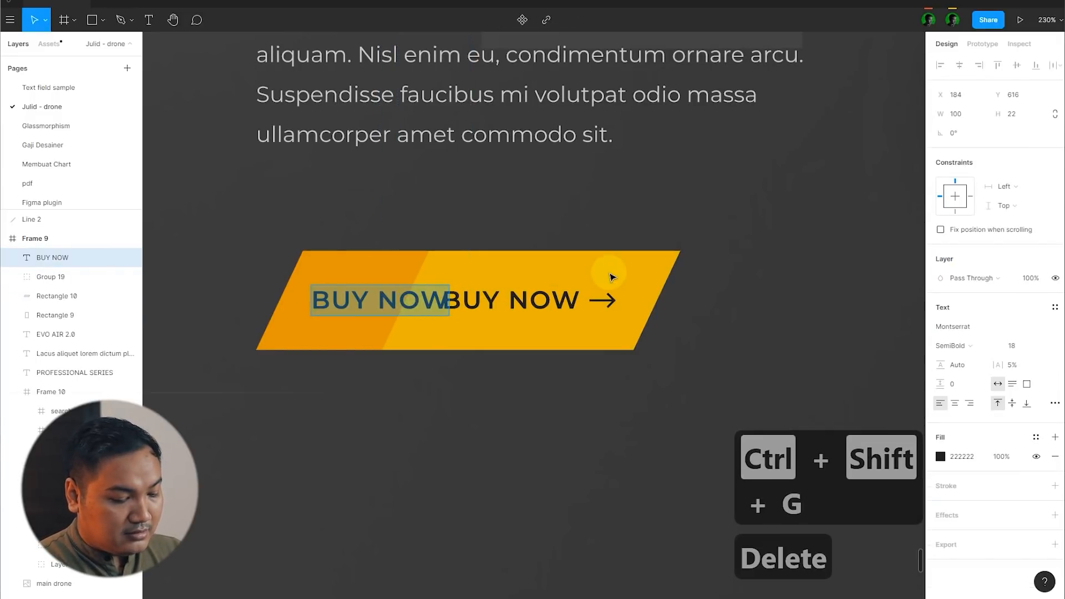
pyautogui.write('$850')
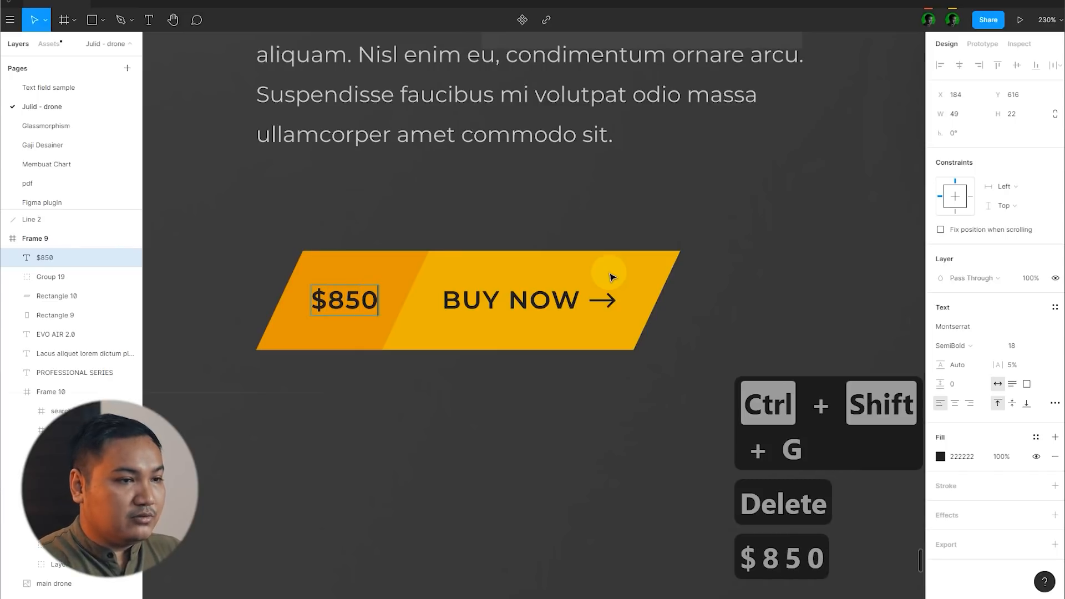
pyautogui.click(609, 272)
pyautogui.scroll(3, 355, 296)
pyautogui.moveTo(354, 299); pyautogui.dragTo(350, 300)
pyautogui.scroll(-10, 499, 252)
pyautogui.click(488, 441)
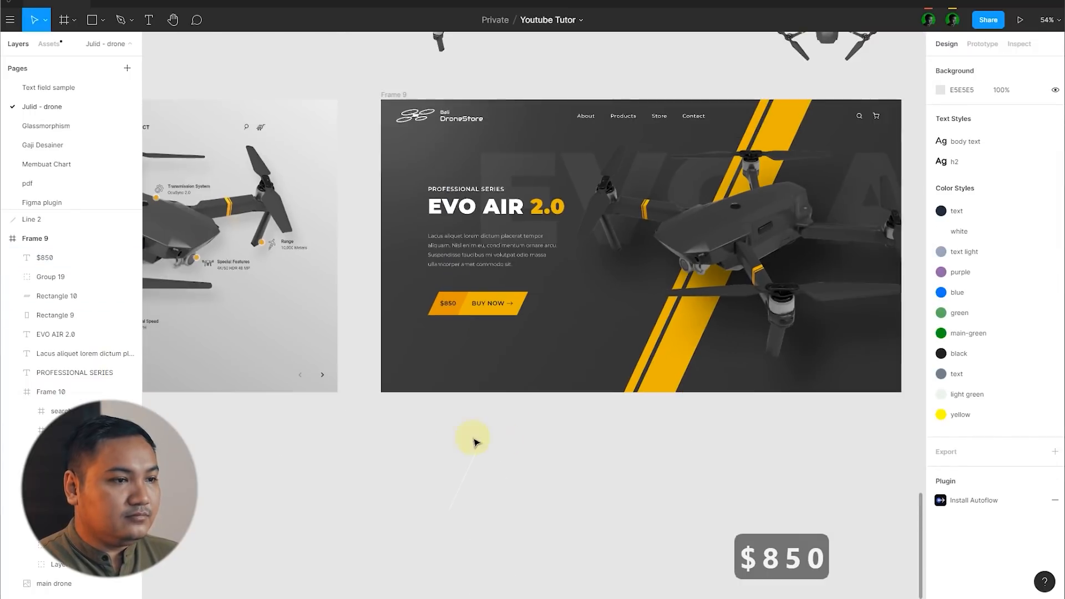
# Step: Brighten the orange price section's fill to F2A000
pyautogui.scroll(6, 409, 217)
pyautogui.click(405, 219)
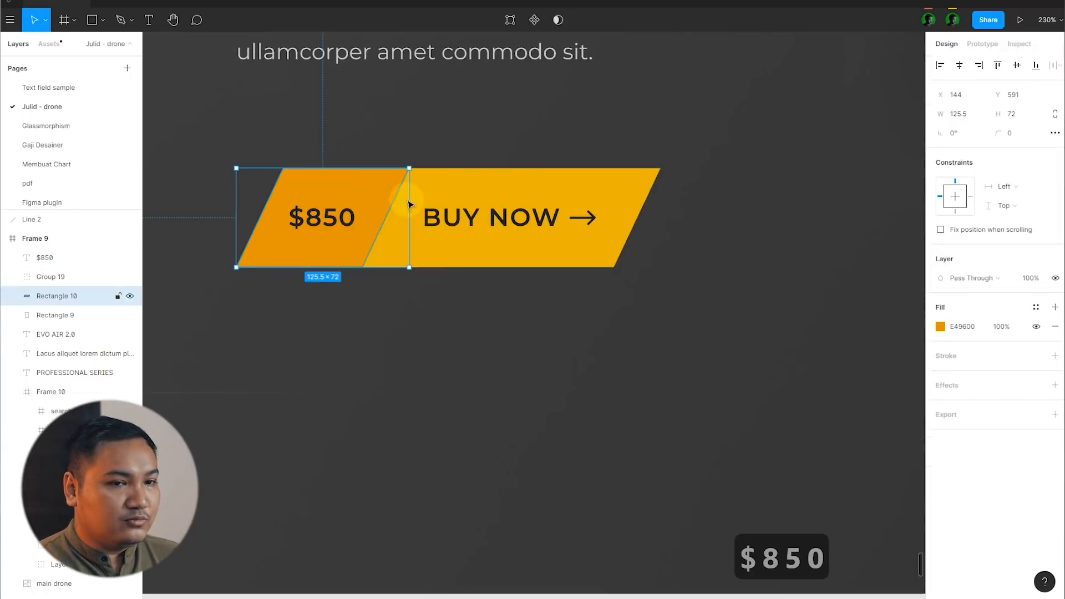
pyautogui.click(939, 326)
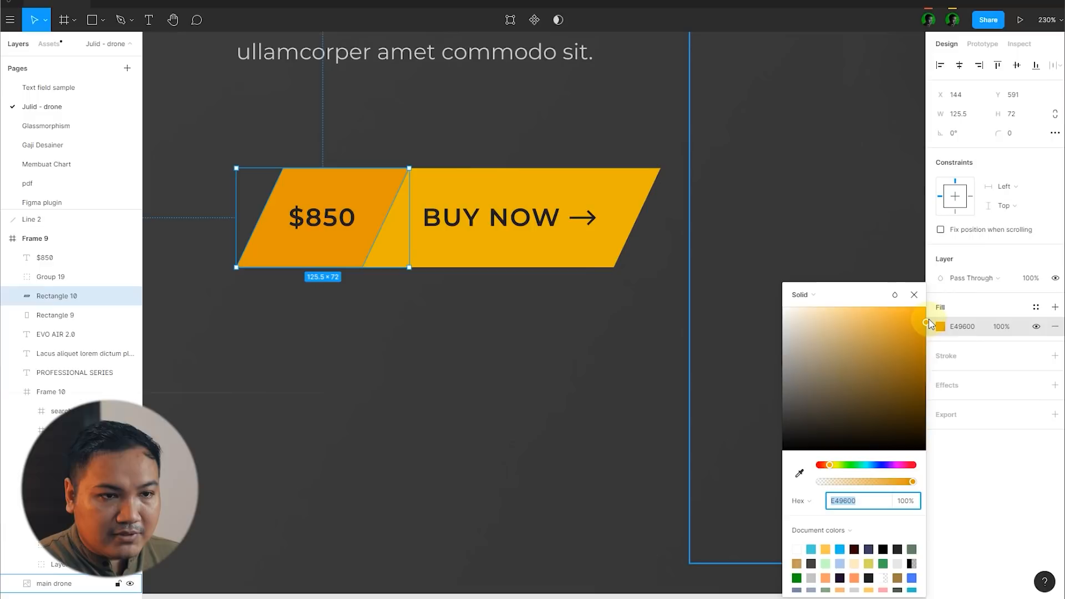
pyautogui.moveTo(927, 324); pyautogui.dragTo(929, 322)
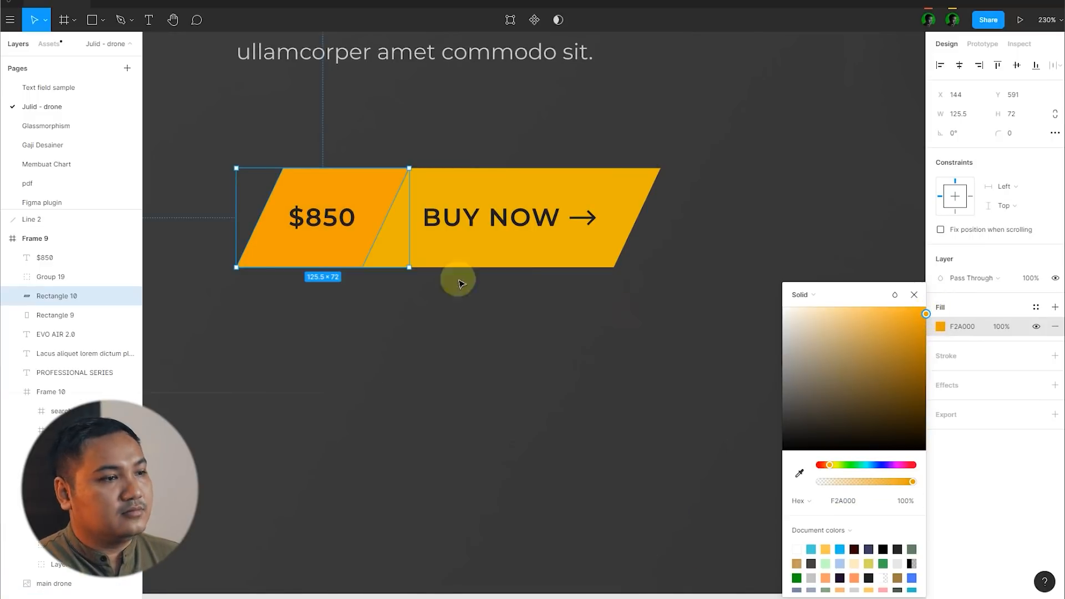
pyautogui.scroll(-7, 456, 279)
pyautogui.click(426, 424)
pyautogui.scroll(2, 425, 368)
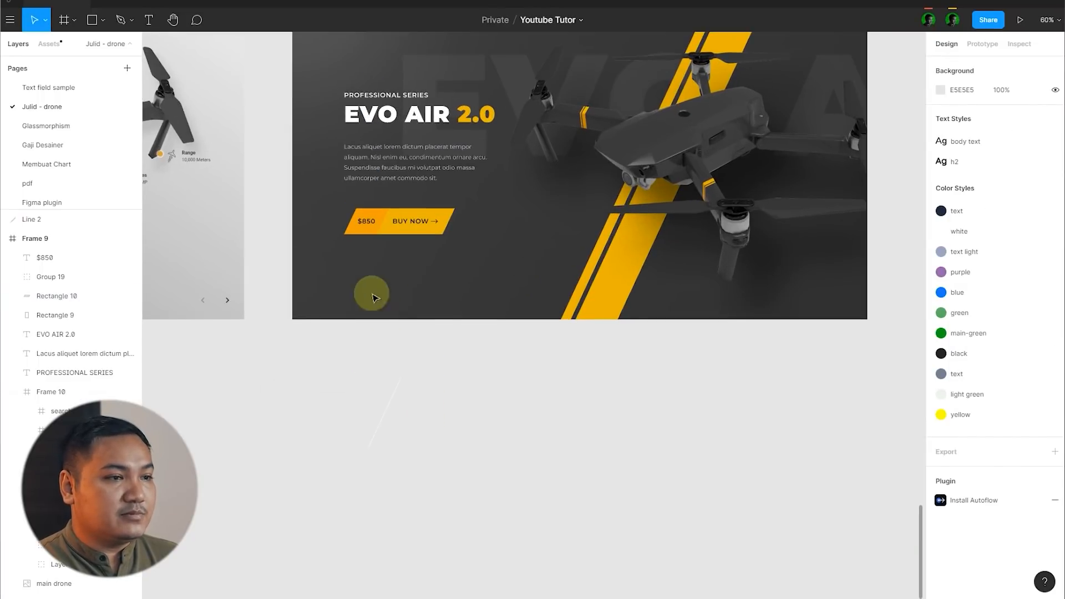
# Step: Add a drop shadow to the BUY NOW button's yellow shape with 40 blur and X and Y offsets of 20
pyautogui.scroll(2, 372, 298)
pyautogui.scroll(2, 415, 206)
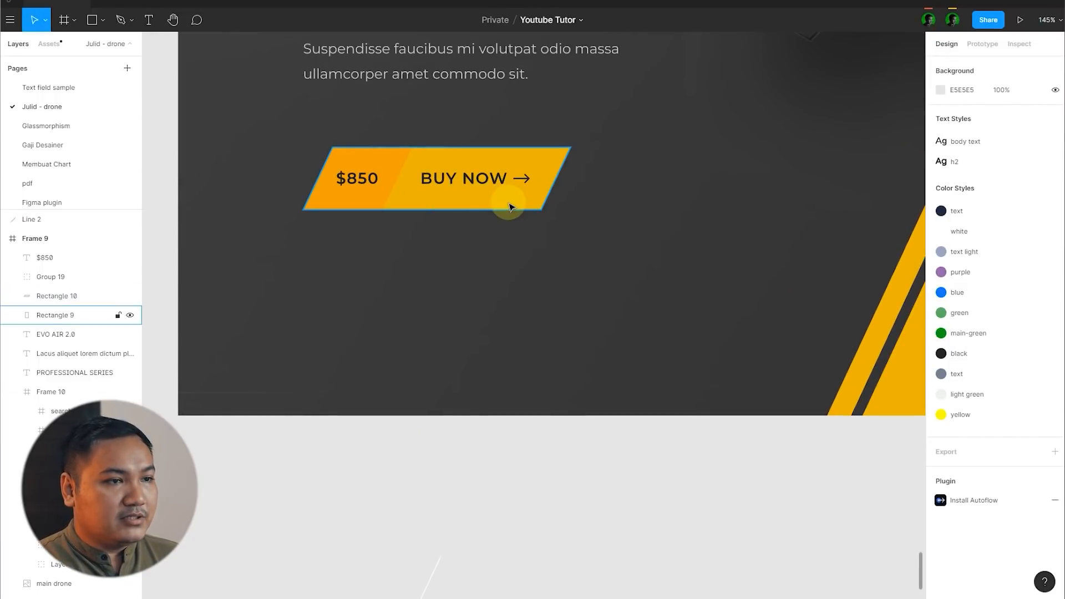
pyautogui.click(506, 205)
pyautogui.click(1054, 386)
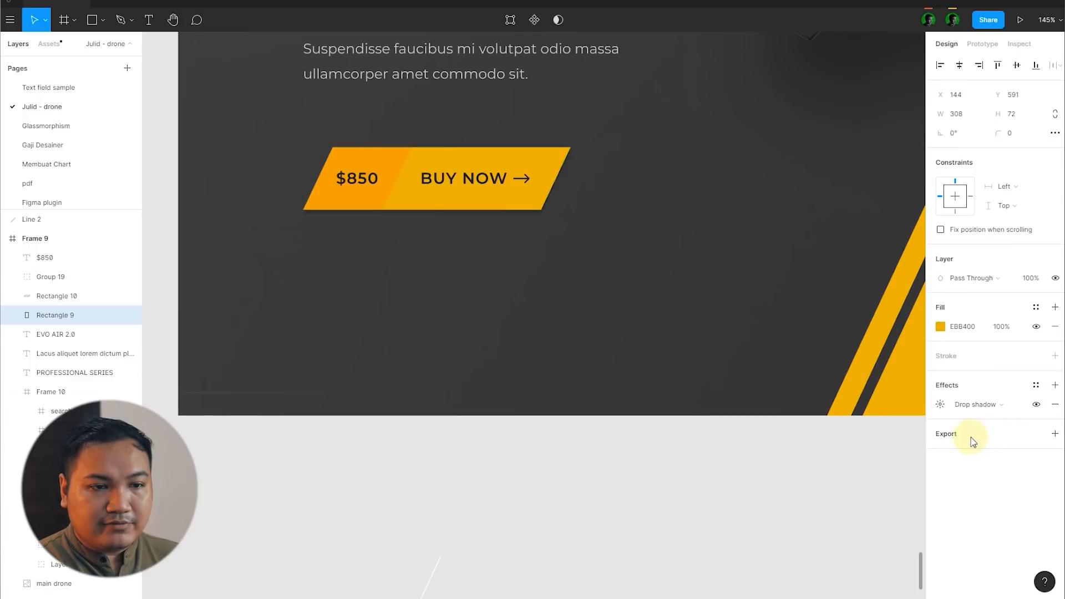
pyautogui.click(946, 411)
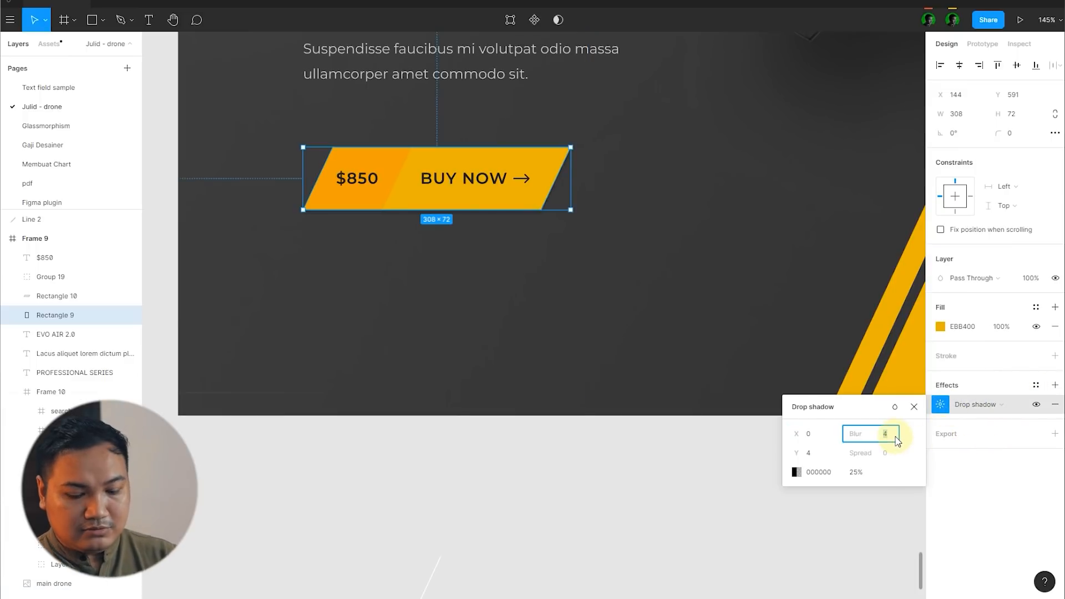
pyautogui.write('40')
pyautogui.press('Return')
pyautogui.click(824, 458)
pyautogui.write('20')
pyautogui.press('Return')
pyautogui.write('20')
pyautogui.press('Return')
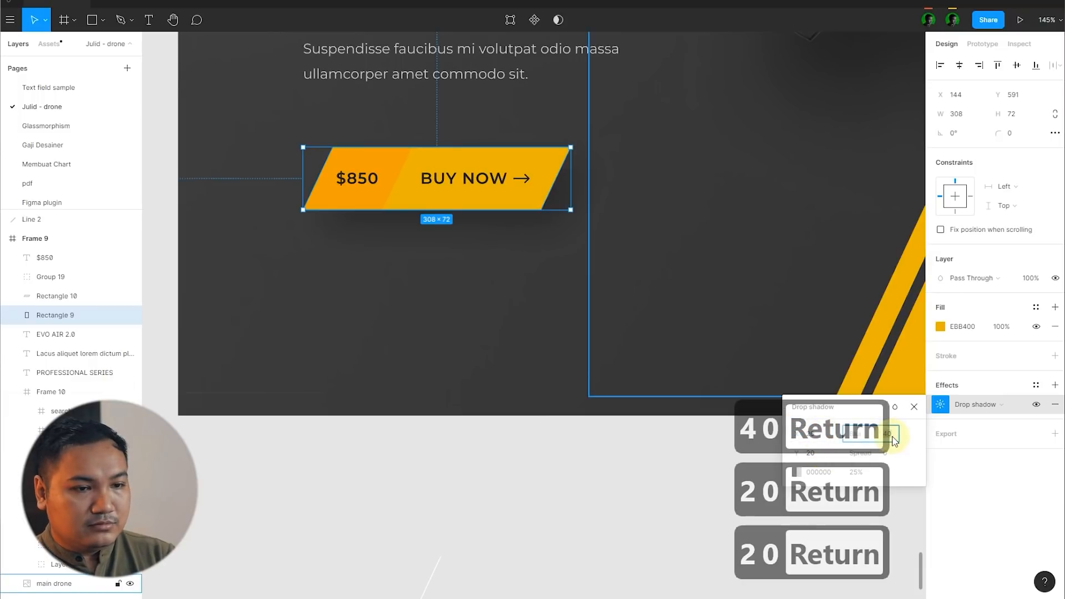
# Step: Increase the button shadow's blur to 60 and its X and Y offsets to 30
pyautogui.write('60')
pyautogui.press('Return')
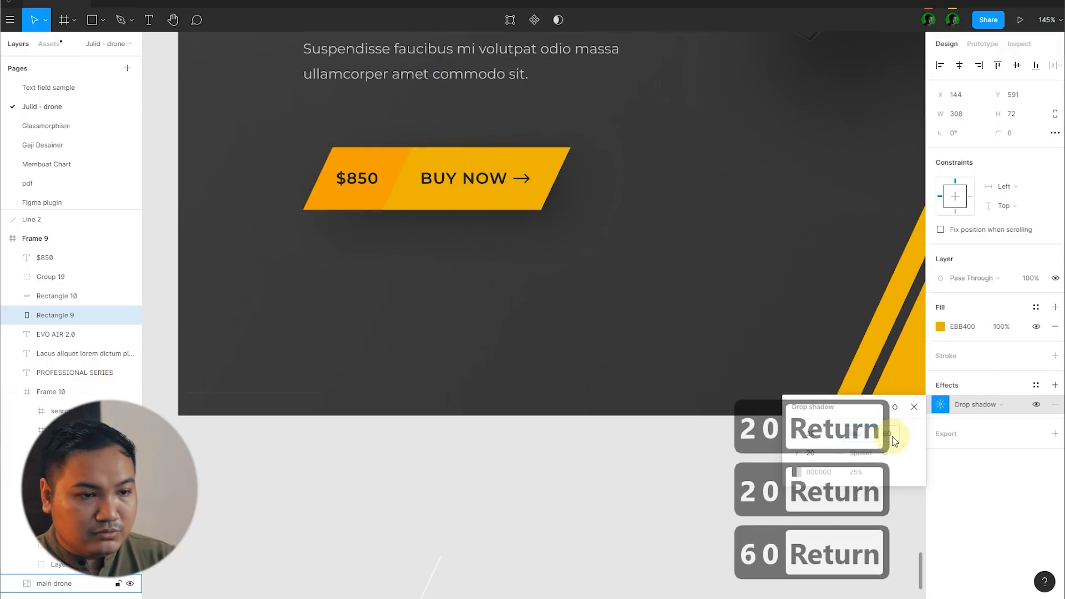
pyautogui.click(823, 455)
pyautogui.write('30')
pyautogui.press('Return')
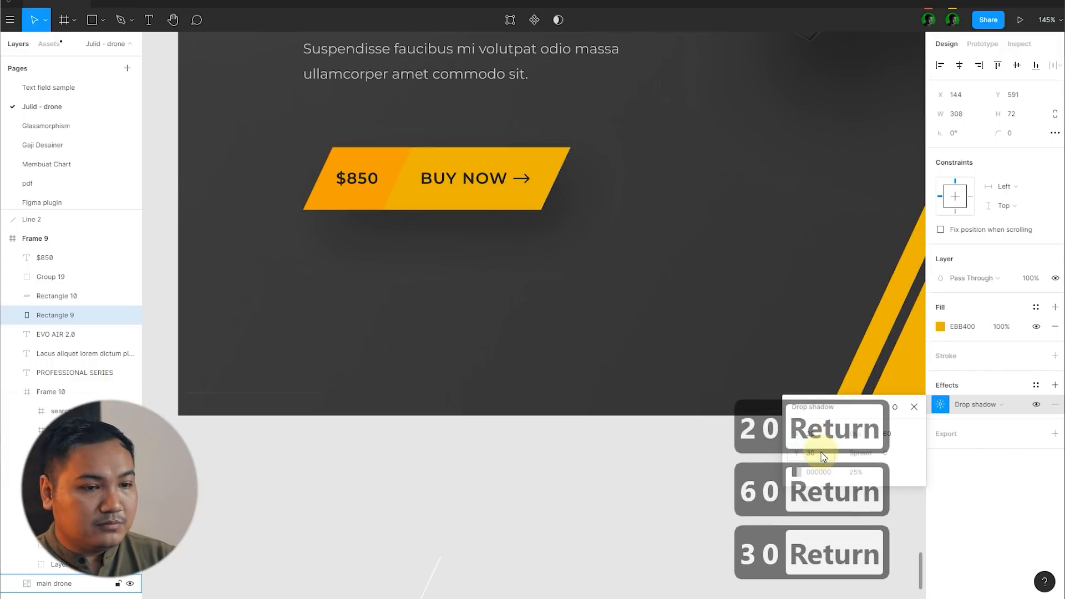
pyautogui.write('30')
pyautogui.press('Return')
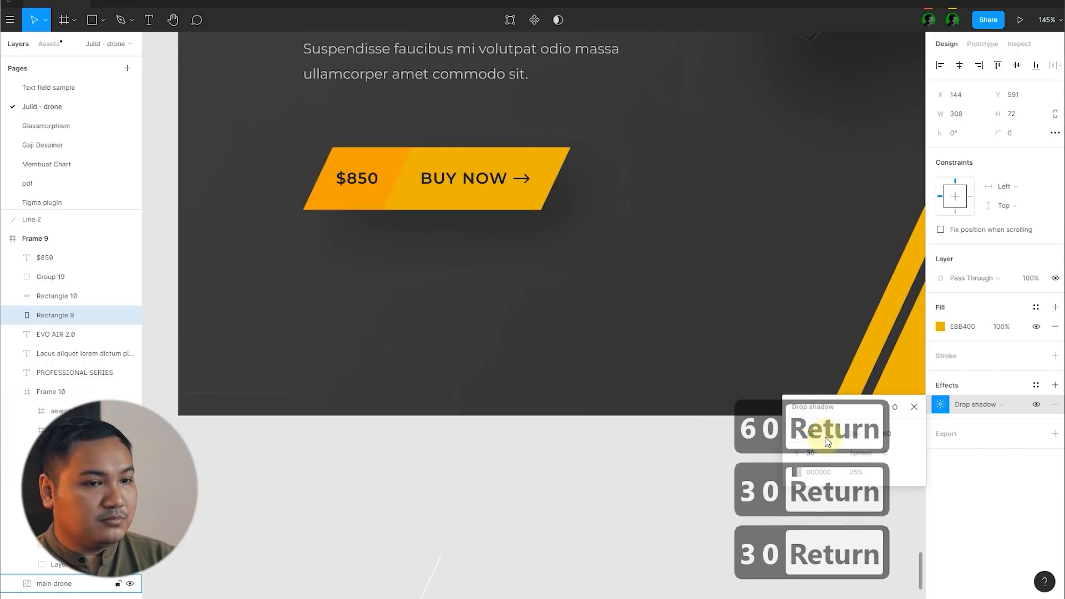
# Step: Try the button shadow's opacity at 50% and at 30%
pyautogui.write('50')
pyautogui.press('Return')
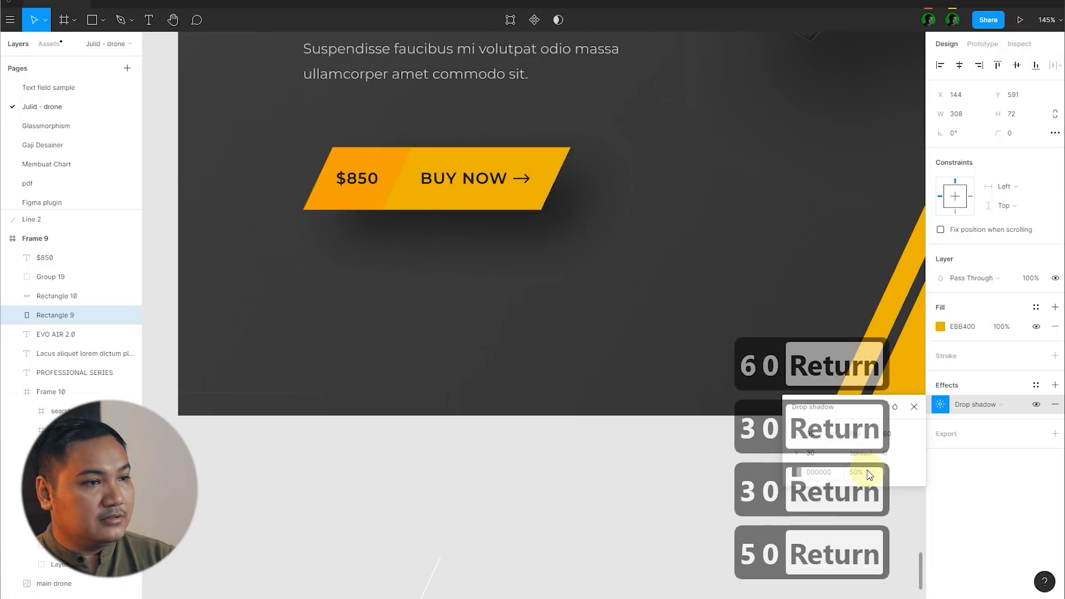
pyautogui.write('30')
pyautogui.press('Return')
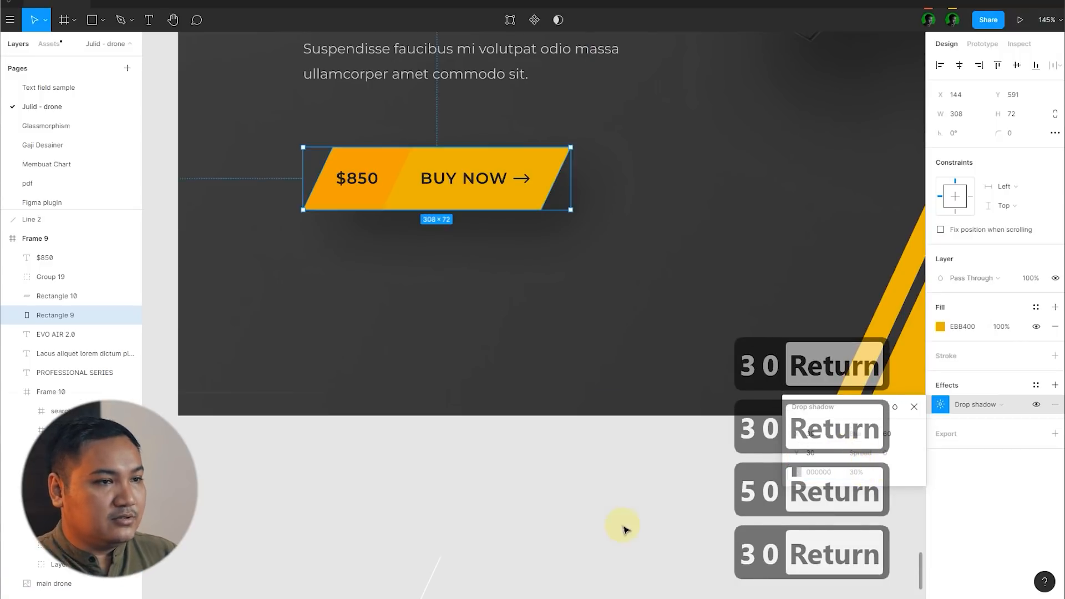
# Step: Set the yellow button shape's drop shadow opacity to 20%
pyautogui.click(623, 528)
pyautogui.scroll(-5, 382, 349)
pyautogui.scroll(2, 462, 293)
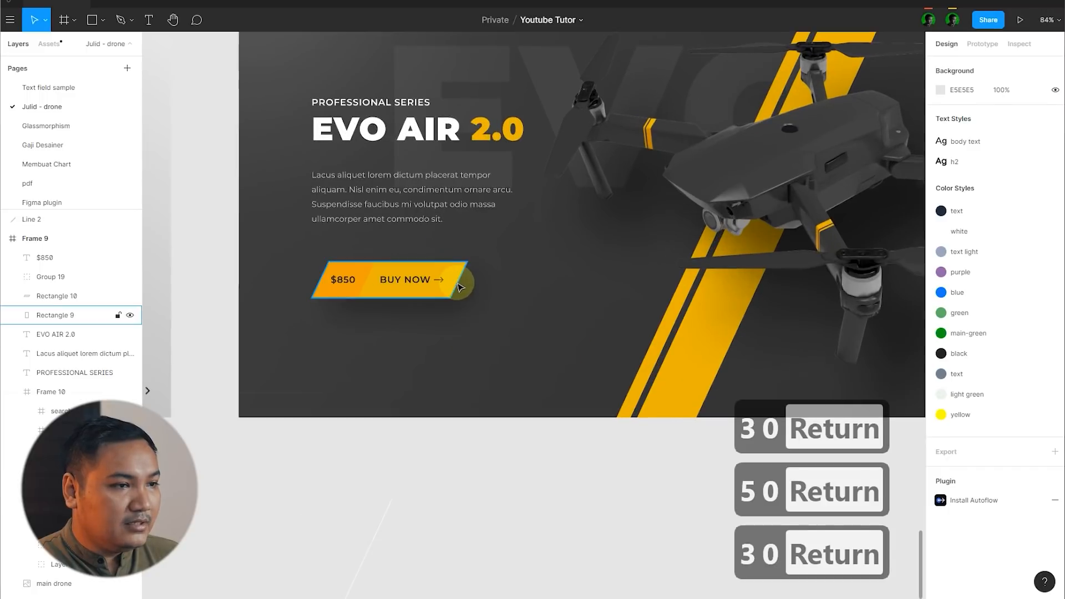
pyautogui.click(460, 295)
pyautogui.click(940, 405)
pyautogui.click(856, 472)
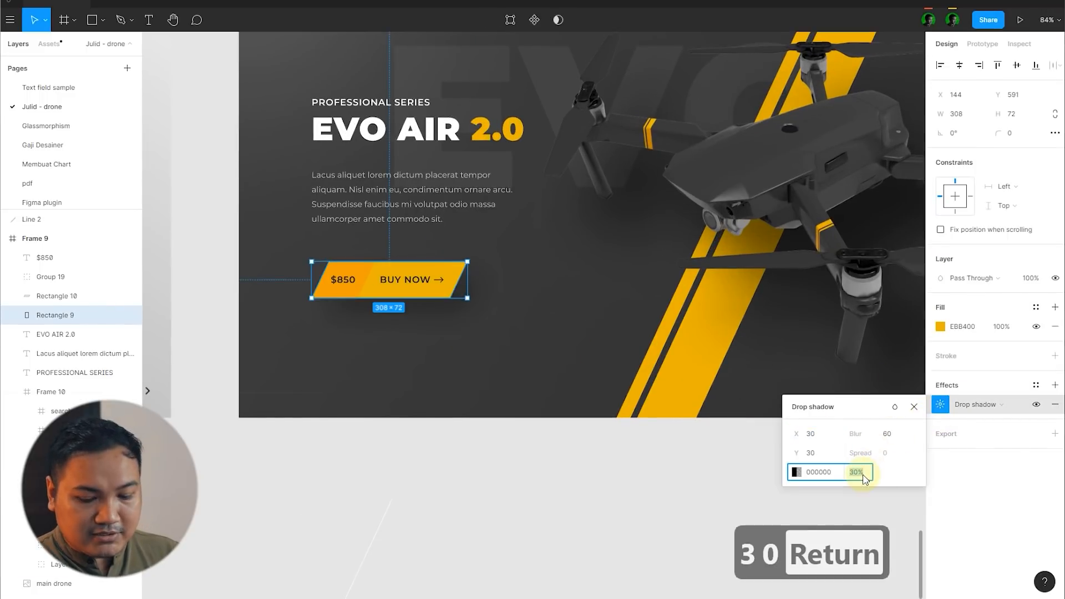
pyautogui.write('20')
pyautogui.press('Return')
pyautogui.click(542, 475)
pyautogui.scroll(-2, 392, 428)
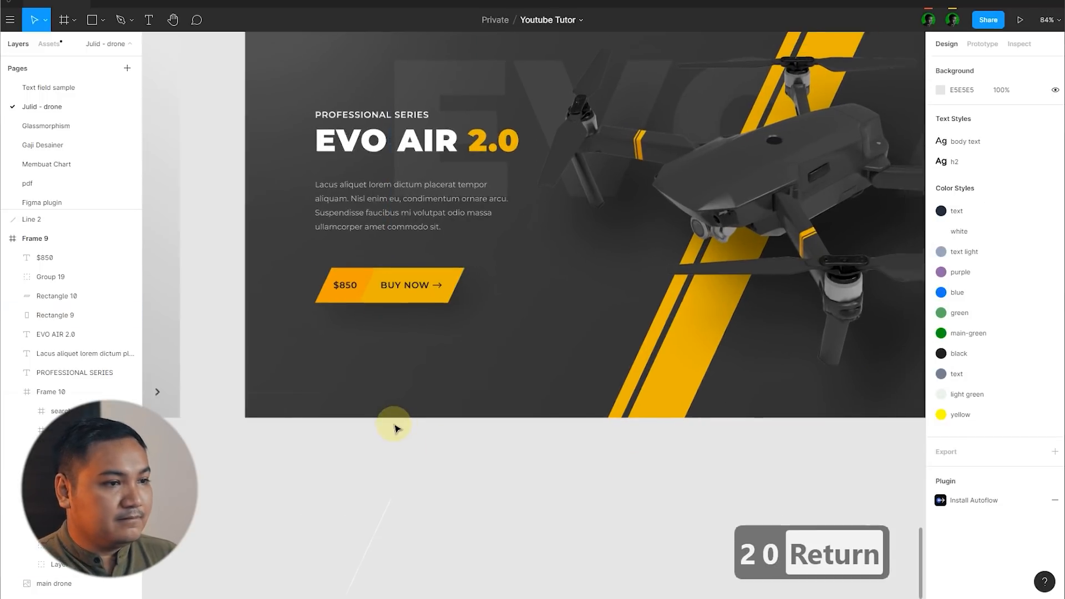
# Step: Compare the light Frame 7 homepage with the dark Frame 9 redesign, examining the feature callouts around the light version's drone
pyautogui.scroll(-3, 515, 474)
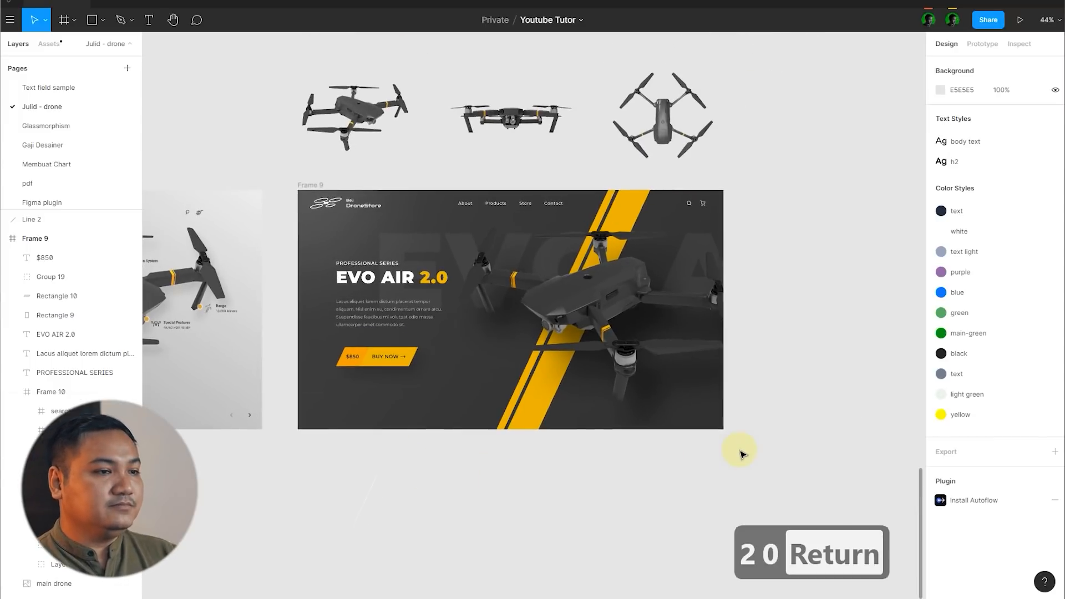
pyautogui.press('space')
pyautogui.moveTo(812, 393); pyautogui.dragTo(912, 315)
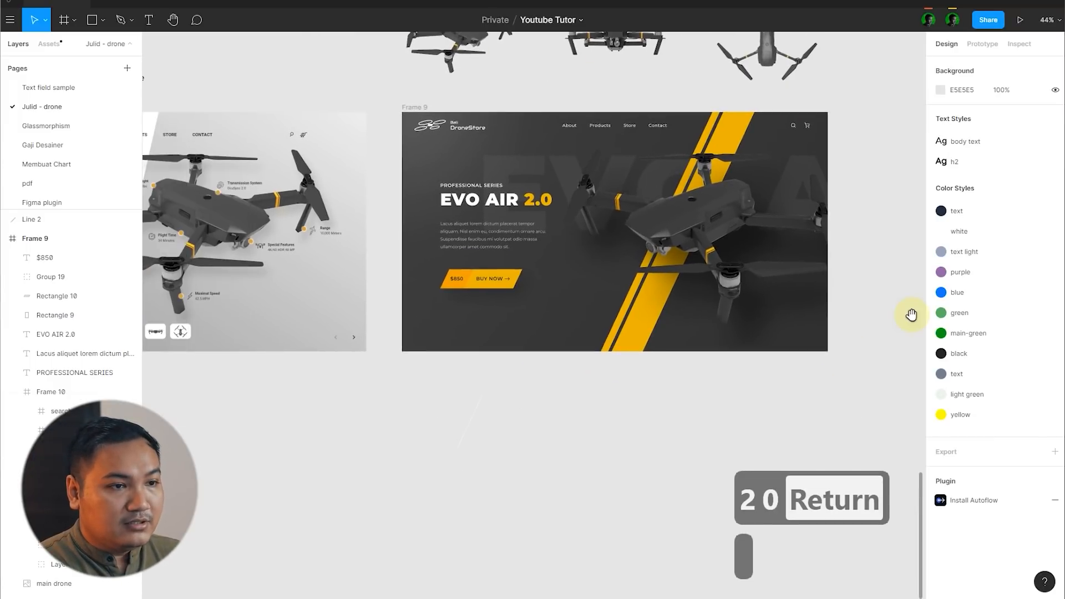
pyautogui.scroll(-3, 913, 317)
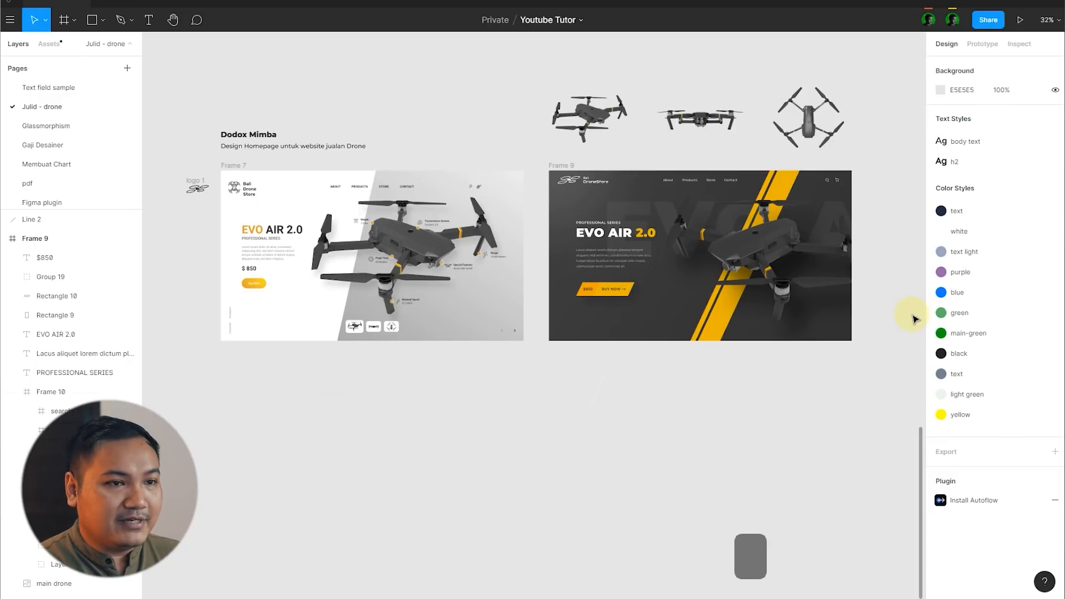
pyautogui.scroll(2, 913, 319)
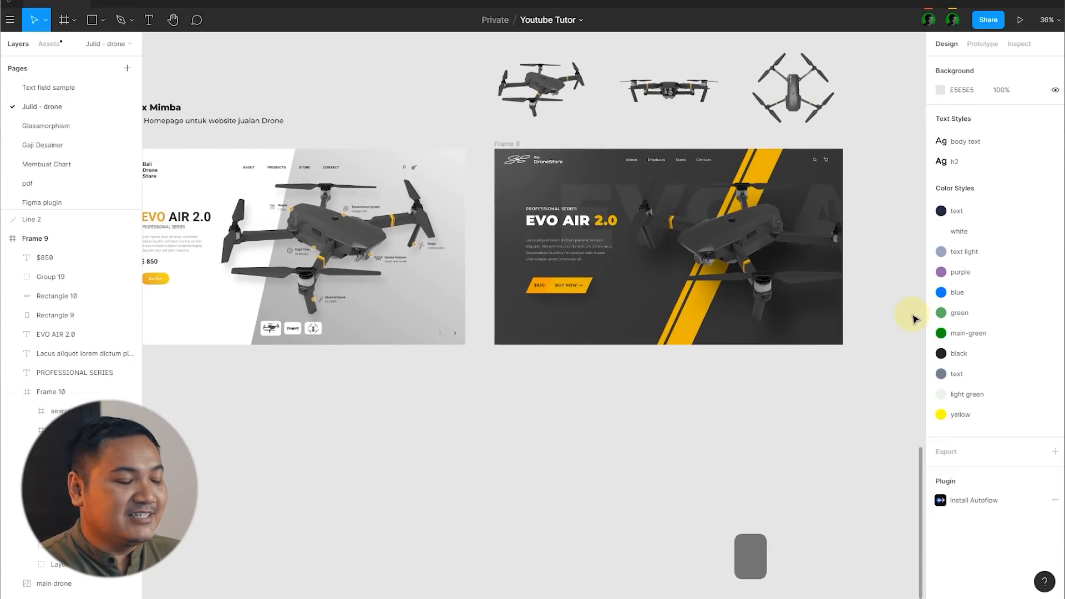
pyautogui.scroll(-1, 914, 318)
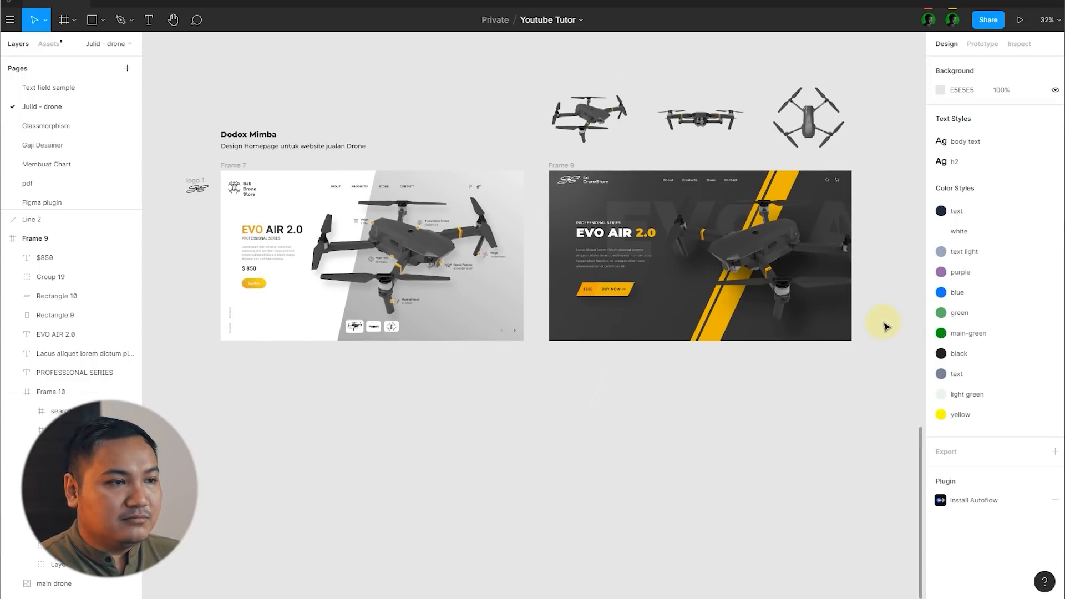
pyautogui.scroll(5, 424, 225)
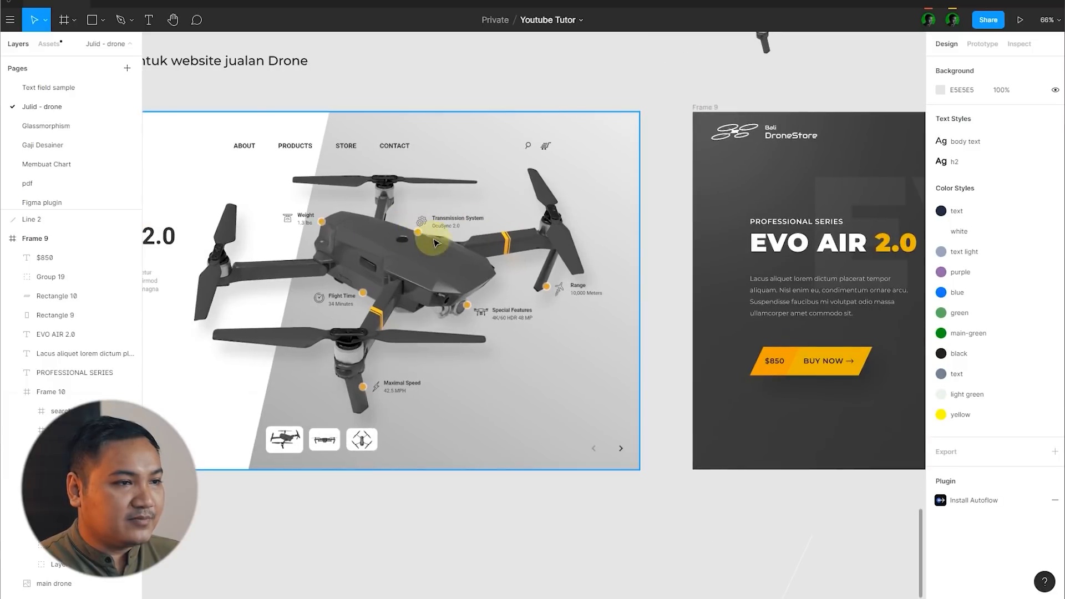
pyautogui.scroll(3, 435, 234)
pyautogui.scroll(-3, 341, 281)
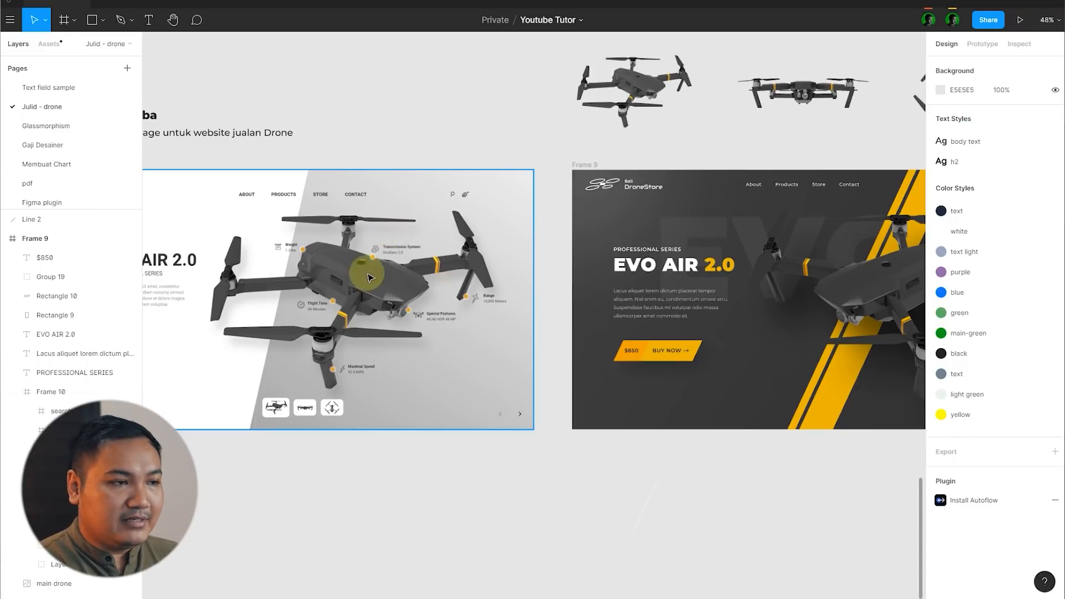
pyautogui.scroll(-3, 347, 239)
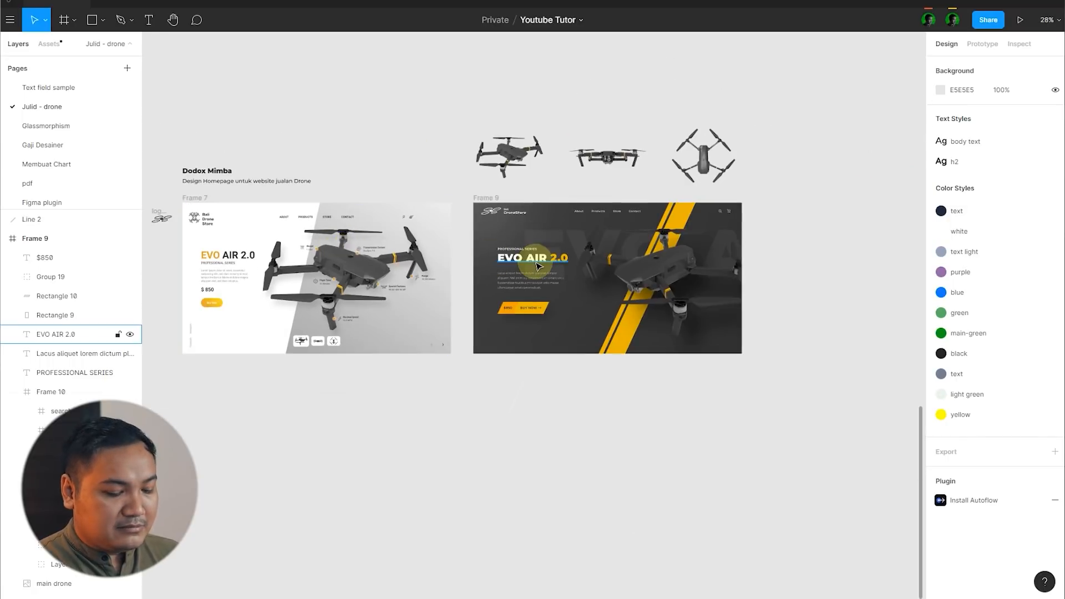
# Step: Draw a circle of 25 × 25 px on top of the drone's body in Frame 9
pyautogui.press('o')
pyautogui.scroll(5, 721, 266)
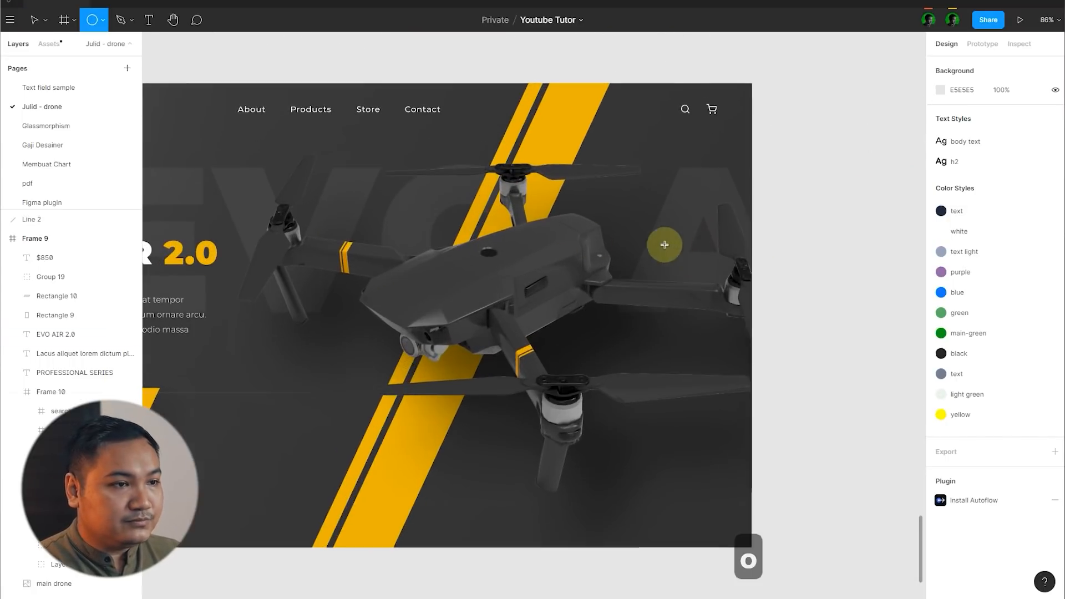
pyautogui.scroll(-3, 793, 262)
pyautogui.scroll(6, 732, 268)
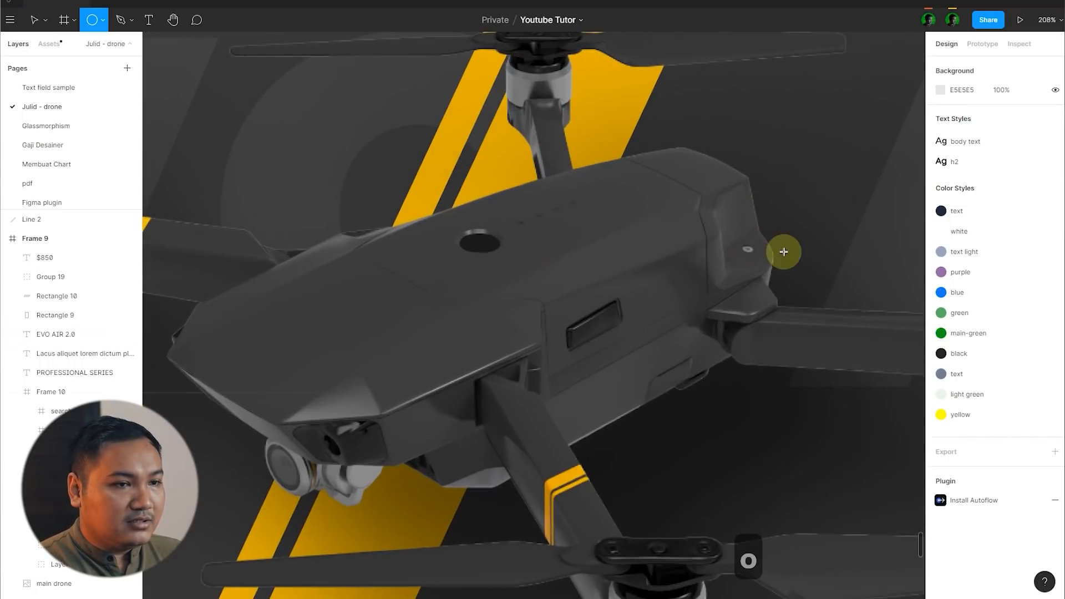
pyautogui.scroll(-4, 782, 250)
pyautogui.scroll(-1, 785, 253)
pyautogui.scroll(5, 702, 255)
pyautogui.moveTo(645, 248); pyautogui.dragTo(681, 280)
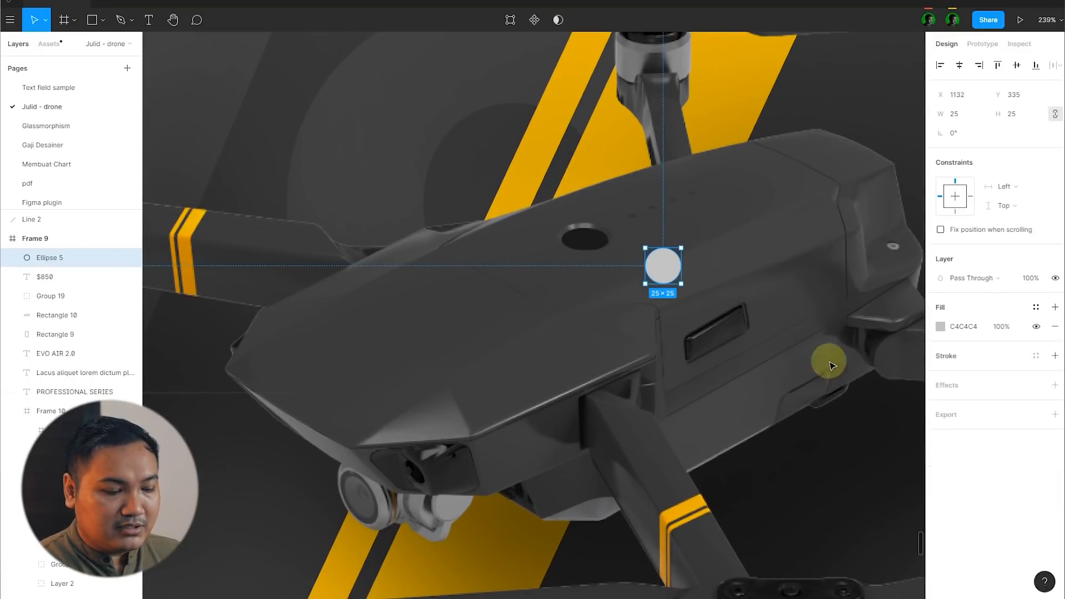
# Step: Fill the small circle with the yellow EBB400 sampled from the BUY NOW button
pyautogui.scroll(-2, 694, 291)
pyautogui.scroll(-4, 685, 282)
pyautogui.scroll(4, 340, 341)
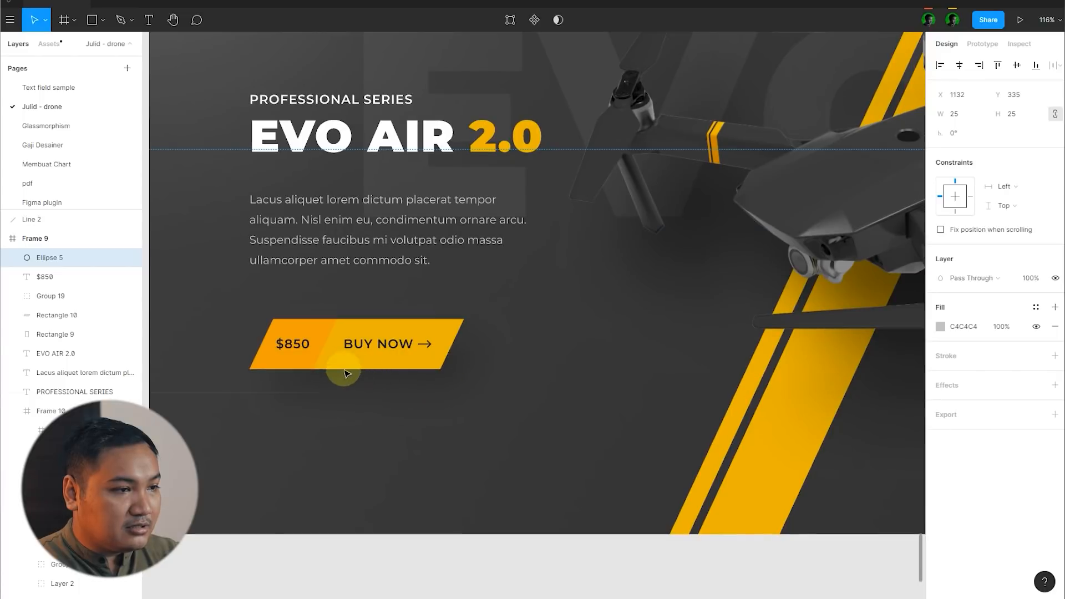
pyautogui.press('i')
pyautogui.click(329, 359)
pyautogui.scroll(-4, 387, 333)
pyautogui.click(608, 468)
# Step: Move the yellow circle up beside the dark round hole on the drone's body
pyautogui.scroll(6, 612, 264)
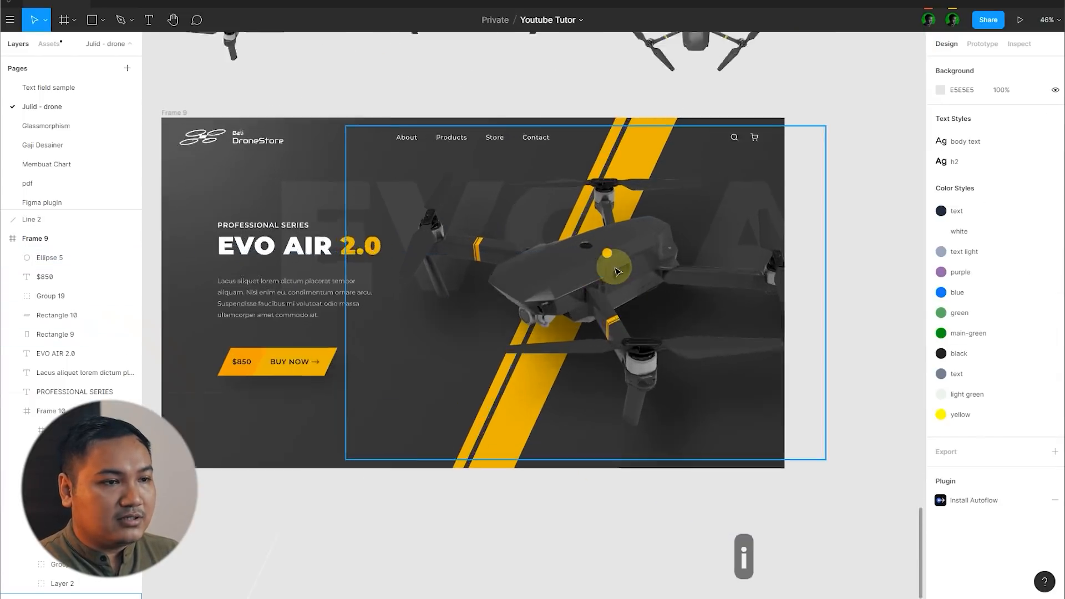
pyautogui.moveTo(583, 255); pyautogui.dragTo(591, 288)
pyautogui.scroll(4, 554, 197)
# Step: Place a copy of the yellow circle behind it, enlarged to 67 × 67 px with 10% opacity
pyautogui.hotkey('ctrl', 'c')
pyautogui.hotkey('ctrl', 'v')
pyautogui.hotkey('ctrl', '[')
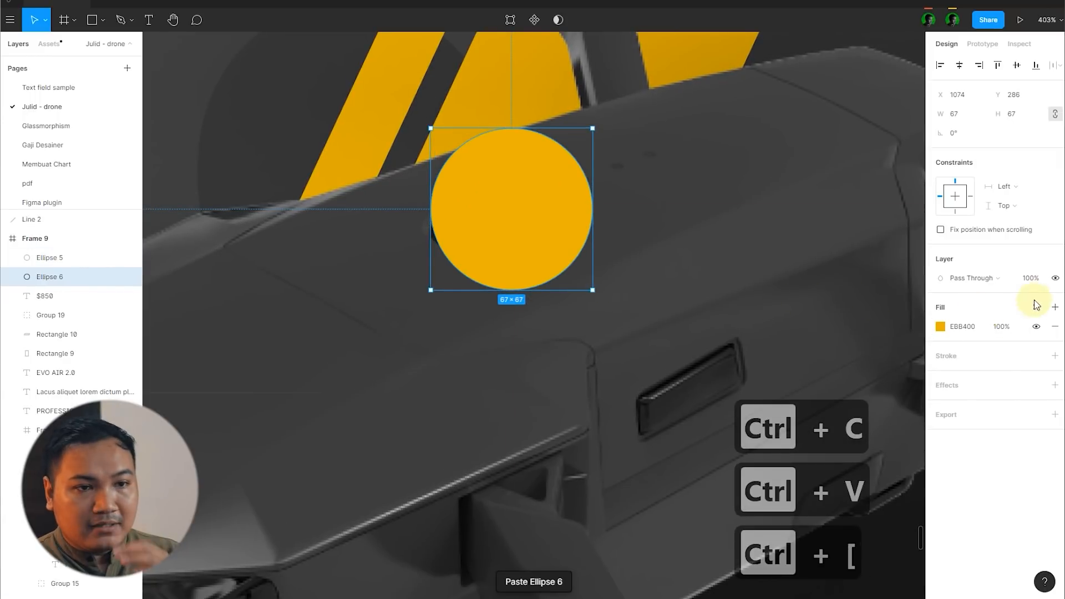
pyautogui.write('10')
pyautogui.press('Return')
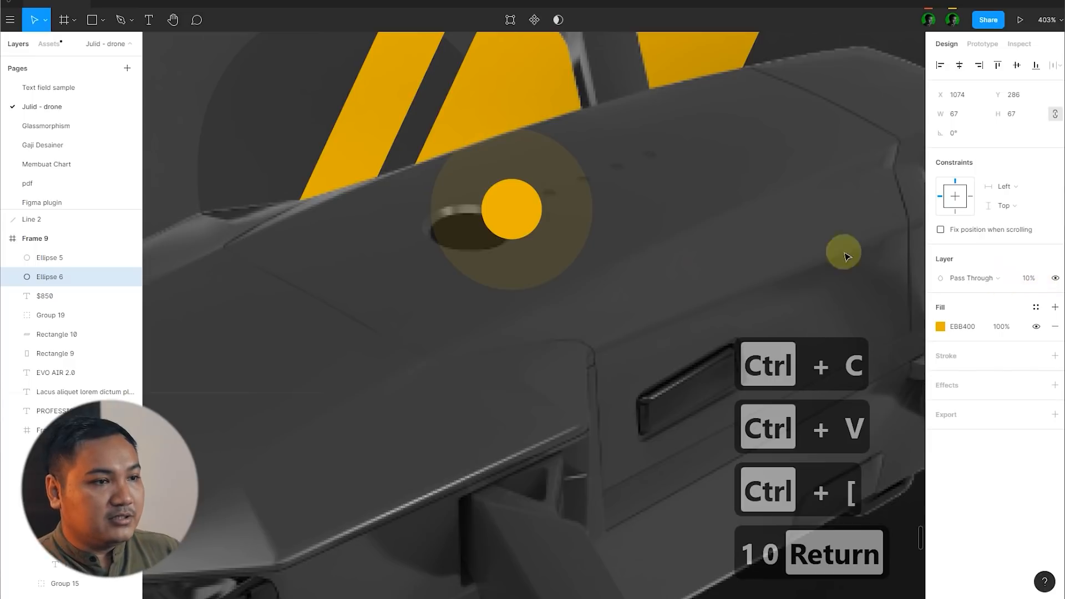
# Step: Move the small circle and its translucent halo together slightly right and down on the drone's body
pyautogui.scroll(-2, 579, 255)
pyautogui.scroll(3, 555, 261)
pyautogui.keyDown('shift'); pyautogui.click(395, 280); pyautogui.keyUp('shift')
pyautogui.moveTo(451, 272); pyautogui.dragTo(495, 292)
pyautogui.scroll(-3, 546, 234)
pyautogui.scroll(-5, 546, 239)
pyautogui.click(832, 238)
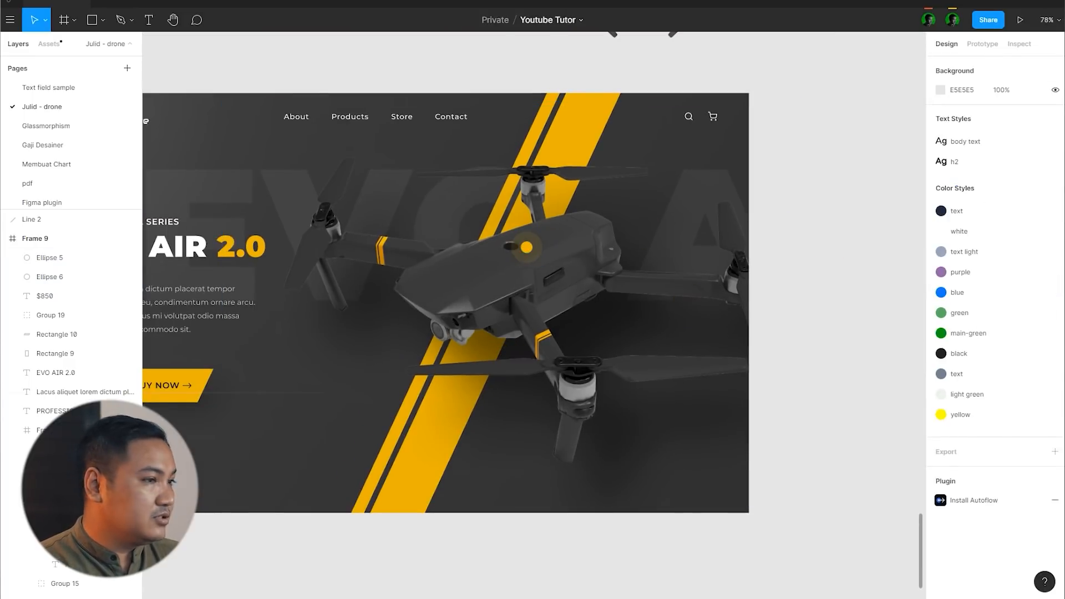
# Step: Switch to the Feather icons site in the browser, search for plus and download the plain plus icon
pyautogui.hotkey('alt', 'Tab')
pyautogui.moveTo(80, 255); pyautogui.dragTo(1, 268)
pyautogui.write('pls')
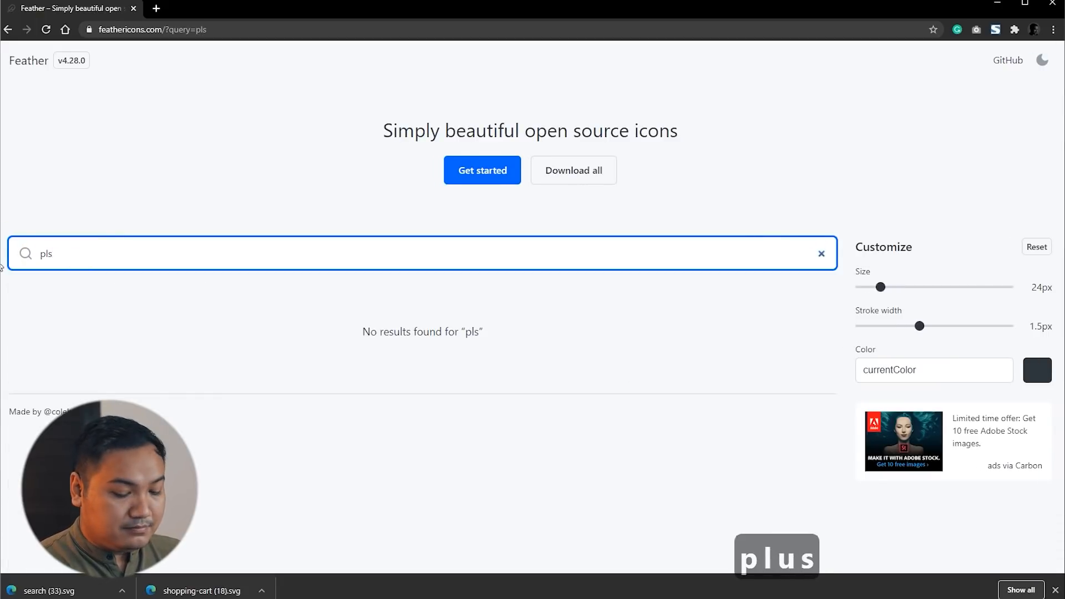
pyautogui.press('BackSpace')
pyautogui.write('us')
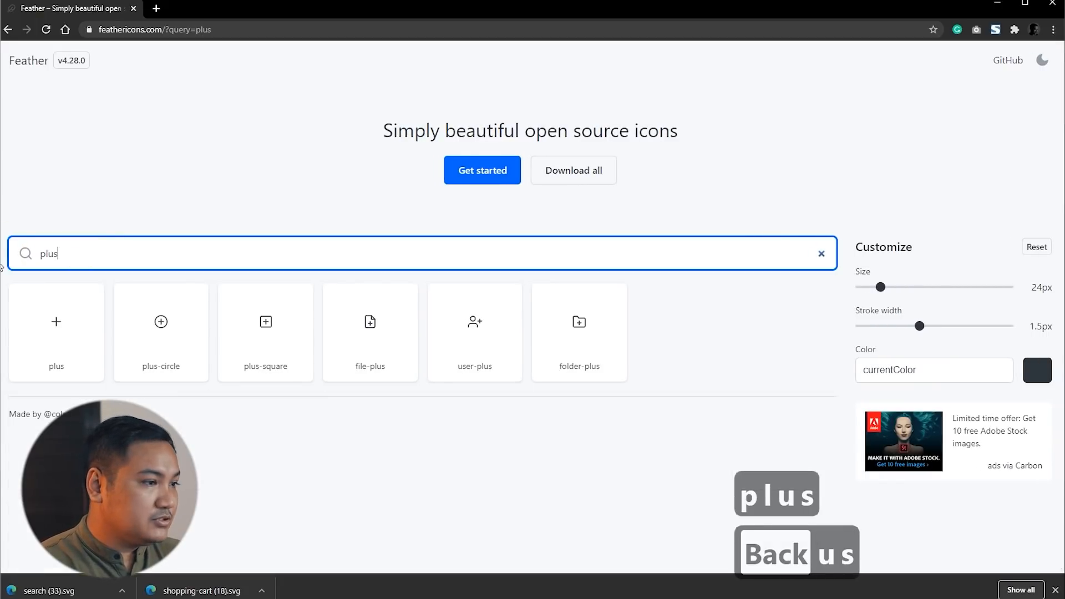
pyautogui.click(73, 331)
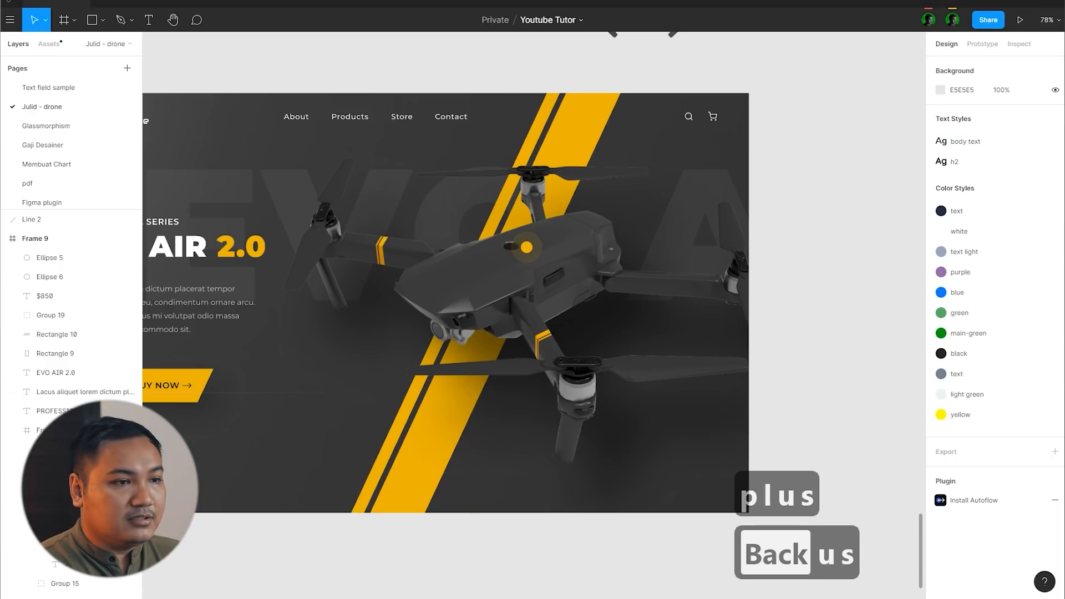
# Step: Import the downloaded plus SVG into Frame 9 in Figma and place it over the small yellow circle
pyautogui.moveTo(342, 321); pyautogui.dragTo(518, 305)
pyautogui.scroll(10, 544, 252)
pyautogui.moveTo(546, 254); pyautogui.dragTo(458, 250)
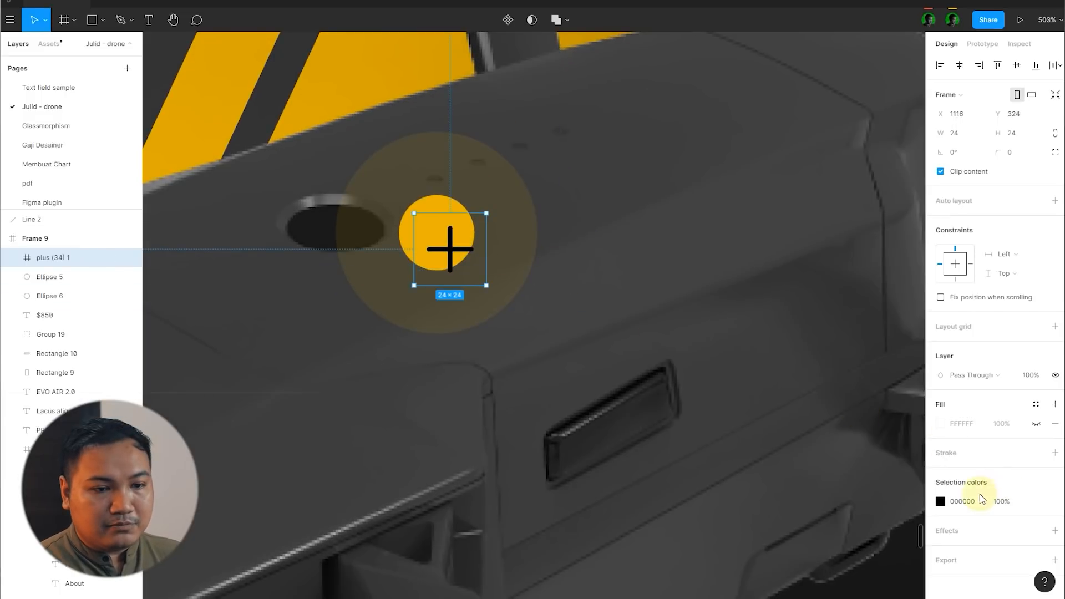
# Step: Recolour the plus icon to white FFFFFF and resize it to 16 × 16 px
pyautogui.click(941, 501)
pyautogui.write('ffffff')
pyautogui.press('Return')
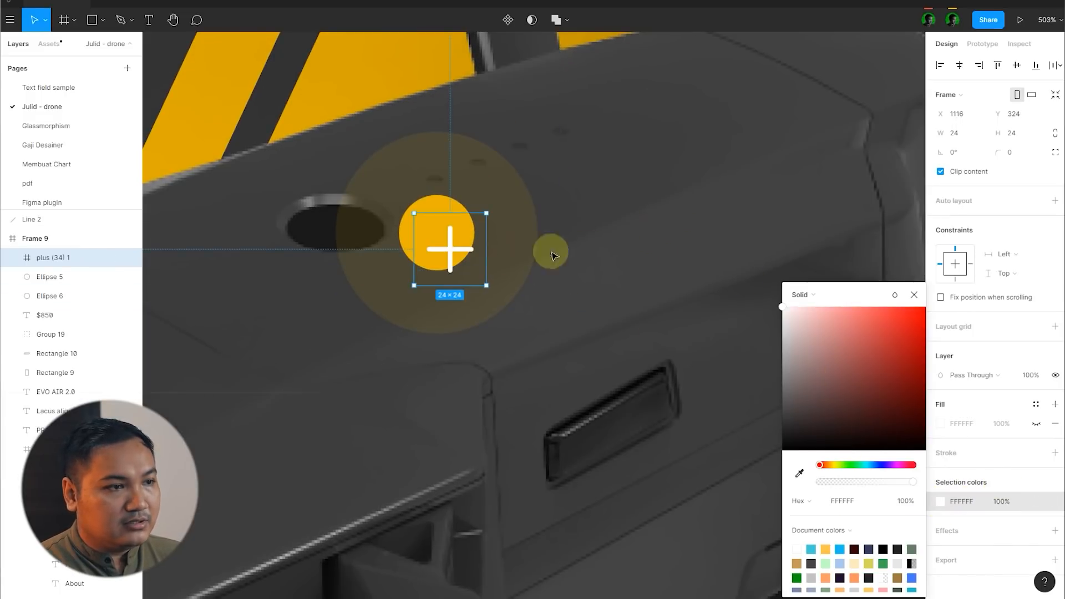
pyautogui.press('Escape')
pyautogui.write('16')
pyautogui.press('Return')
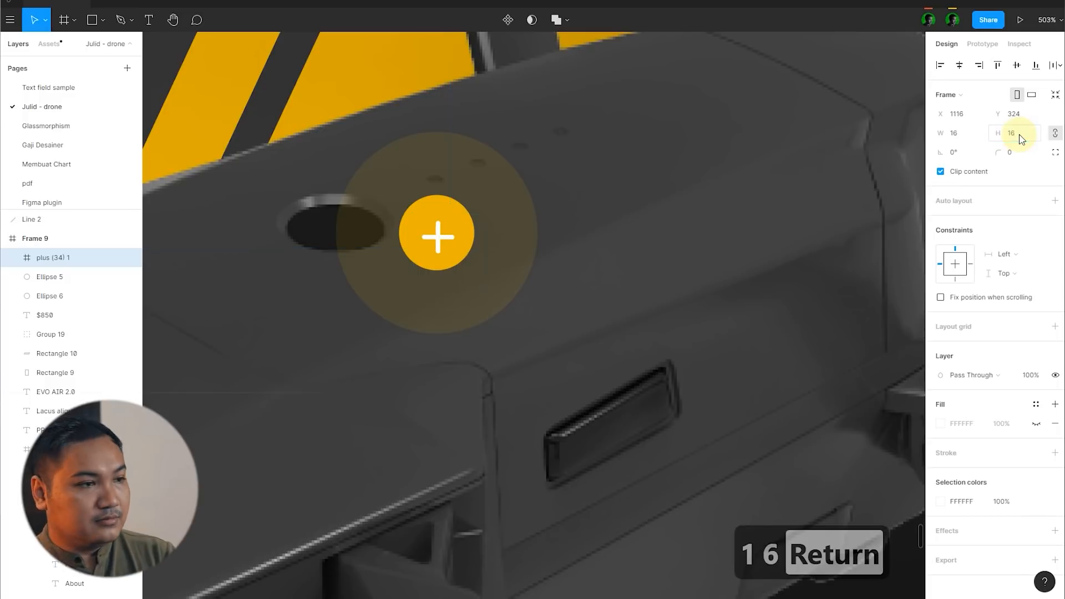
# Step: Centre the 16 px plus icon horizontally and vertically on the small yellow circle
pyautogui.keyDown('shift'); pyautogui.click(472, 227); pyautogui.keyUp('shift')
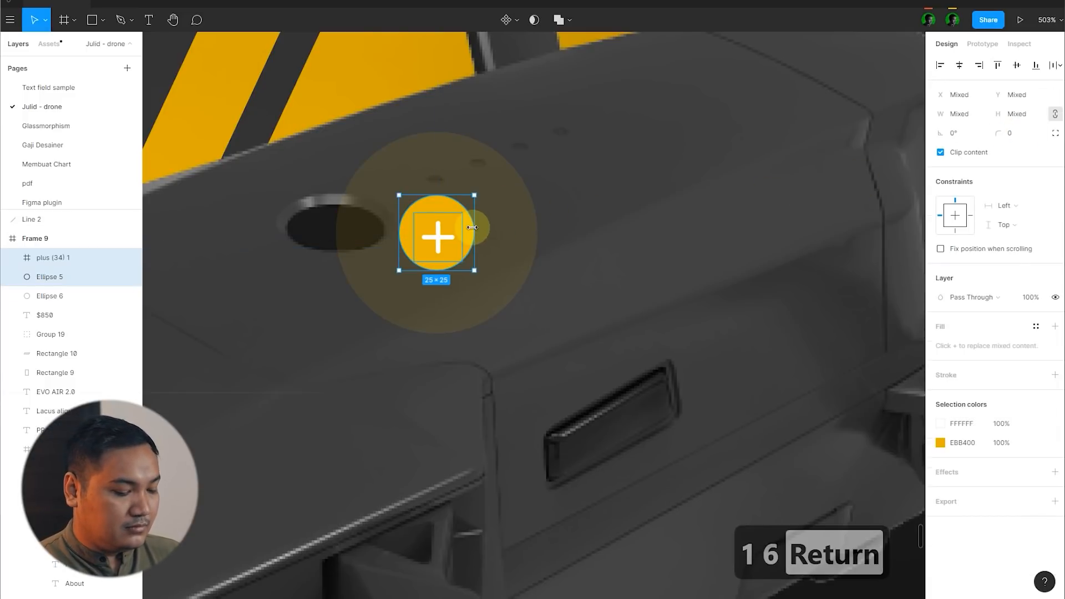
pyautogui.hotkey('alt', 'v')
pyautogui.hotkey('alt', 'h')
pyautogui.scroll(-12, 469, 241)
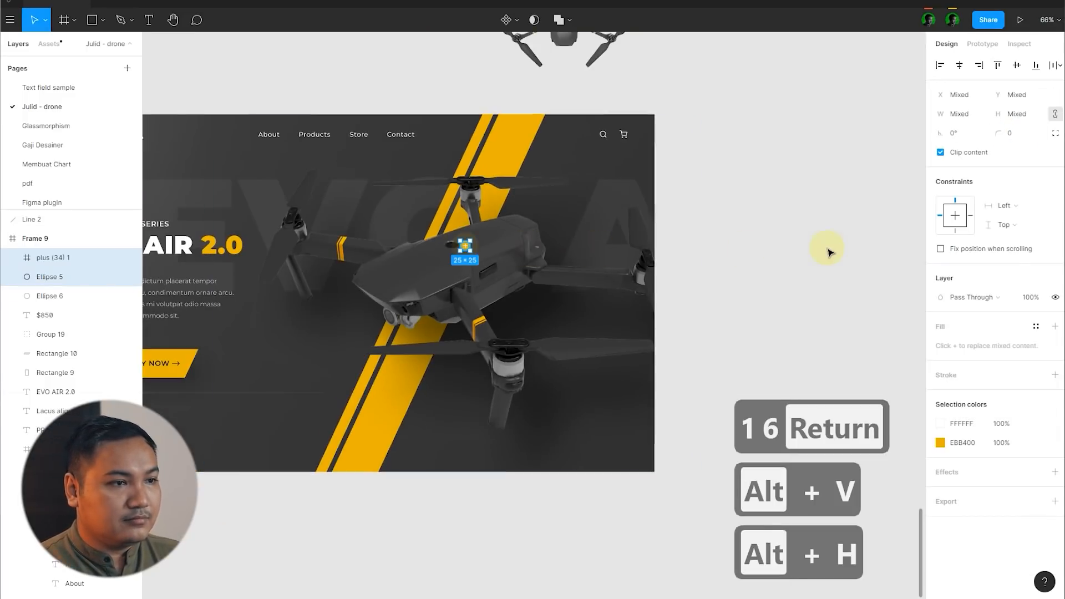
pyautogui.click(828, 247)
# Step: Resize the plus icon to 14 × 14 px and centre it on the small yellow circle
pyautogui.scroll(1, 451, 246)
pyautogui.scroll(10, 451, 246)
pyautogui.click(528, 254)
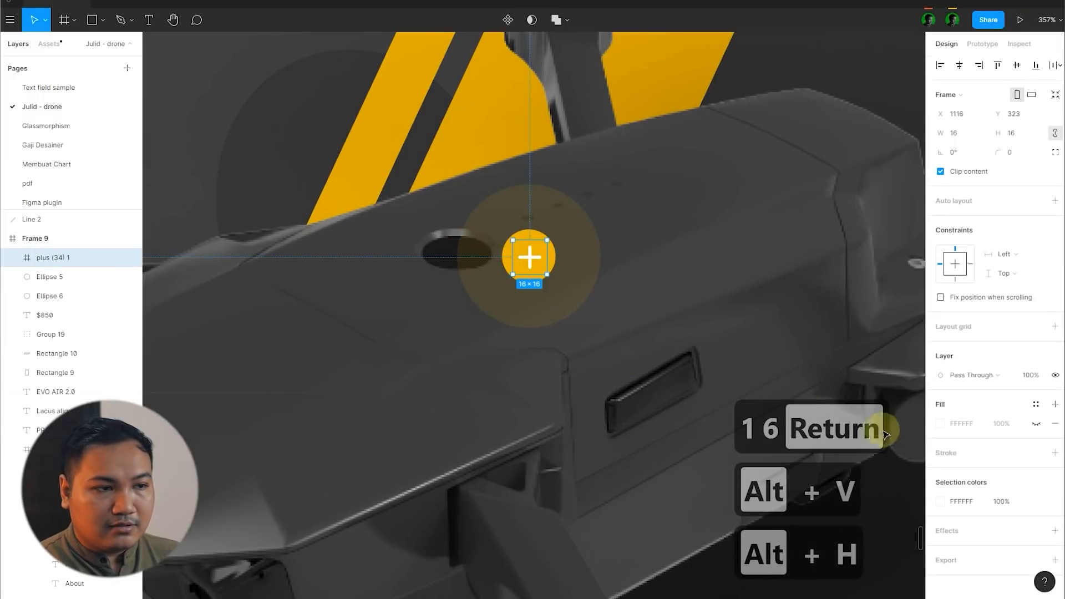
pyautogui.click(1039, 133)
pyautogui.write('14')
pyautogui.press('Return')
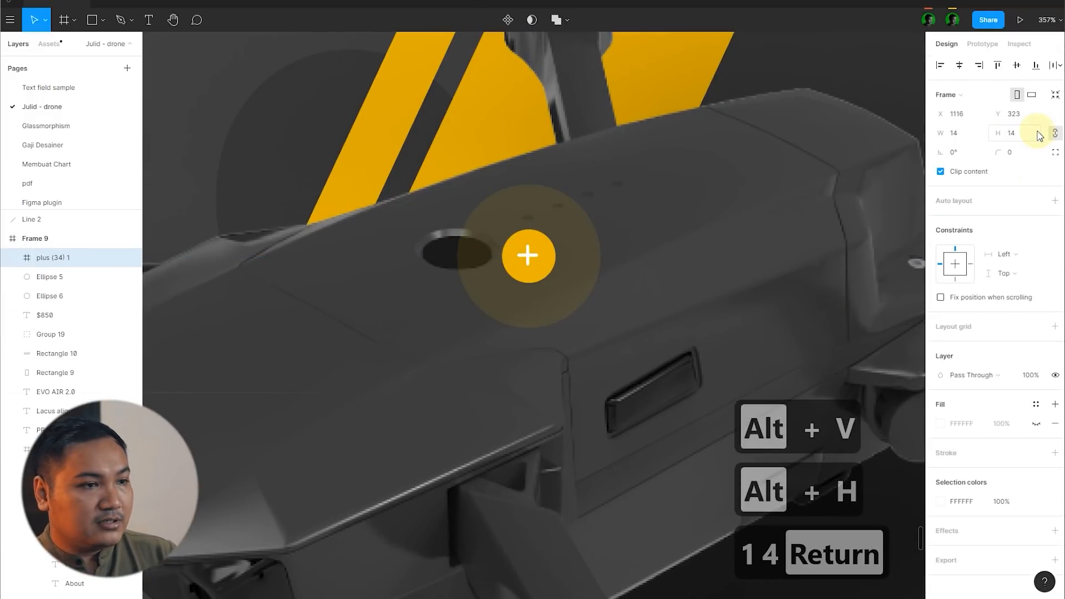
pyautogui.hotkey('alt', 'v')
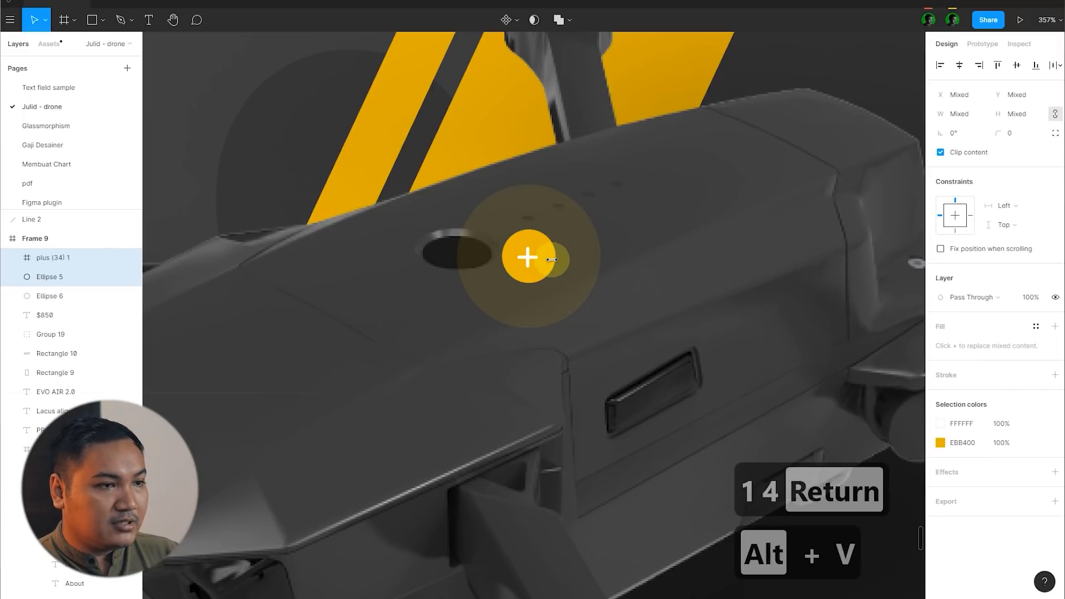
pyautogui.hotkey('alt', 'h')
# Step: Try a darker colour on the plus icon
pyautogui.click(531, 261)
pyautogui.click(942, 504)
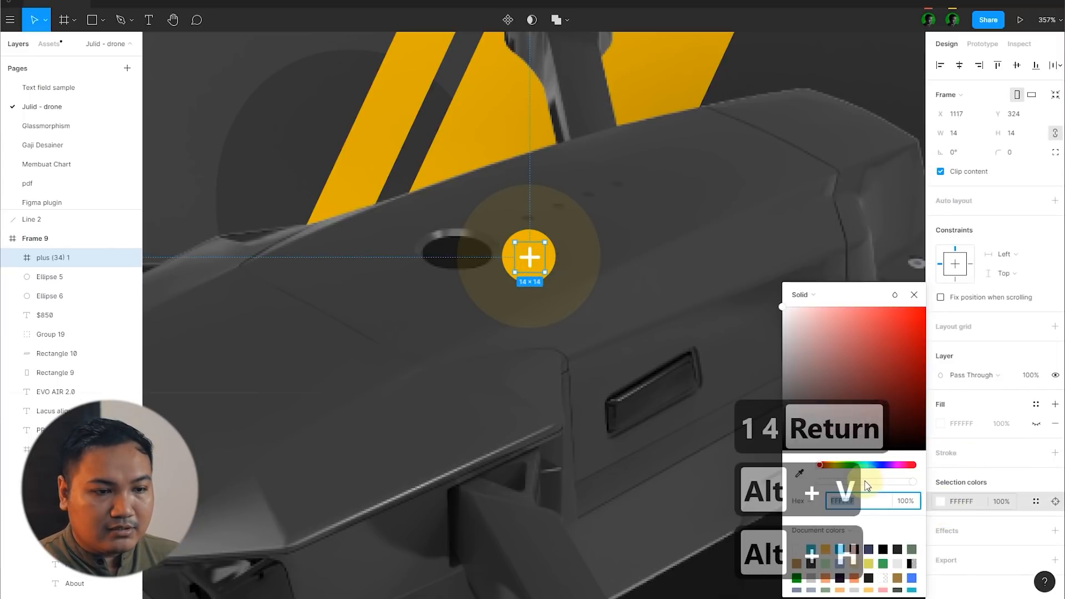
pyautogui.moveTo(825, 363); pyautogui.dragTo(723, 442)
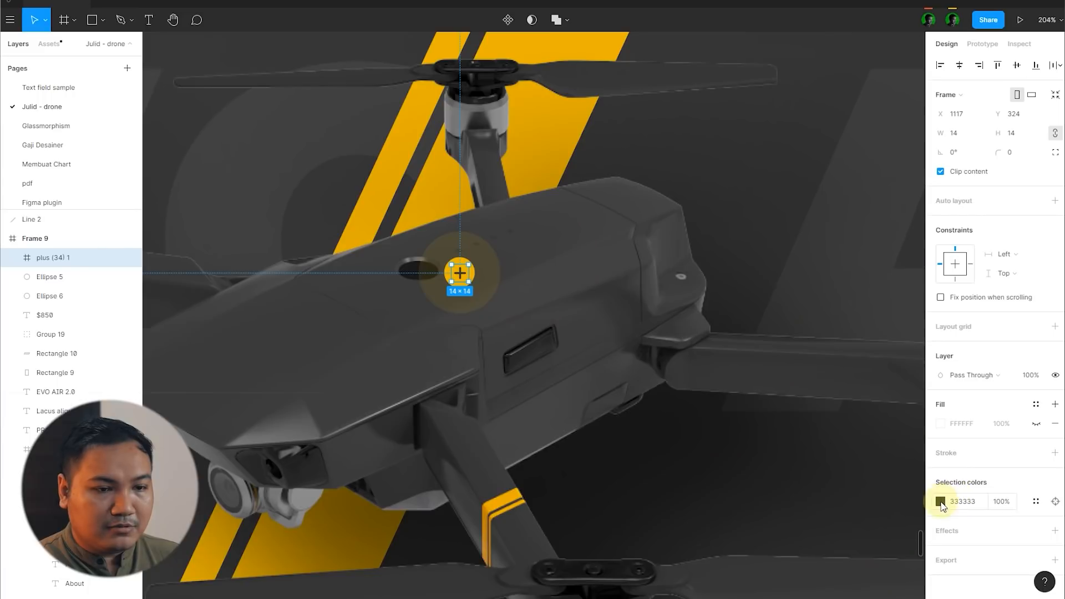
pyautogui.click(939, 502)
pyautogui.scroll(-10, 665, 233)
pyautogui.click(808, 244)
# Step: Sample the circle's yellow EBB400 into the plus icon frame's hidden fill and undo the attempted darkening of it
pyautogui.scroll(5, 492, 268)
pyautogui.click(471, 254)
pyautogui.scroll(3, 471, 247)
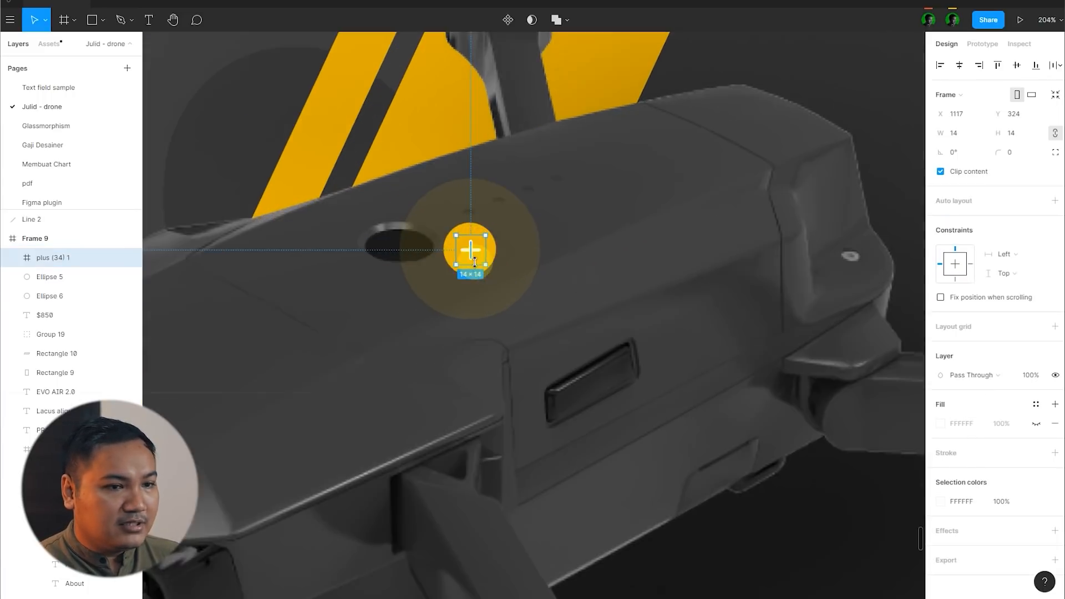
pyautogui.press('i')
pyautogui.click(500, 256)
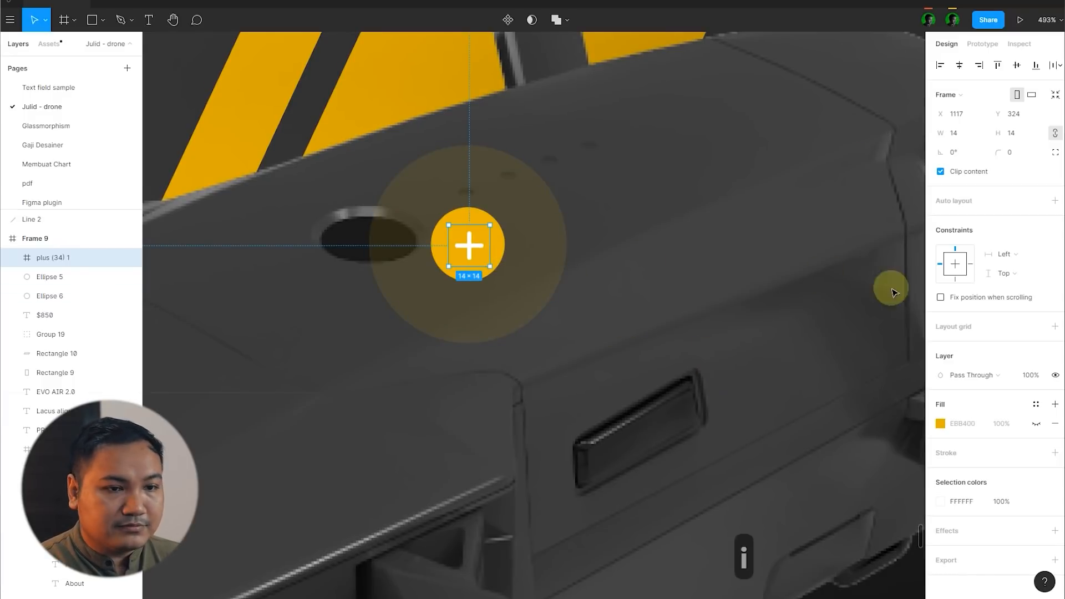
pyautogui.click(938, 419)
pyautogui.click(940, 426)
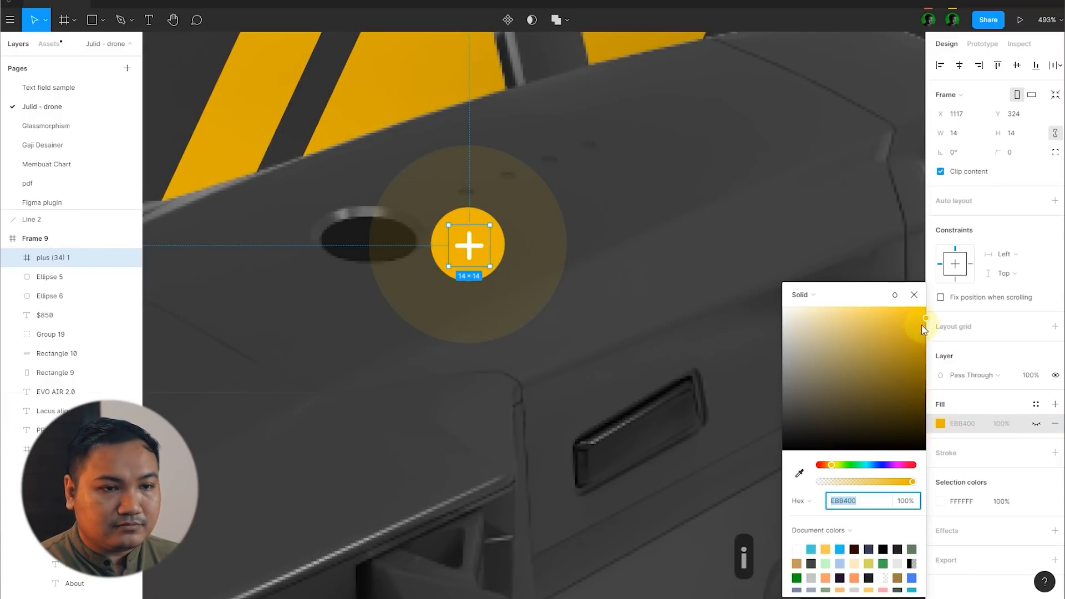
pyautogui.moveTo(916, 334); pyautogui.dragTo(943, 384)
pyautogui.hotkey('ctrl', 'z')
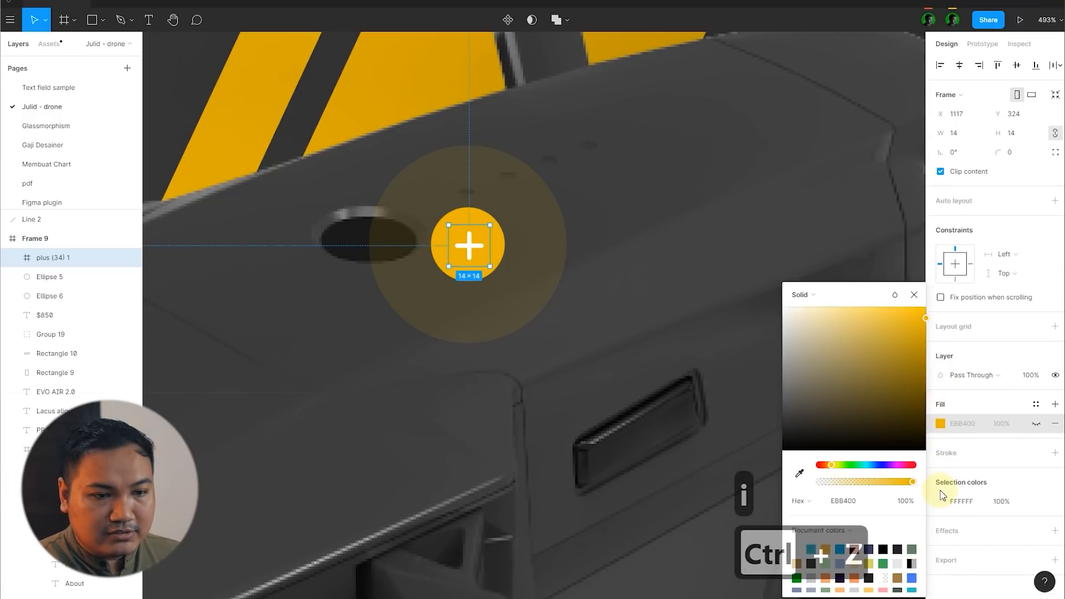
# Step: Recolour the plus icon's strokes to dark yellow-brown 725700, starting from the circle's sampled yellow
pyautogui.click(942, 502)
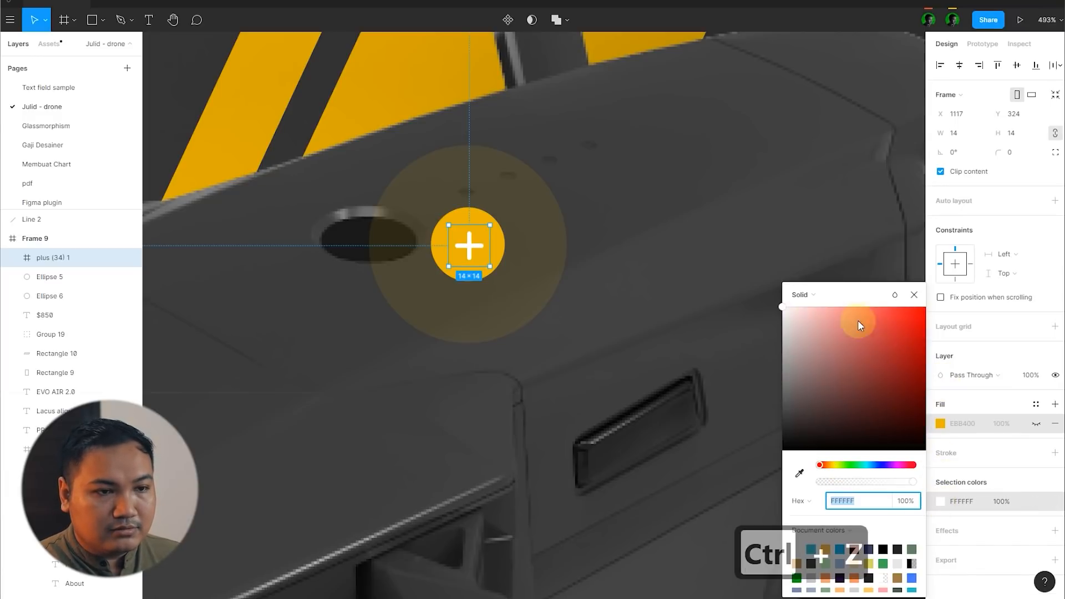
pyautogui.click(800, 476)
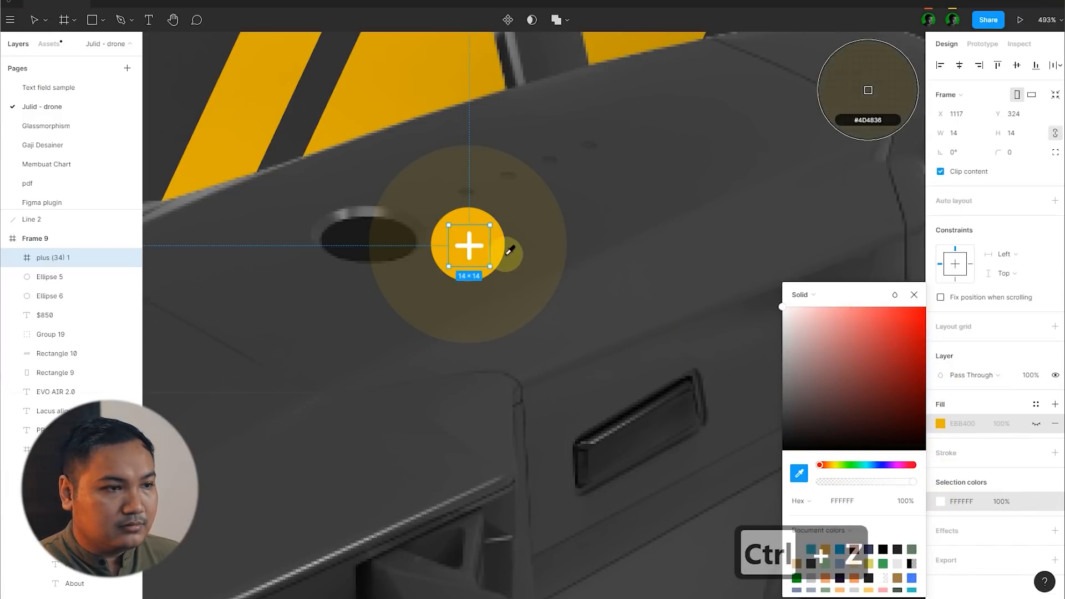
pyautogui.click(592, 260)
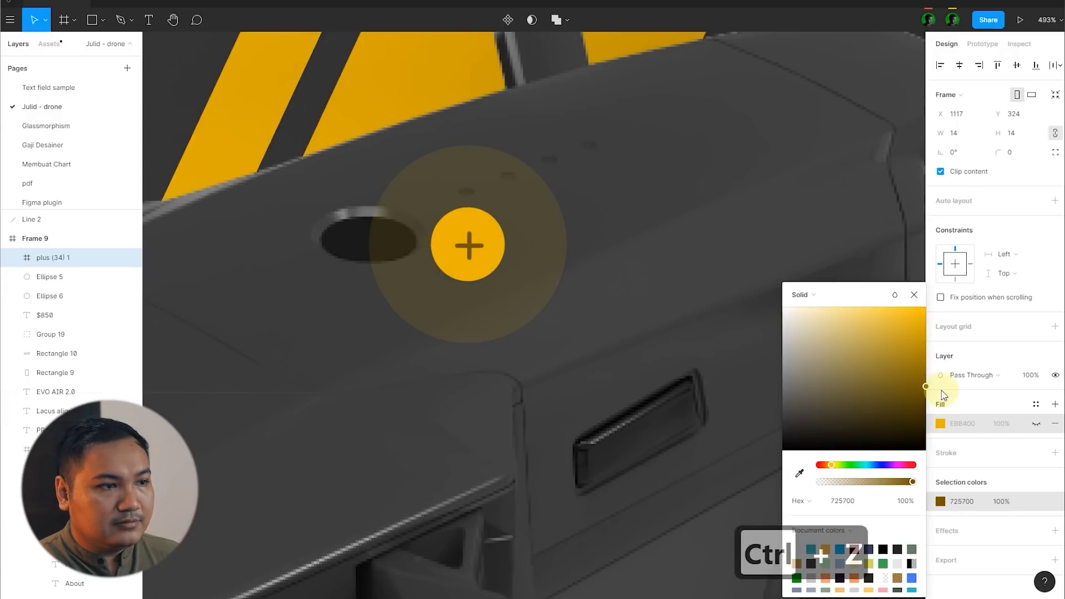
pyautogui.moveTo(942, 393); pyautogui.dragTo(946, 381)
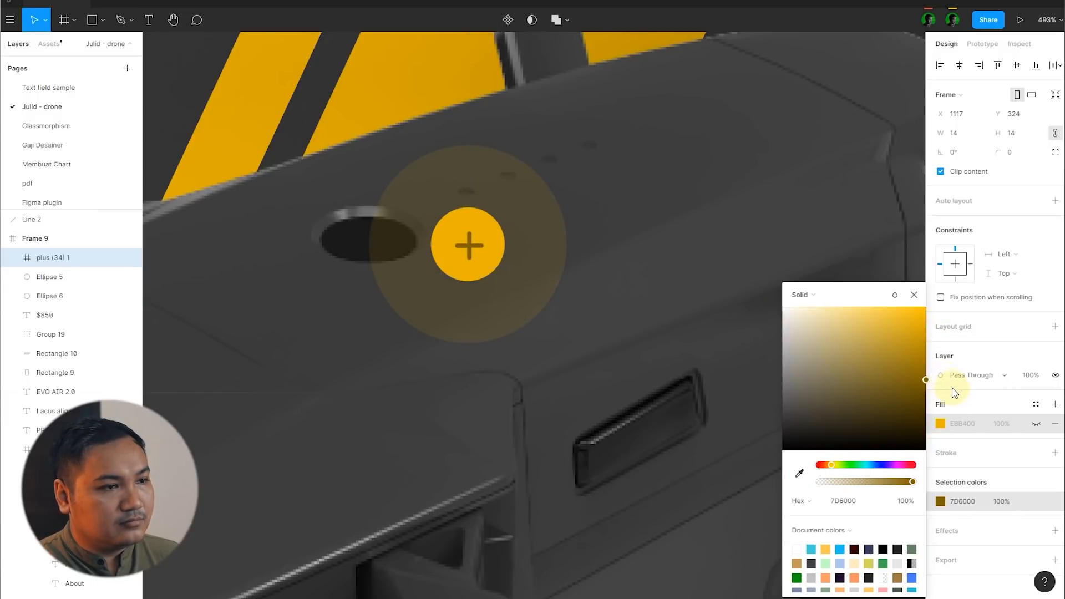
pyautogui.scroll(-10, 499, 247)
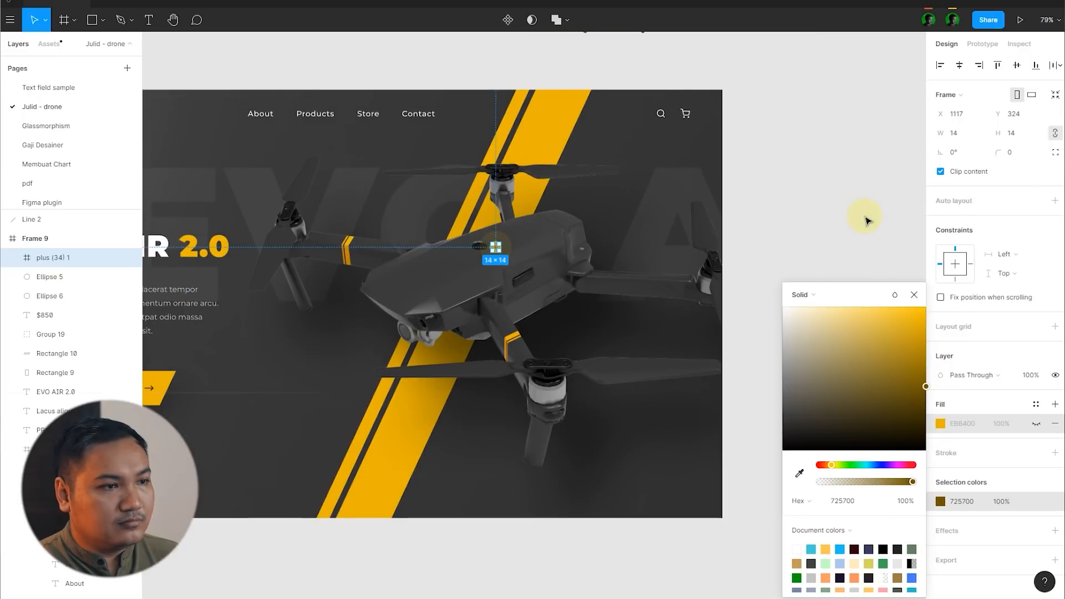
pyautogui.click(868, 220)
# Step: Resize the plus icon to 15 × 15 px and centre it horizontally and vertically on the small yellow circle
pyautogui.scroll(10, 502, 247)
pyautogui.click(434, 259)
pyautogui.click(434, 259)
pyautogui.scroll(8, 391, 257)
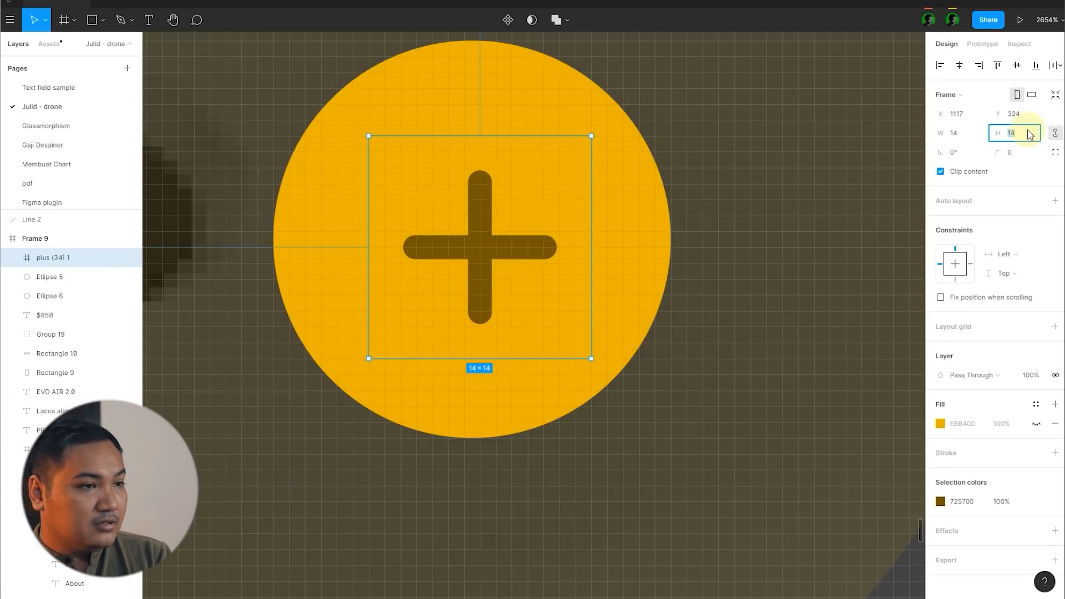
pyautogui.write('15')
pyautogui.press('Return')
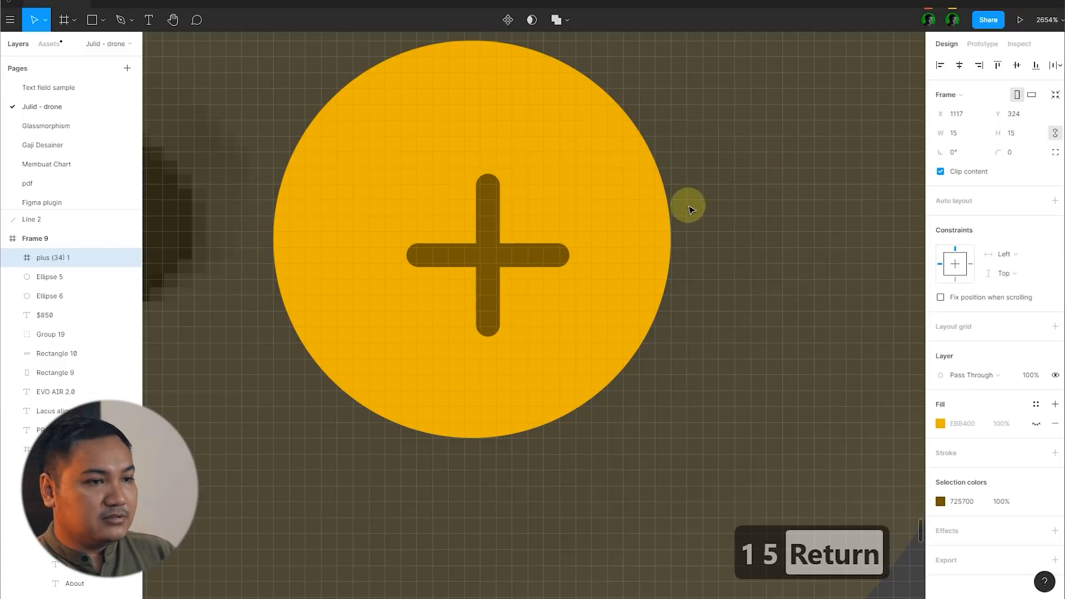
pyautogui.keyDown('shift'); pyautogui.click(654, 234); pyautogui.keyUp('shift')
pyautogui.hotkey('alt', 'v')
pyautogui.hotkey('alt', 'h')
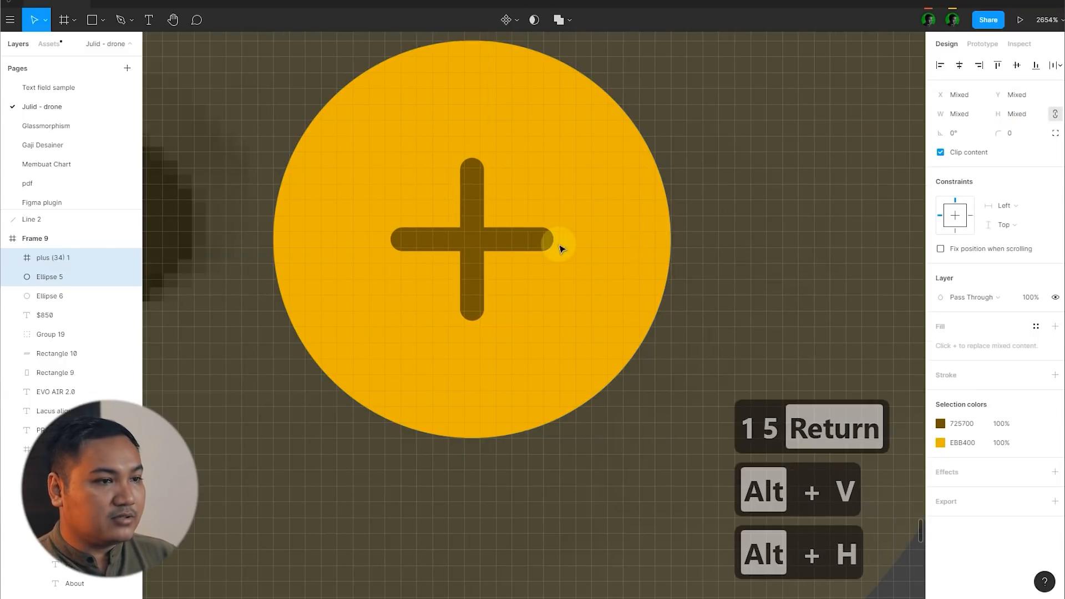
# Step: Group the plus icon, small circle and halo, and place a duplicate of the group over the drone's front camera
pyautogui.scroll(-10, 560, 244)
pyautogui.click(528, 253)
pyautogui.keyDown('shift'); pyautogui.click(564, 248); pyautogui.keyUp('shift')
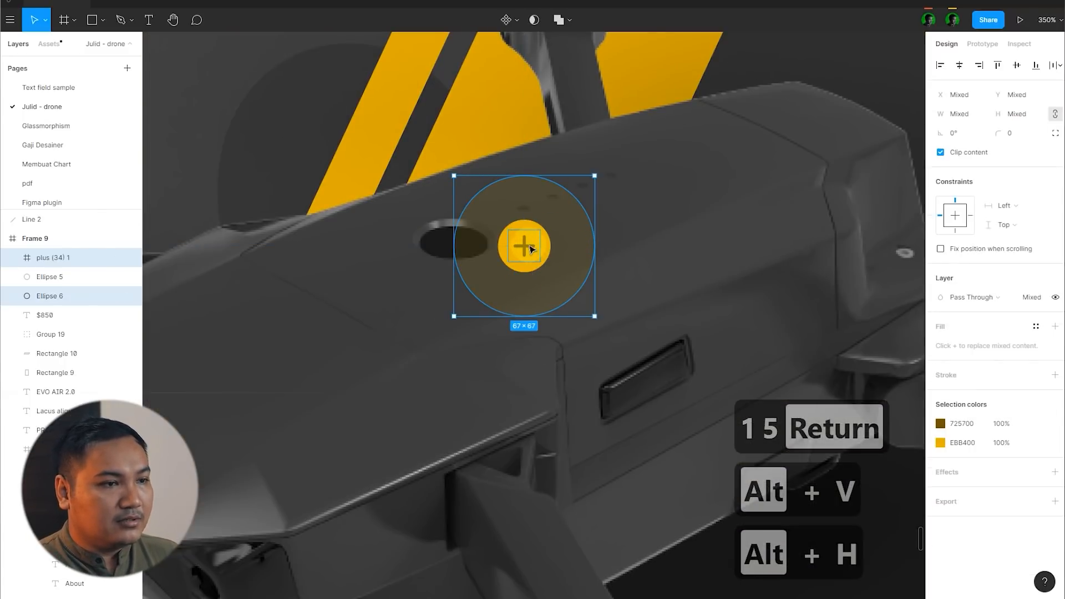
pyautogui.keyDown('shift'); pyautogui.click(546, 246); pyautogui.keyUp('shift')
pyautogui.keyDown('shift'); pyautogui.click(548, 246); pyautogui.keyUp('shift')
pyautogui.keyDown('shift'); pyautogui.click(568, 246); pyautogui.keyUp('shift')
pyautogui.hotkey('ctrl', 'g')
pyautogui.scroll(-10, 570, 250)
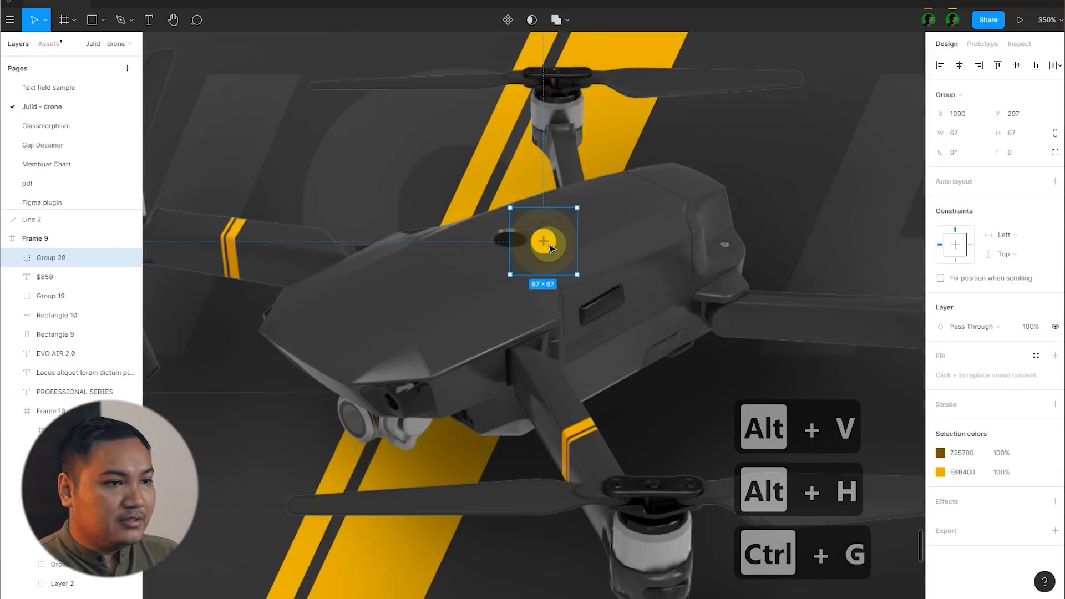
pyautogui.scroll(-4, 571, 239)
pyautogui.moveTo(494, 312); pyautogui.dragTo(491, 325)
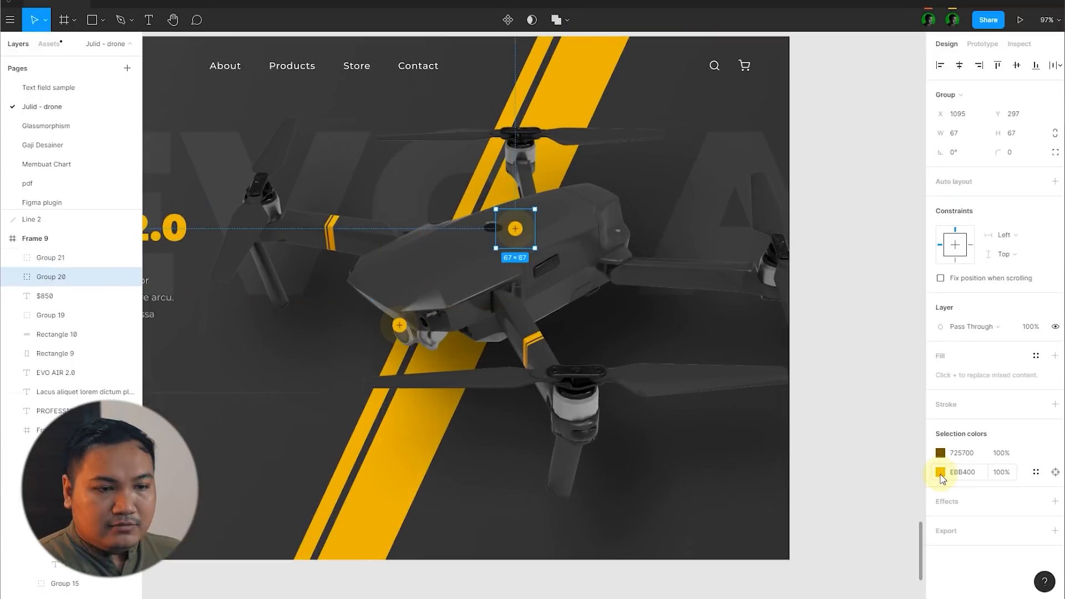
# Step: Change the yellow EBB400 in both the body hotspot and the camera hotspot to white FFFFFF
pyautogui.click(941, 473)
pyautogui.moveTo(884, 439); pyautogui.dragTo(696, 262)
pyautogui.click(905, 209)
pyautogui.scroll(-5, 904, 208)
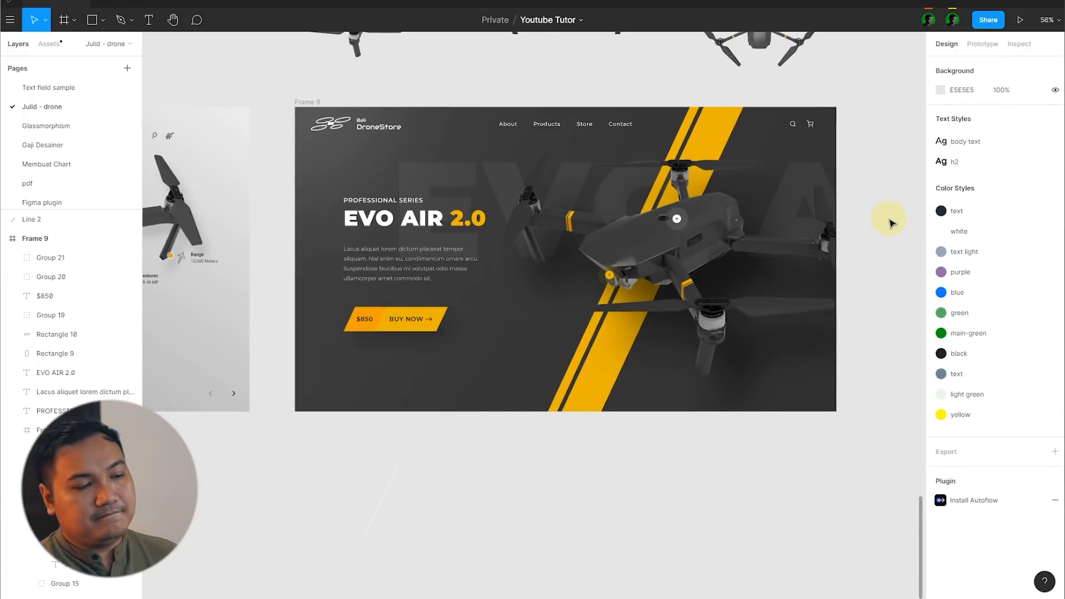
pyautogui.scroll(3, 890, 222)
pyautogui.click(408, 315)
pyautogui.click(941, 471)
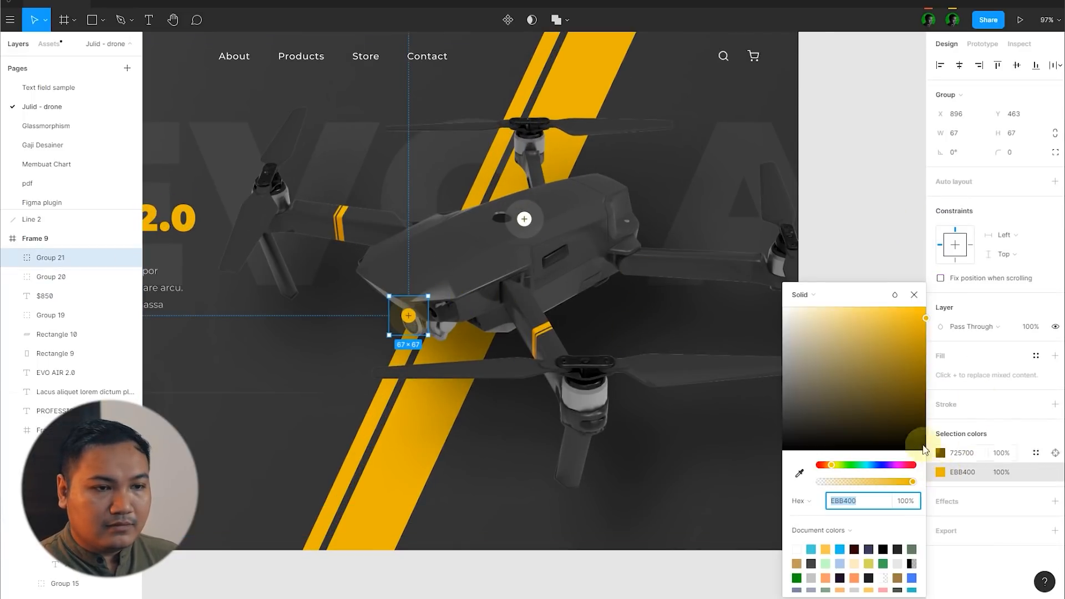
pyautogui.click(849, 223)
pyautogui.scroll(-5, 838, 239)
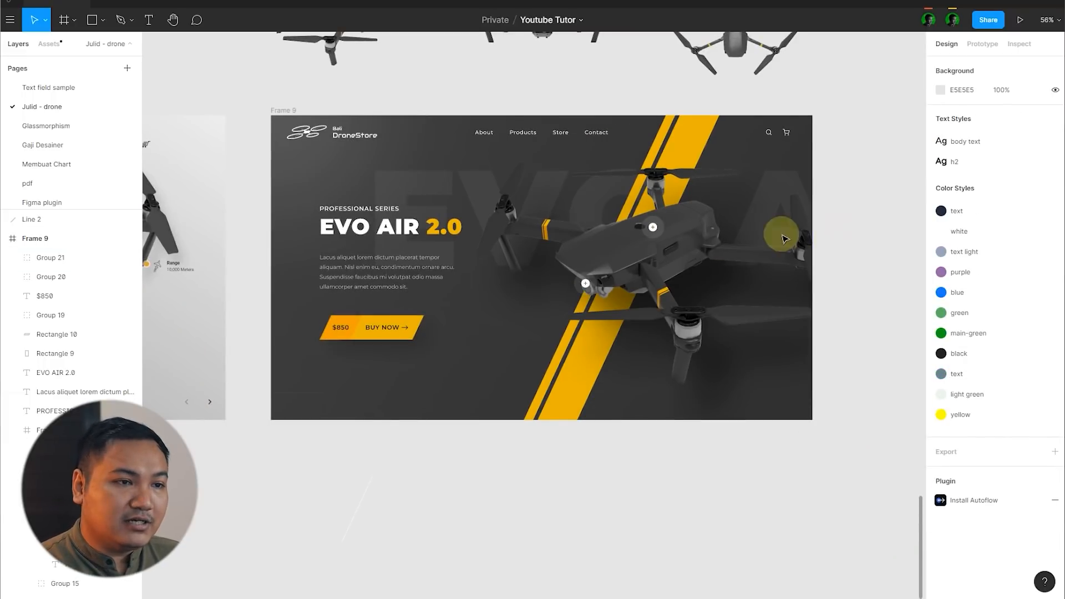
# Step: Duplicate the white hotspot onto the drone's far left motor and onto the lower side of its body
pyautogui.scroll(3, 783, 238)
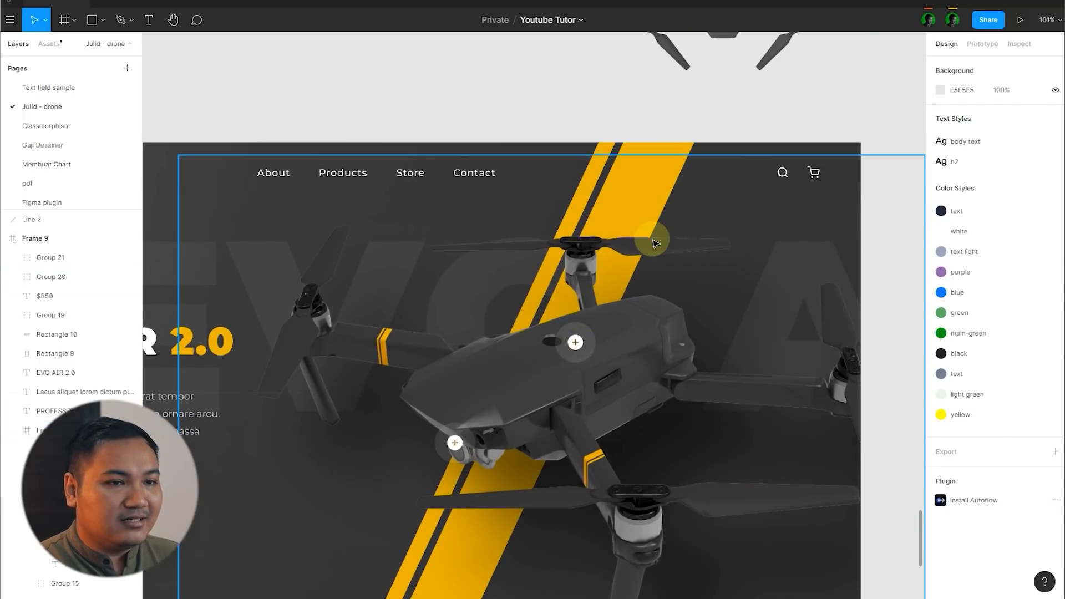
pyautogui.scroll(-4, 867, 254)
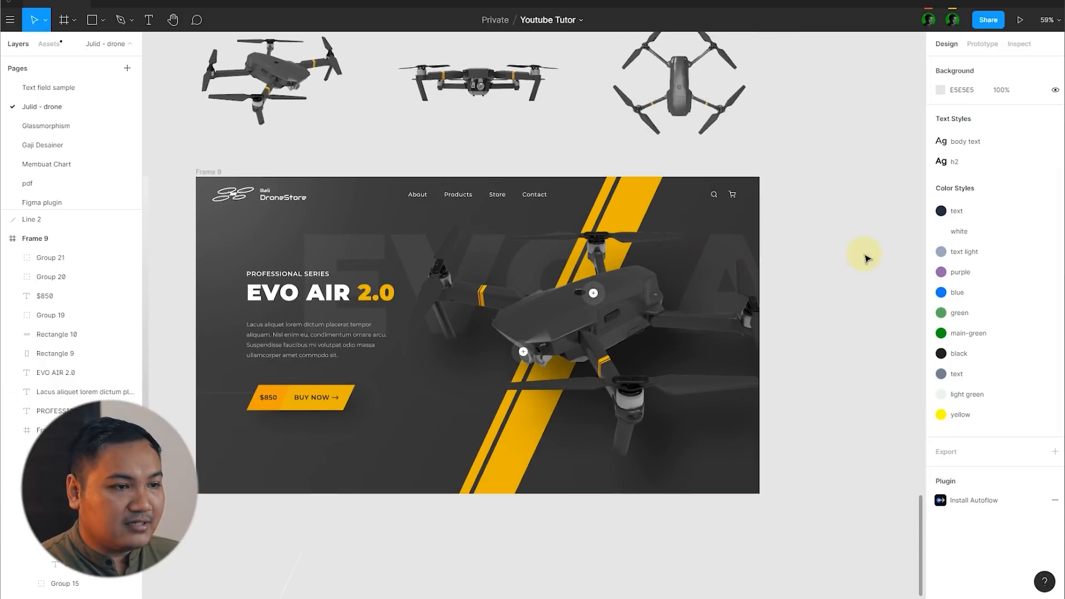
pyautogui.scroll(8, 623, 309)
pyautogui.scroll(-5, 625, 299)
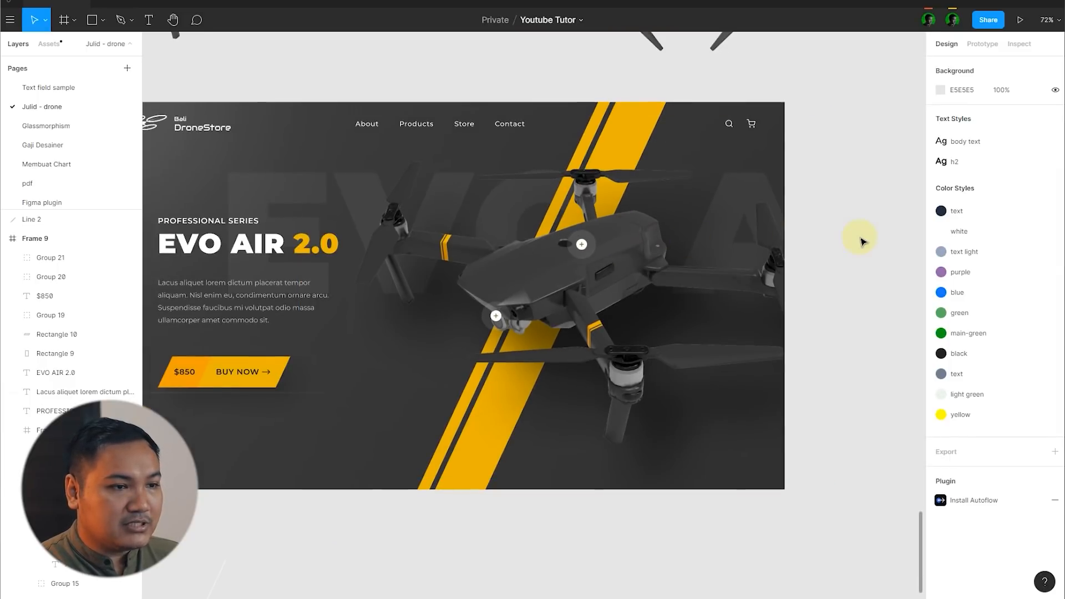
pyautogui.click(507, 323)
pyautogui.scroll(3, 502, 319)
pyautogui.moveTo(493, 315); pyautogui.dragTo(342, 169)
pyautogui.scroll(-4, 638, 241)
pyautogui.click(763, 247)
pyautogui.scroll(-2, 805, 244)
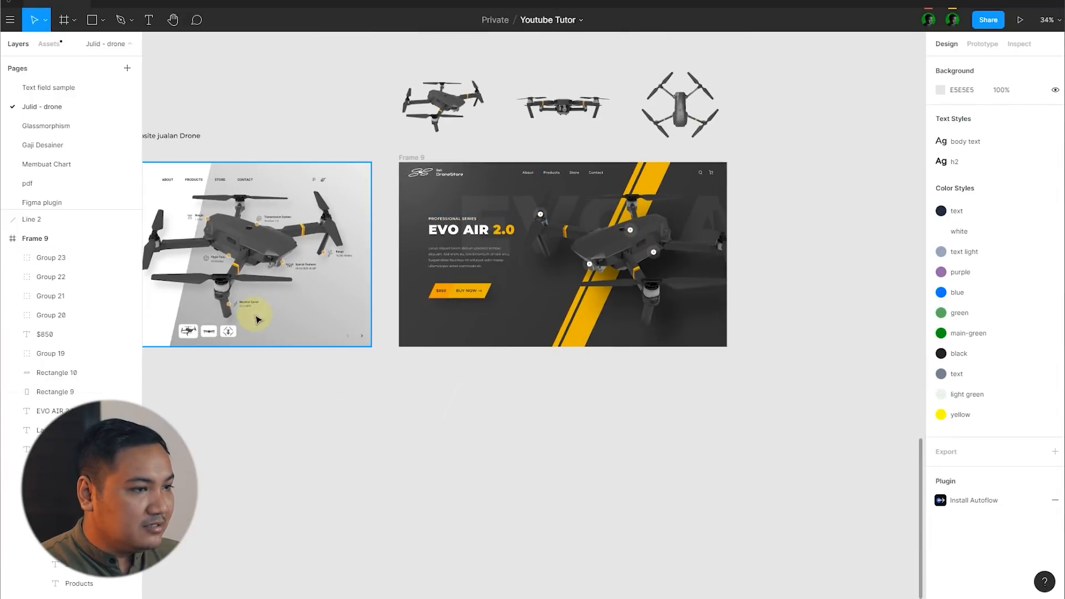
# Step: Duplicate the body-side hotspot onto the drone's front motor below it
pyautogui.scroll(3, 524, 268)
pyautogui.moveTo(666, 242); pyautogui.dragTo(662, 339)
pyautogui.click(868, 292)
pyautogui.scroll(-2, 837, 268)
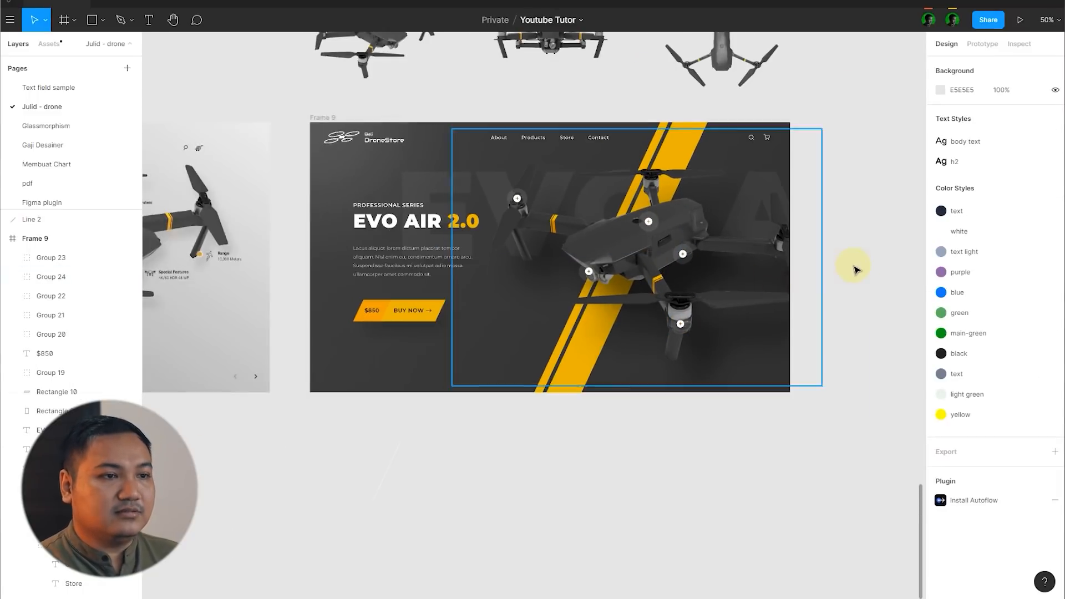
pyautogui.scroll(1, 857, 233)
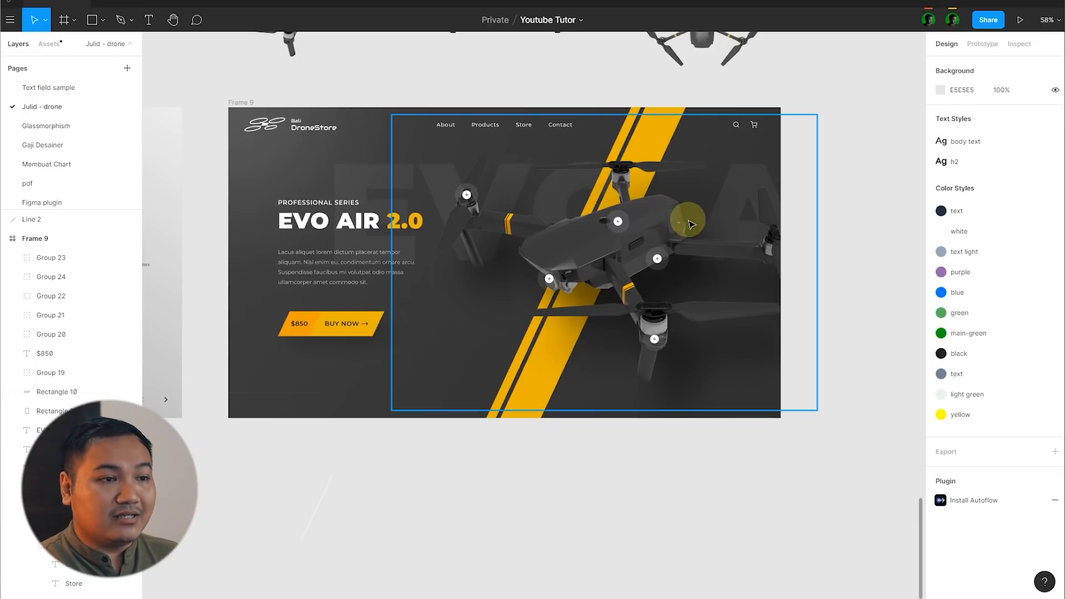
pyautogui.scroll(5, 832, 197)
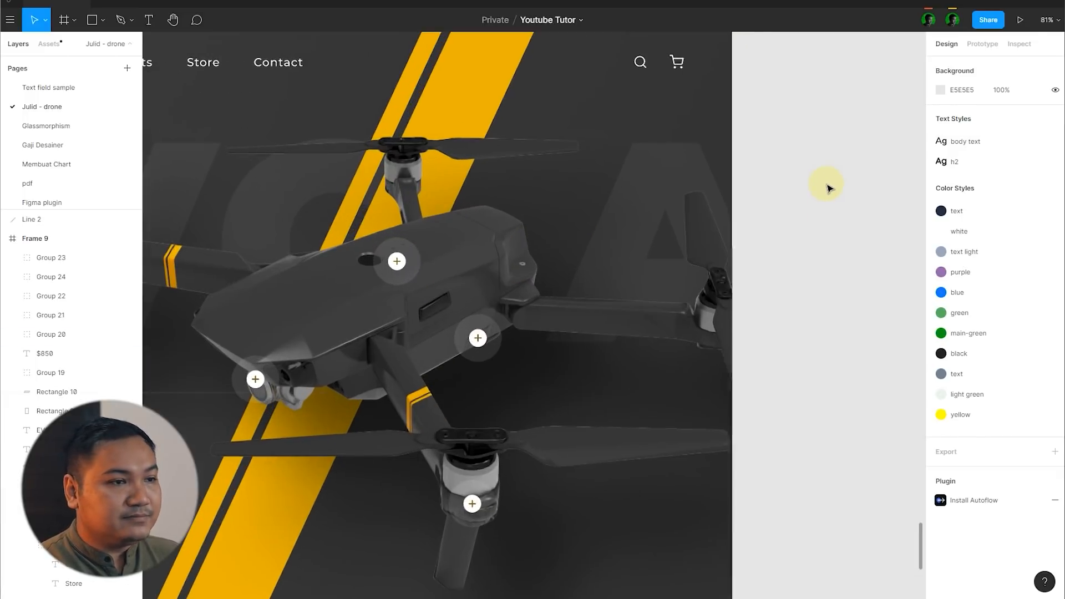
pyautogui.click(381, 254)
pyautogui.press('p')
pyautogui.scroll(6, 376, 253)
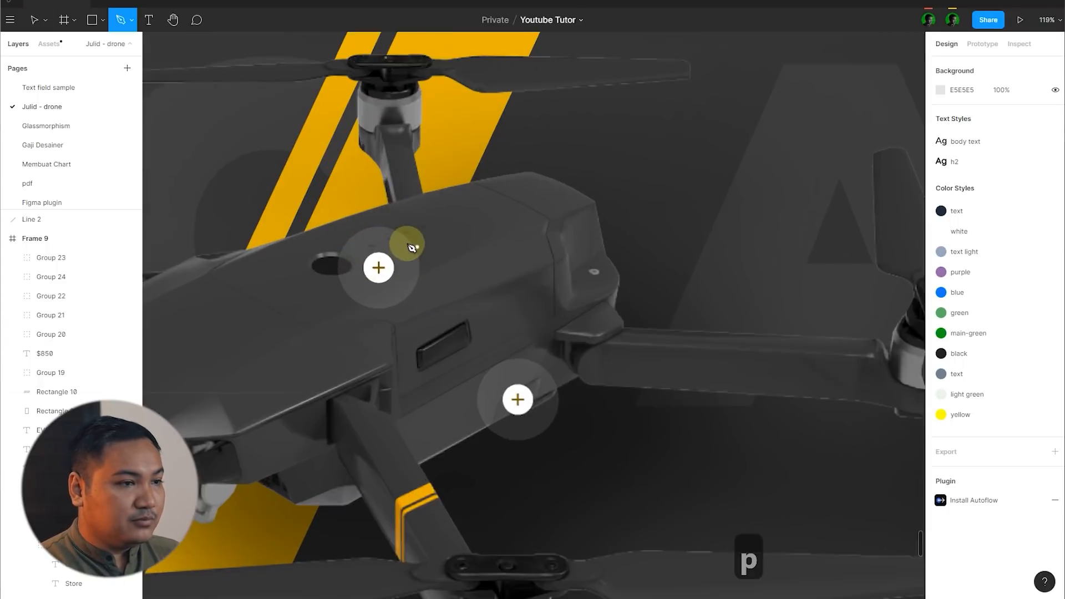
pyautogui.scroll(-8, 405, 244)
pyautogui.press('v')
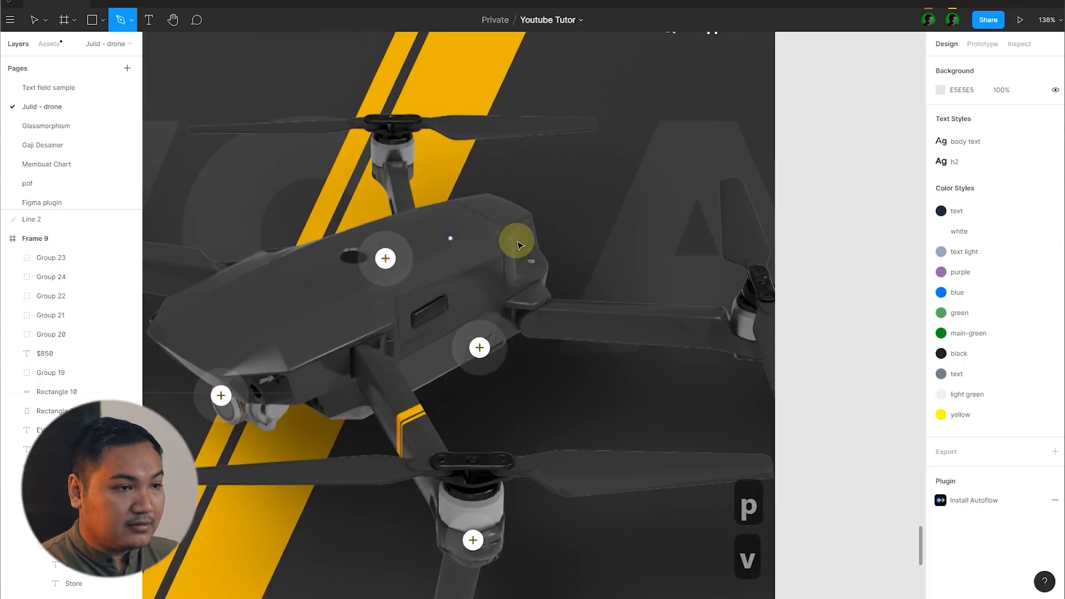
# Step: Recolour the plus signs of the far left motor, camera, body-top and body-side hotspots to dark grey 2E2E2E sampled from the background
pyautogui.click(256, 216)
pyautogui.scroll(1, 366, 279)
pyautogui.keyDown('shift'); pyautogui.click(371, 332); pyautogui.keyUp('shift')
pyautogui.keyDown('shift'); pyautogui.click(466, 252); pyautogui.keyUp('shift')
pyautogui.keyDown('shift'); pyautogui.click(551, 310); pyautogui.keyUp('shift')
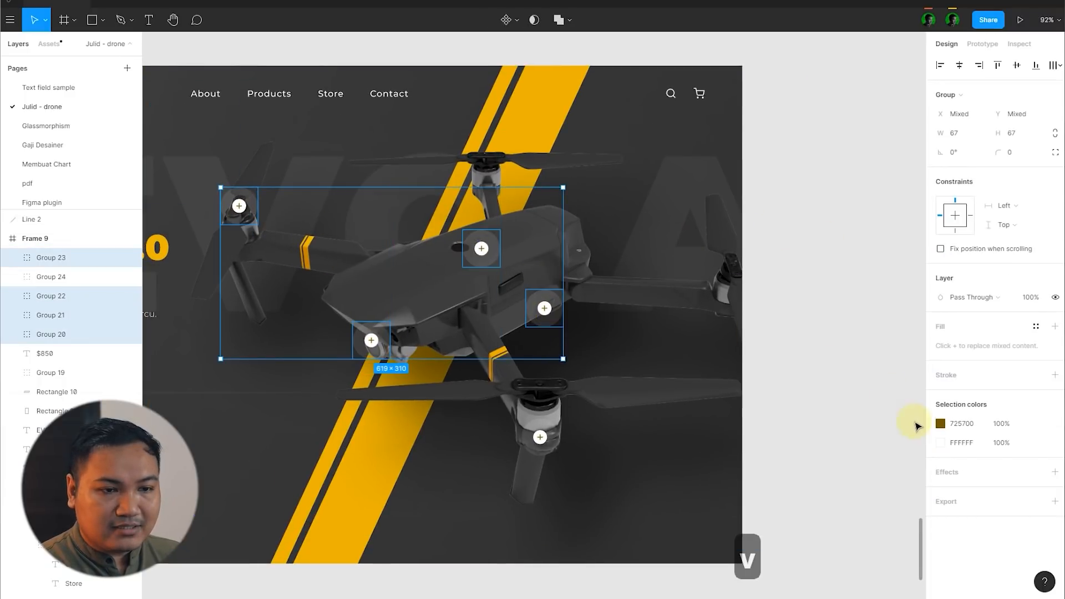
pyautogui.click(940, 425)
pyautogui.press('i')
pyautogui.click(726, 426)
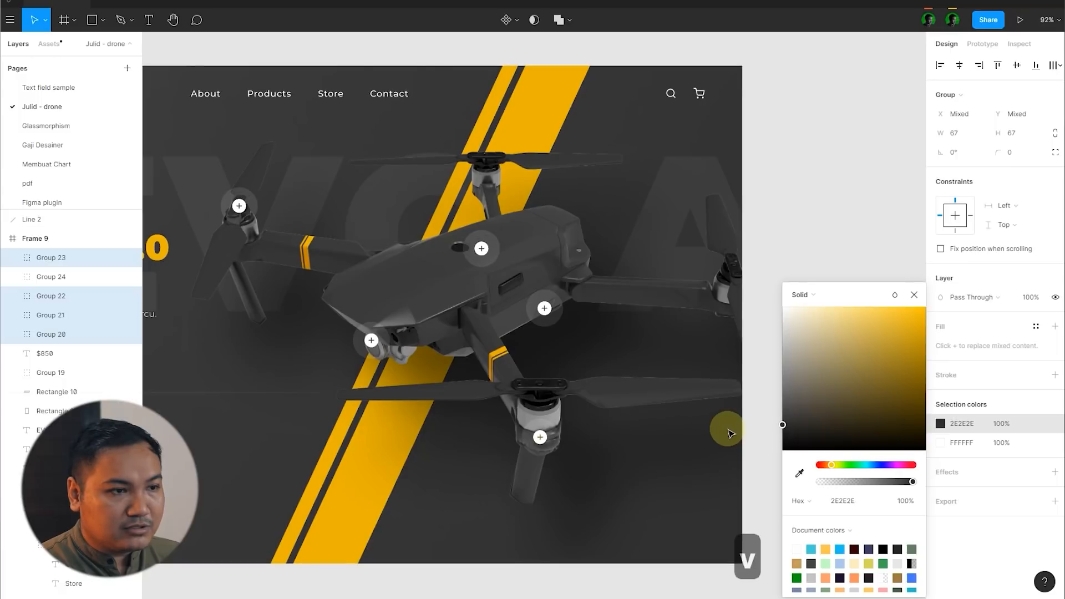
# Step: Duplicate the PROFESSIONAL SERIES text from the hero into the empty area above the drone's rear arm
pyautogui.click(846, 210)
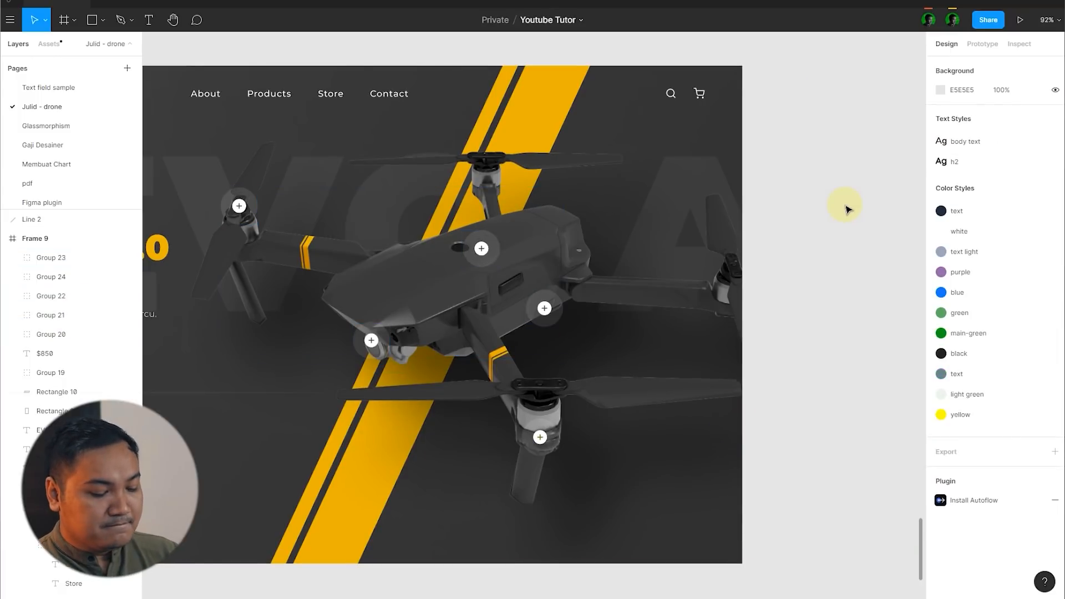
pyautogui.keyDown('ctrl'); pyautogui.scroll(-6, 855, 233); pyautogui.keyUp('ctrl')
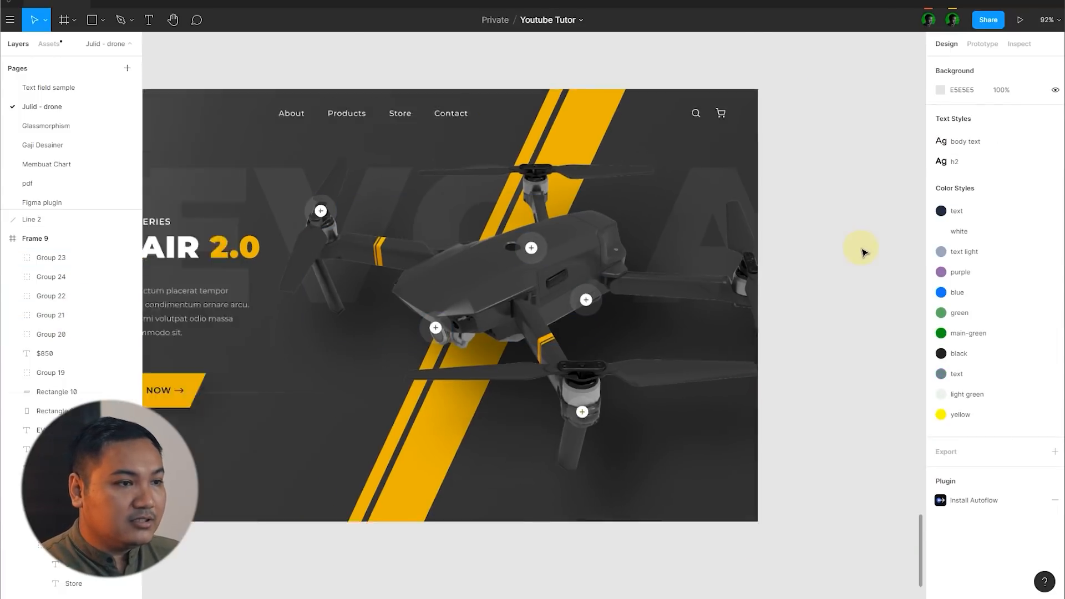
pyautogui.keyDown('ctrl'); pyautogui.scroll(5, 511, 269); pyautogui.keyUp('ctrl')
pyautogui.keyDown('ctrl'); pyautogui.scroll(-1, 532, 274); pyautogui.keyUp('ctrl')
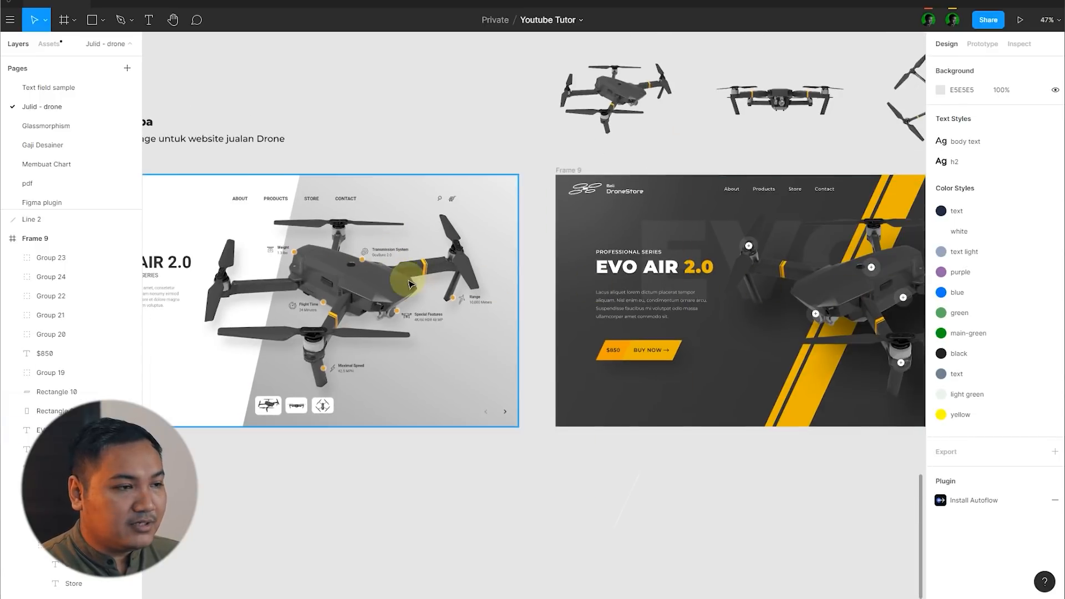
pyautogui.keyDown('ctrl'); pyautogui.scroll(2, 398, 272); pyautogui.keyUp('ctrl')
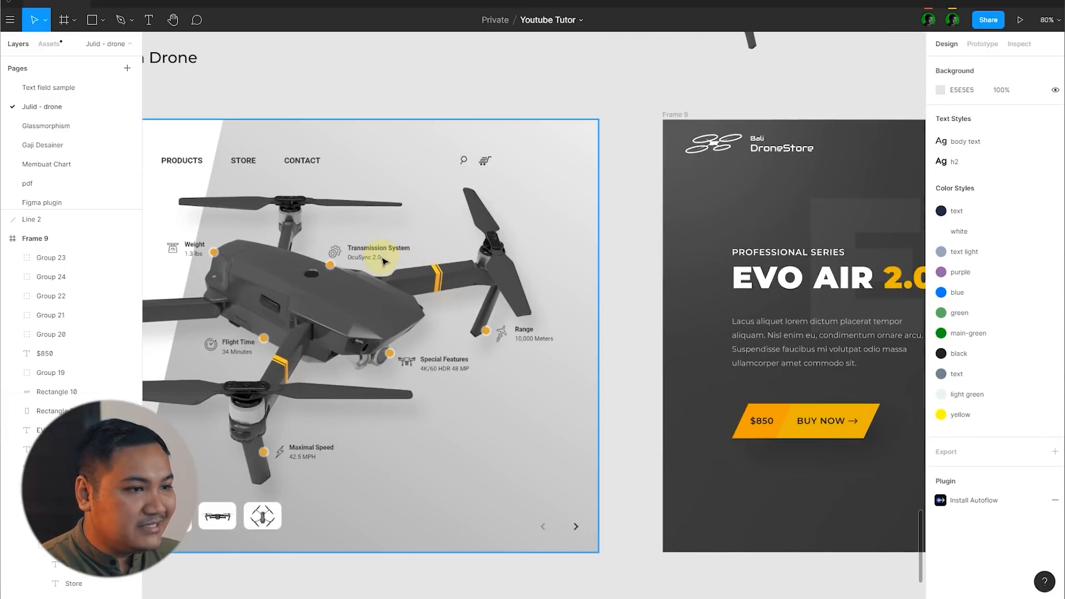
pyautogui.keyDown('ctrl'); pyautogui.scroll(-6, 300, 271); pyautogui.keyUp('ctrl')
pyautogui.keyDown('ctrl'); pyautogui.scroll(4, 777, 275); pyautogui.keyUp('ctrl')
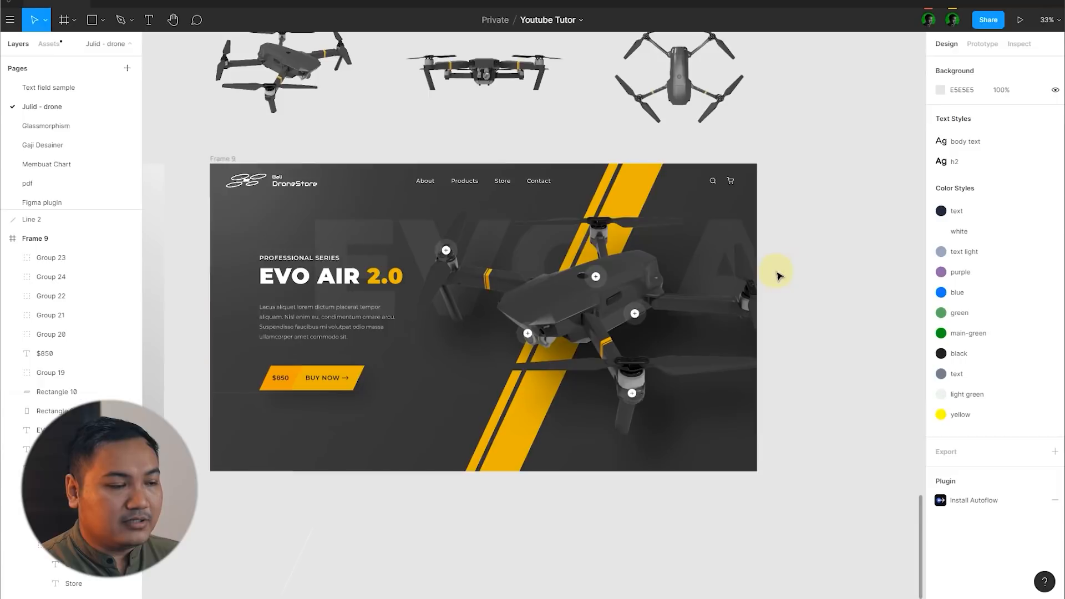
pyautogui.click(279, 254)
pyautogui.keyDown('alt'); pyautogui.moveTo(280, 254); pyautogui.dragTo(651, 194); pyautogui.keyUp('alt')
pyautogui.keyDown('ctrl'); pyautogui.scroll(3, 721, 266); pyautogui.keyUp('ctrl')
pyautogui.keyDown('ctrl'); pyautogui.scroll(5, 731, 272); pyautogui.keyUp('ctrl')
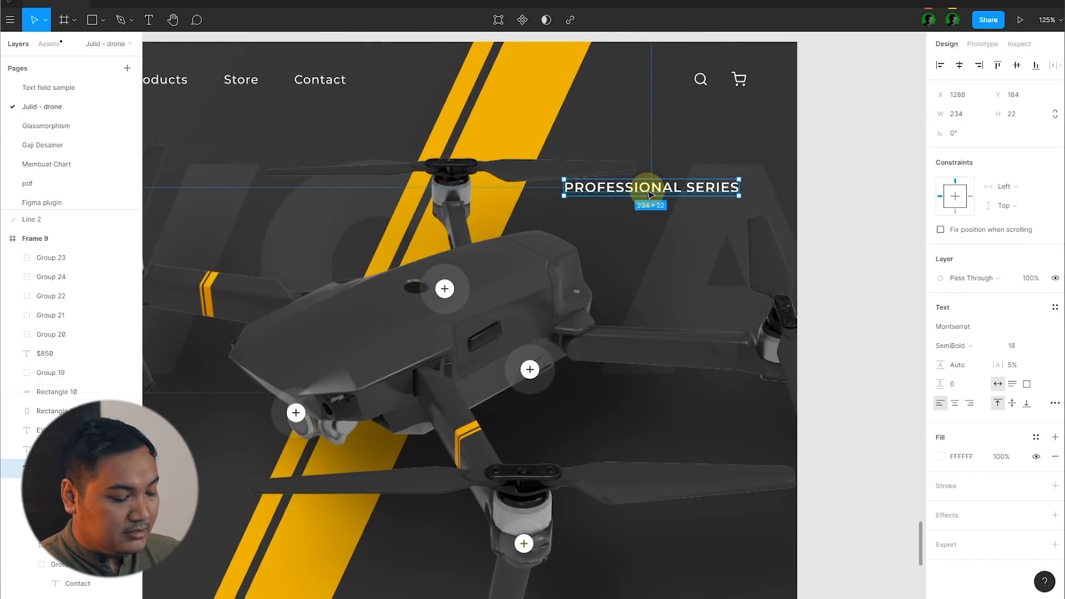
# Step: Draw a rectangle about 184 × 82 above the drone's rear body and fill it with white FFFFFF at 20% opacity
pyautogui.press('r')
pyautogui.moveTo(522, 218)
pyautogui.mouseDown()
pyautogui.moveTo(666, 273)
pyautogui.moveTo(660, 280)
pyautogui.mouseUp()
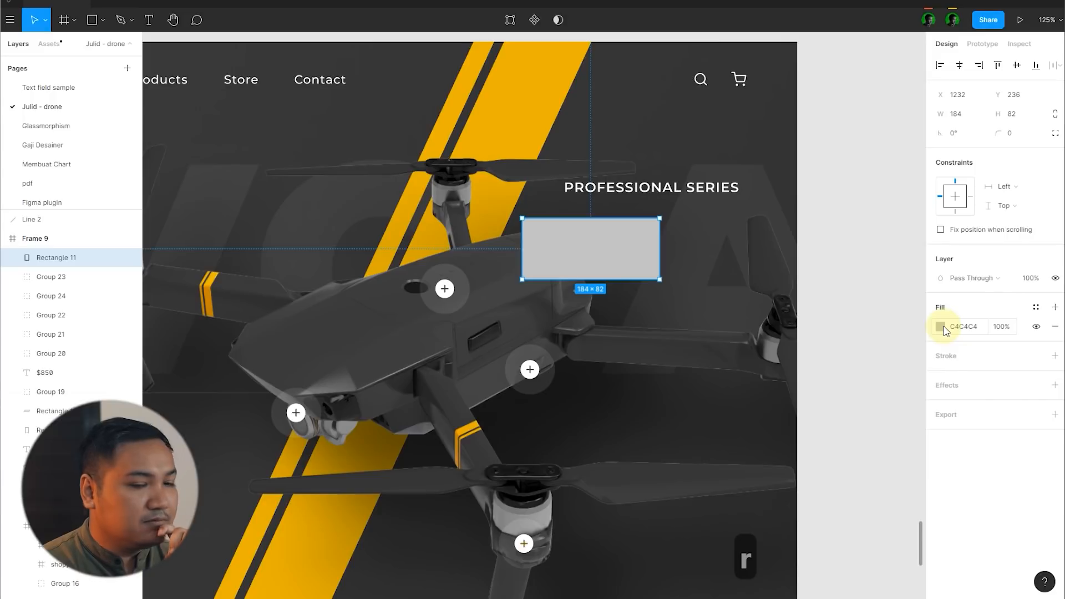
pyautogui.click(941, 326)
pyautogui.moveTo(839, 323); pyautogui.dragTo(745, 278)
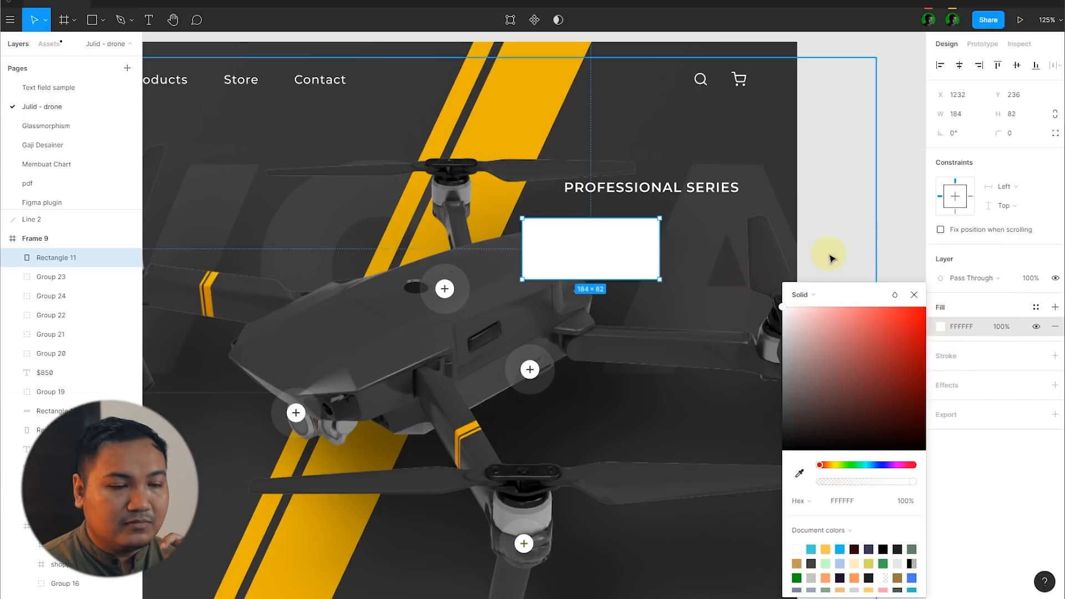
pyautogui.click(1002, 328)
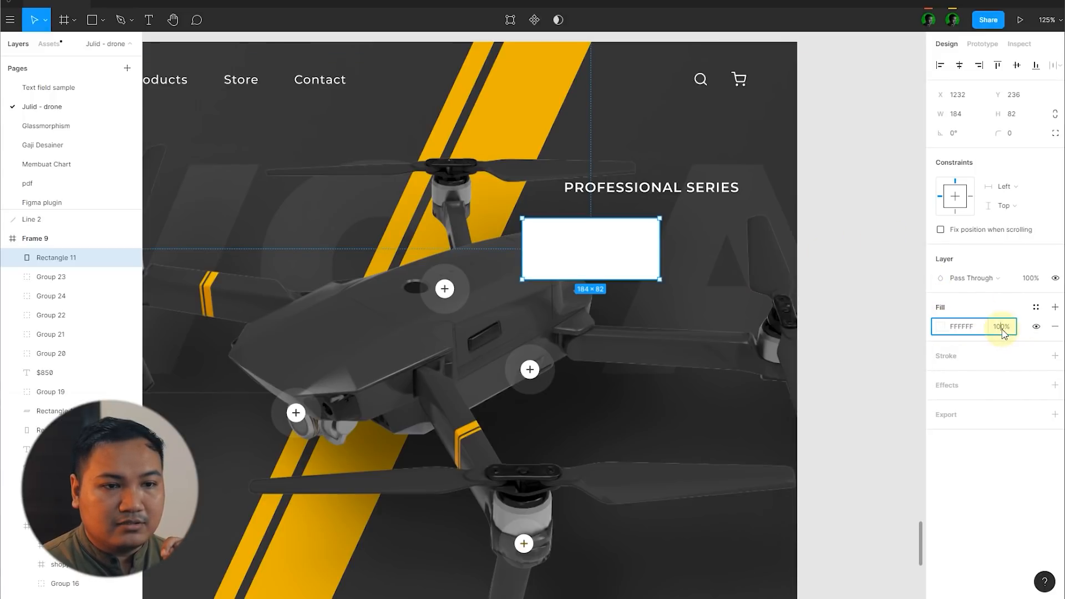
pyautogui.press('Return')
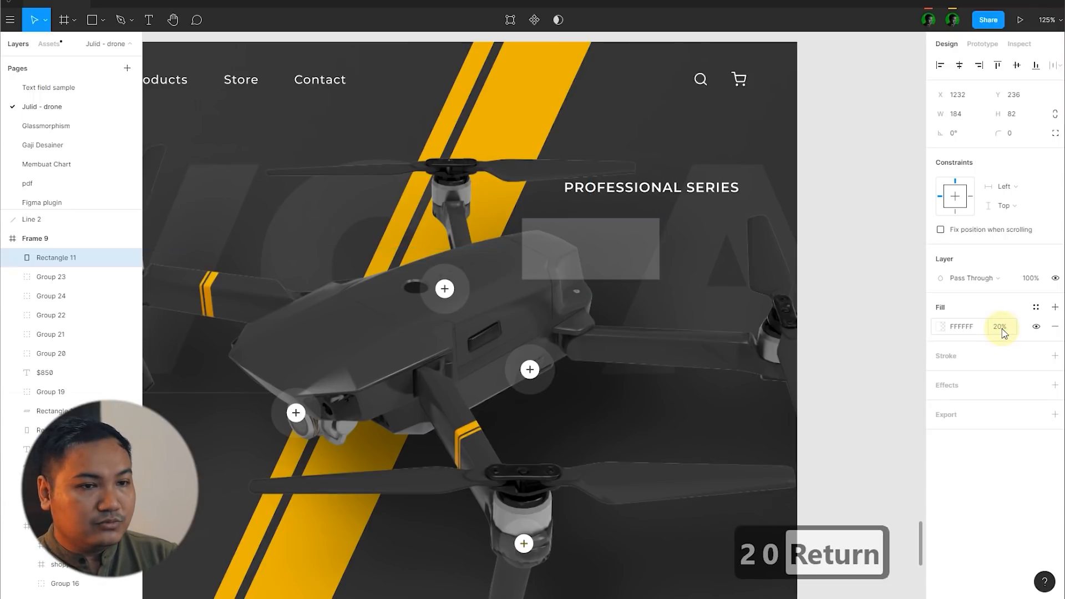
# Step: Add a background blur of 5 to the translucent rectangle
pyautogui.click(1054, 385)
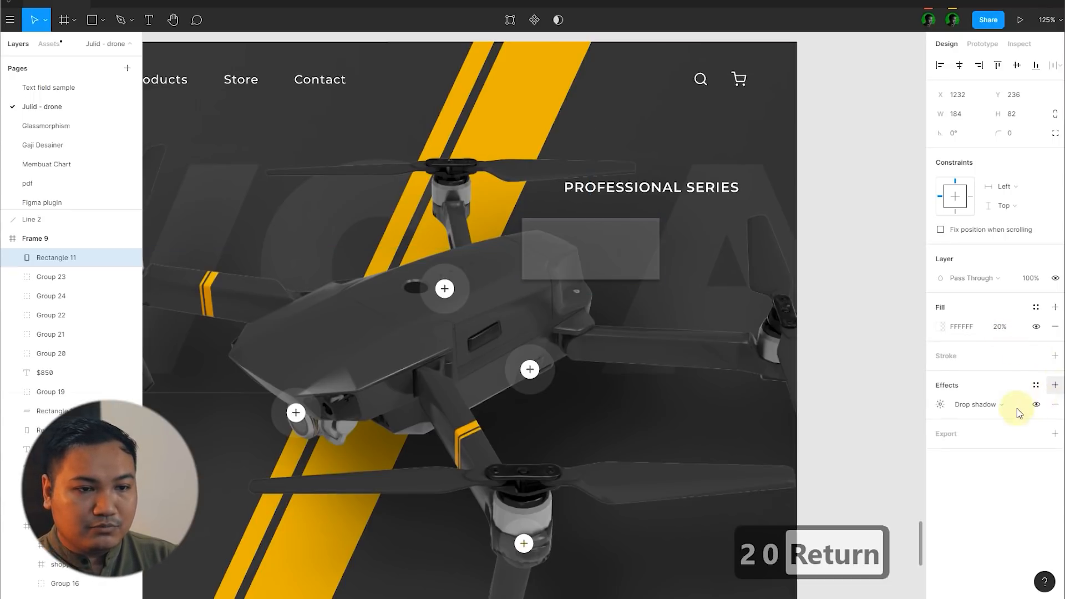
pyautogui.click(984, 404)
pyautogui.click(992, 432)
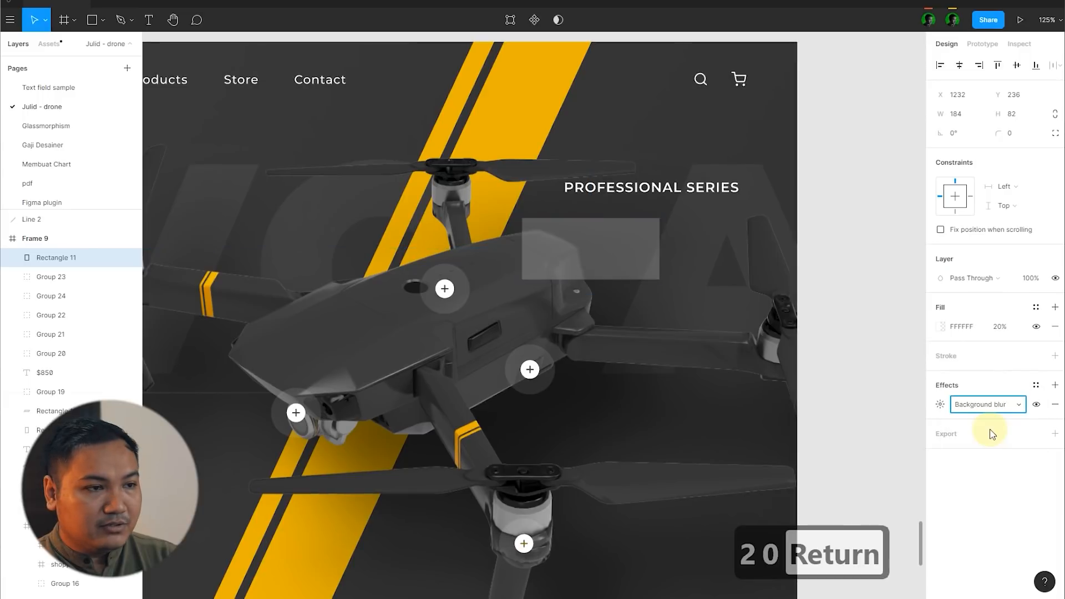
pyautogui.click(941, 405)
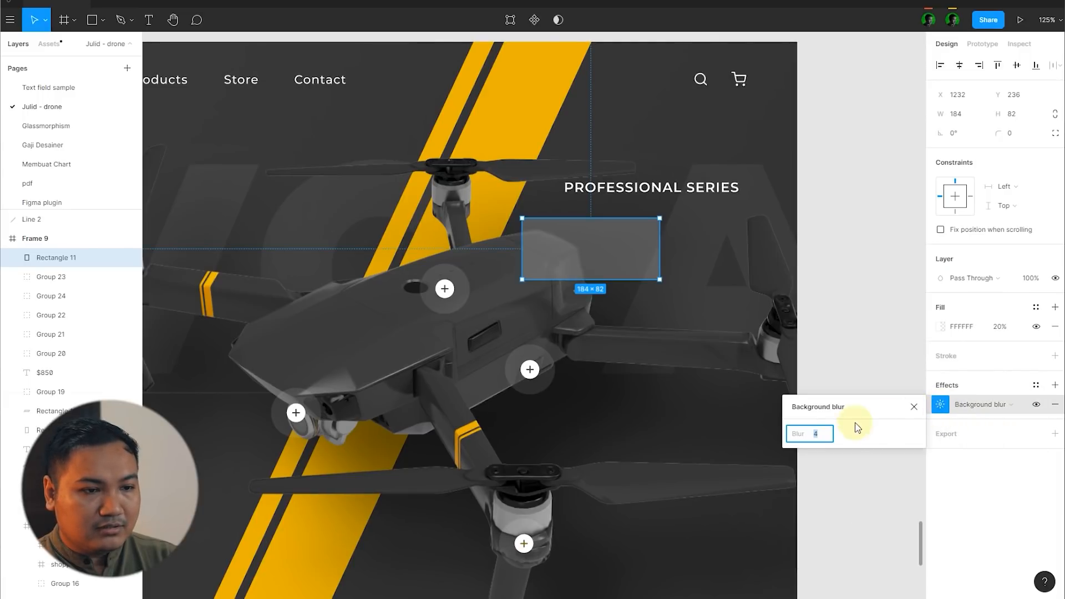
pyautogui.write('20')
pyautogui.press('Return')
pyautogui.click(820, 434)
pyautogui.write('5')
pyautogui.press('Return')
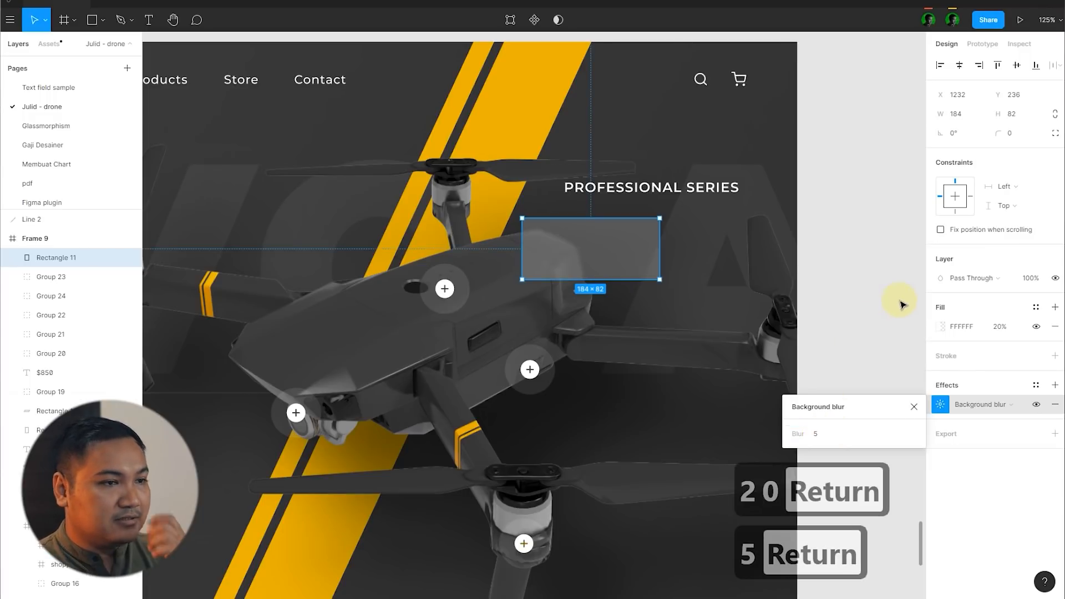
# Step: Move the copied PROFESSIONAL SERIES text onto the blurred rectangle and bring it in front of the rectangle
pyautogui.click(901, 302)
pyautogui.scroll(5, 727, 212)
pyautogui.click(673, 166)
pyautogui.moveTo(673, 167); pyautogui.dragTo(653, 263)
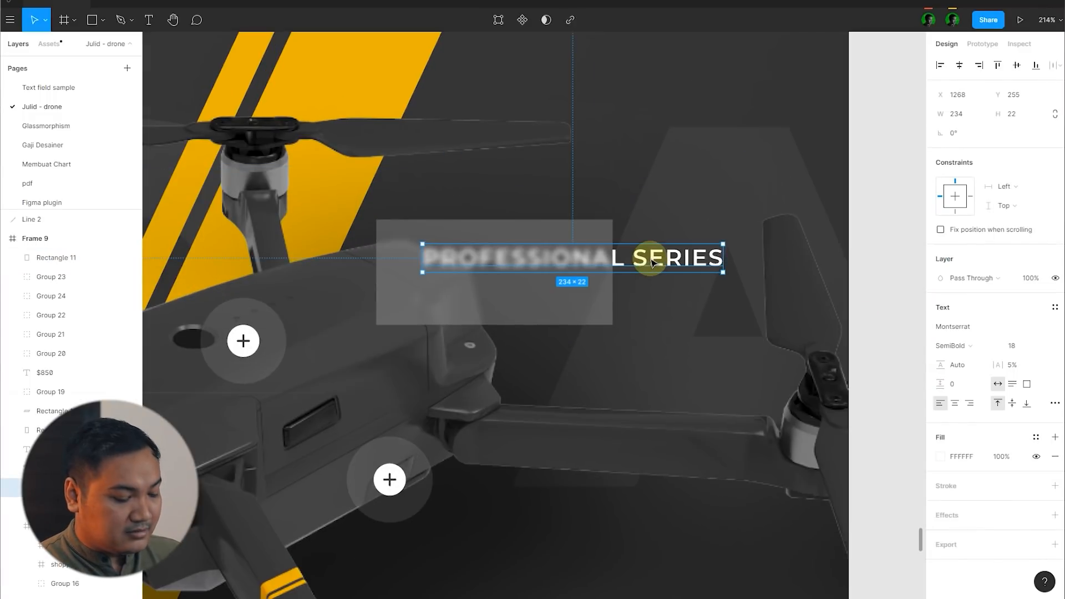
pyautogui.hotkey('ctrl', 'x')
pyautogui.hotkey('ctrl', 'v')
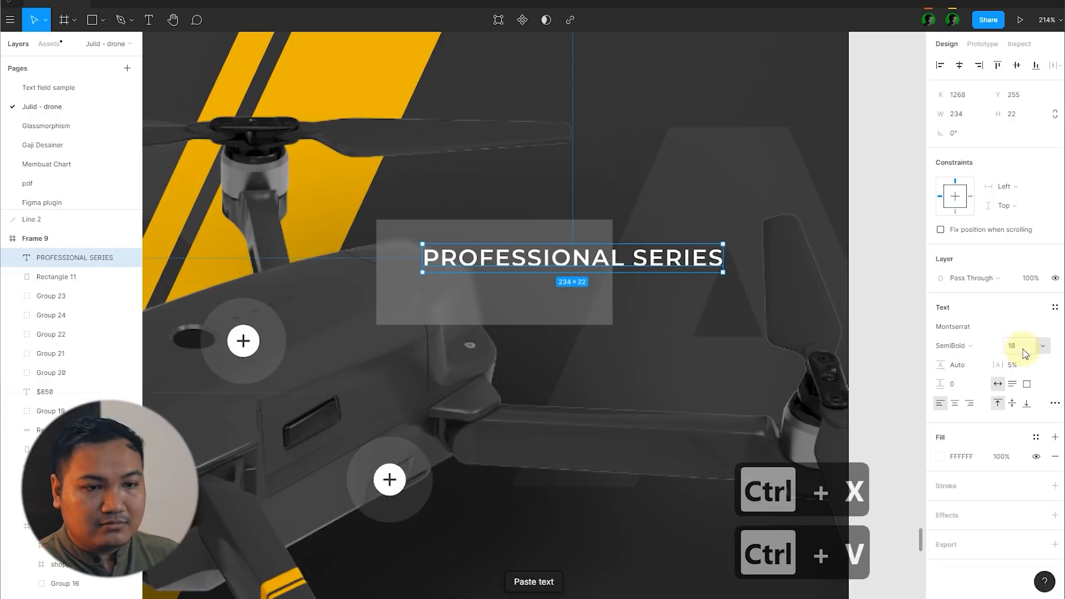
# Step: Set the copied text's font size to 12 and its letter spacing to 0%
pyautogui.write('12')
pyautogui.press('Return')
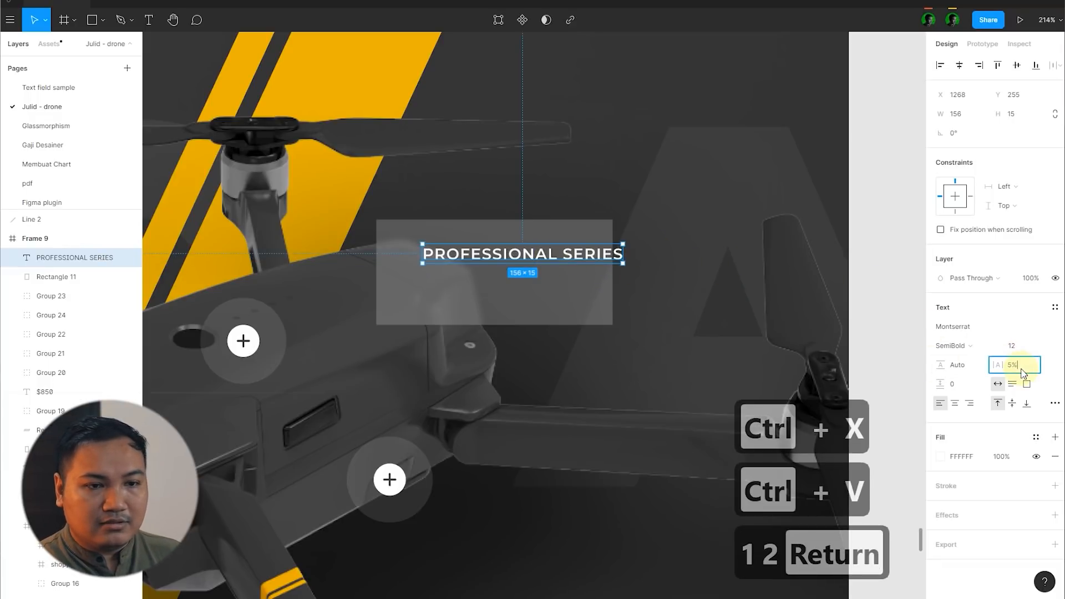
pyautogui.write('0')
pyautogui.press('Return')
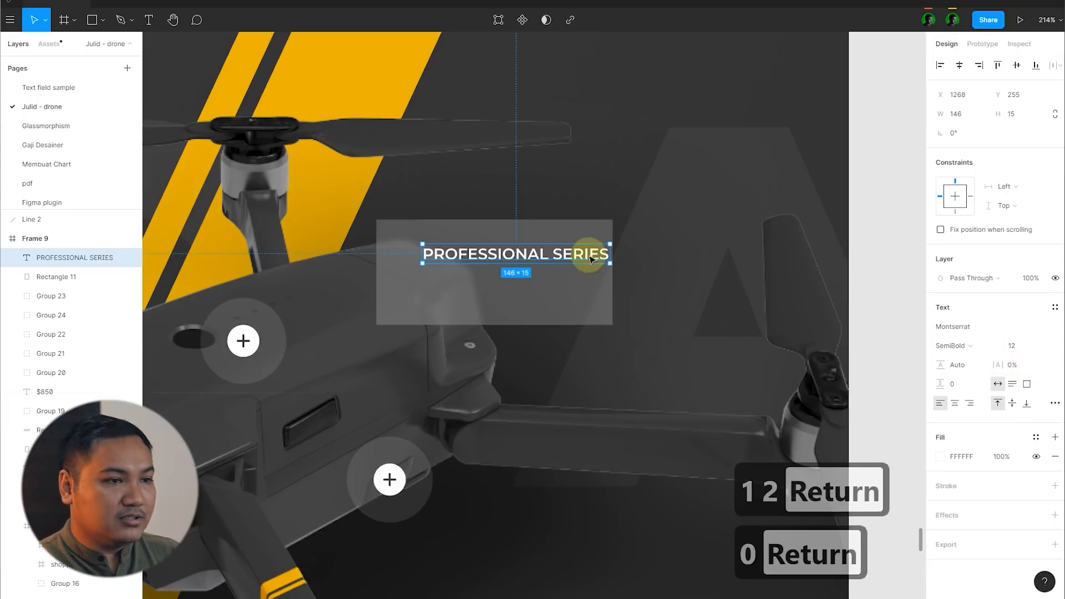
# Step: Replace the copied text's wording with "Transmission System"
pyautogui.doubleClick(559, 256)
pyautogui.write('Tr')
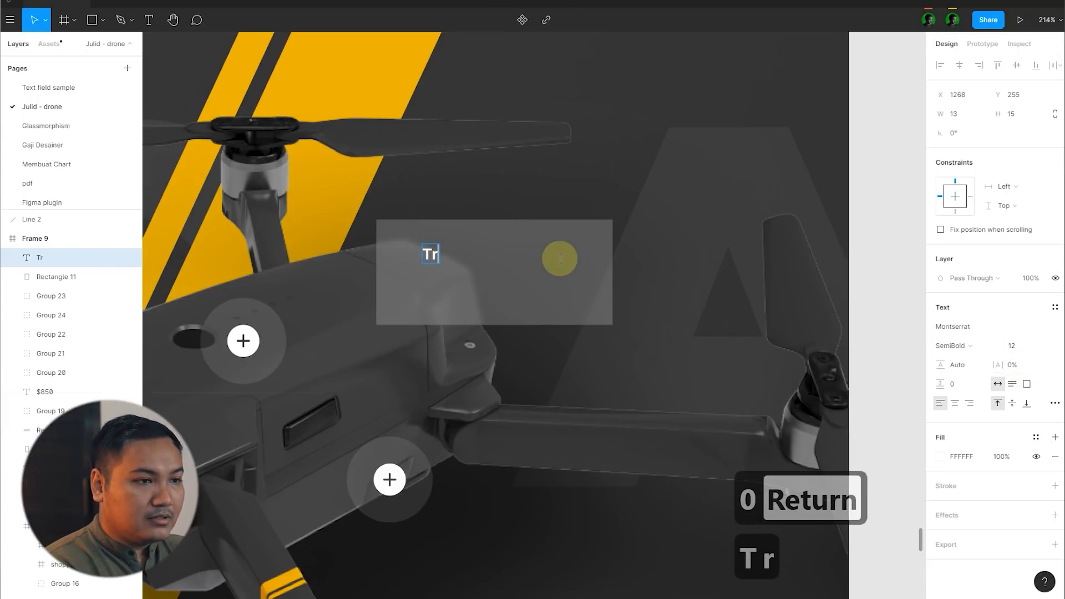
pyautogui.write('abs')
pyautogui.press('BackSpace')
pyautogui.write('nsmuss')
pyautogui.press('BackSpace')
pyautogui.press('BackSpace')
pyautogui.write('m')
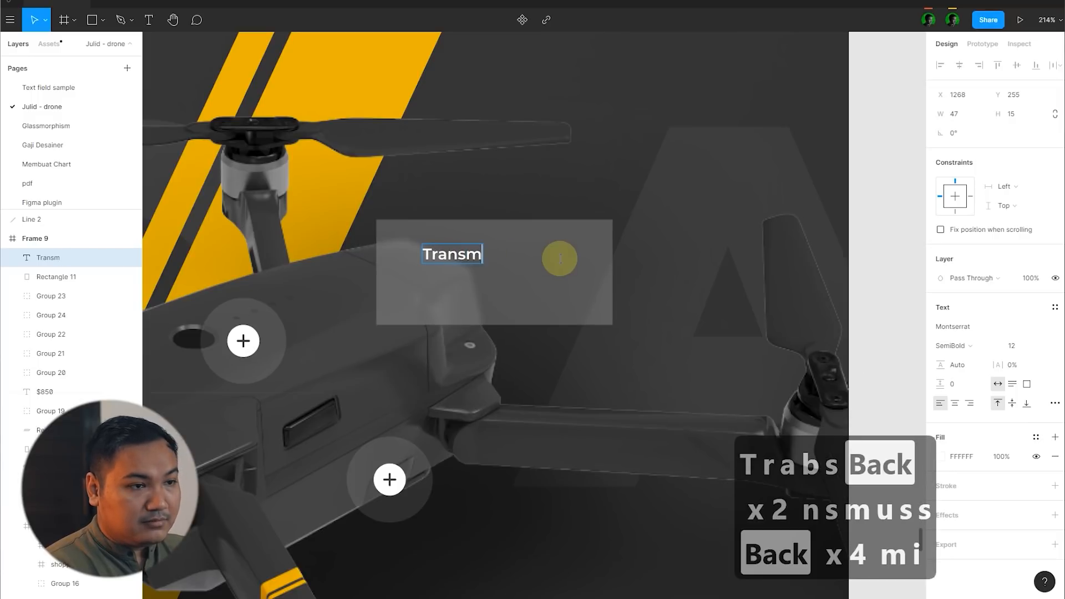
pyautogui.write('ission System')
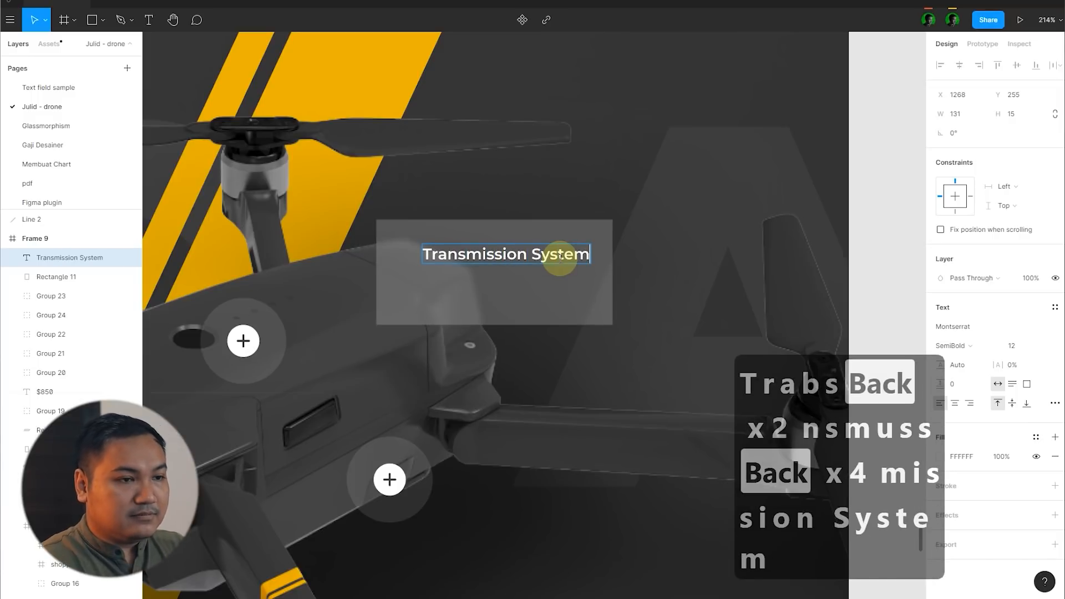
# Step: Shift the Transmission System label towards the blurred card's left edge and set its weight to Regular
pyautogui.scroll(5, 648, 269)
pyautogui.moveTo(540, 242); pyautogui.dragTo(507, 244)
pyautogui.click(976, 345)
pyautogui.click(968, 317)
pyautogui.scroll(-10, 715, 245)
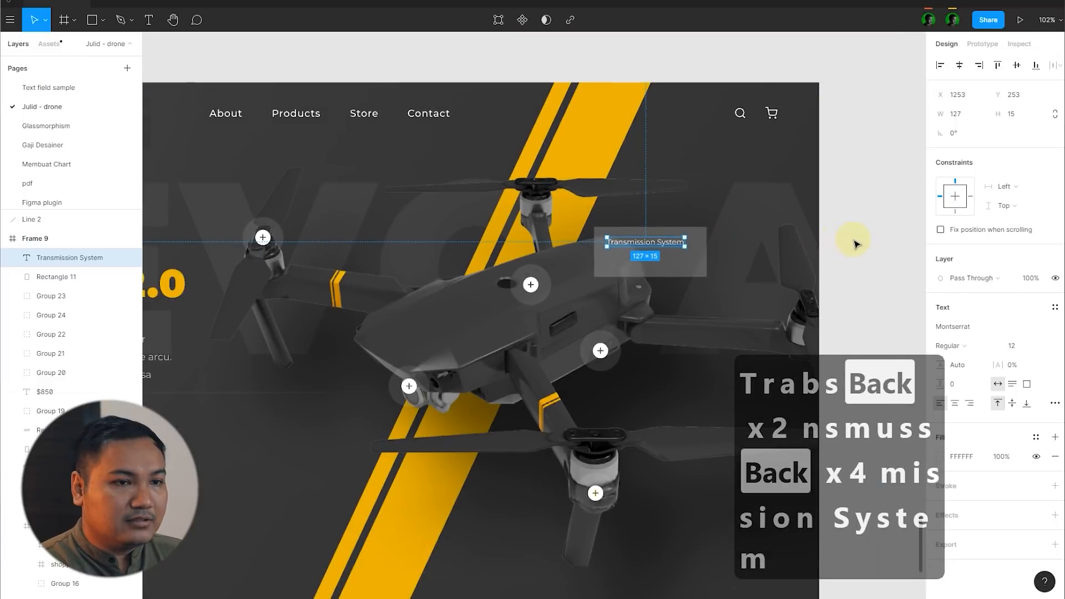
pyautogui.click(866, 242)
# Step: Duplicate the Transmission System label directly below itself and change the copy's wording to "OcuSync 2.0"
pyautogui.scroll(-8, 867, 243)
pyautogui.scroll(5, 401, 253)
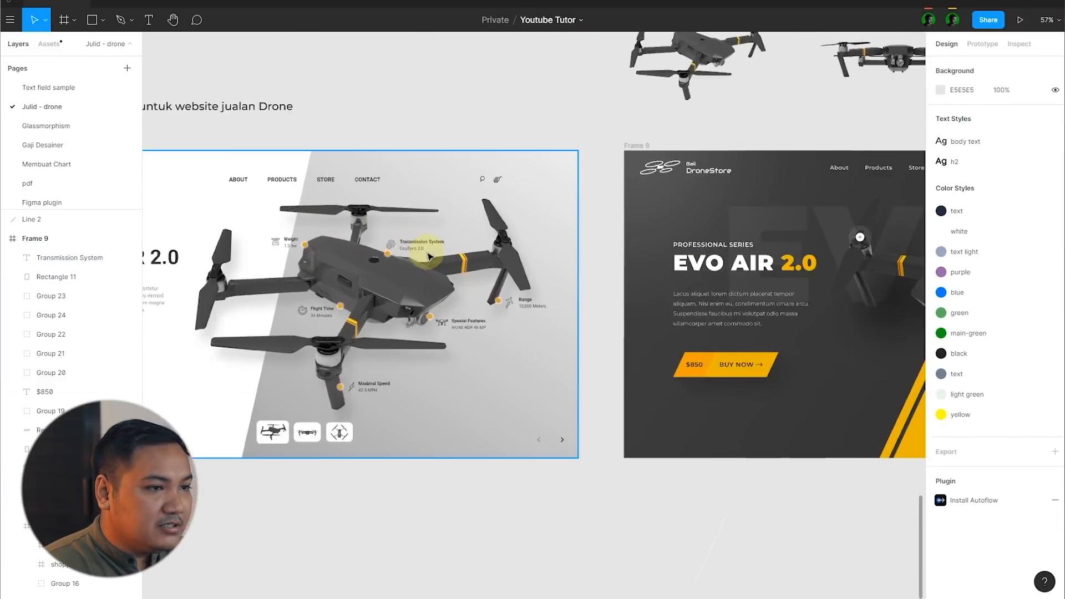
pyautogui.scroll(5, 400, 253)
pyautogui.scroll(-6, 362, 264)
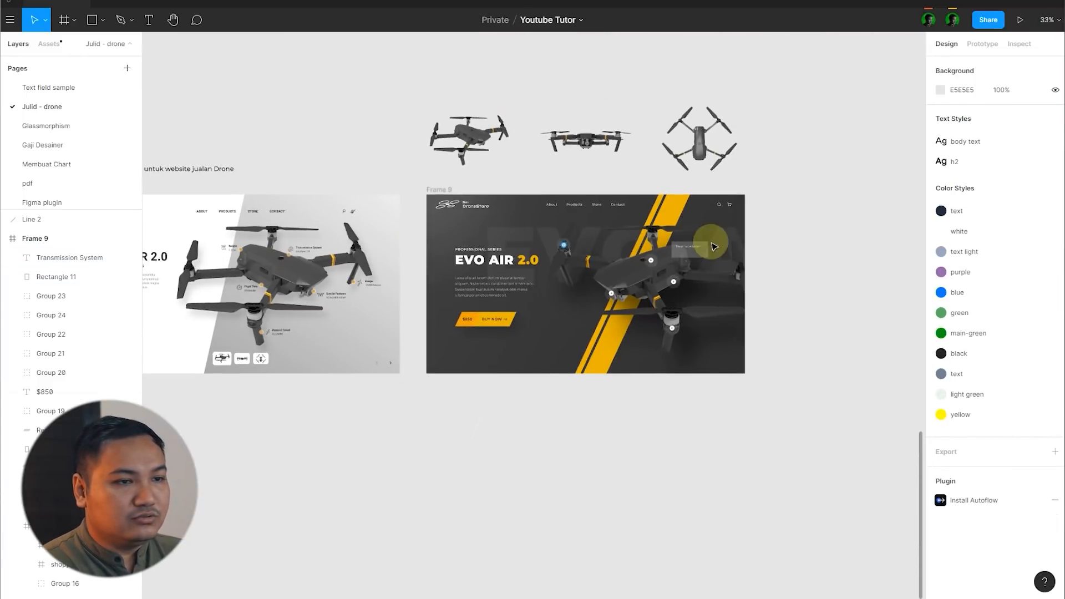
pyautogui.scroll(8, 848, 257)
pyautogui.scroll(8, 605, 248)
pyautogui.click(566, 248)
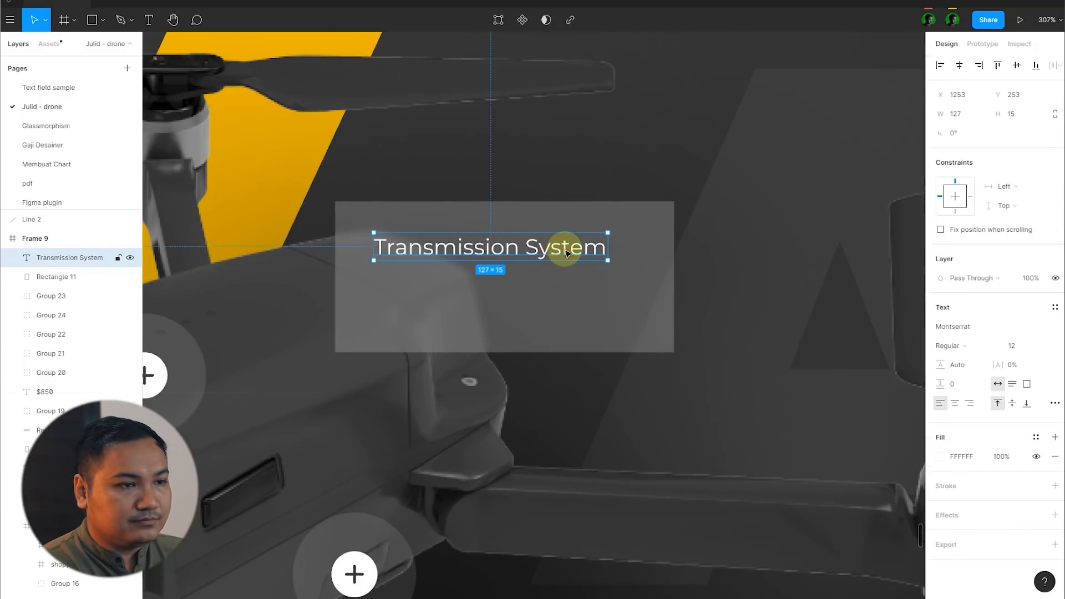
pyautogui.moveTo(566, 247); pyautogui.dragTo(565, 281)
pyautogui.doubleClick(559, 283)
pyautogui.write('Ocu')
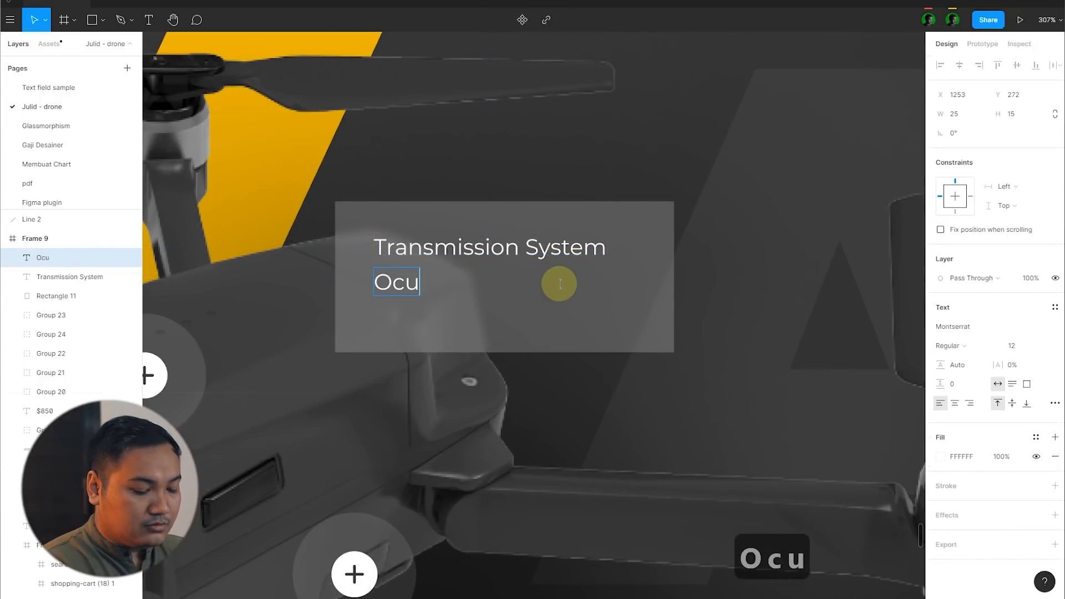
pyautogui.write('Sync 2.0')
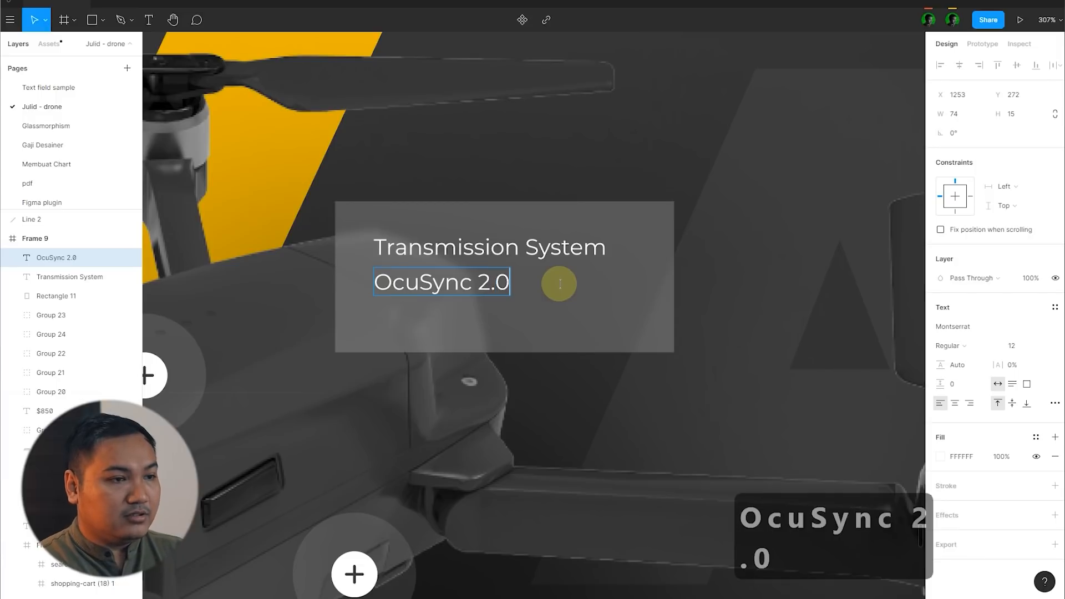
pyautogui.click(559, 283)
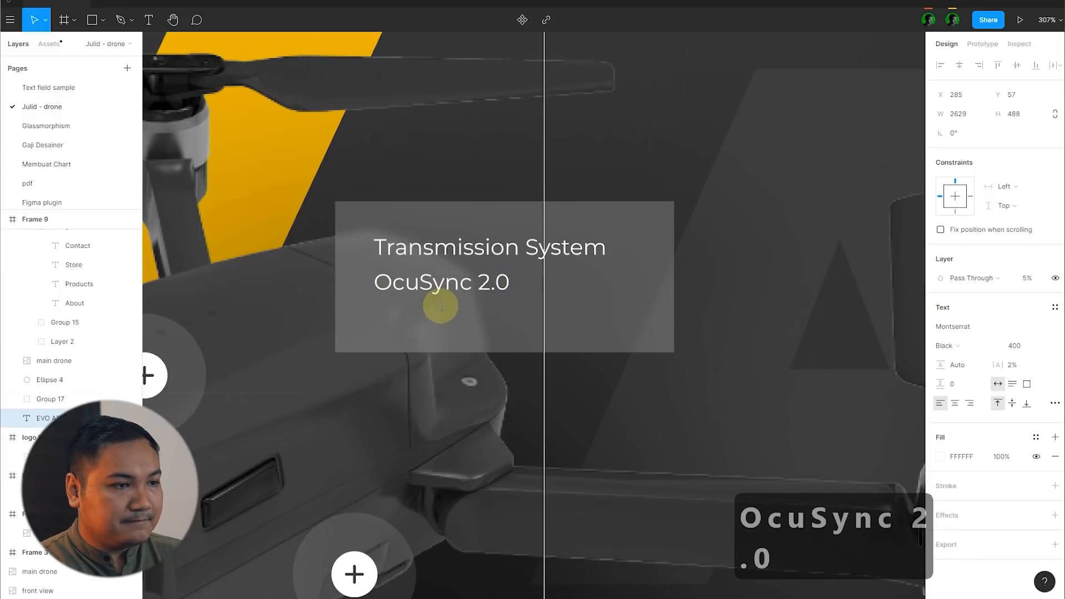
# Step: Delete the space between EVO and AIR in the oversized background text
pyautogui.doubleClick(483, 123)
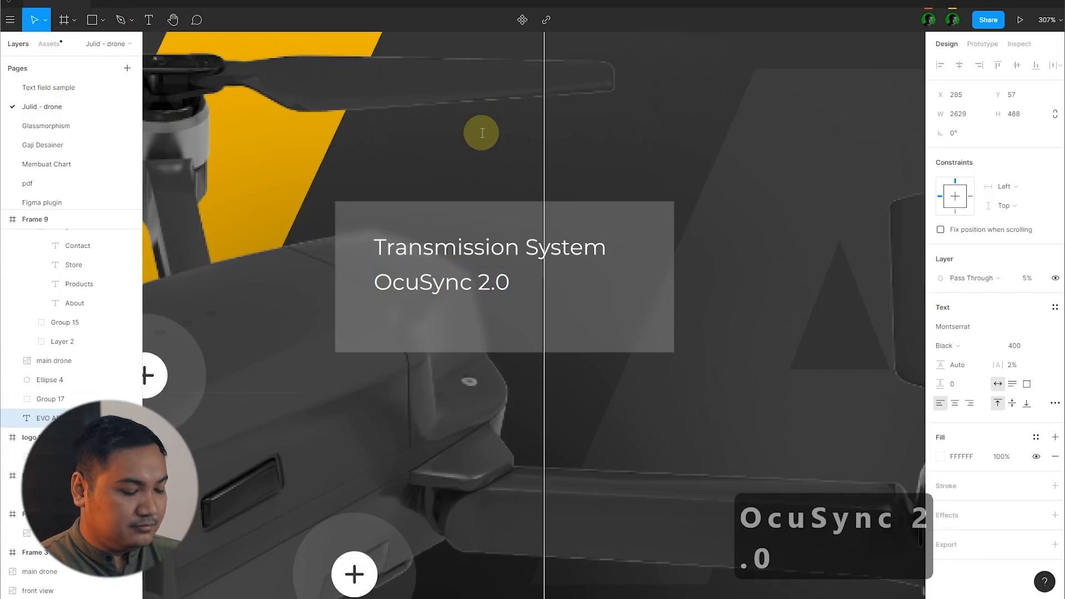
pyautogui.press('BackSpace')
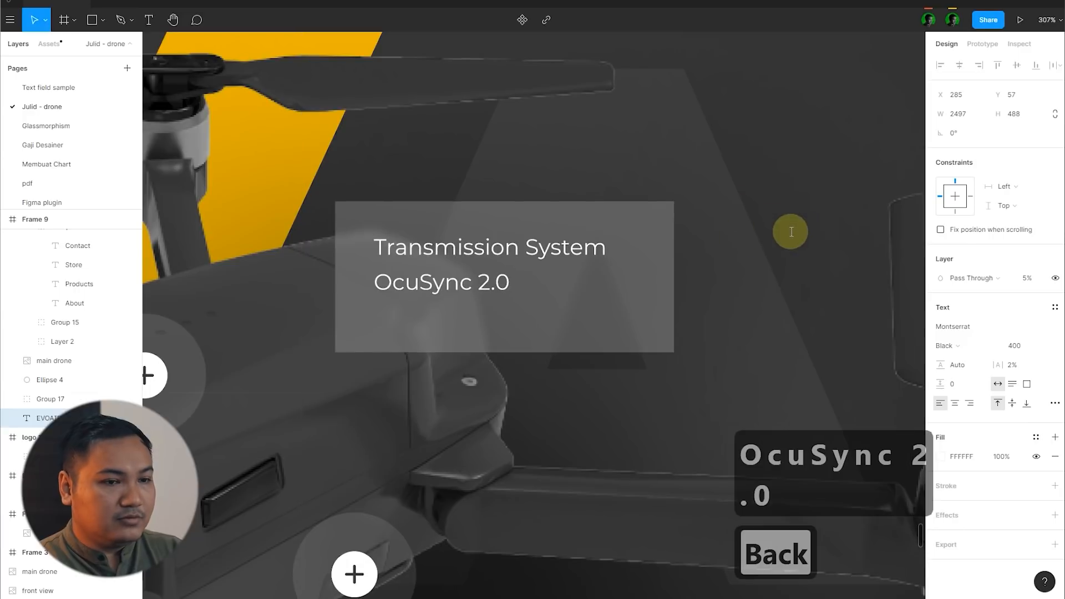
pyautogui.scroll(-6, 466, 333)
pyautogui.click(727, 131)
pyautogui.click(727, 130)
# Step: Set the OcuSync 2.0 text to font size 20 and SemiBold weight
pyautogui.scroll(1, 435, 343)
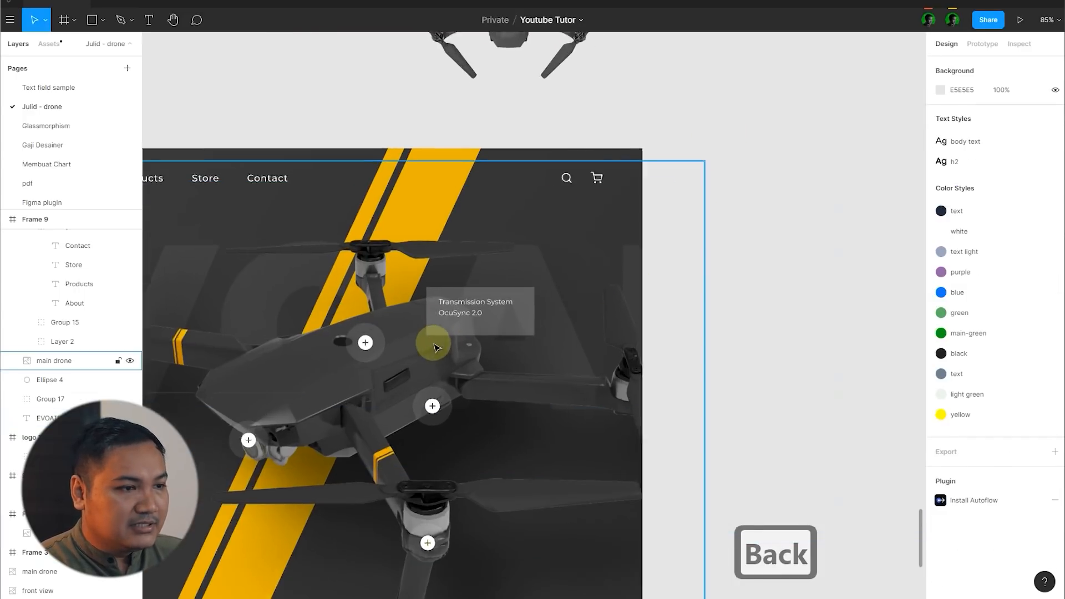
pyautogui.scroll(5, 436, 348)
pyautogui.click(499, 283)
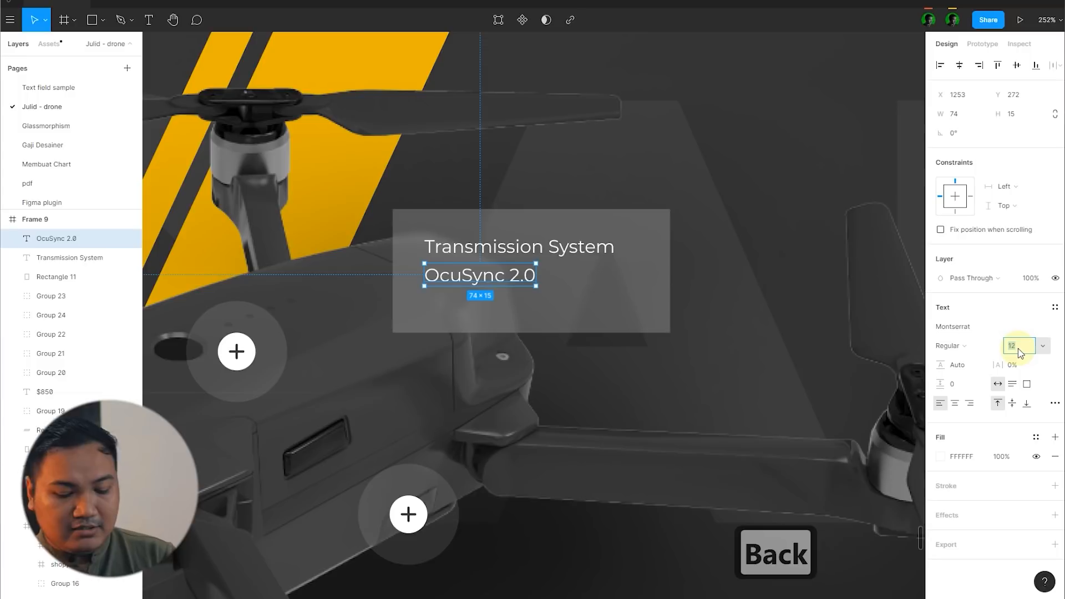
pyautogui.write('20')
pyautogui.press('Return')
pyautogui.click(988, 348)
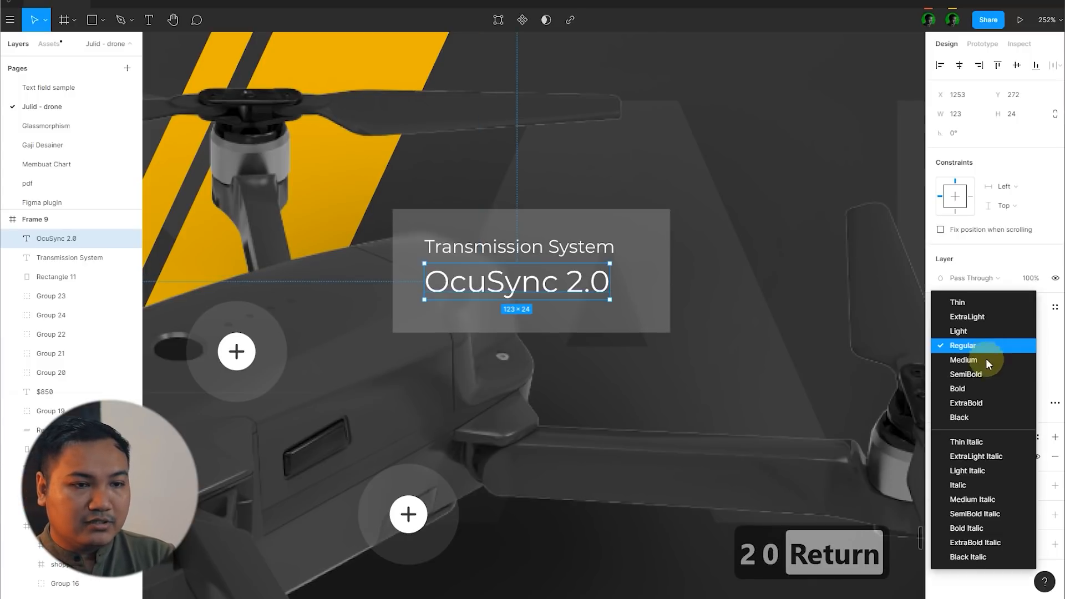
pyautogui.click(986, 369)
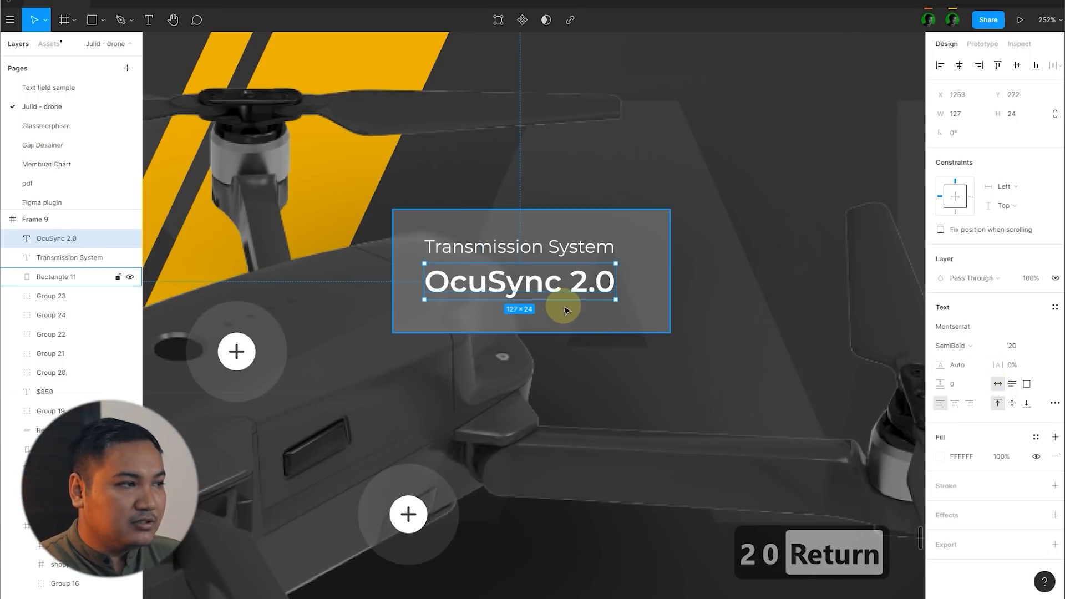
pyautogui.scroll(3, 566, 311)
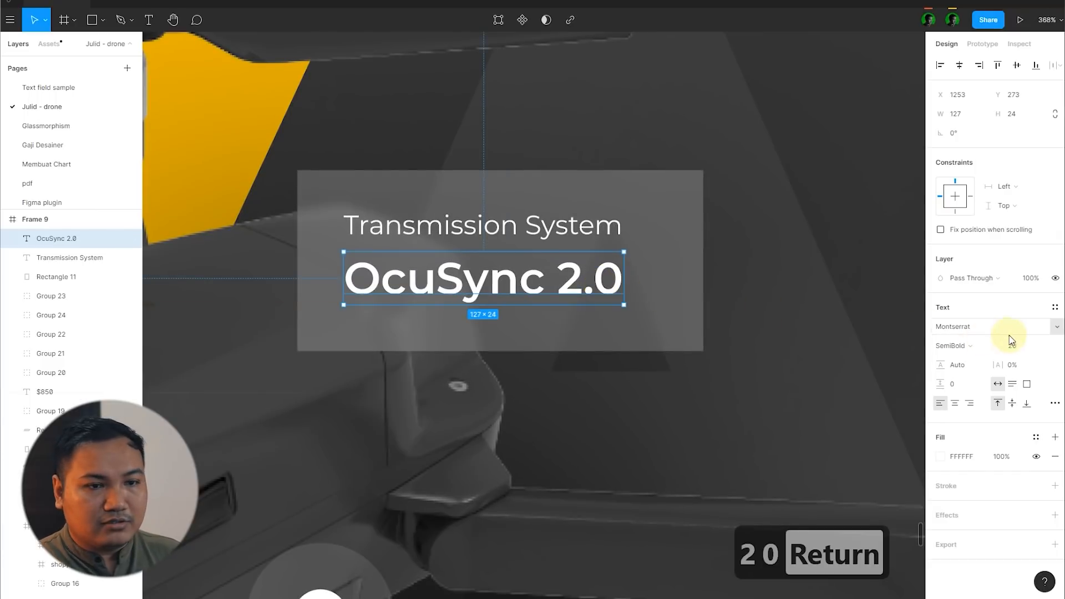
# Step: Try font size 24 on the OcuSync 2.0 text and set it back to 20
pyautogui.write('24')
pyautogui.press('Return')
pyautogui.scroll(-5, 510, 292)
pyautogui.click(774, 228)
pyautogui.scroll(3, 583, 270)
pyautogui.click(542, 298)
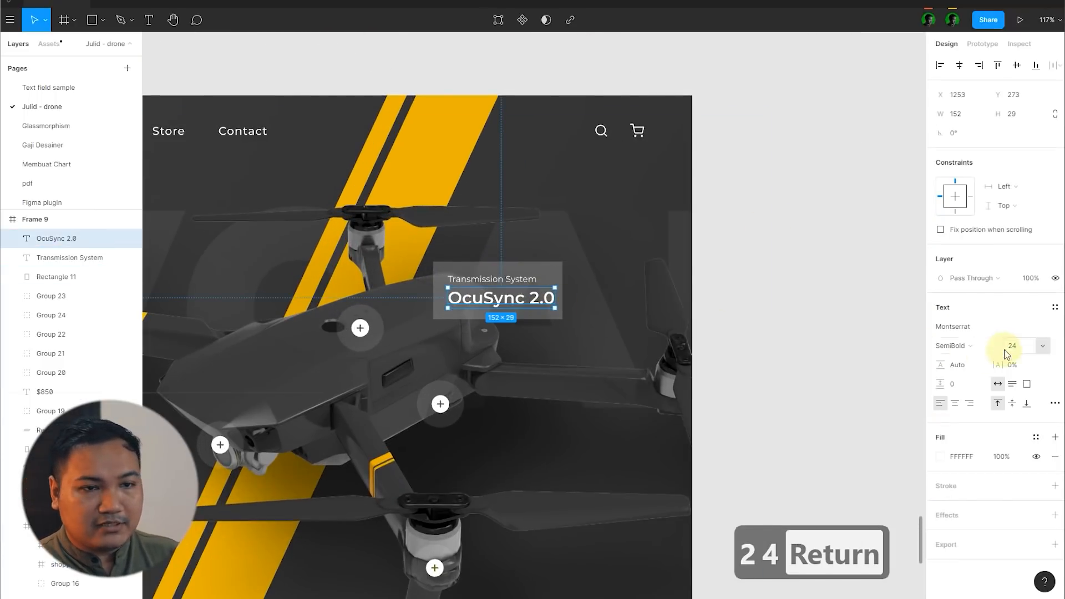
pyautogui.write('20')
pyautogui.press('Return')
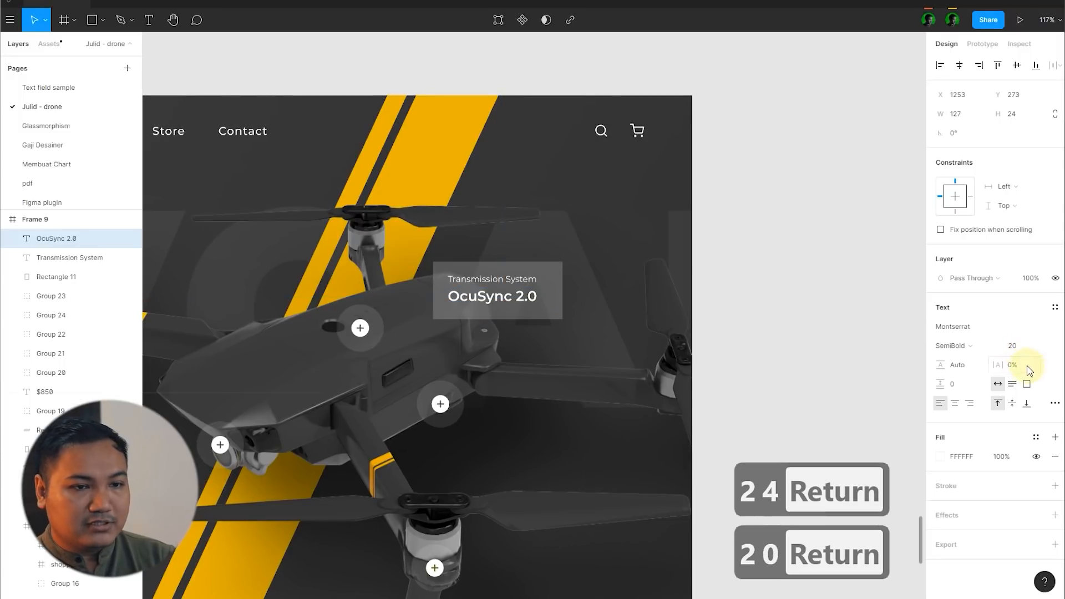
# Step: Set the OcuSync 2.0 text's letter spacing to 2% and nudge it closer to the Transmission System label
pyautogui.write('2')
pyautogui.press('Return')
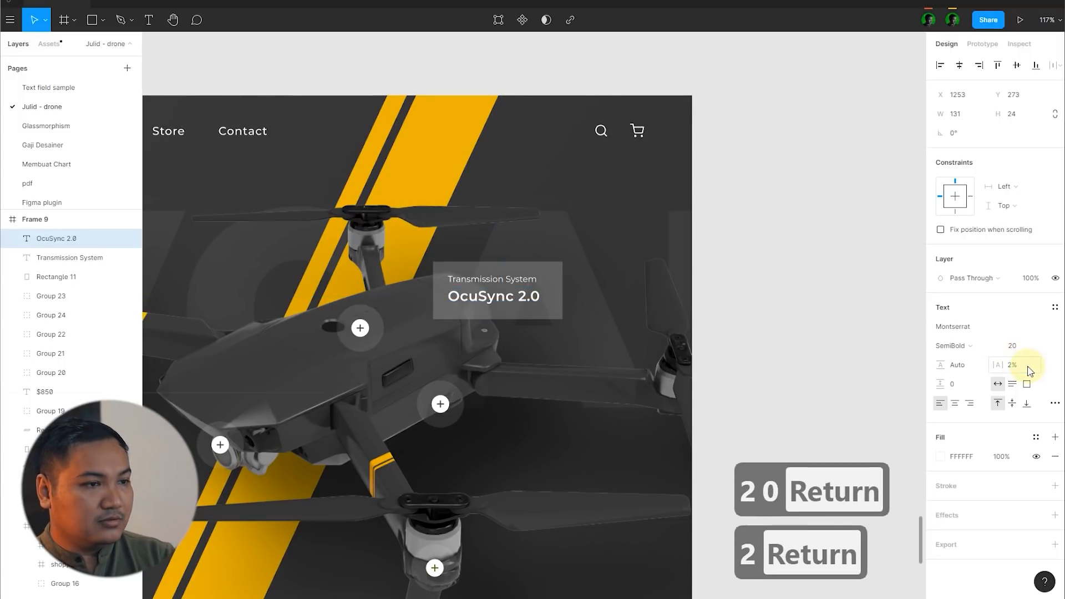
pyautogui.scroll(5, 456, 299)
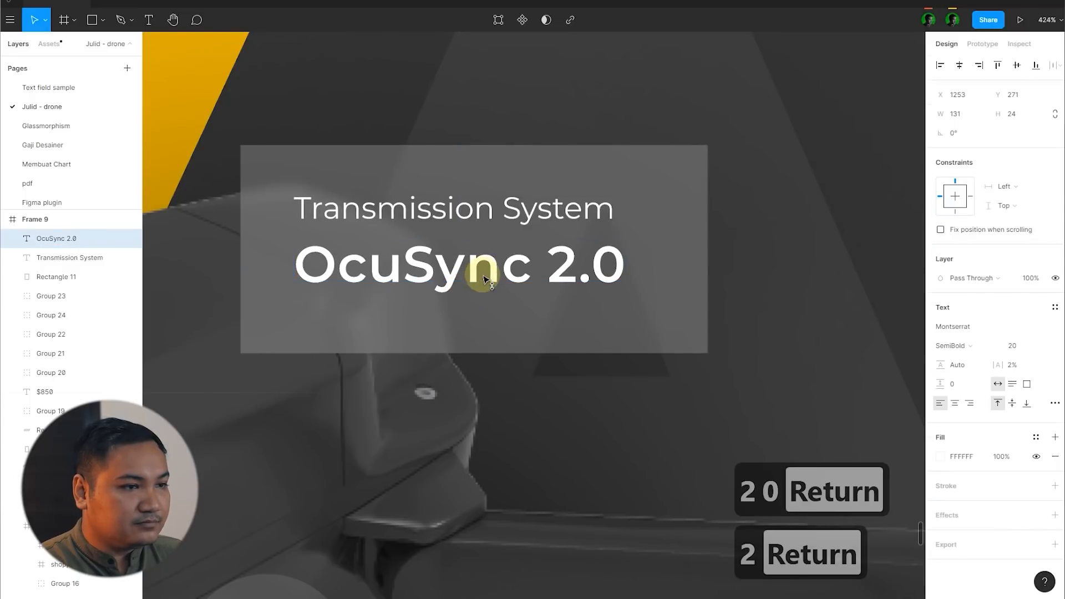
# Step: Group the OcuSync 2.0 and Transmission System texts and shift the group slightly up inside the blurred card
pyautogui.click(476, 336)
pyautogui.click(476, 266)
pyautogui.keyDown('shift'); pyautogui.click(531, 222); pyautogui.keyUp('shift')
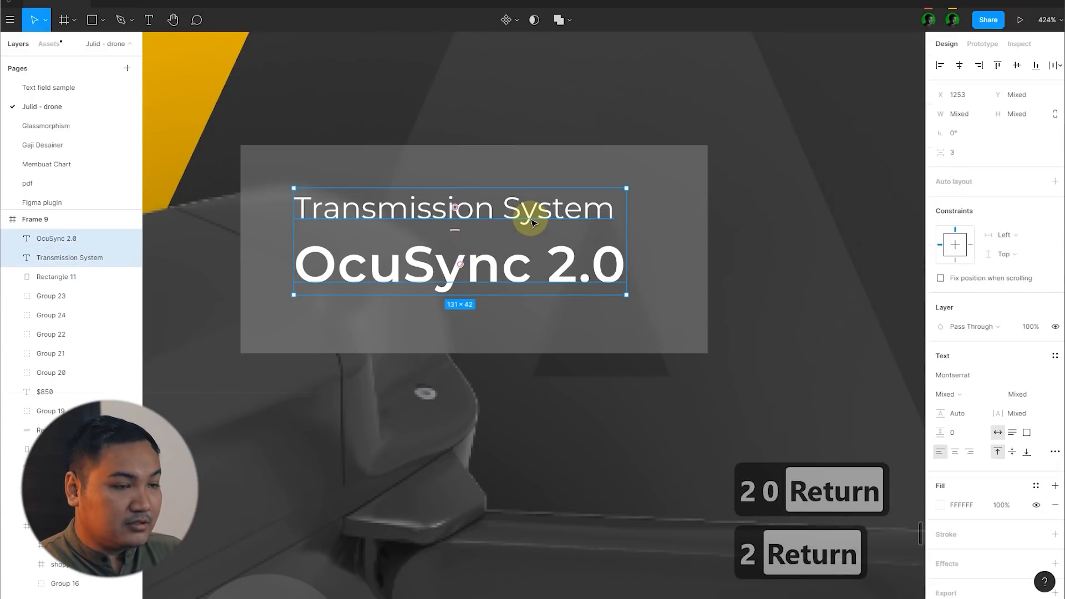
pyautogui.hotkey('ctrl', 'g')
pyautogui.moveTo(540, 205); pyautogui.dragTo(537, 207)
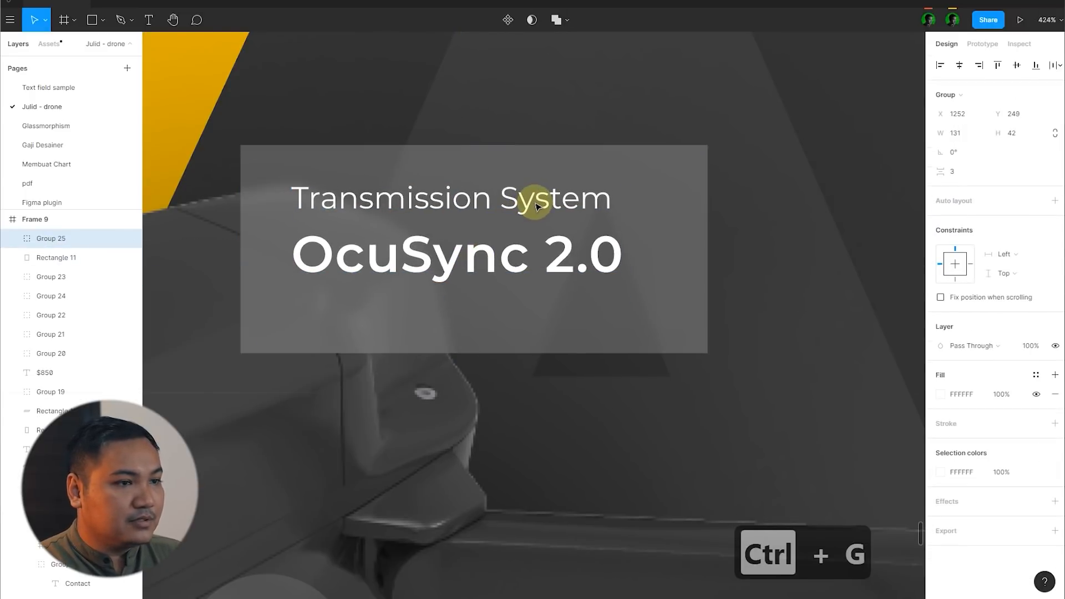
# Step: Shrink the blurred card behind the text to 170 × 71 by pulling in its lower and right edges
pyautogui.click(556, 351)
pyautogui.moveTo(565, 351); pyautogui.dragTo(589, 325)
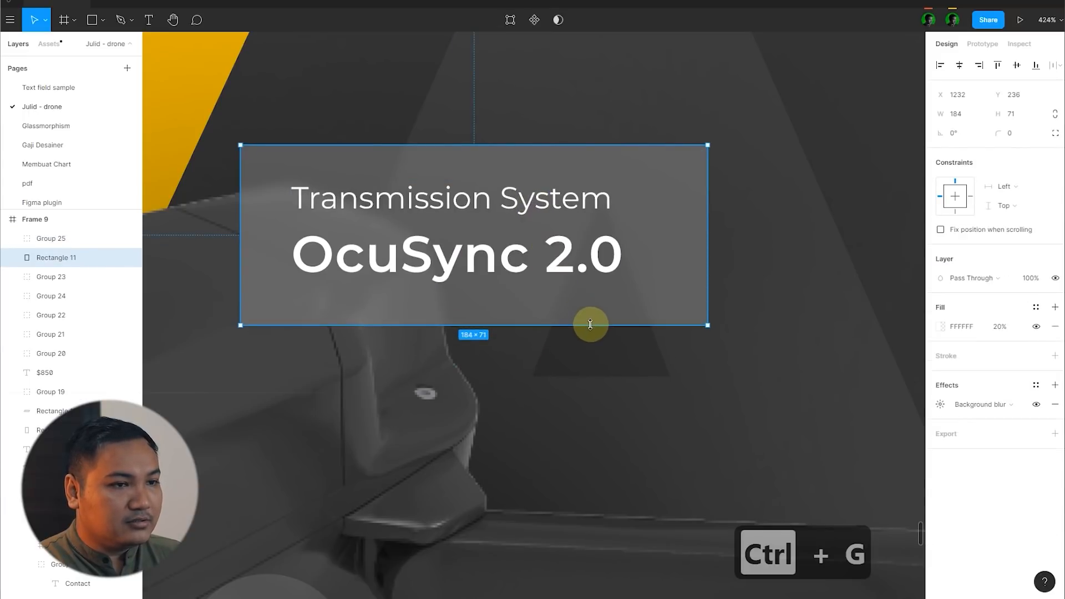
pyautogui.moveTo(706, 272); pyautogui.dragTo(671, 270)
pyautogui.scroll(-5, 747, 288)
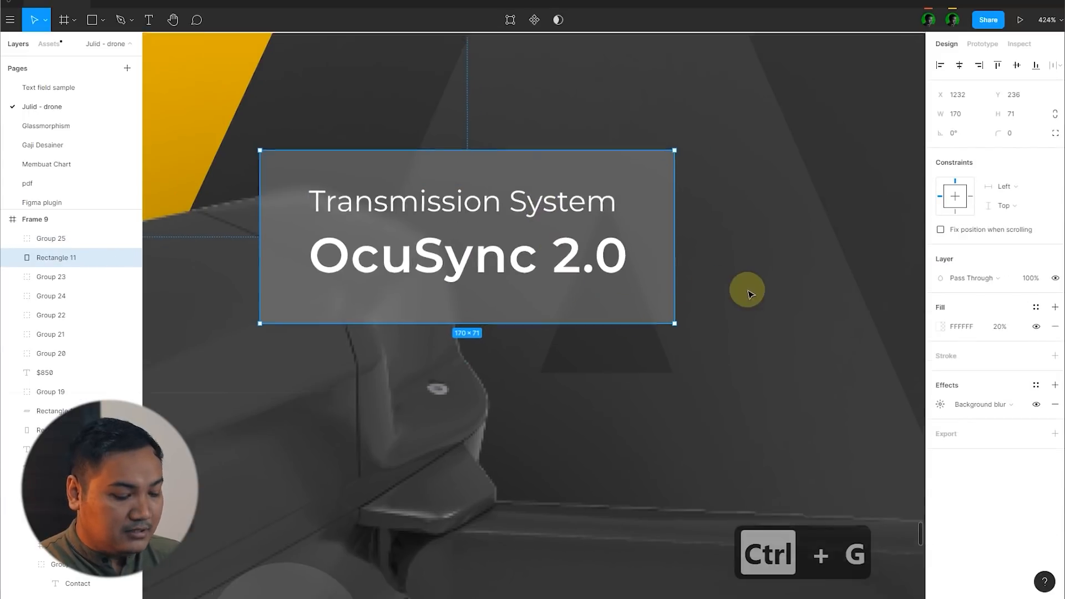
# Step: Draw a thin vertical rectangle inside the card and align it with the card's left and top edges
pyautogui.press('r')
pyautogui.scroll(6, 466, 226)
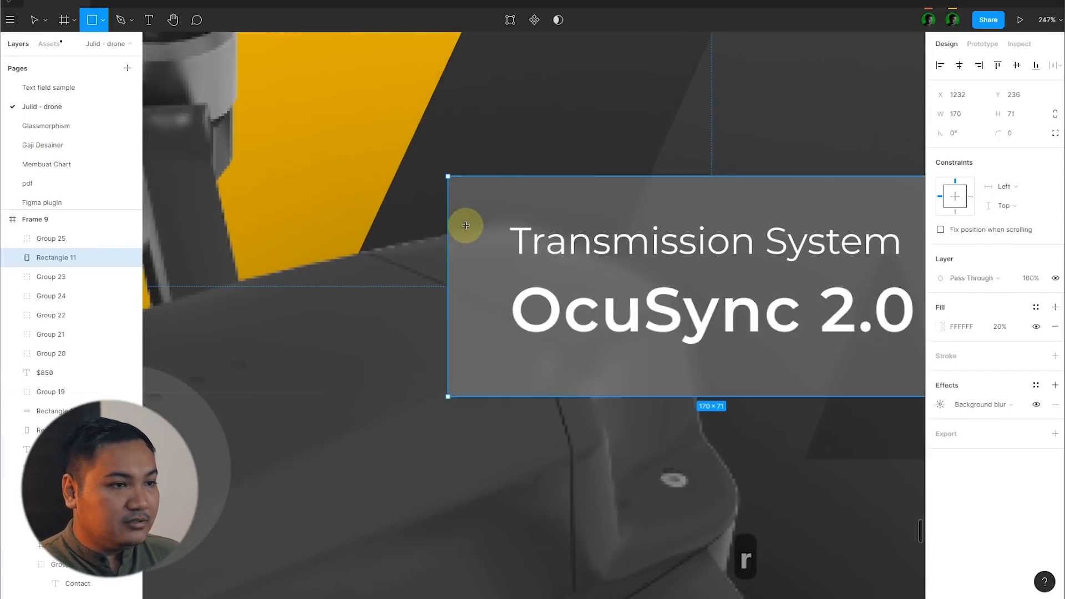
pyautogui.moveTo(467, 205); pyautogui.dragTo(473, 341)
pyautogui.keyDown('shift'); pyautogui.click(511, 297); pyautogui.keyUp('shift')
pyautogui.hotkey('alt', 'a')
pyautogui.hotkey('alt', 'w')
# Step: Set the thin bar's width to 2 and extend it down to the card's full height of 71
pyautogui.click(438, 254)
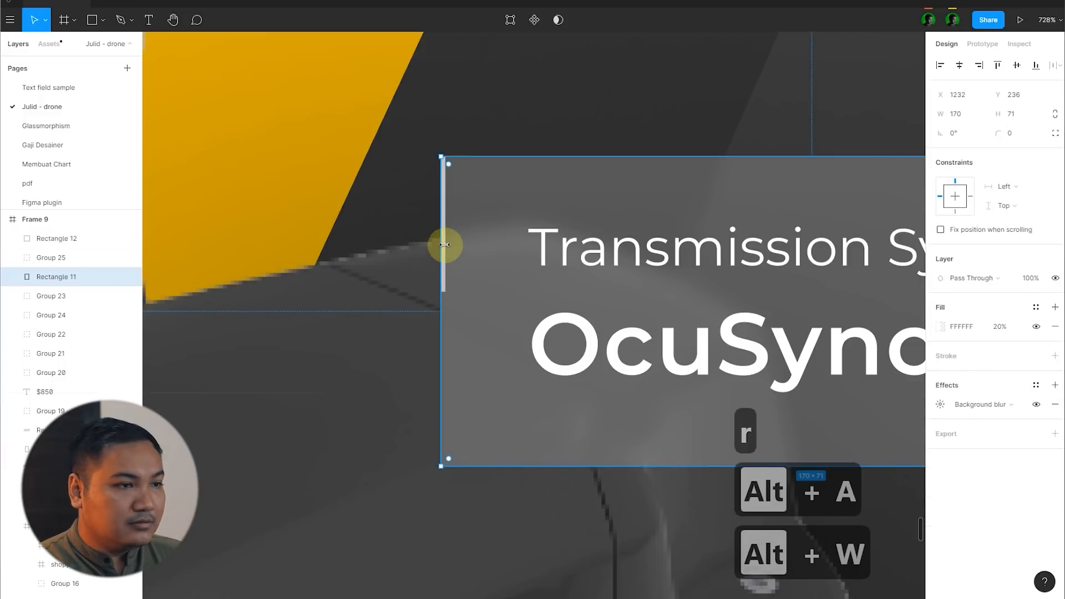
pyautogui.click(442, 238)
pyautogui.click(973, 117)
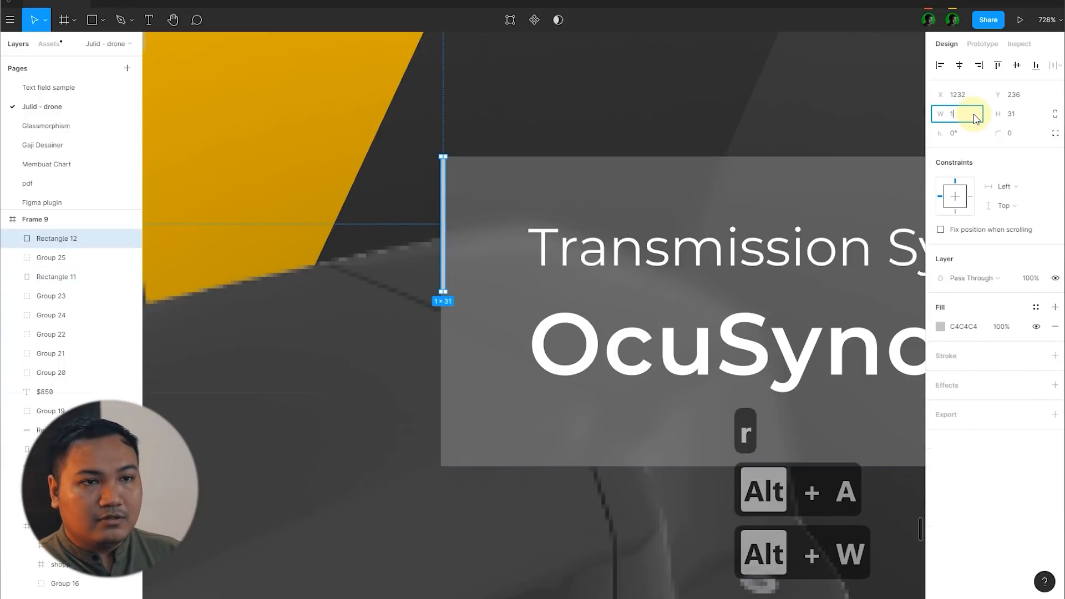
pyautogui.write('2')
pyautogui.press('Return')
pyautogui.moveTo(443, 294); pyautogui.dragTo(461, 463)
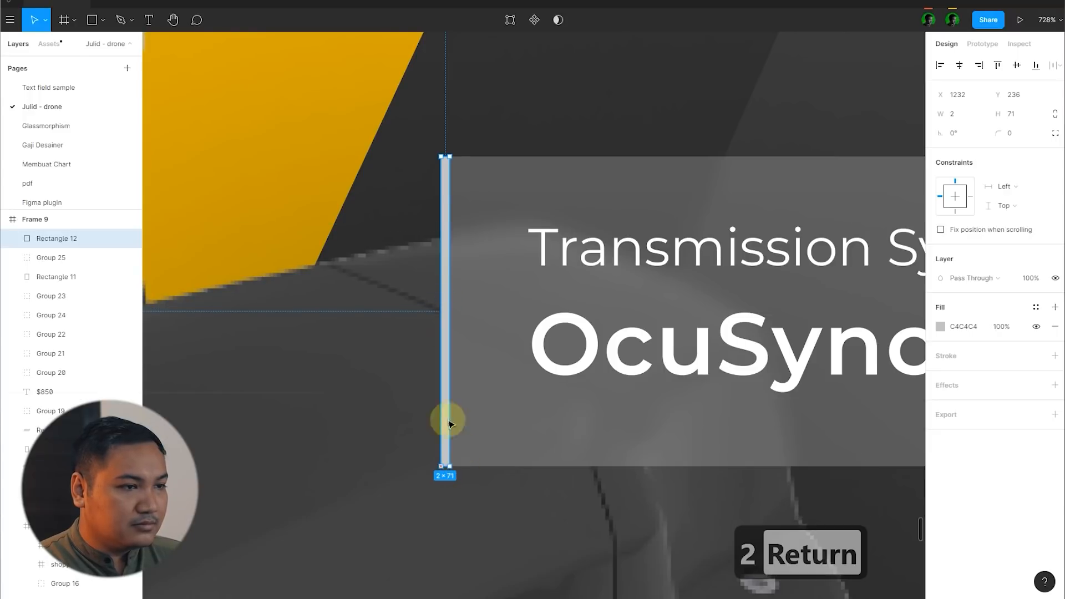
# Step: Fill the thin bar on the card's left edge with the yellow sampled from the background stripe
pyautogui.scroll(-10, 438, 282)
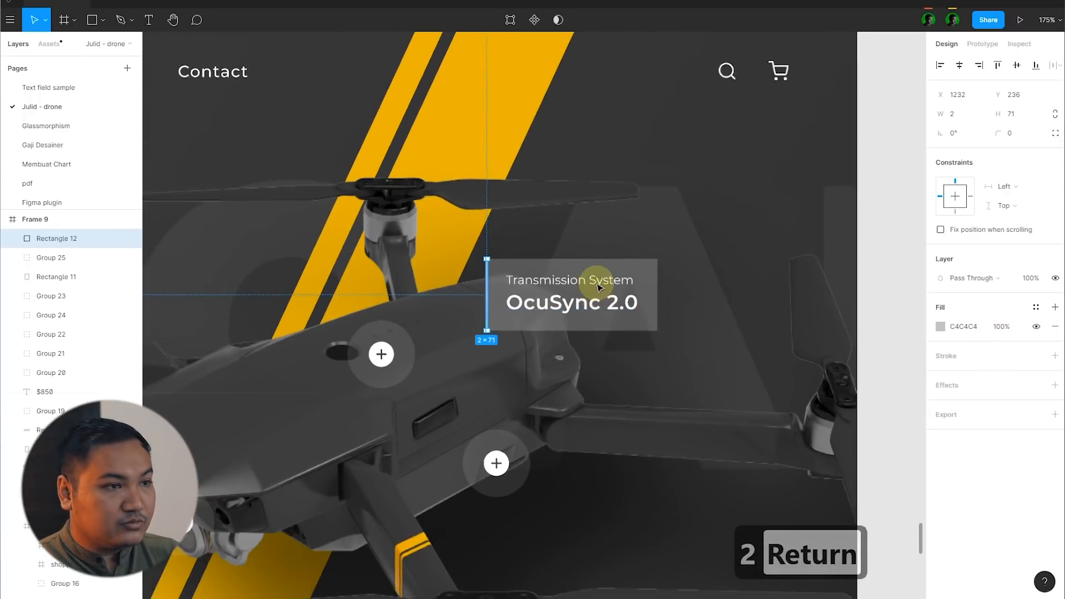
pyautogui.scroll(-3, 561, 88)
pyautogui.click(856, 268)
pyautogui.scroll(-3, 859, 283)
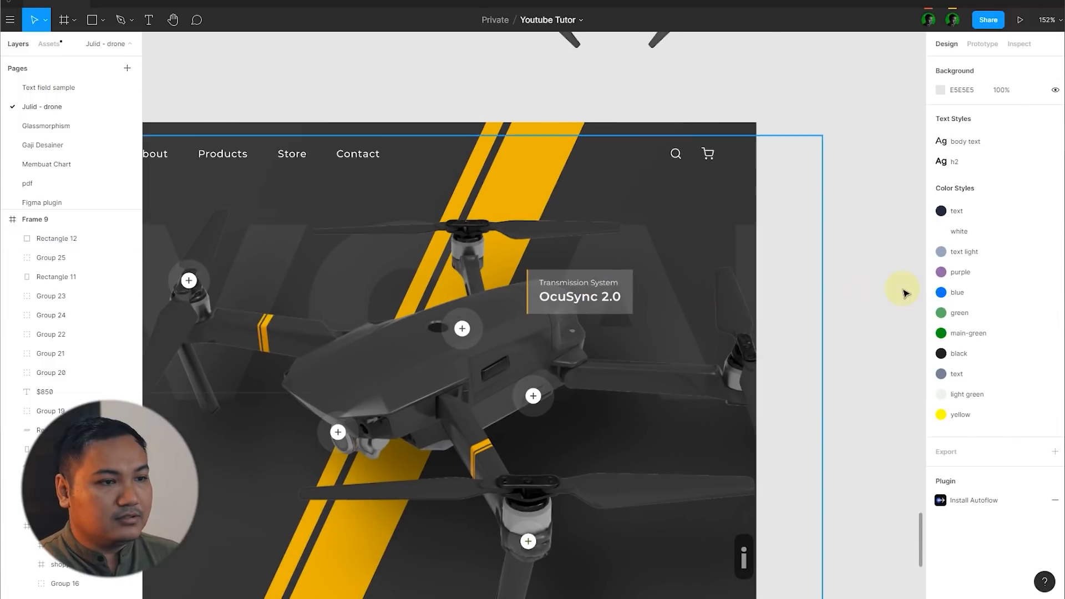
pyautogui.scroll(-2, 870, 305)
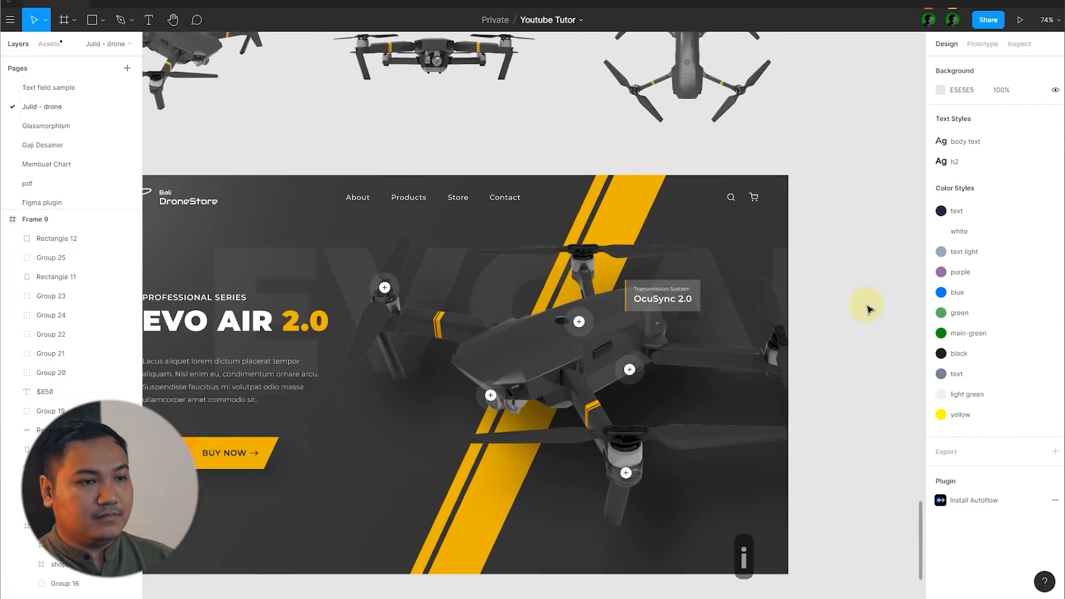
# Step: Set the Transmission System text in the card to font size 11
pyautogui.scroll(5, 826, 313)
pyautogui.click(498, 290)
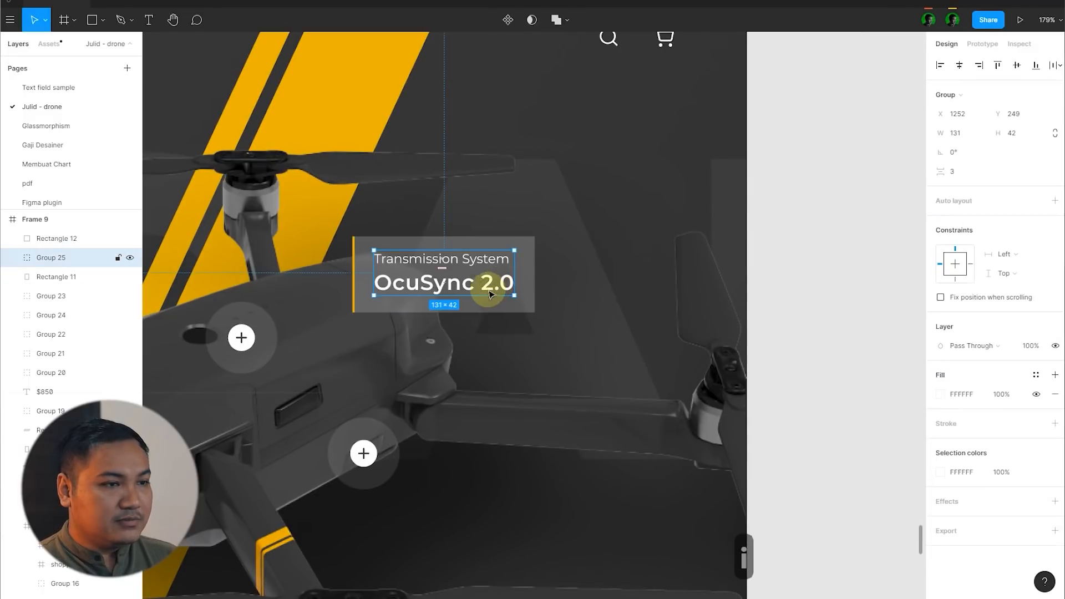
pyautogui.scroll(2, 470, 292)
pyautogui.doubleClick(512, 257)
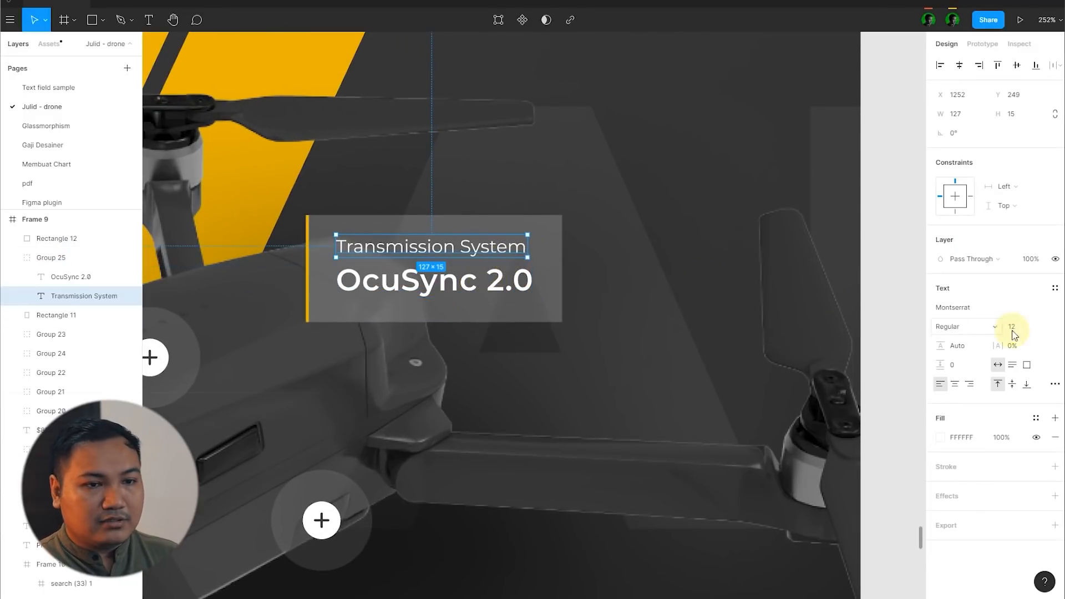
pyautogui.click(1020, 332)
pyautogui.write('11')
pyautogui.press('Return')
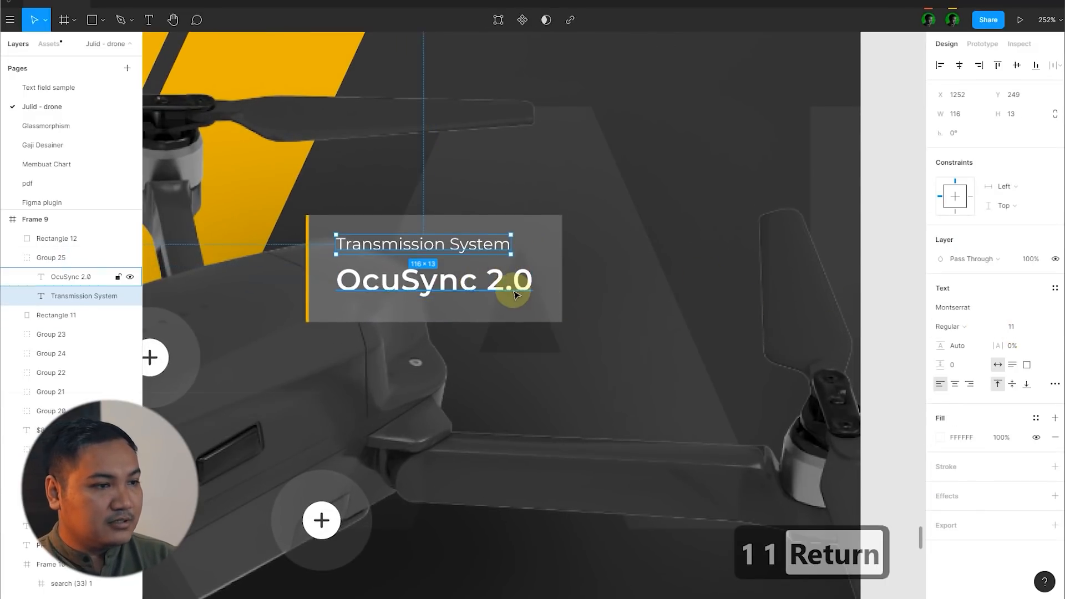
# Step: Set the OcuSync 2.0 text to font size 18 and tighten the line spacing and card width around the text
pyautogui.click(511, 285)
pyautogui.write('18')
pyautogui.press('Return')
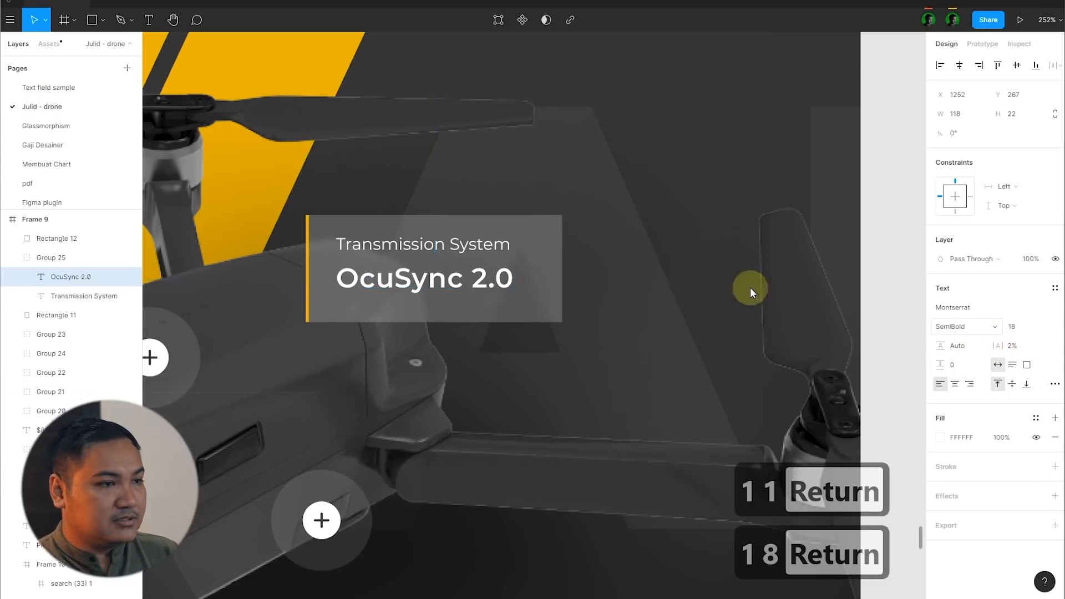
pyautogui.scroll(5, 388, 278)
pyautogui.press('Down')
# Step: Draw an angled connector line, about 97.5 × 43, from the drone body's upper hotspot to the card's left edge
pyautogui.press('p')
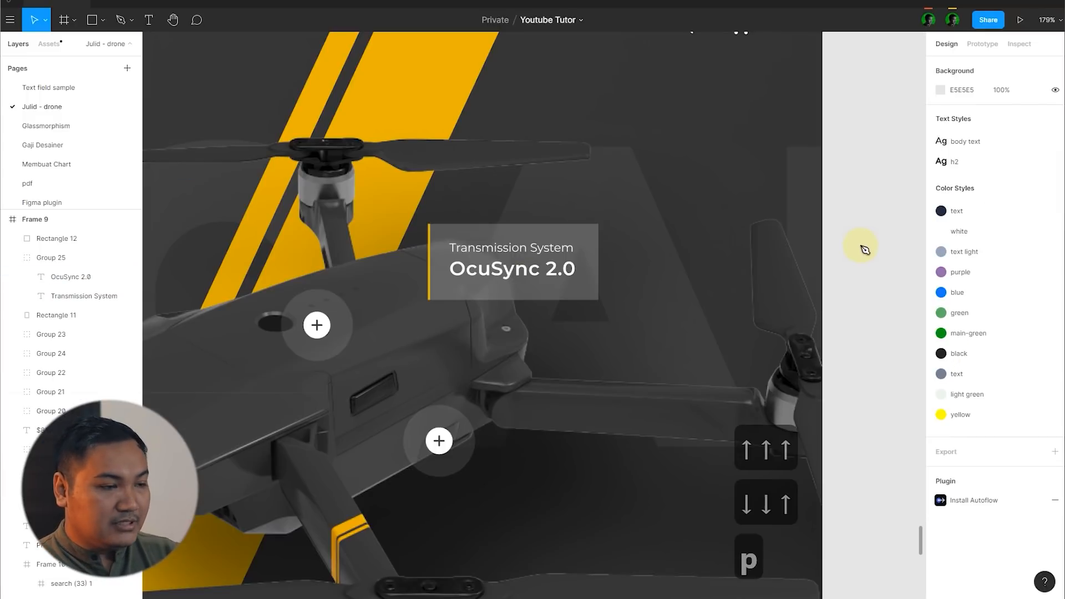
pyautogui.scroll(5, 295, 273)
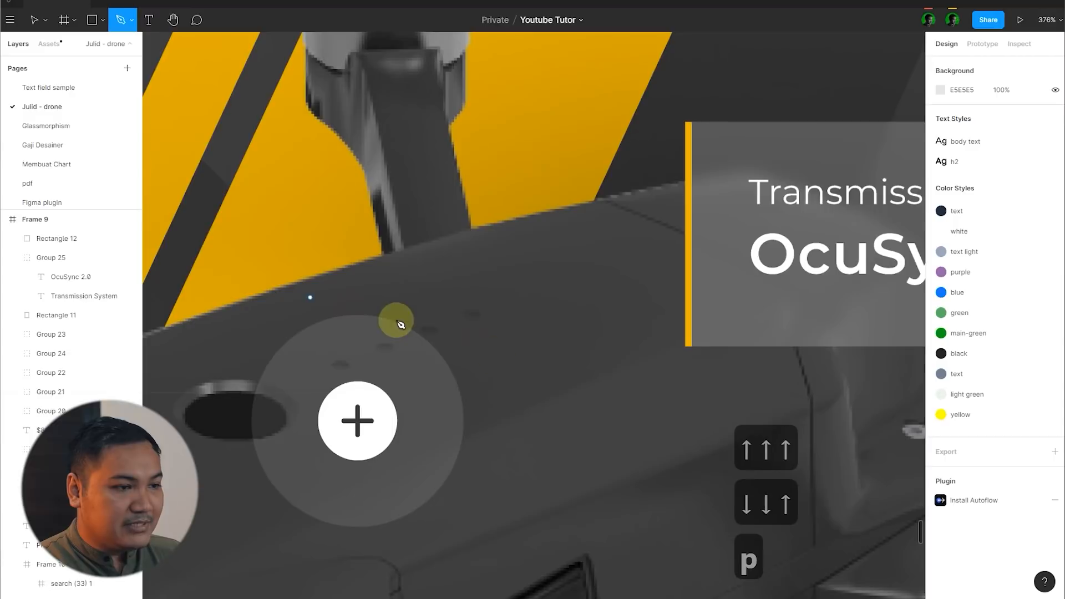
pyautogui.click(379, 395)
pyautogui.click(515, 260)
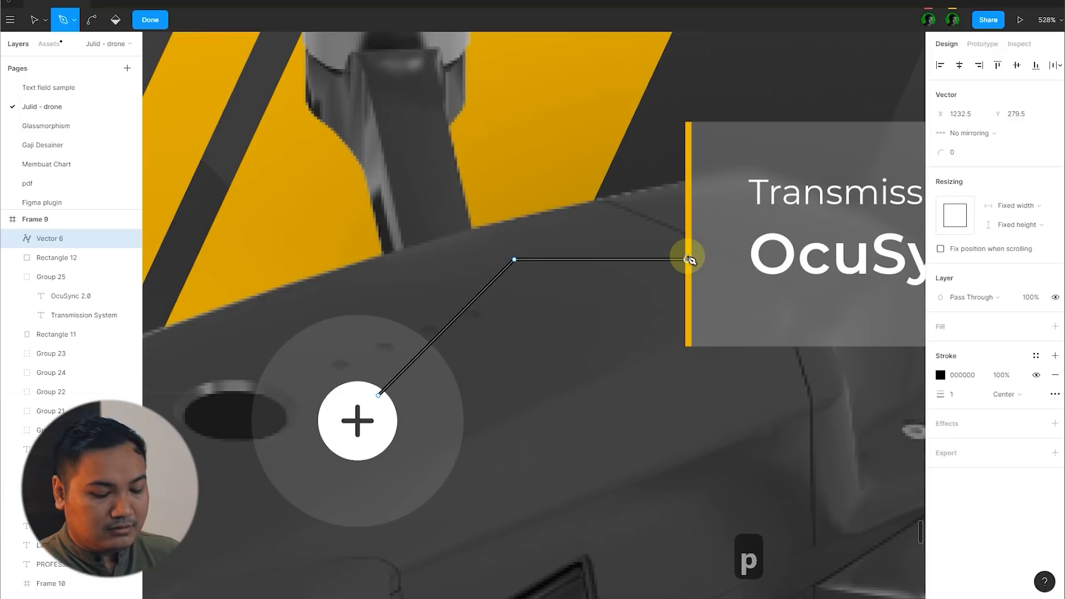
pyautogui.press('Return')
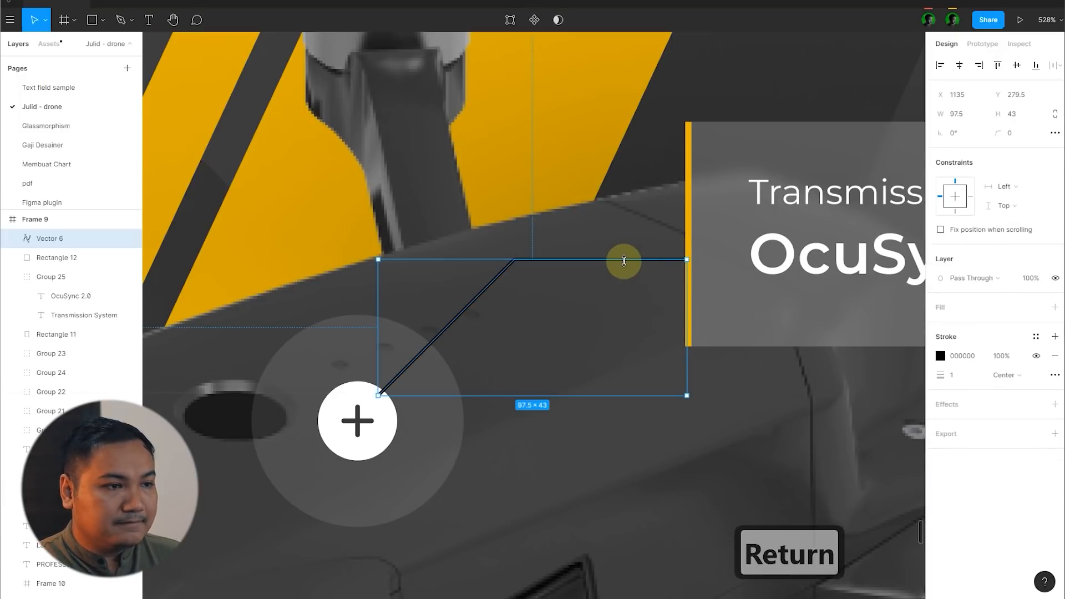
# Step: Reshape the connector so its bend and horizontal end meet the card's edge higher up, making it about 97 × 50.5
pyautogui.doubleClick(624, 260)
pyautogui.click(680, 260)
pyautogui.moveTo(688, 260); pyautogui.dragTo(697, 234)
pyautogui.hotkey('ctrl', 'z')
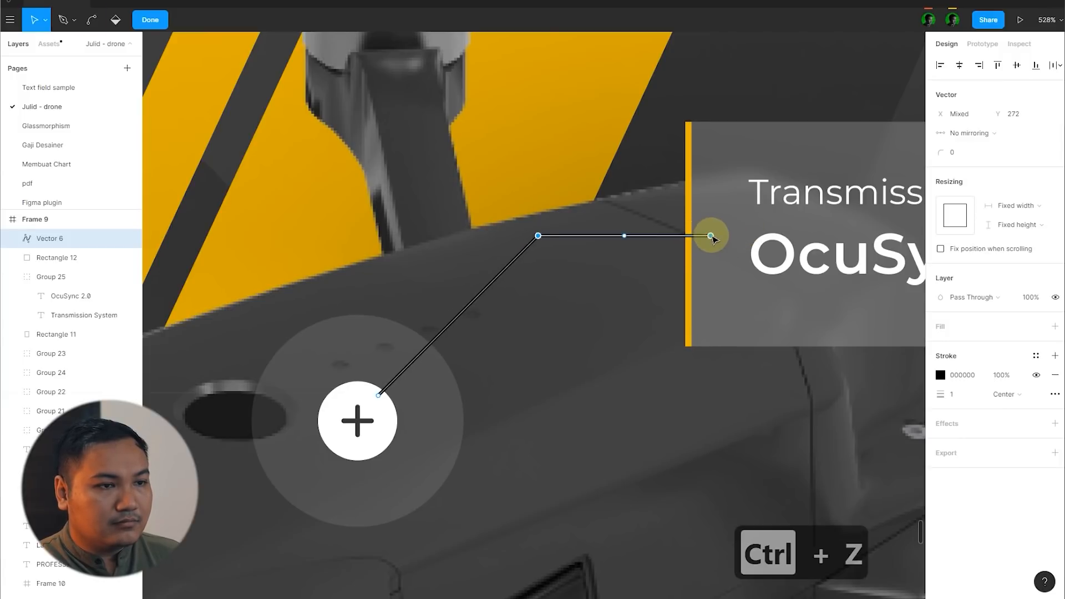
pyautogui.click(149, 19)
pyautogui.scroll(-3, 512, 252)
pyautogui.scroll(1, 564, 249)
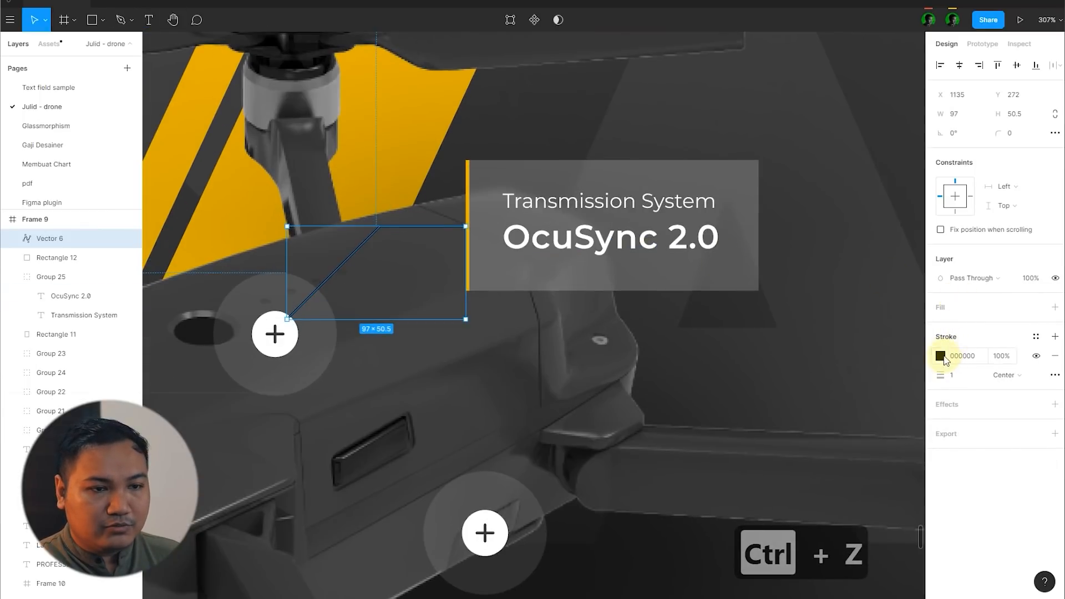
# Step: Set the connector line's stroke colour to white, FFFFFF
pyautogui.click(941, 357)
pyautogui.moveTo(843, 352); pyautogui.dragTo(776, 301)
pyautogui.scroll(-2, 460, 238)
pyautogui.click(804, 233)
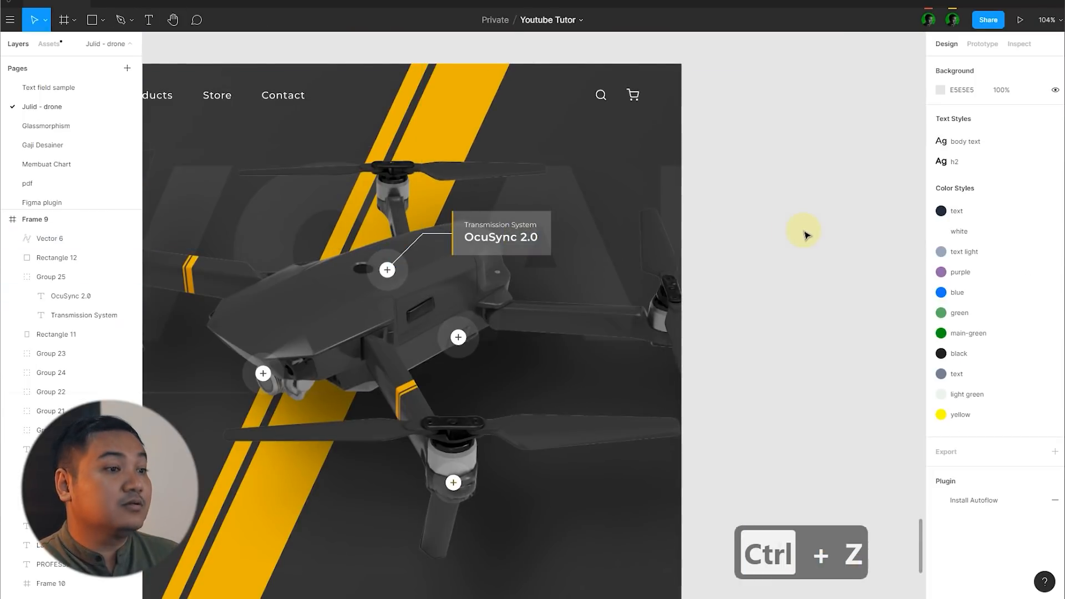
# Step: Change the connector line's stroke to the yellow EBB400 sampled from the background stripe
pyautogui.scroll(1, 446, 233)
pyautogui.click(441, 235)
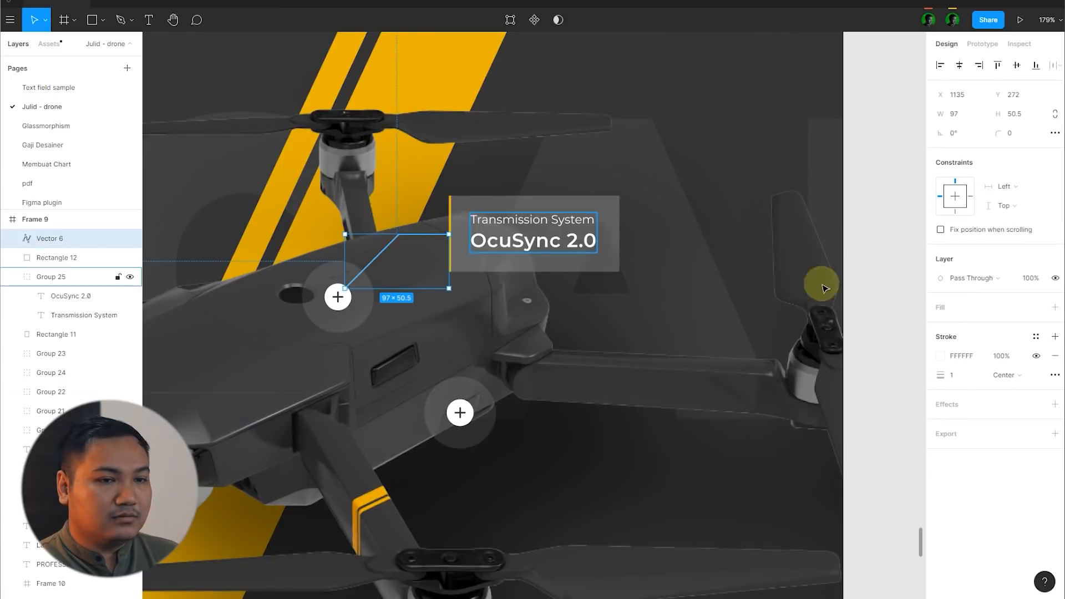
pyautogui.click(941, 357)
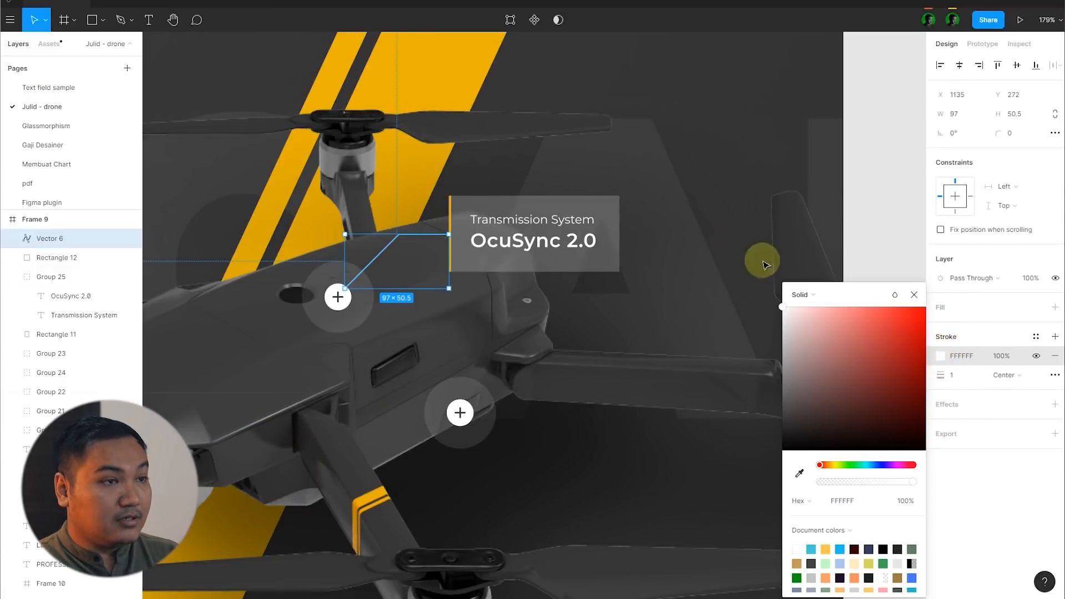
pyautogui.scroll(2, 555, 127)
pyautogui.press('i')
pyautogui.click(491, 121)
pyautogui.click(571, 49)
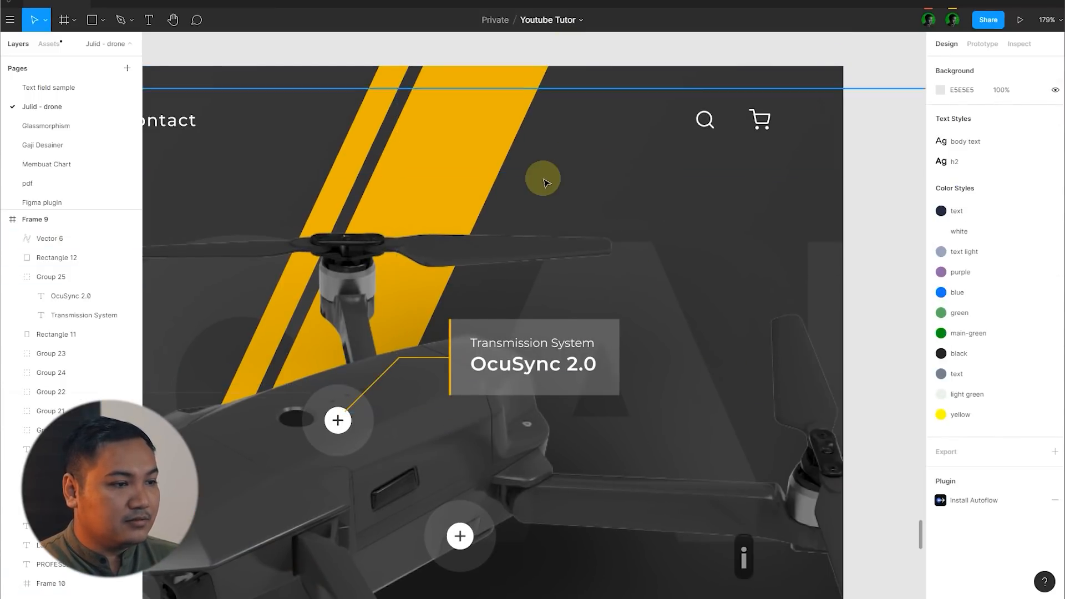
# Step: Recolour both the connector line and the card's left accent bar to white, FFFFFF
pyautogui.scroll(-5, 545, 182)
pyautogui.scroll(8, 488, 268)
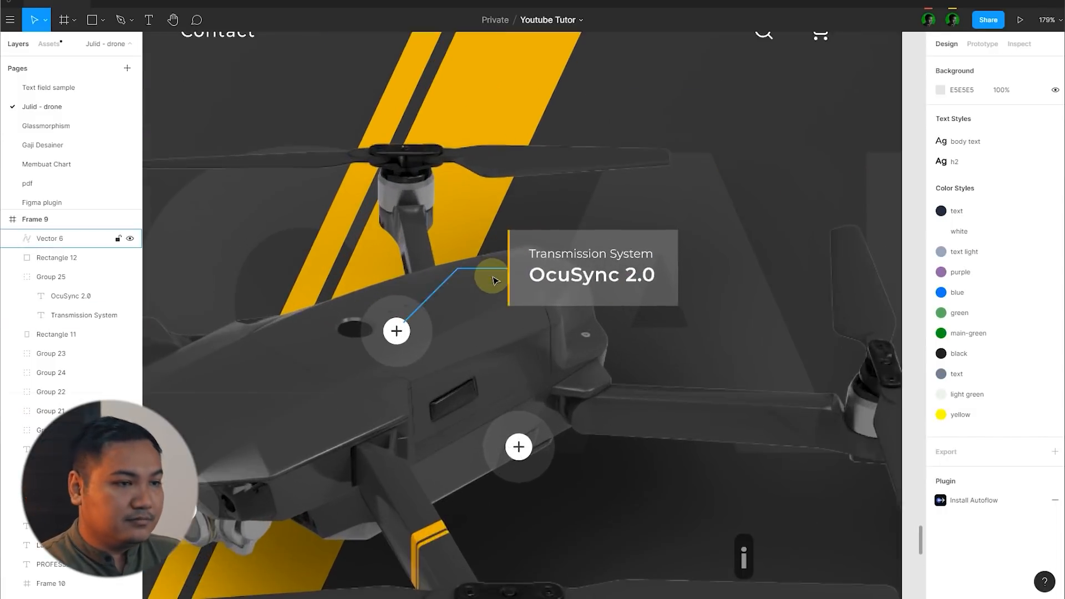
pyautogui.click(493, 264)
pyautogui.keyDown('shift'); pyautogui.click(523, 246); pyautogui.keyUp('shift')
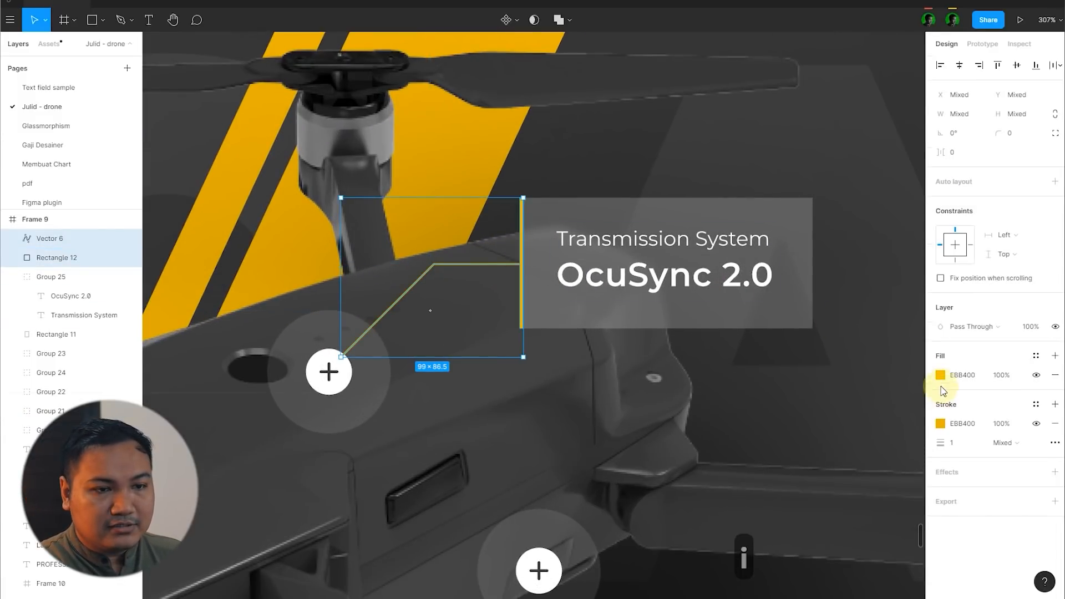
pyautogui.click(940, 375)
pyautogui.moveTo(887, 356); pyautogui.dragTo(638, 230)
pyautogui.scroll(-5, 487, 234)
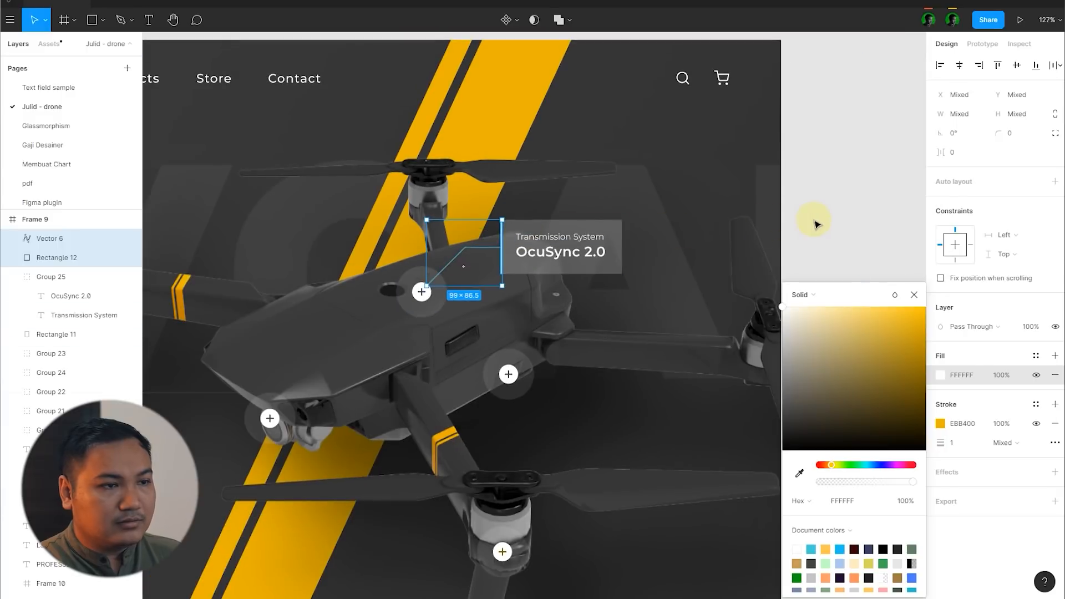
pyautogui.click(813, 224)
pyautogui.scroll(-3, 907, 222)
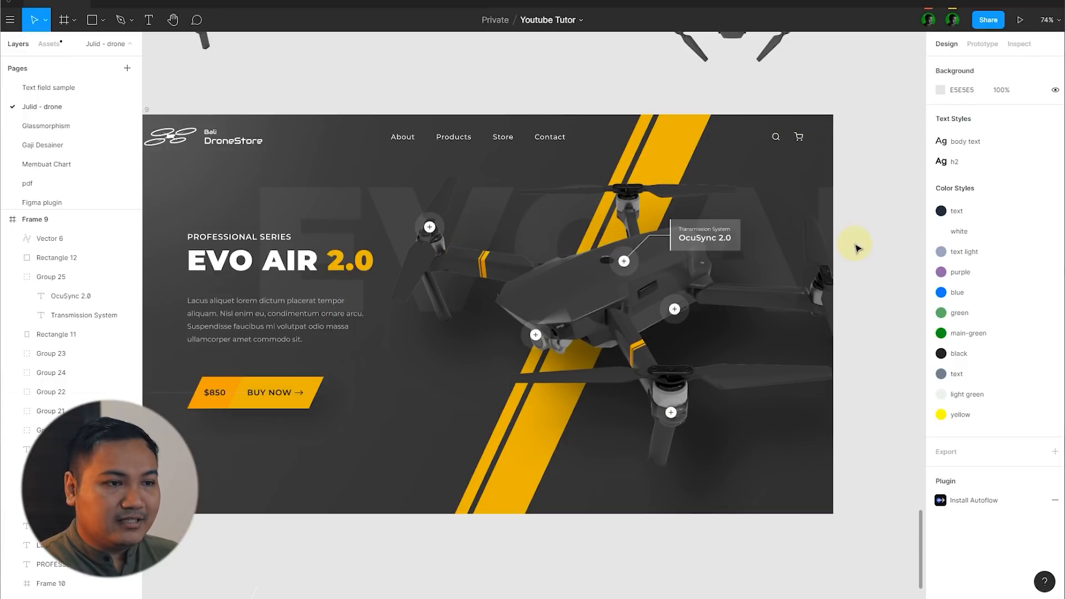
# Step: Replace the white in the hotspot linked to the card with the yellow EBB400 sampled from the background stripe
pyautogui.scroll(7, 721, 258)
pyautogui.click(524, 282)
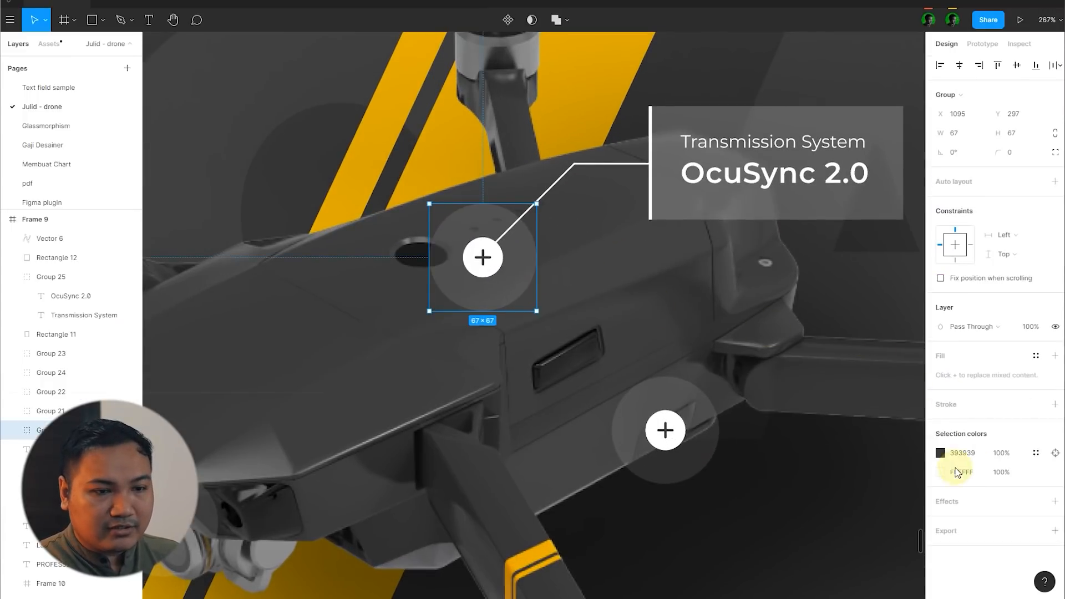
pyautogui.click(941, 474)
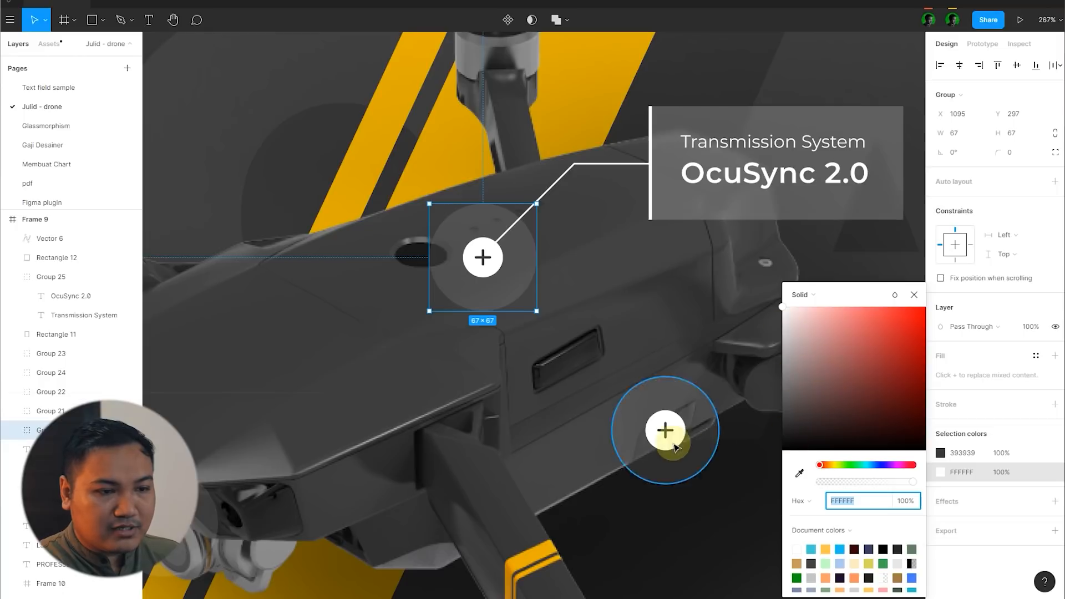
pyautogui.scroll(-3, 674, 446)
pyautogui.click(799, 473)
pyautogui.click(731, 108)
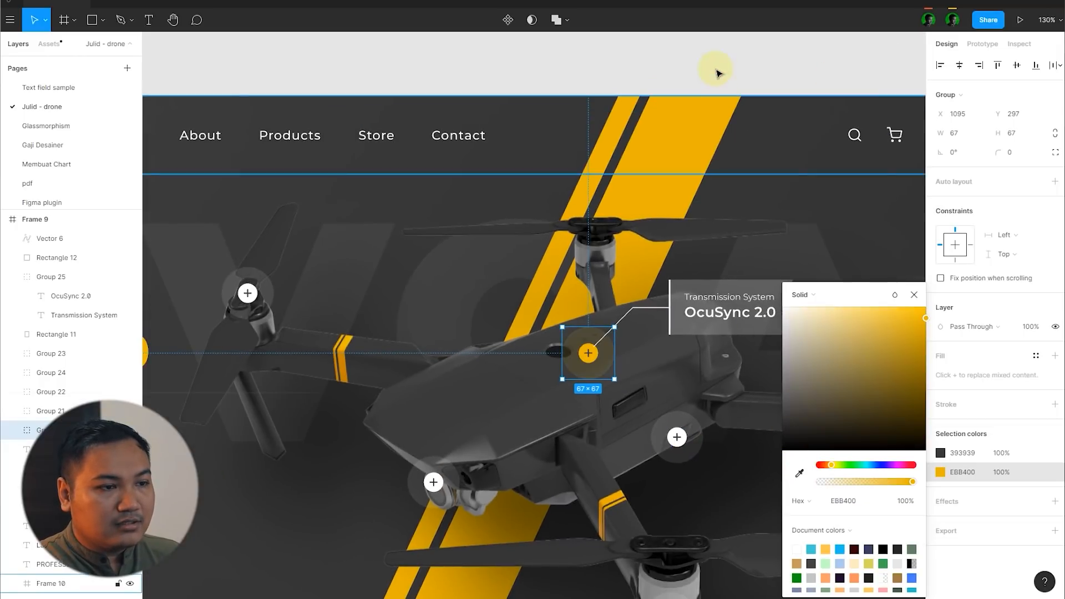
# Step: Change the connector line's stroke to the yellow EBB400 sampled from the linked hotspot
pyautogui.click(718, 73)
pyautogui.scroll(4, 618, 382)
pyautogui.scroll(-5, 571, 343)
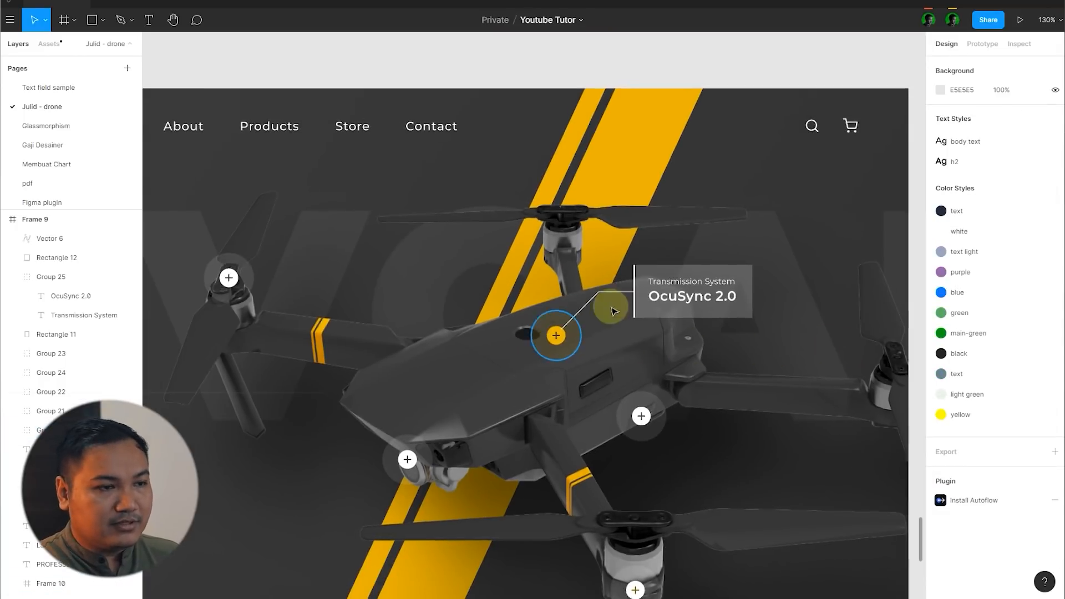
pyautogui.scroll(5, 613, 310)
pyautogui.click(599, 275)
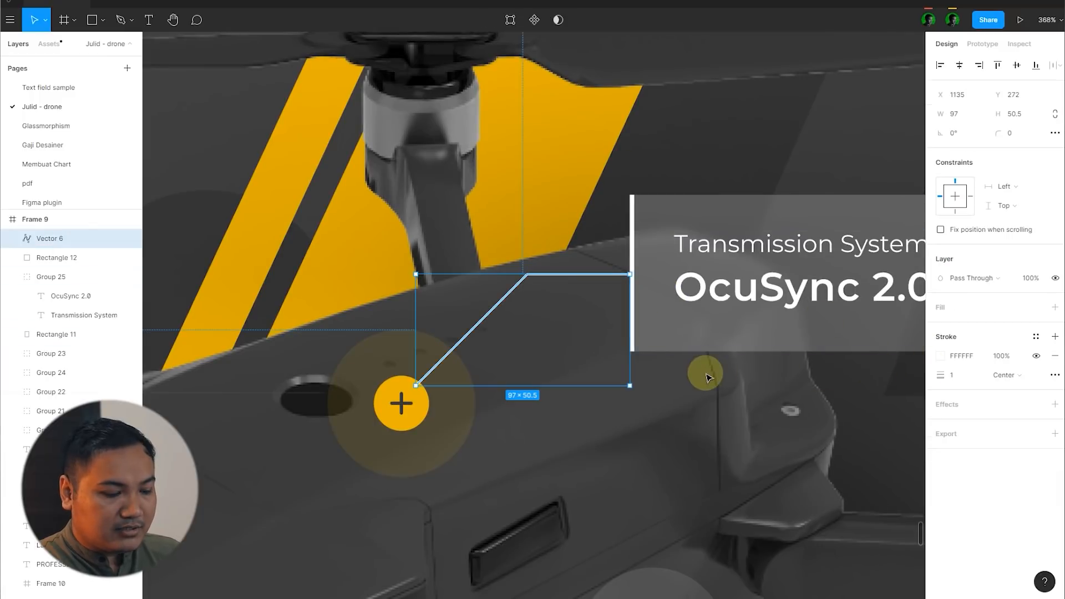
pyautogui.press('i')
pyautogui.click(422, 401)
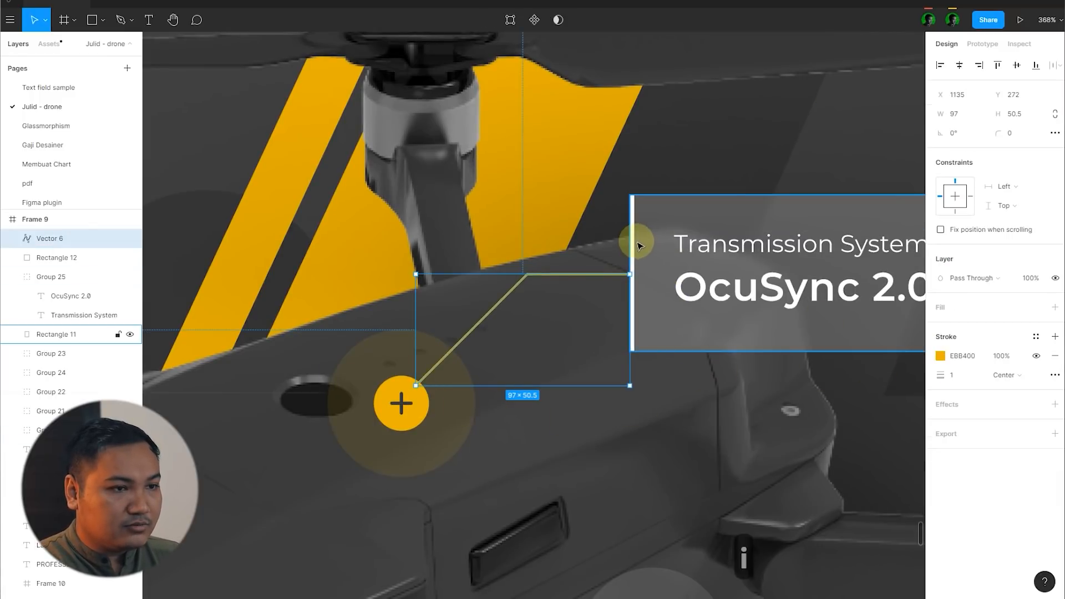
# Step: Fill the feature card's left accent bar with the yellow EBB400 sampled from the hotspot
pyautogui.click(638, 245)
pyautogui.press('i')
pyautogui.click(424, 402)
pyautogui.scroll(-3, 585, 294)
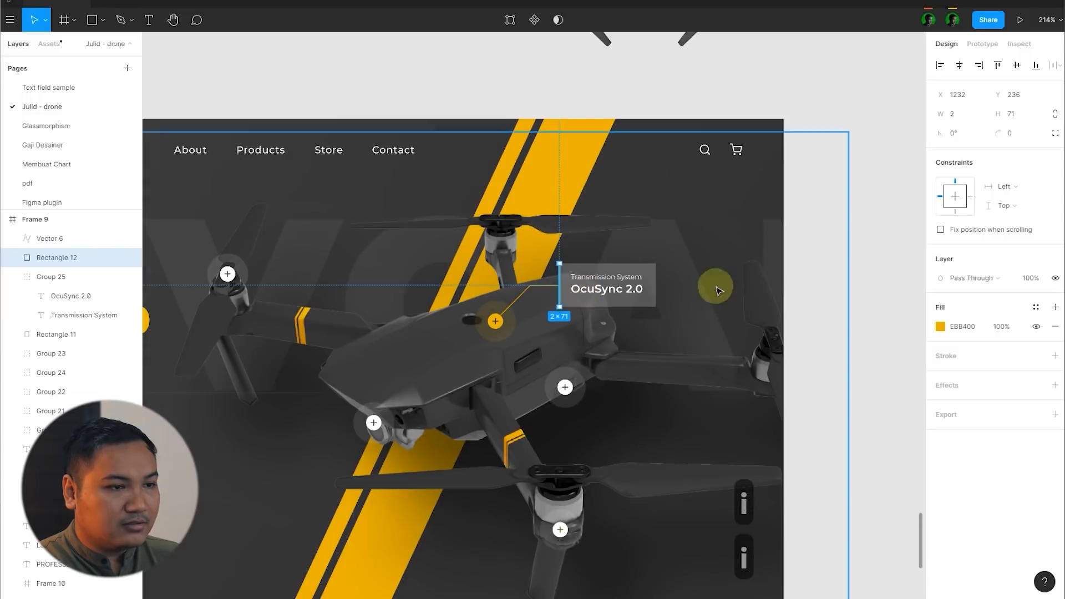
pyautogui.click(878, 282)
pyautogui.scroll(-3, 878, 282)
# Step: Rotate the plus icon inside the yellow hotspot by 45° to make it a close cross
pyautogui.scroll(3, 879, 294)
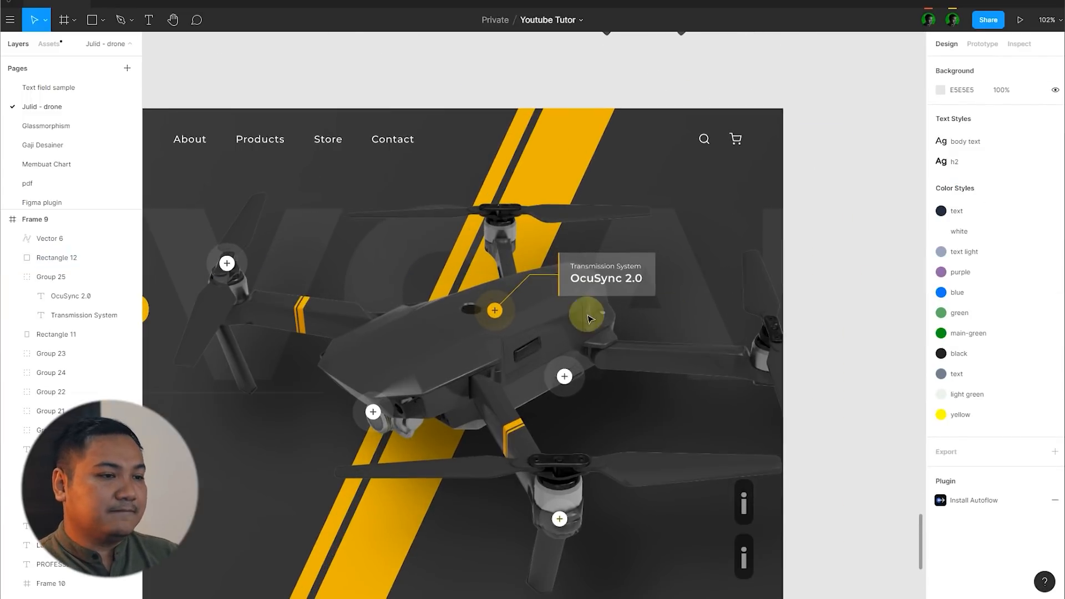
pyautogui.scroll(5, 474, 320)
pyautogui.scroll(2, 495, 315)
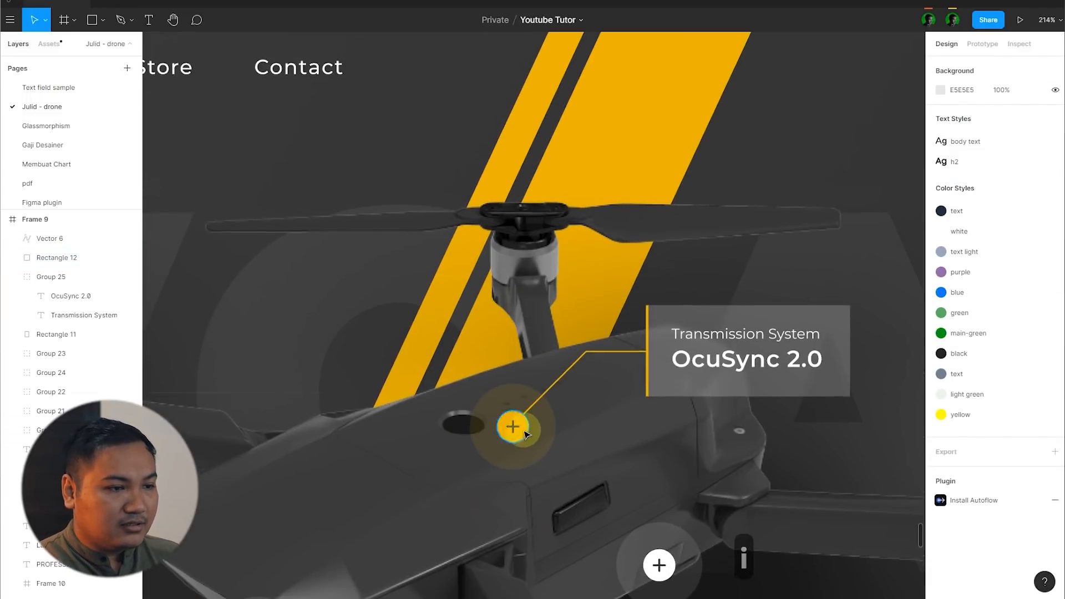
pyautogui.scroll(3, 527, 433)
pyautogui.scroll(-5, 567, 349)
pyautogui.scroll(5, 514, 198)
pyautogui.doubleClick(513, 201)
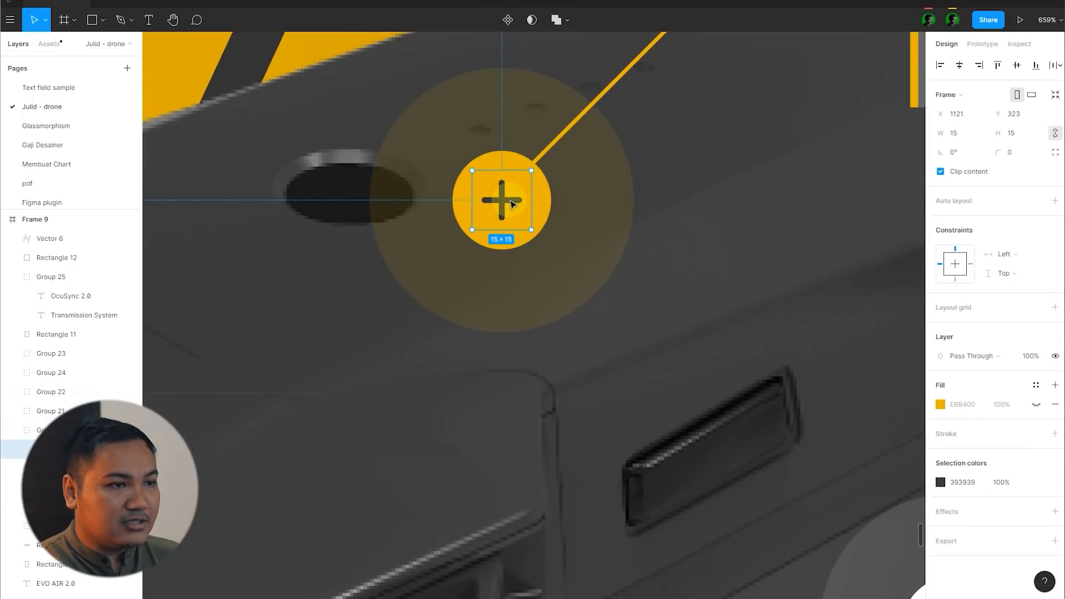
pyautogui.scroll(3, 512, 200)
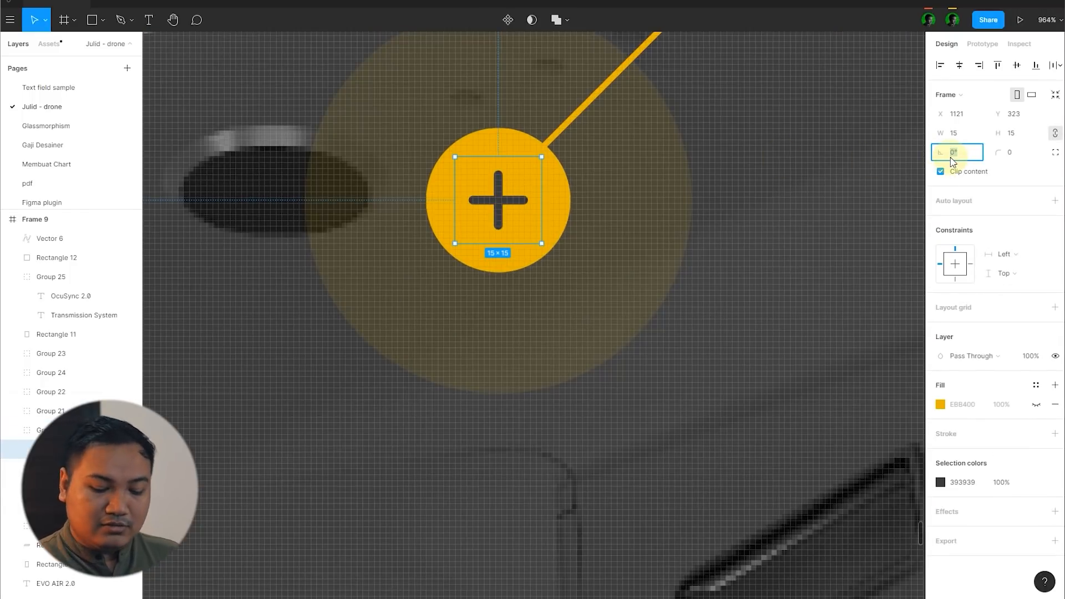
pyautogui.write('45')
pyautogui.press('Return')
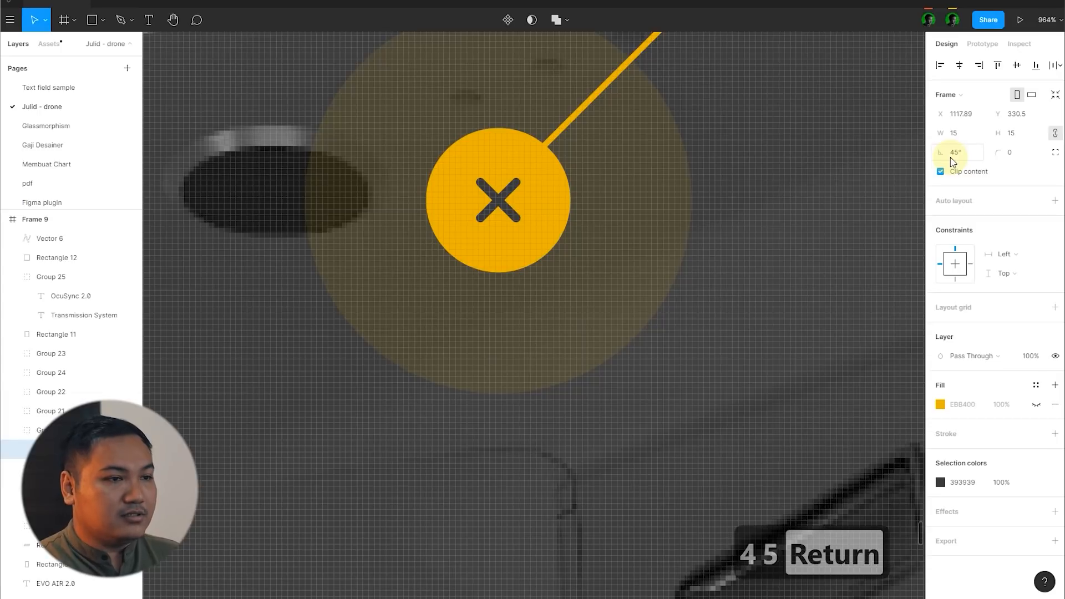
pyautogui.scroll(-1, 423, 223)
pyautogui.scroll(-10, 423, 223)
pyautogui.click(838, 222)
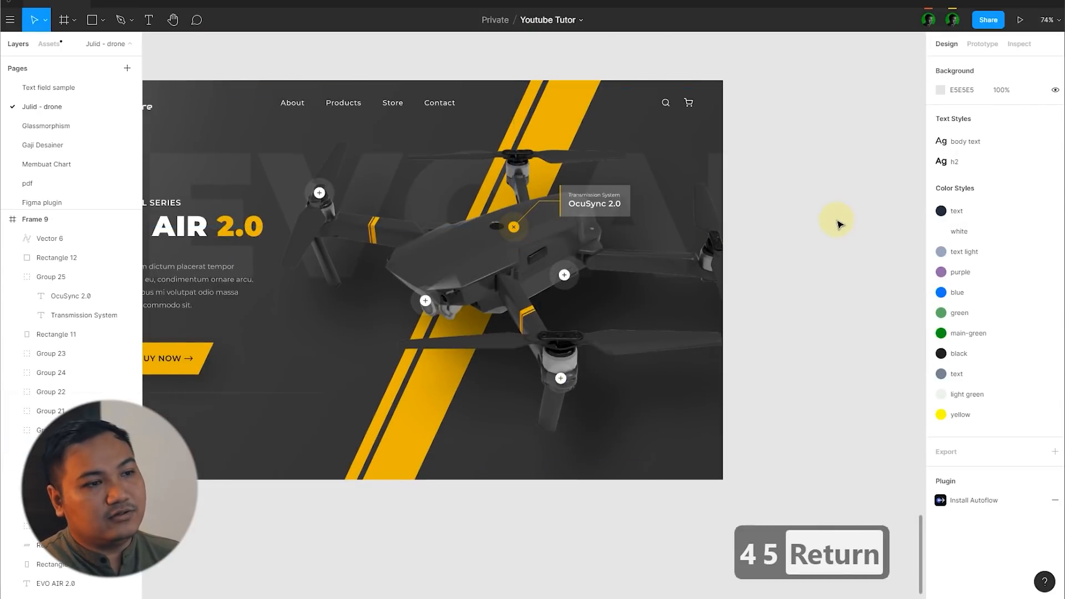
# Step: Compare the dark homepage frame with the original light homepage design
pyautogui.scroll(-2, 838, 222)
pyautogui.scroll(1, 808, 197)
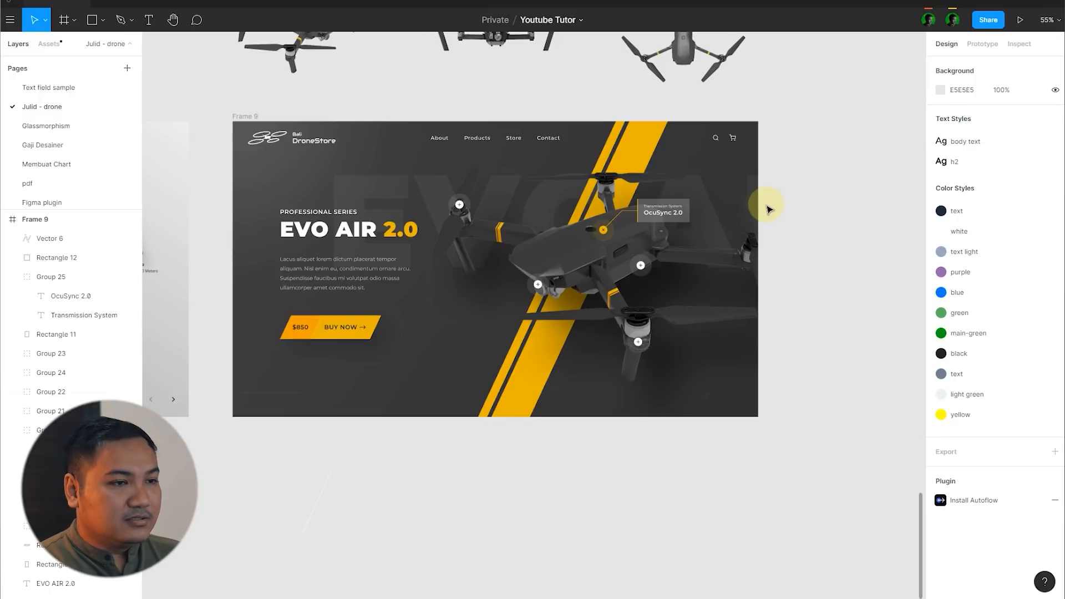
pyautogui.scroll(1, 769, 209)
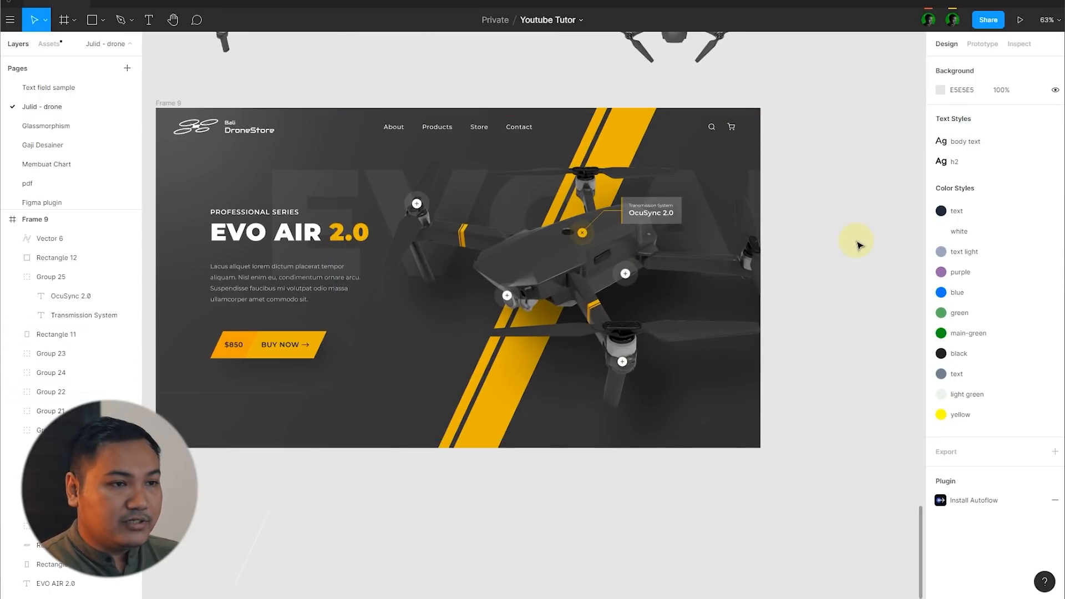
pyautogui.scroll(-4, 857, 245)
pyautogui.scroll(4, 327, 243)
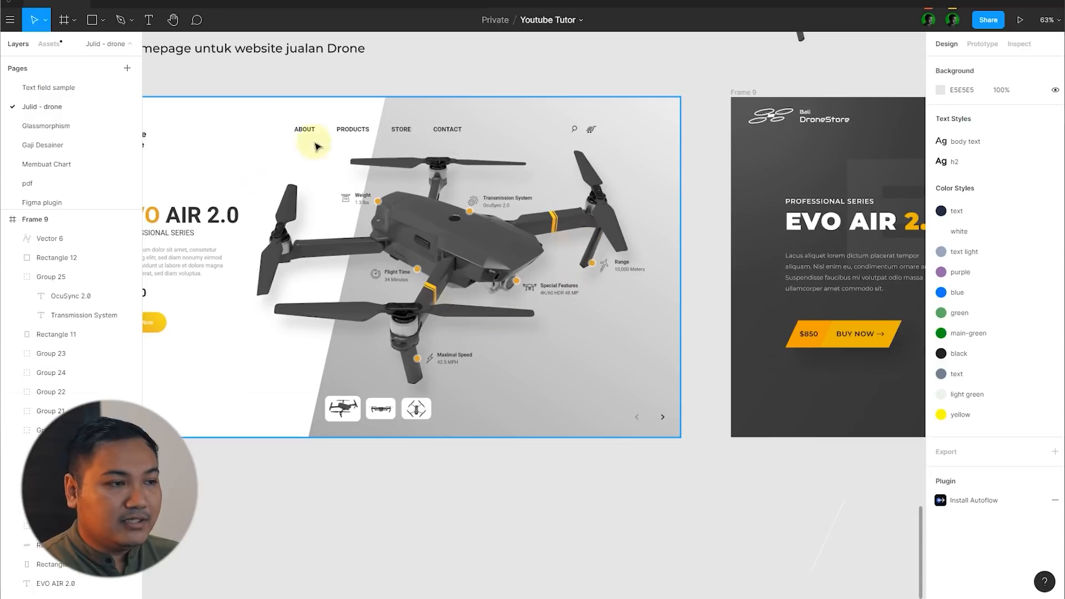
pyautogui.scroll(-4, 280, 235)
pyautogui.scroll(4, 757, 227)
pyautogui.scroll(2, 431, 251)
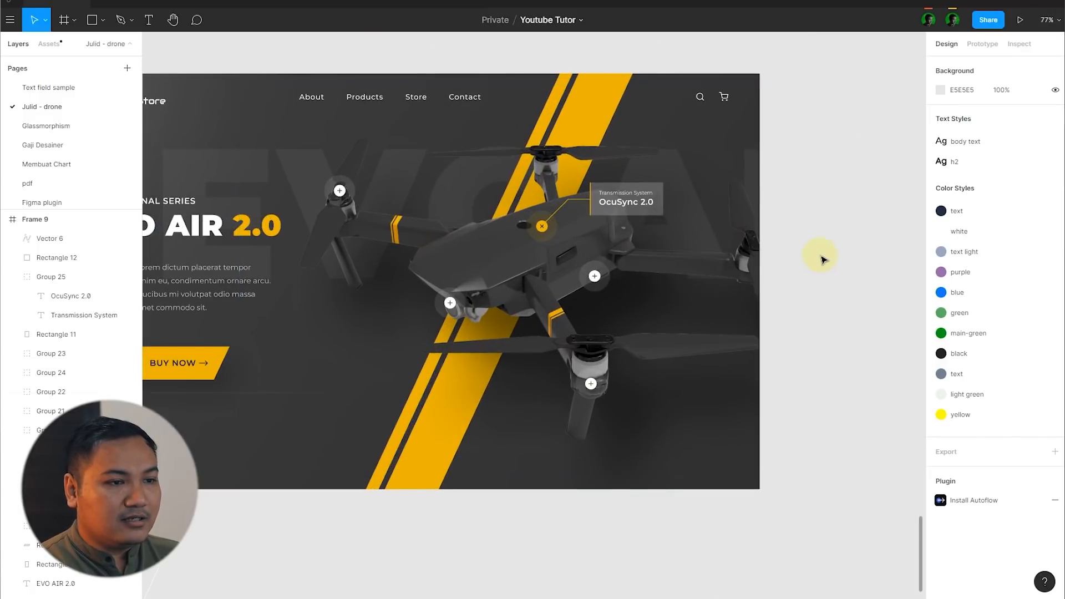
pyautogui.scroll(1, 701, 271)
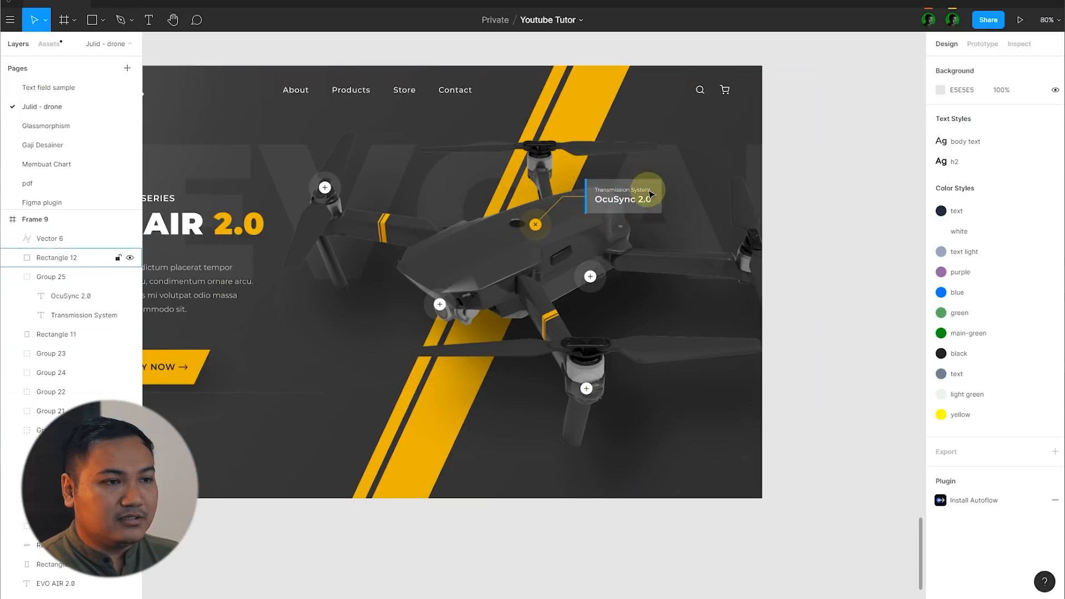
pyautogui.scroll(-5, 835, 163)
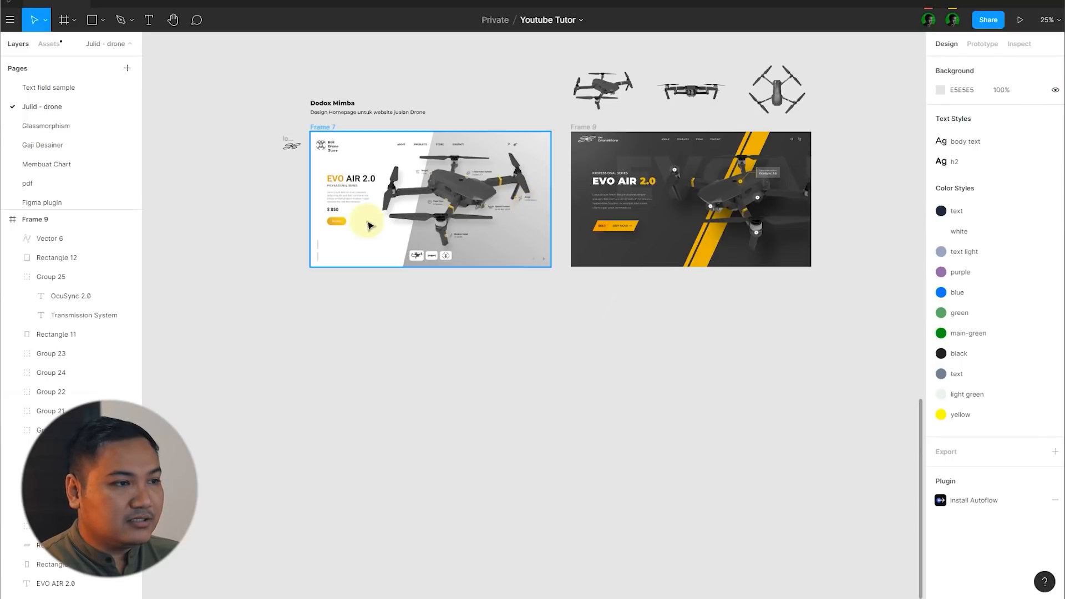
pyautogui.scroll(3, 344, 244)
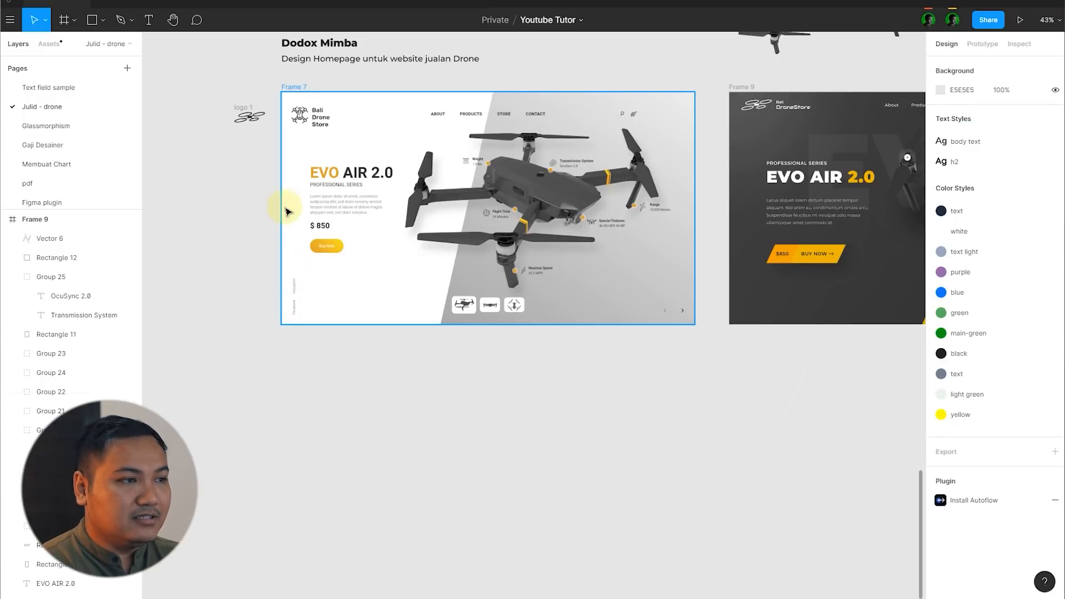
pyautogui.scroll(-3, 577, 321)
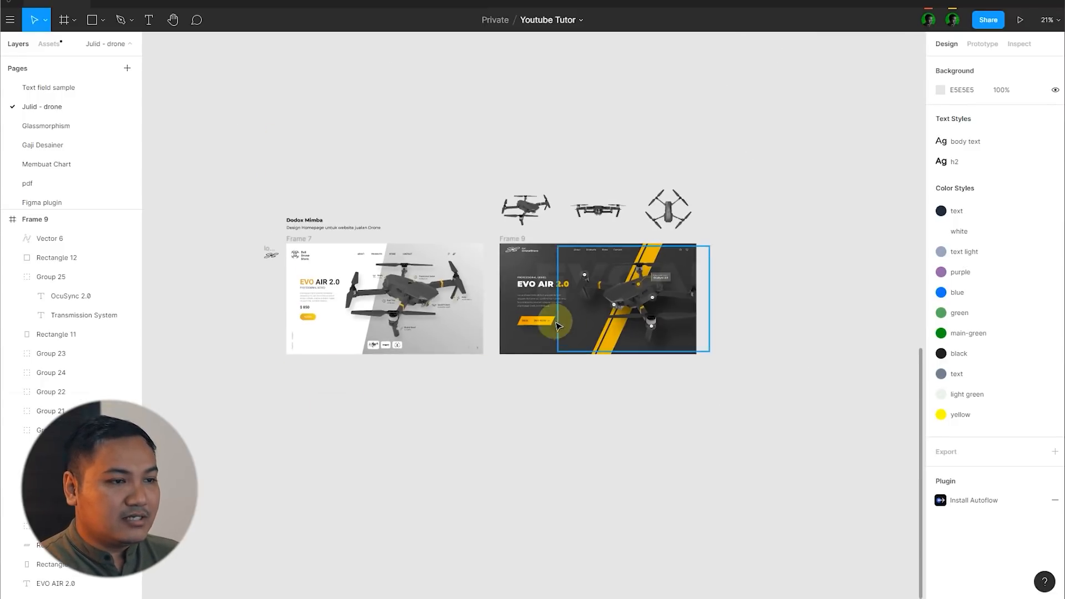
# Step: Duplicate the description paragraph below the BUY NOW button, change its text to "Facebook" and give it auto width
pyautogui.scroll(5, 554, 311)
pyautogui.click(556, 304)
pyautogui.moveTo(556, 303); pyautogui.dragTo(564, 408)
pyautogui.doubleClick(569, 416)
pyautogui.write('Facebook')
pyautogui.press('Escape')
pyautogui.scroll(3, 678, 433)
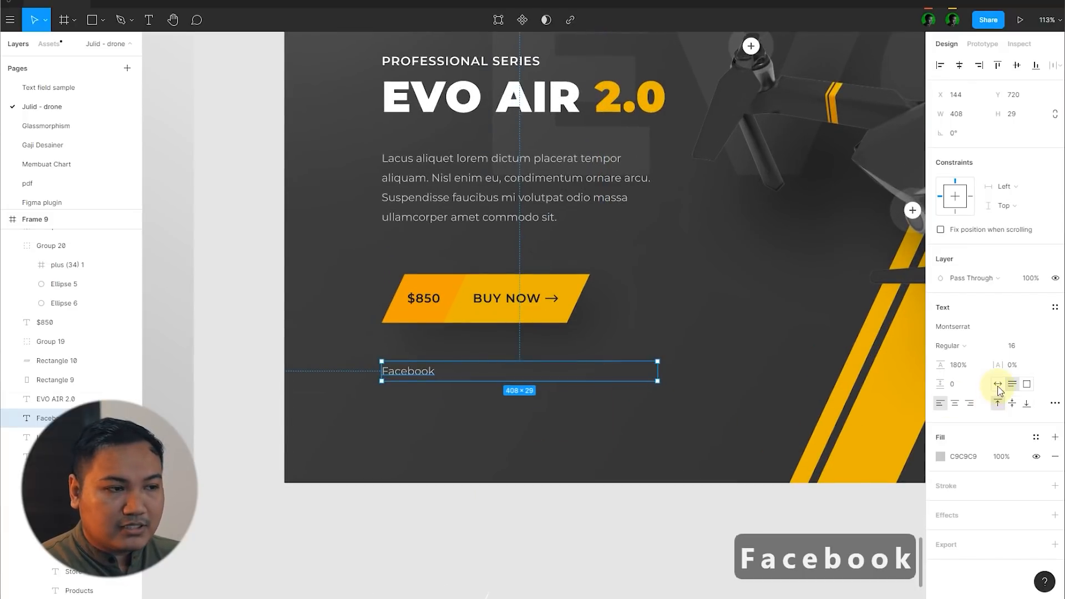
pyautogui.scroll(-5, 718, 434)
pyautogui.click(683, 457)
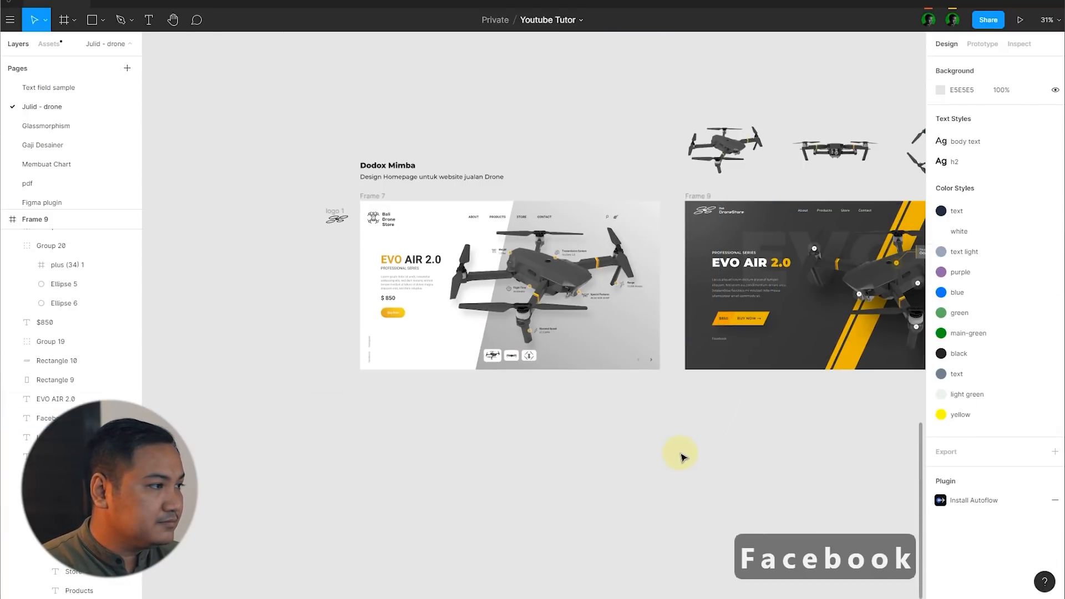
# Step: Duplicate the Facebook label to its right and change the copy's text to "Instagram"
pyautogui.scroll(5, 721, 344)
pyautogui.click(309, 321)
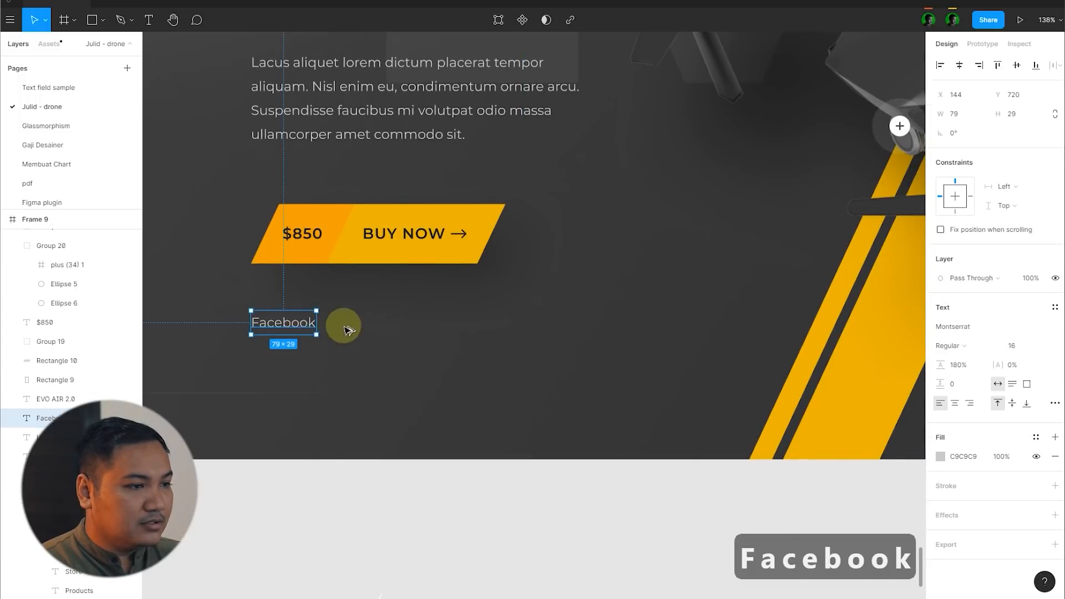
pyautogui.moveTo(348, 331); pyautogui.dragTo(386, 331)
pyautogui.doubleClick(391, 327)
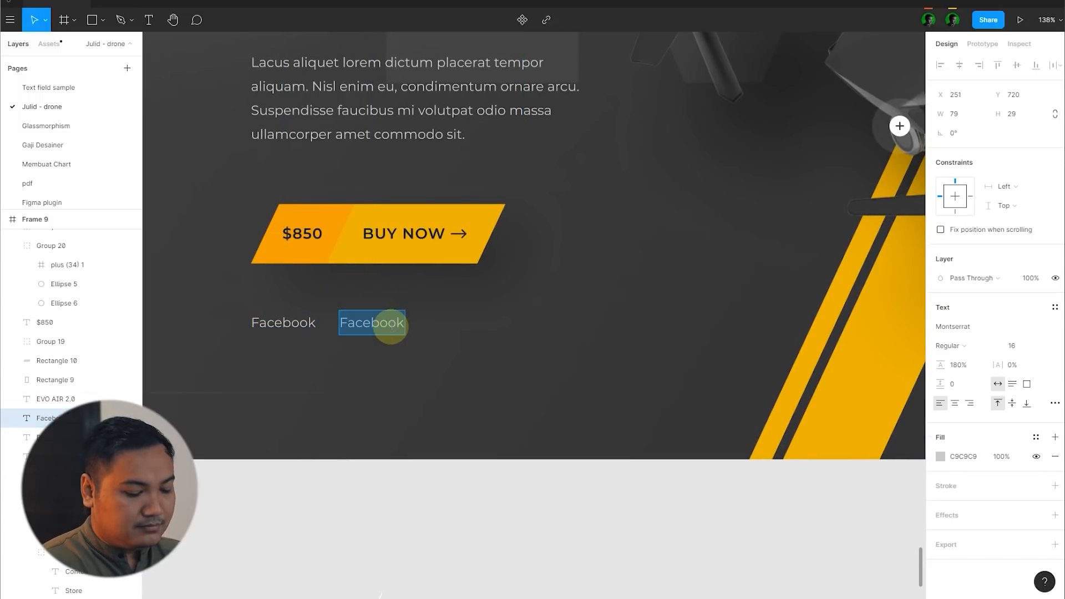
pyautogui.write('Instagram')
pyautogui.press('Escape')
# Step: Group the Facebook and Instagram labels and rotate the group 90°
pyautogui.keyDown('shift'); pyautogui.click(274, 325); pyautogui.keyUp('shift')
pyautogui.hotkey('ctrl', 'g')
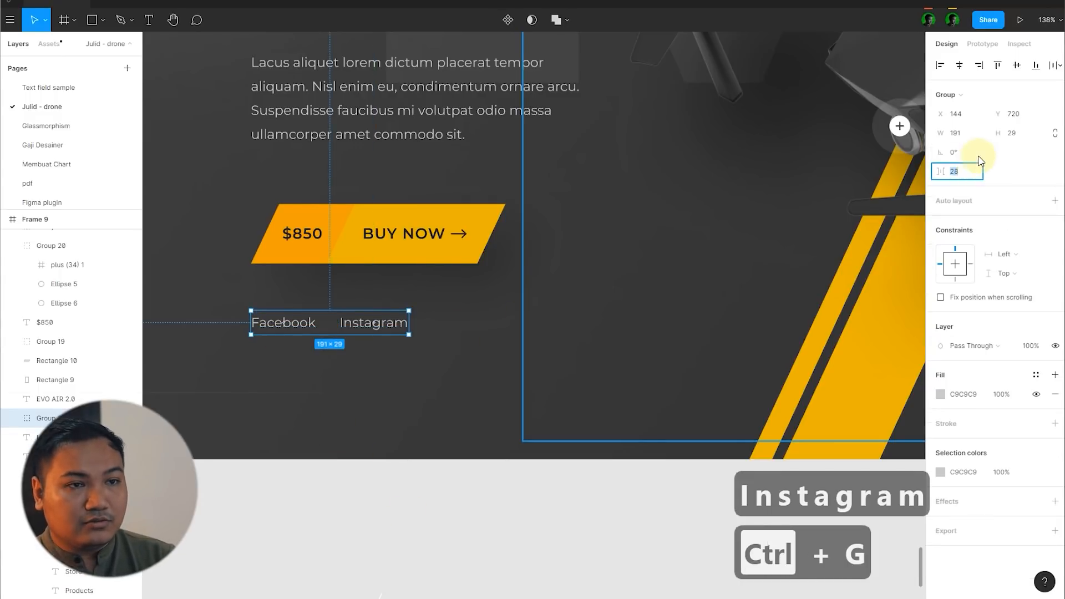
pyautogui.write('90')
pyautogui.press('Return')
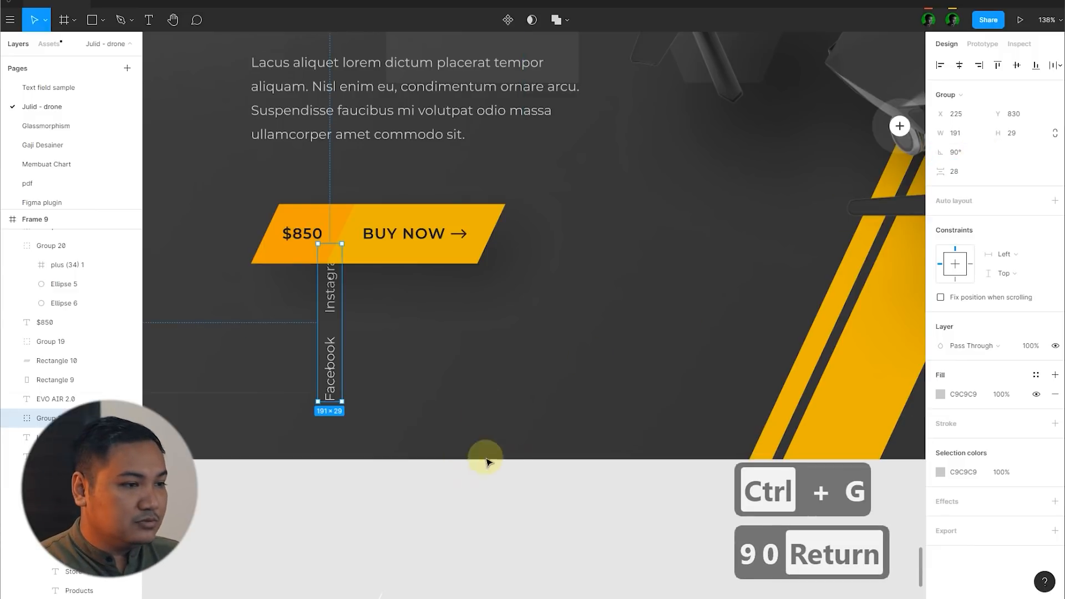
# Step: Move the rotated social links group to the lower left edge of the dark frame
pyautogui.click(487, 460)
pyautogui.scroll(-3, 452, 377)
pyautogui.scroll(3, 452, 377)
pyautogui.click(403, 368)
pyautogui.moveTo(404, 368); pyautogui.dragTo(255, 408)
pyautogui.click(390, 467)
pyautogui.scroll(-6, 390, 462)
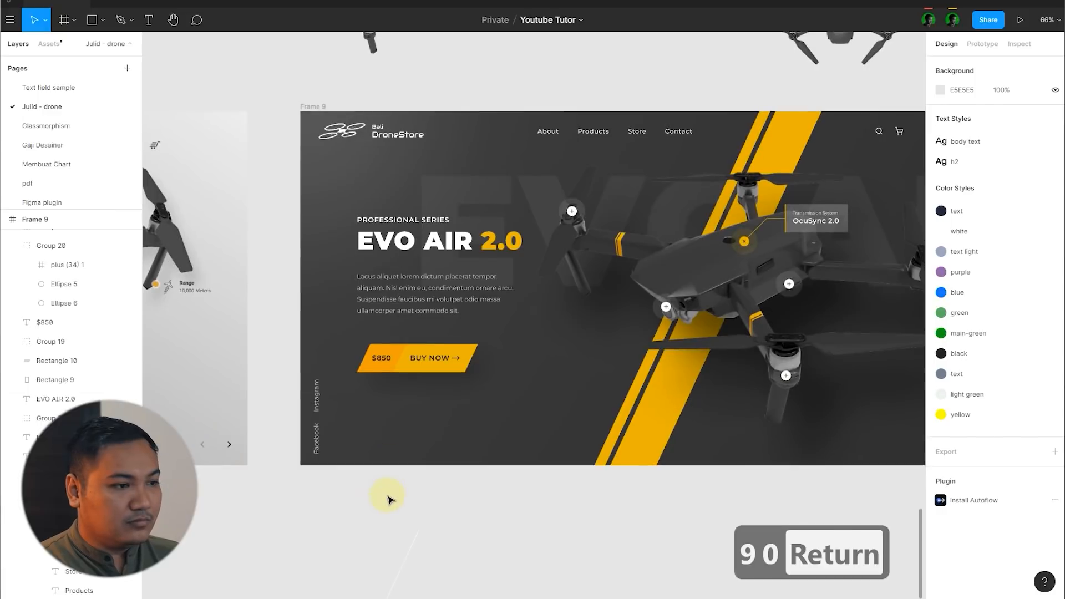
# Step: Ungroup the social links and set the font size of both labels to 14
pyautogui.scroll(3, 331, 451)
pyautogui.click(322, 441)
pyautogui.hotkey('ctrl', 'shift', 'g')
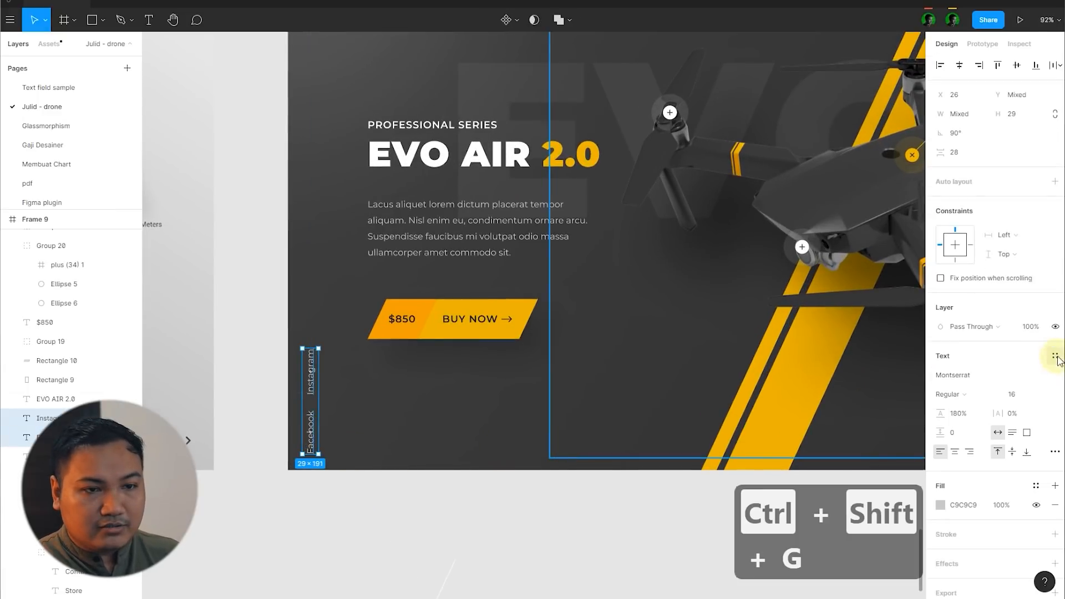
pyautogui.write('14')
pyautogui.press('Return')
# Step: Set the spacing between the Facebook and Instagram labels to 32 and group them again
pyautogui.click(973, 153)
pyautogui.write('32')
pyautogui.press('Return')
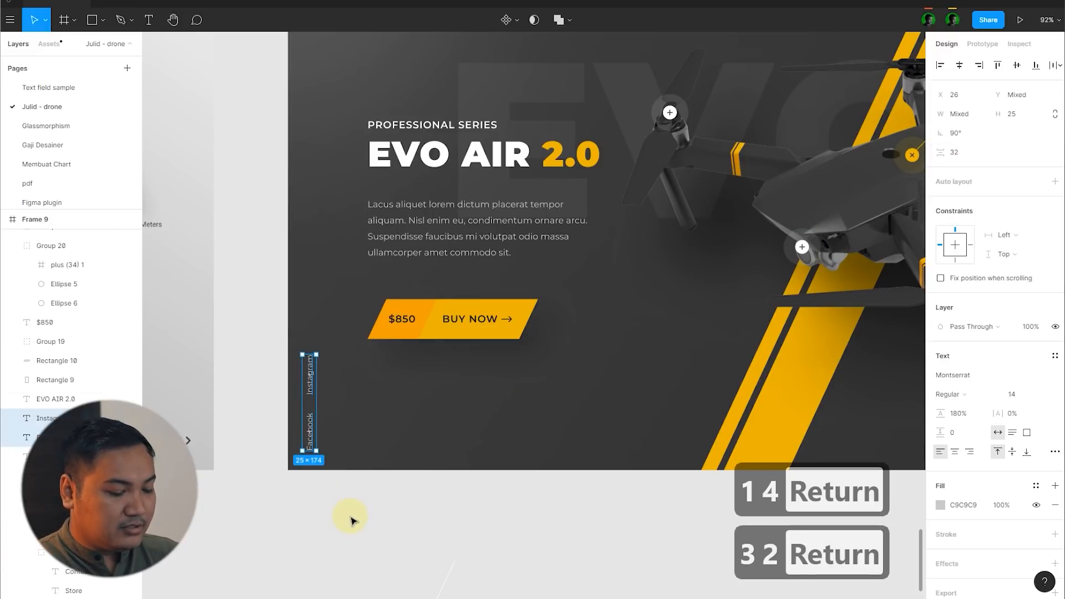
pyautogui.hotkey('ctrl', 'g')
pyautogui.scroll(5, 328, 497)
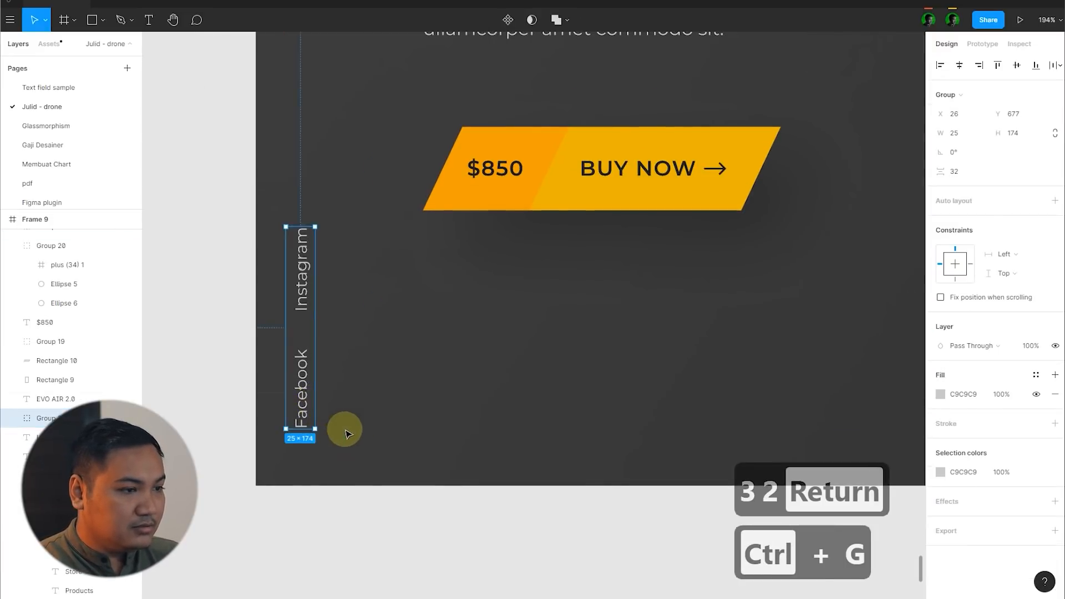
# Step: Draw a vertical line above the Instagram label and extend it upward to a length of about 484
pyautogui.scroll(-4, 350, 477)
pyautogui.click(359, 518)
pyautogui.press('l')
pyautogui.scroll(4, 313, 296)
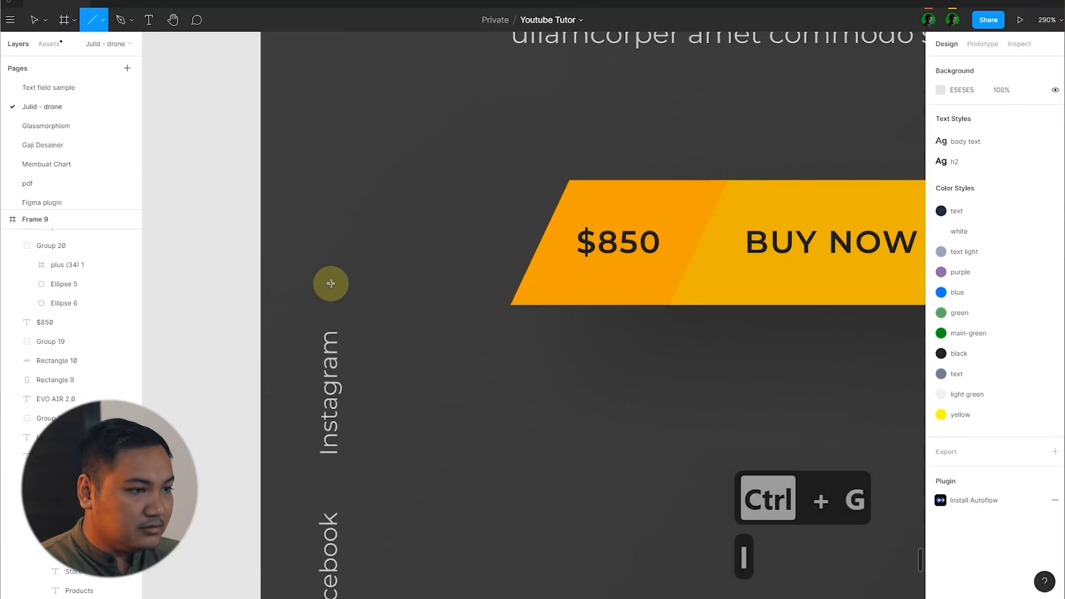
pyautogui.moveTo(329, 282); pyautogui.dragTo(329, 155)
pyautogui.scroll(-12, 418, 350)
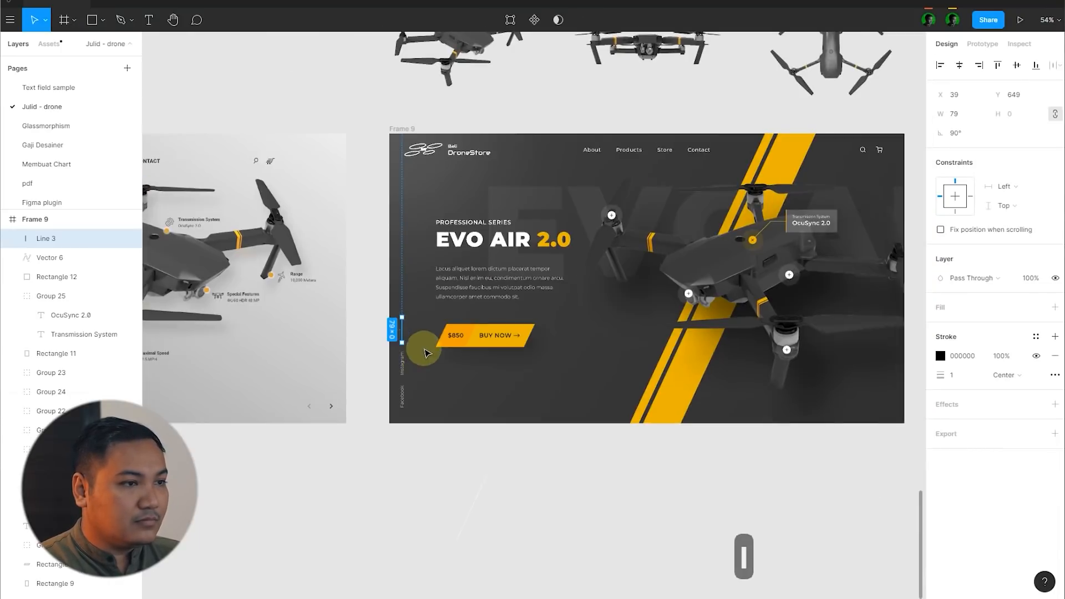
pyautogui.scroll(3, 430, 242)
pyautogui.moveTo(383, 388); pyautogui.dragTo(405, 167)
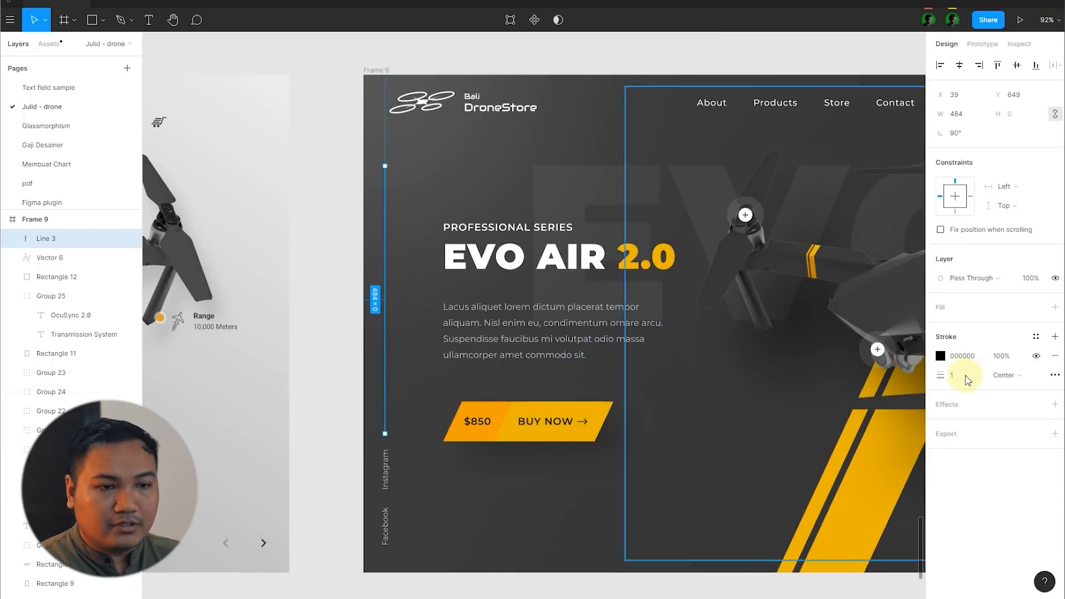
# Step: Set the vertical line's stroke to white, FFFFFF, and its layer opacity to 20%
pyautogui.click(940, 355)
pyautogui.write('ffffff')
pyautogui.press('Return')
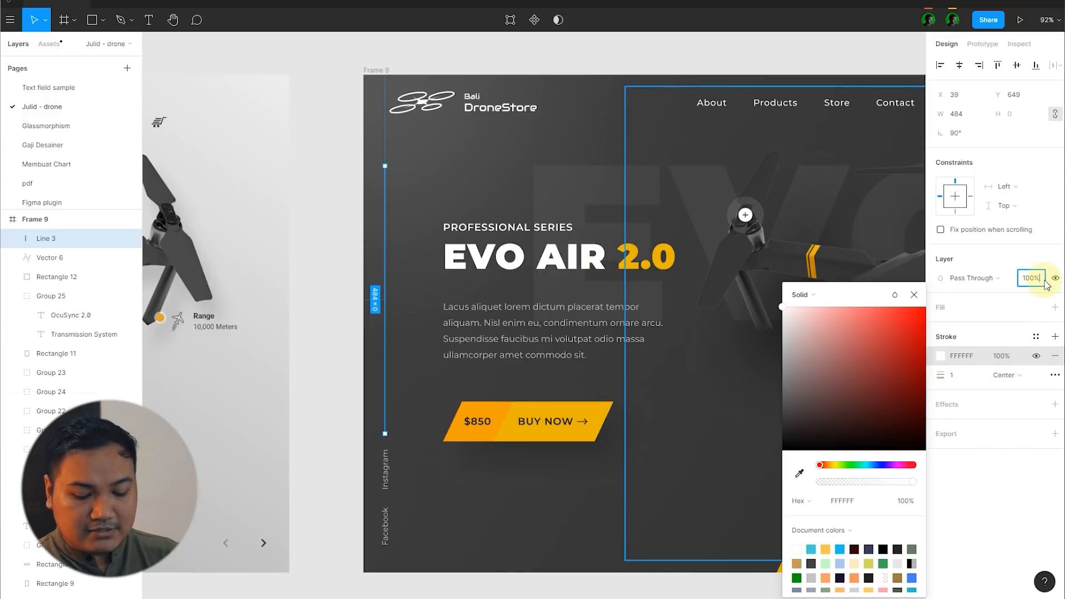
pyautogui.write('20')
pyautogui.press('Return')
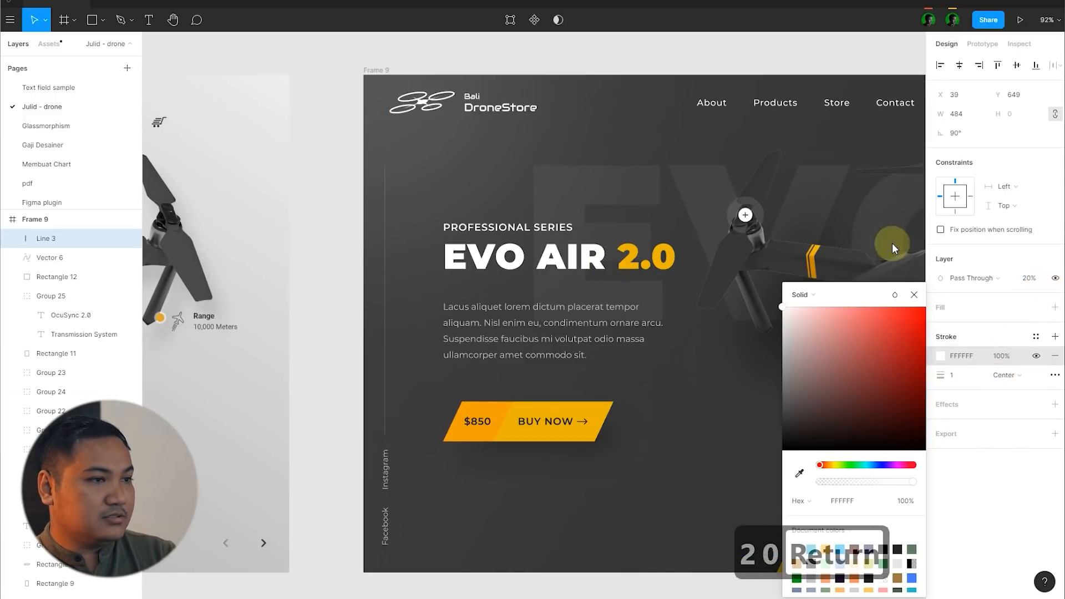
pyautogui.click(340, 206)
# Step: Nudge the social links group and the vertical line together one large increment to the right
pyautogui.scroll(-2, 300, 251)
pyautogui.scroll(2, 374, 381)
pyautogui.click(314, 387)
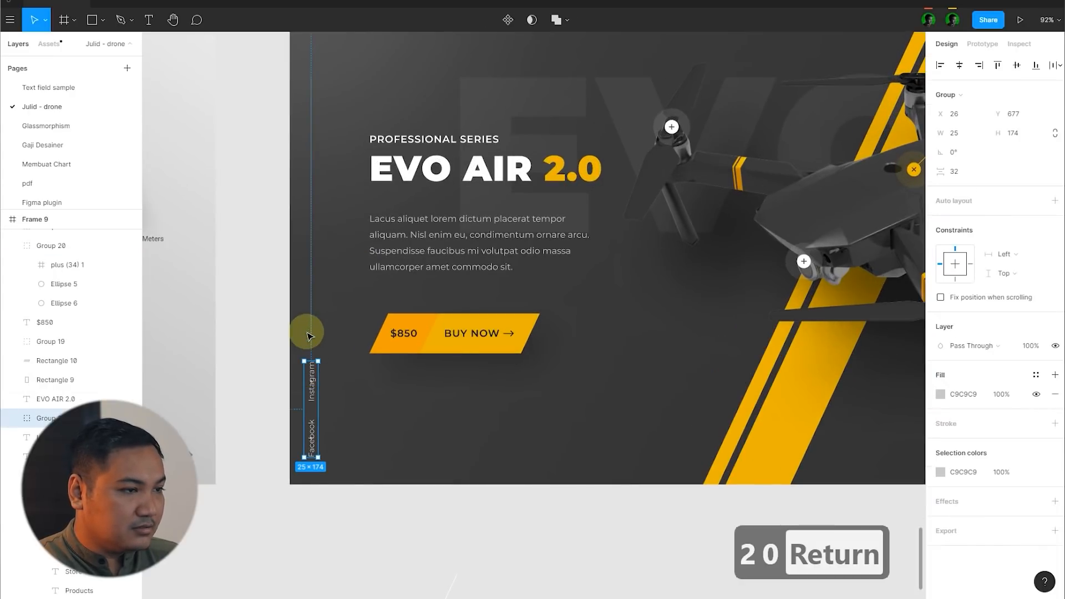
pyautogui.keyDown('shift'); pyautogui.click(312, 328); pyautogui.keyUp('shift')
pyautogui.hotkey('shift', 'Right')
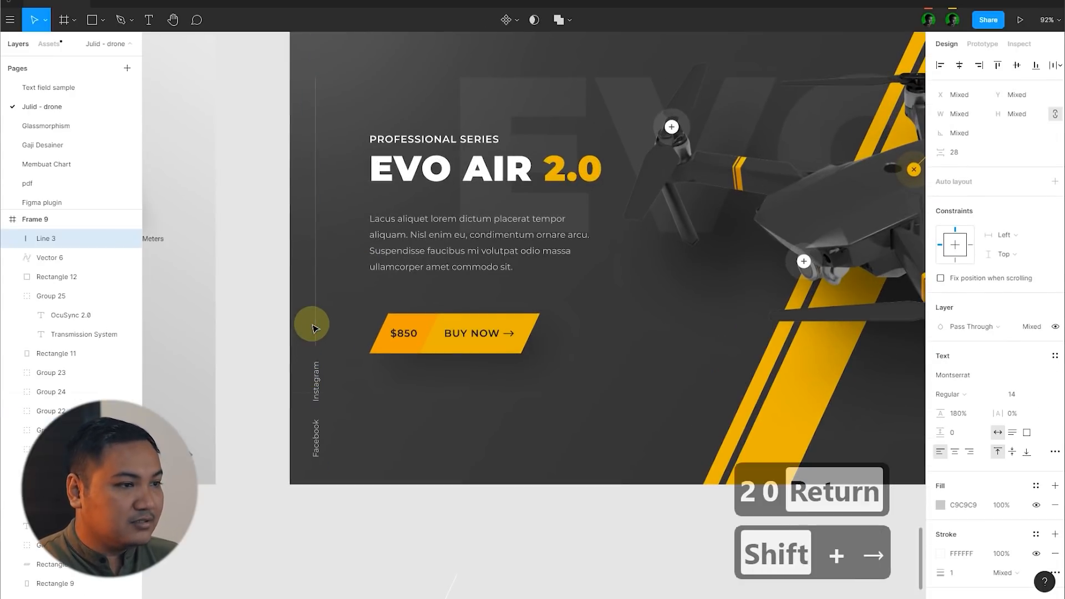
# Step: Deselect everything and compare the dark Frame 9 with the original Frame 7 homepage, examining the original's row of drone thumbnails
pyautogui.scroll(-3, 404, 459)
pyautogui.click(407, 461)
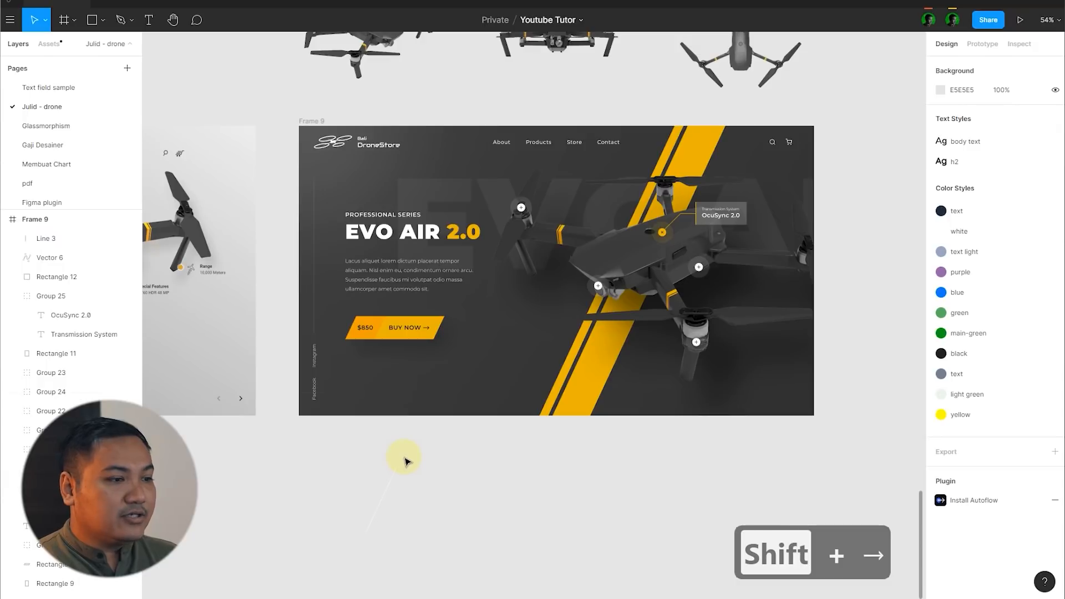
pyautogui.scroll(-1, 407, 461)
pyautogui.scroll(1, 398, 422)
pyautogui.scroll(1, 344, 423)
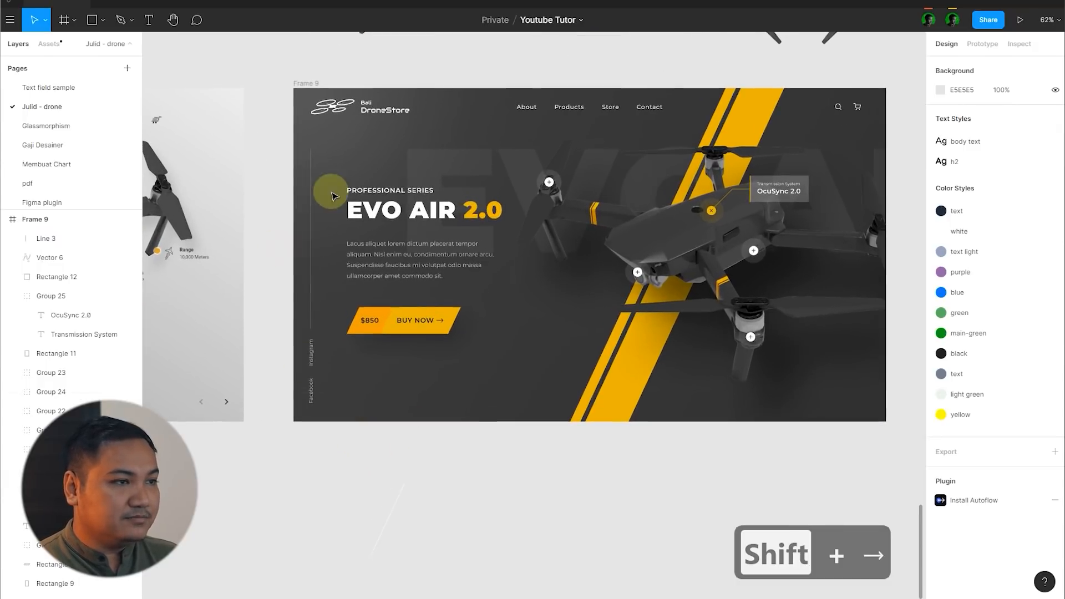
pyautogui.scroll(-5, 729, 245)
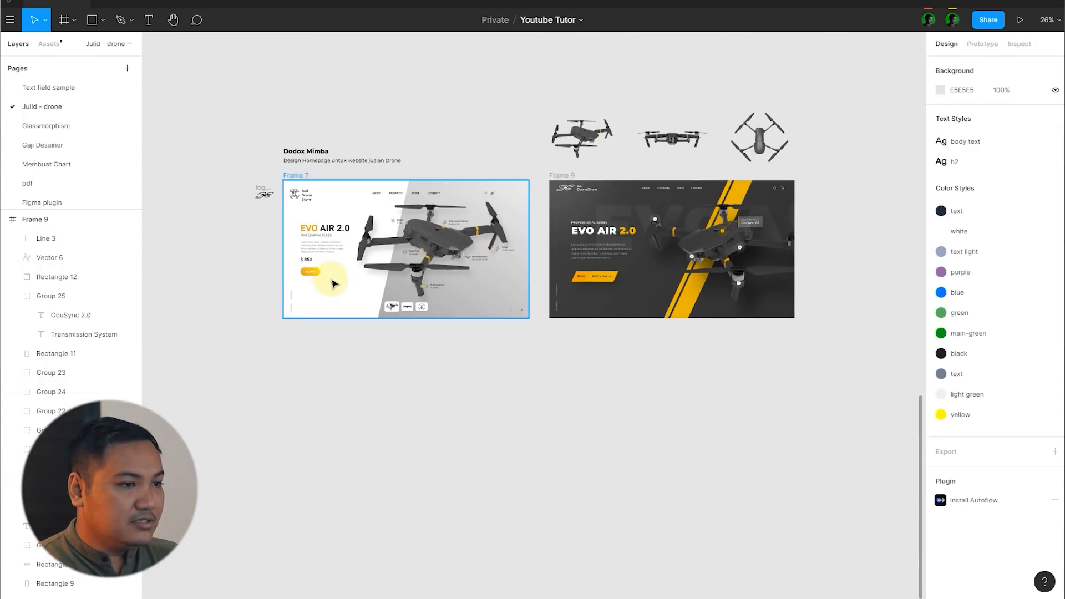
pyautogui.scroll(3, 471, 313)
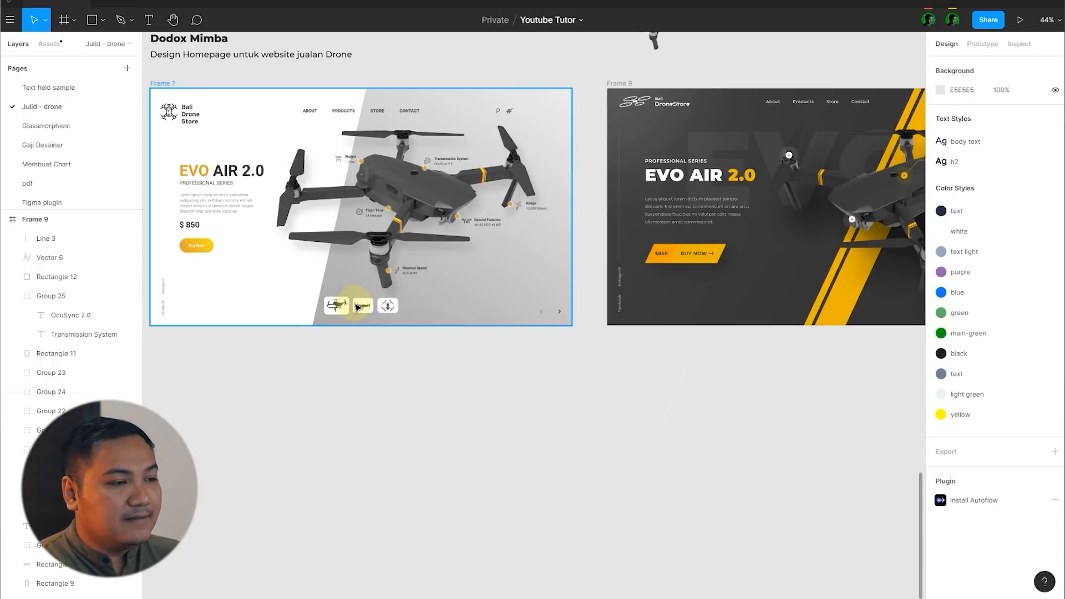
pyautogui.scroll(-2, 382, 384)
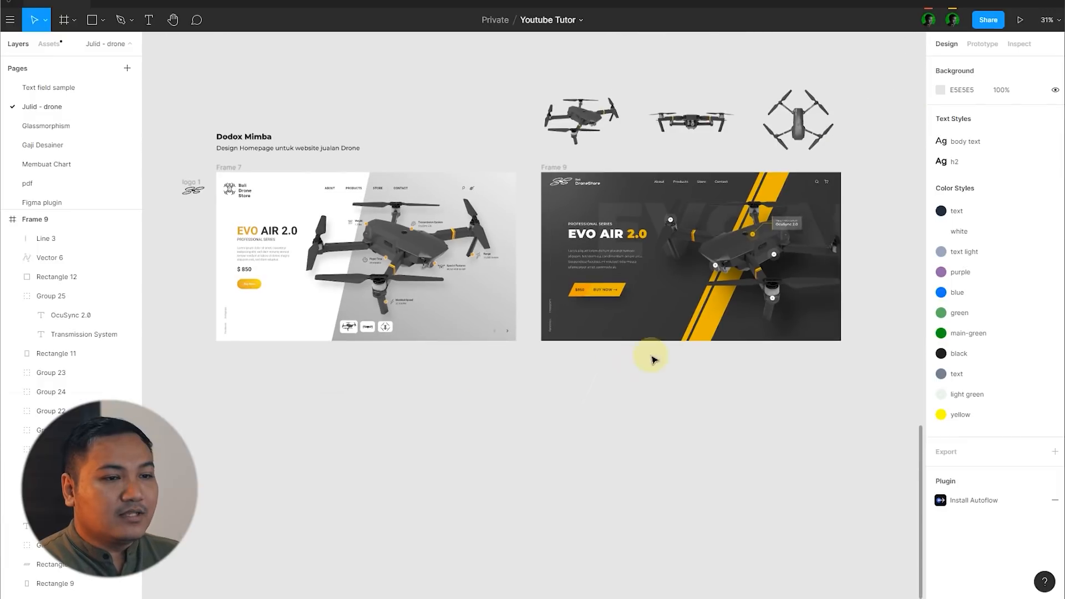
pyautogui.scroll(-1, 411, 379)
pyautogui.scroll(1, 744, 317)
pyautogui.scroll(2, 335, 359)
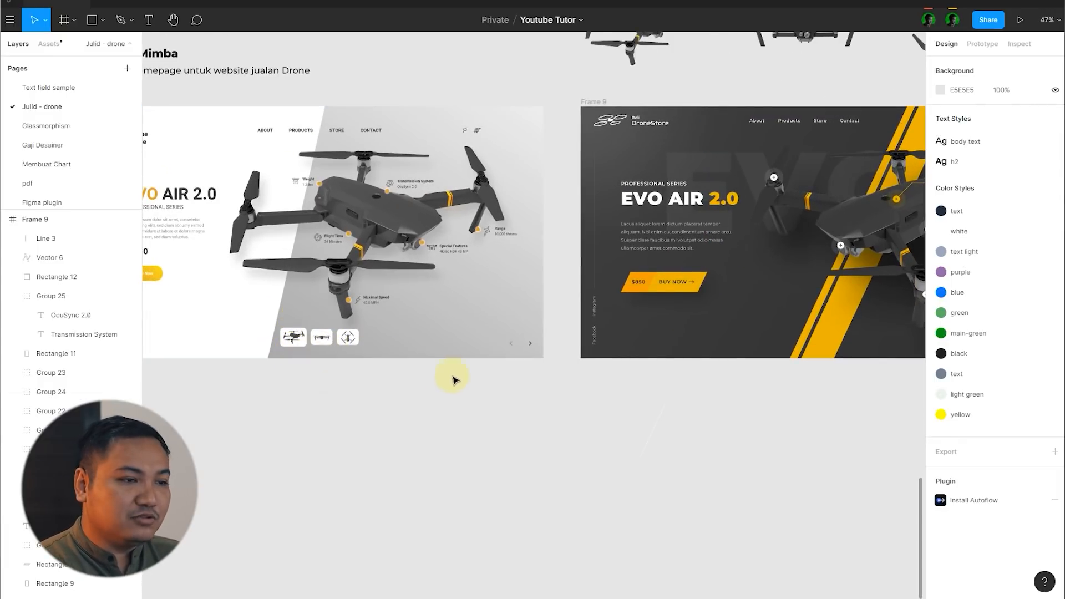
pyautogui.scroll(2, 278, 309)
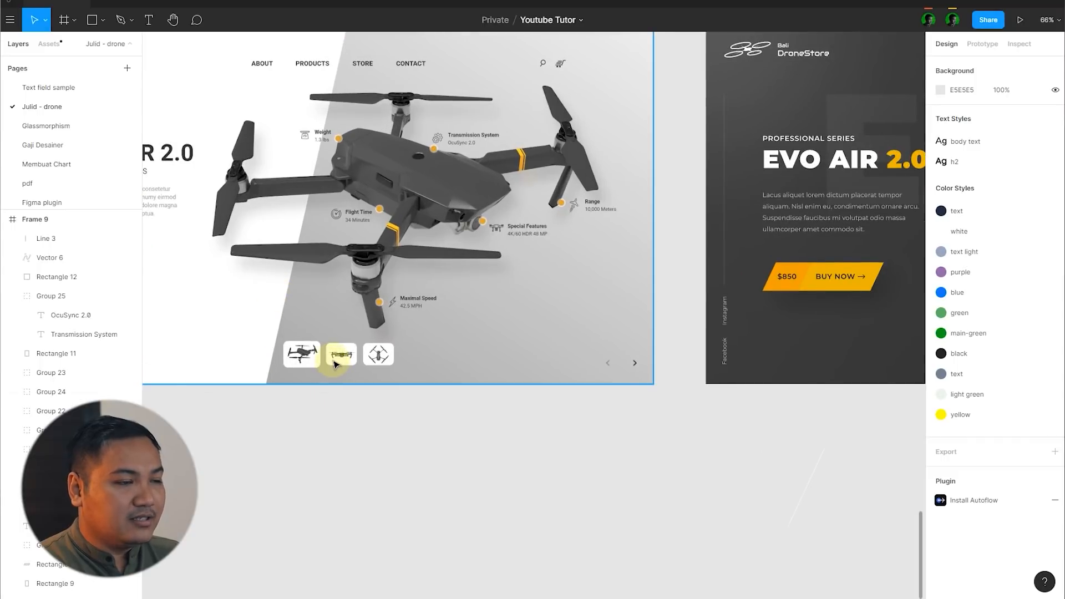
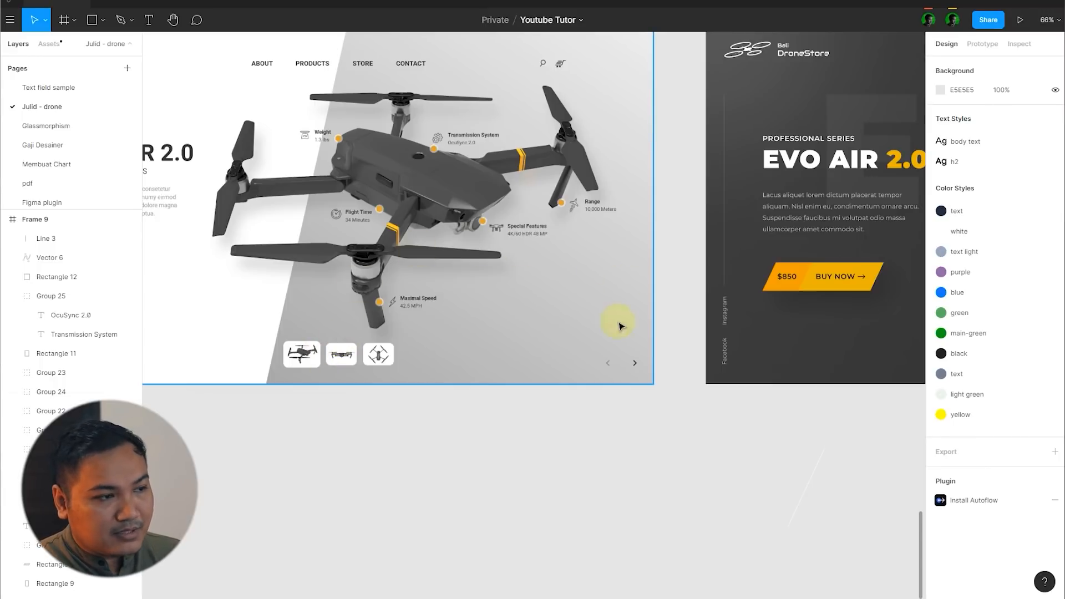
# Step: Draw a square frame of about 104 × 104 in the lower-right corner of the dark Frame 9
pyautogui.scroll(-2, 361, 352)
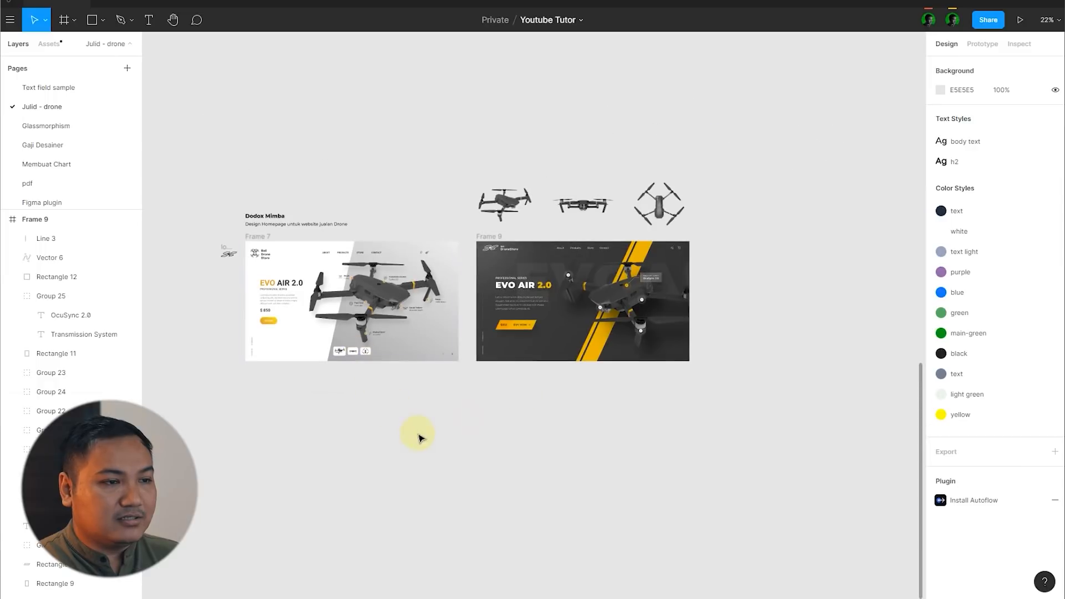
pyautogui.scroll(2, 671, 342)
pyautogui.scroll(1, 673, 368)
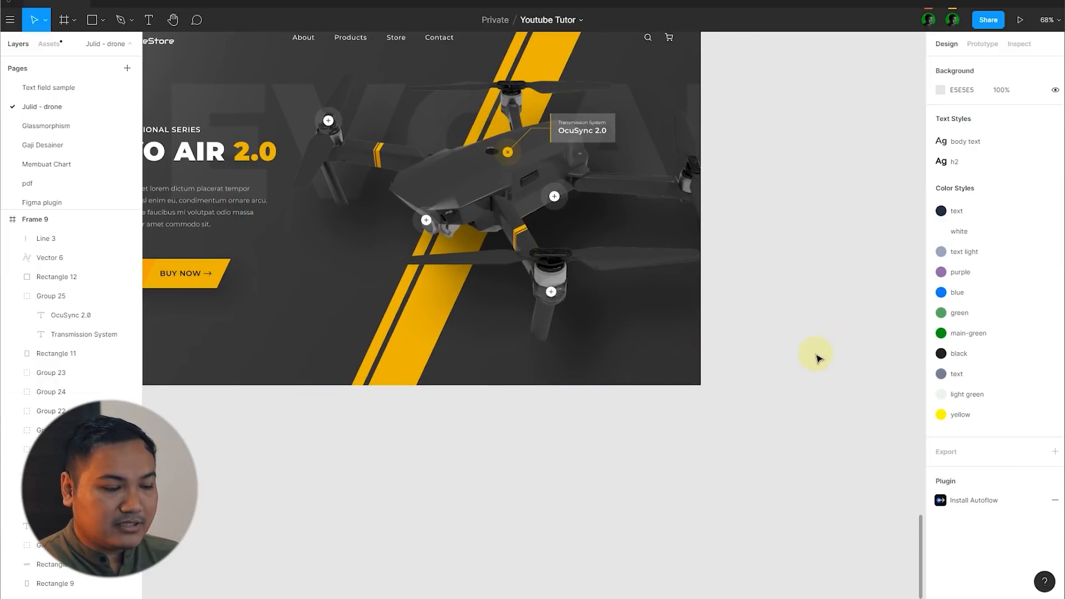
pyautogui.press('f')
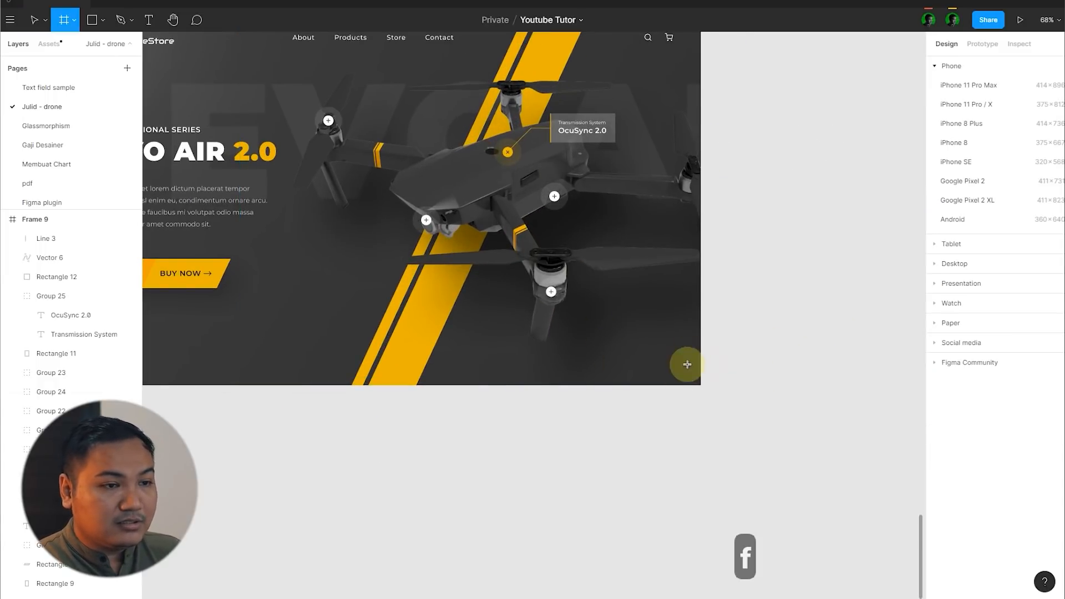
pyautogui.scroll(5, 668, 352)
pyautogui.moveTo(633, 387); pyautogui.dragTo(617, 394)
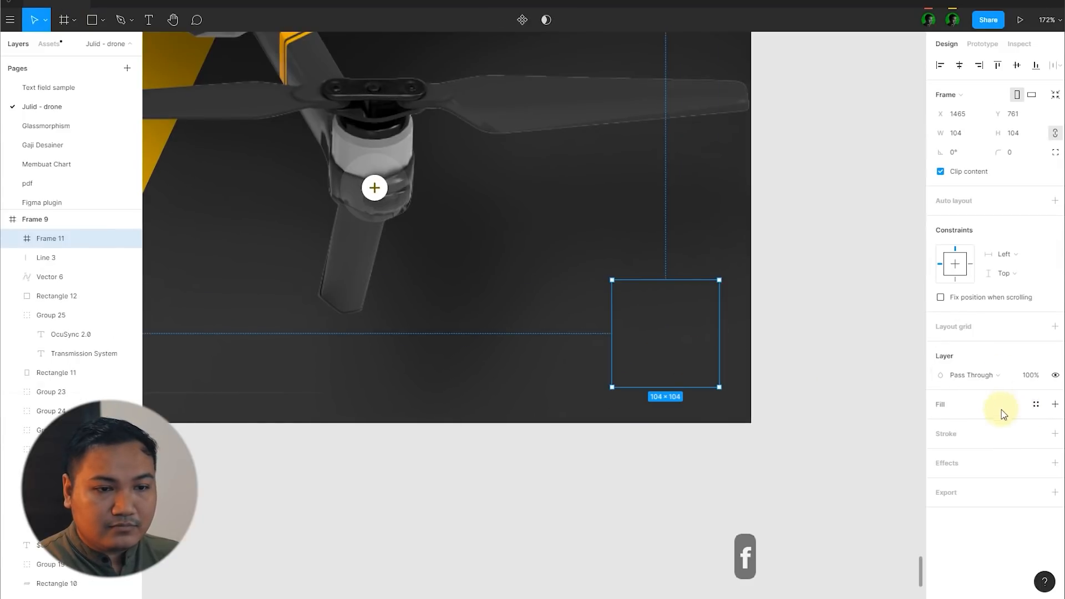
# Step: Fill the new square frame with dark grey 4B4B4B, detached from the text colour style
pyautogui.click(1035, 406)
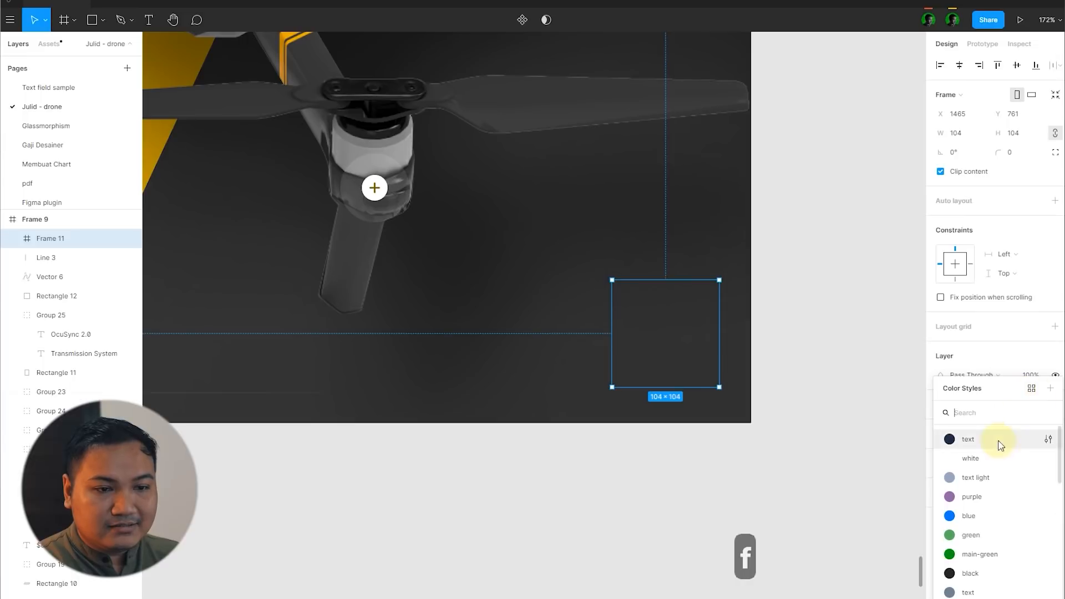
pyautogui.click(1004, 439)
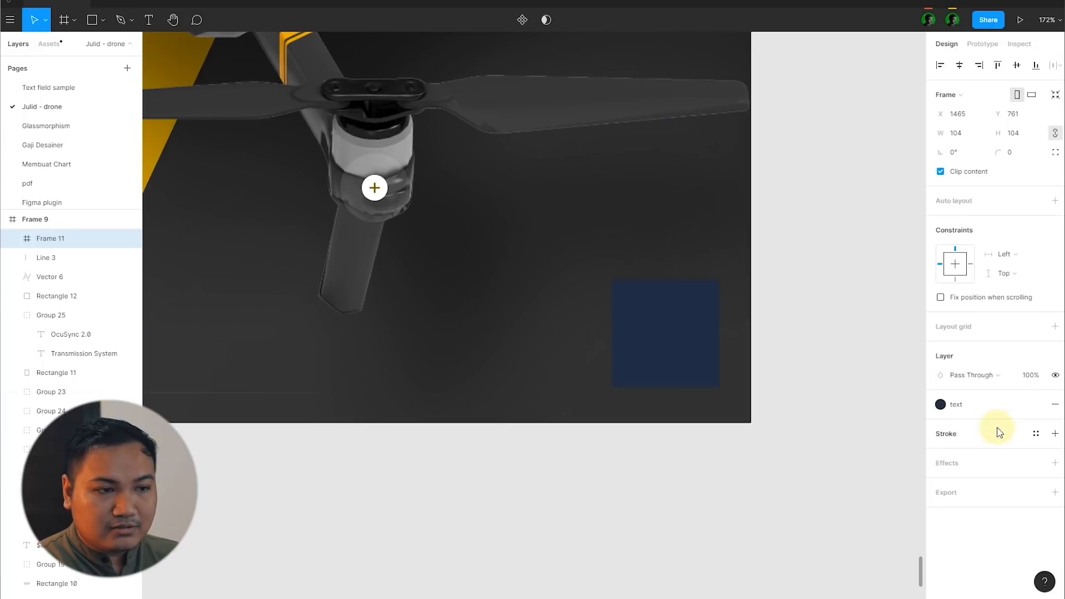
pyautogui.click(1036, 404)
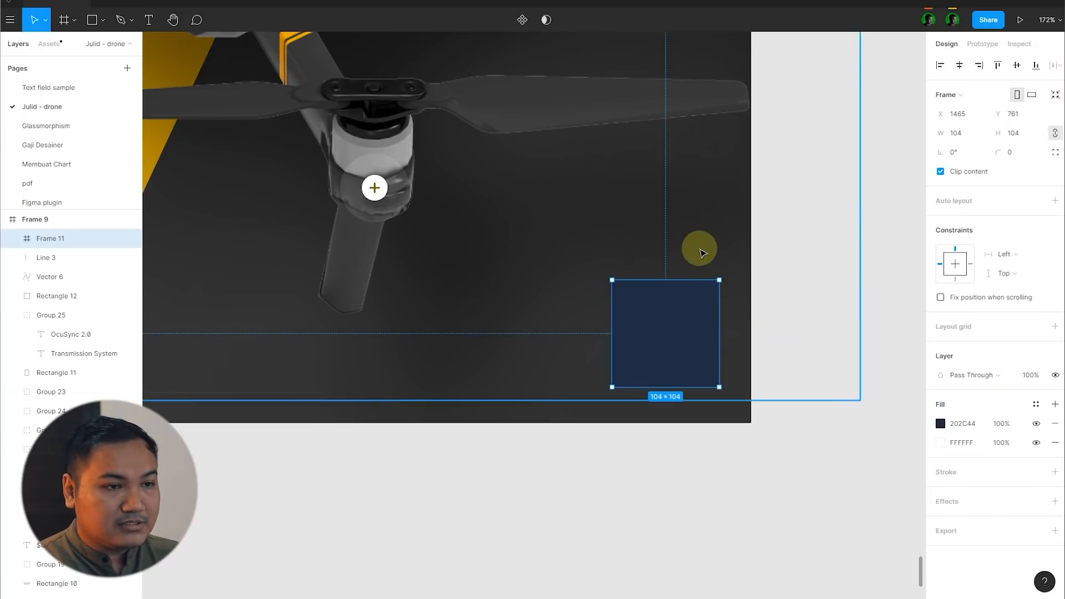
pyautogui.click(940, 423)
pyautogui.moveTo(831, 380); pyautogui.dragTo(755, 415)
# Step: Turn the square's fill into a slanted linear gradient from 535353 to fully opaque 4B4B4B
pyautogui.click(802, 295)
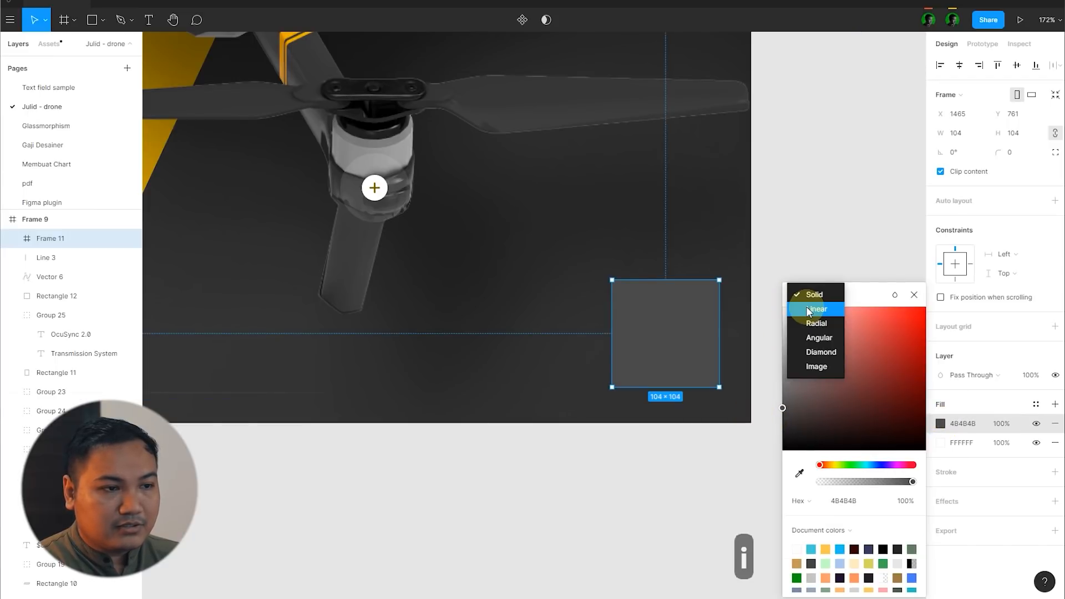
pyautogui.click(806, 306)
pyautogui.moveTo(669, 279); pyautogui.dragTo(626, 272)
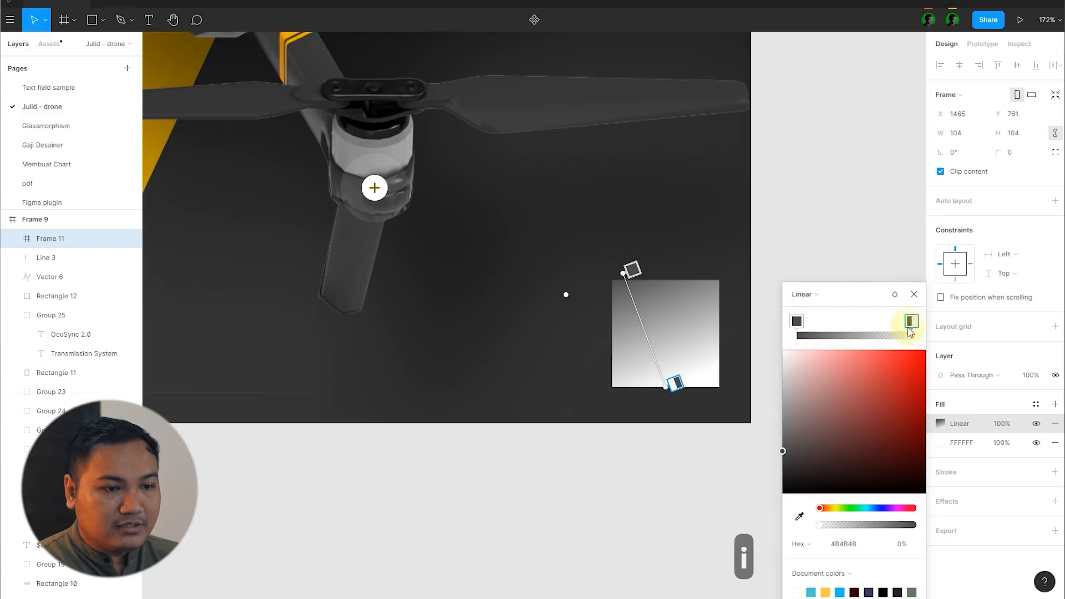
pyautogui.moveTo(834, 524); pyautogui.dragTo(1005, 536)
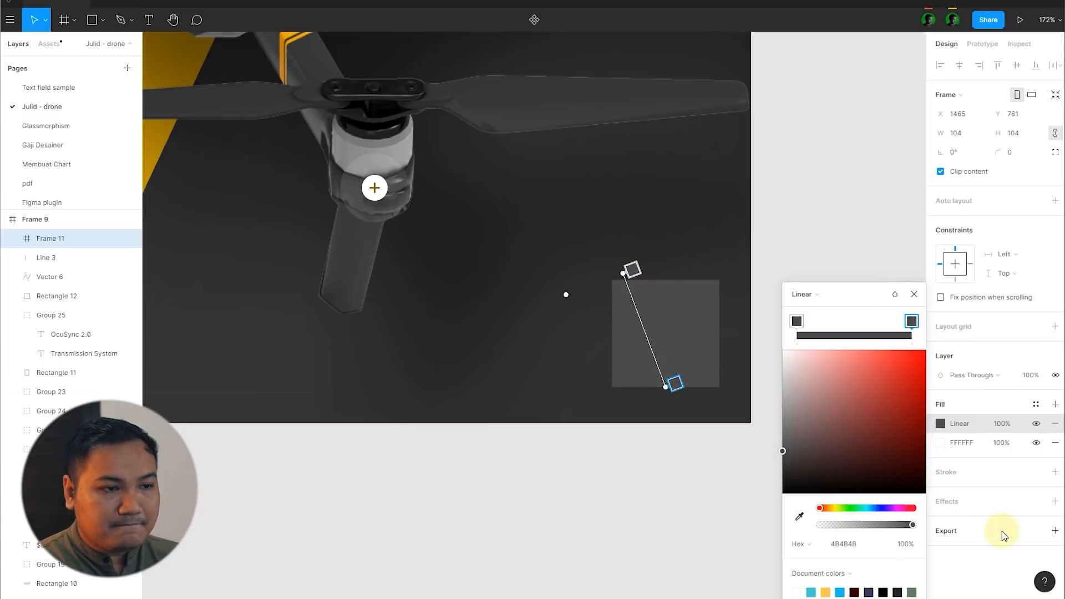
pyautogui.click(632, 269)
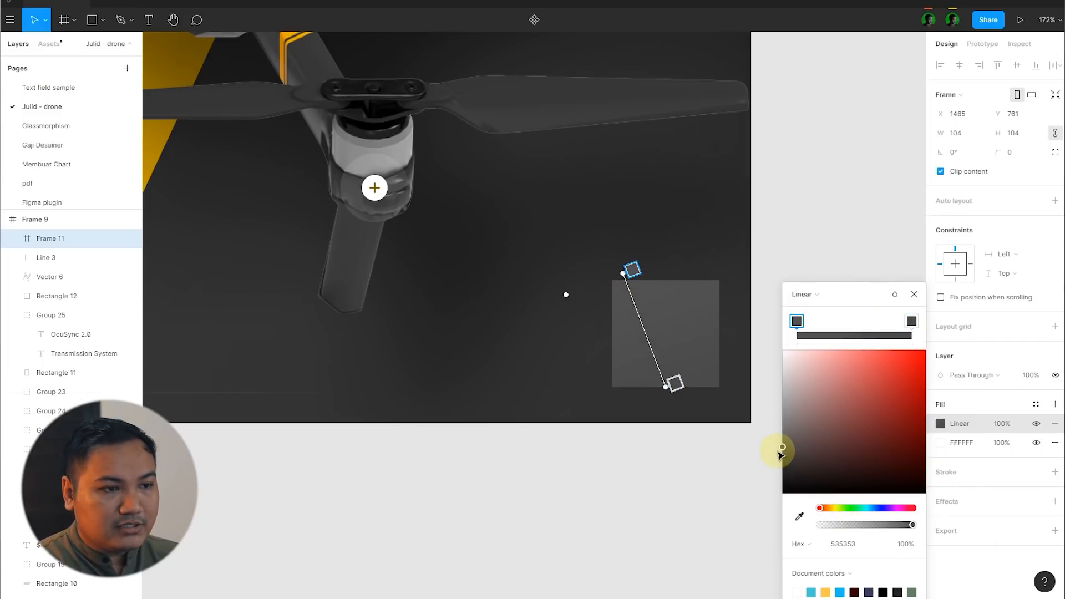
pyautogui.click(912, 298)
pyautogui.click(837, 304)
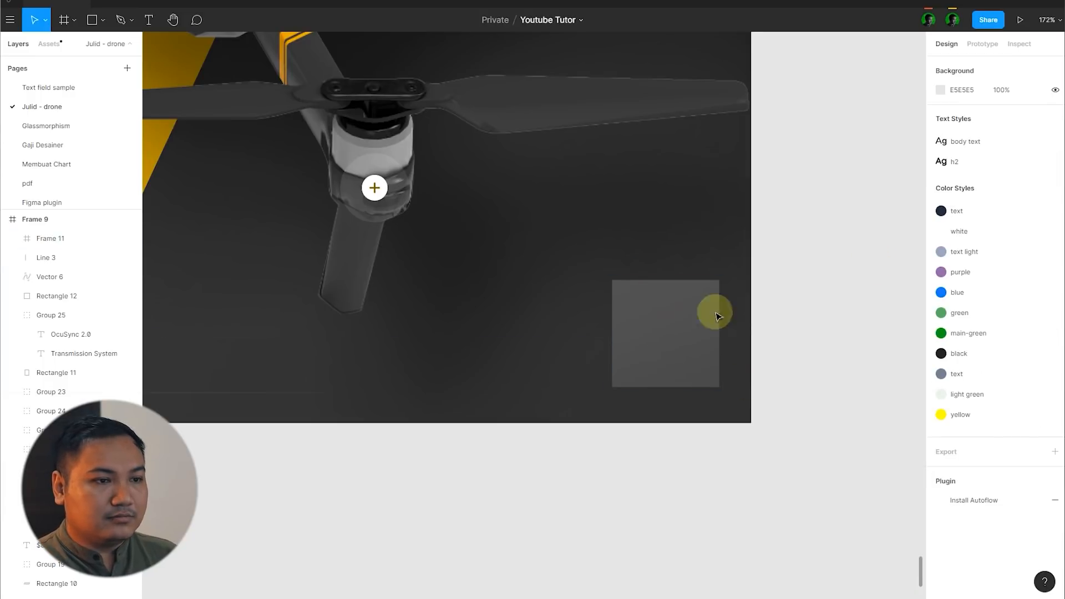
# Step: Duplicate the grey square twice to the left, forming a row of three adjoining squares
pyautogui.scroll(-5, 666, 305)
pyautogui.scroll(5, 714, 323)
pyautogui.click(674, 323)
pyautogui.click(836, 328)
pyautogui.moveTo(622, 324); pyautogui.dragTo(421, 323)
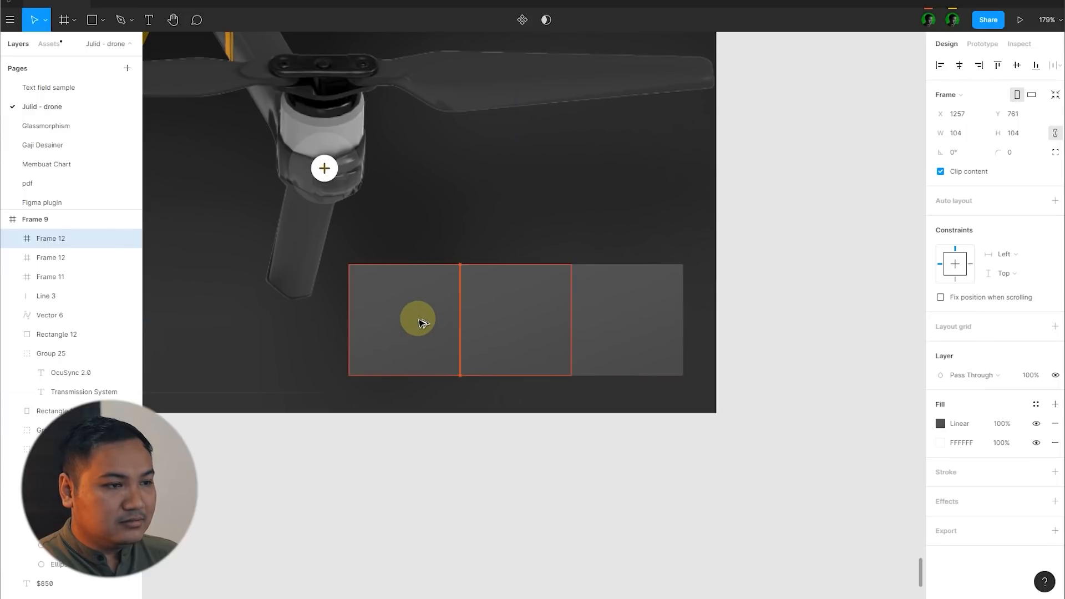
# Step: Set the horizontal spacing between the three squares to 8 and shift the row left inside the dark frame
pyautogui.keyDown('shift'); pyautogui.click(492, 307); pyautogui.keyUp('shift')
pyautogui.keyDown('shift'); pyautogui.click(654, 302); pyautogui.keyUp('shift')
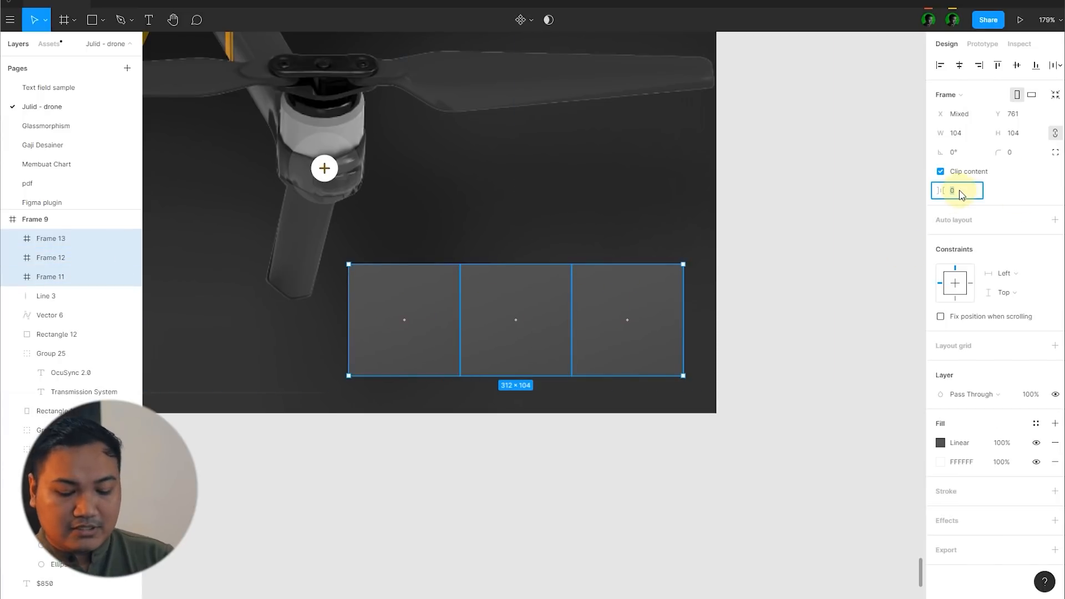
pyautogui.write('16')
pyautogui.press('Return')
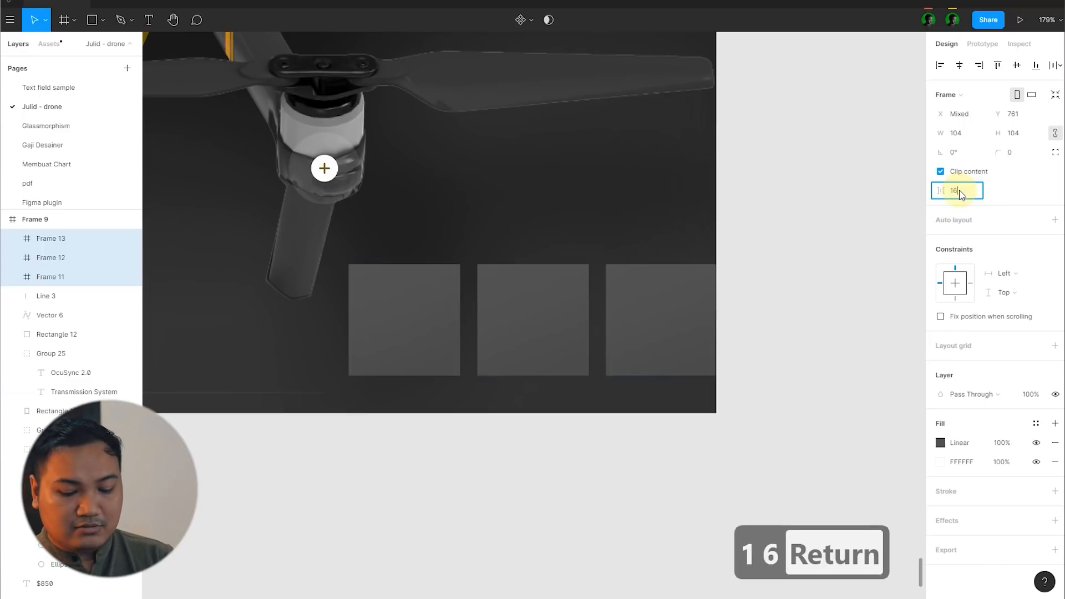
pyautogui.write('8')
pyautogui.press('Return')
pyautogui.moveTo(637, 309); pyautogui.dragTo(624, 302)
pyautogui.click(805, 264)
# Step: Bring the three drone images from above the dark frame to the empty canvas near its thumbnail squares, scaled down
pyautogui.scroll(-7, 616, 305)
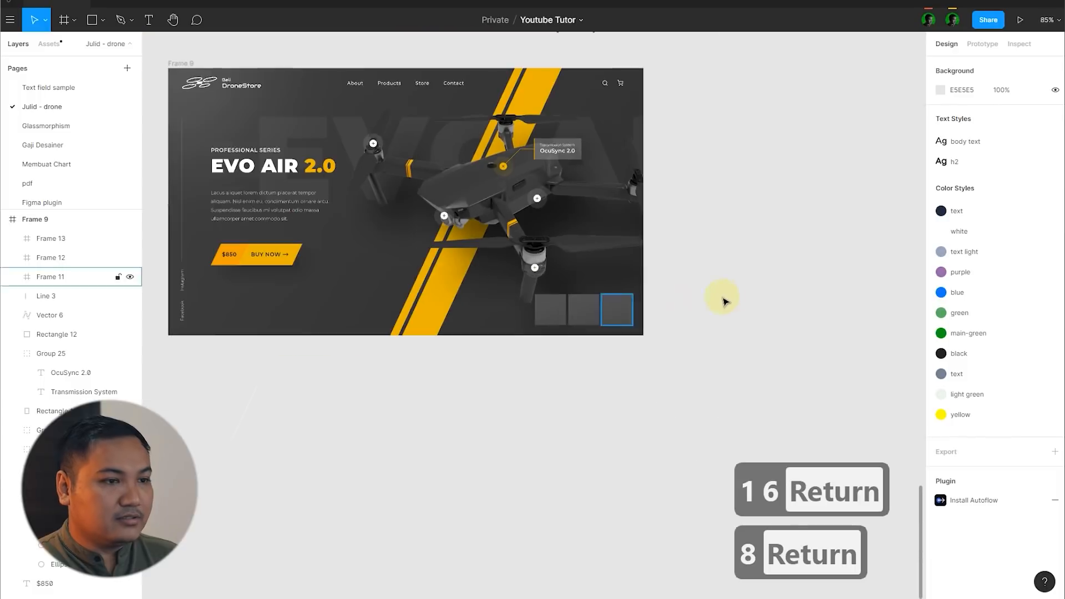
pyautogui.scroll(2, 683, 298)
pyautogui.scroll(-3, 630, 309)
pyautogui.scroll(1, 686, 287)
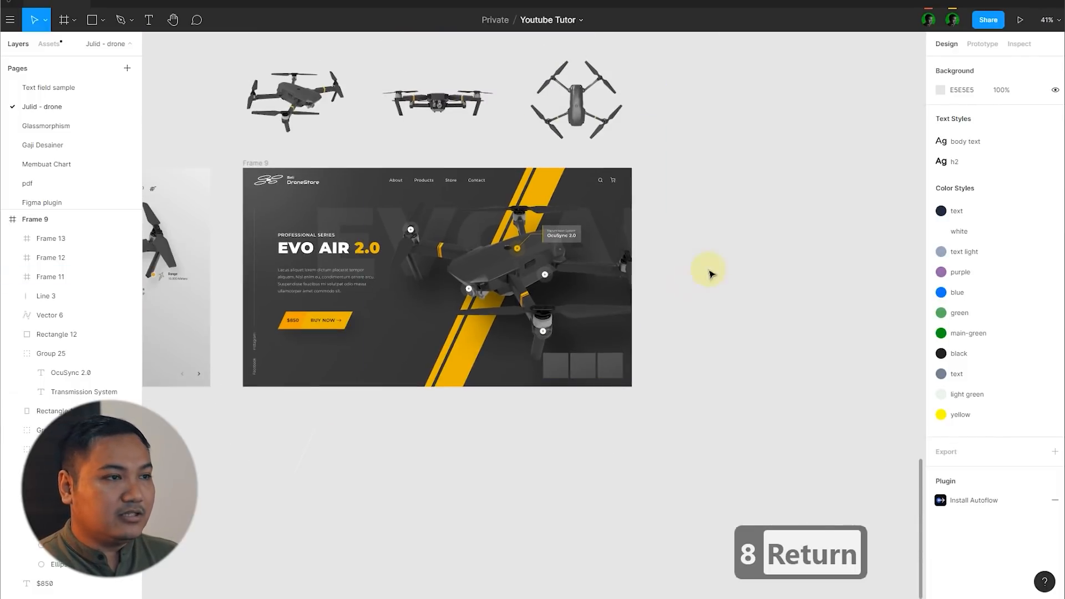
pyautogui.moveTo(214, 100); pyautogui.dragTo(653, 107)
pyautogui.keyDown('alt'); pyautogui.moveTo(439, 104); pyautogui.dragTo(665, 527); pyautogui.keyUp('alt')
pyautogui.scroll(-1, 697, 392)
# Step: Place the main drone image in the first thumbnail square and centre it both ways
pyautogui.moveTo(849, 521); pyautogui.dragTo(384, 367)
pyautogui.scroll(5, 667, 303)
pyautogui.click(663, 356)
pyautogui.hotkey('alt', 'v')
pyautogui.hotkey('alt', 'h')
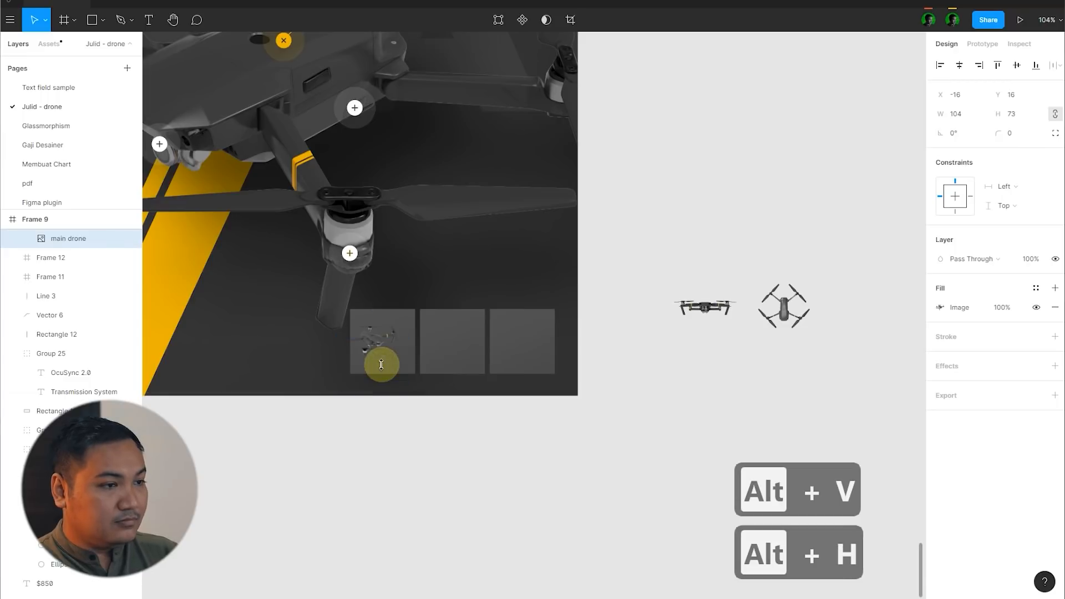
# Step: Lower the exposure of the main drone image in the first thumbnail slightly
pyautogui.scroll(4, 532, 335)
pyautogui.scroll(-4, 518, 332)
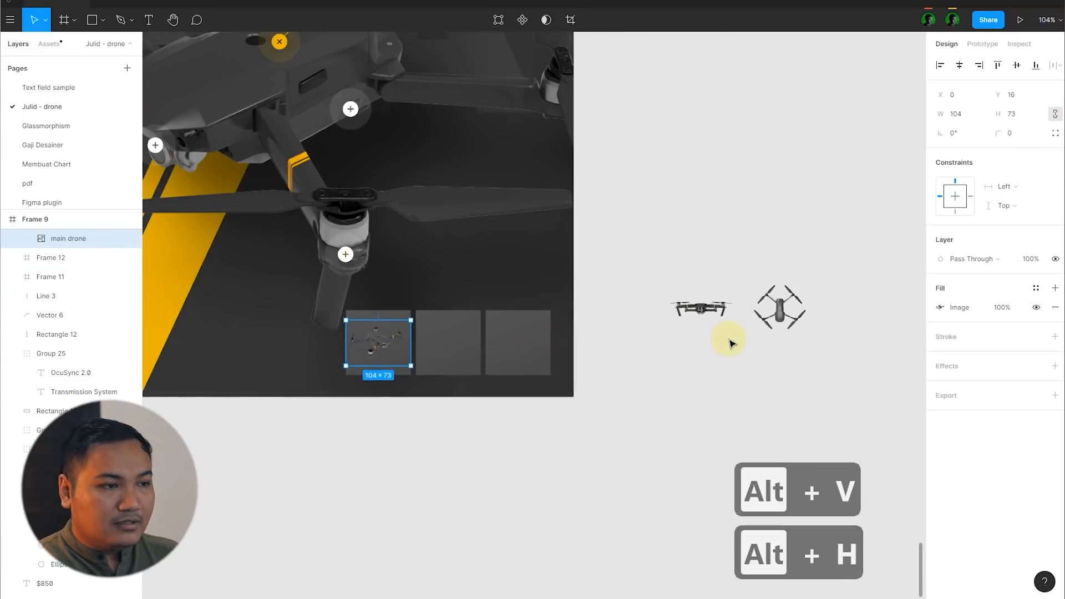
pyautogui.click(684, 312)
pyautogui.scroll(3, 367, 370)
pyautogui.click(408, 322)
pyautogui.doubleClick(408, 323)
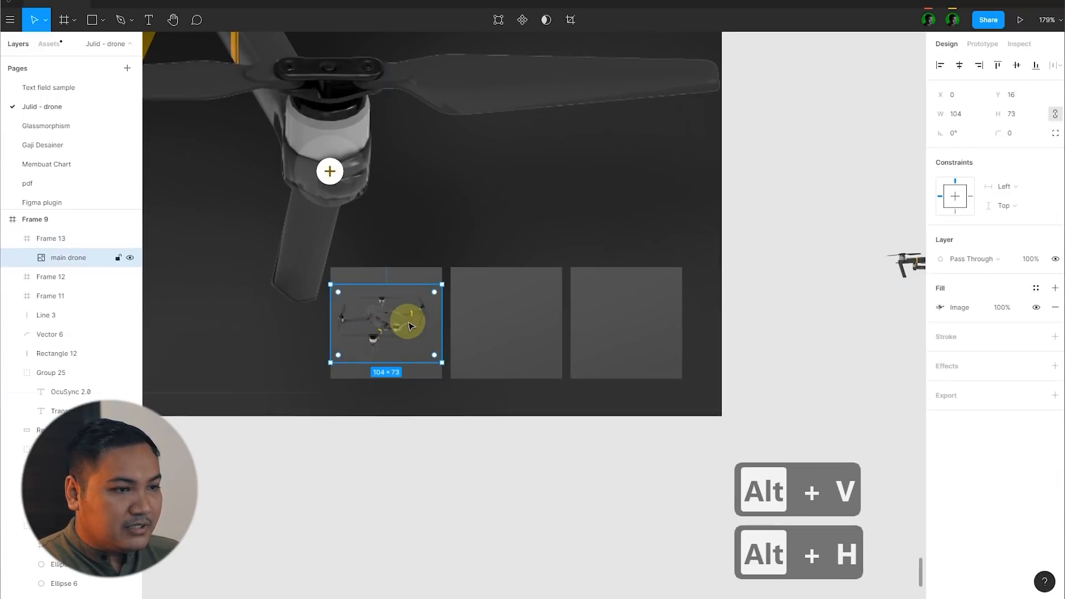
pyautogui.scroll(3, 410, 326)
pyautogui.click(961, 312)
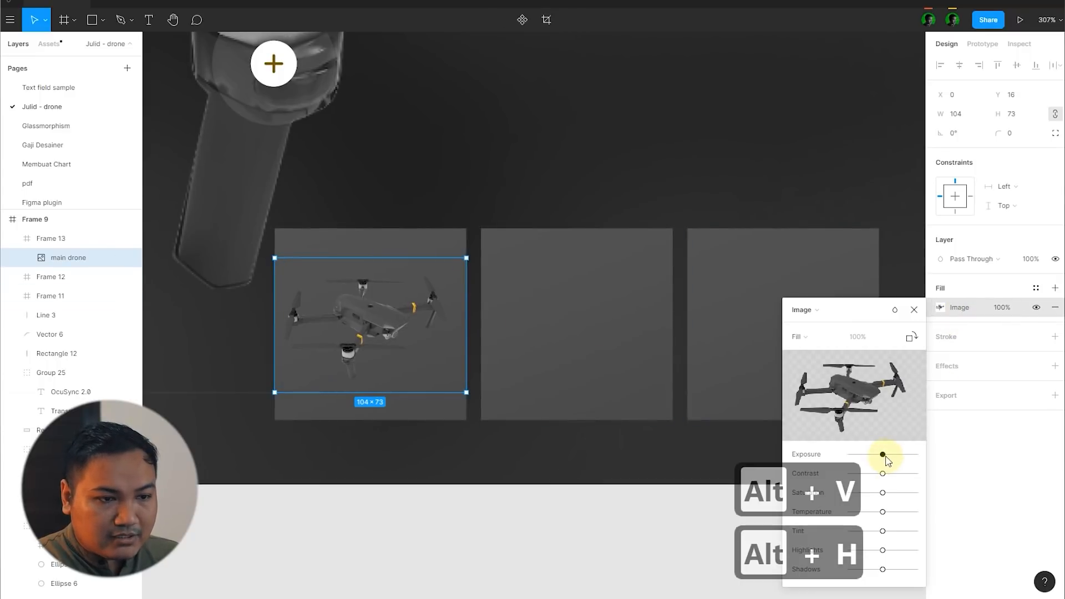
pyautogui.moveTo(885, 457); pyautogui.dragTo(877, 455)
pyautogui.scroll(-3, 514, 352)
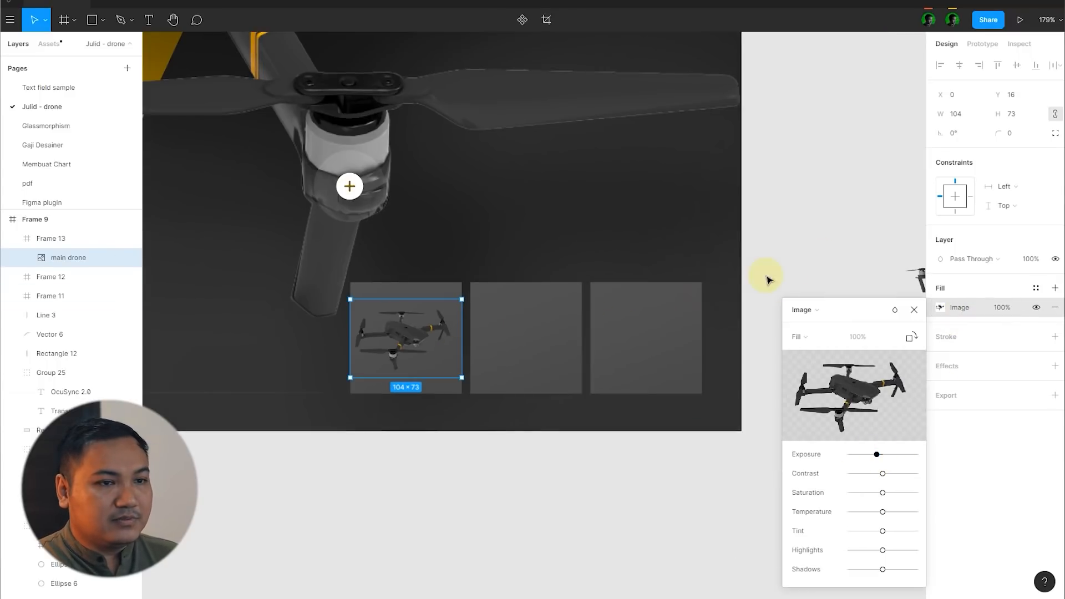
pyautogui.scroll(-3, 767, 278)
pyautogui.click(913, 311)
# Step: Place the front-view drone in the middle thumbnail square, centre it and enlarge it to about 107 × 37
pyautogui.moveTo(798, 293); pyautogui.dragTo(586, 343)
pyautogui.scroll(3, 559, 329)
pyautogui.moveTo(555, 321); pyautogui.dragTo(520, 320)
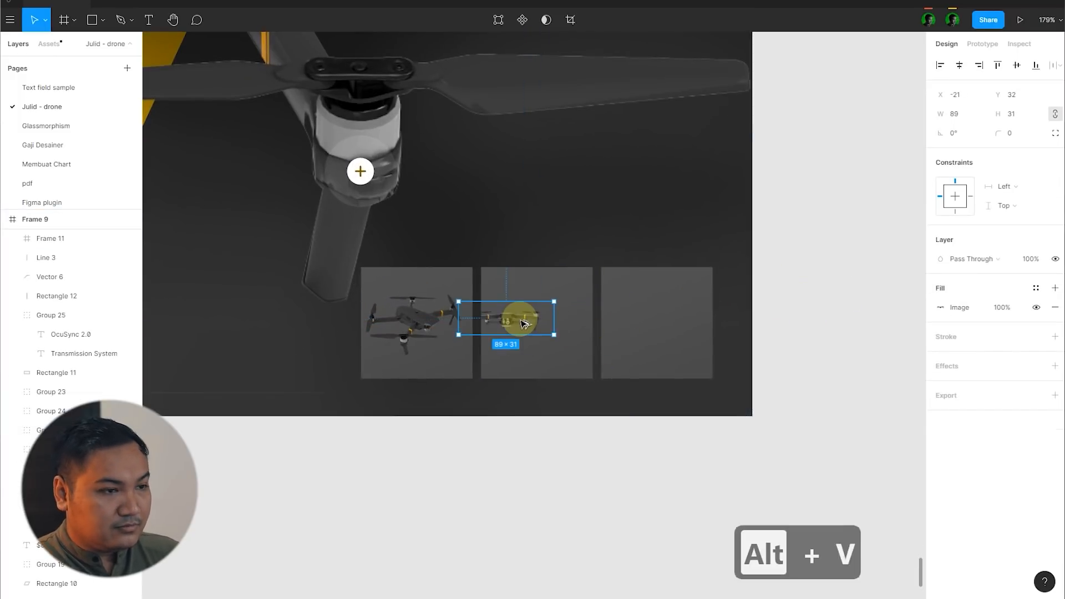
pyautogui.hotkey('alt', 'h')
pyautogui.scroll(5, 587, 340)
pyautogui.moveTo(576, 340); pyautogui.dragTo(584, 347)
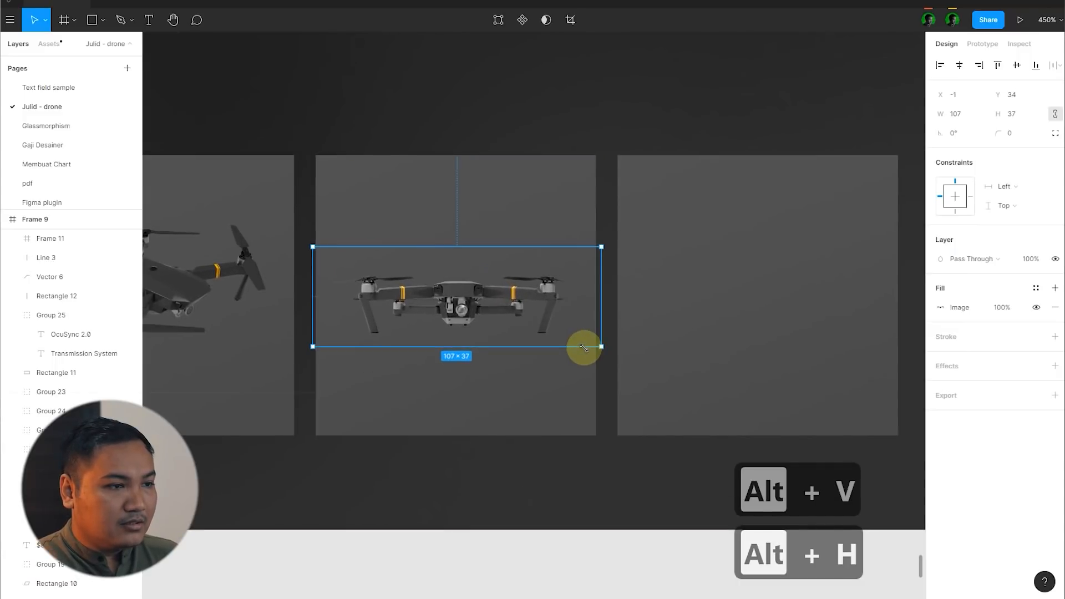
# Step: Lower the exposure of the front-view drone image in the middle thumbnail slightly
pyautogui.click(953, 314)
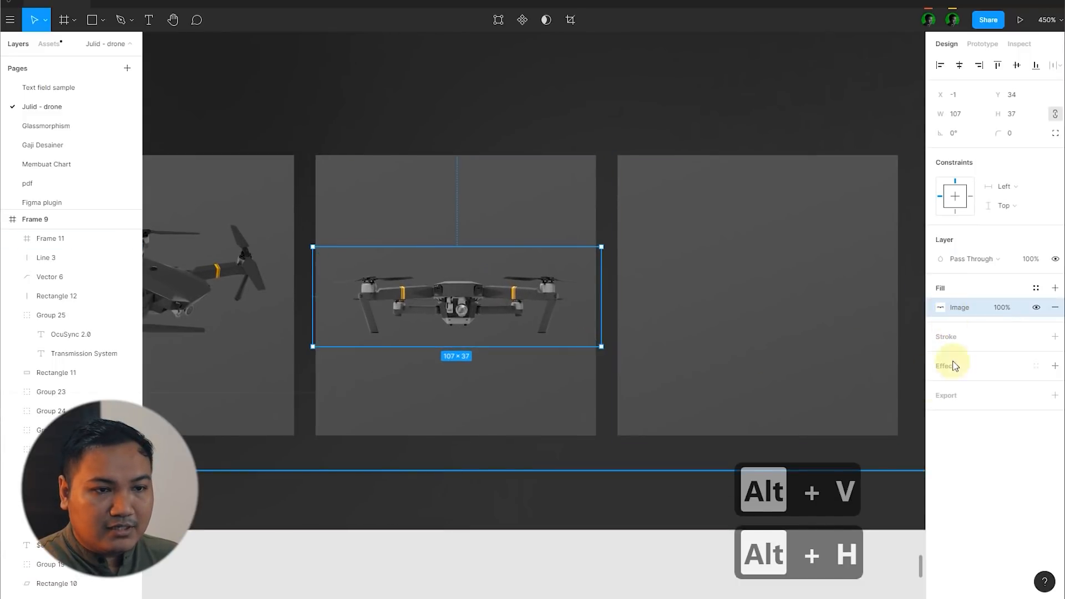
pyautogui.click(962, 314)
pyautogui.moveTo(882, 455); pyautogui.dragTo(875, 455)
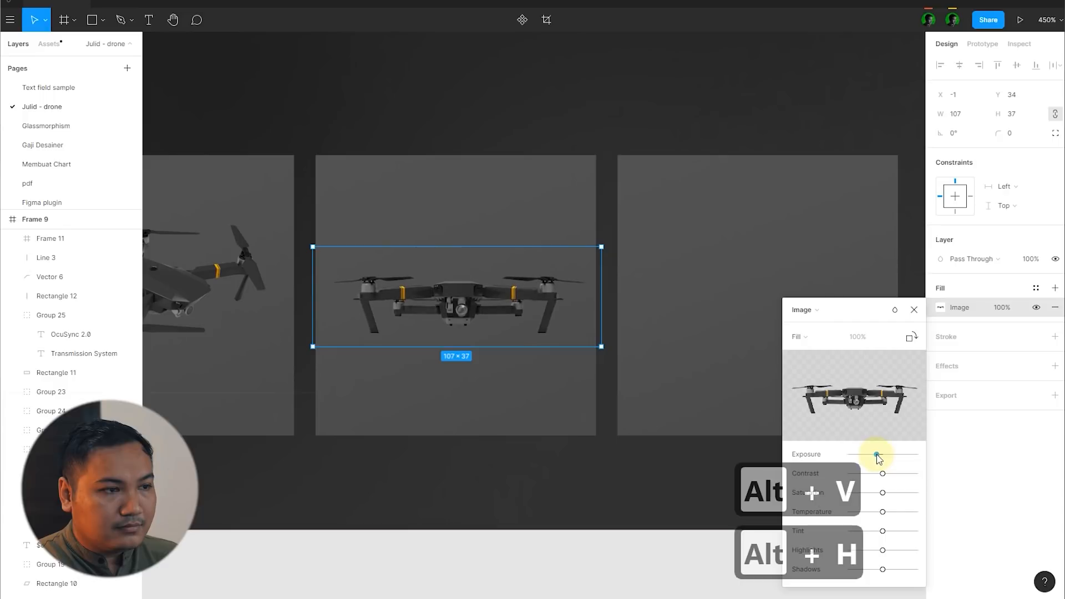
pyautogui.scroll(-3, 438, 304)
pyautogui.scroll(-4, 492, 416)
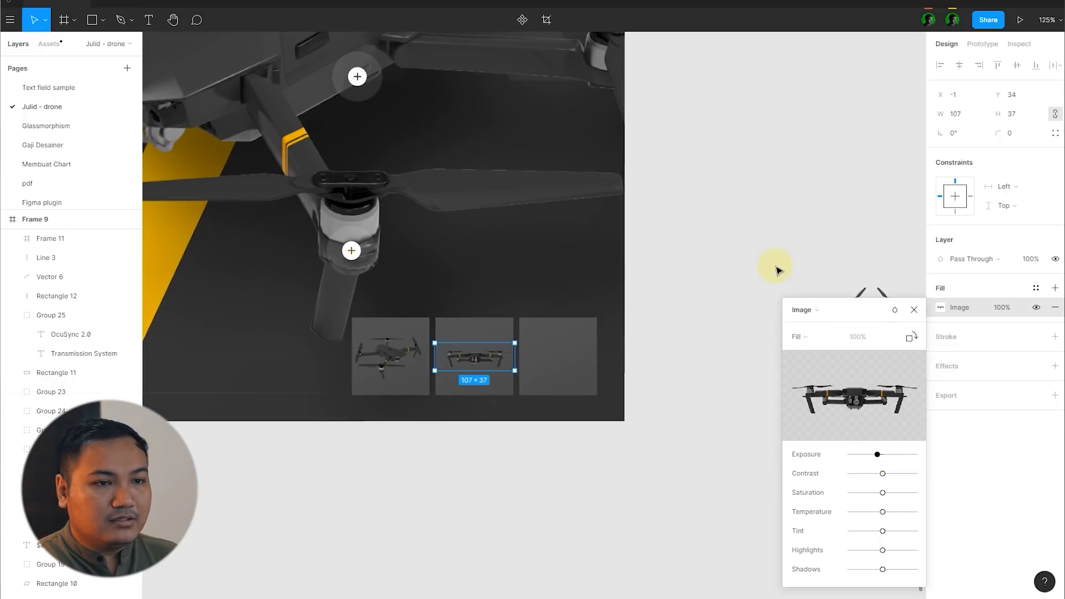
pyautogui.click(914, 310)
# Step: Place the top-view drone image in the third thumbnail square and centre it both ways
pyautogui.moveTo(870, 311); pyautogui.dragTo(556, 352)
pyautogui.hotkey('alt', 'v')
pyautogui.hotkey('alt', 'h')
pyautogui.scroll(6, 561, 358)
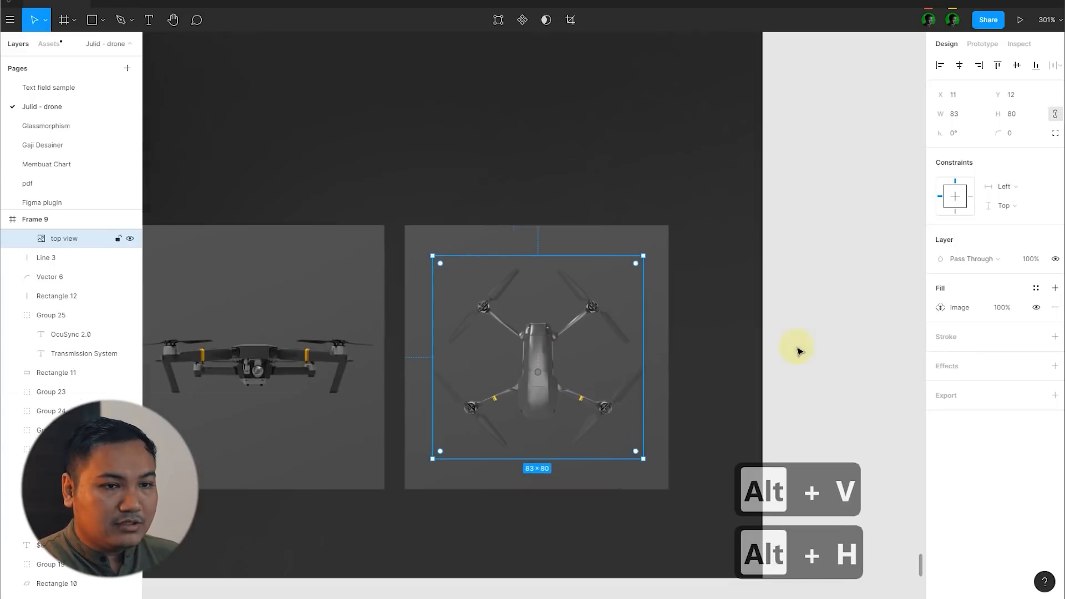
# Step: Lower the exposure of the top-view drone image in the third thumbnail slightly and deselect it
pyautogui.click(963, 309)
pyautogui.moveTo(882, 455); pyautogui.dragTo(875, 455)
pyautogui.click(825, 244)
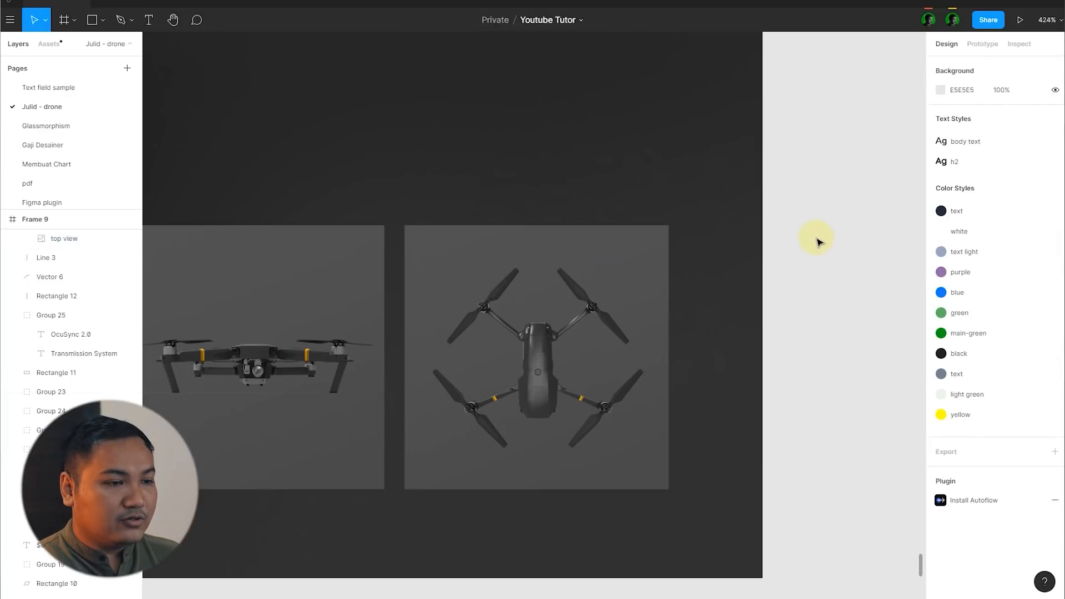
# Step: Add a 1 px inside stroke to the first thumbnail frame, coloured EBB400 as sampled from the yellow stripe
pyautogui.scroll(-10, 817, 237)
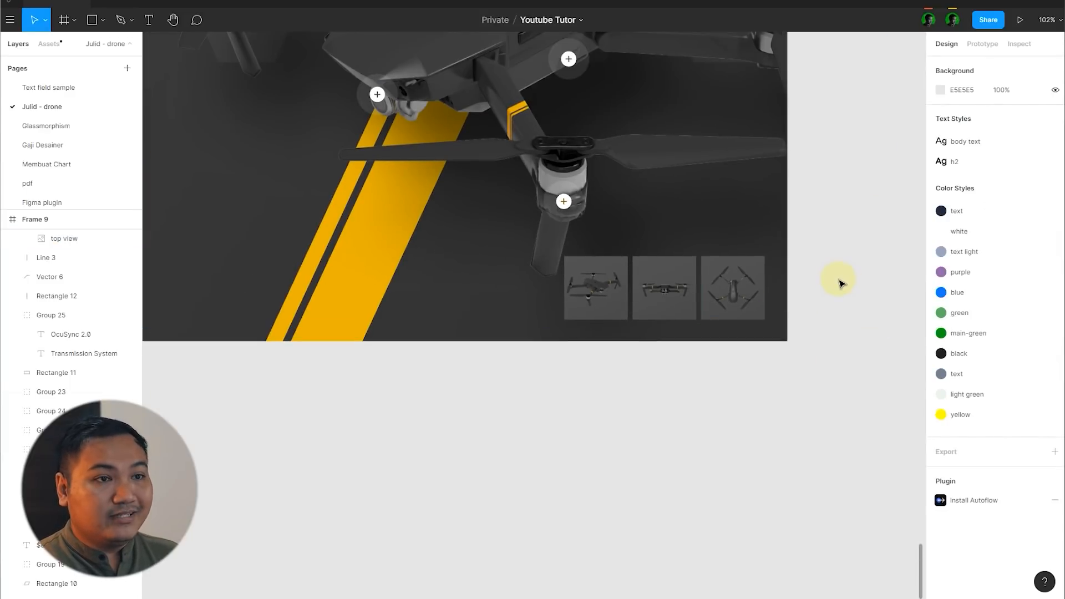
pyautogui.scroll(5, 840, 284)
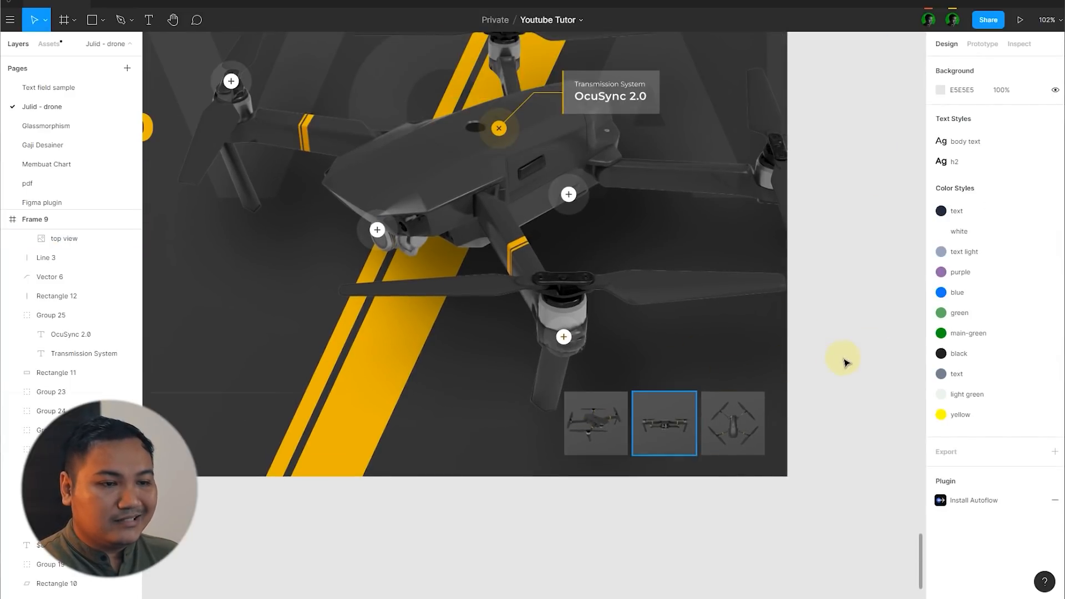
pyautogui.scroll(-2, 842, 361)
pyautogui.scroll(5, 805, 395)
pyautogui.click(465, 373)
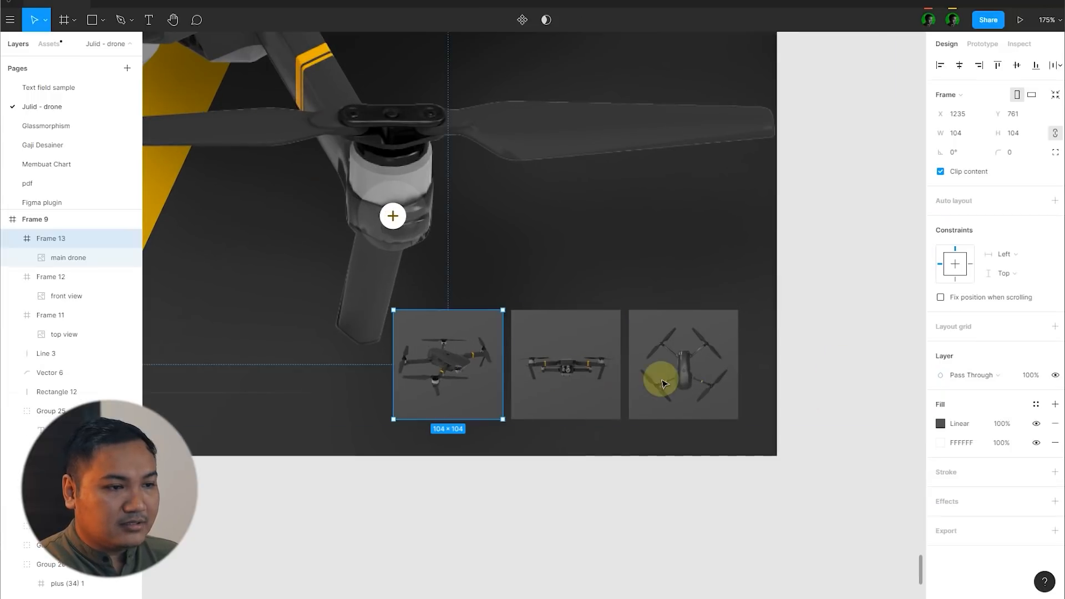
pyautogui.click(1055, 472)
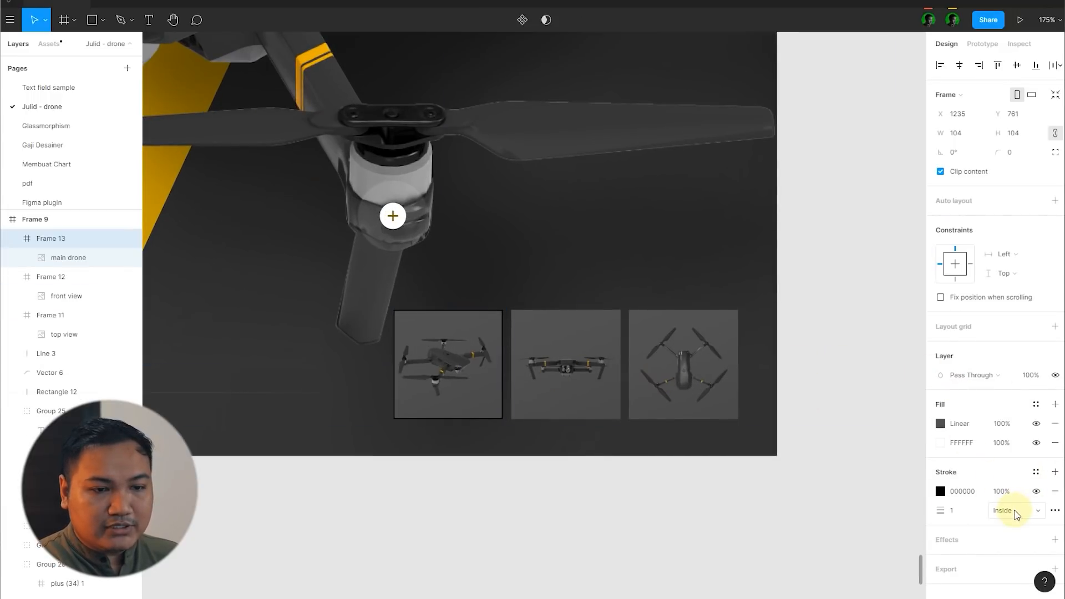
pyautogui.click(940, 491)
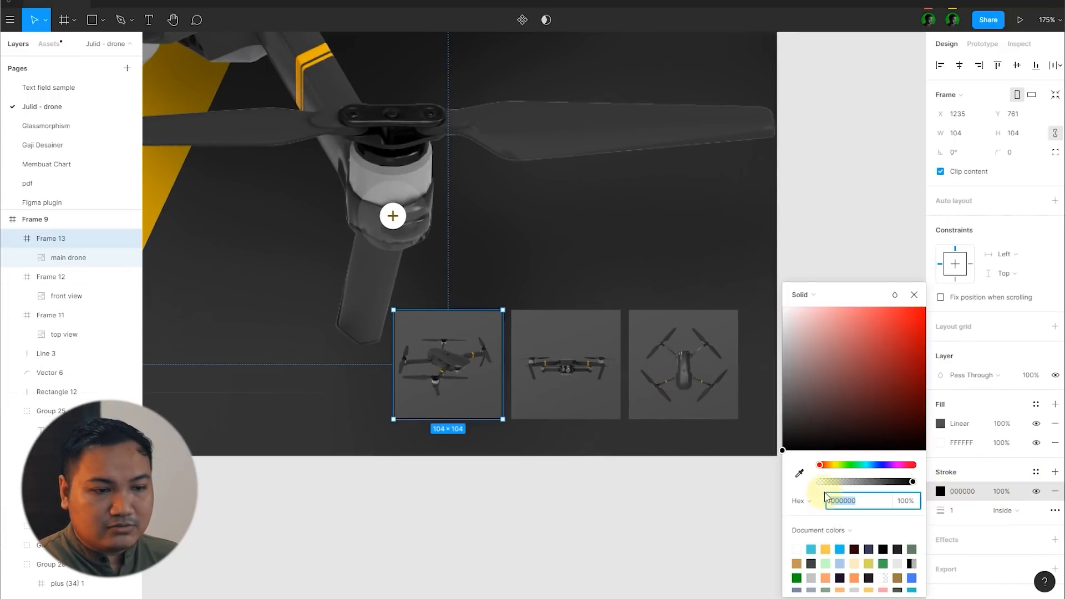
pyautogui.click(800, 475)
pyautogui.scroll(-5, 606, 269)
pyautogui.click(266, 344)
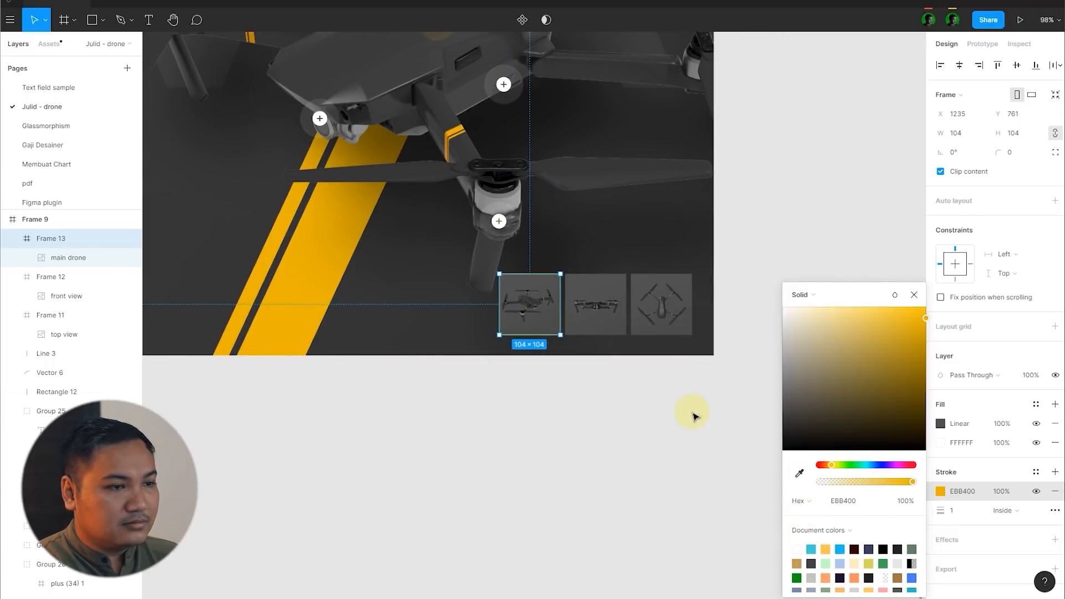
# Step: Set the first thumbnail frame's yellow stroke to 50% opacity and 2 px thickness, and deselect it
pyautogui.click(694, 414)
pyautogui.click(506, 309)
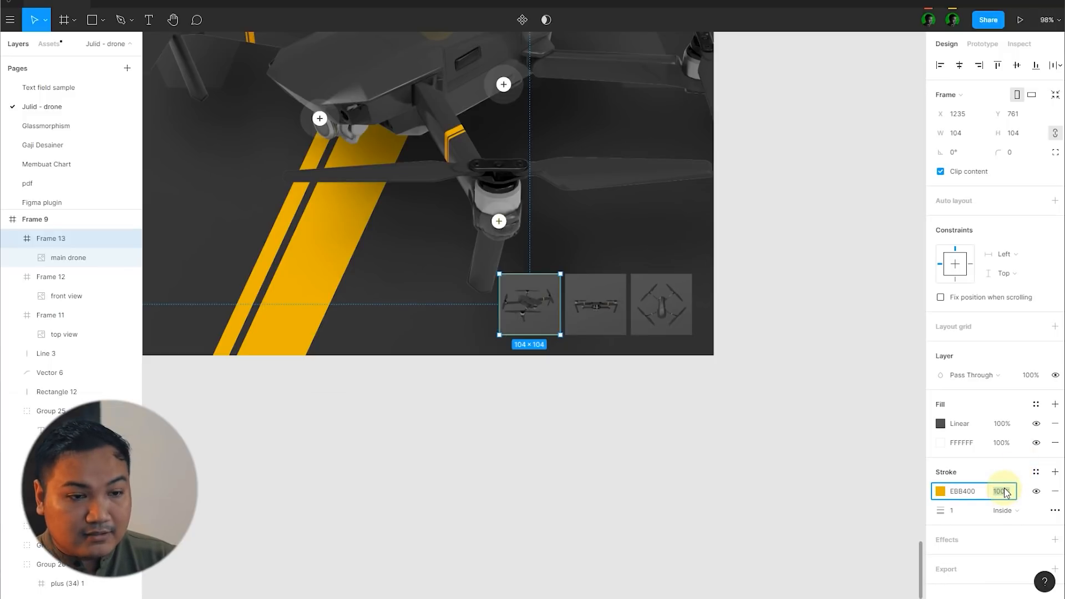
pyautogui.write('50')
pyautogui.press('Return')
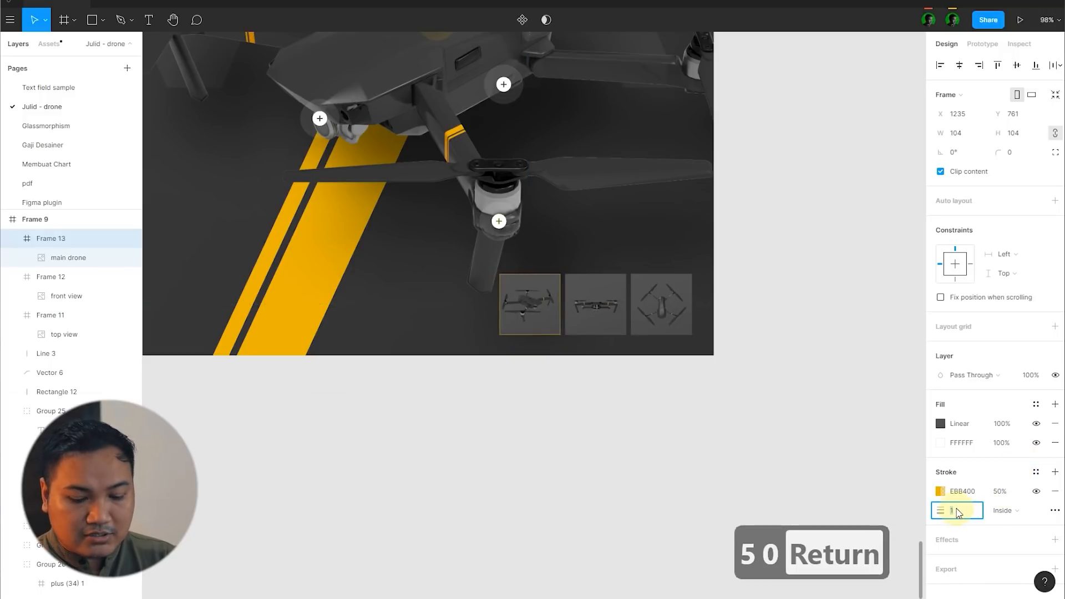
pyautogui.write('2')
pyautogui.press('Return')
pyautogui.click(812, 362)
pyautogui.scroll(-3, 810, 367)
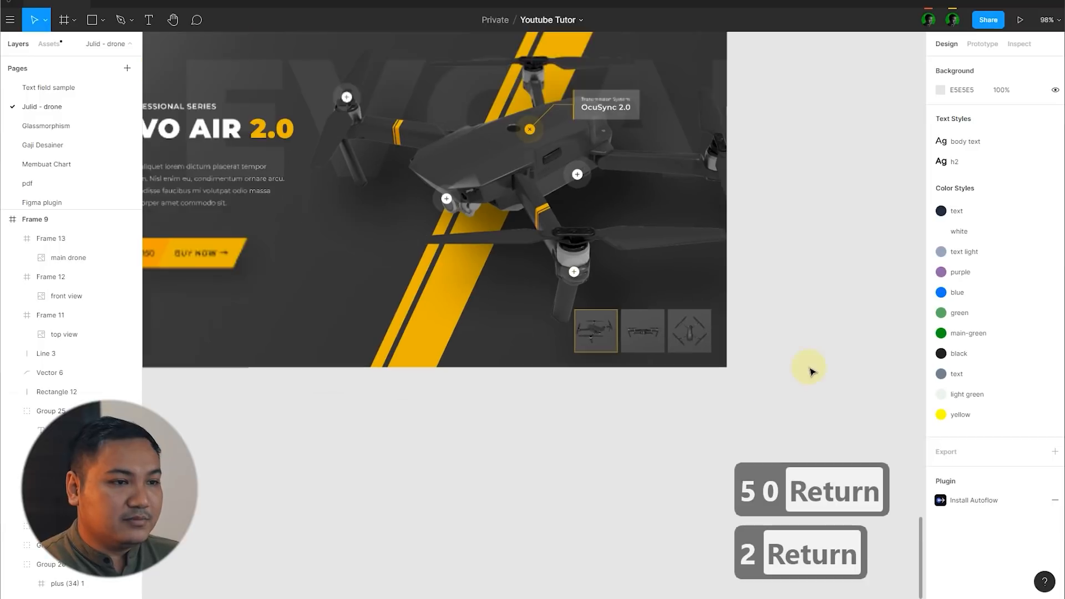
# Step: Enlarge the main drone image slightly from its lower corner to about 1246 × 866 and deselect it
pyautogui.scroll(1, 809, 367)
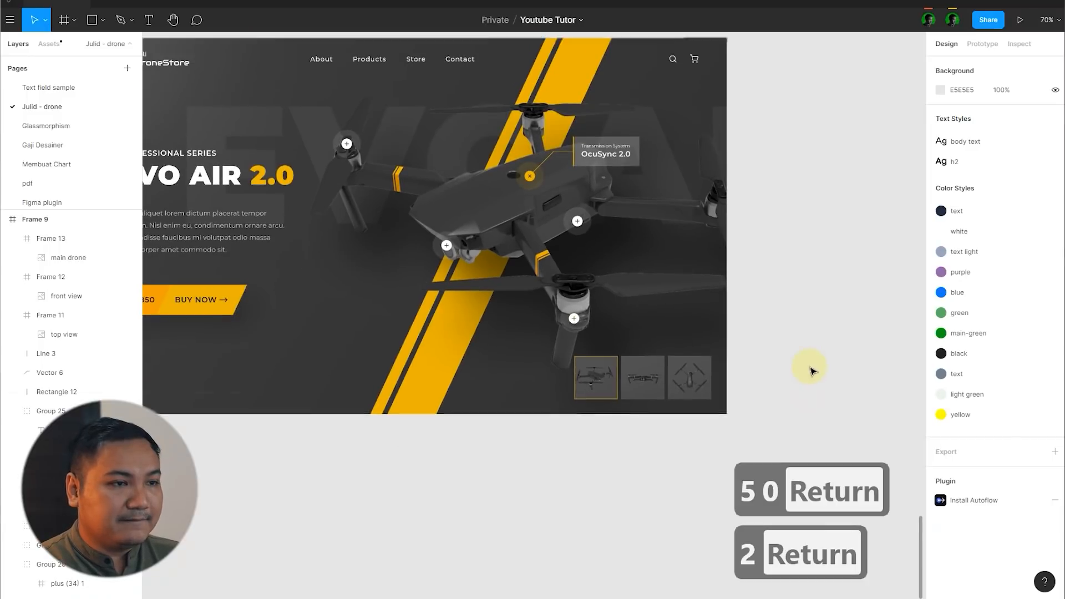
pyautogui.click(716, 305)
pyautogui.moveTo(772, 409); pyautogui.dragTo(776, 413)
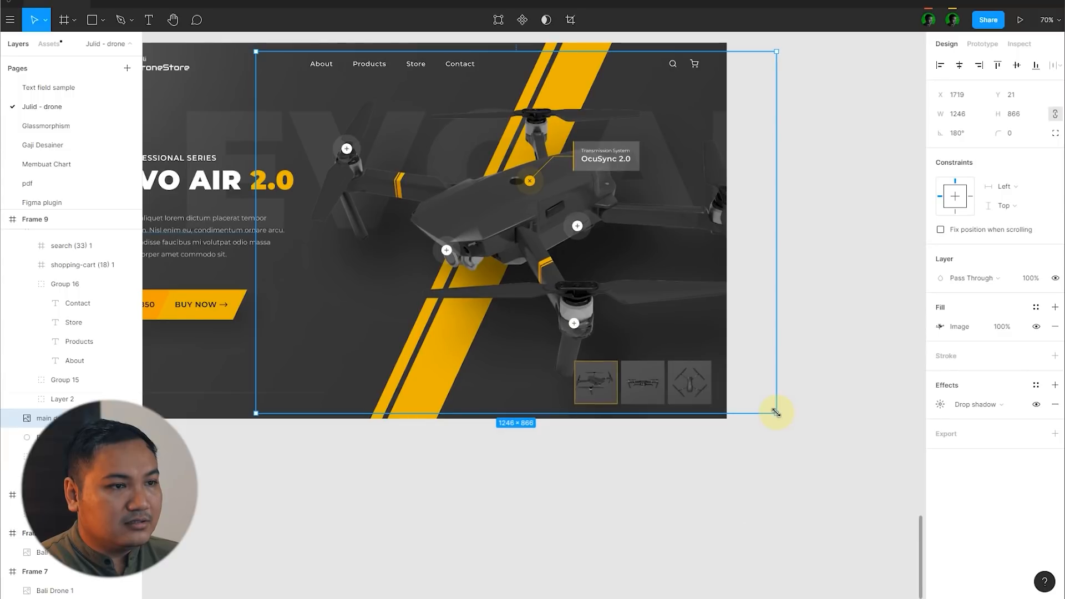
pyautogui.click(832, 370)
pyautogui.scroll(-3, 820, 323)
pyautogui.scroll(2, 823, 326)
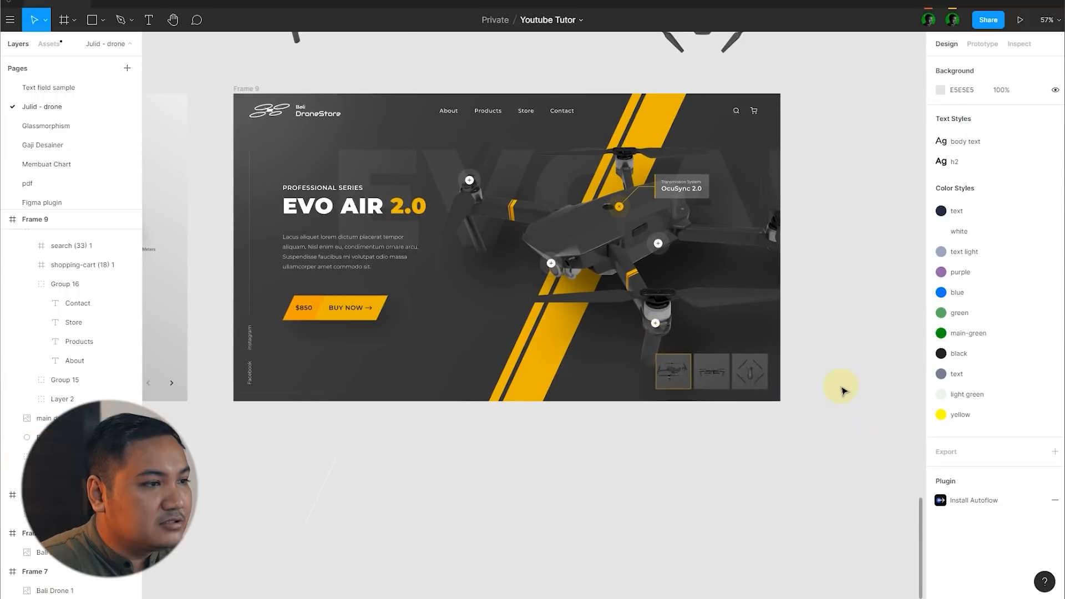
# Step: Move the hotspot at the drone's front camera to about X 928, Y 457 and deselect it
pyautogui.scroll(-1, 640, 296)
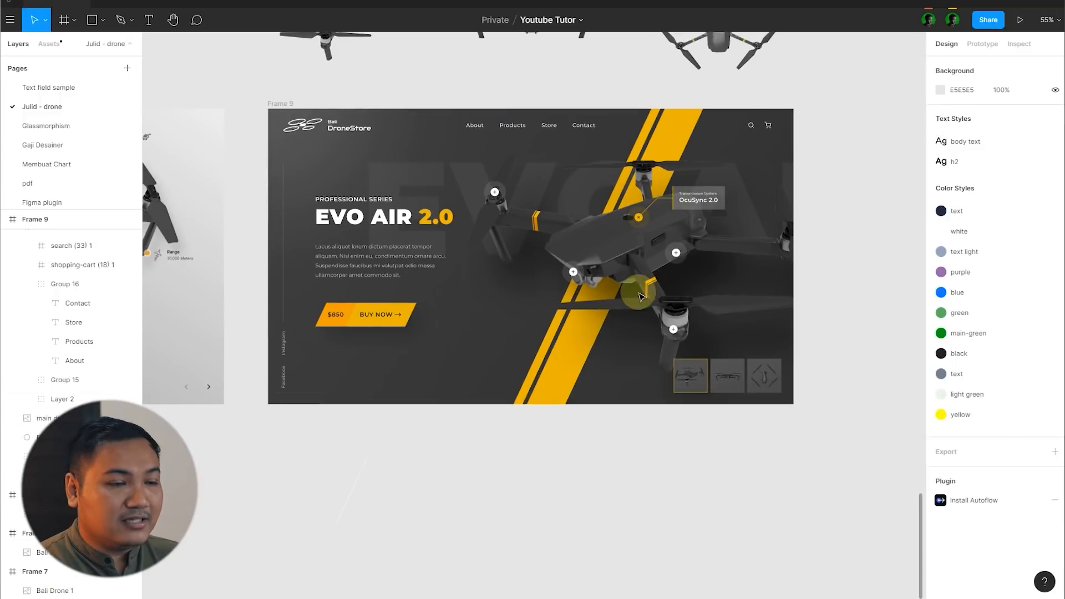
pyautogui.scroll(3, 526, 266)
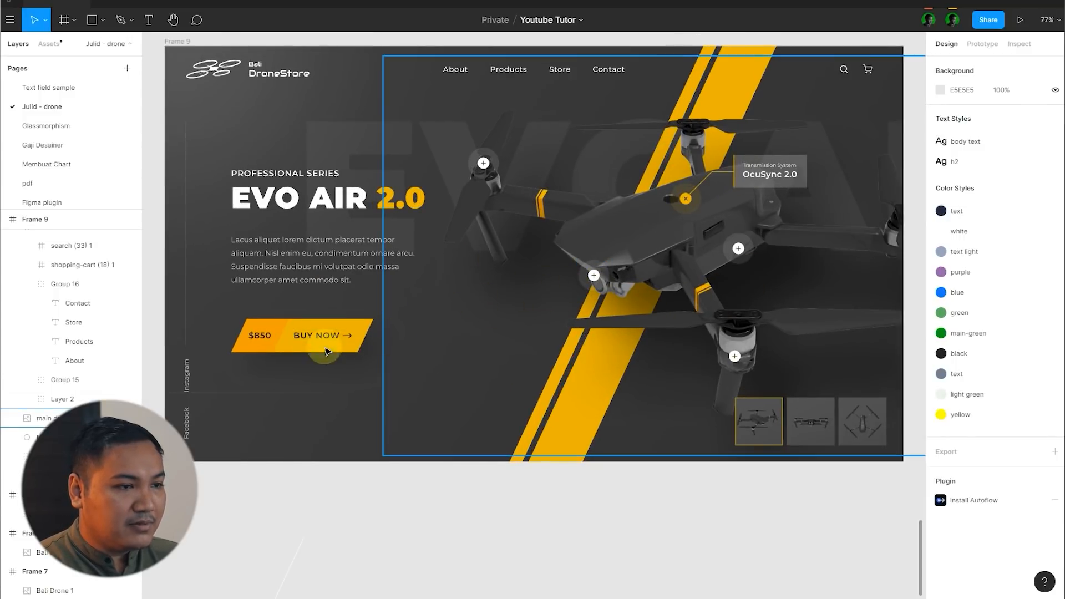
pyautogui.scroll(-2, 520, 282)
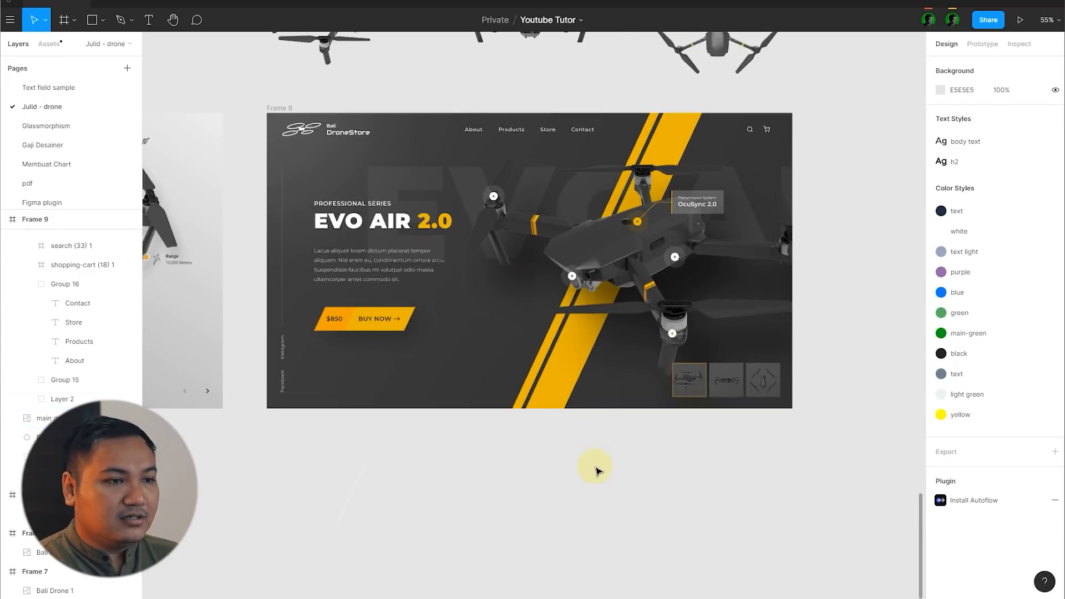
pyautogui.scroll(4, 563, 285)
pyautogui.click(577, 255)
pyautogui.moveTo(586, 258); pyautogui.dragTo(595, 262)
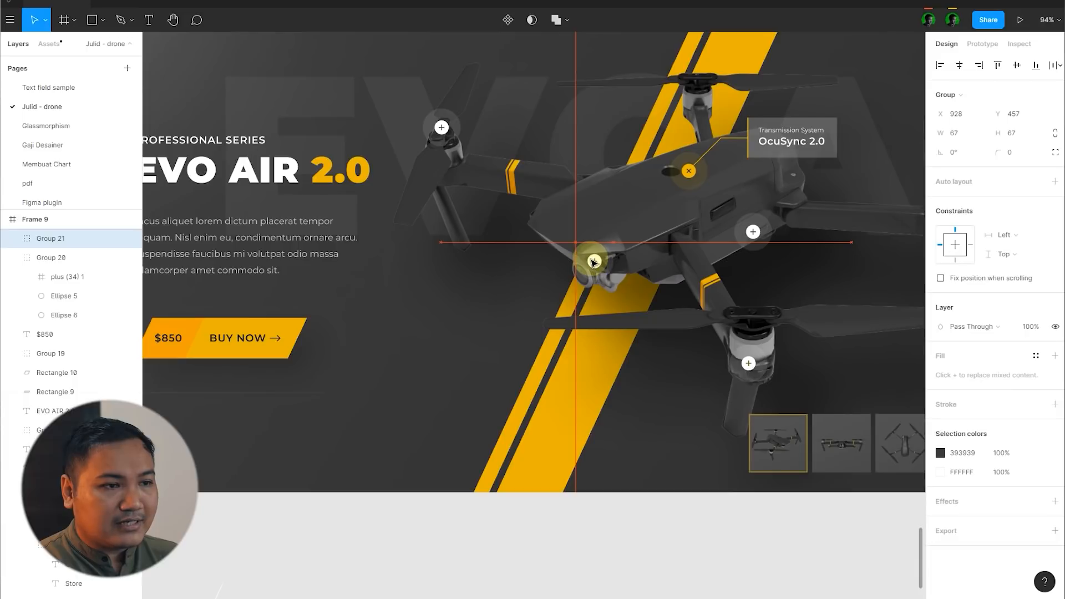
pyautogui.scroll(-2, 577, 433)
pyautogui.click(603, 466)
pyautogui.scroll(2, 567, 283)
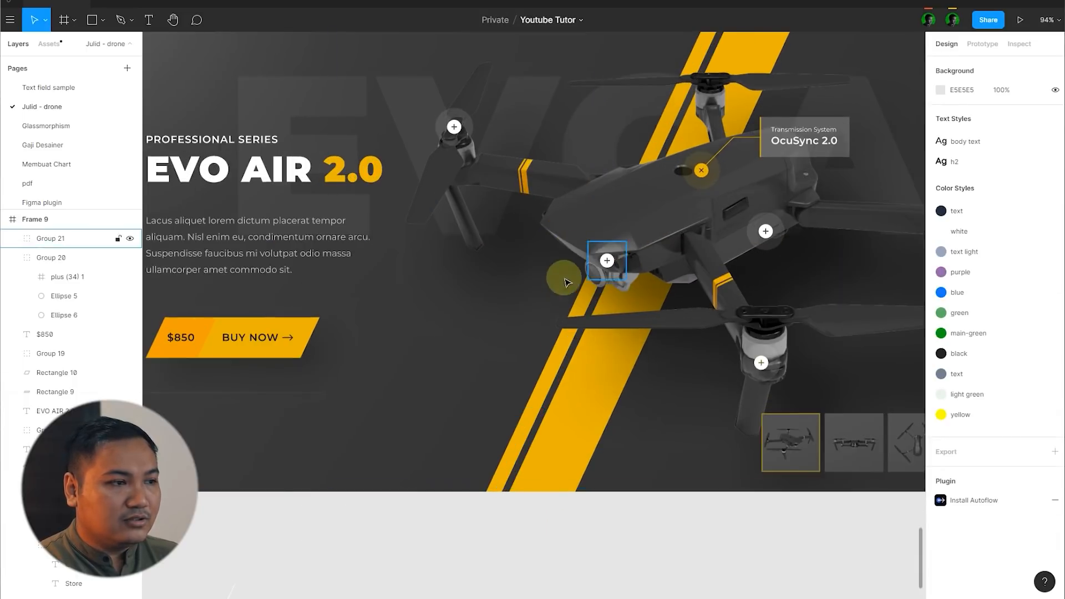
# Step: Nudge the series label, EVO AIR 2.0 heading and body paragraph down together, slightly closer to the BUY NOW button
pyautogui.scroll(-3, 355, 261)
pyautogui.scroll(-2, 383, 355)
pyautogui.scroll(2, 298, 284)
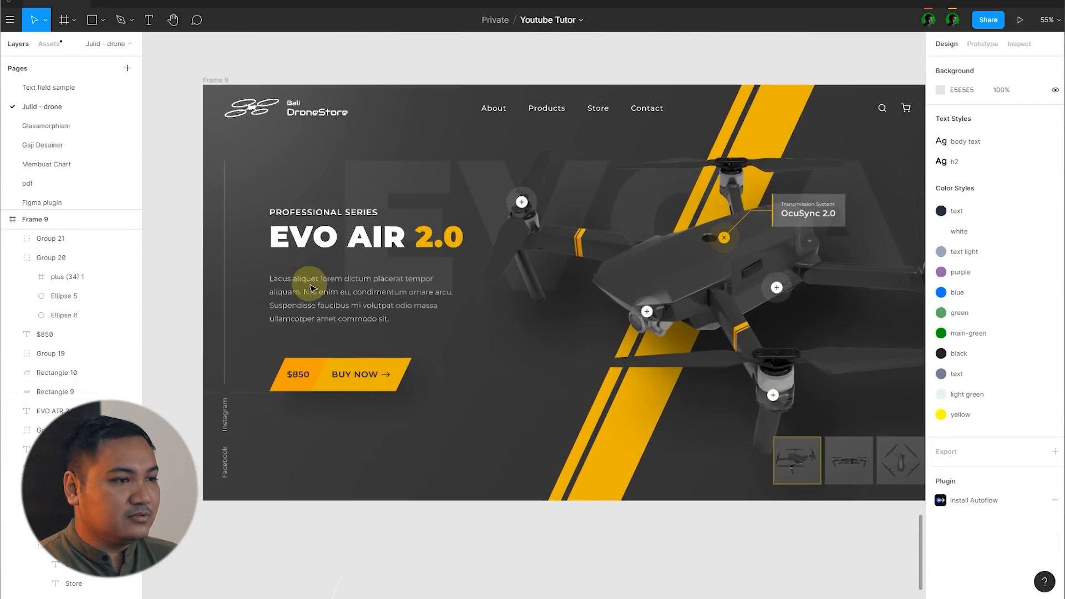
pyautogui.click(298, 284)
pyautogui.keyDown('shift'); pyautogui.click(309, 212); pyautogui.keyUp('shift')
pyautogui.hotkey('shift', 'Down')
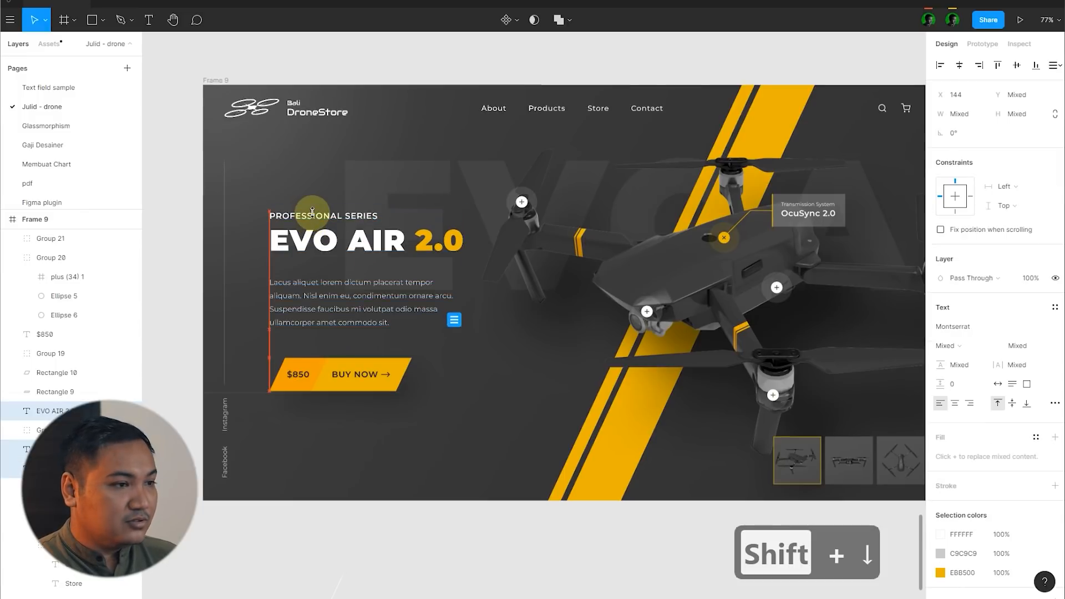
pyautogui.press('Down')
pyautogui.press('Down')
pyautogui.press('Down')
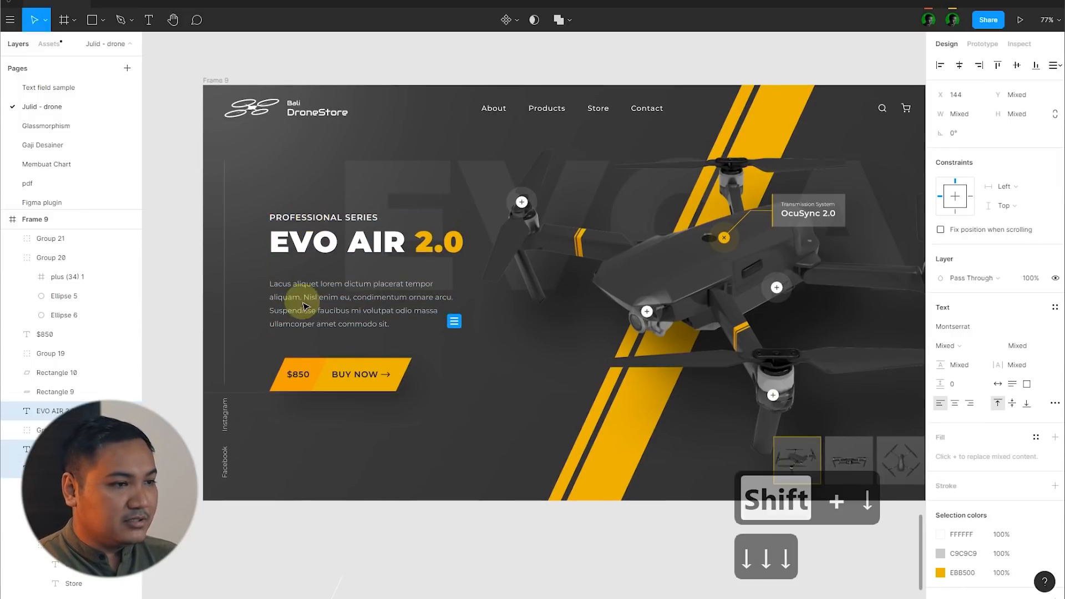
# Step: Nudge only the body paragraph back up to Y 413, slightly closer to the heading, and deselect it
pyautogui.click(304, 306)
pyautogui.press('Up')
pyautogui.press('Up')
pyautogui.press('Up')
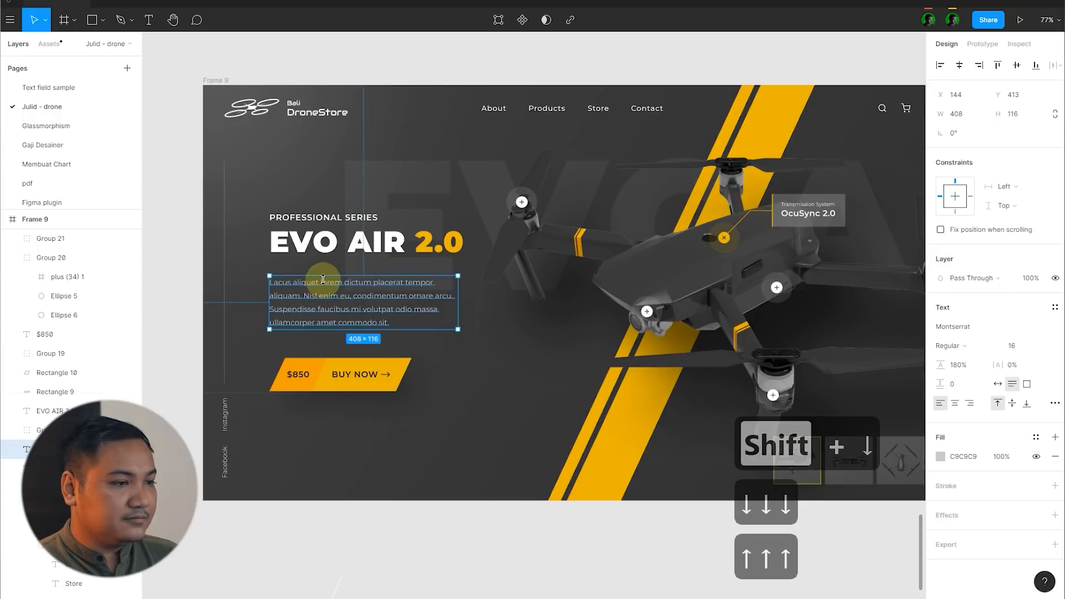
pyautogui.scroll(-5, 323, 280)
pyautogui.click(342, 311)
pyautogui.scroll(2, 344, 313)
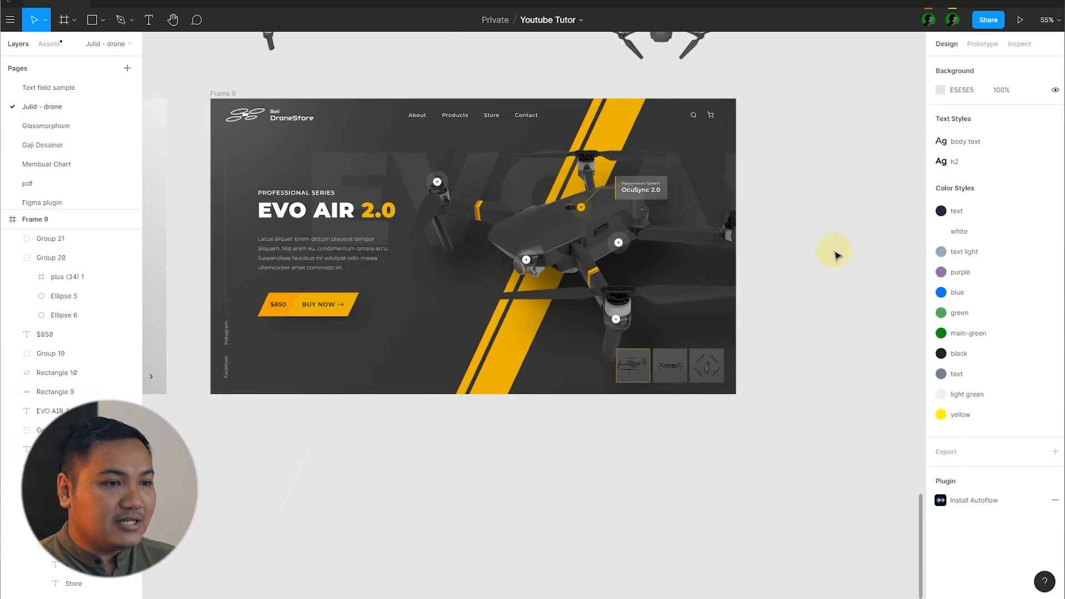
# Step: Compare the dark homepage in Frame 9 with the original light homepage in Frame 7
pyautogui.scroll(-5, 837, 251)
pyautogui.scroll(3, 399, 305)
pyautogui.scroll(-1, 371, 267)
pyautogui.scroll(-1, 371, 272)
pyautogui.scroll(-1, 336, 297)
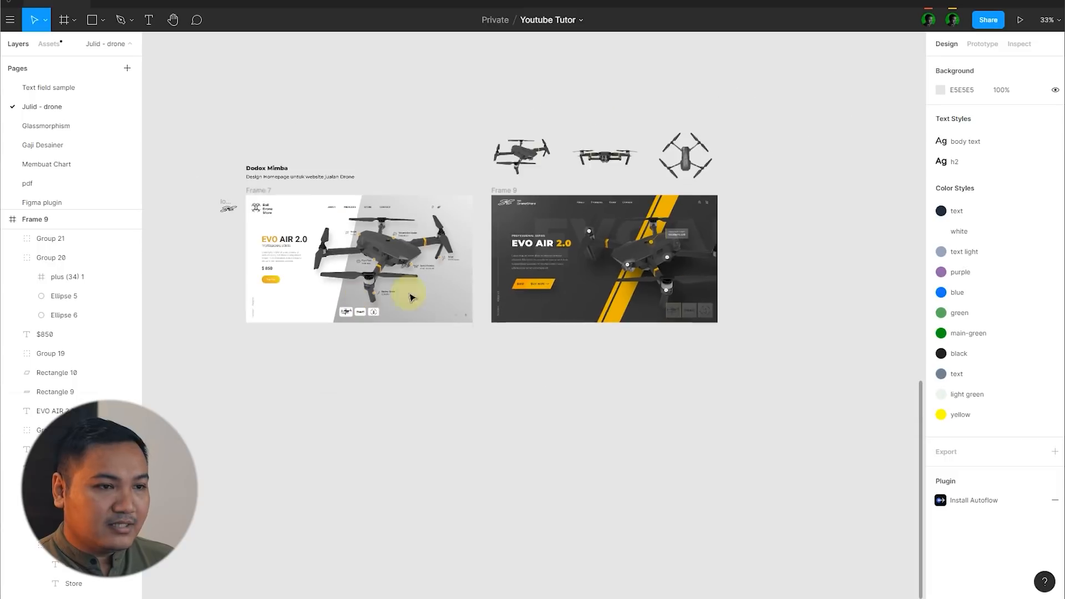
pyautogui.scroll(3, 673, 272)
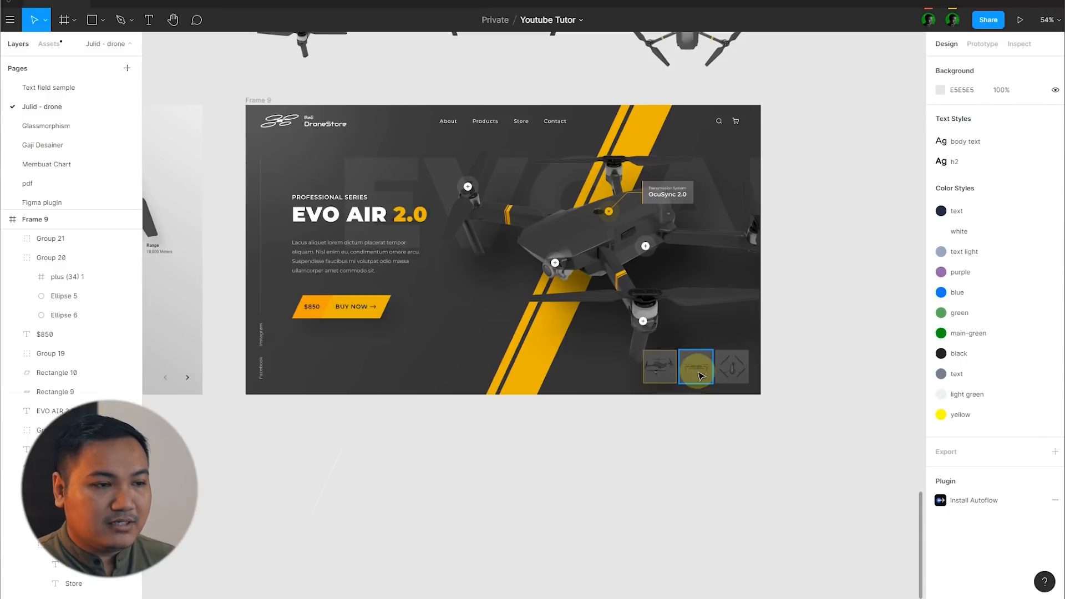
pyautogui.scroll(10, 700, 376)
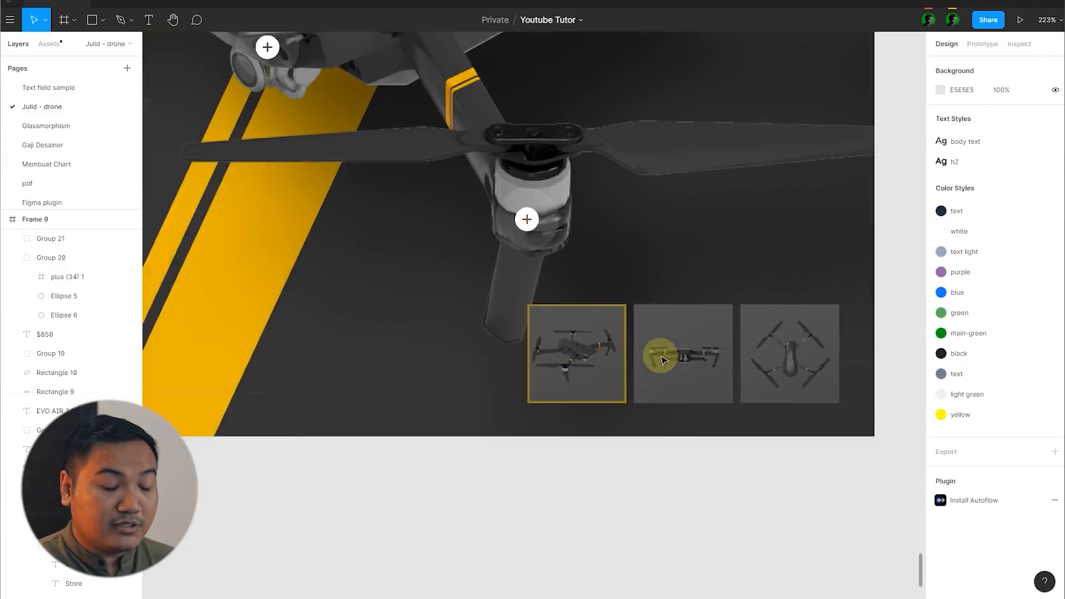
pyautogui.scroll(-10, 664, 360)
# Step: Duplicate the dark homepage Frame 9 directly below the original, and move the copy farther down to widen the gap
pyautogui.click(315, 133)
pyautogui.moveTo(315, 133); pyautogui.dragTo(356, 393)
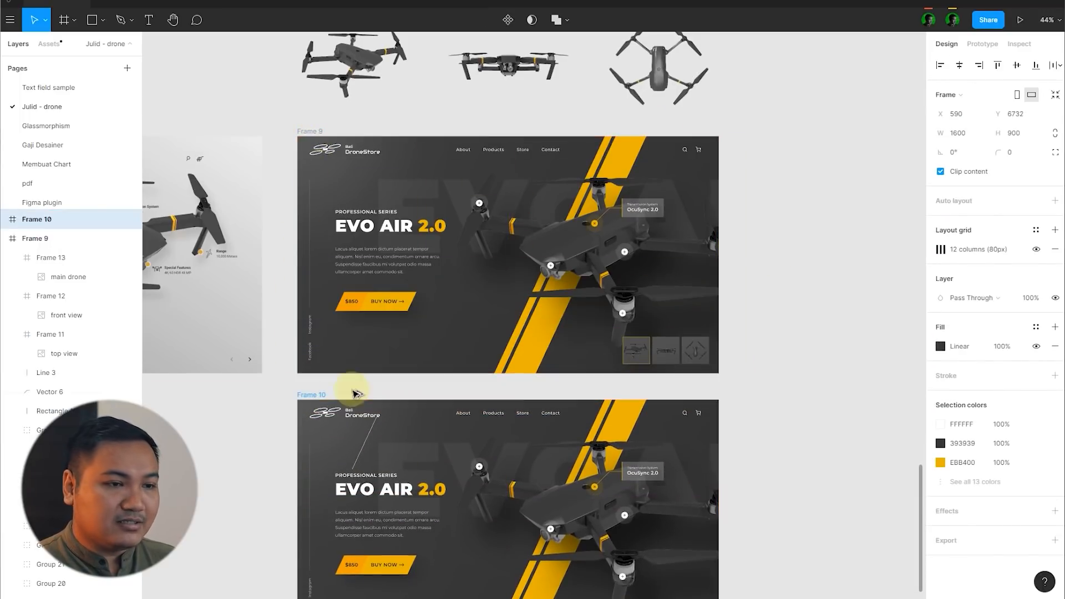
pyautogui.click(768, 328)
pyautogui.scroll(-2, 772, 231)
pyautogui.scroll(-3, 792, 232)
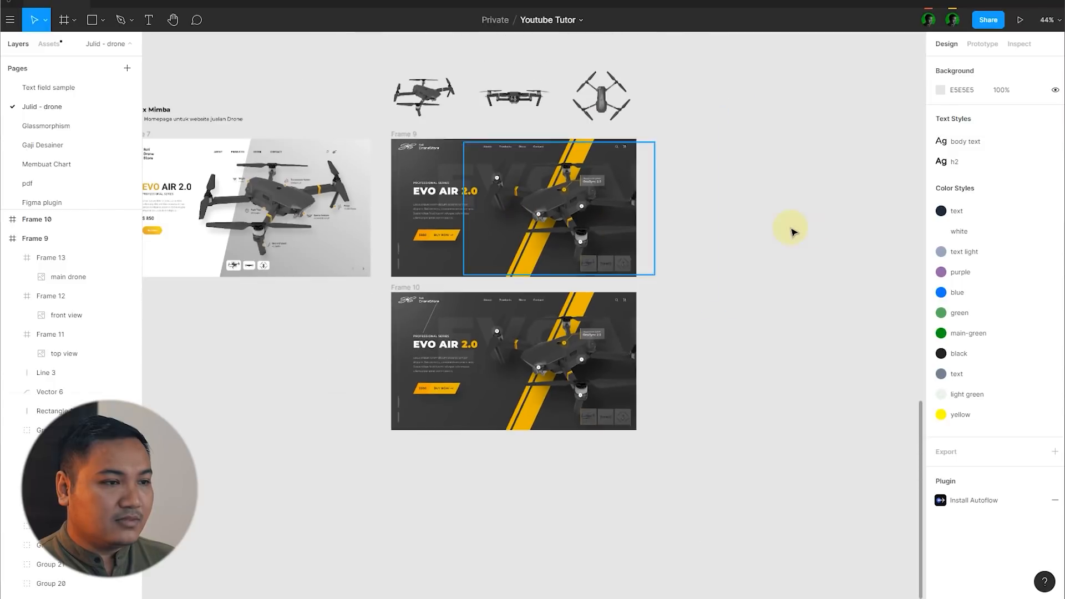
pyautogui.moveTo(409, 288); pyautogui.dragTo(411, 339)
pyautogui.click(735, 284)
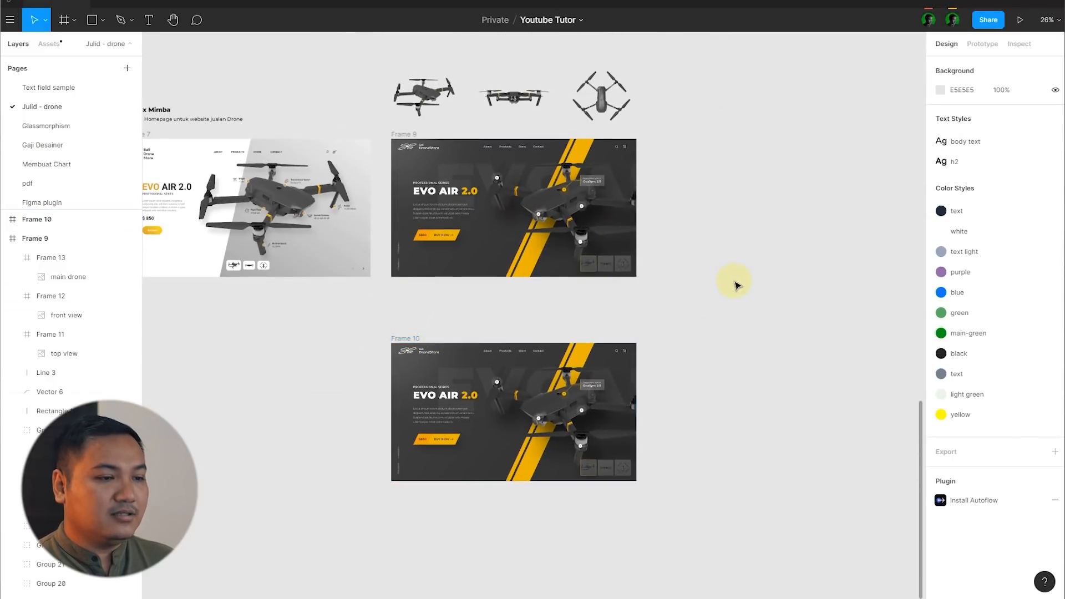
# Step: Delete the OcuSync 2.0 feature card from the duplicated homepage, including its text, background, yellow edge and connector line
pyautogui.scroll(-2, 734, 284)
pyautogui.scroll(5, 827, 290)
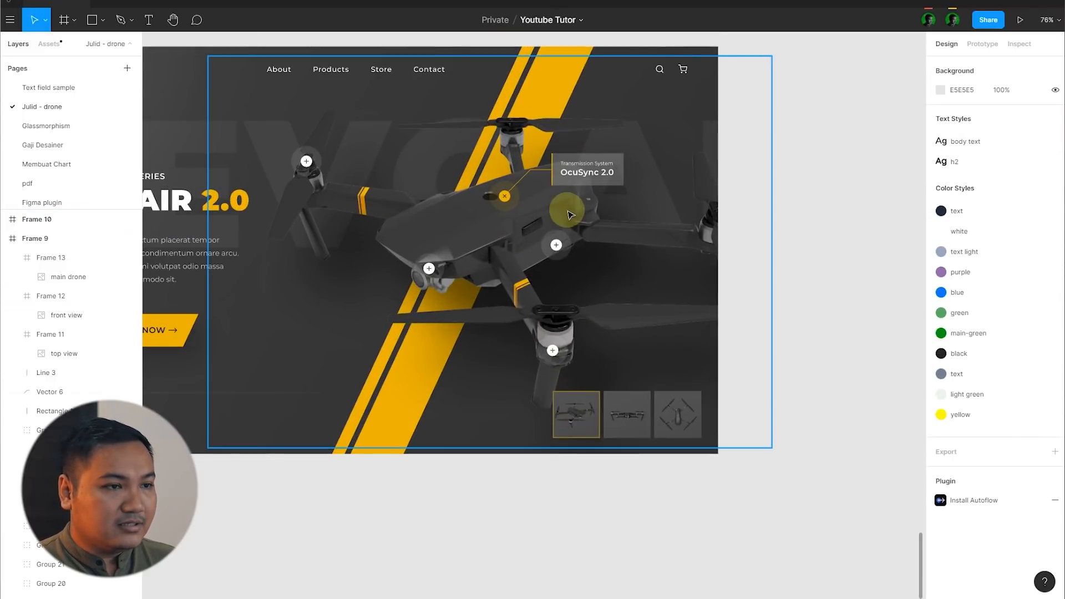
pyautogui.click(580, 182)
pyautogui.press('Delete')
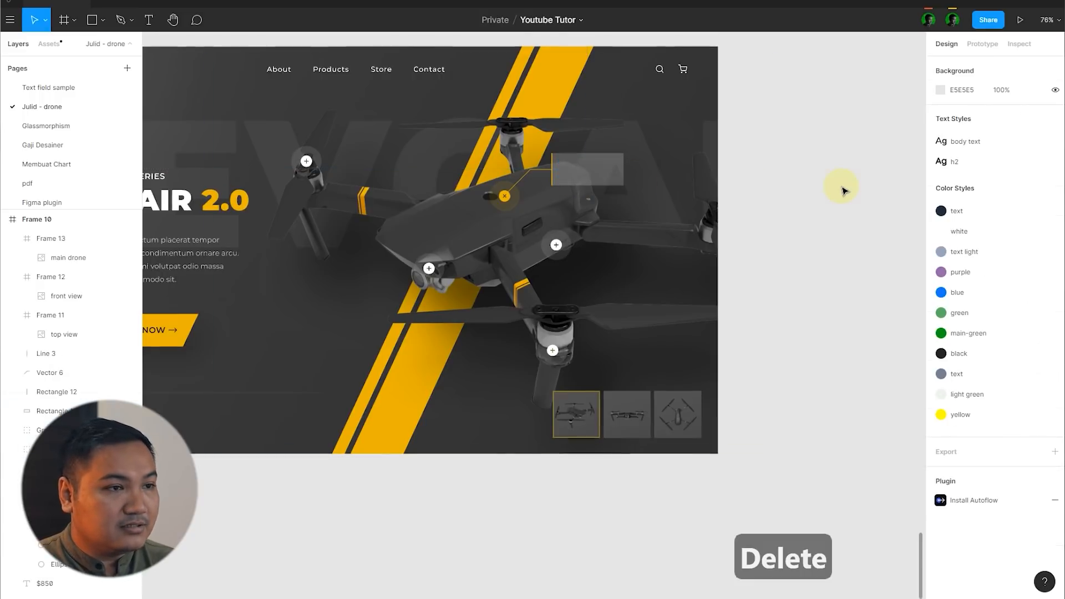
pyautogui.click(577, 183)
pyautogui.press('Delete')
pyautogui.click(546, 178)
pyautogui.press('Delete')
pyautogui.click(775, 192)
pyautogui.press('Delete')
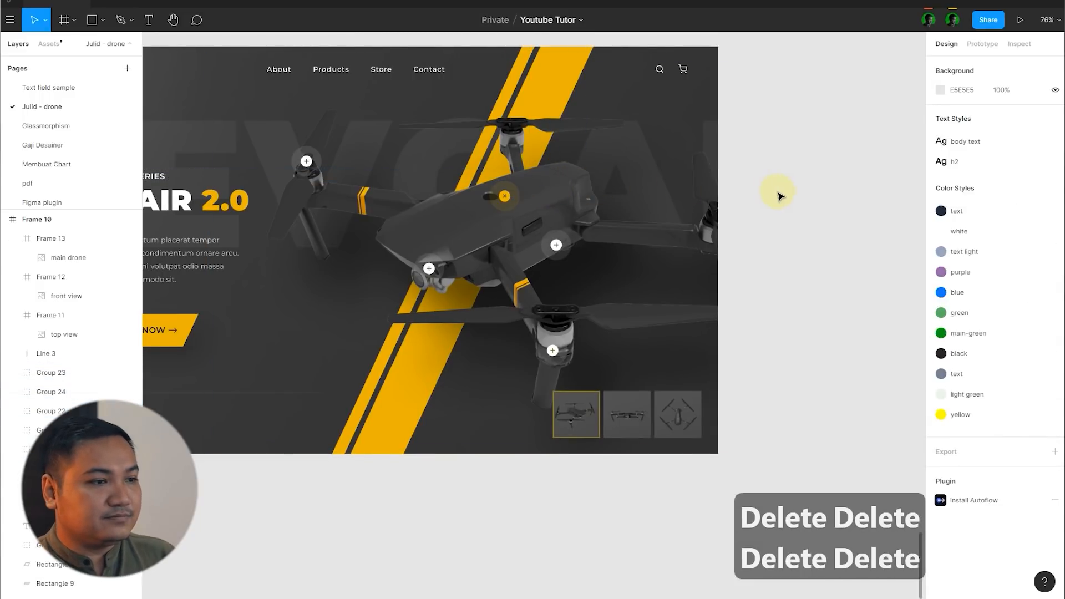
# Step: Recolour the yellow active hotspot on top of the duplicate's drone body to white
pyautogui.click(504, 195)
pyautogui.scroll(5, 505, 196)
pyautogui.click(942, 472)
pyautogui.moveTo(843, 388); pyautogui.dragTo(598, 234)
pyautogui.scroll(8, 516, 201)
# Step: Set the rotation of the cross icon inside that hotspot to 0° so it reads as a plus
pyautogui.doubleClick(478, 183)
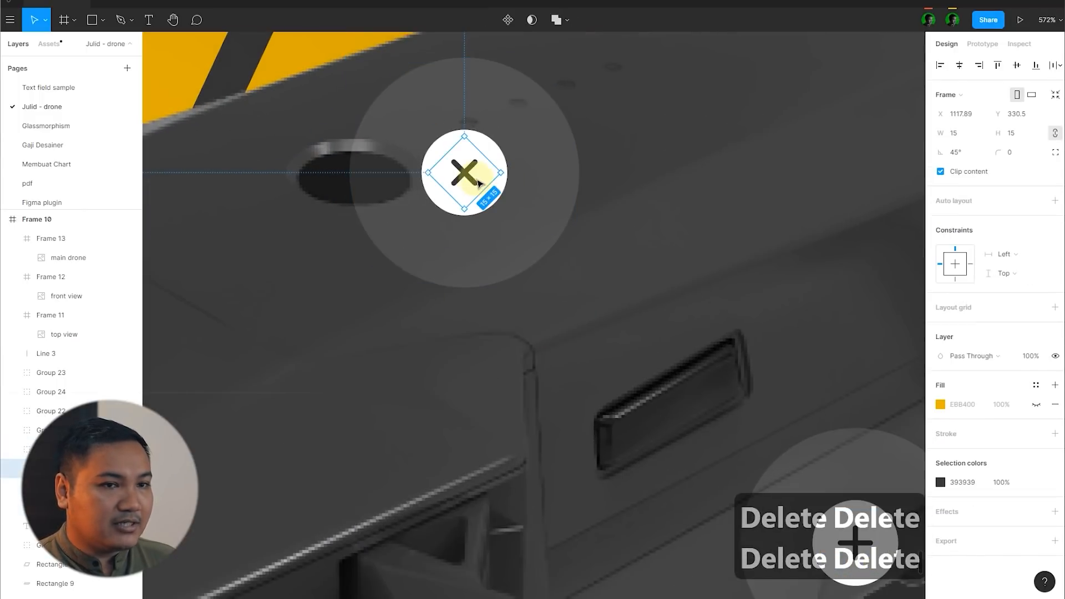
pyautogui.write('0')
pyautogui.press('Return')
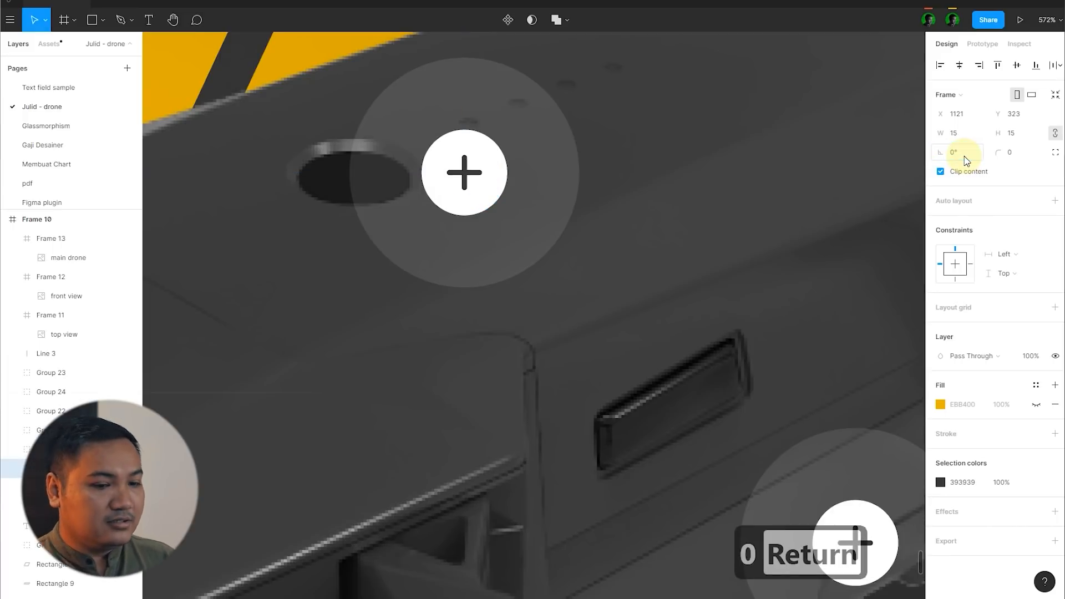
pyautogui.scroll(-5, 383, 195)
pyautogui.scroll(-7, 427, 184)
pyautogui.click(674, 204)
pyautogui.moveTo(475, 206); pyautogui.dragTo(486, 203)
pyautogui.hotkey('ctrl', 'z')
# Step: Group the four hotspots on the drone's body, camera and far-left motor with the main drone image in the duplicate
pyautogui.scroll(3, 455, 208)
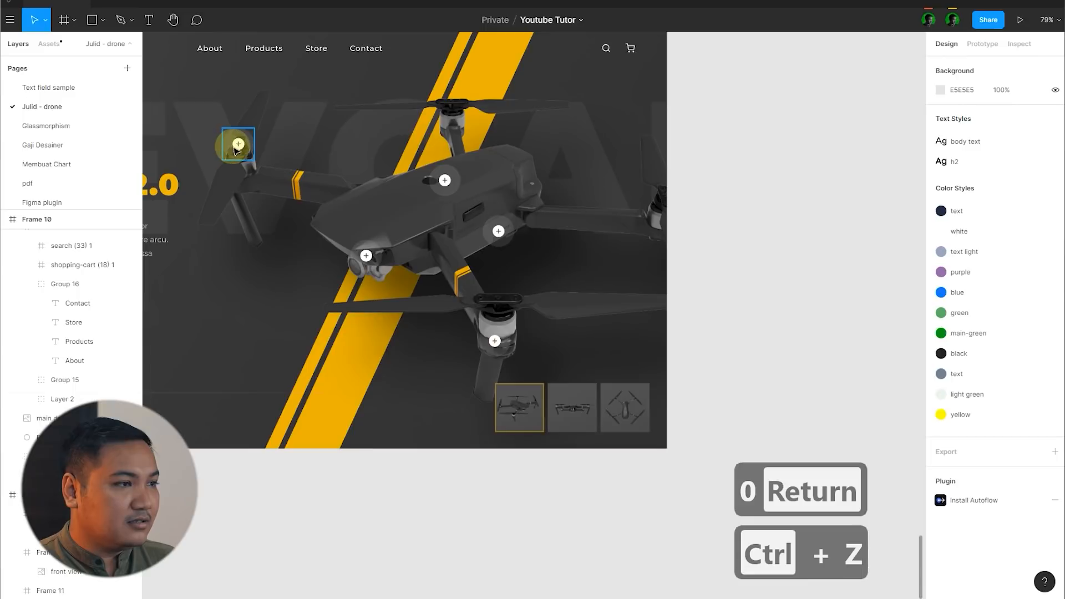
pyautogui.click(239, 144)
pyautogui.keyDown('shift'); pyautogui.click(366, 255); pyautogui.keyUp('shift')
pyautogui.keyDown('shift'); pyautogui.click(443, 181); pyautogui.keyUp('shift')
pyautogui.keyDown('shift'); pyautogui.click(497, 229); pyautogui.keyUp('shift')
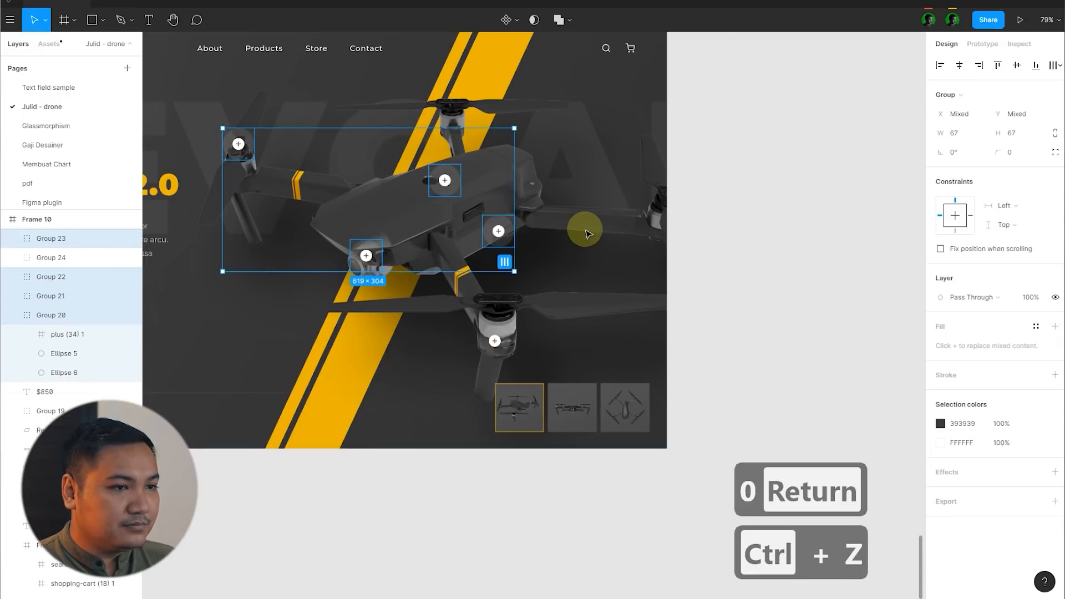
pyautogui.keyDown('shift'); pyautogui.click(583, 227); pyautogui.keyUp('shift')
pyautogui.hotkey('ctrl', 'g')
pyautogui.click(860, 222)
pyautogui.moveTo(497, 228); pyautogui.dragTo(483, 221)
pyautogui.hotkey('ctrl', 'z')
# Step: Place an enlarged copy of the front-view drone image over the main drone in the duplicated homepage
pyautogui.scroll(-3, 692, 268)
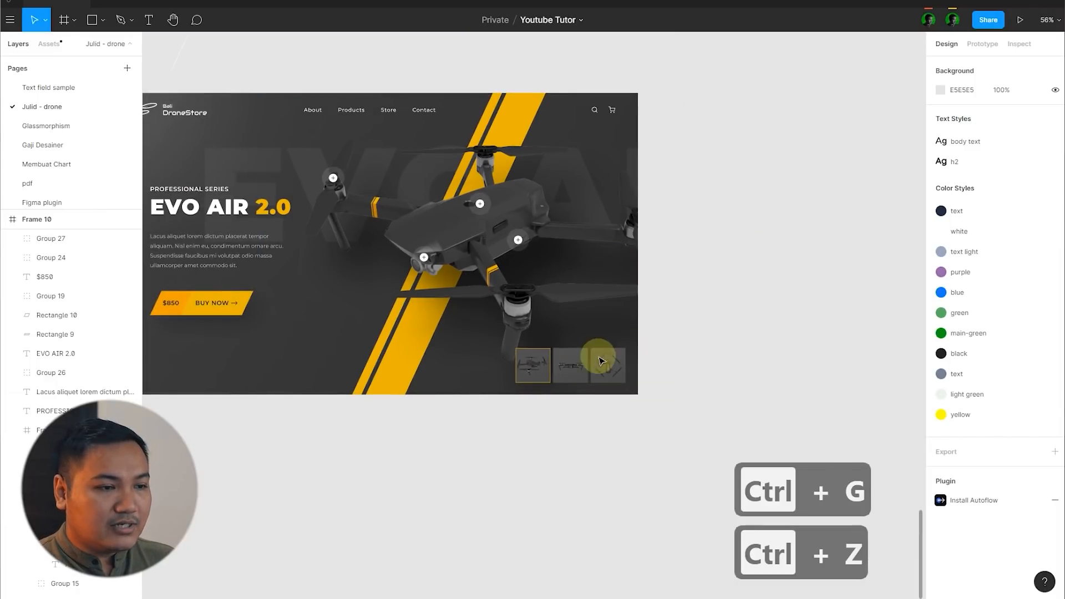
pyautogui.click(576, 366)
pyautogui.click(573, 366)
pyautogui.moveTo(572, 366); pyautogui.dragTo(703, 338)
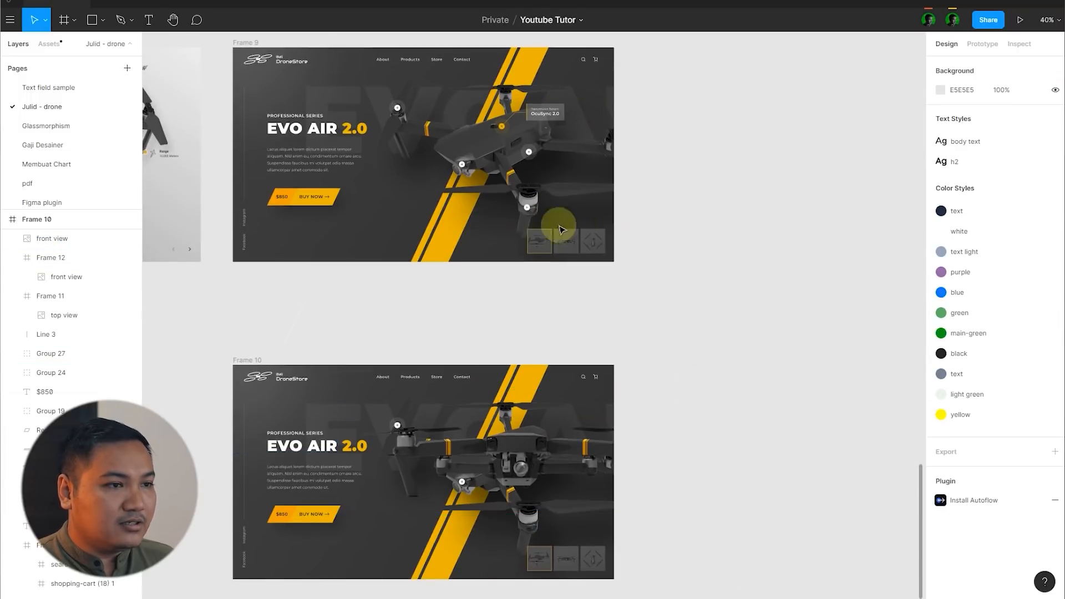
# Step: Copy a plus hotspot from Frame 9 into the duplicate and place copies on the front-view drone's camera and left motor
pyautogui.click(533, 232)
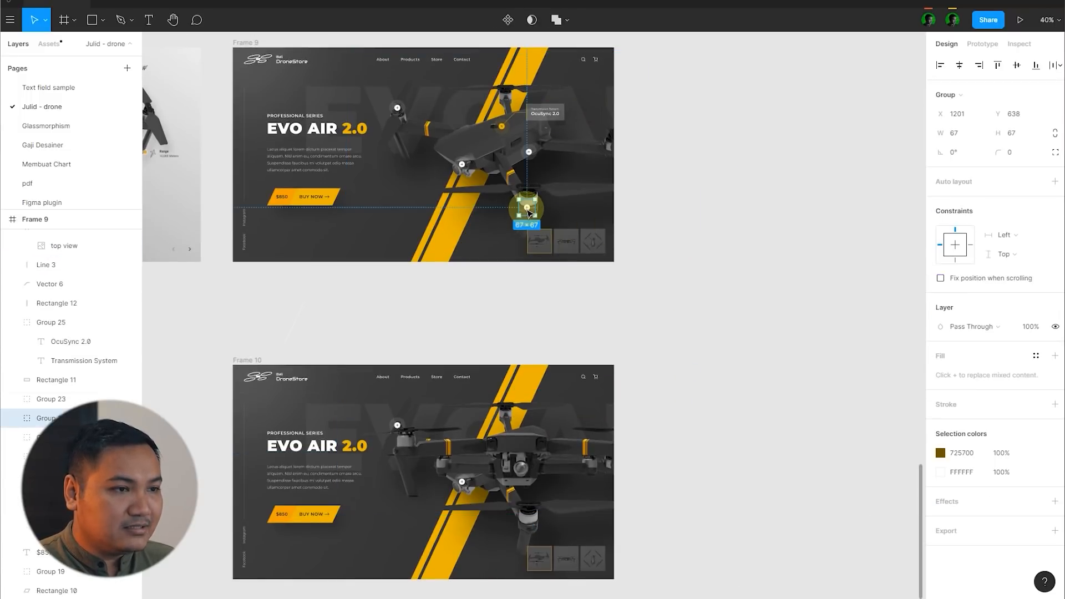
pyautogui.click(556, 420)
pyautogui.scroll(10, 549, 421)
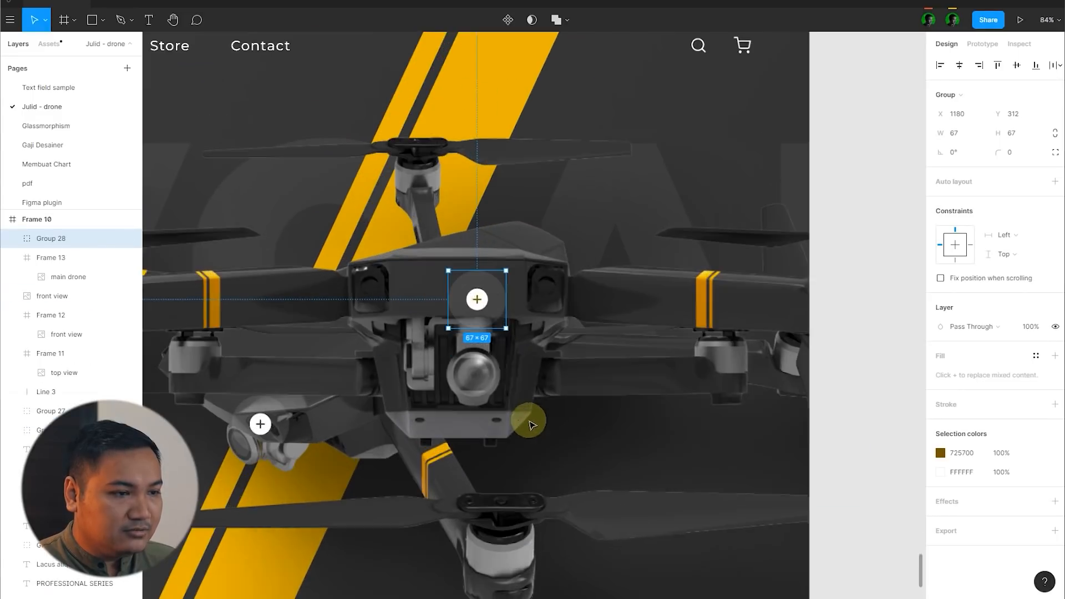
pyautogui.moveTo(475, 299); pyautogui.dragTo(551, 305)
pyautogui.moveTo(657, 304); pyautogui.dragTo(333, 282)
pyautogui.scroll(-5, 684, 304)
# Step: Group the front-view drone image with its two new hotspots and deselect the group
pyautogui.keyDown('shift'); pyautogui.click(564, 342); pyautogui.keyUp('shift')
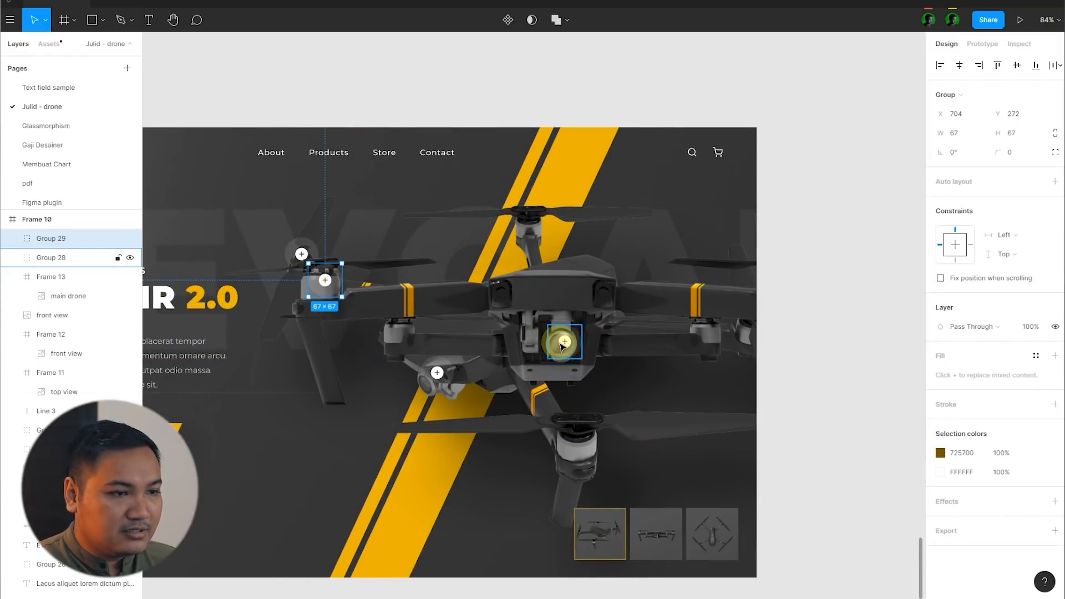
pyautogui.keyDown('shift'); pyautogui.click(634, 291); pyautogui.keyUp('shift')
pyautogui.scroll(-5, 560, 255)
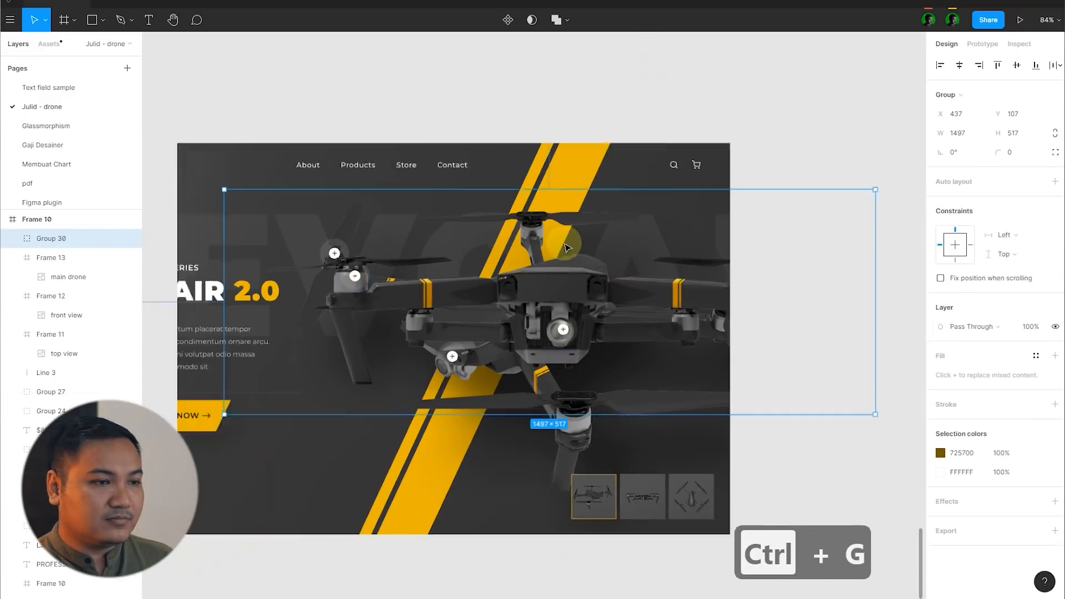
pyautogui.click(832, 287)
# Step: Move the front-view drone group right to about X 1176, so it extends beyond the duplicate frame's edge, and deselect it
pyautogui.click(558, 290)
pyautogui.click(851, 287)
pyautogui.scroll(3, 590, 296)
pyautogui.scroll(2, 591, 296)
pyautogui.click(464, 289)
pyautogui.moveTo(332, 281); pyautogui.dragTo(644, 285)
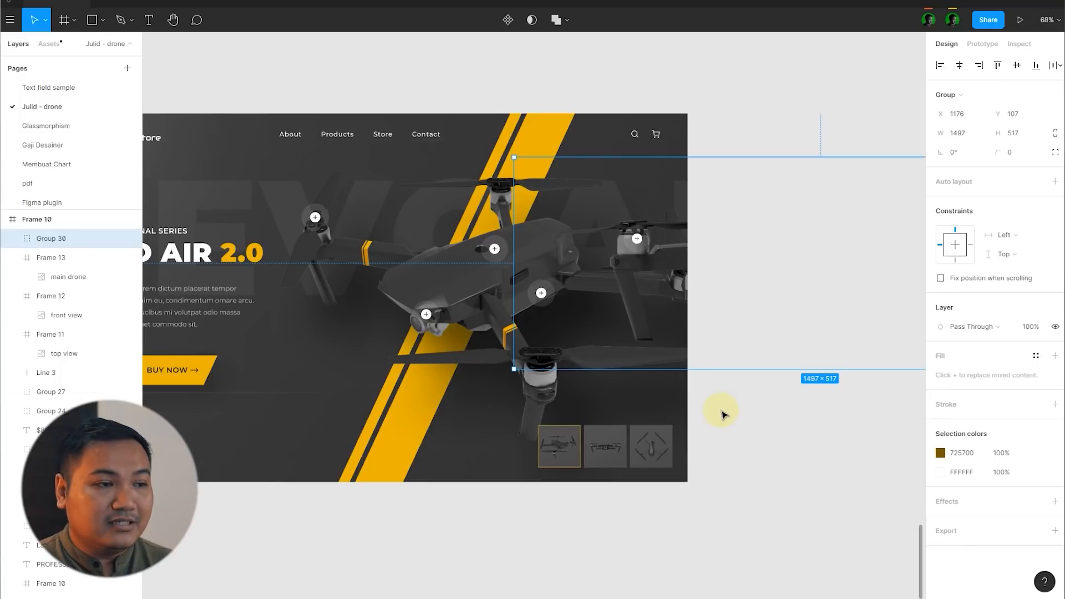
pyautogui.click(797, 511)
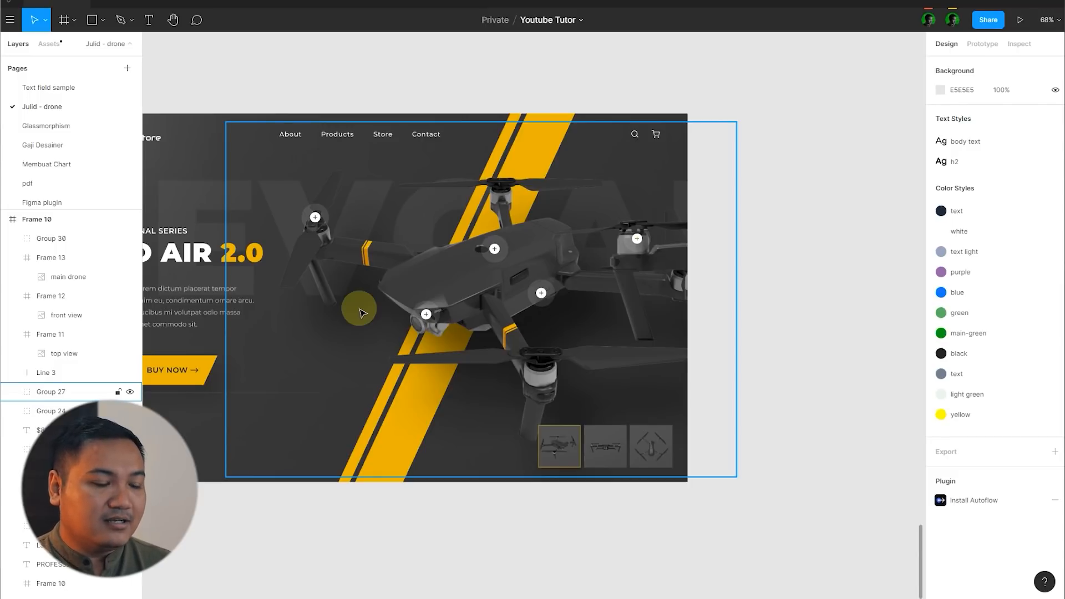
# Step: Shift the front-view drone group in Frame 10 to X 1201, set its layer opacity to 0%, and deselect it
pyautogui.click(623, 286)
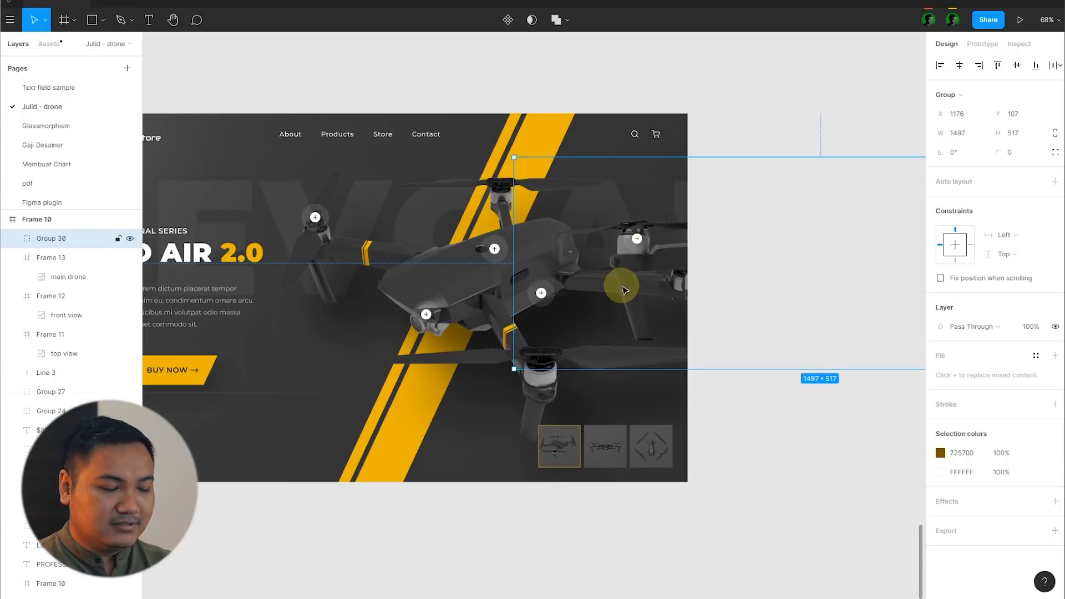
pyautogui.click(824, 438)
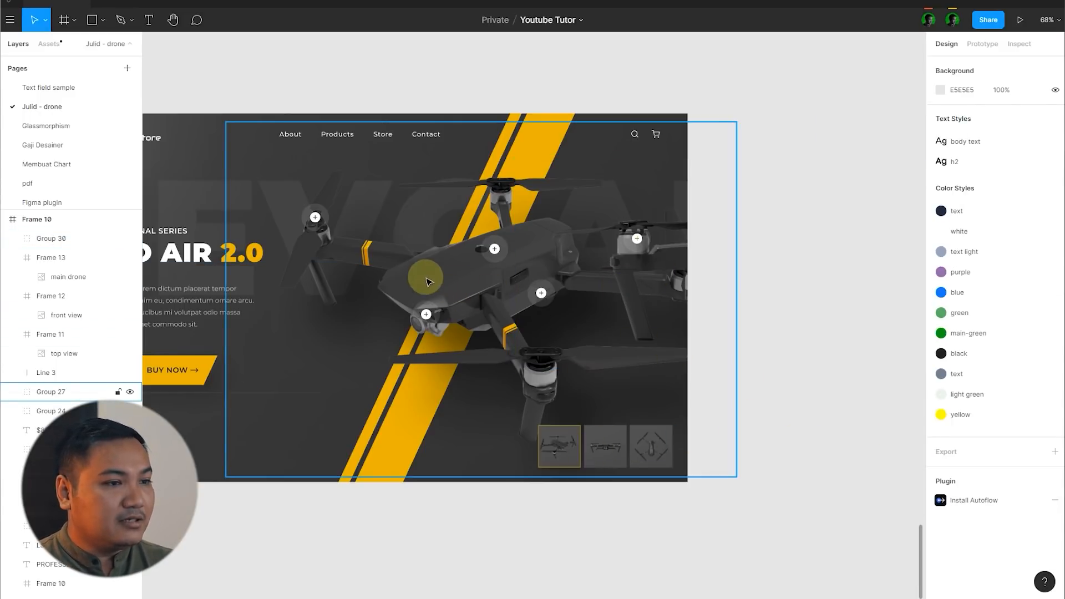
pyautogui.click(659, 283)
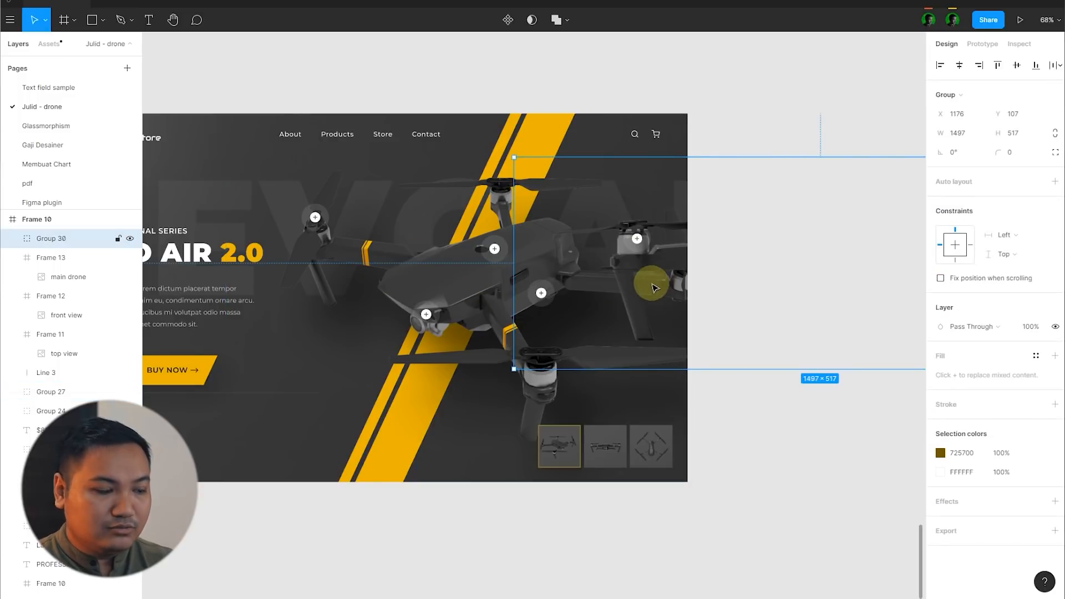
pyautogui.moveTo(649, 290); pyautogui.dragTo(658, 290)
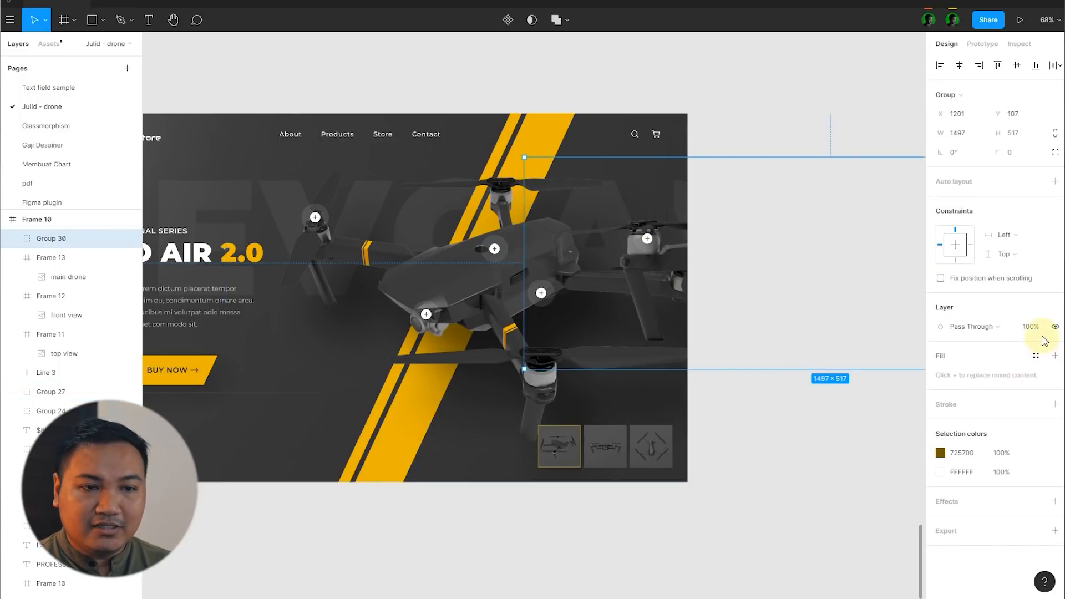
pyautogui.write('0')
pyautogui.press('Return')
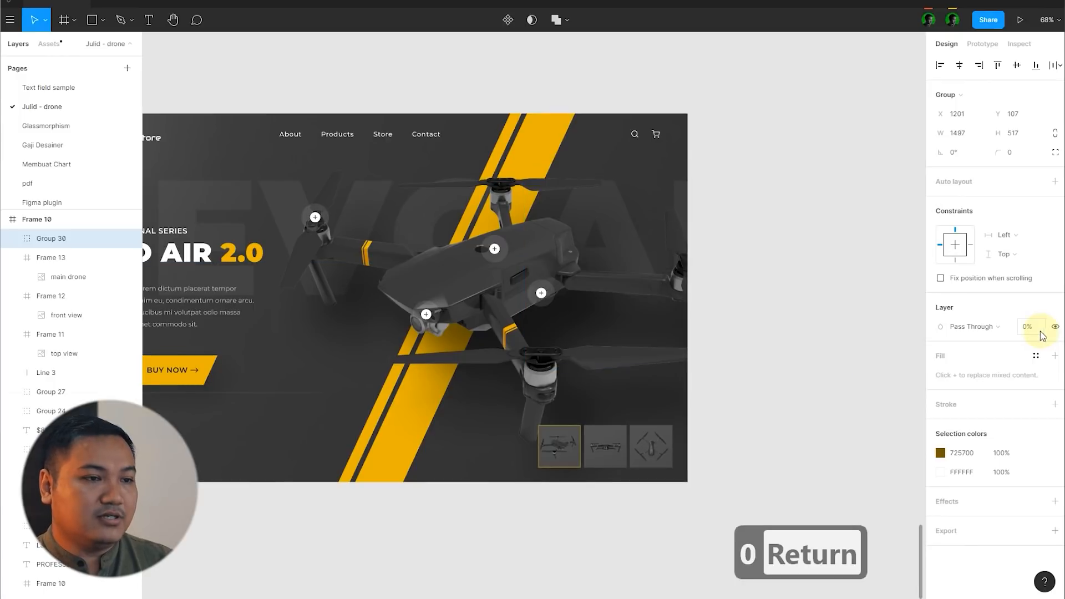
pyautogui.click(802, 452)
pyautogui.click(631, 293)
pyautogui.click(830, 468)
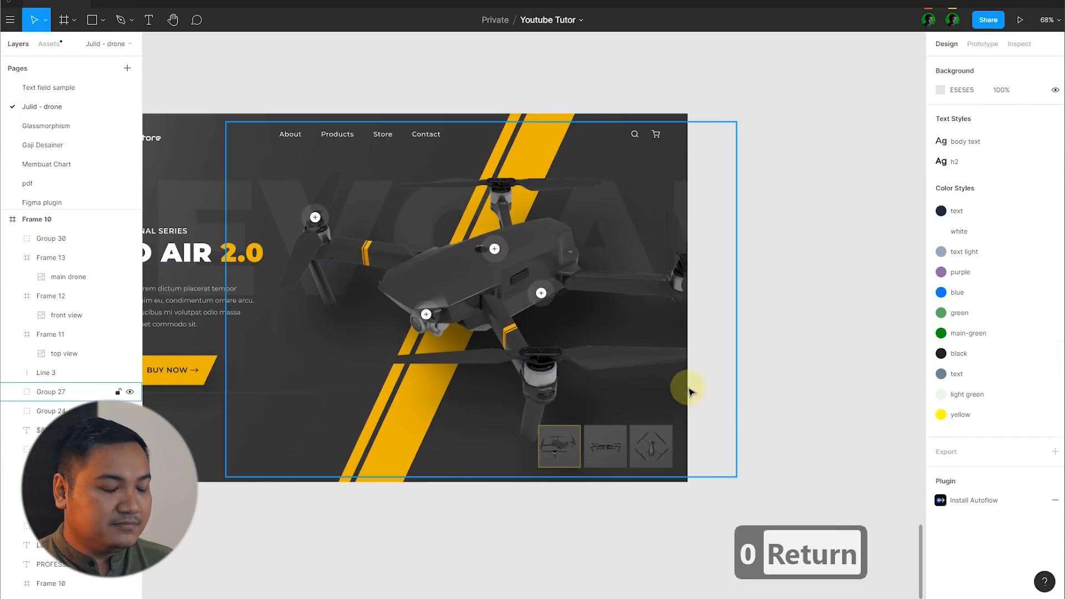
# Step: Duplicate Frame 10 to place a copy of the homepage beside it
pyautogui.scroll(-5, 637, 386)
pyautogui.scroll(2, 798, 425)
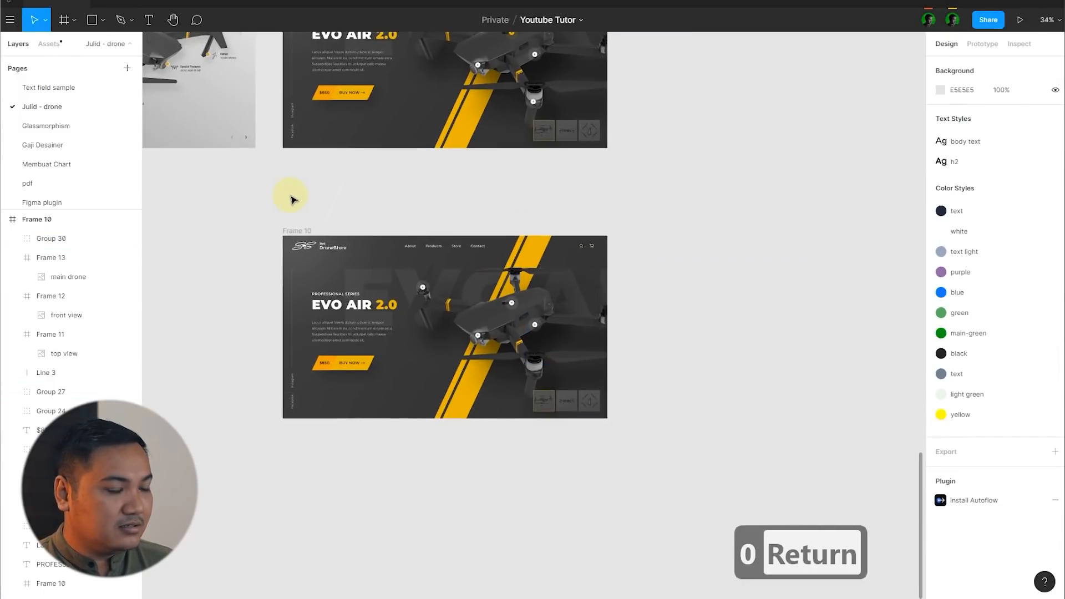
pyautogui.hotkey('ctrl', 'd')
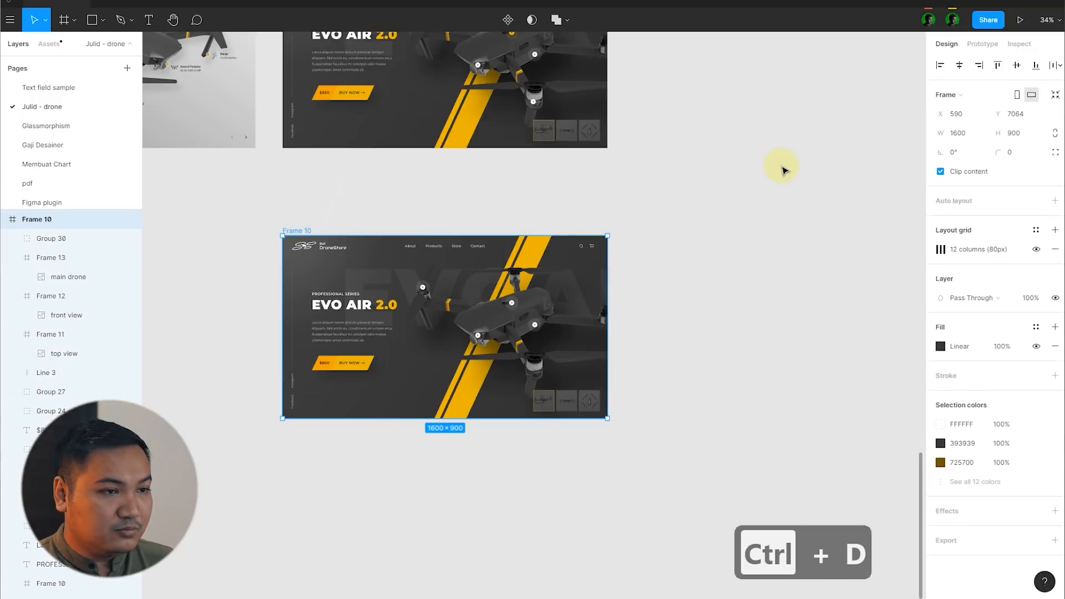
pyautogui.click(498, 250)
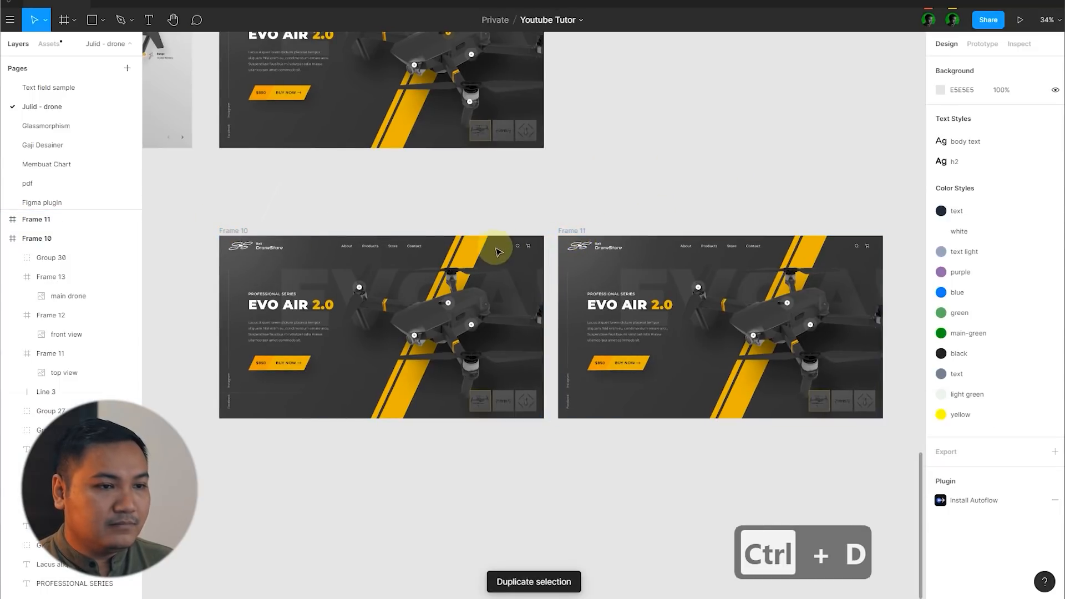
# Step: In Frame 11, restore the front-view drone group to 100% opacity and move it left to about X 392
pyautogui.scroll(-1, 497, 250)
pyautogui.scroll(4, 868, 339)
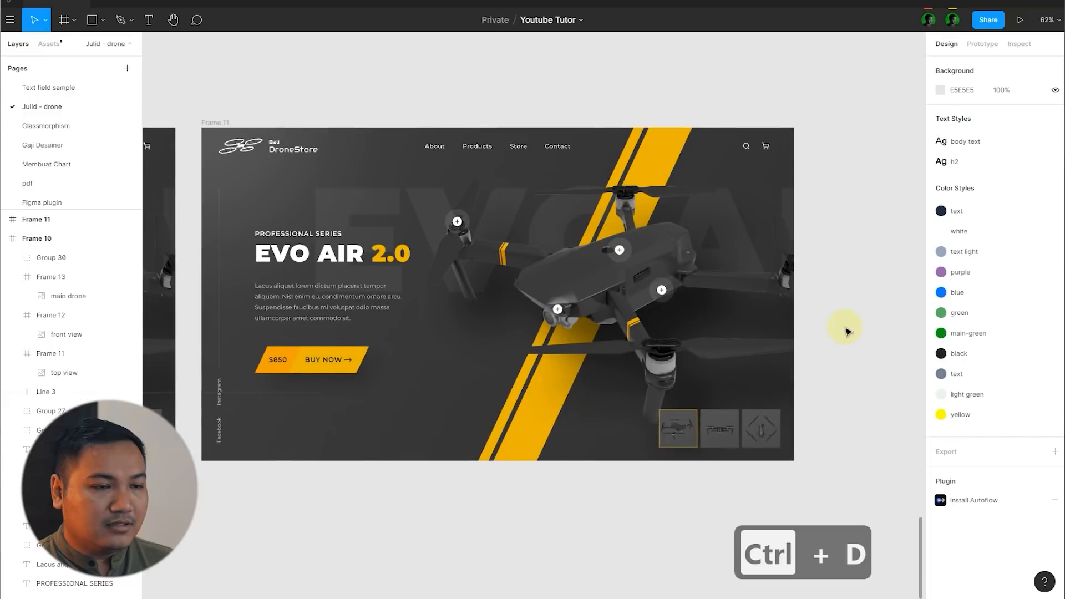
pyautogui.click(764, 313)
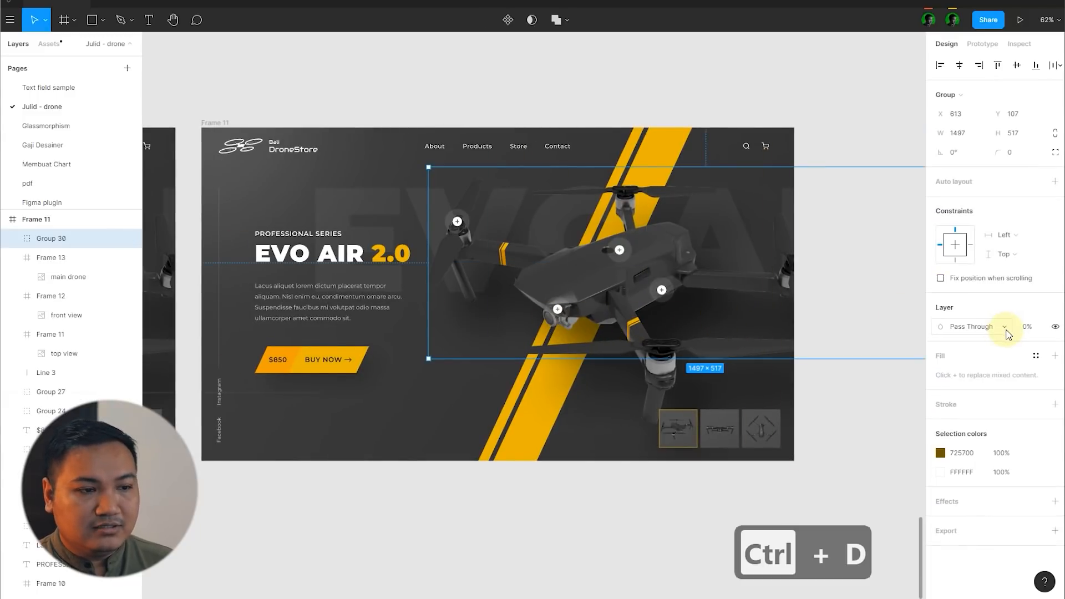
pyautogui.click(1031, 331)
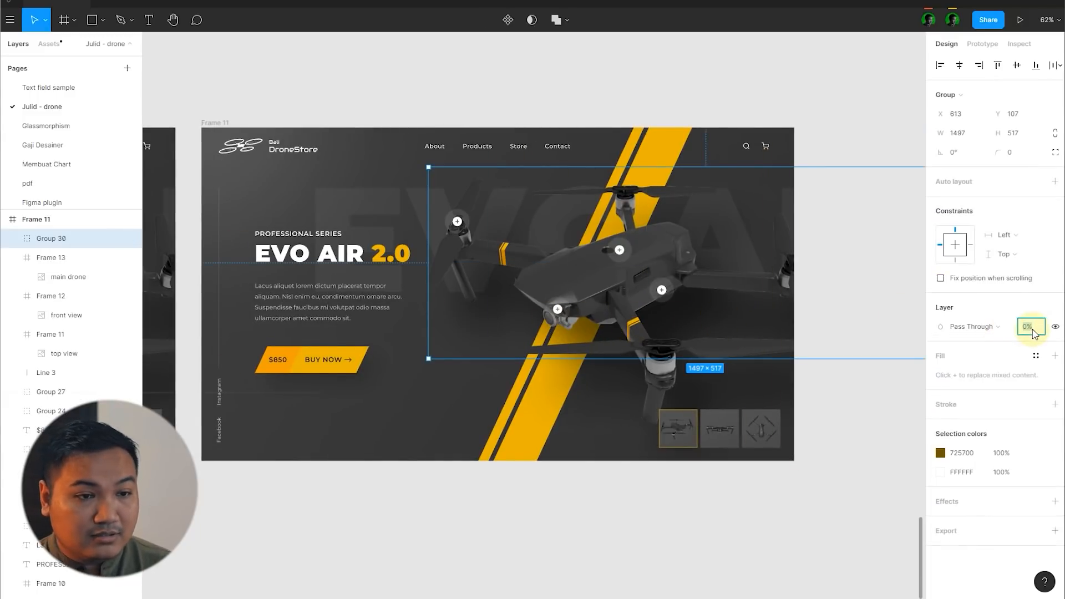
pyautogui.write('11')
pyautogui.press('BackSpace')
pyautogui.write('00')
pyautogui.press('Return')
pyautogui.moveTo(728, 272); pyautogui.dragTo(648, 279)
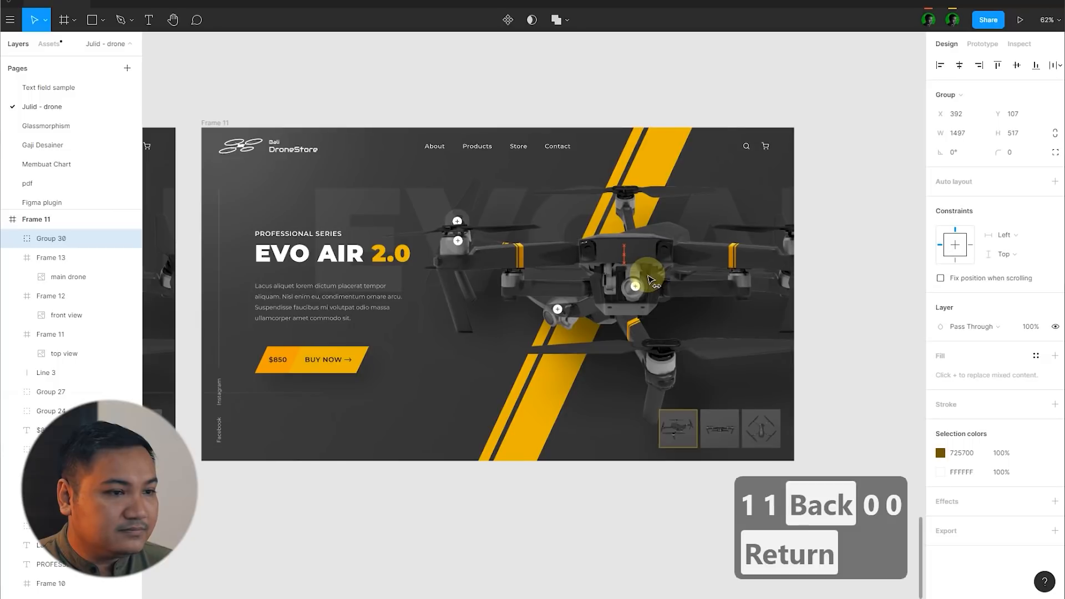
pyautogui.click(885, 423)
# Step: Move Frame 11's main drone group right to about X 1222 and set its opacity to 0%
pyautogui.moveTo(652, 401); pyautogui.dragTo(784, 373)
pyautogui.moveTo(719, 381); pyautogui.dragTo(766, 382)
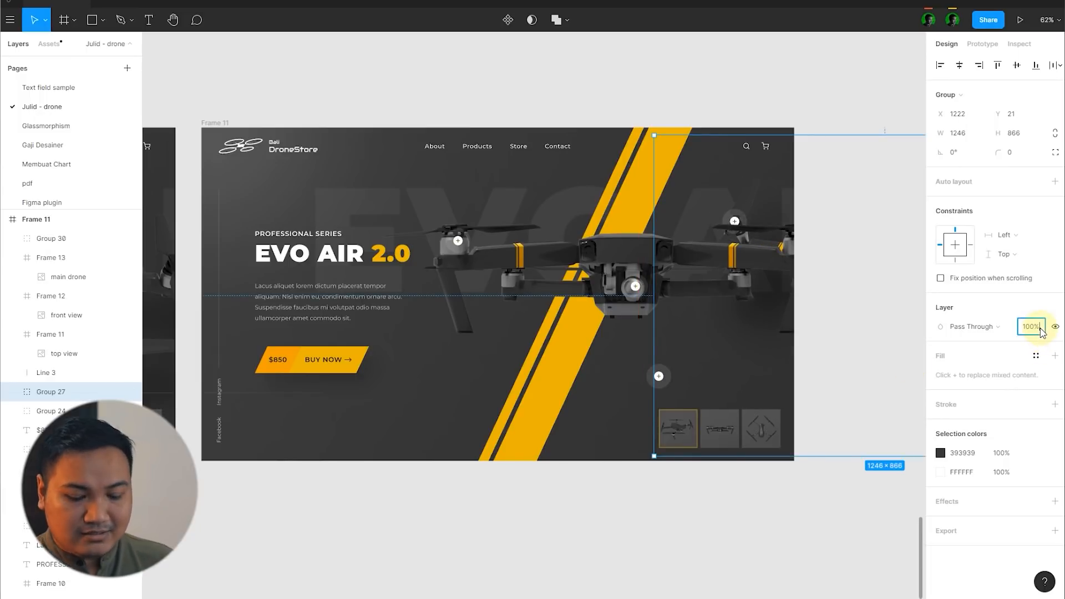
pyautogui.write('0')
pyautogui.press('Return')
pyautogui.click(822, 328)
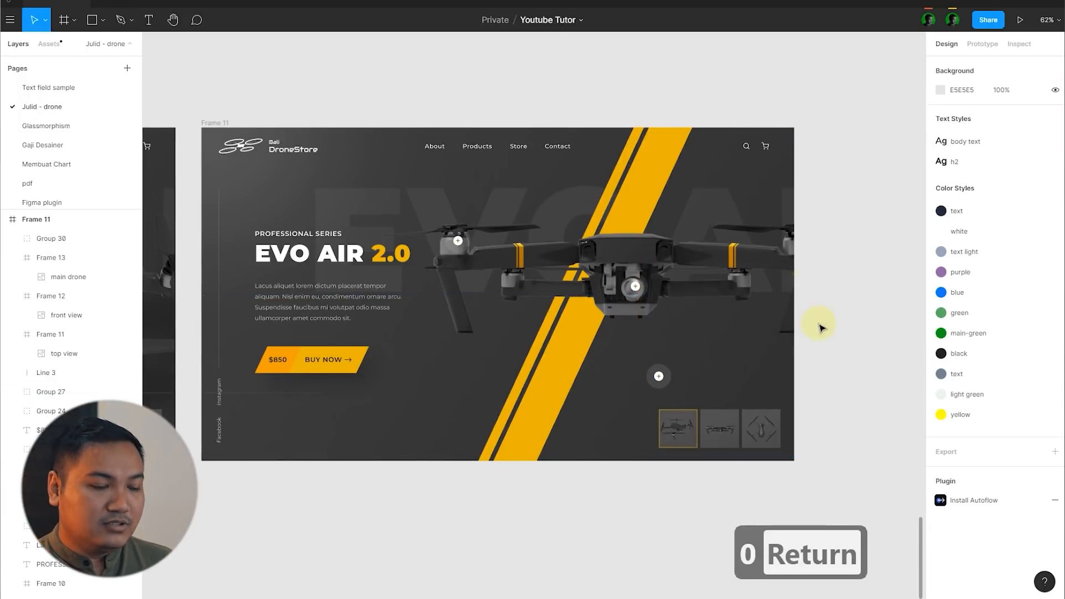
# Step: Hide the yellow stroke on the main-drone thumbnail in Frame 11
pyautogui.scroll(-1, 830, 411)
pyautogui.scroll(6, 704, 373)
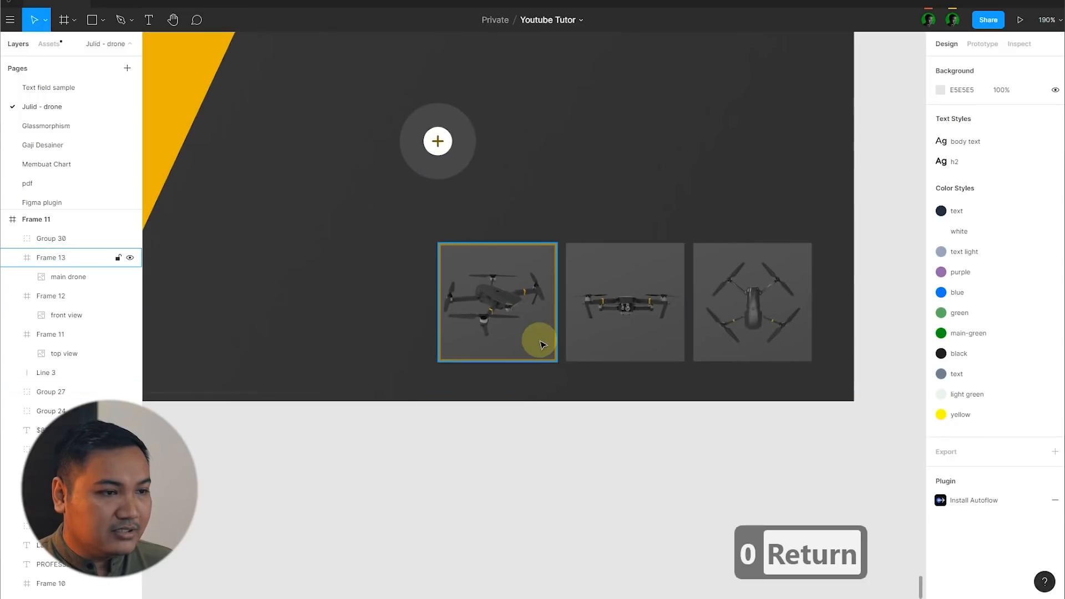
pyautogui.click(543, 345)
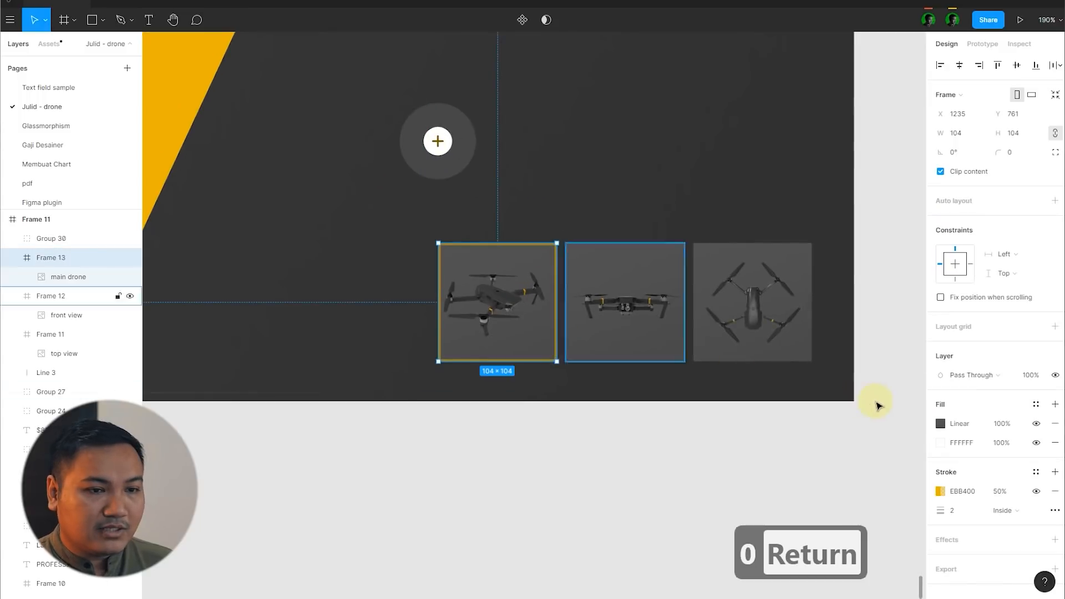
pyautogui.click(1037, 493)
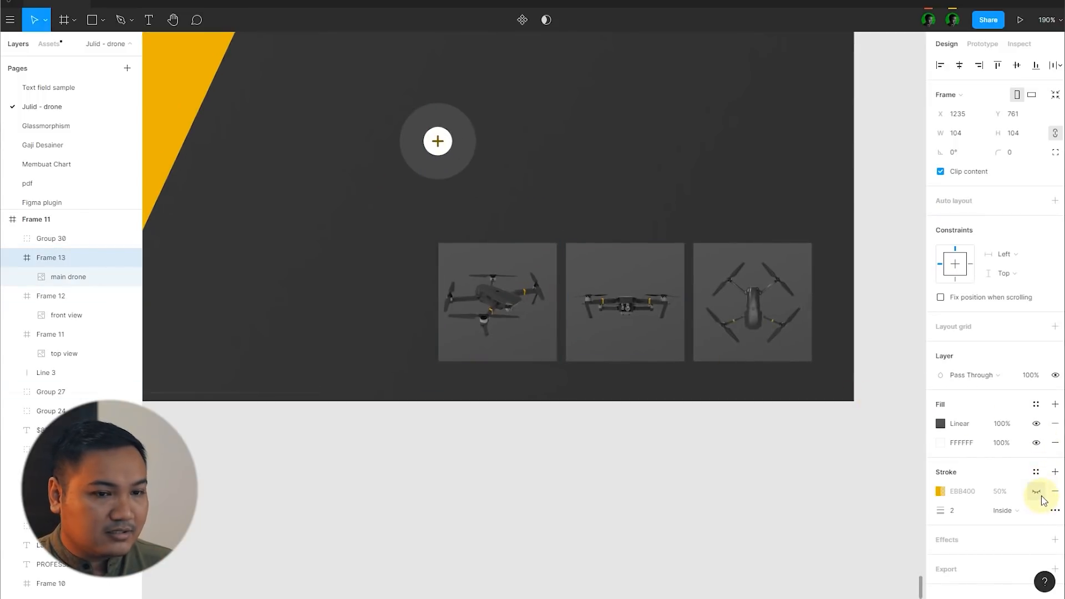
# Step: Add a stroke to Frame 11's front-view thumbnail, sampling its EBB400 colour from the yellow stripe
pyautogui.click(667, 351)
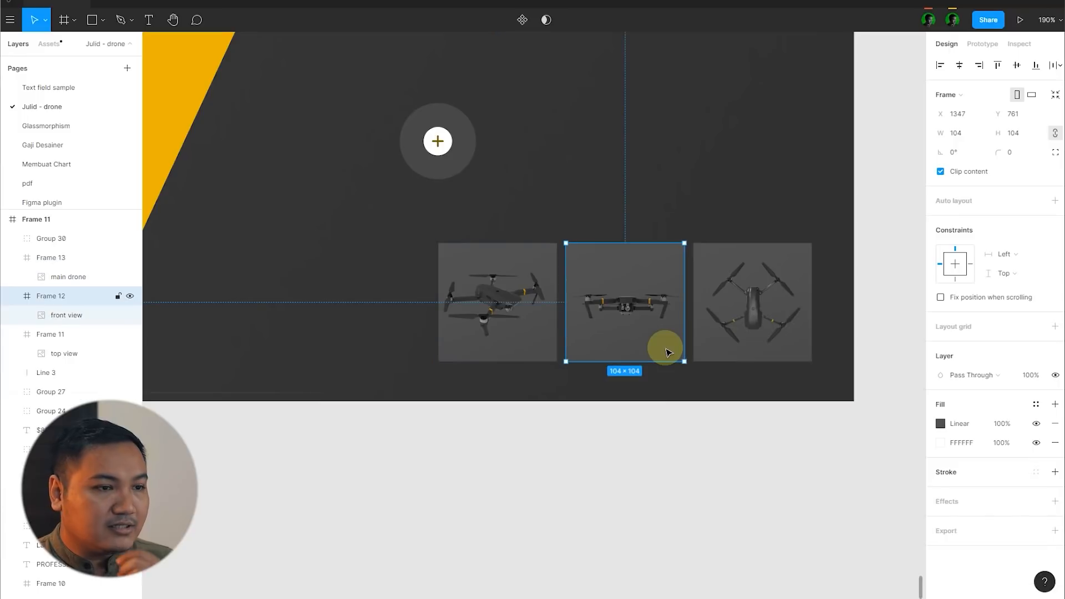
pyautogui.click(1054, 472)
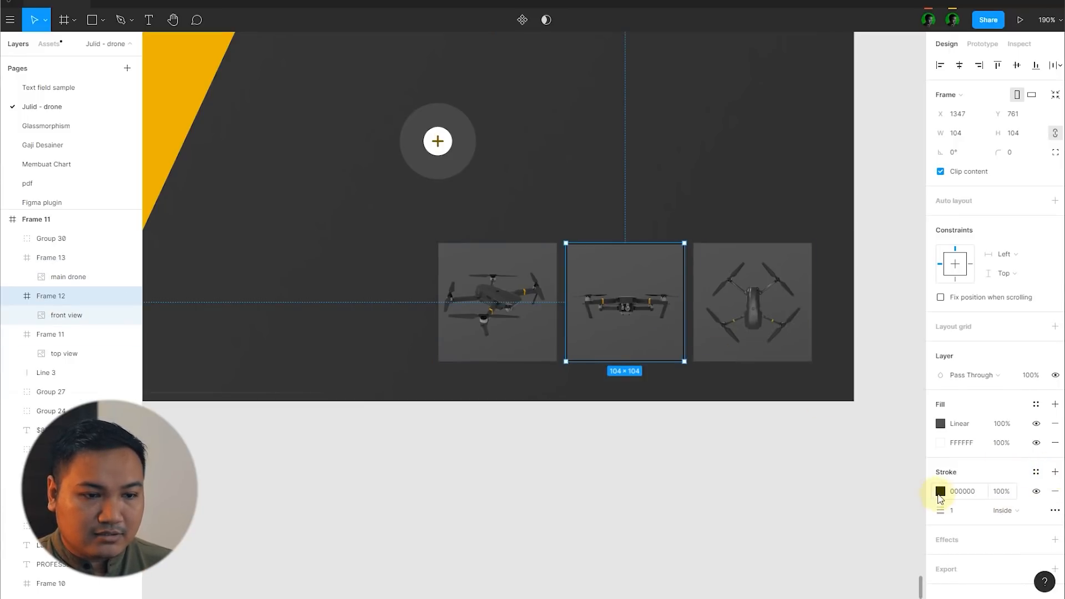
pyautogui.click(940, 491)
pyautogui.click(800, 475)
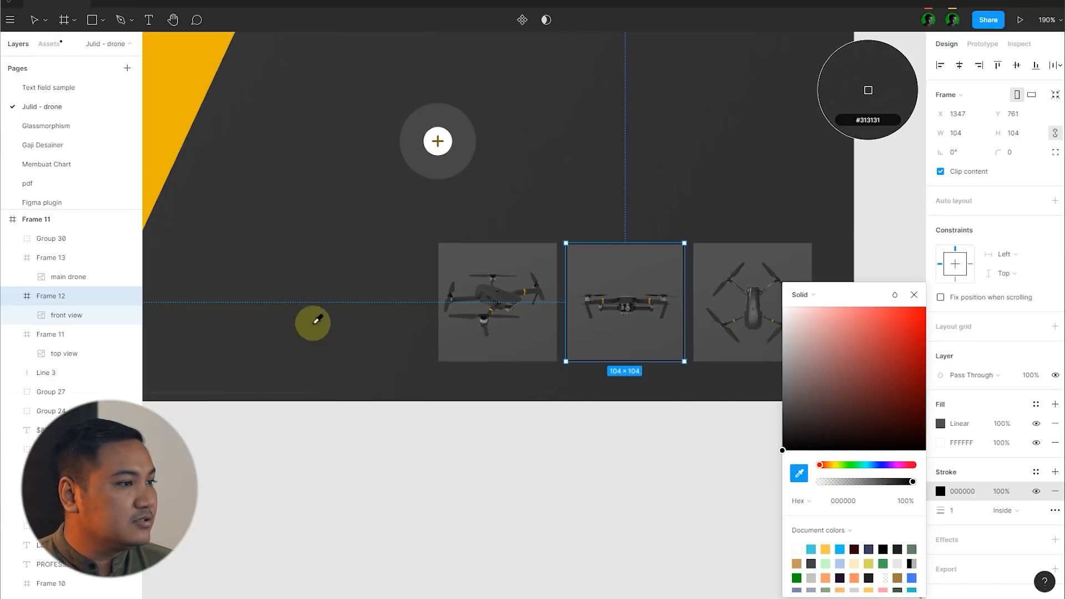
pyautogui.click(159, 168)
# Step: Set the front-view thumbnail's stroke to 50% opacity and a thickness of 2, then deselect it
pyautogui.click(1012, 491)
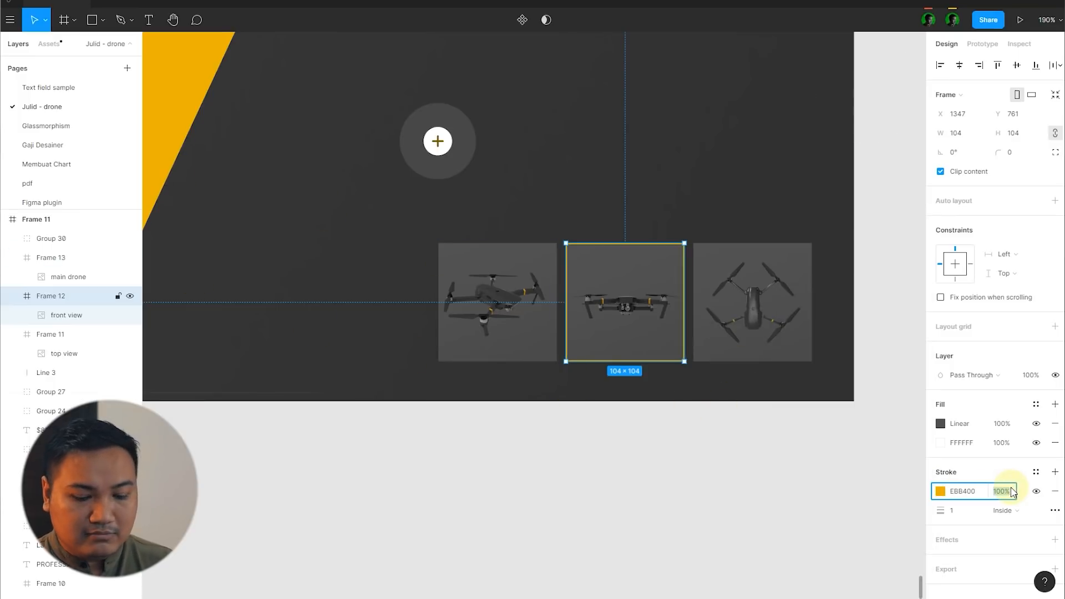
pyautogui.write('50')
pyautogui.press('Return')
pyautogui.click(973, 513)
pyautogui.write('2')
pyautogui.press('Return')
pyautogui.click(559, 488)
pyautogui.scroll(-10, 739, 348)
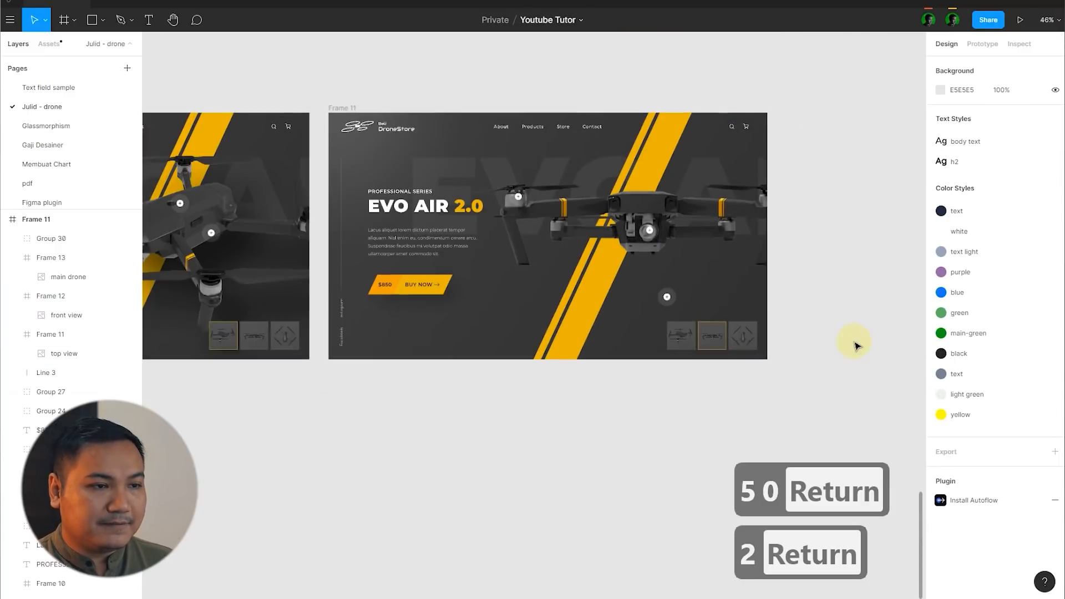
# Step: Create a prototype connection from Frame 10's front-view thumbnail to Frame 11 that navigates on click
pyautogui.scroll(-5, 854, 346)
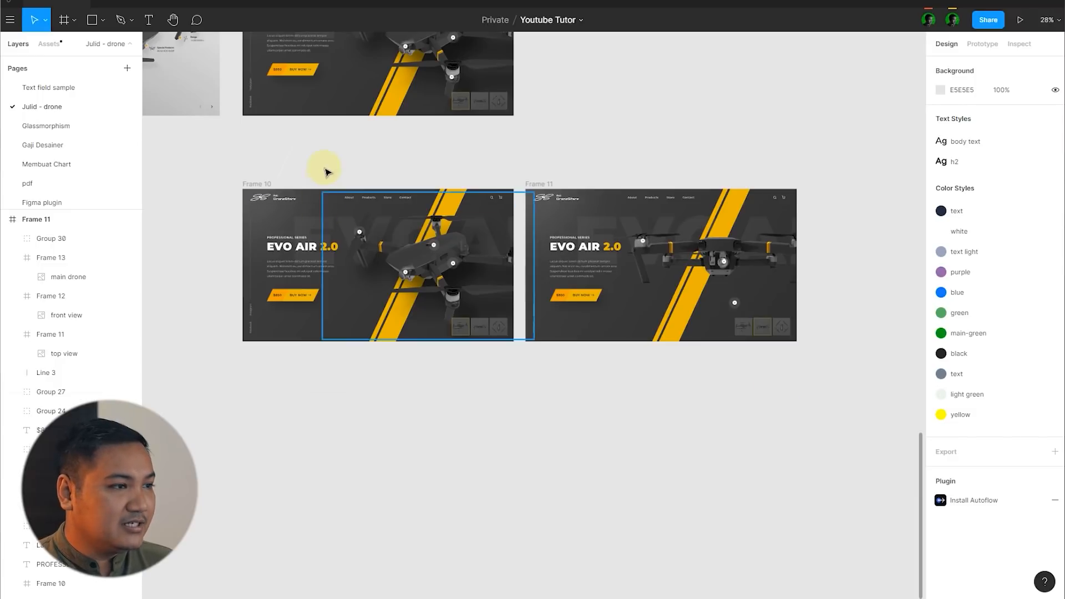
pyautogui.click(981, 44)
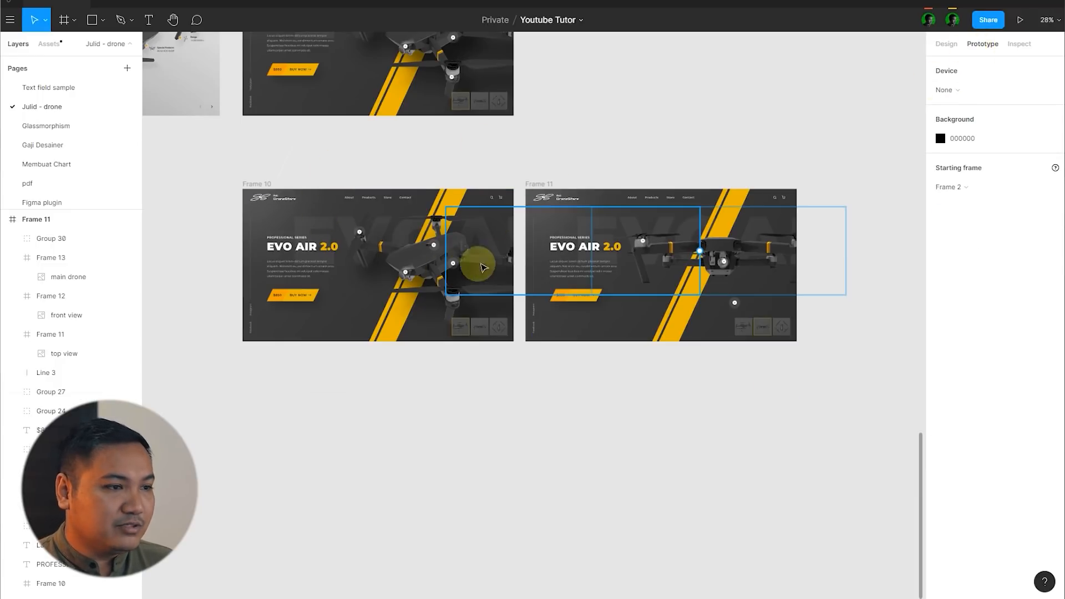
pyautogui.scroll(3, 478, 260)
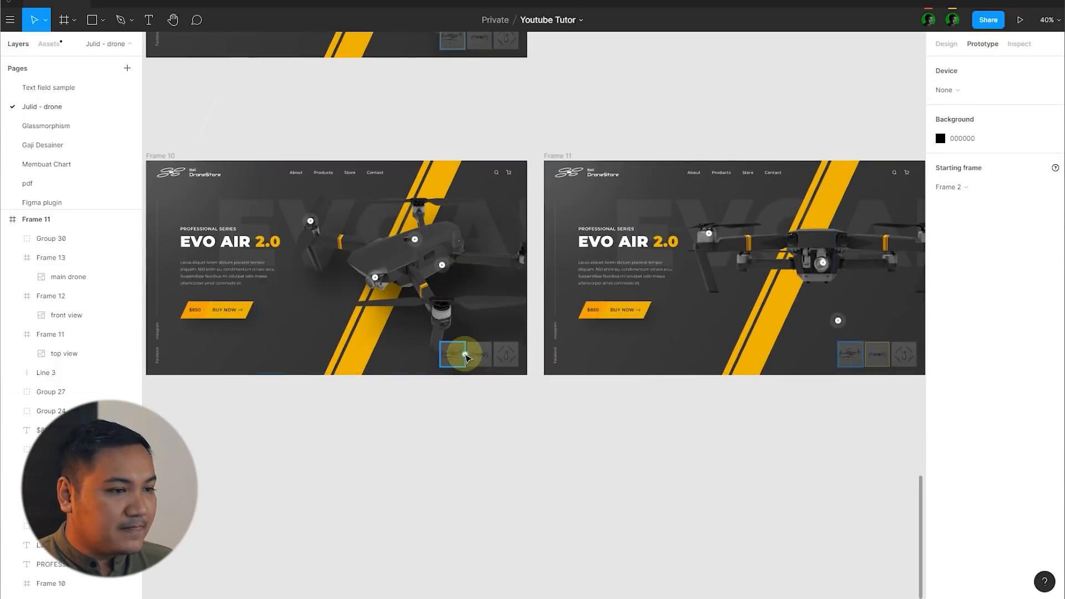
pyautogui.scroll(2, 476, 354)
pyautogui.moveTo(493, 357); pyautogui.dragTo(600, 340)
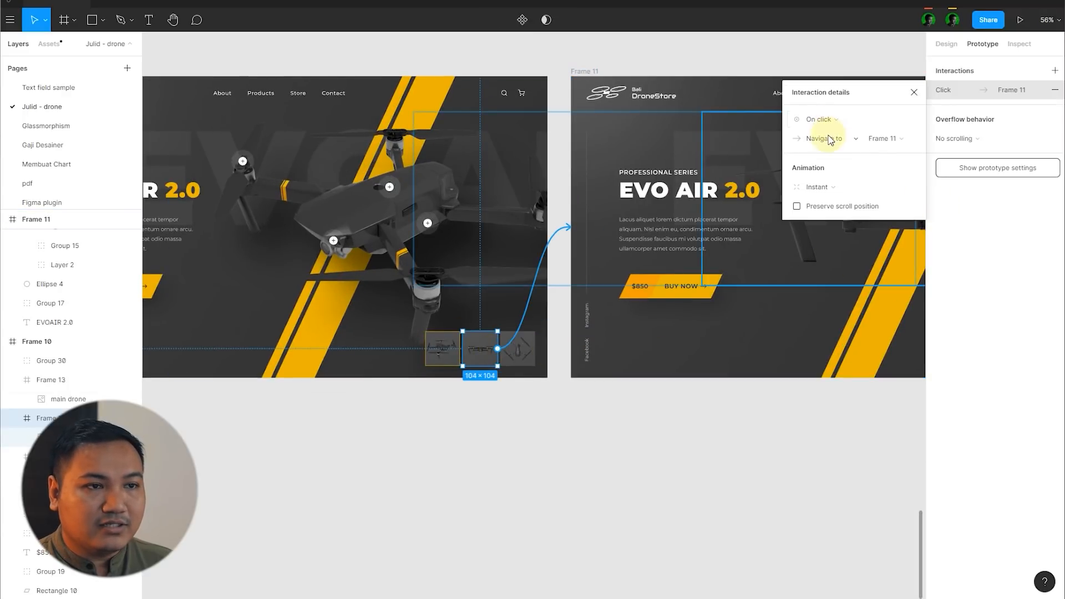
# Step: Set the connection's animation to Smart animate with Ease In And Out easing
pyautogui.click(833, 191)
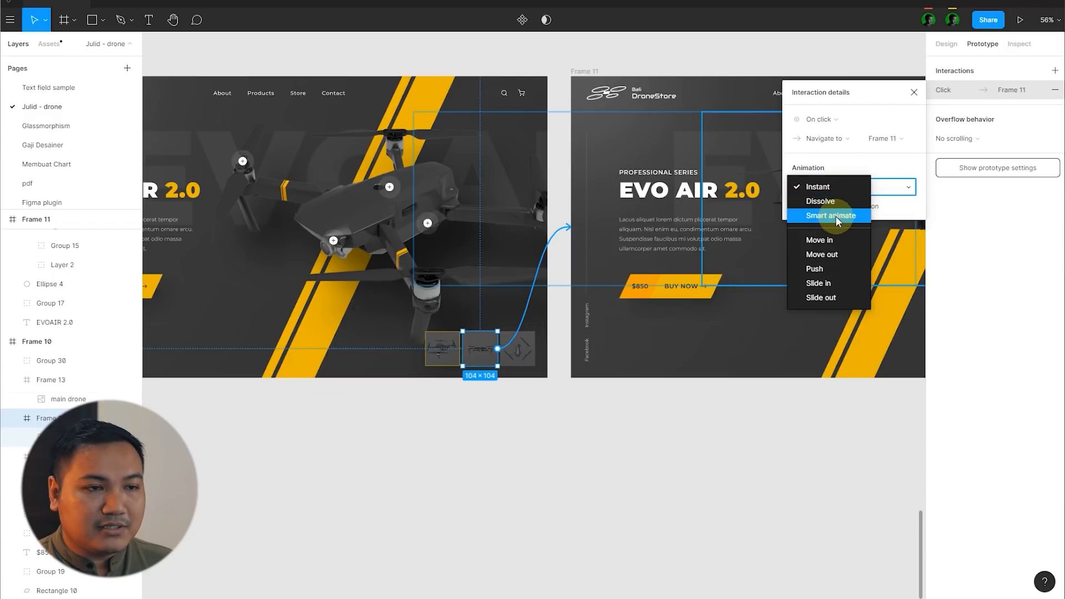
pyautogui.click(835, 215)
pyautogui.click(833, 205)
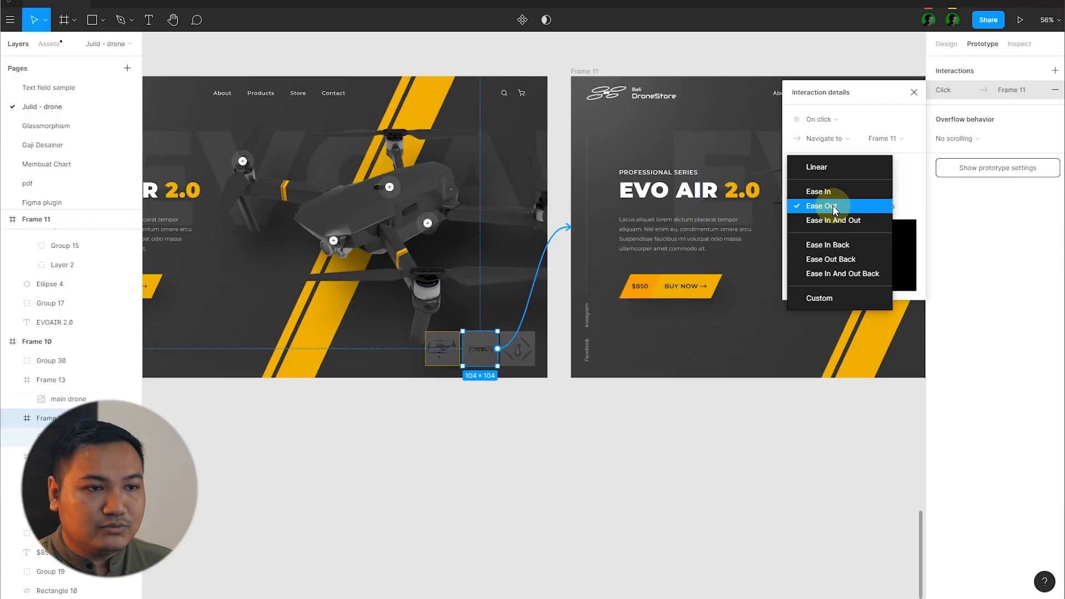
pyautogui.click(834, 222)
# Step: Connect Frame 11's main-drone thumbnail back to Frame 10 and close the interaction details
pyautogui.scroll(3, 381, 320)
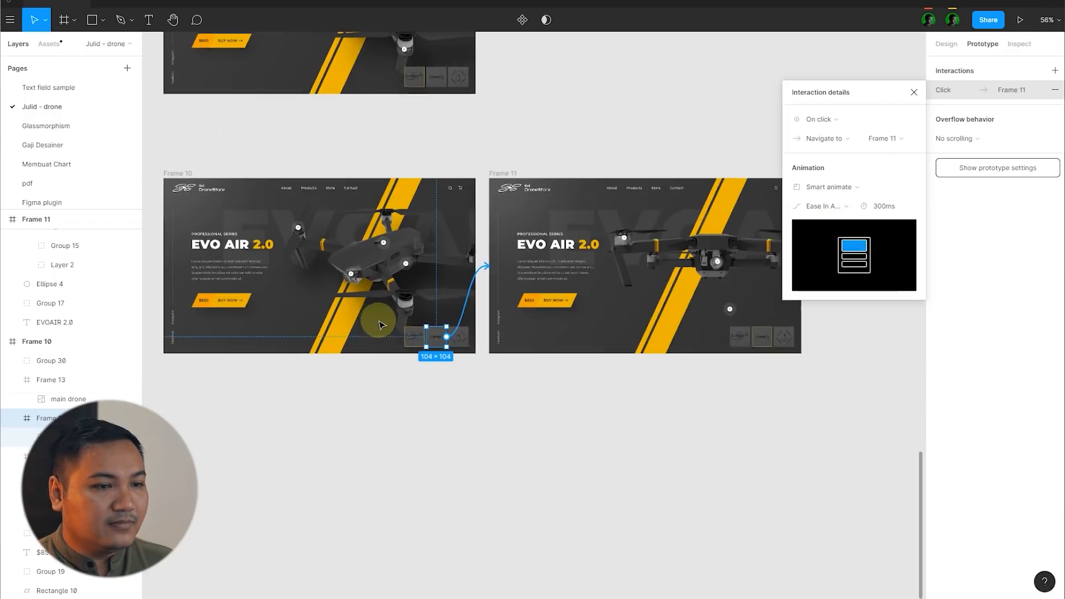
pyautogui.keyDown('ctrl'); pyautogui.scroll(5, 737, 349); pyautogui.keyUp('ctrl')
pyautogui.click(742, 331)
pyautogui.scroll(-5, 773, 319)
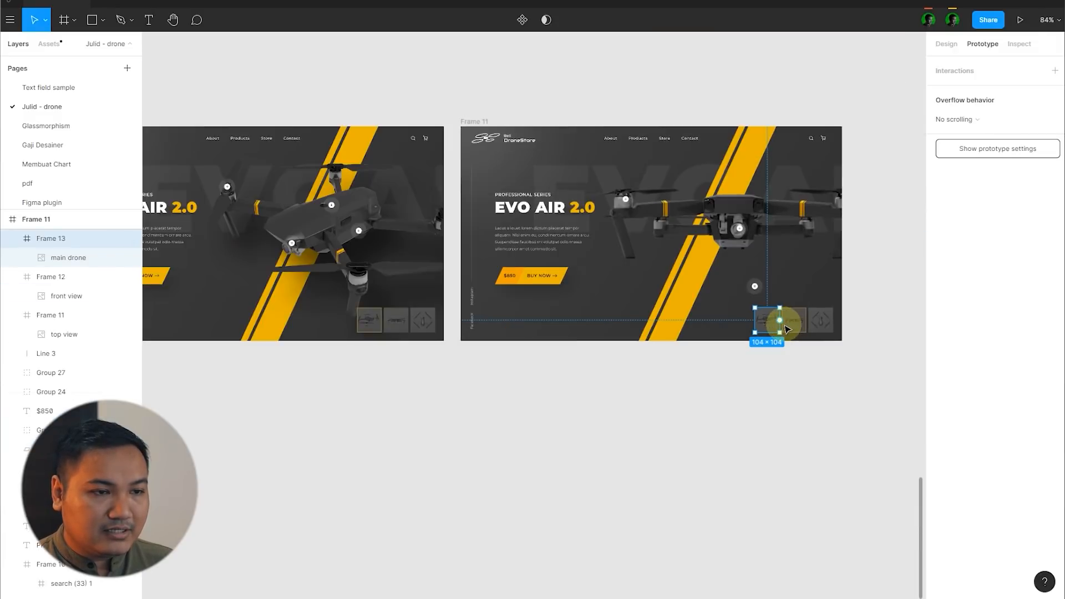
pyautogui.moveTo(555, 349); pyautogui.dragTo(434, 303)
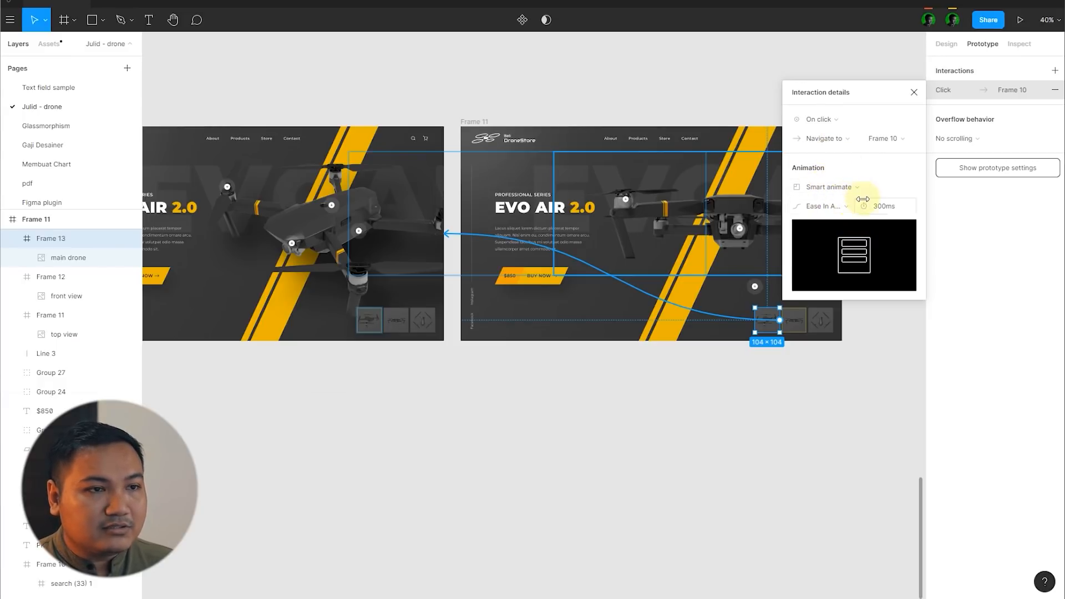
pyautogui.click(915, 93)
pyautogui.click(834, 95)
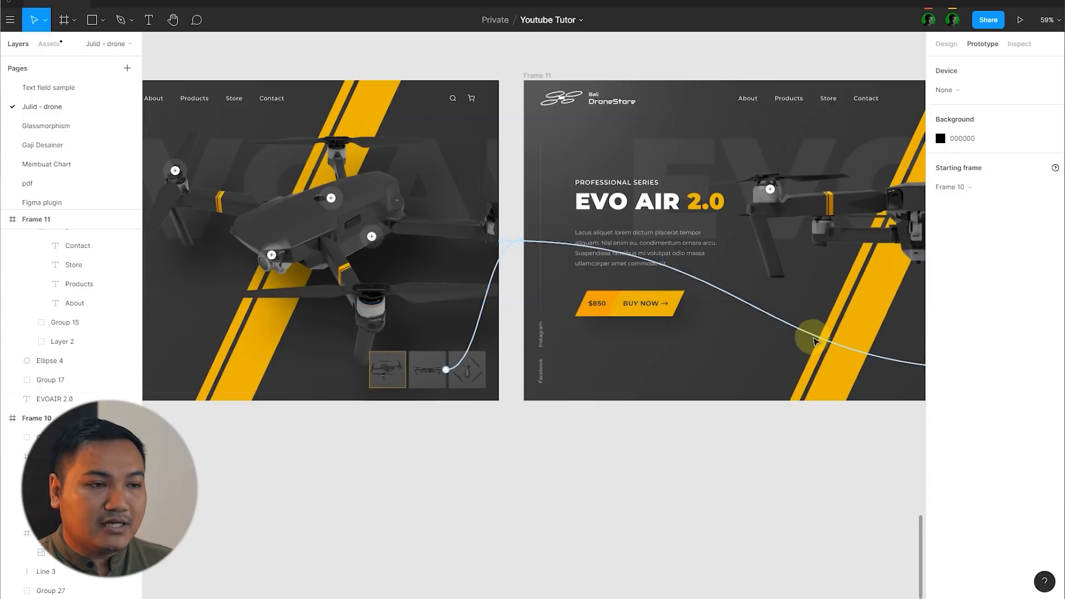
# Step: Play the prototype from Frame 10, switch repeatedly between the front and main drone thumbnails, and return to the design file
pyautogui.scroll(-2, 798, 318)
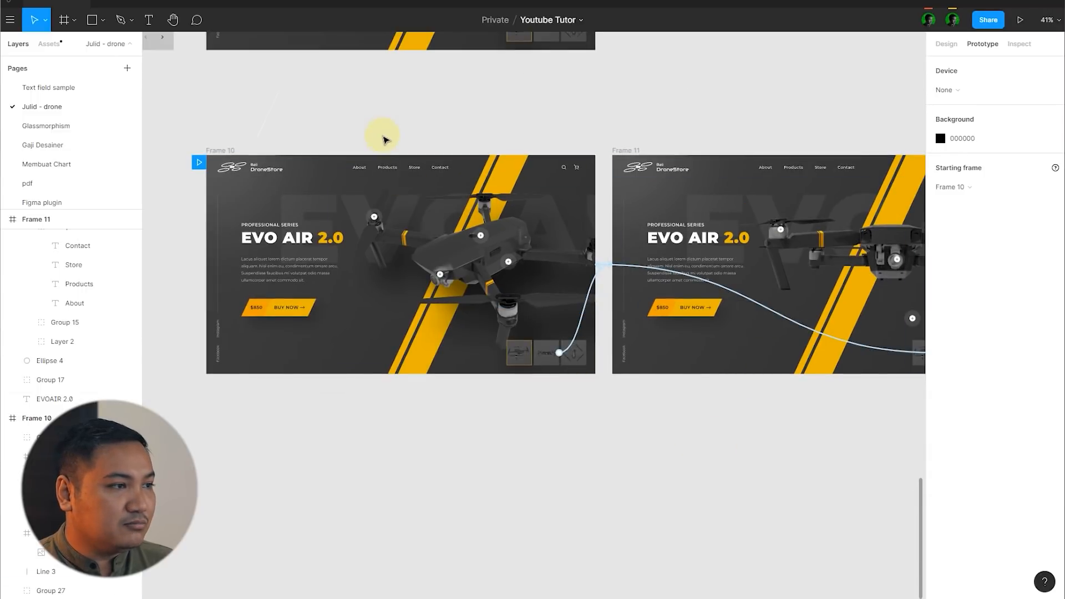
pyautogui.click(230, 150)
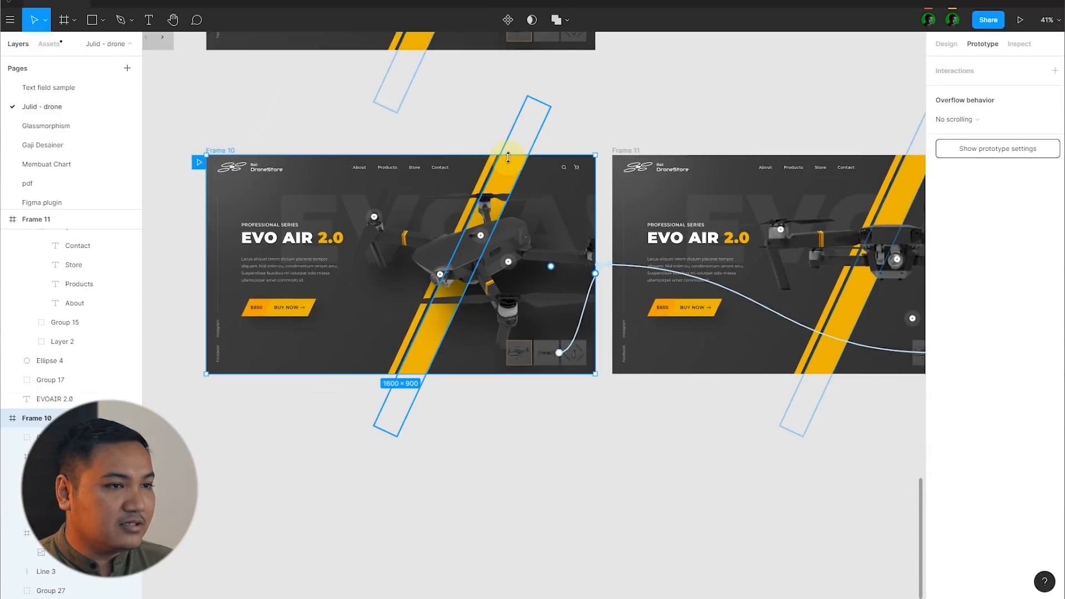
pyautogui.scroll(-1, 508, 155)
pyautogui.click(1019, 20)
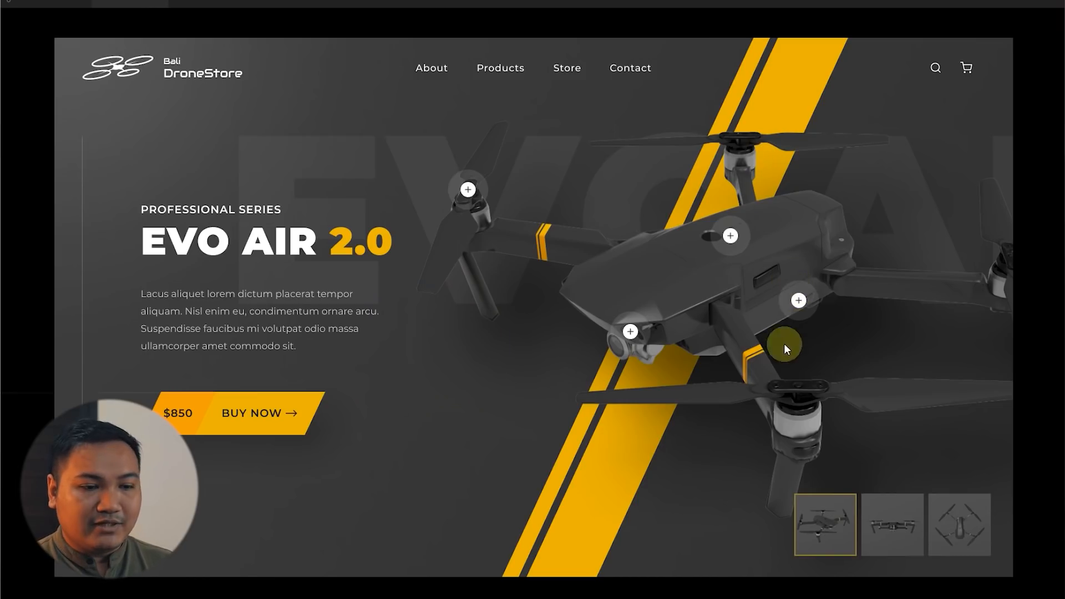
pyautogui.click(875, 525)
pyautogui.click(821, 525)
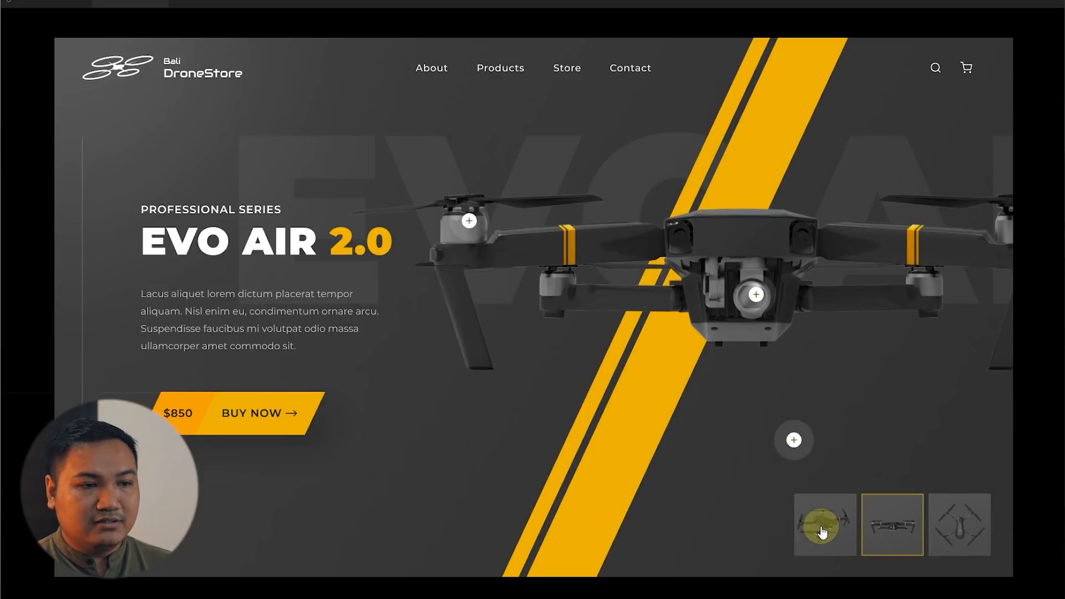
pyautogui.click(875, 524)
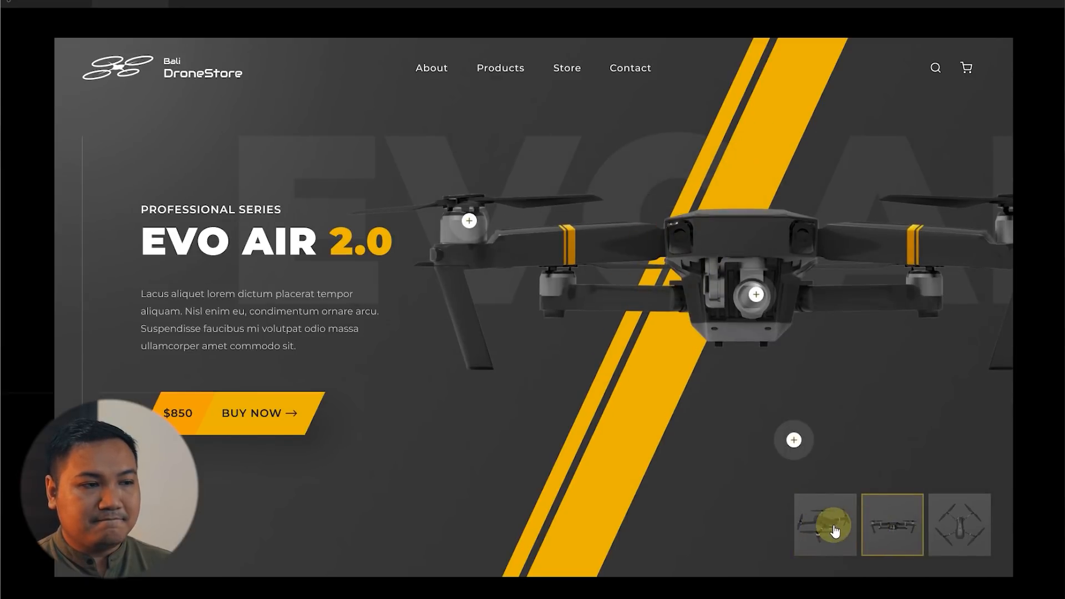
pyautogui.click(832, 525)
pyautogui.click(869, 532)
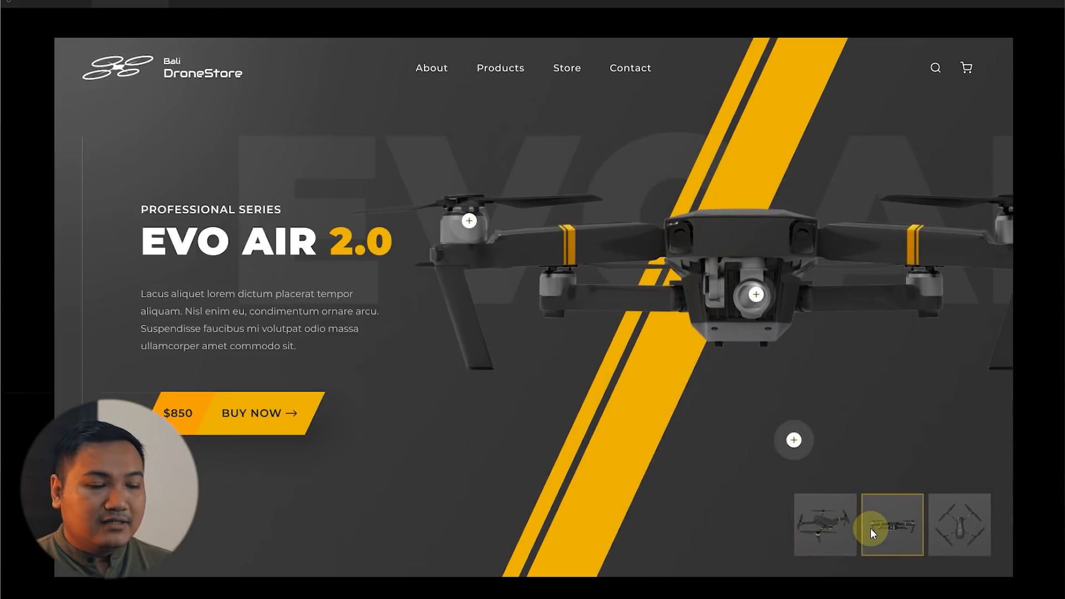
pyautogui.click(846, 514)
pyautogui.click(882, 521)
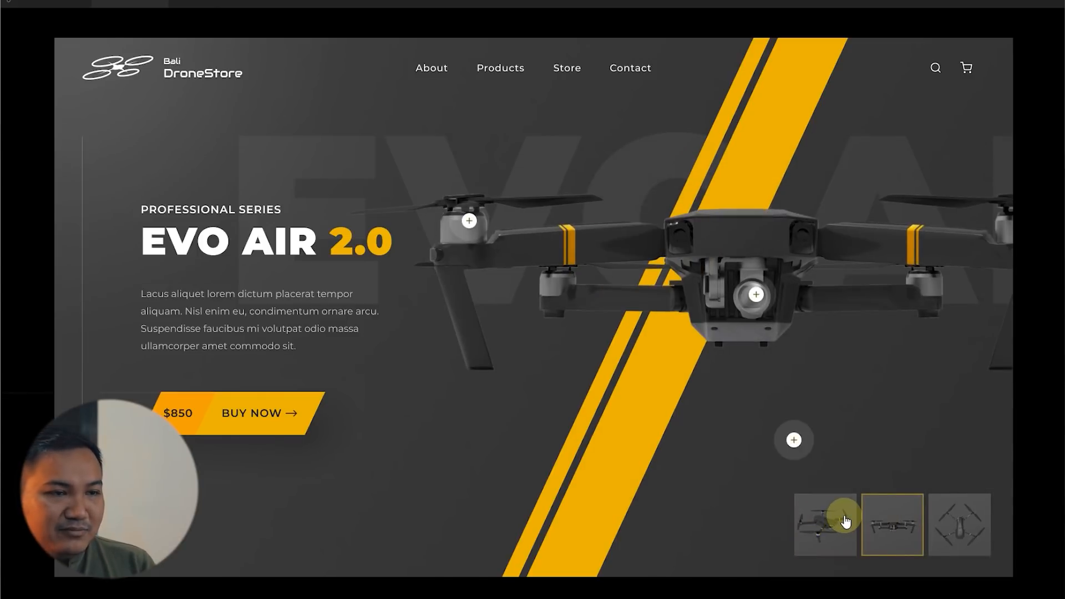
pyautogui.click(160, 1)
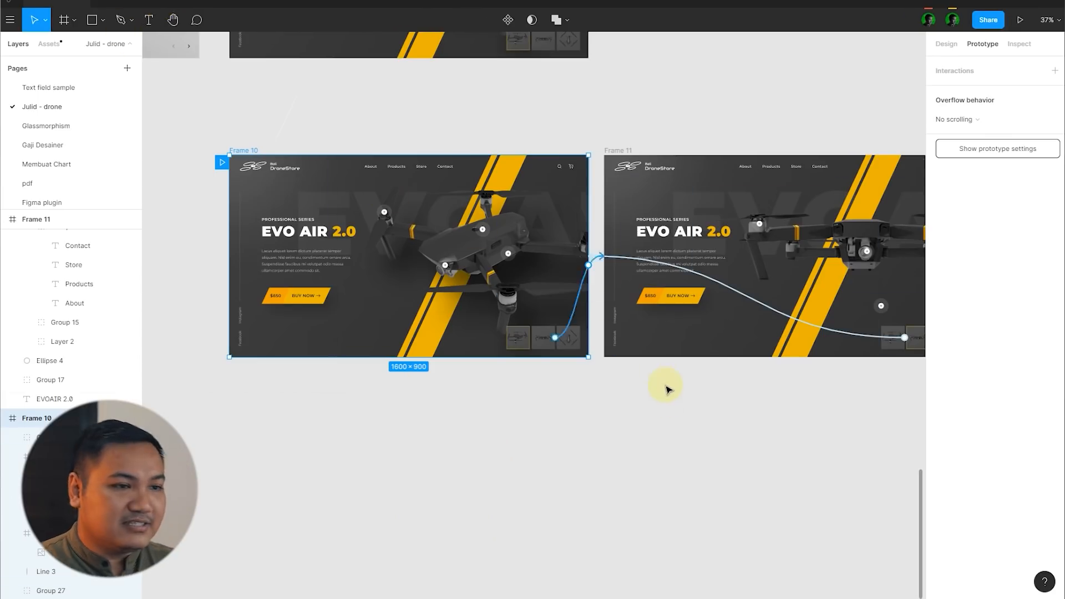
# Step: Copy the drop shadow effect from Frame 10's main drone image onto Frame 11's front view image
pyautogui.press('v')
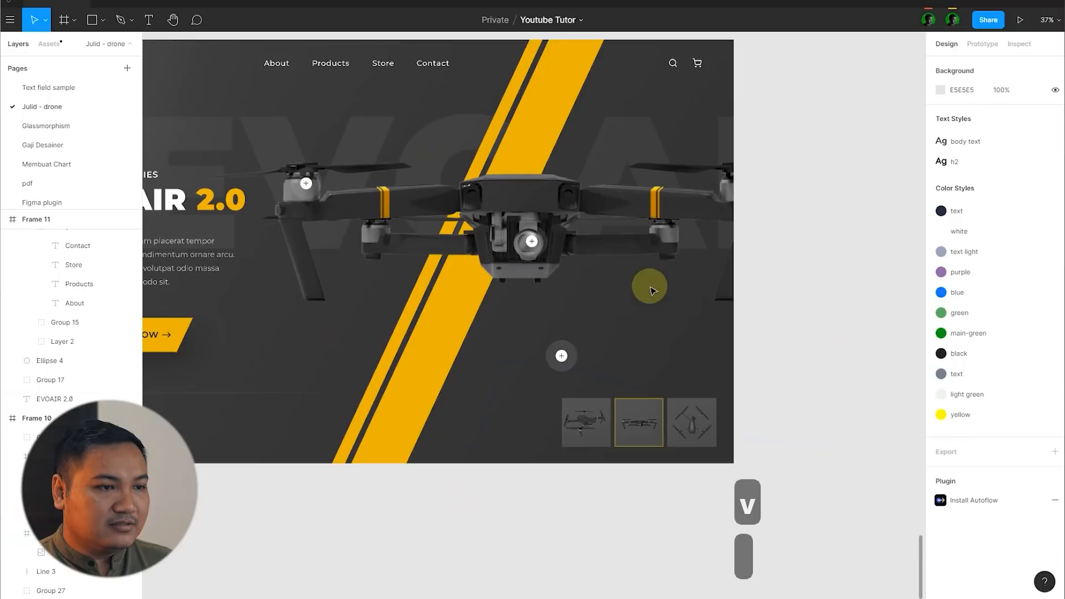
pyautogui.doubleClick(649, 254)
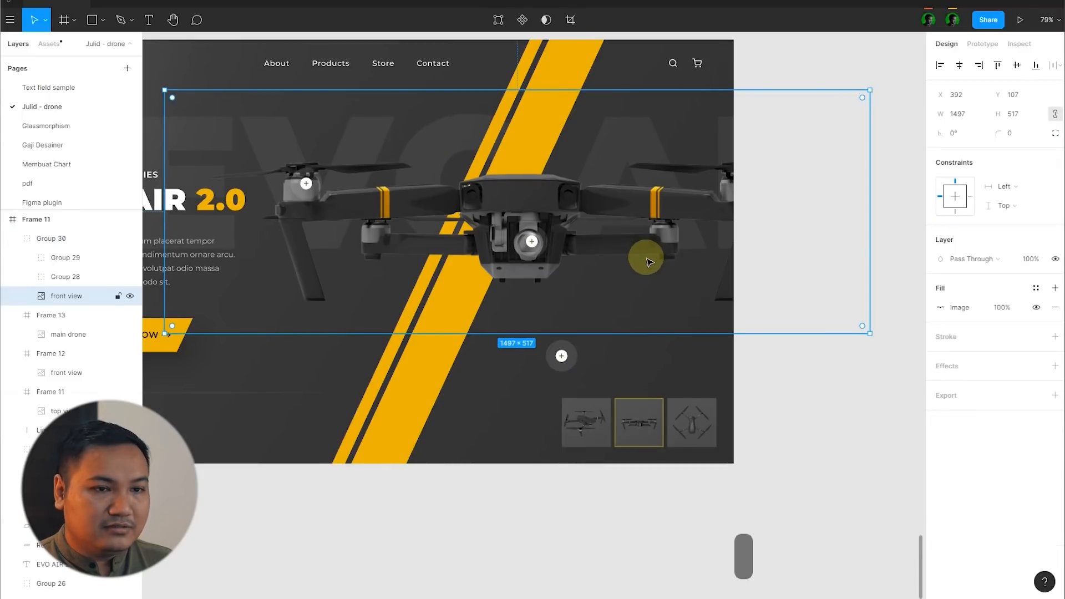
pyautogui.scroll(-5, 863, 306)
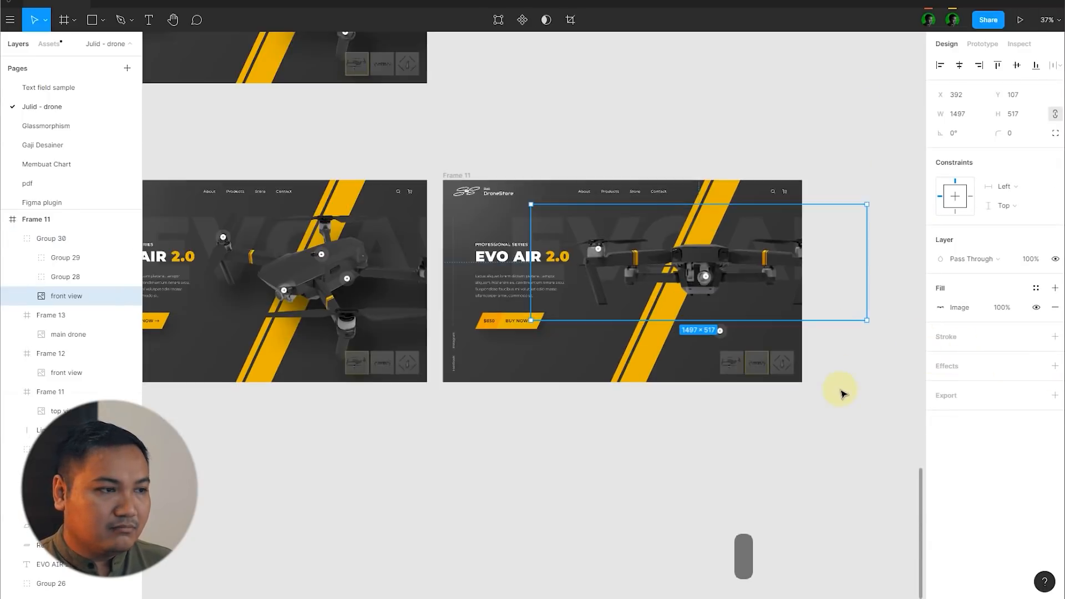
pyautogui.click(840, 391)
pyautogui.click(283, 291)
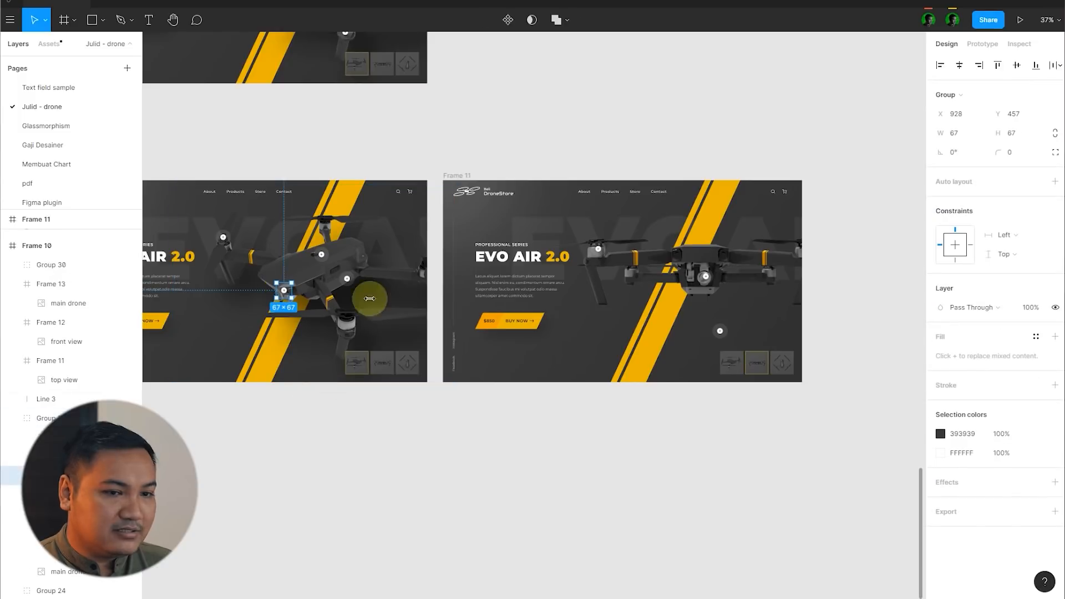
pyautogui.click(226, 268)
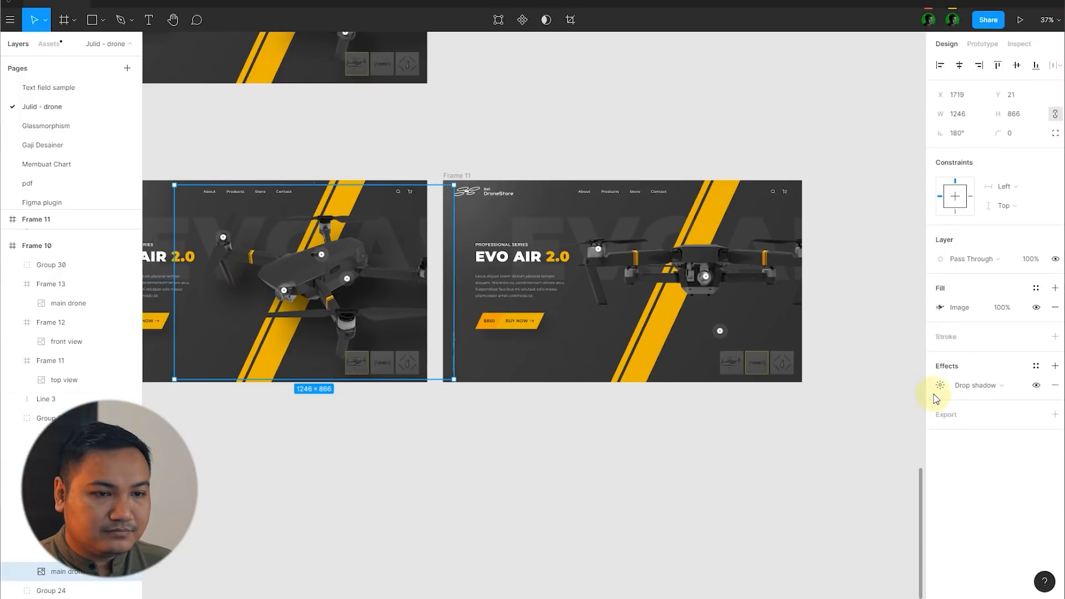
pyautogui.click(932, 390)
pyautogui.hotkey('ctrl', 'c')
pyautogui.click(831, 450)
pyautogui.scroll(3, 839, 306)
pyautogui.doubleClick(719, 271)
pyautogui.hotkey('ctrl', 'v')
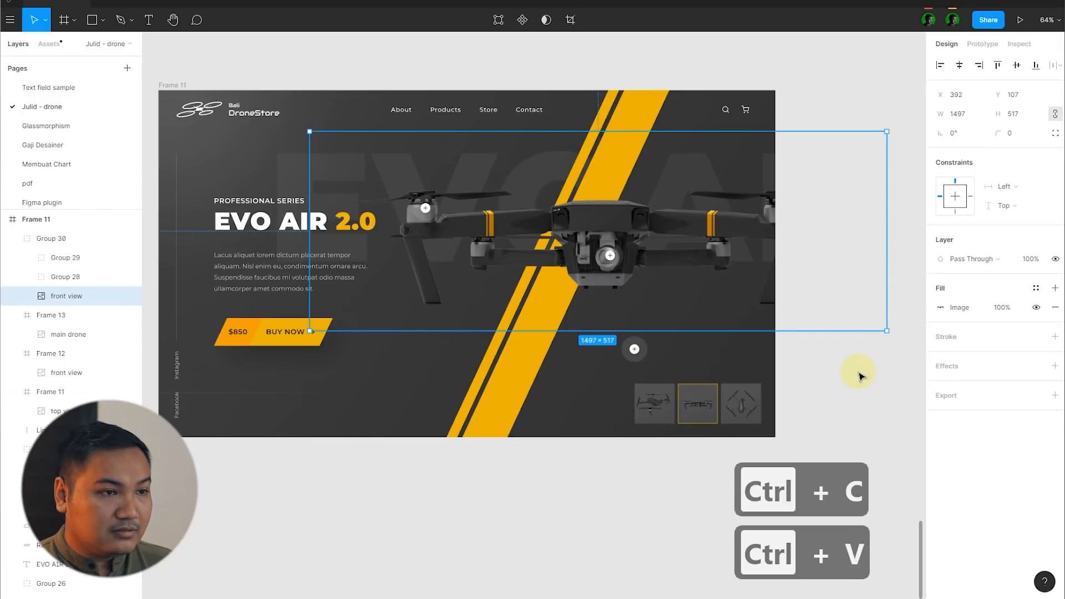
pyautogui.click(853, 371)
# Step: Undo the stray change in Frame 10 and paste the copied drop shadow onto its hidden front view image
pyautogui.scroll(-3, 831, 303)
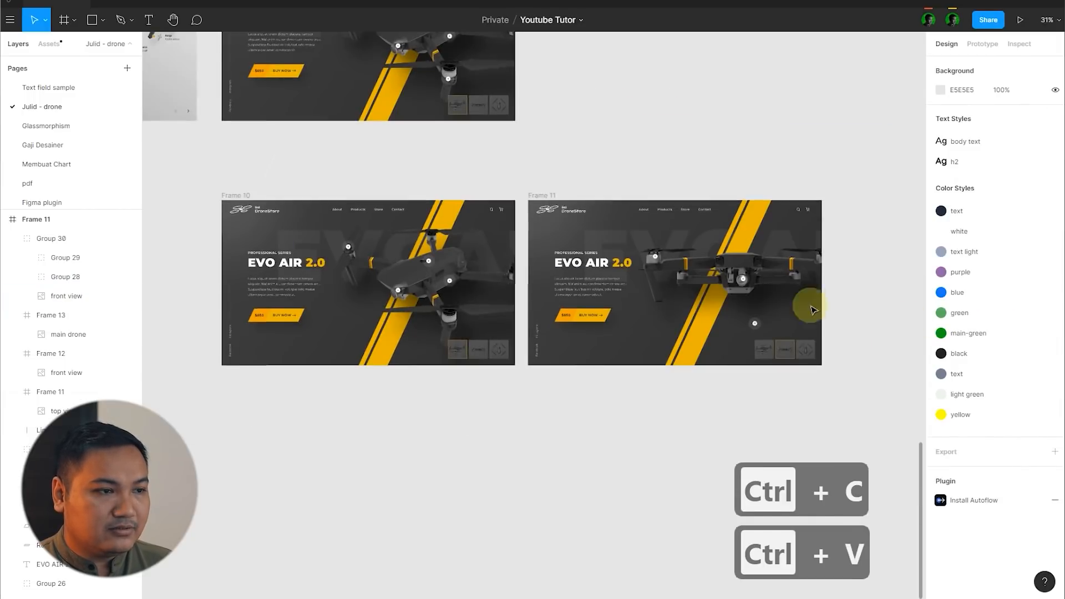
pyautogui.scroll(3, 507, 285)
pyautogui.click(497, 274)
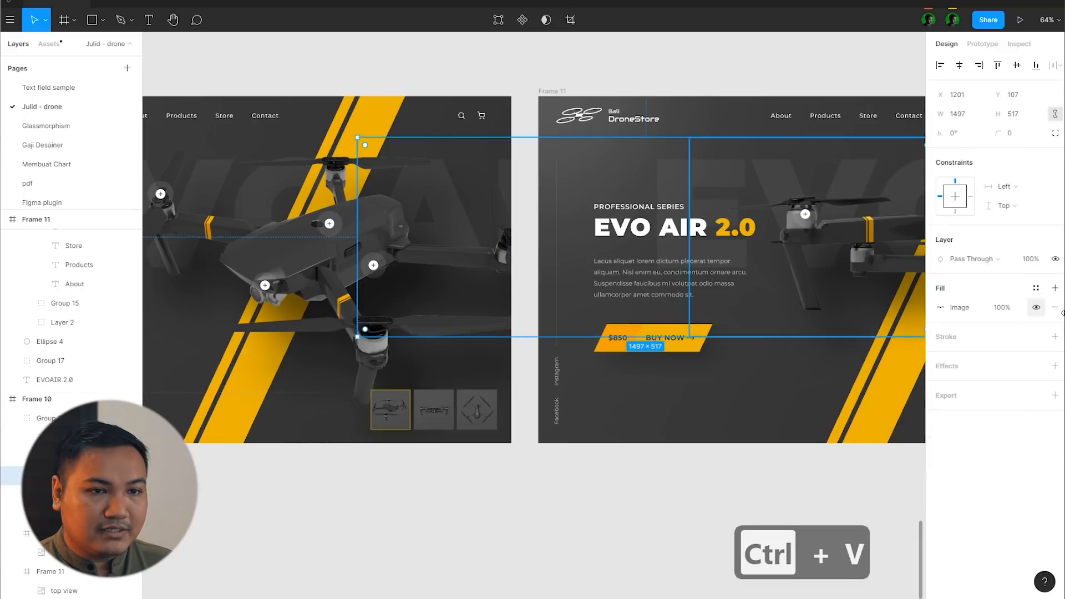
pyautogui.hotkey('ctrl', 'z')
pyautogui.click(72, 476)
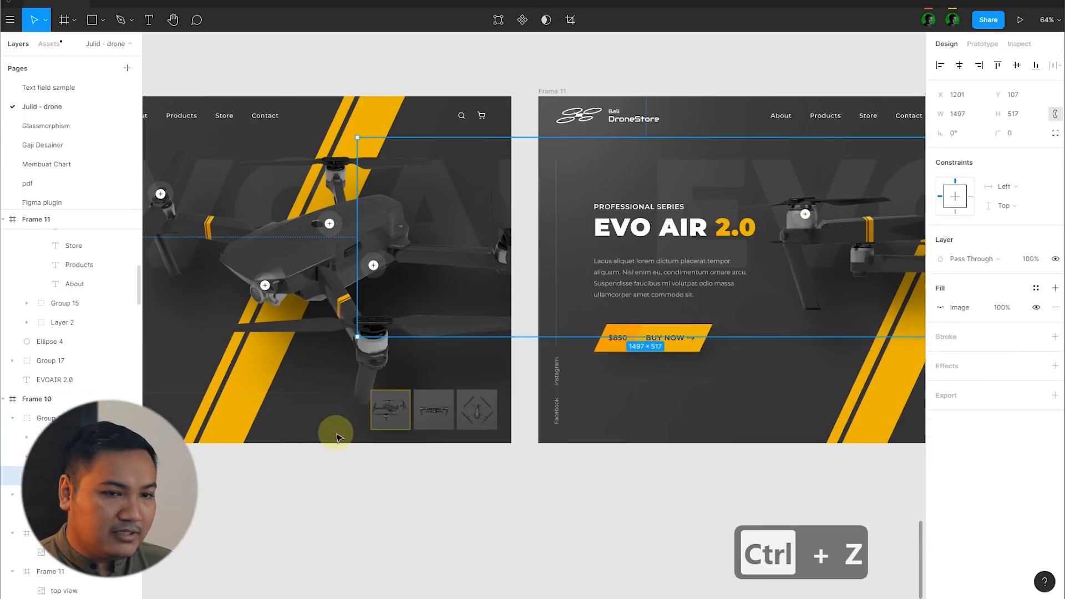
pyautogui.hotkey('ctrl', 'v')
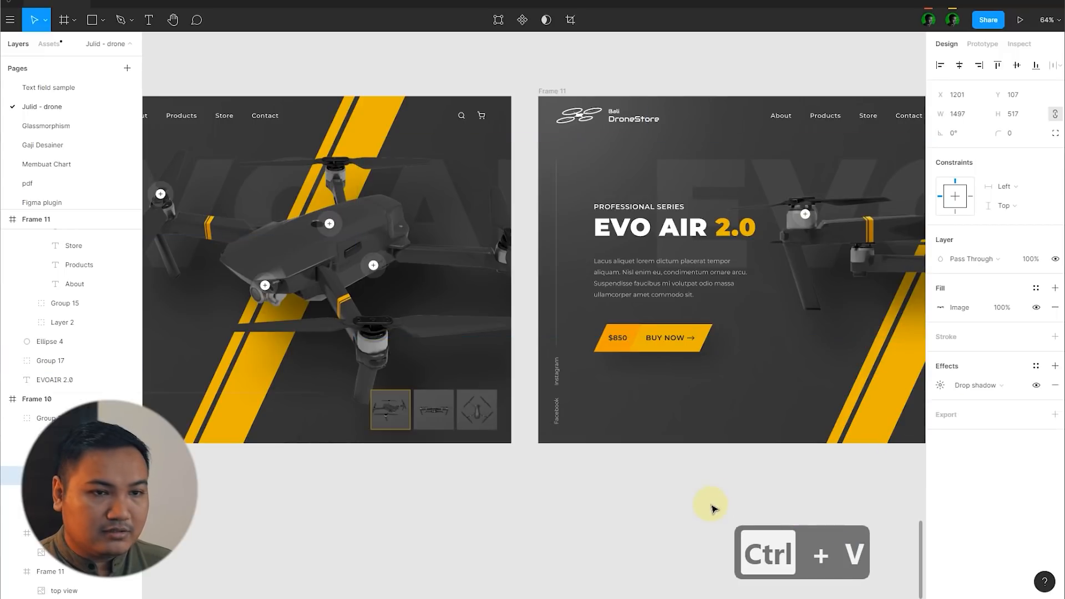
# Step: Temporarily raise Frame 10's hidden front-view group to 100% opacity to check its drop shadow, and restore the opacity to 0%
pyautogui.click(47, 418)
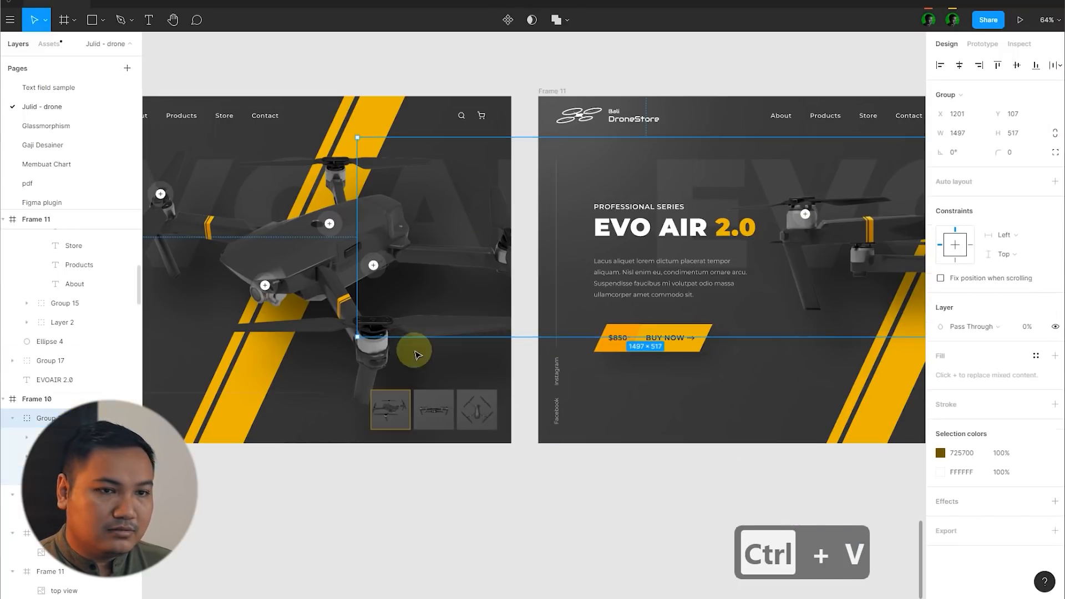
pyautogui.write('100')
pyautogui.press('Return')
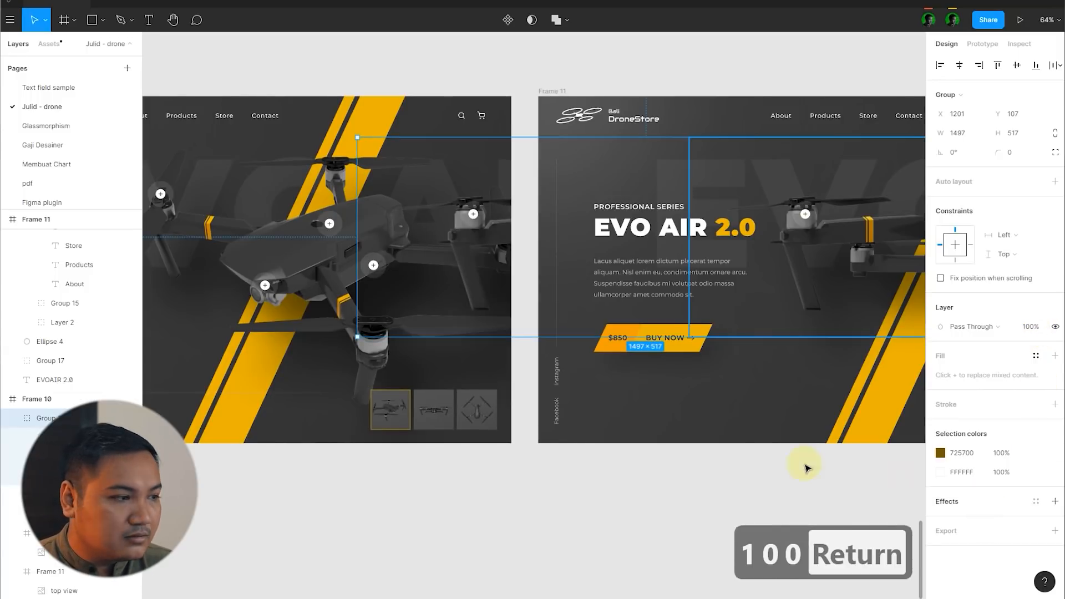
pyautogui.click(66, 475)
pyautogui.click(1036, 385)
pyautogui.click(1036, 385)
pyautogui.click(334, 354)
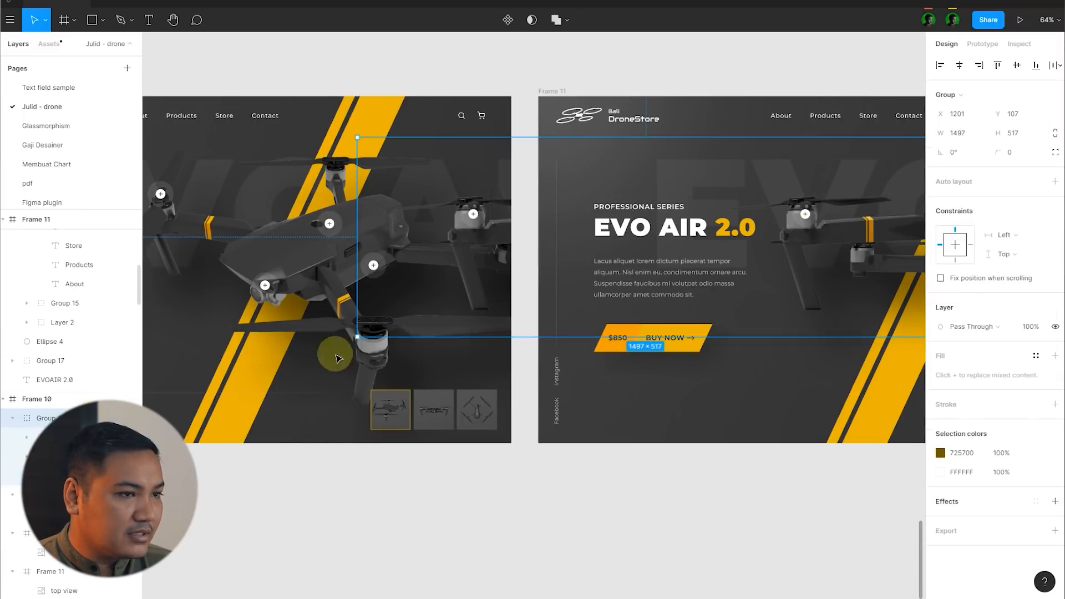
pyautogui.write('0')
pyautogui.press('Return')
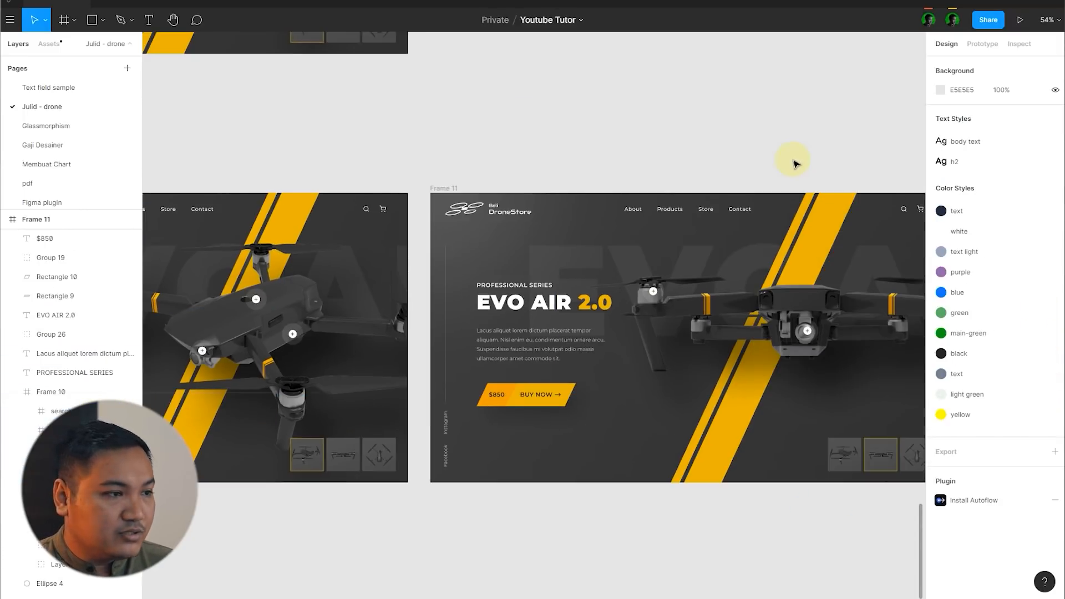
# Step: Replay the prototype from Frame 10 and alternate between both drone views to check the shadow during the transition
pyautogui.scroll(-5, 793, 147)
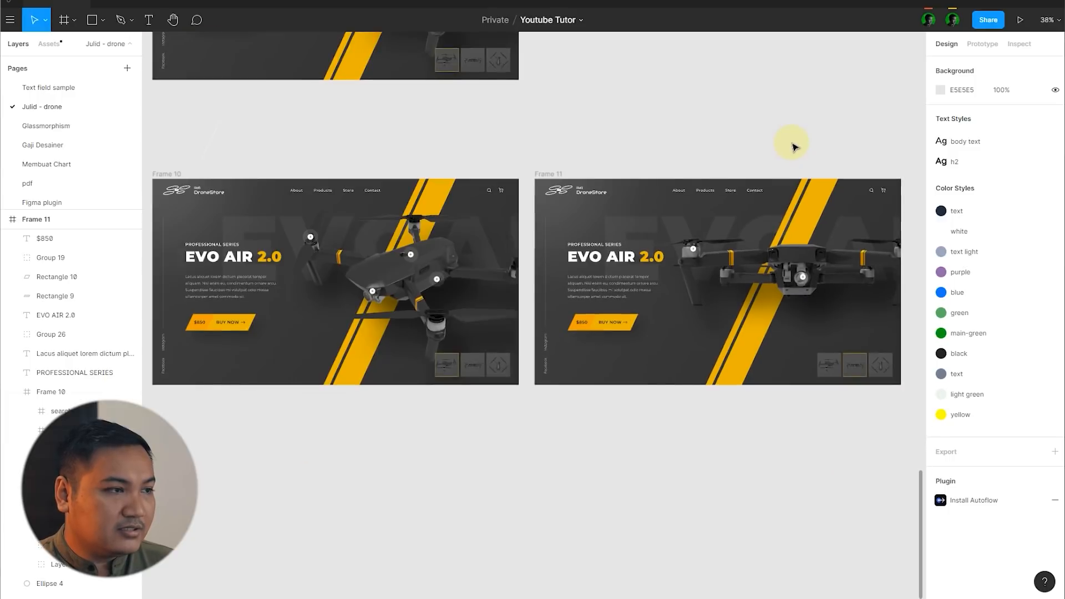
pyautogui.scroll(3, 397, 153)
pyautogui.click(191, 184)
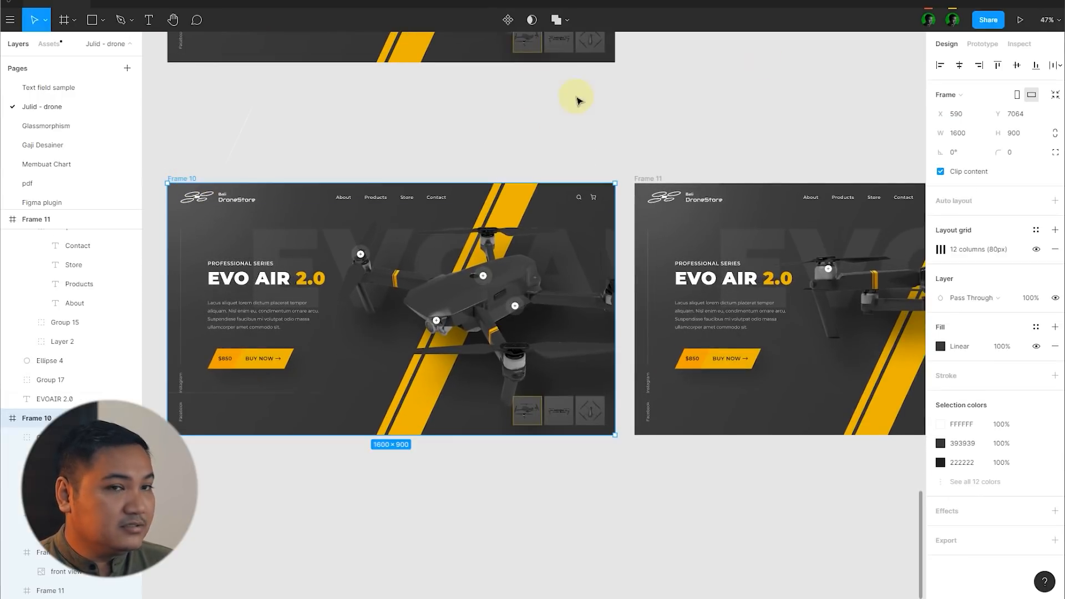
pyautogui.click(1025, 25)
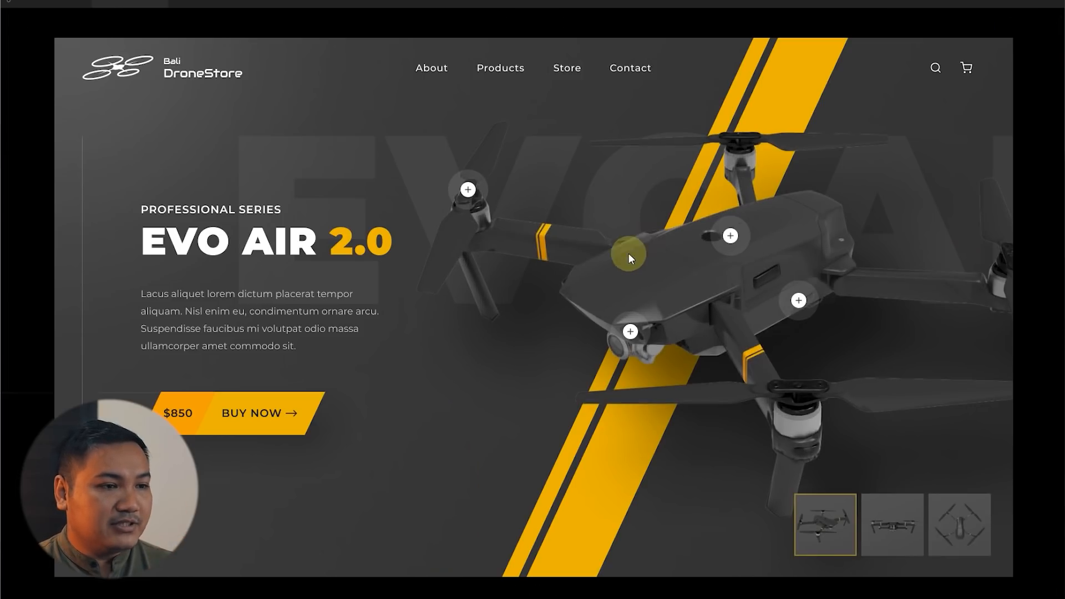
pyautogui.click(912, 516)
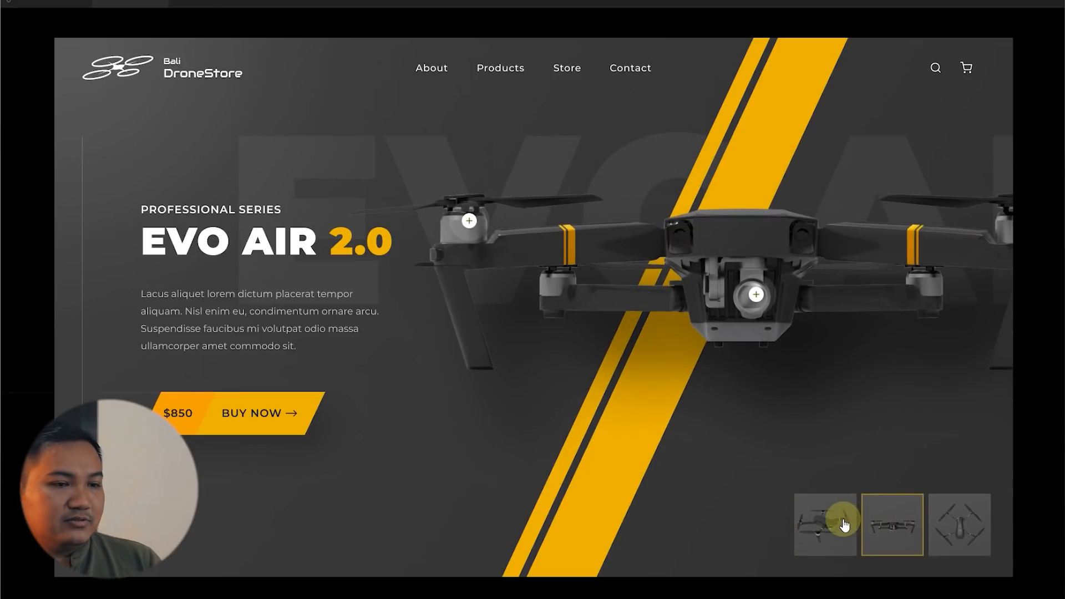
pyautogui.click(844, 523)
pyautogui.click(885, 524)
pyautogui.click(838, 527)
pyautogui.click(888, 526)
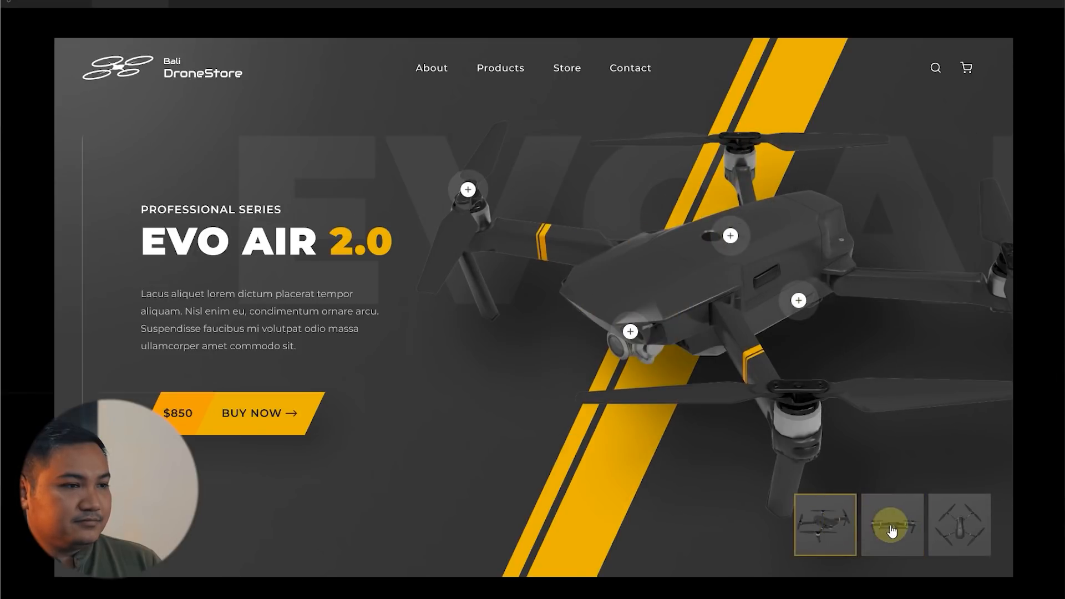
pyautogui.click(834, 527)
pyautogui.click(891, 527)
pyautogui.click(826, 527)
pyautogui.click(888, 525)
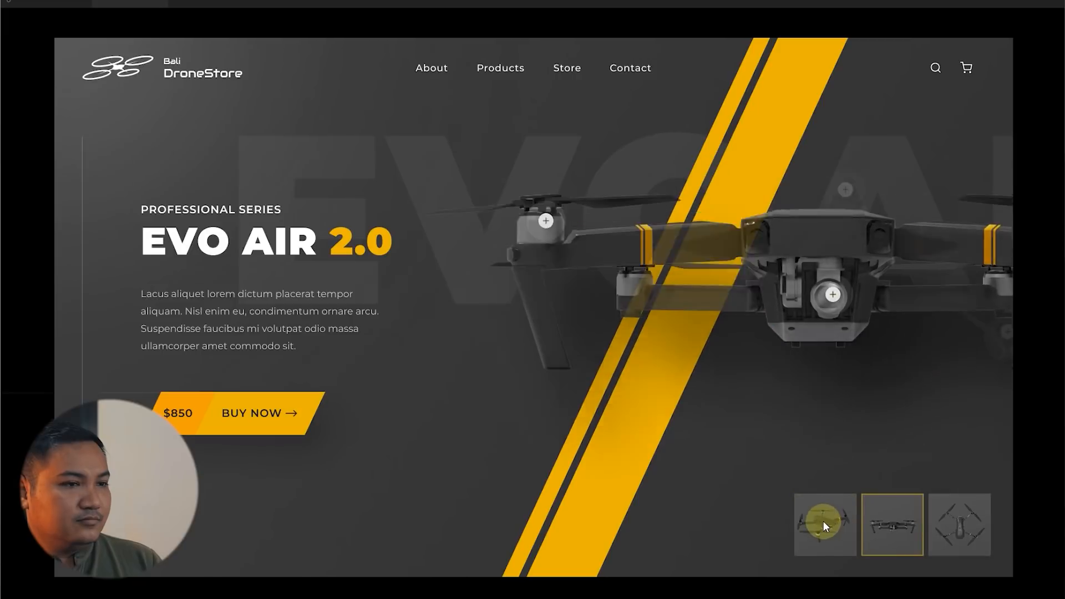
pyautogui.click(823, 520)
pyautogui.click(866, 392)
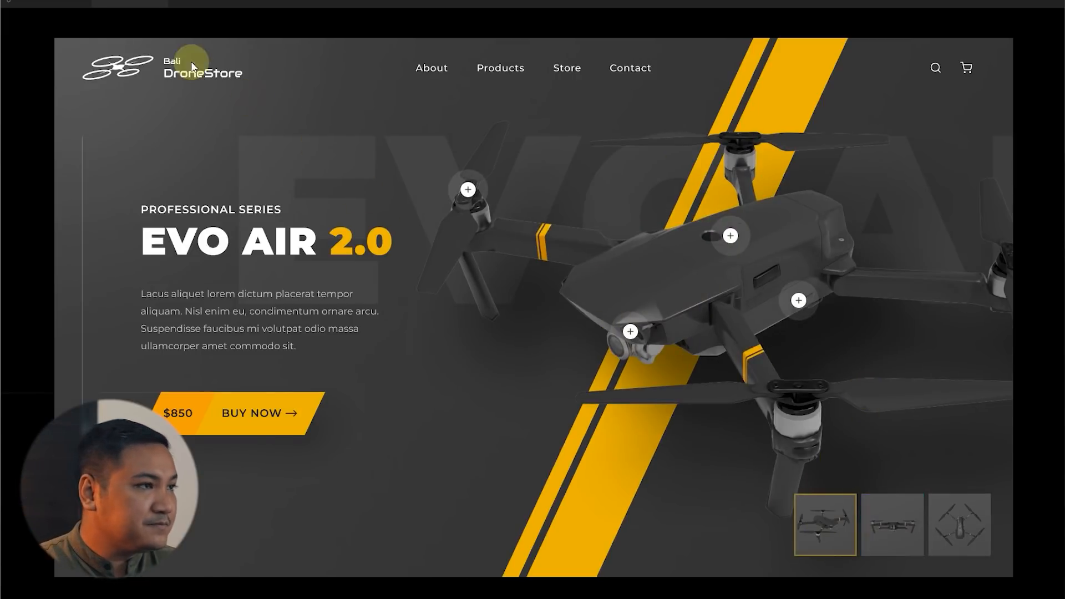
# Step: Return from the prototype preview to the design file and deselect Frame 10
pyautogui.click(161, 5)
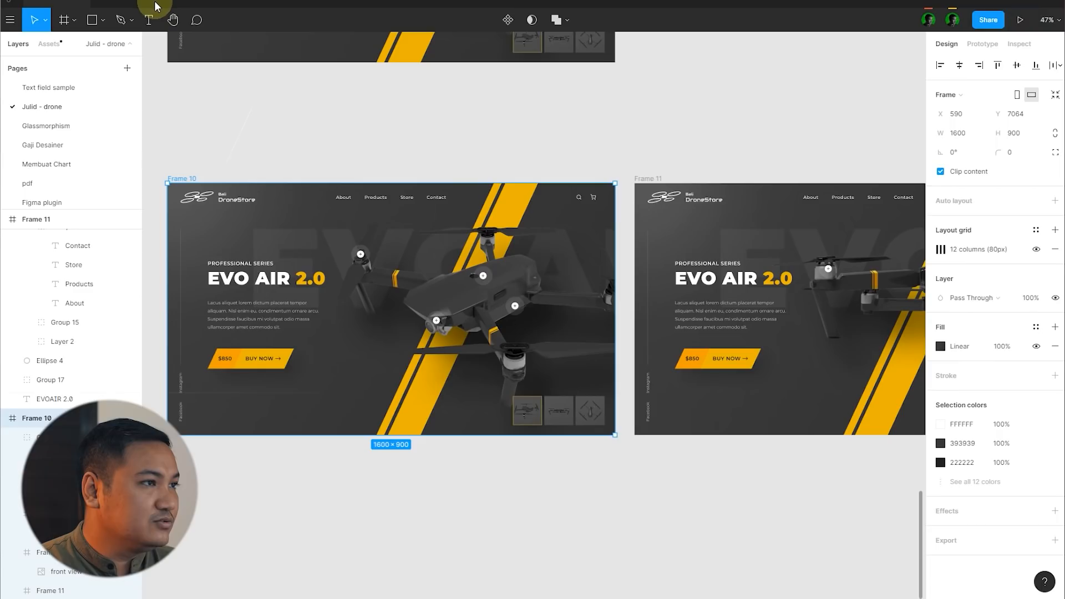
pyautogui.click(552, 138)
pyautogui.press('v')
pyautogui.scroll(-2, 760, 307)
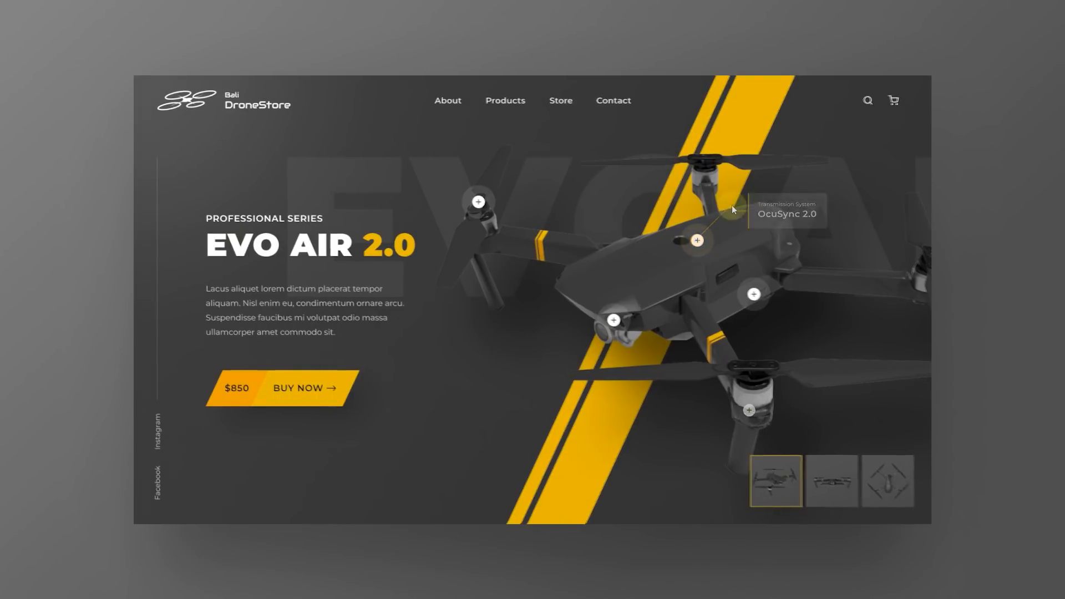
# Step: Demonstrate the finished homepage prototype by switching between the front-view and main-drone thumbnails
pyautogui.click(842, 471)
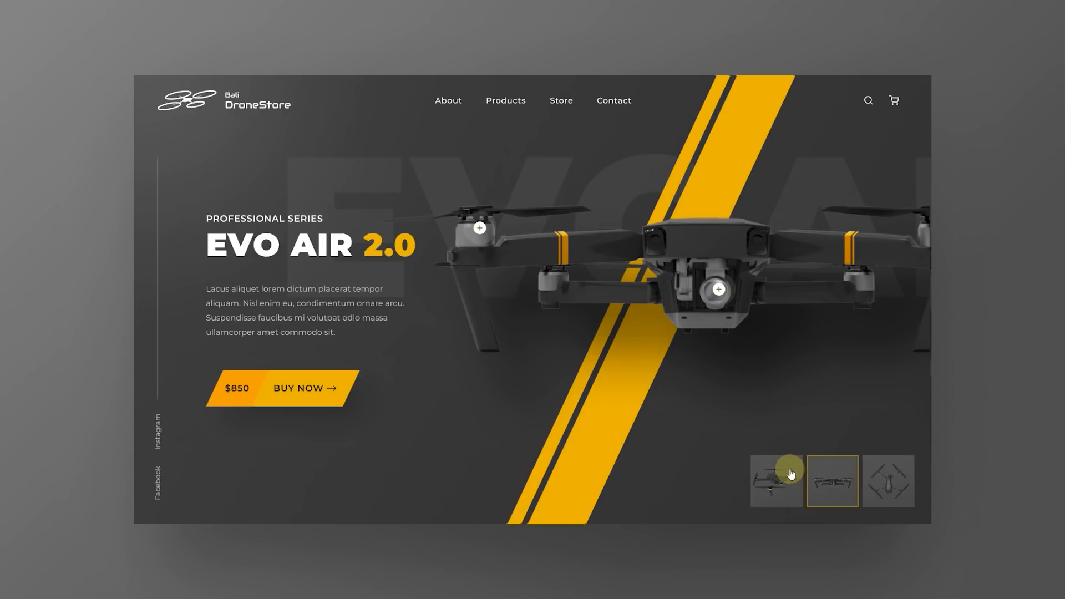
pyautogui.click(790, 473)
pyautogui.click(835, 472)
pyautogui.click(791, 475)
pyautogui.click(834, 475)
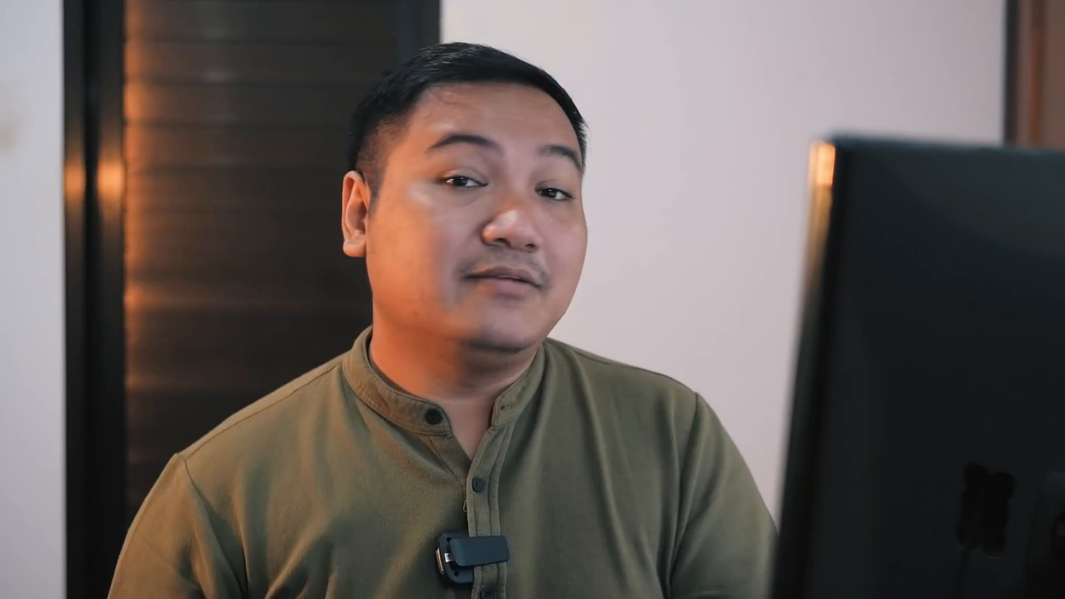